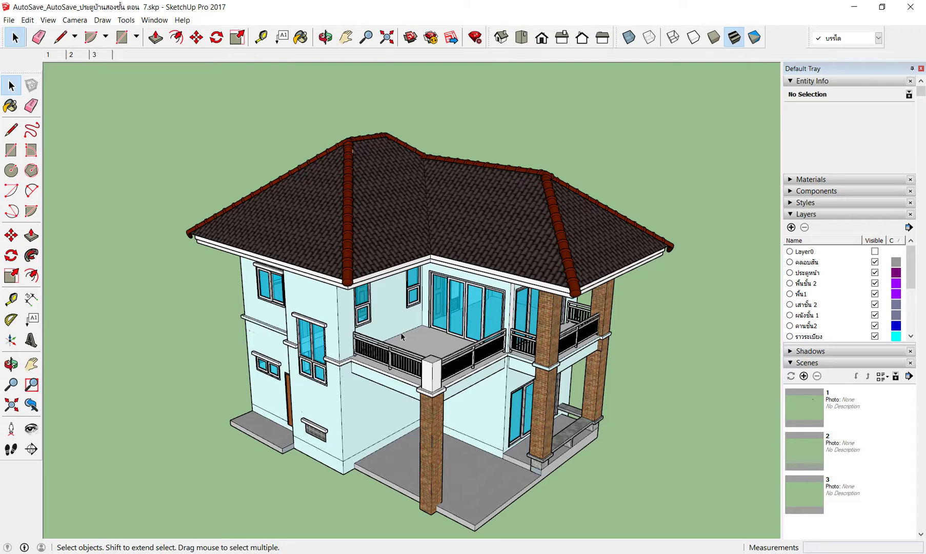
Orbit the SketchUp house model to view it from a few different angles.
middle_click_drag(403, 338, 456, 321)
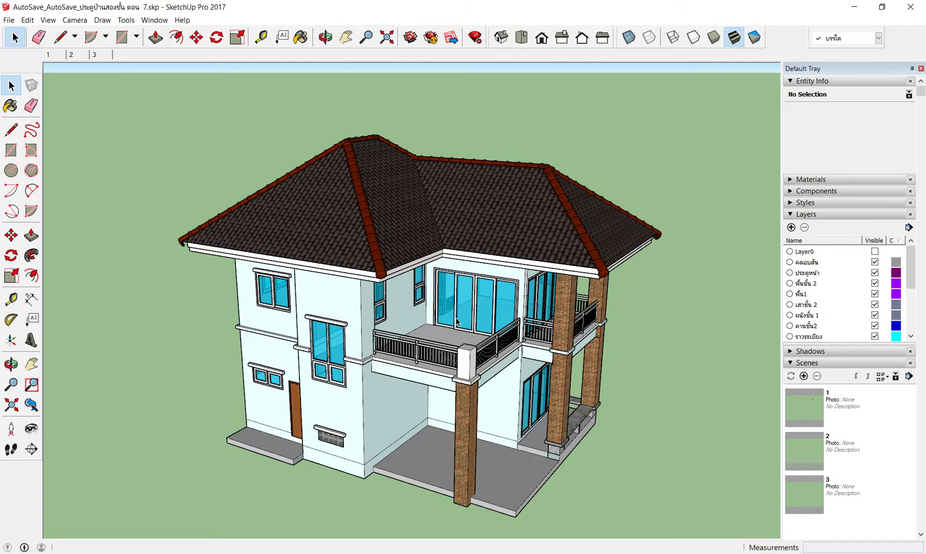
middle_click_drag(457, 322, 485, 281)
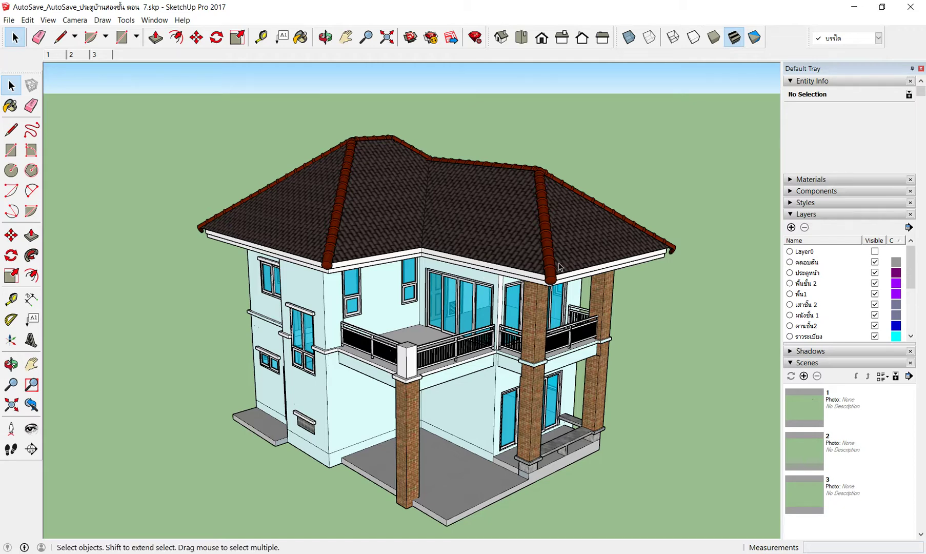
middle_click_drag(485, 281, 513, 293)
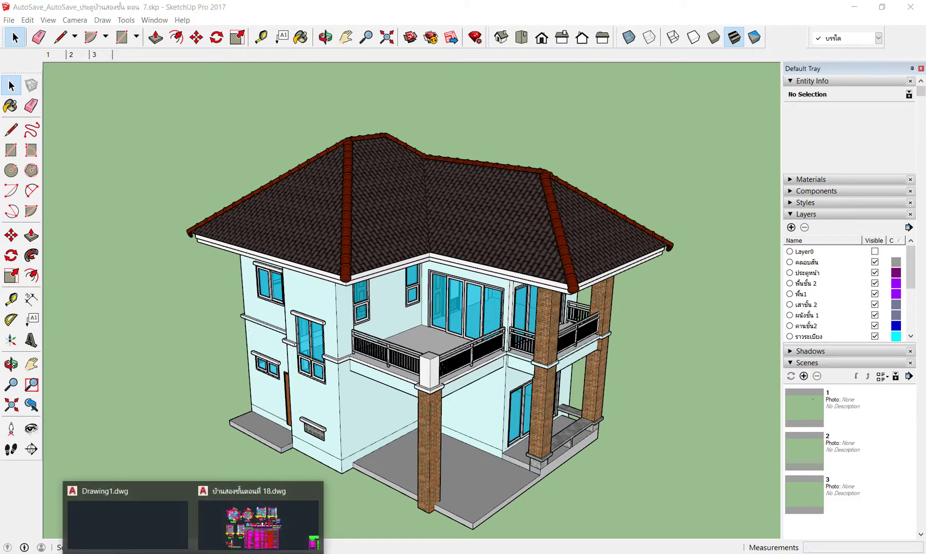
Switch to the AutoCAD house drawing and zoom to bring the building sections into view.
left_click(248, 524)
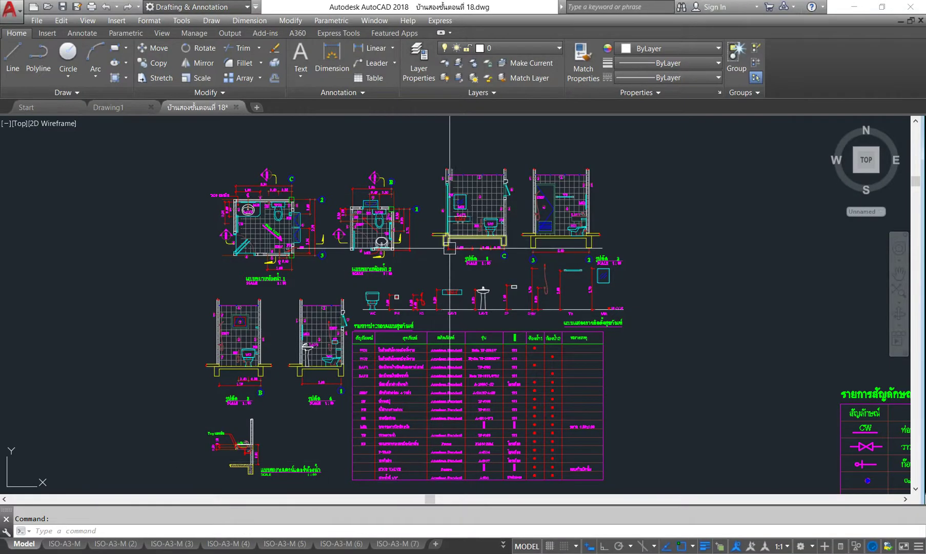
scroll(455, 246, "down", 2)
scroll(454, 246, "down", 2)
scroll(454, 245, "down", 4)
scroll(554, 331, "down", 2)
scroll(630, 405, "up", 2)
scroll(630, 406, "up", 2)
middle_click_drag(630, 405, 506, 250)
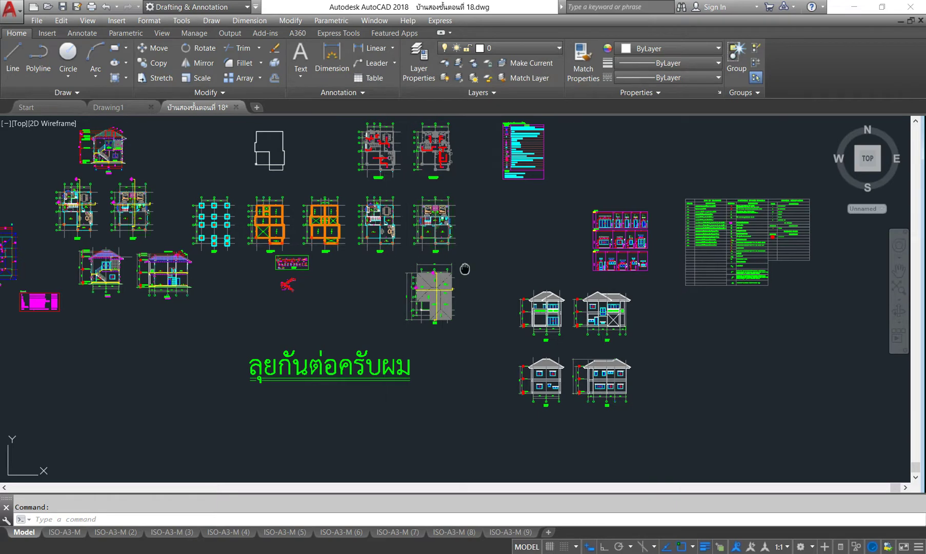
scroll(463, 265, "up", 2)
scroll(463, 264, "up", 1)
scroll(462, 264, "up", 1)
scroll(434, 244, "up", 3)
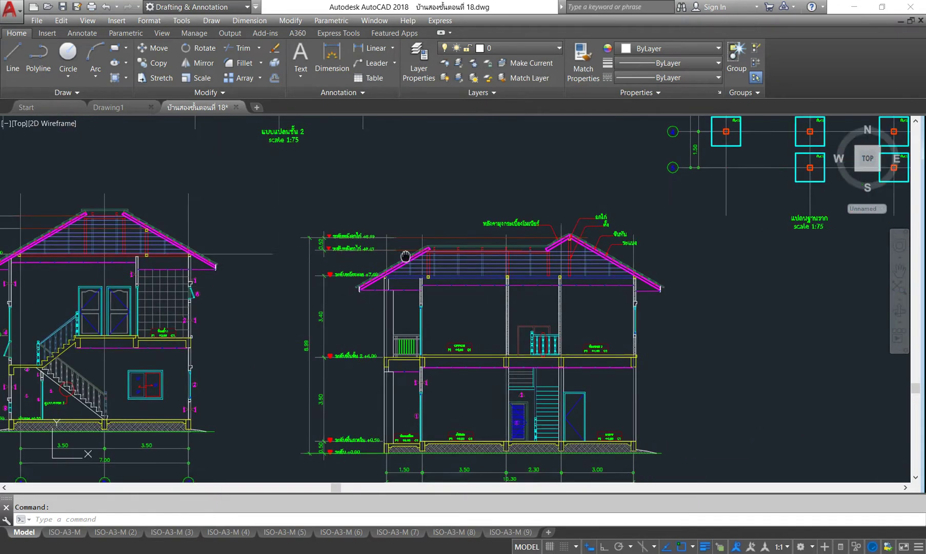
scroll(434, 244, "up", 1)
scroll(434, 243, "down", 1)
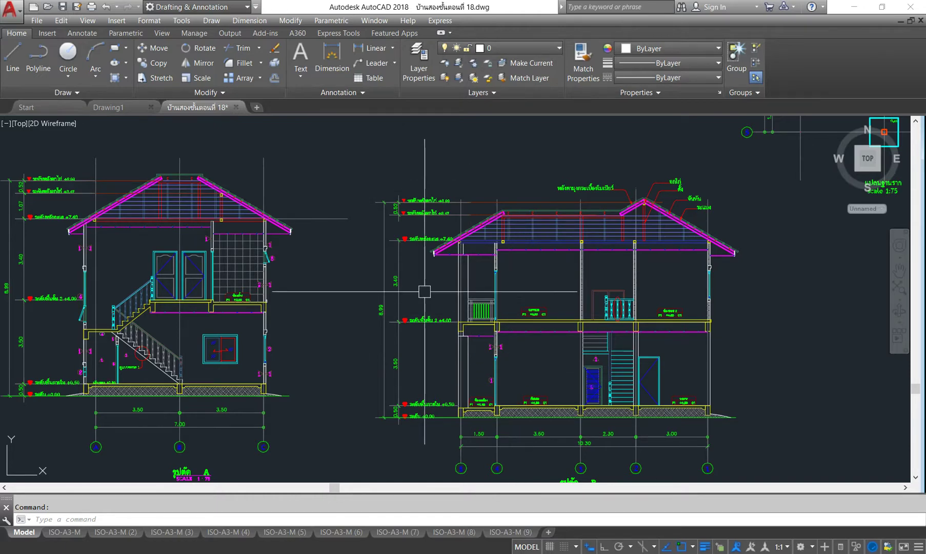
Pan across the sheet set to the bathroom 2 CW dia.1/2" pvc detail plan.
scroll(425, 291, "down", 4)
middle_click_drag(490, 192, 465, 399)
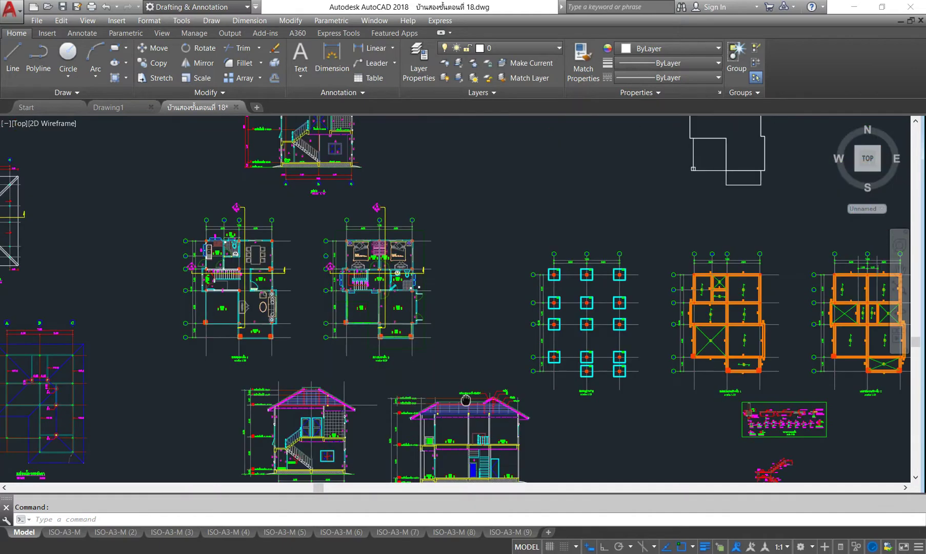
middle_click_drag(248, 355, 504, 309)
scroll(359, 275, "down", 5)
mouse_move(893, 212)
middle_mouse_down()
mouse_move(447, 251)
mouse_move(446, 348)
middle_mouse_up()
scroll(415, 323, "up", 5)
scroll(421, 318, "up", 6)
middle_click_drag(442, 226, 447, 273)
scroll(446, 273, "down", 2)
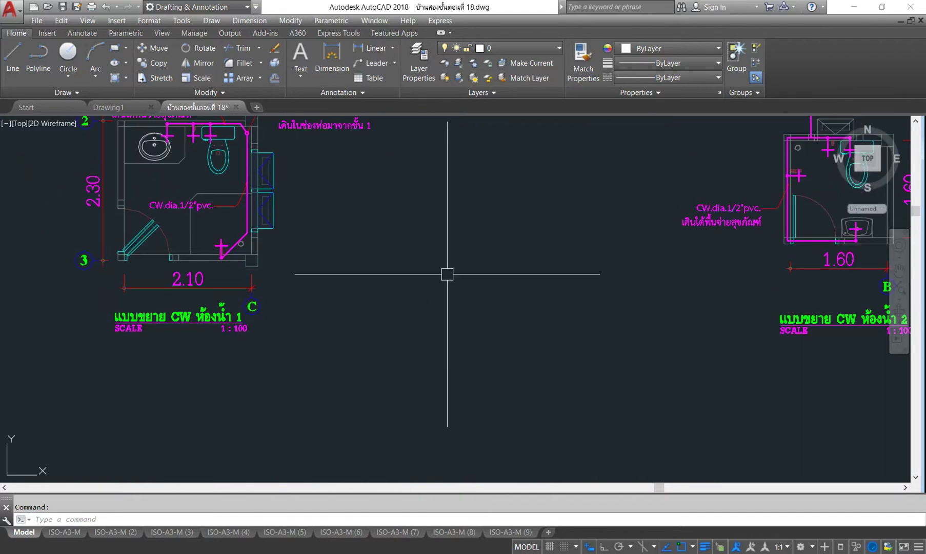
scroll(473, 259, "down", 3)
scroll(613, 230, "up", 6)
scroll(613, 230, "down", 3)
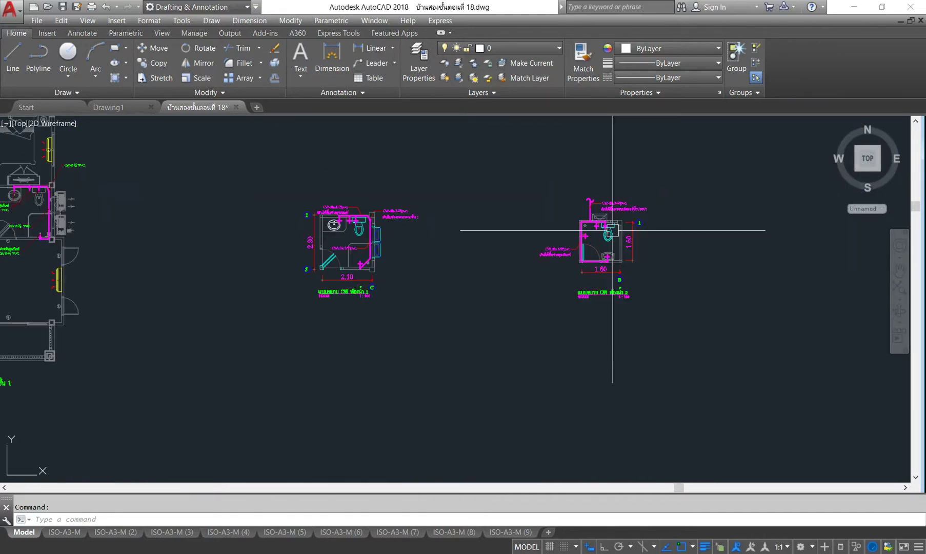
scroll(343, 231, "up", 3)
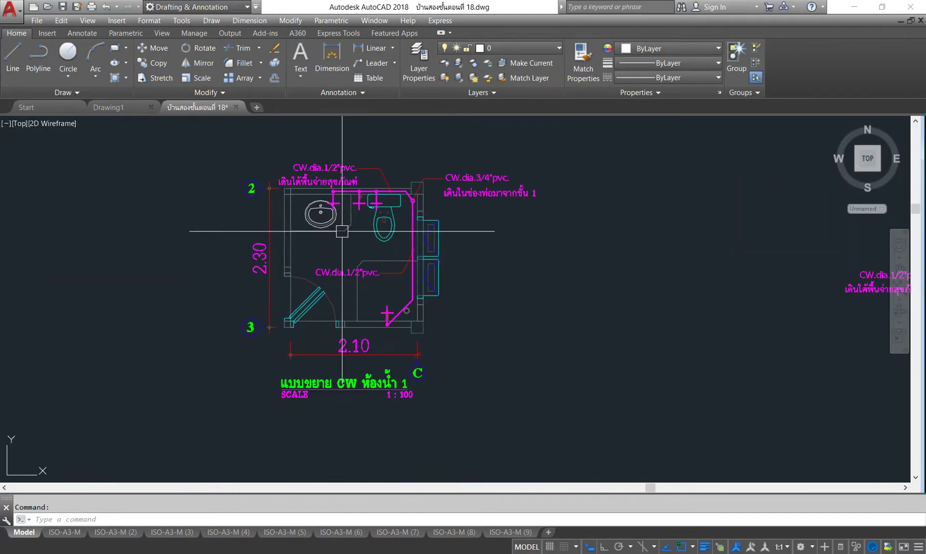
scroll(342, 232, "down", 4)
middle_click_drag(341, 228, 426, 290)
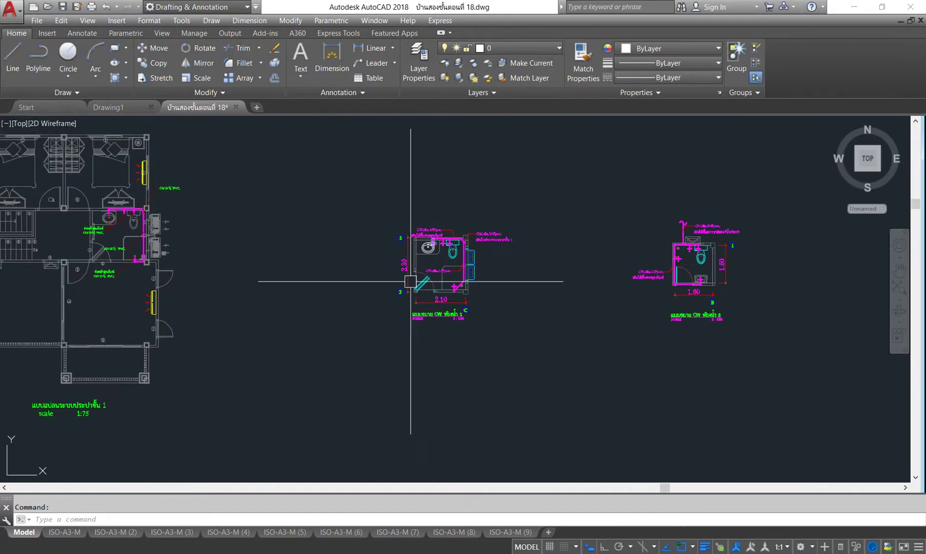
scroll(107, 202, "up", 6)
middle_click_drag(239, 270, 383, 268)
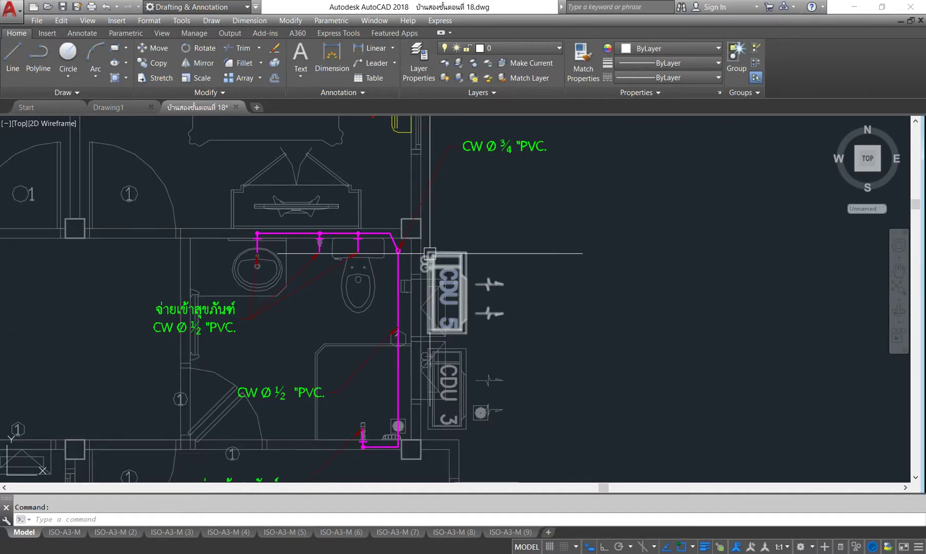
scroll(346, 289, "down", 2)
middle_click_drag(346, 289, 721, 310)
scroll(564, 292, "down", 3)
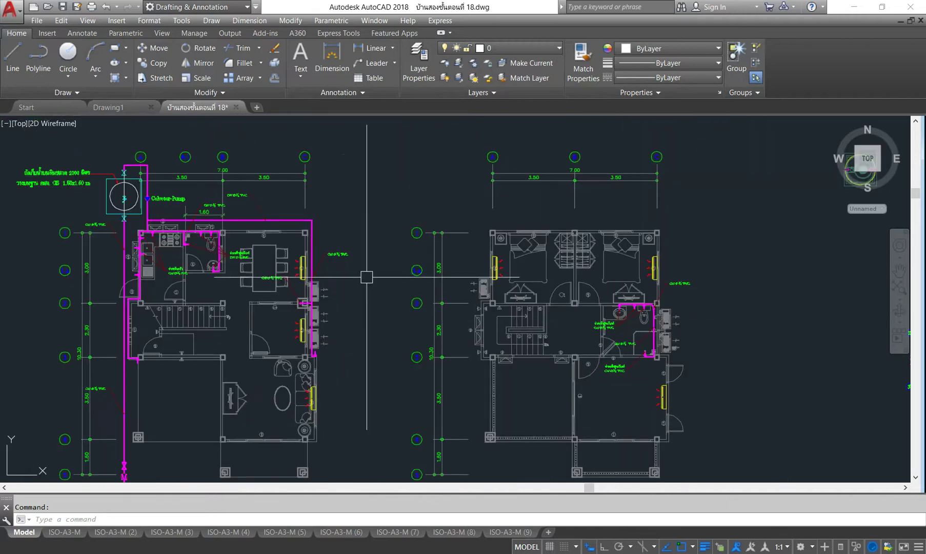
scroll(219, 246, "up", 5)
scroll(219, 245, "up", 2)
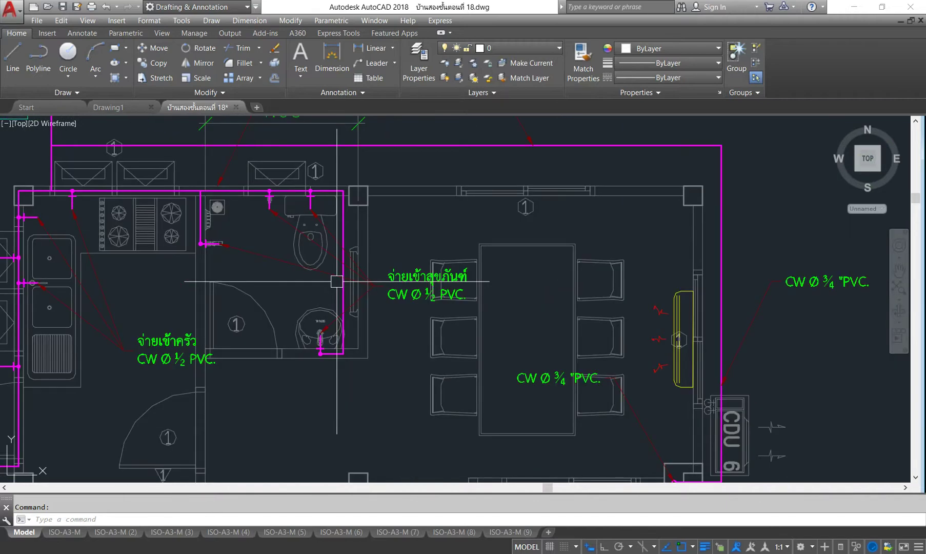
scroll(226, 220, "down", 3)
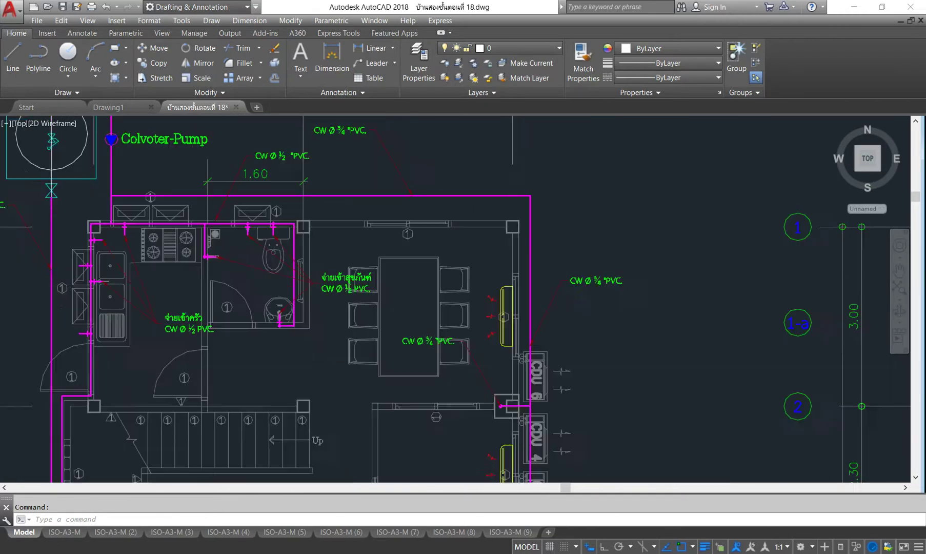
middle_click_drag(57, 299, 13, 286)
middle_click_drag(866, 410, 257, 328)
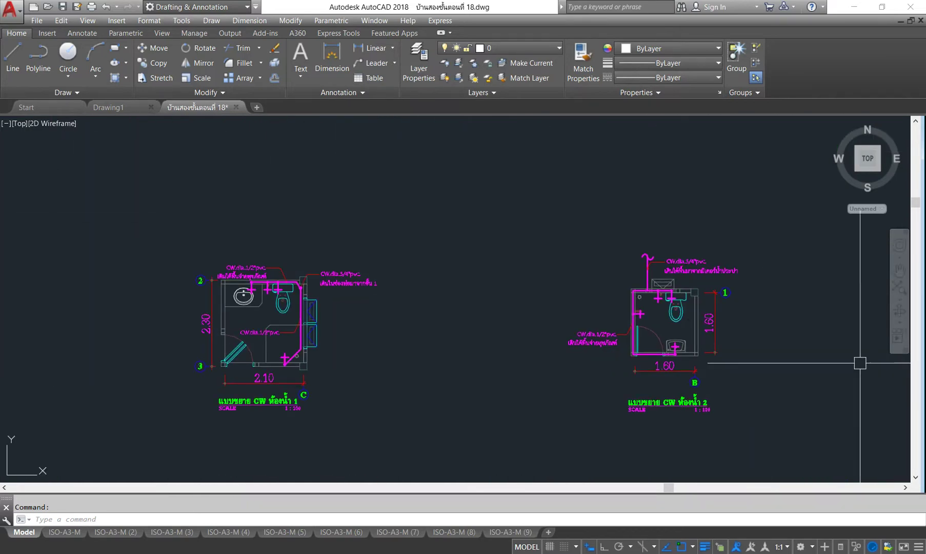
scroll(769, 331, "up", 4)
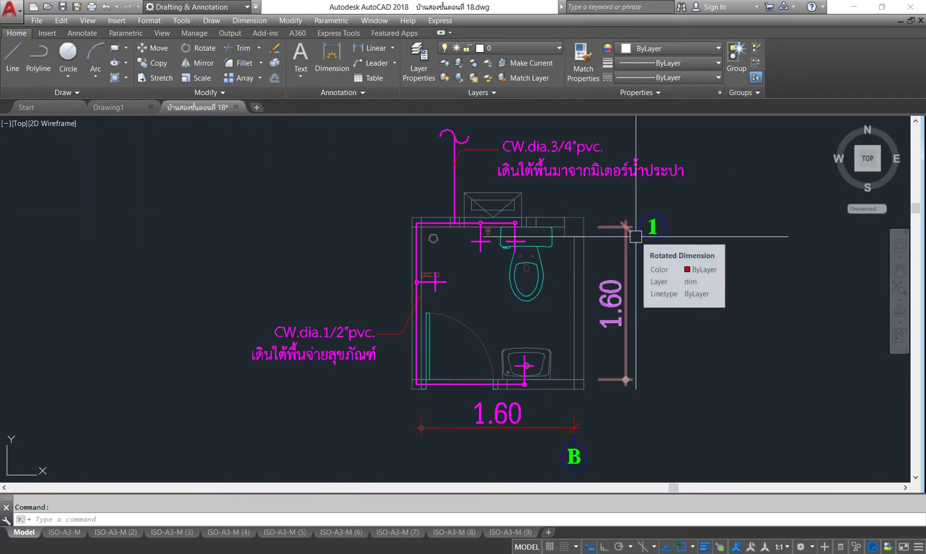
scroll(636, 235, "down", 4)
scroll(218, 252, "up", 4)
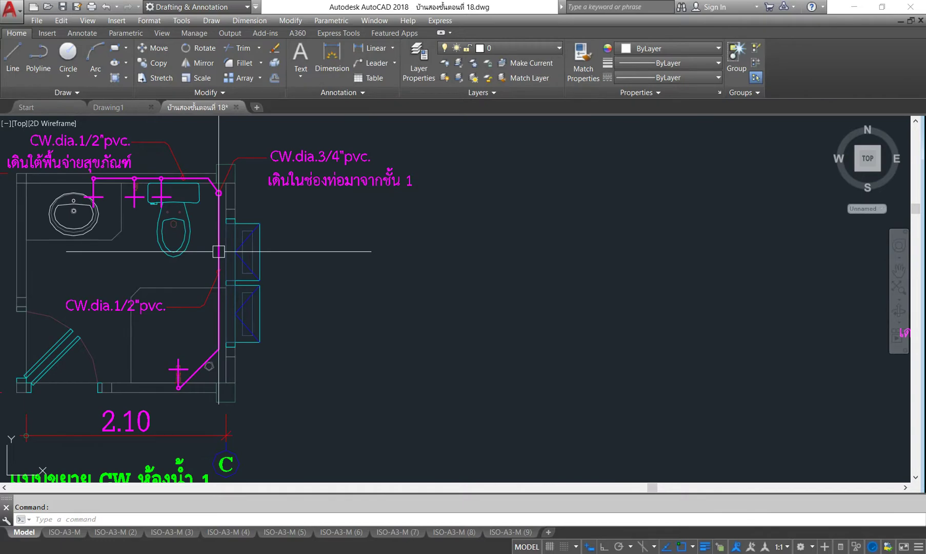
scroll(218, 251, "down", 5)
middle_click_drag(305, 260, 338, 255)
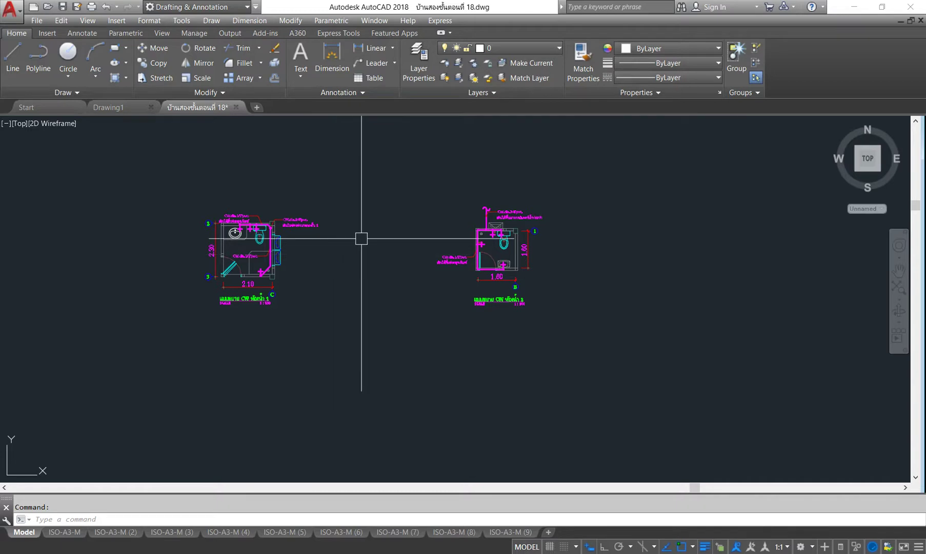
scroll(405, 267, "up", 2)
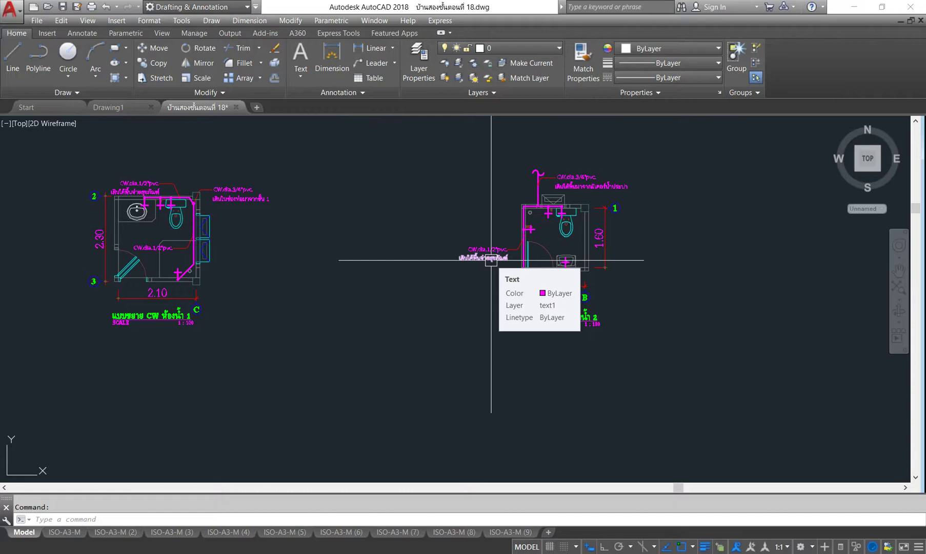
scroll(464, 255, "down", 2)
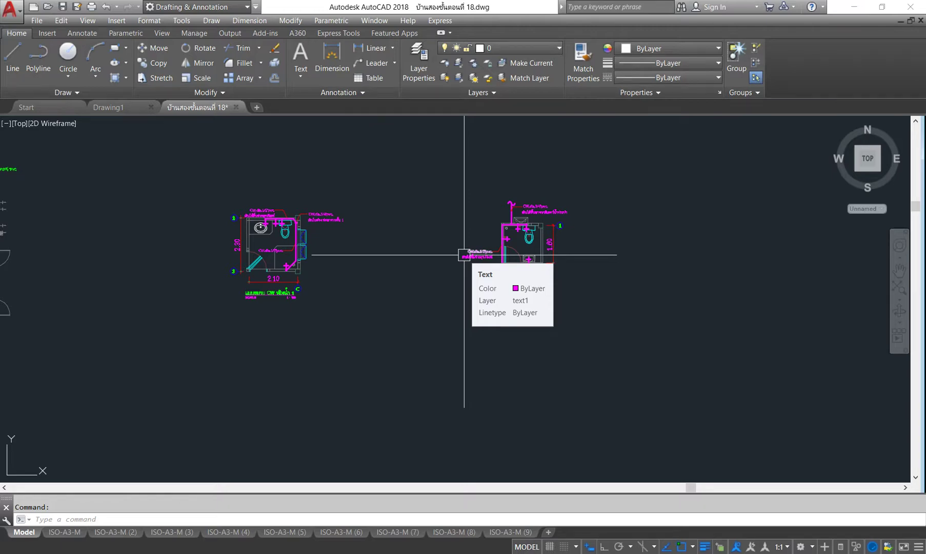
scroll(464, 255, "down", 1)
scroll(444, 215, "down", 1)
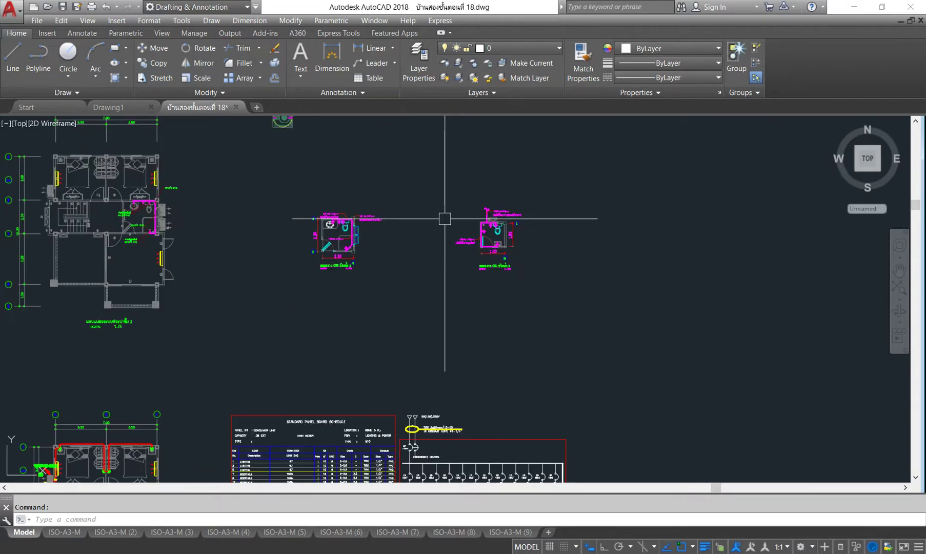
middle_click_drag(279, 282, 527, 237)
scroll(414, 206, "down", 2)
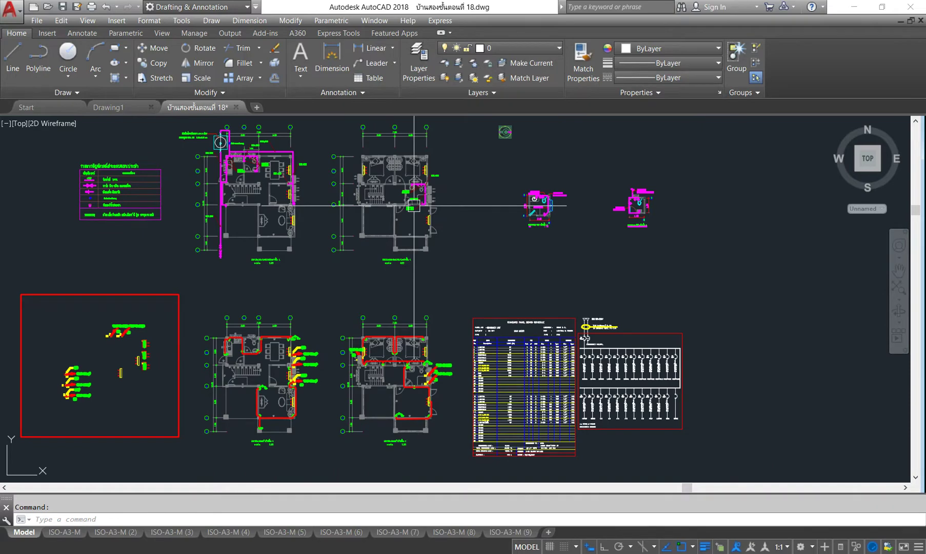
mouse_move(337, 403)
middle_mouse_down()
mouse_move(373, 233)
mouse_move(455, 134)
middle_mouse_up()
middle_click_drag(205, 359, 319, 289)
middle_click_drag(69, 293, 317, 360)
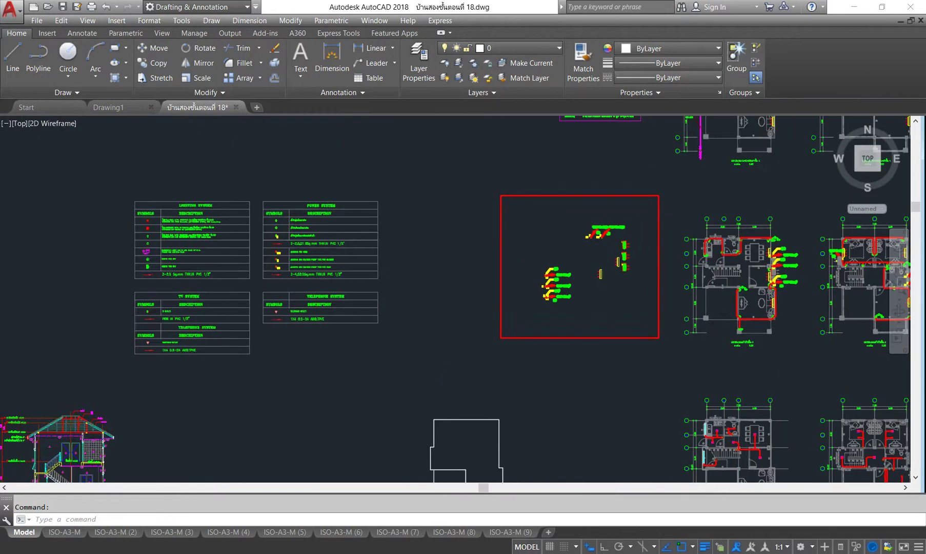
scroll(312, 334, "down", 2)
scroll(434, 242, "up", 3)
scroll(460, 347, "up", 4)
scroll(383, 220, "up", 2)
middle_click_drag(318, 205, 318, 256)
middle_click_drag(264, 244, 353, 252)
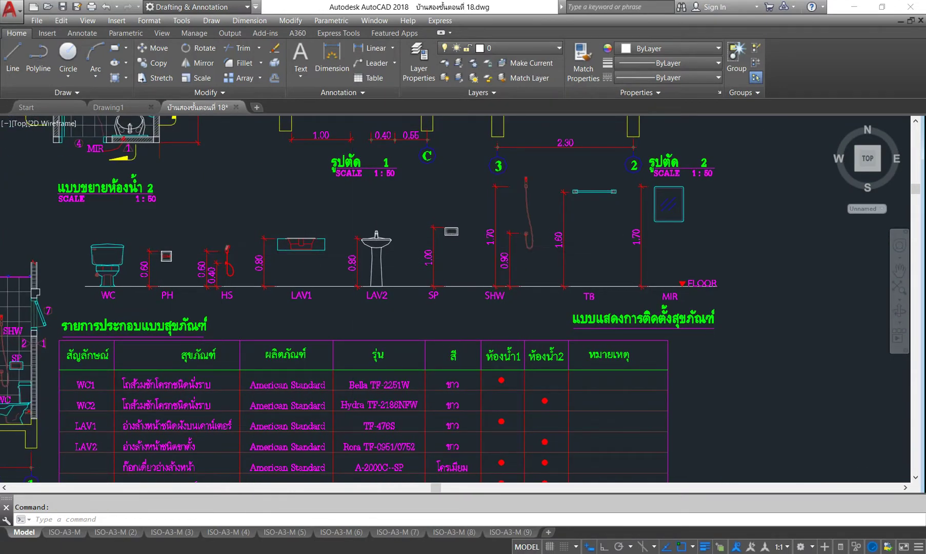
scroll(224, 253, "up", 4)
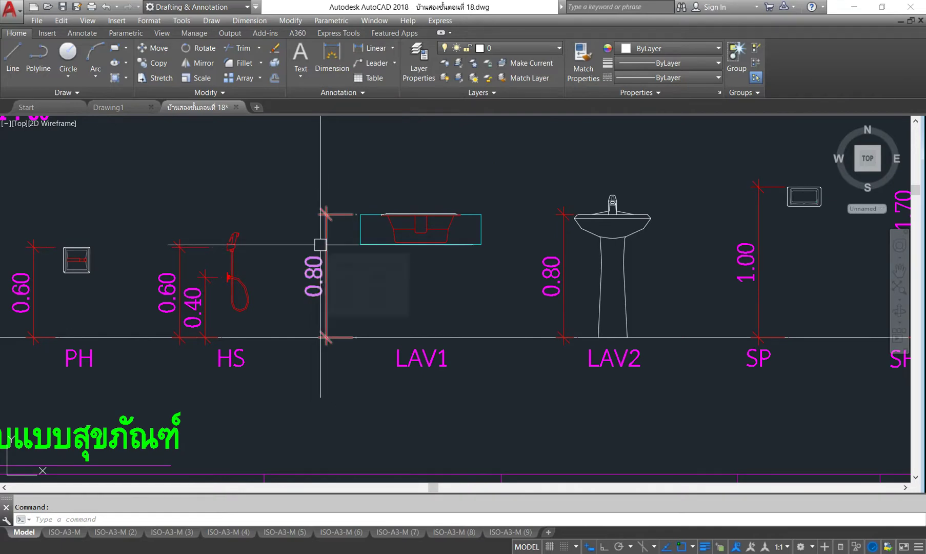
scroll(321, 245, "down", 2)
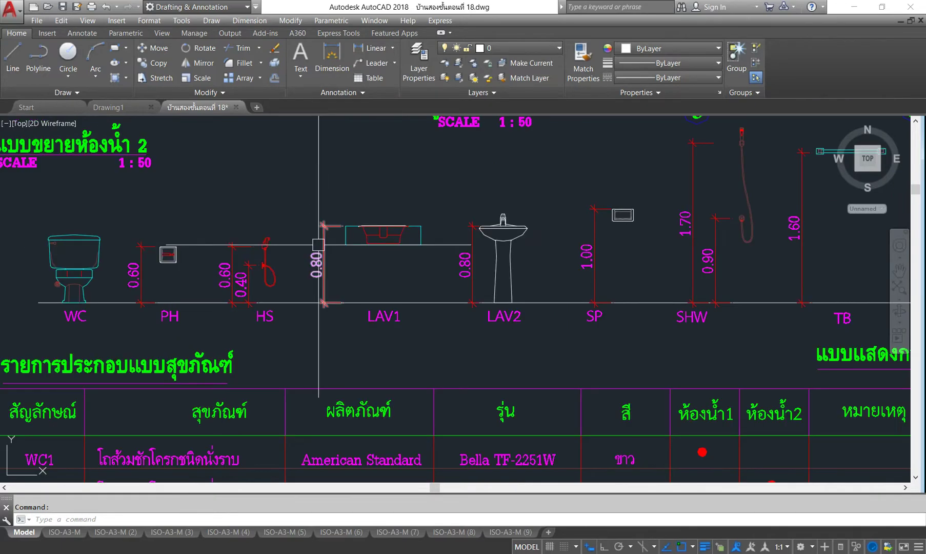
middle_click_drag(119, 277, 199, 286)
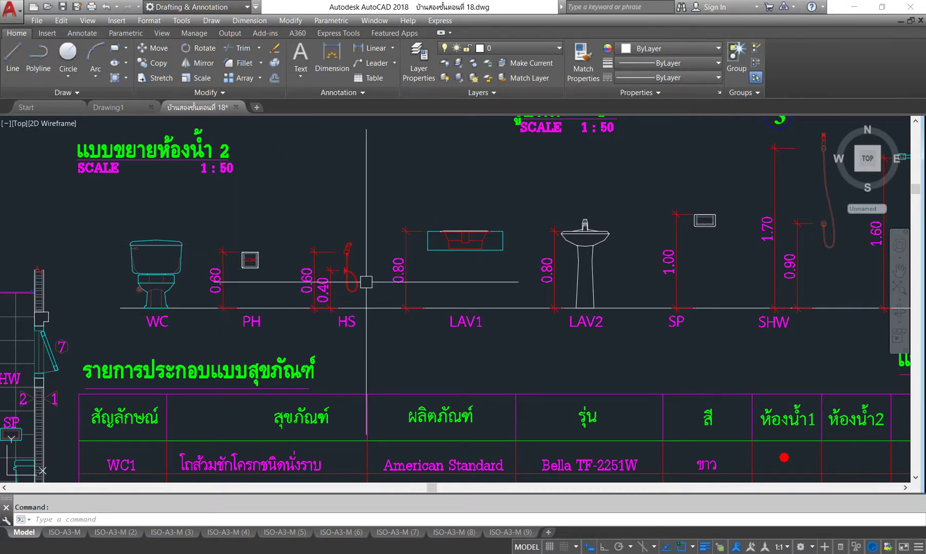
middle_click_drag(364, 275, 279, 272)
scroll(262, 268, "up", 2)
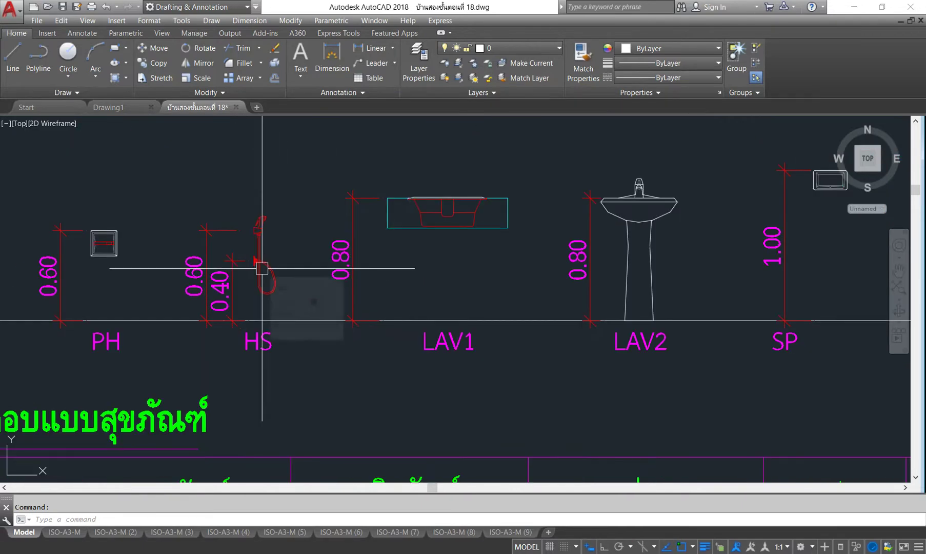
scroll(262, 269, "down", 3)
scroll(246, 308, "down", 2)
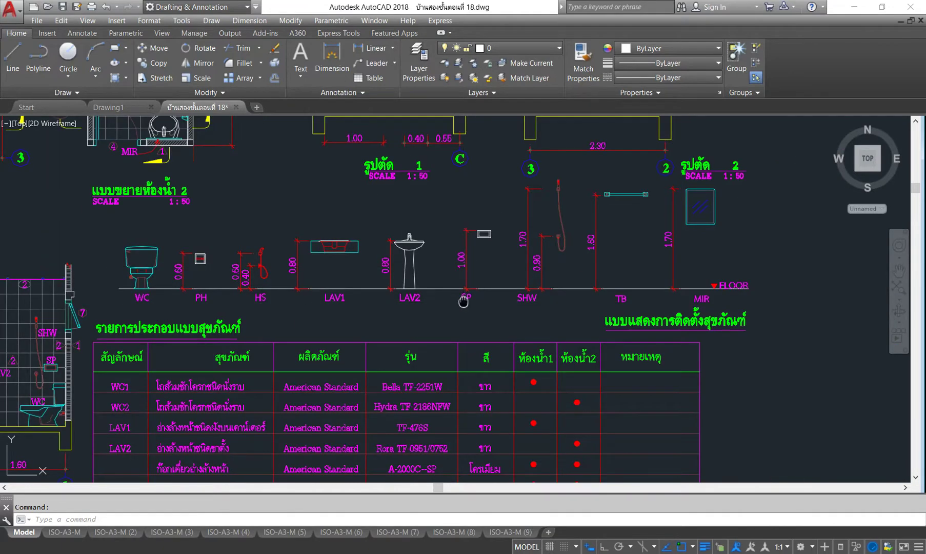
middle_click_drag(564, 266, 397, 287)
scroll(397, 287, "up", 1)
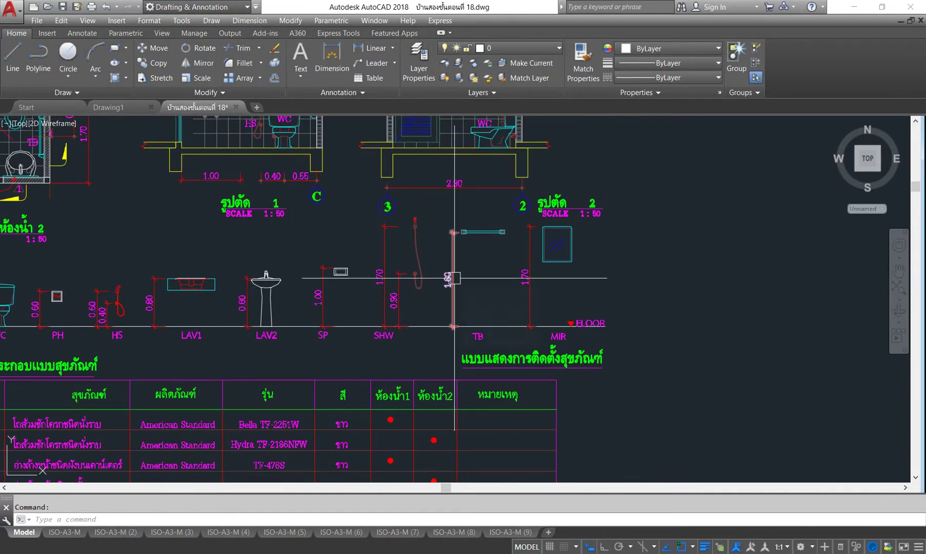
scroll(494, 221, "up", 2)
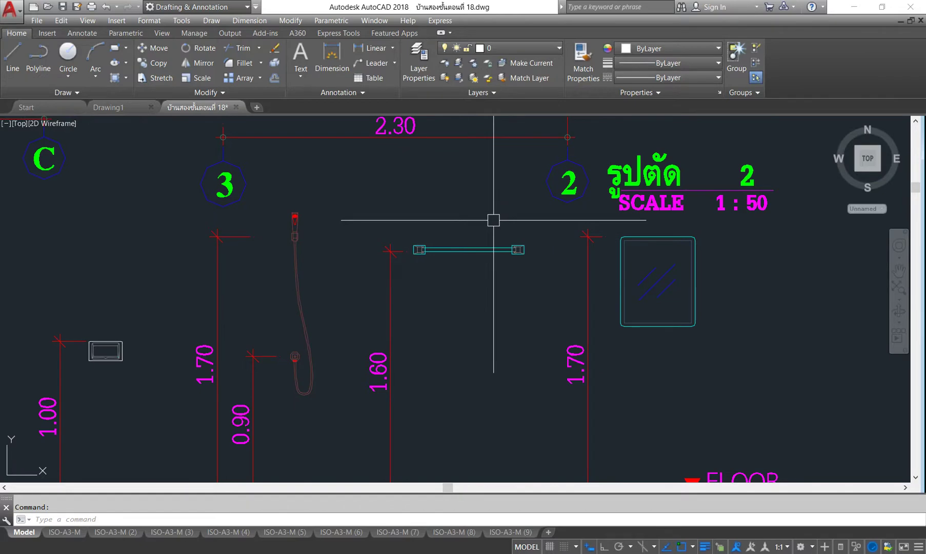
scroll(493, 220, "down", 2)
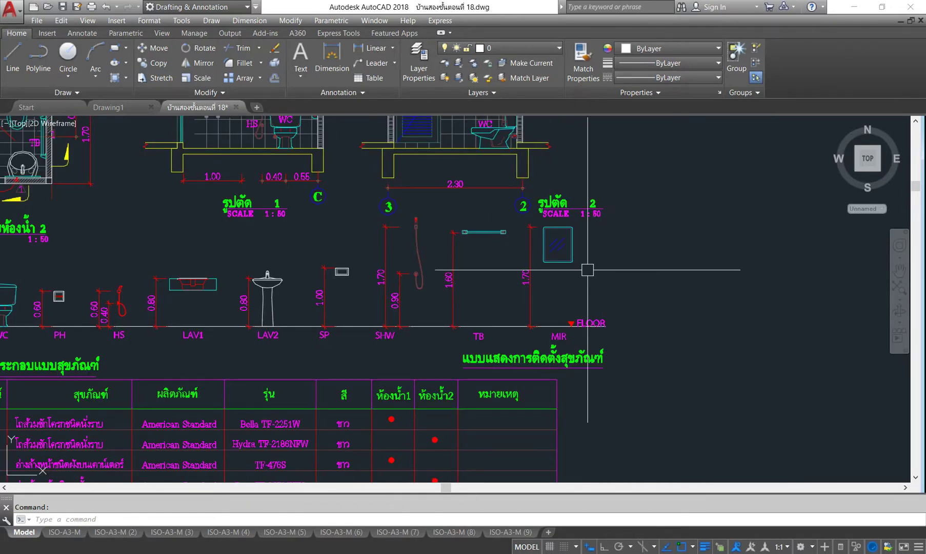
middle_click_drag(214, 269, 331, 283)
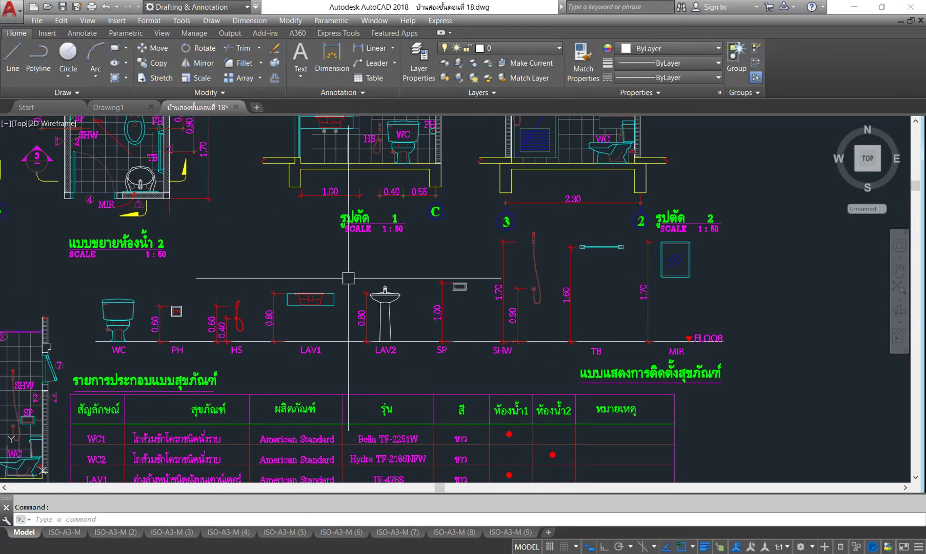
middle_click_drag(249, 180, 259, 285)
scroll(259, 286, "down", 1)
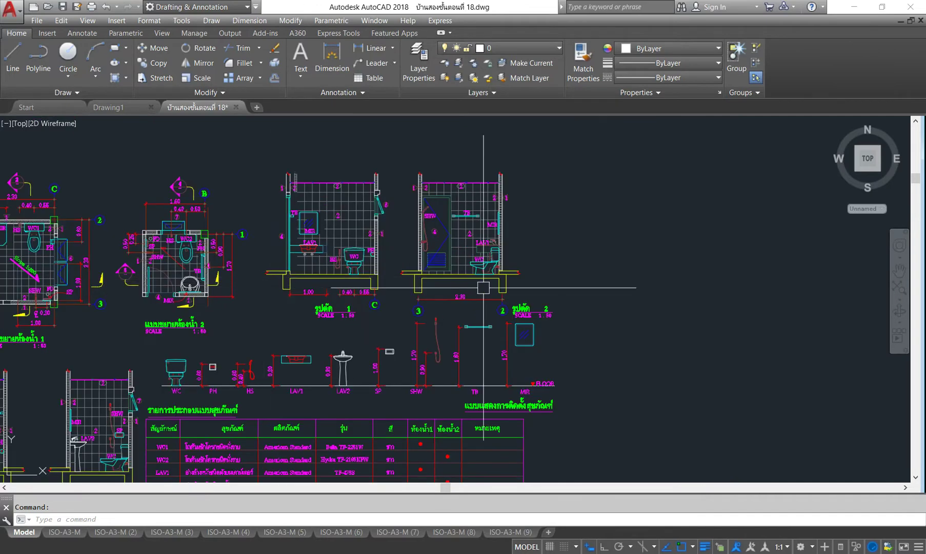
scroll(571, 272, "down", 1)
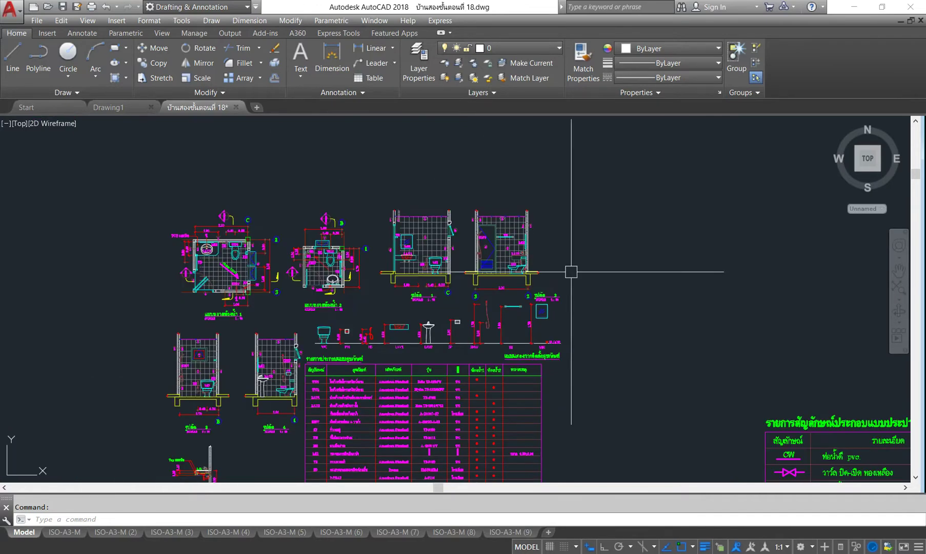
middle_click_drag(571, 281, 303, 281)
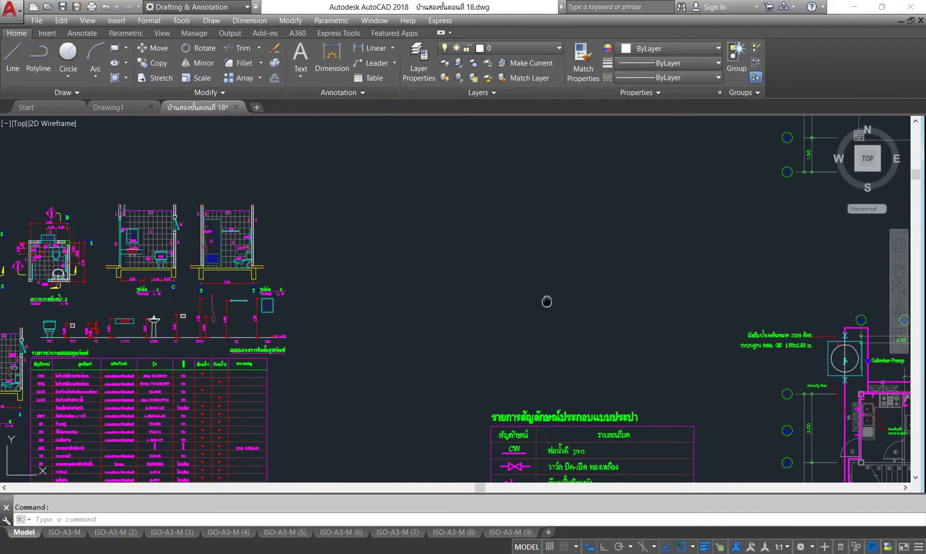
middle_click_drag(546, 300, 302, 300)
middle_click_drag(747, 322, 254, 304)
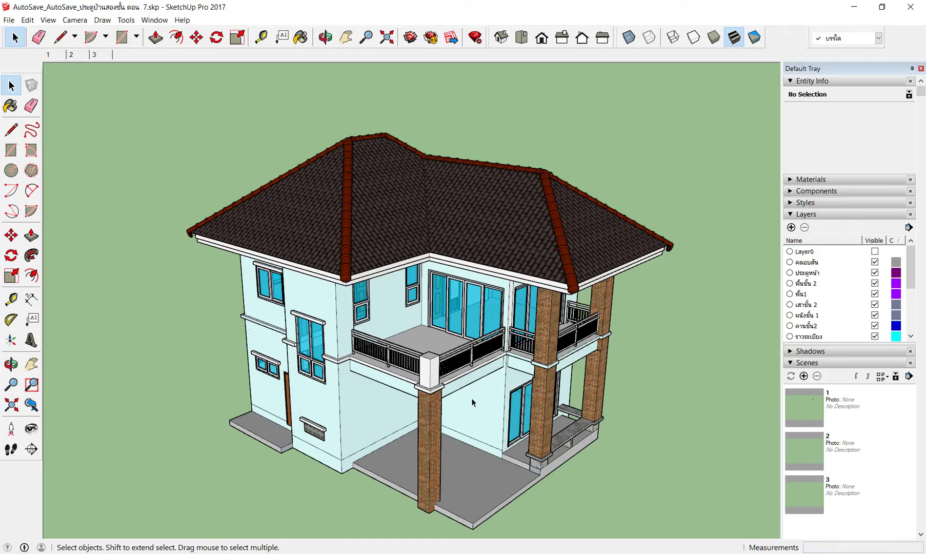
middle_click_drag(472, 402, 430, 323)
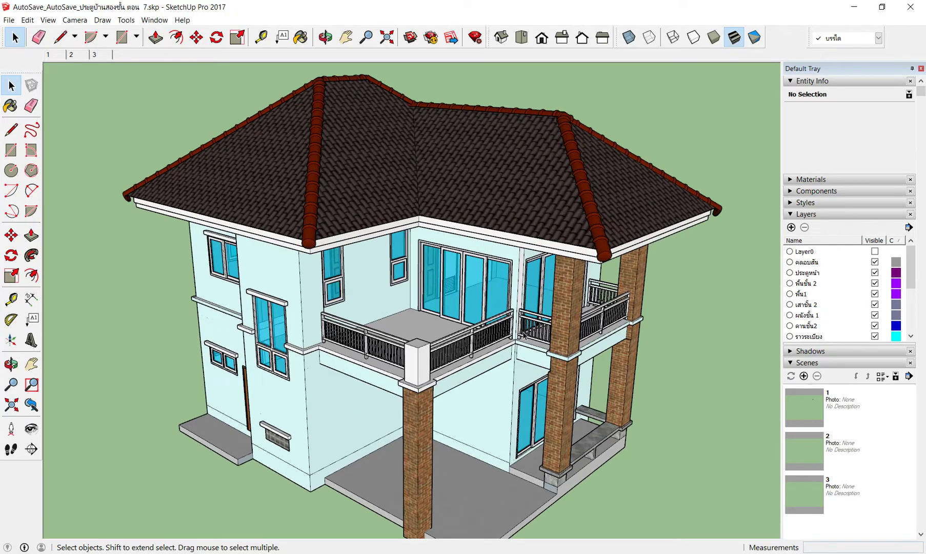
mouse_move(430, 324)
middle_mouse_down()
mouse_move(383, 283)
mouse_move(435, 286)
middle_mouse_up()
key("space")
scroll(382, 284, "up", 5)
scroll(435, 286, "up", 3)
scroll(406, 239, "down", 2)
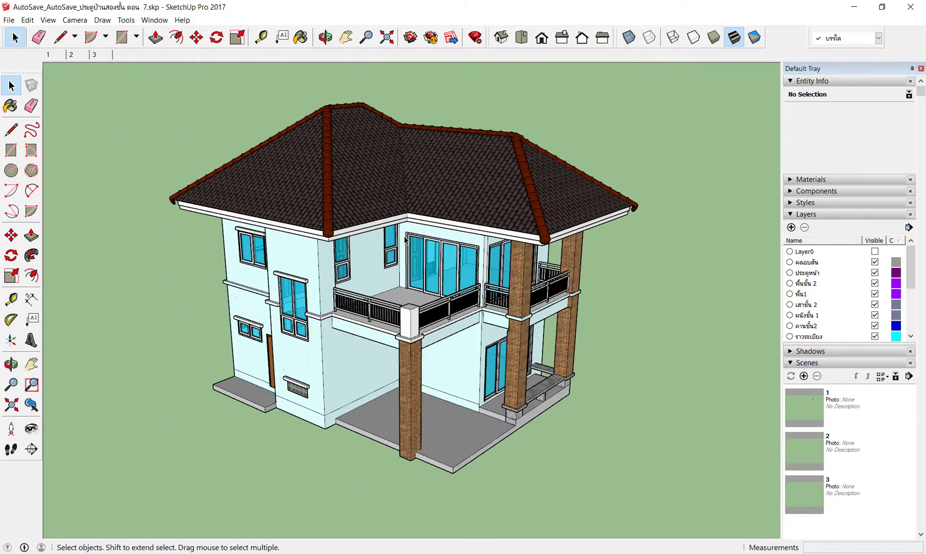
scroll(418, 180, "up", 2)
mouse_move(452, 225)
middle_mouse_down()
mouse_move(318, 235)
mouse_move(454, 252)
middle_mouse_up()
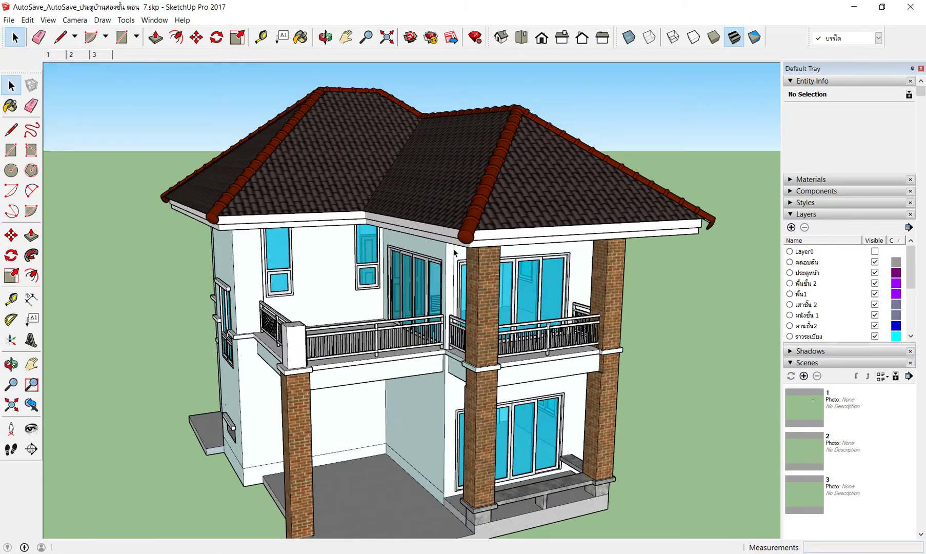
scroll(458, 237, "down", 2)
middle_click_drag(458, 237, 460, 164)
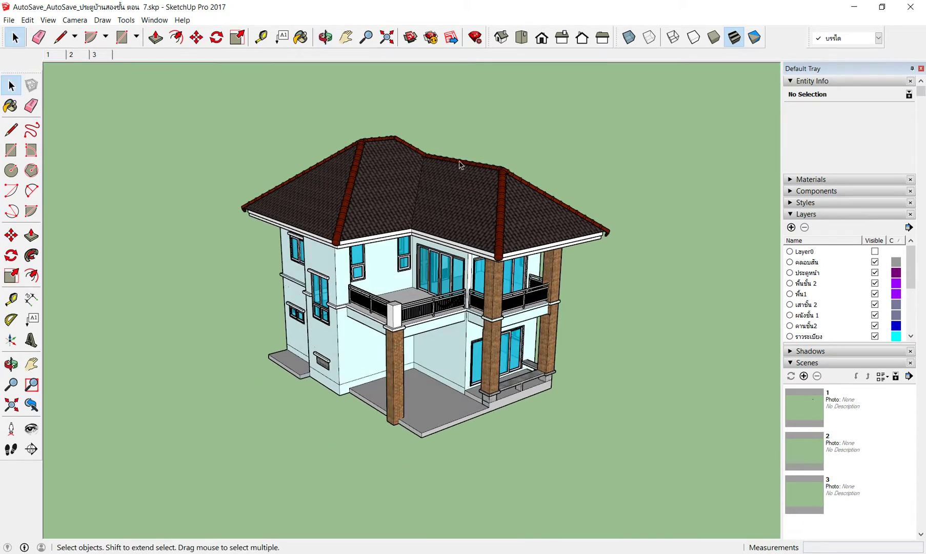
scroll(395, 176, "up", 2)
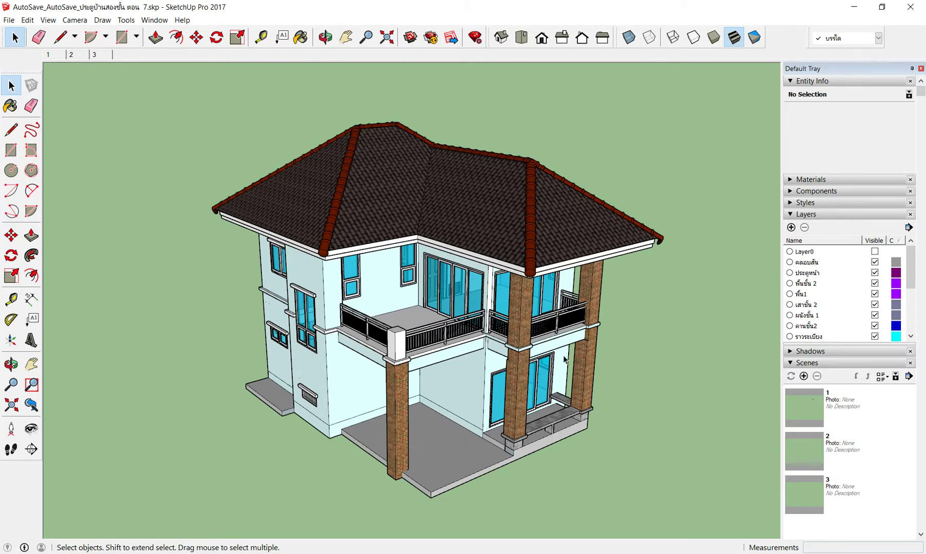
mouse_move(558, 358)
middle_mouse_down()
mouse_move(306, 359)
mouse_move(658, 401)
mouse_move(331, 356)
mouse_move(548, 114)
middle_mouse_up()
scroll(331, 356, "up", 3)
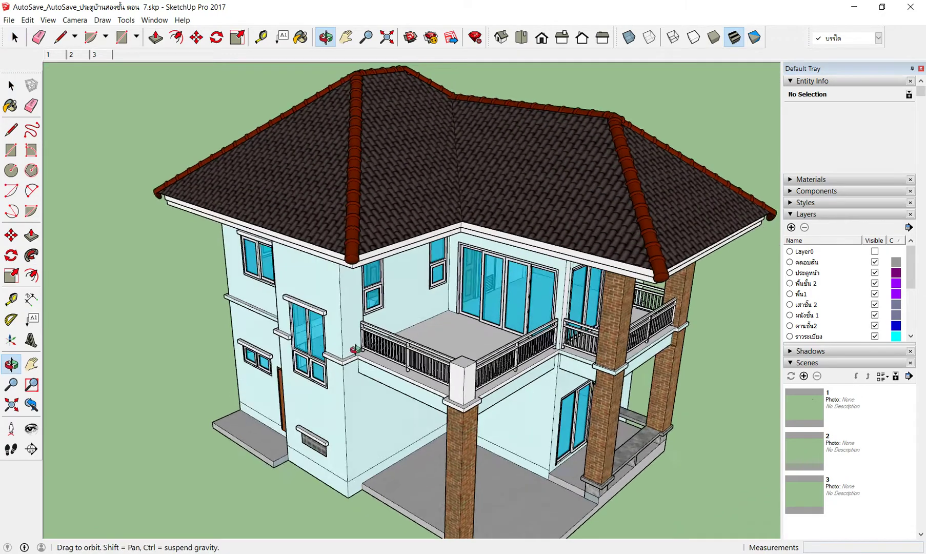
left_click(521, 182)
Hide the roof group and orbit down into the roofless upper-floor rooms.
key("h")
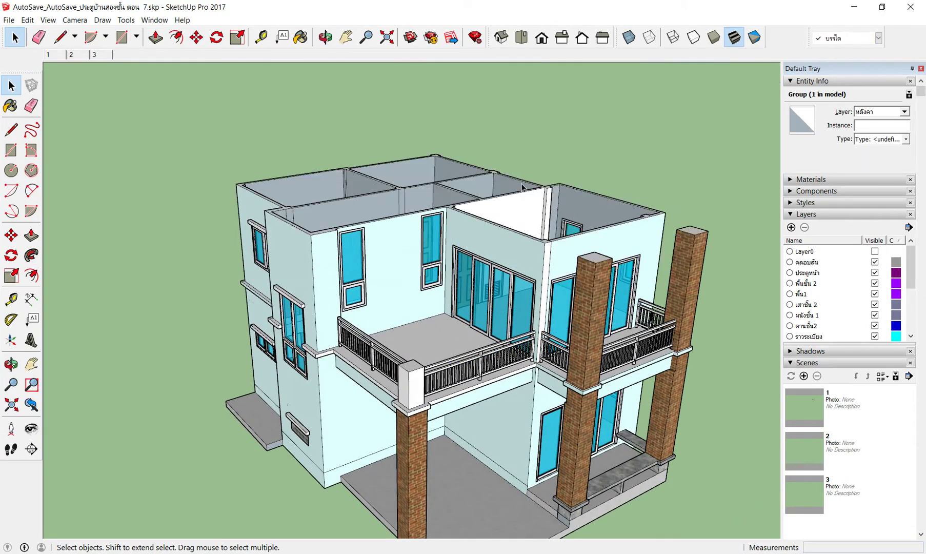
mouse_move(522, 188)
middle_mouse_down()
mouse_move(461, 413)
mouse_move(528, 318)
mouse_move(683, 285)
middle_mouse_up()
scroll(526, 307, "up", 3)
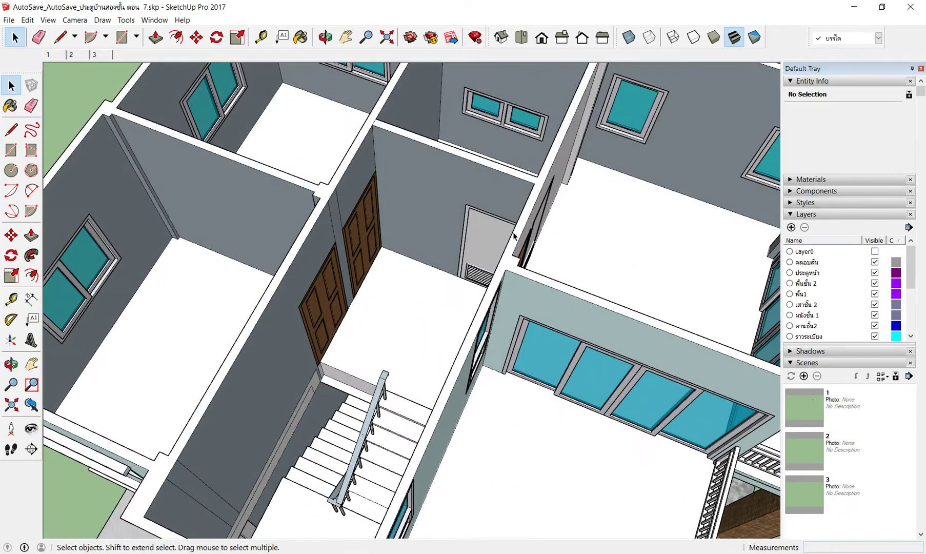
scroll(496, 224, "up", 3)
scroll(497, 236, "up", 2)
middle_click_drag(497, 239, 216, 215)
scroll(502, 320, "down", 3)
mouse_move(502, 320)
middle_mouse_down()
mouse_move(445, 371)
mouse_move(562, 357)
mouse_move(466, 231)
mouse_move(296, 479)
middle_mouse_up()
scroll(581, 354, "down", 3)
scroll(582, 353, "down", 2)
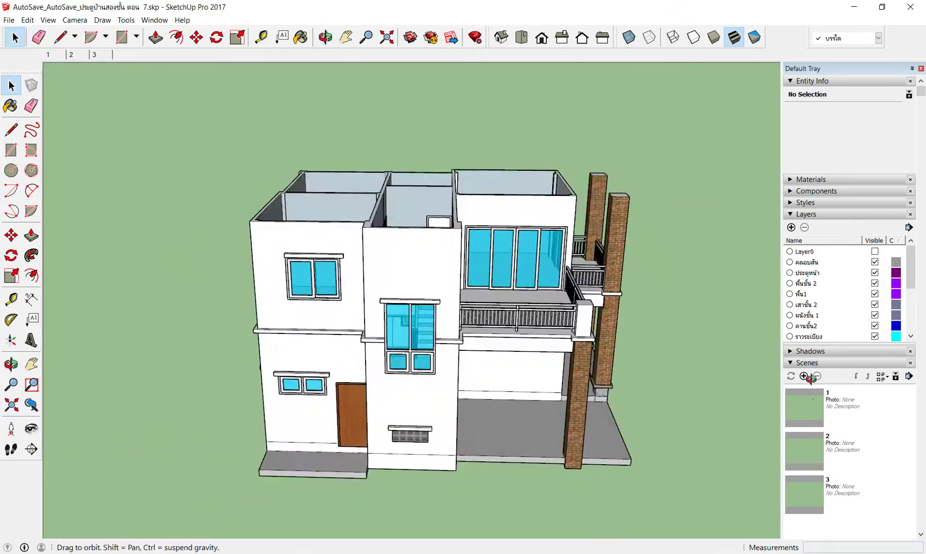
scroll(376, 310, "up", 5)
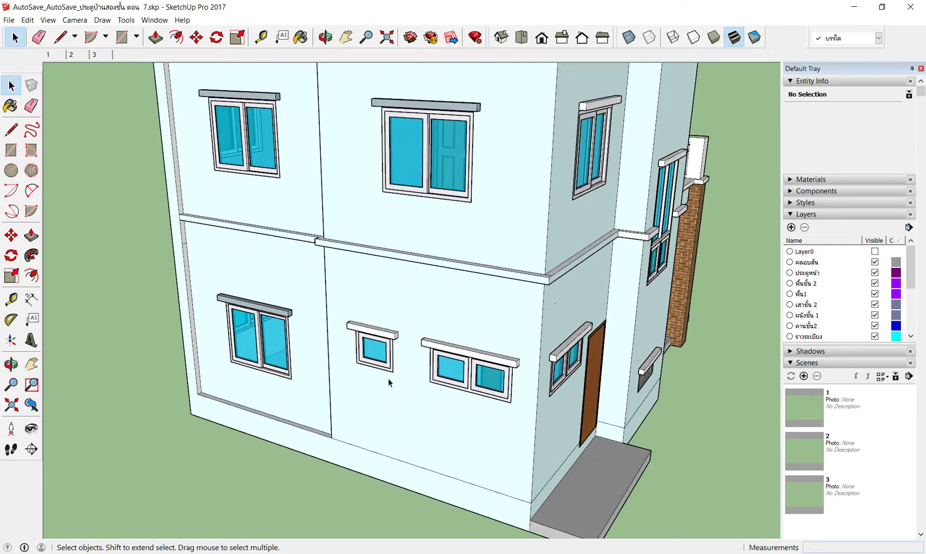
Turn on X-ray mode so the whole house is see-through, orbit it, then return to AutoCAD.
left_click(629, 37)
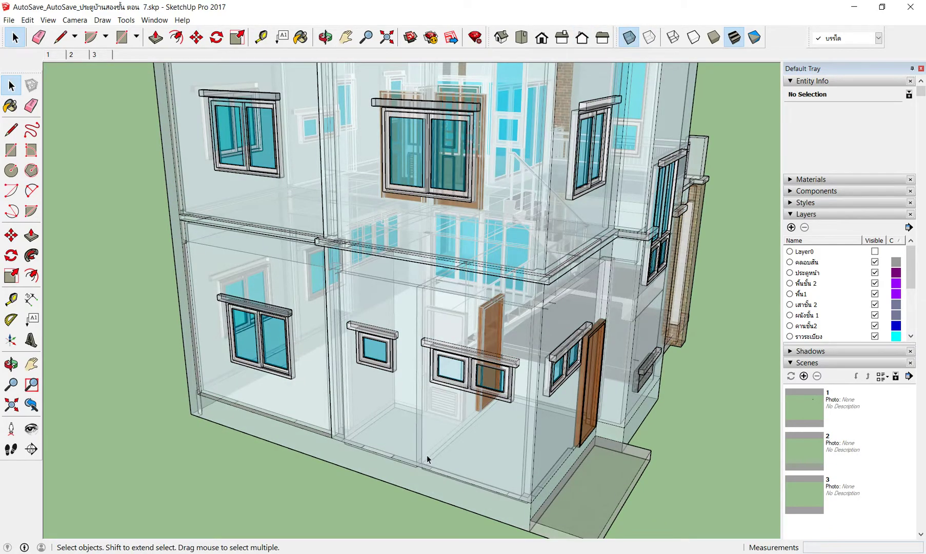
scroll(426, 455, "up", 3)
mouse_move(398, 393)
middle_mouse_down()
mouse_move(546, 408)
mouse_move(626, 395)
mouse_move(387, 395)
mouse_move(554, 408)
mouse_move(588, 323)
mouse_move(643, 321)
mouse_move(496, 372)
mouse_move(132, 285)
mouse_move(644, 306)
middle_mouse_up()
scroll(588, 323, "down", 3)
scroll(588, 331, "down", 2)
scroll(588, 336, "down", 2)
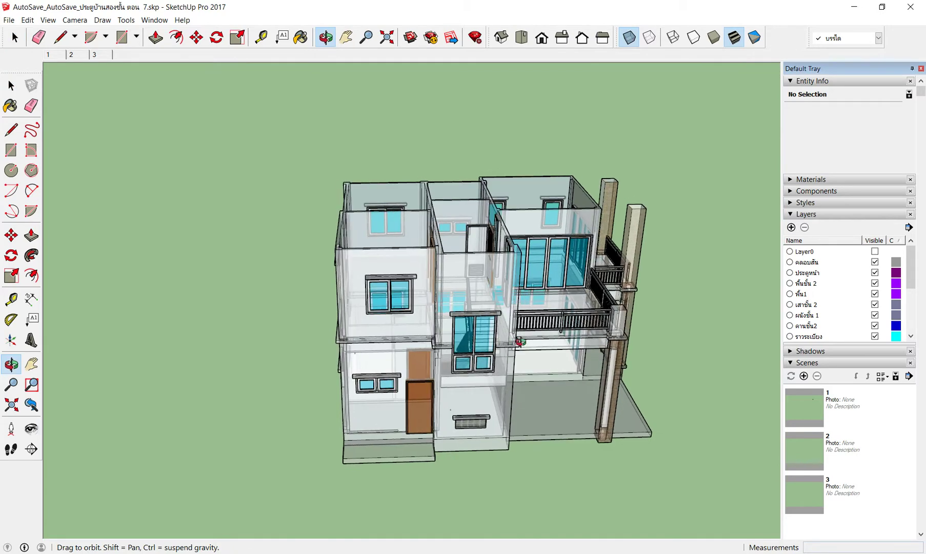
scroll(644, 307, "down", 2)
scroll(579, 319, "up", 2)
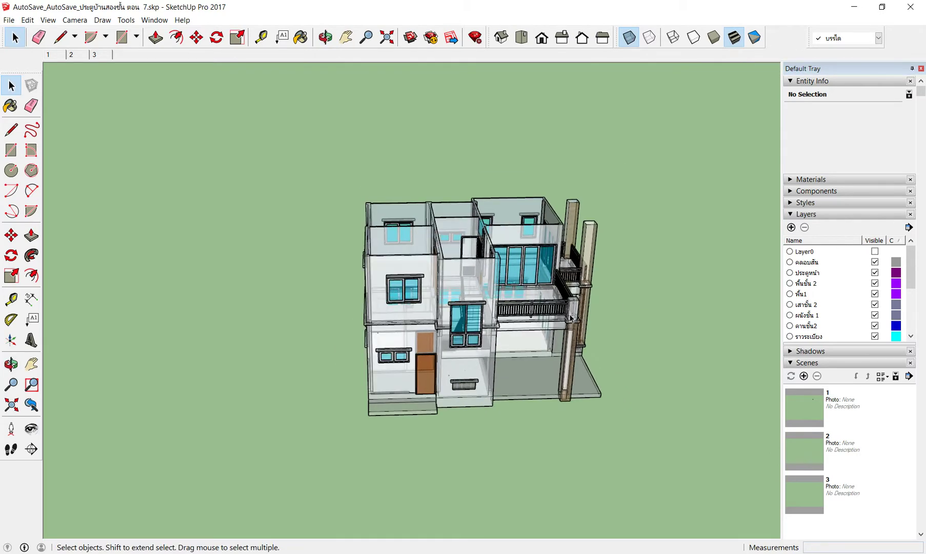
scroll(569, 318, "up", 2)
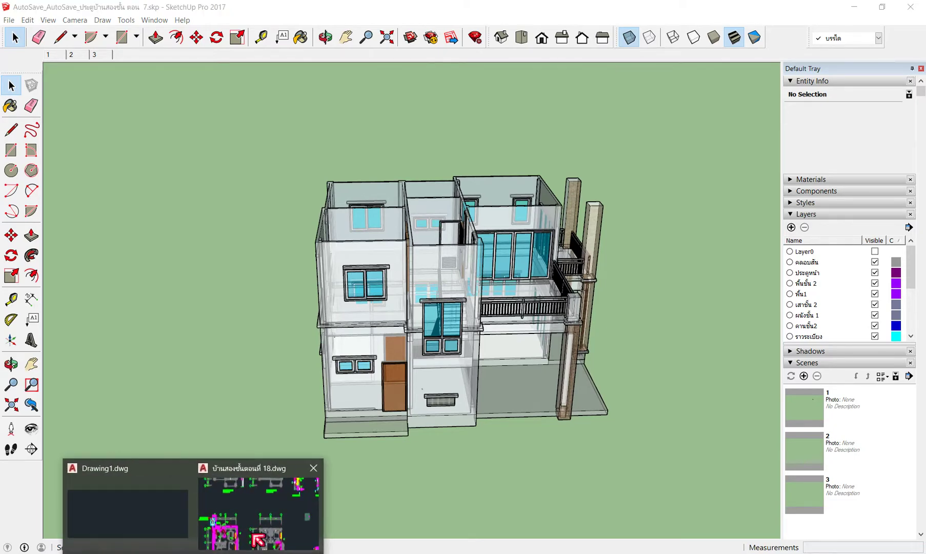
left_click(279, 496)
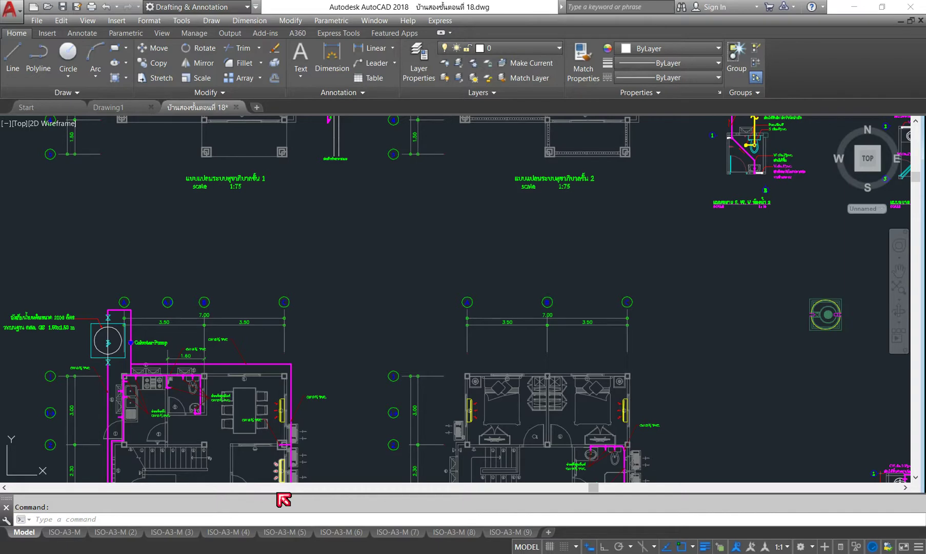
scroll(442, 294, "down", 4)
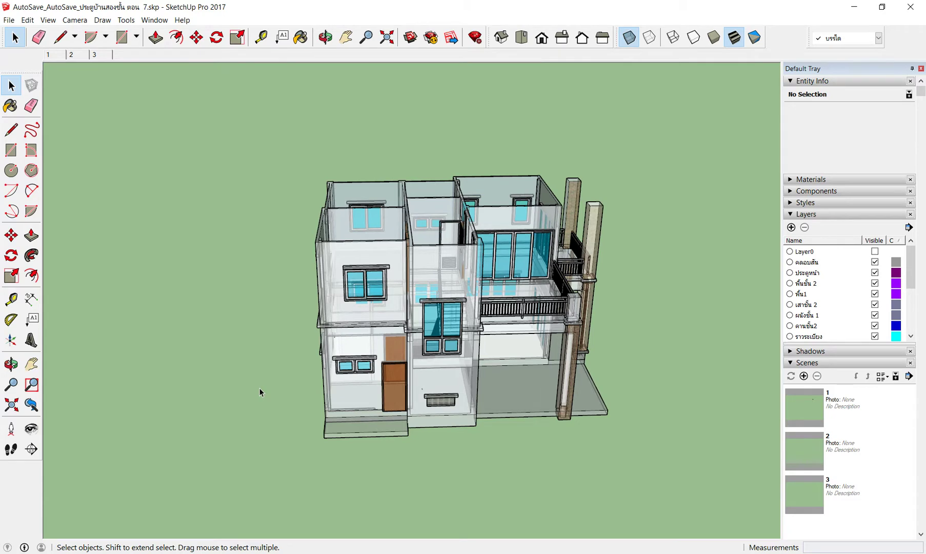
Orbit to a higher view, dismiss the File menu unused, and open File Explorer with Win+E.
mouse_move(389, 340)
middle_mouse_down()
mouse_move(411, 319)
mouse_move(501, 294)
middle_mouse_up()
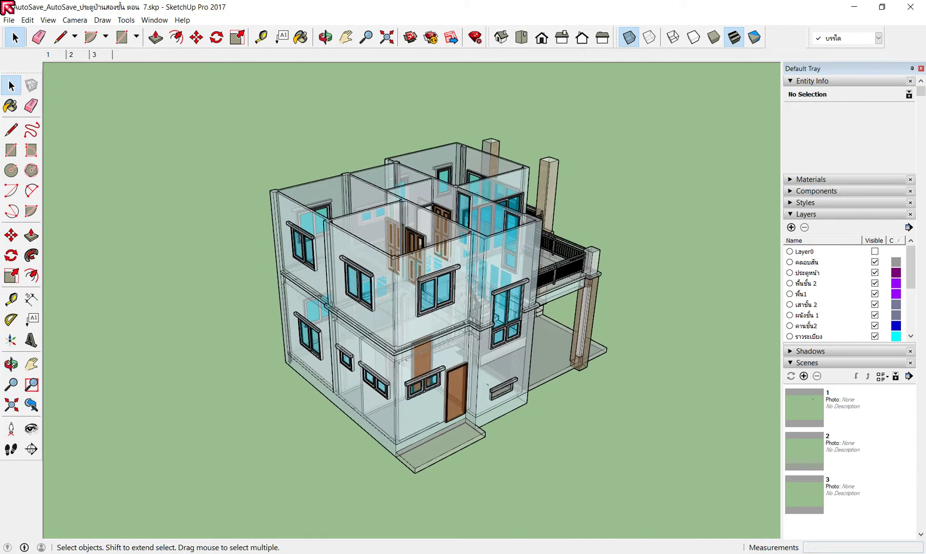
left_click(16, 20)
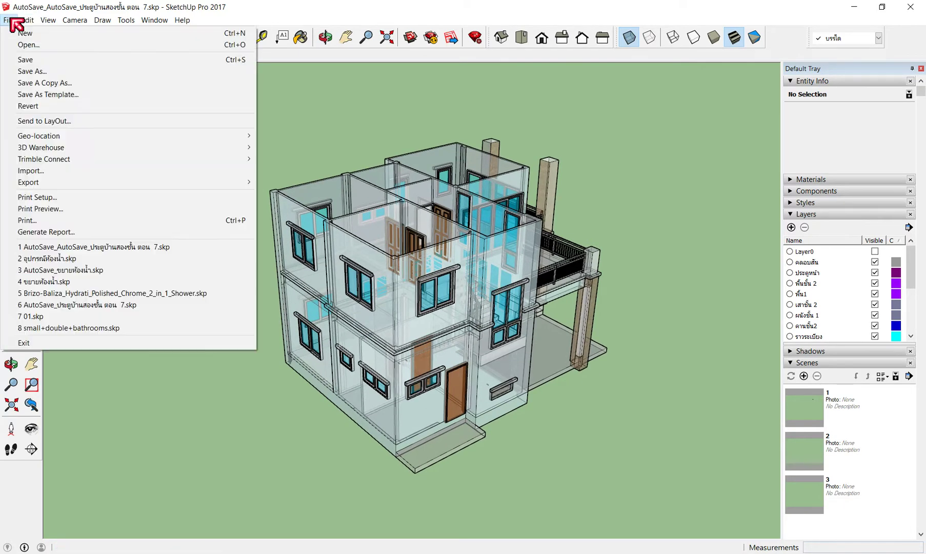
left_click(300, 121)
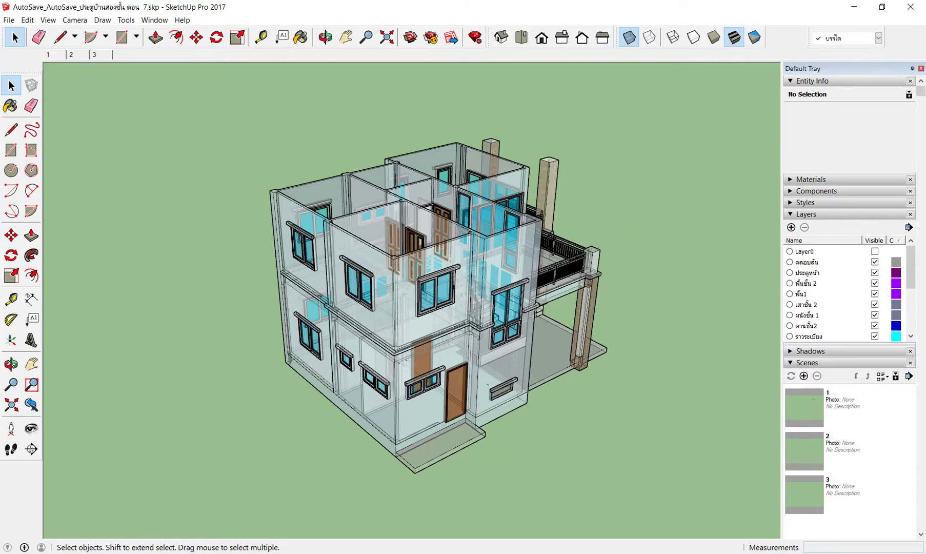
key("super+e")
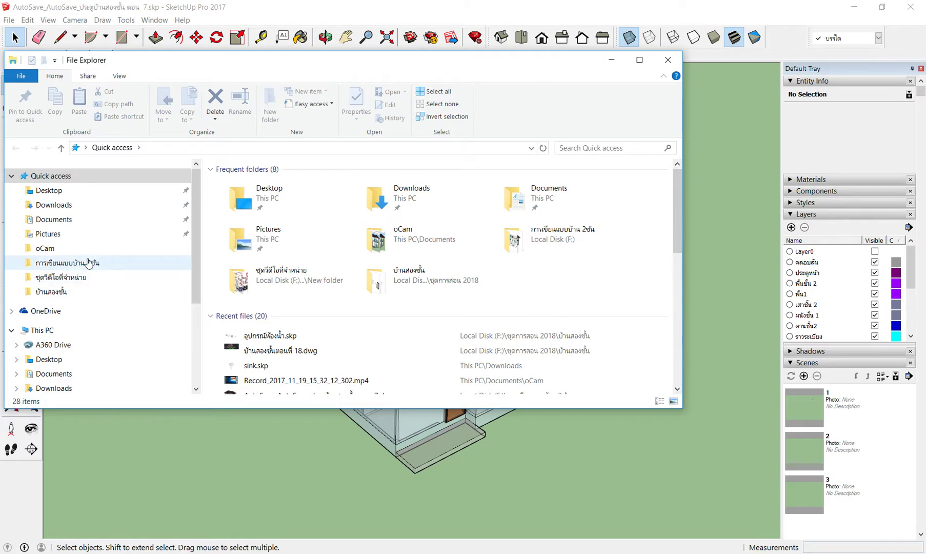
Browse to Local Disk (F:) > ชุดการสอน 2018 > บ้านสองชั้น in File Explorer.
scroll(89, 263, "down", 1)
scroll(89, 263, "up", 1)
scroll(93, 263, "down", 3)
left_click(61, 323)
scroll(301, 318, "down", 4)
double_click(269, 354)
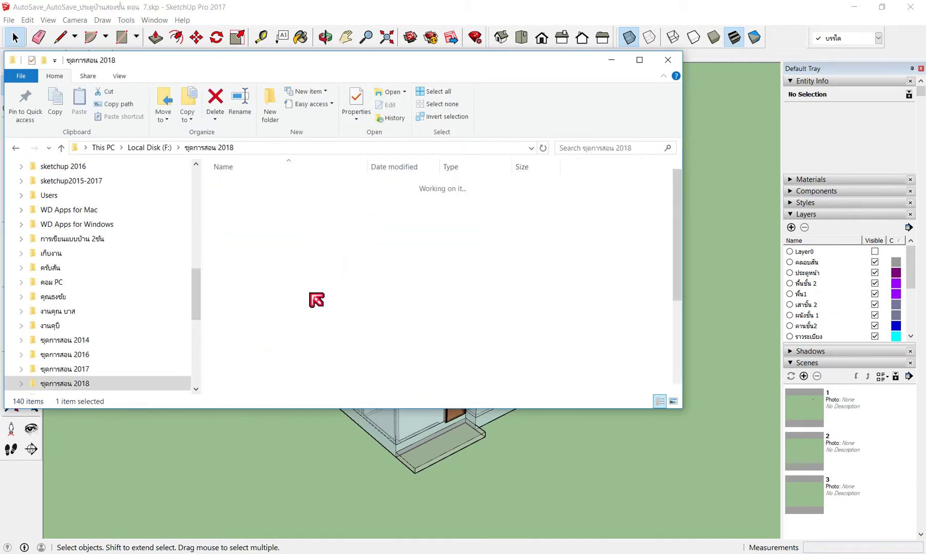
double_click(248, 197)
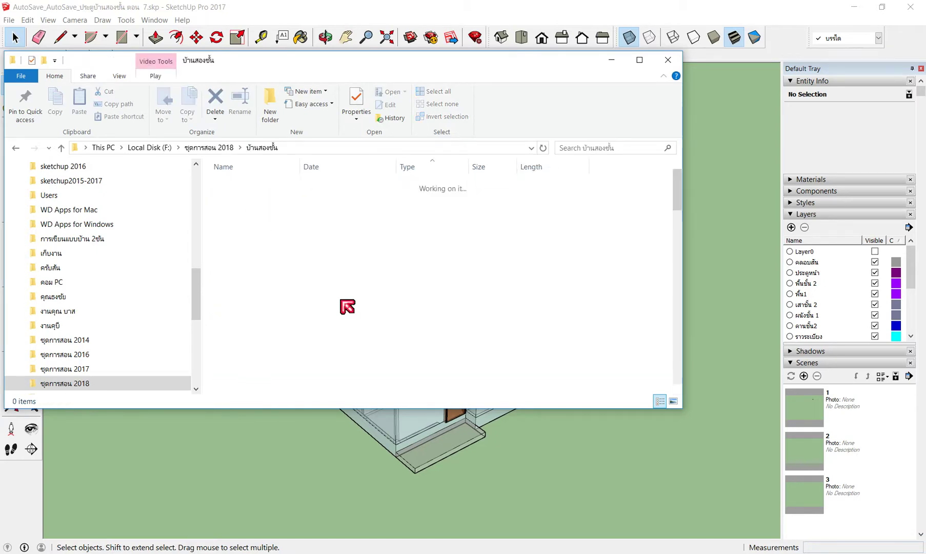
Open อุปกรณ์ห้องน้ำ.skp in SketchUp and get past the welcome screen.
scroll(352, 313, "down", 3)
scroll(353, 310, "down", 3)
scroll(353, 308, "down", 3)
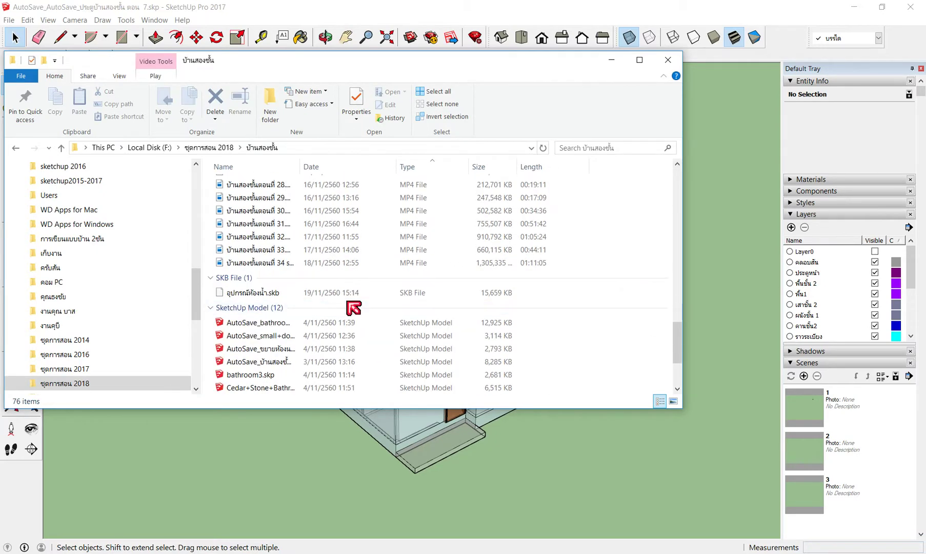
scroll(354, 308, "down", 3)
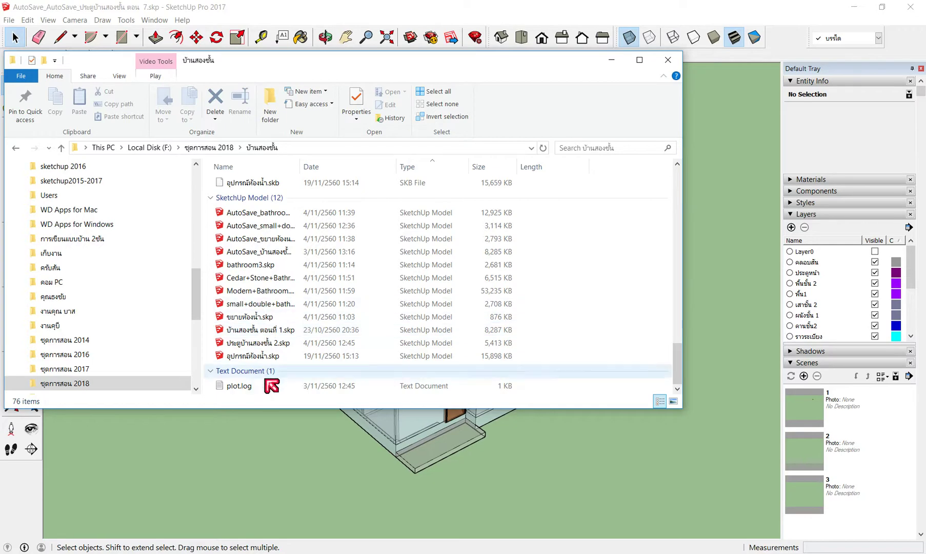
left_click(264, 359)
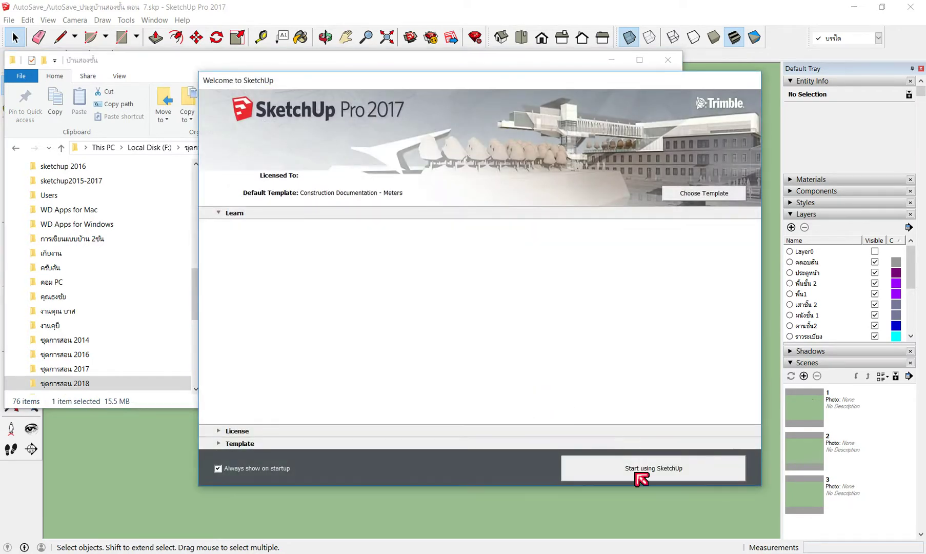
left_click(636, 477)
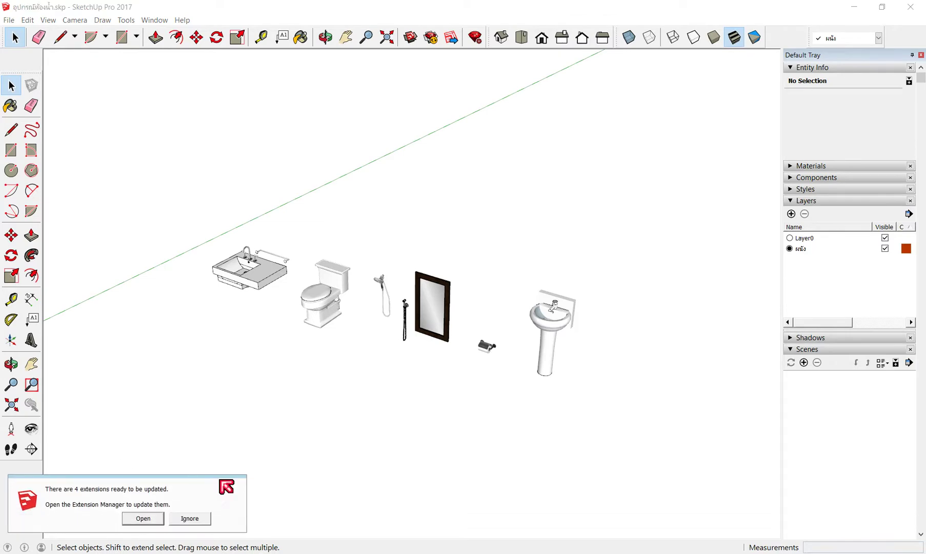
Ignore the extension-update notice and orbit and zoom around the bathroom fixtures.
left_click(203, 519)
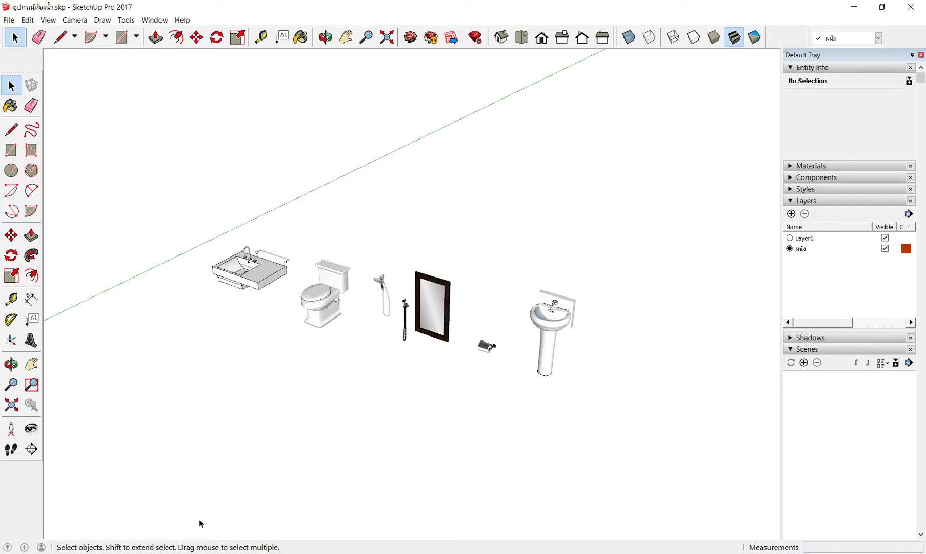
middle_click_drag(407, 329, 438, 374)
scroll(463, 361, "down", 3)
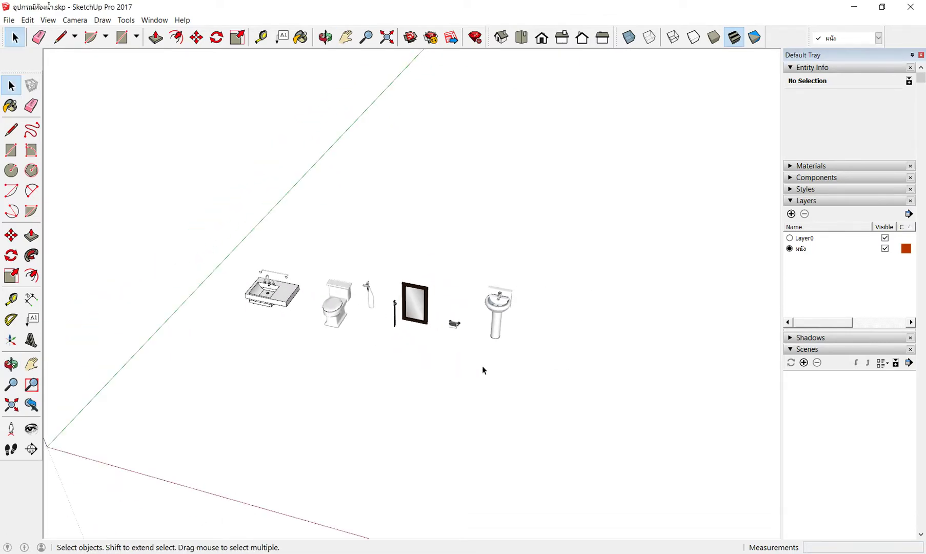
scroll(427, 324, "up", 3)
scroll(338, 310, "up", 1)
scroll(335, 234, "up", 2)
scroll(280, 283, "up", 2)
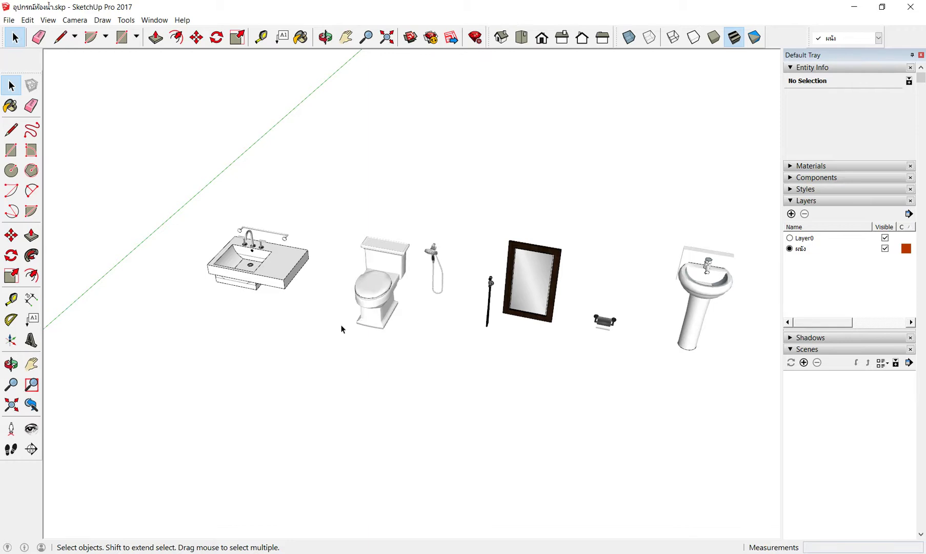
Rotate the sinks, toilet and mirror to view them from another side and more frontally.
middle_click_drag(379, 325, 539, 322)
scroll(539, 322, "down", 1)
scroll(539, 327, "down", 1)
middle_click_drag(539, 327, 458, 255)
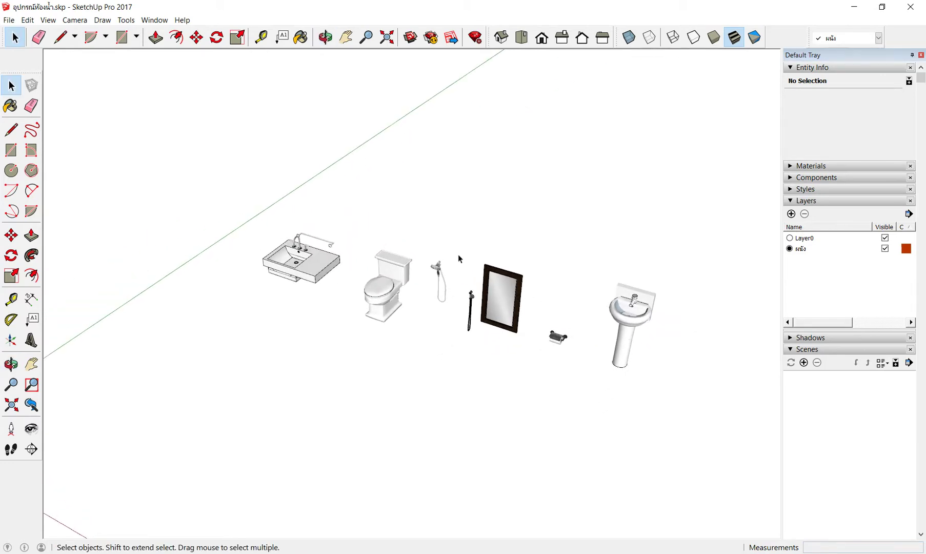
scroll(458, 255, "up", 1)
left_click(11, 20)
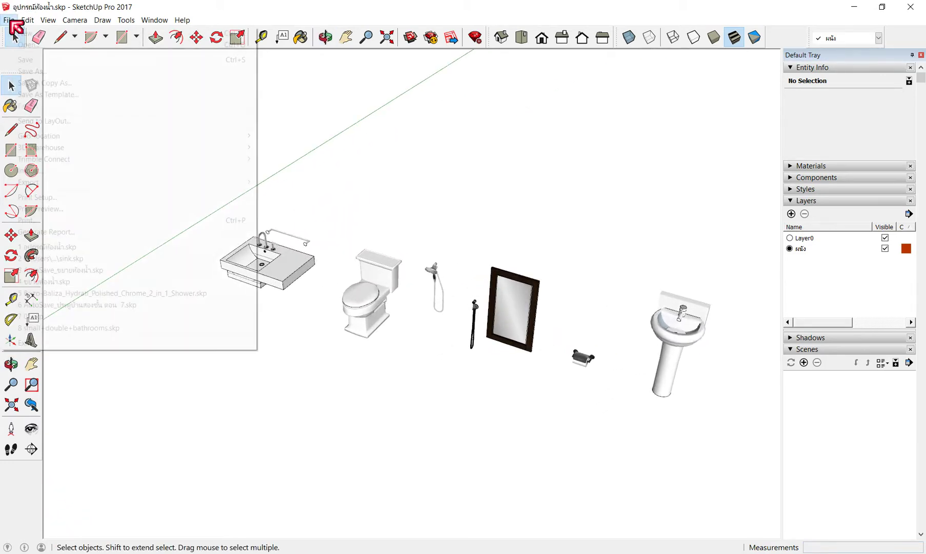
Cancel SketchUp's Open dialog and set the File Explorer folder view to Large icons.
left_click(24, 45)
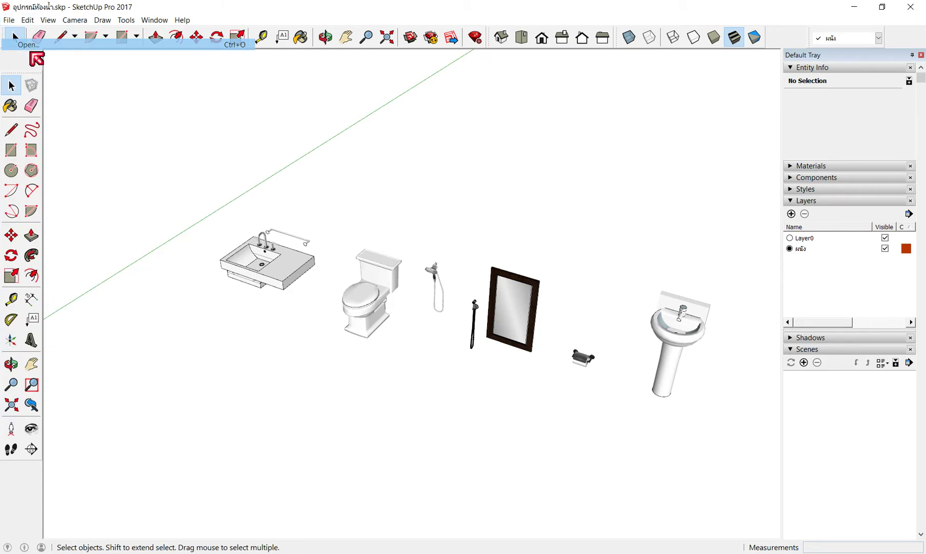
left_click(729, 125)
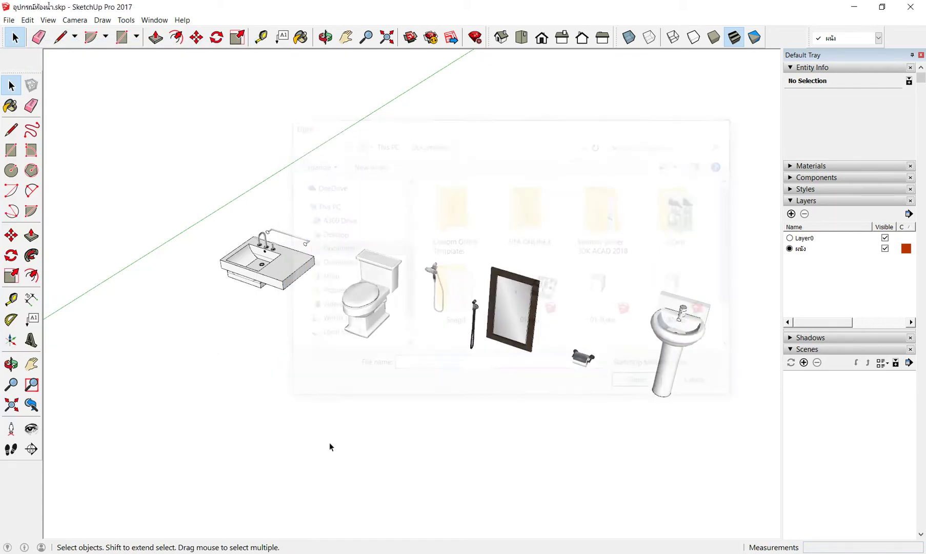
key("alt+Tab")
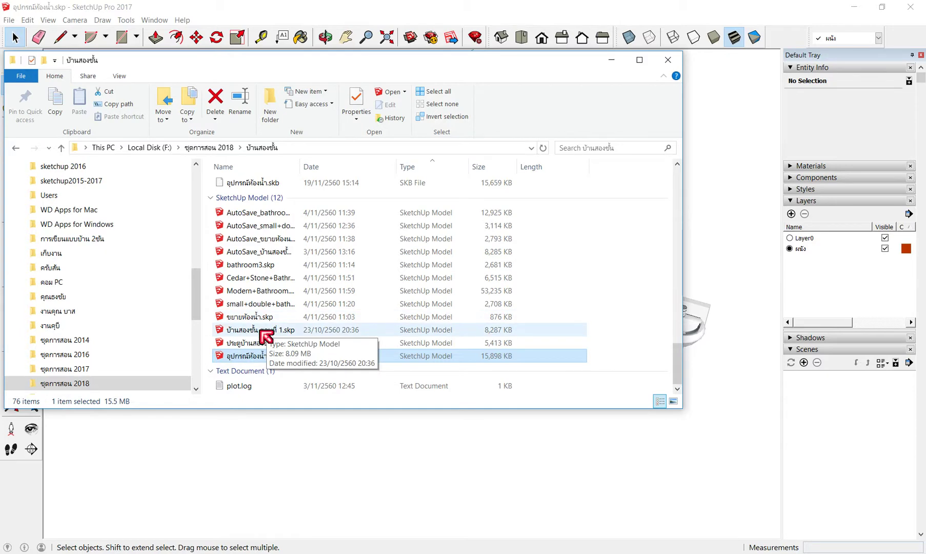
left_click(260, 332)
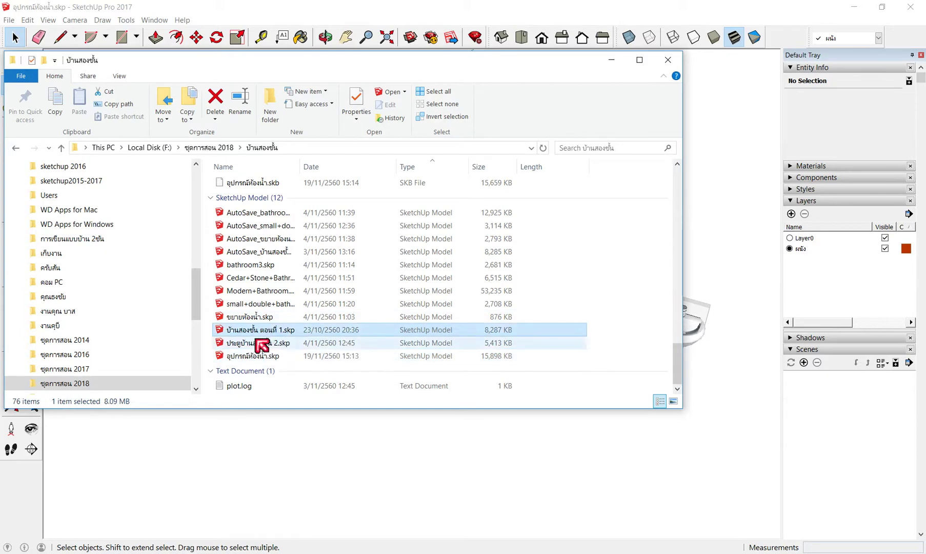
left_click(673, 401)
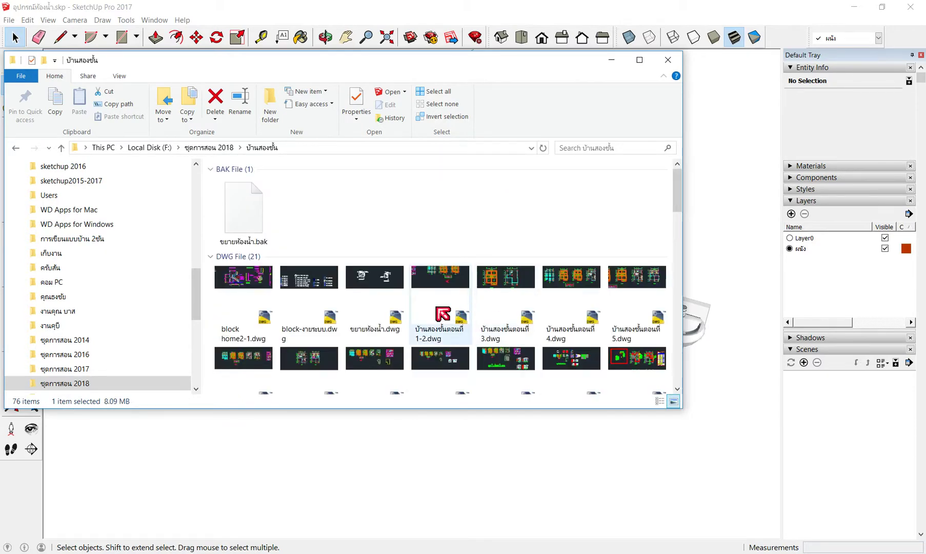
Find ประตูบ้านสองชั้น 2.skp among the thumbnails and open it in SketchUp past the welcome screen.
scroll(442, 314, "down", 5)
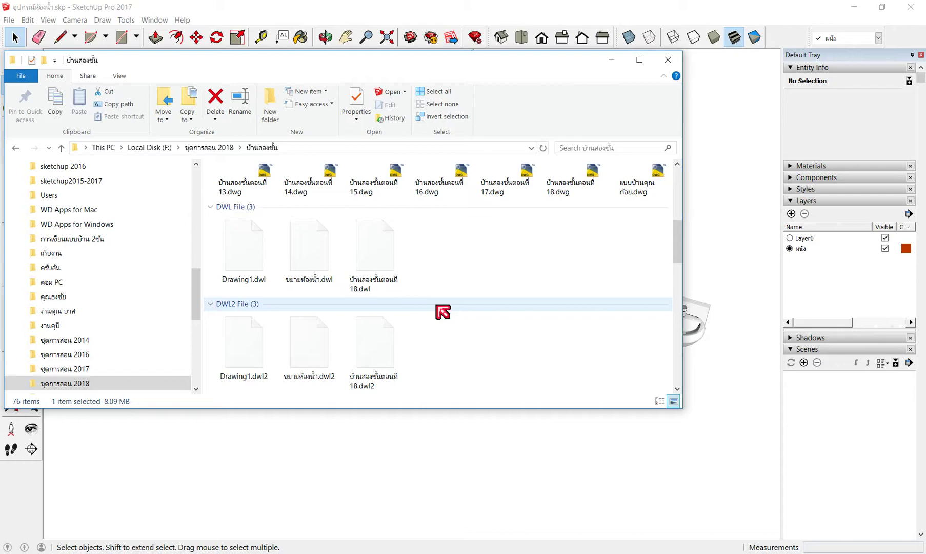
scroll(443, 311, "down", 3)
scroll(443, 311, "up", 4)
scroll(443, 311, "up", 5)
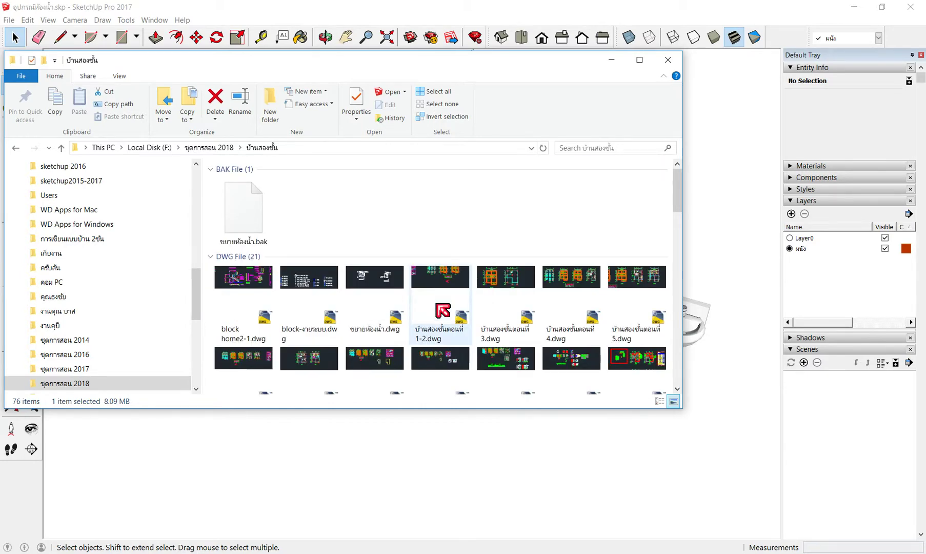
scroll(442, 311, "down", 3)
scroll(442, 311, "up", 1)
scroll(443, 310, "up", 1)
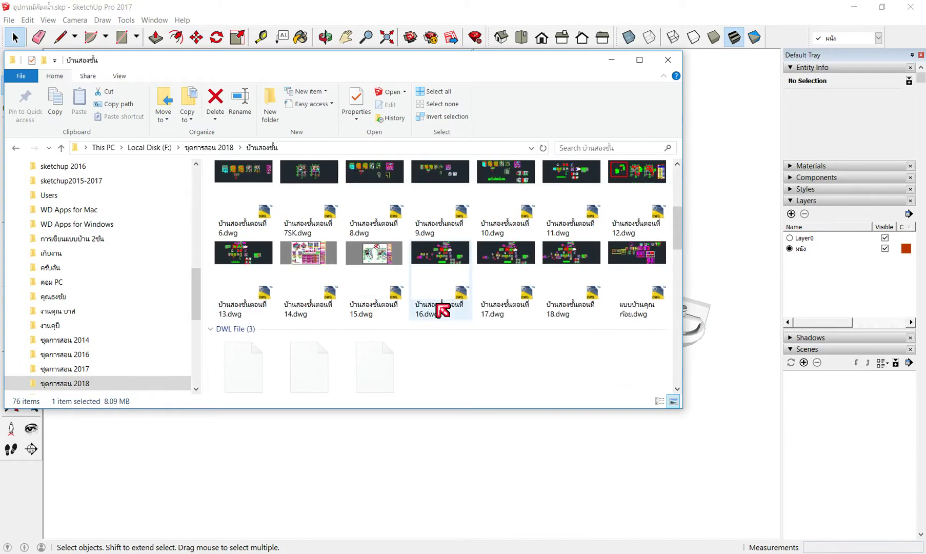
scroll(442, 311, "down", 2)
scroll(443, 310, "down", 2)
scroll(443, 310, "down", 4)
scroll(443, 311, "down", 5)
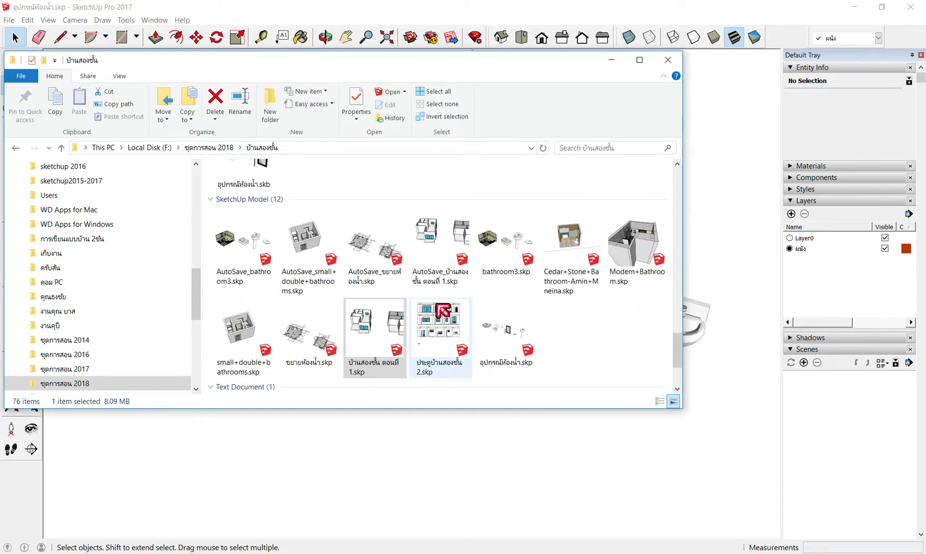
left_click(440, 327)
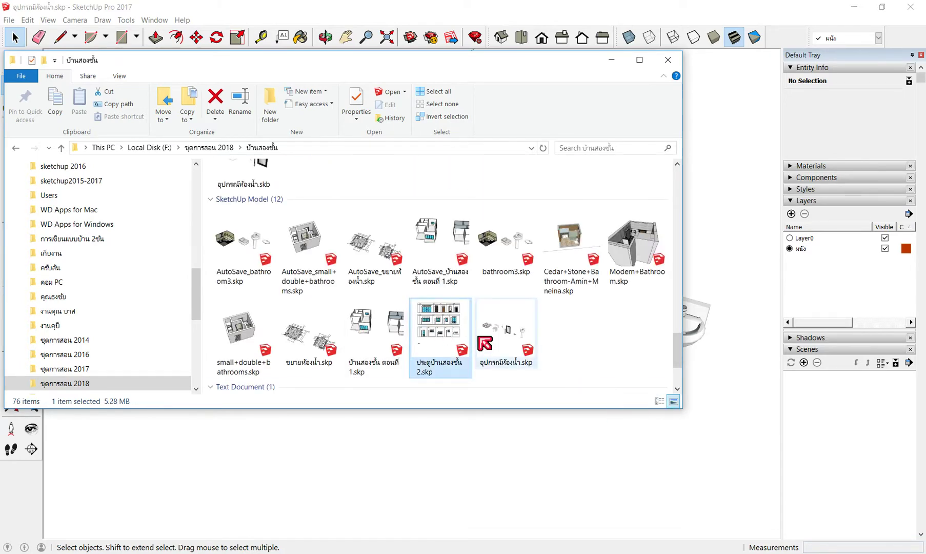
double_click(450, 327)
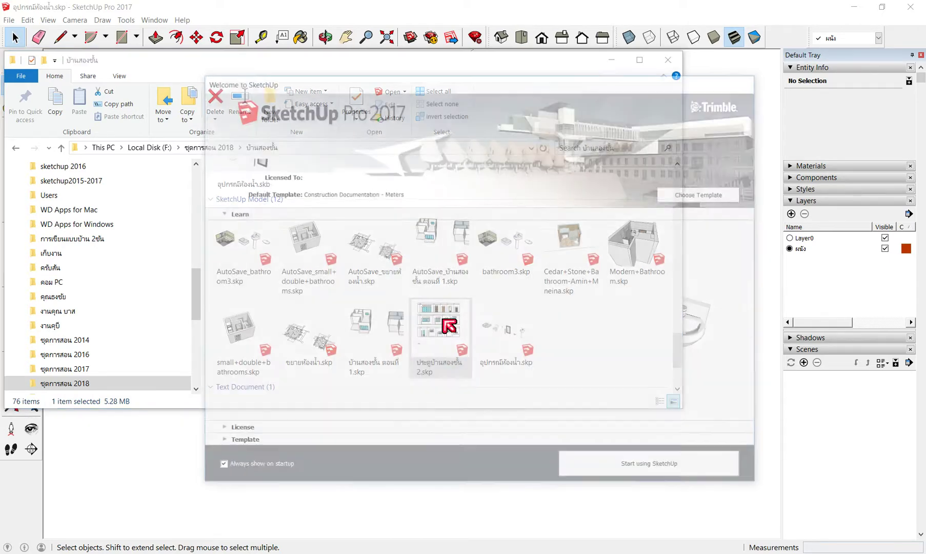
left_click(646, 468)
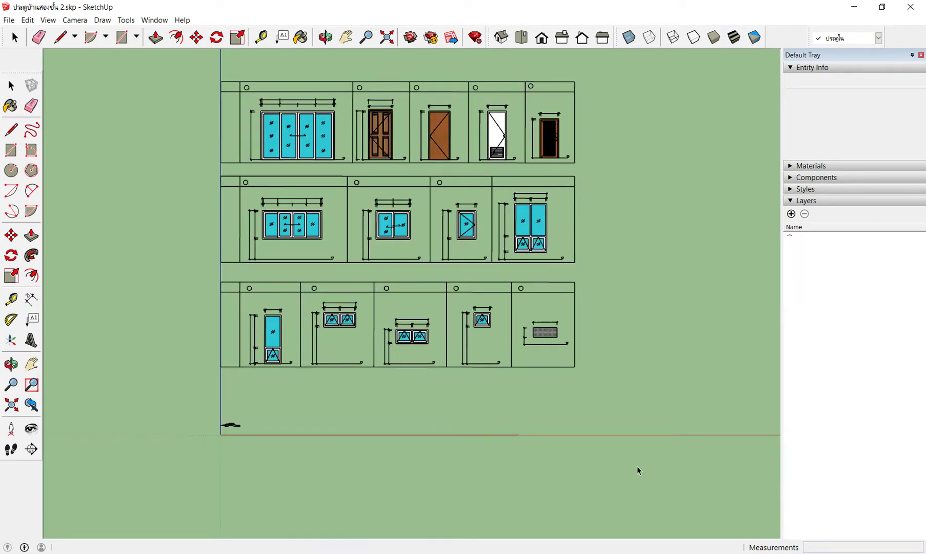
Ignore the extension-update notice and tilt the view of the door and window elevations.
scroll(517, 279, "up", 2)
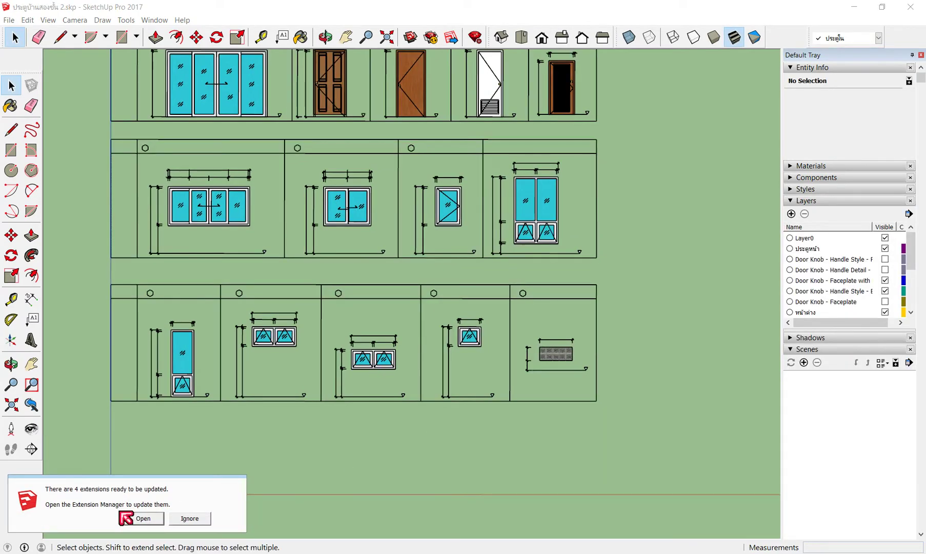
left_click(190, 519)
scroll(487, 354, "down", 3)
middle_click_drag(488, 354, 164, 227)
scroll(514, 382, "up", 4)
middle_click_drag(515, 383, 452, 287)
Orbit and zoom around the raised 3D door panels, then return to AutoCAD.
scroll(411, 241, "up", 3)
middle_click_drag(410, 241, 377, 208)
scroll(377, 208, "down", 3)
scroll(462, 226, "down", 2)
scroll(541, 245, "up", 4)
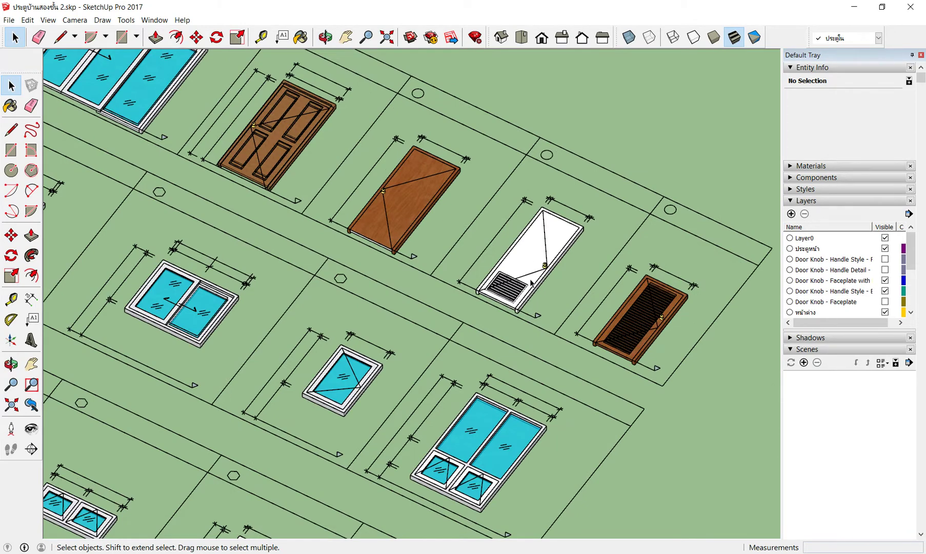
scroll(531, 282, "down", 5)
scroll(531, 282, "down", 3)
scroll(531, 282, "down", 2)
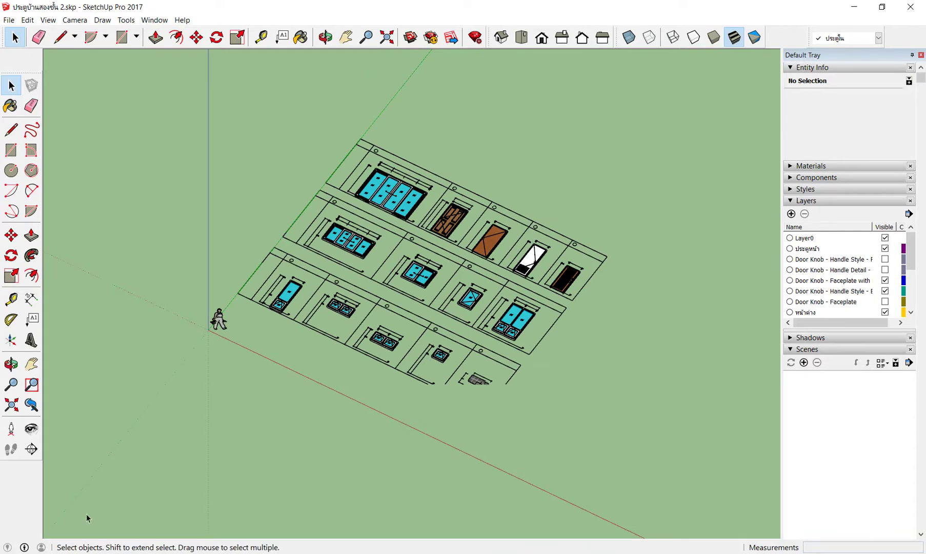
left_click(251, 537)
Move the wall line pair beside the toilet further left.
scroll(636, 193, "up", 4)
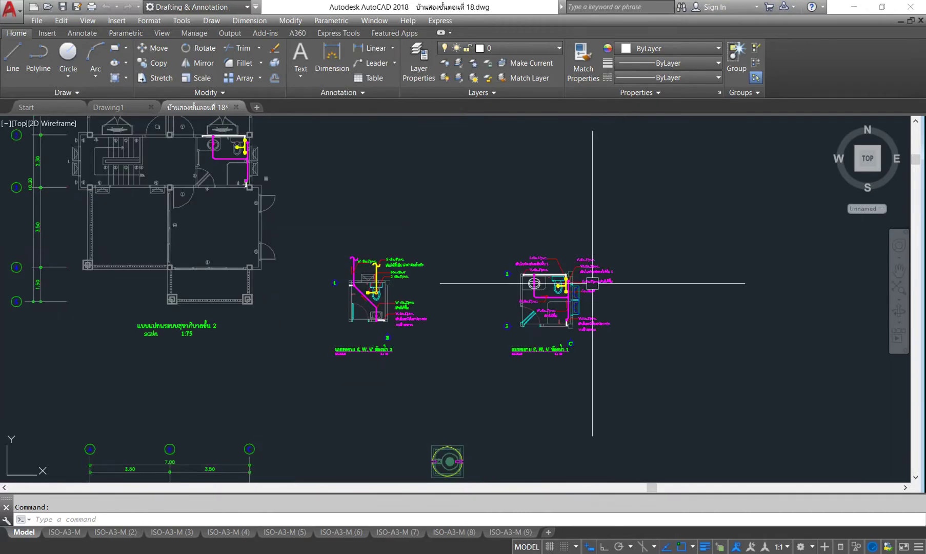
scroll(441, 328, "down", 4)
scroll(452, 339, "up", 4)
scroll(471, 363, "up", 2)
scroll(564, 352, "up", 4)
scroll(600, 277, "down", 4)
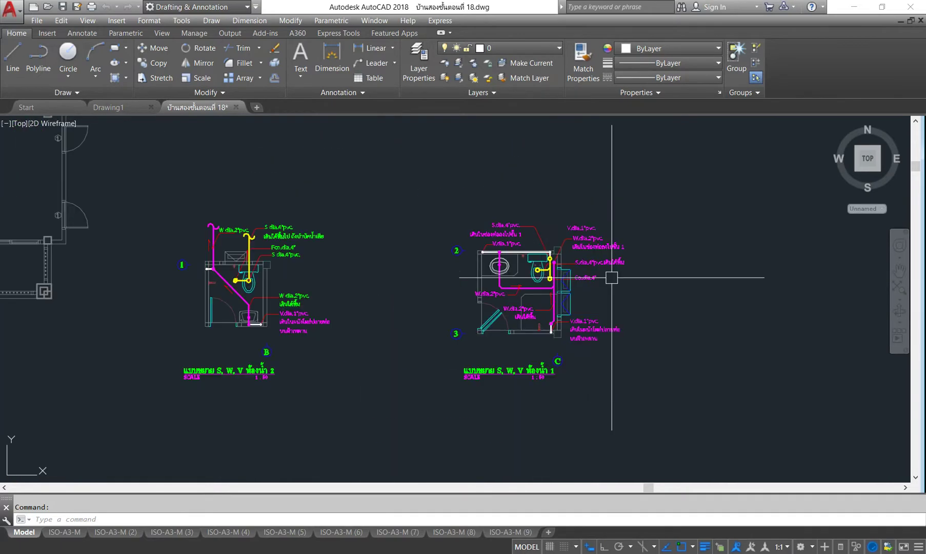
scroll(208, 288, "up", 4)
scroll(354, 287, "down", 5)
scroll(411, 269, "down", 3)
scroll(411, 270, "down", 3)
scroll(462, 369, "up", 6)
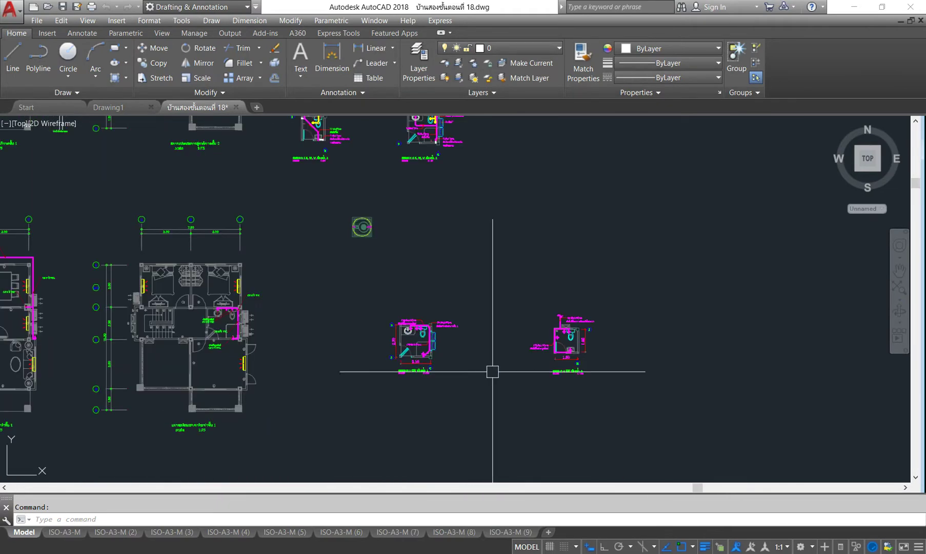
scroll(573, 363, "up", 4)
scroll(565, 362, "down", 4)
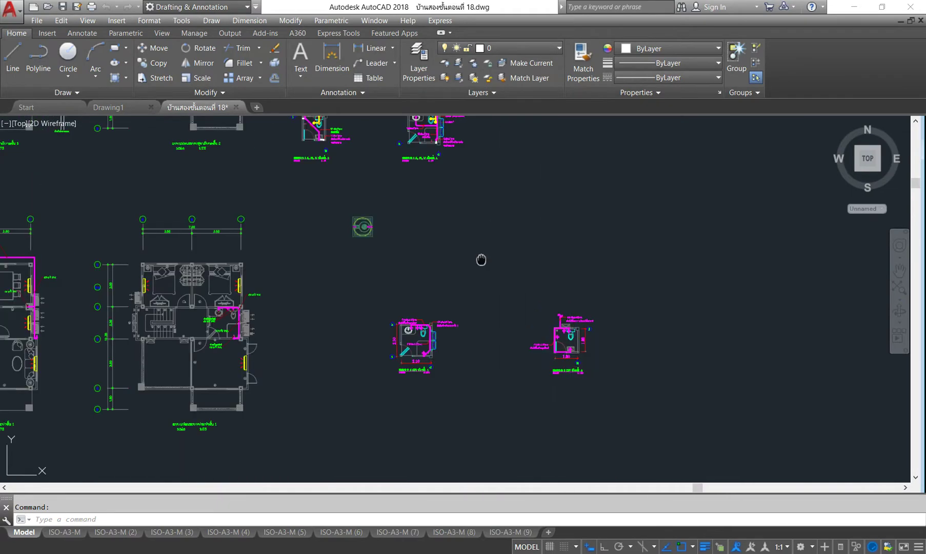
middle_click_drag(482, 261, 482, 321)
scroll(317, 170, "up", 8)
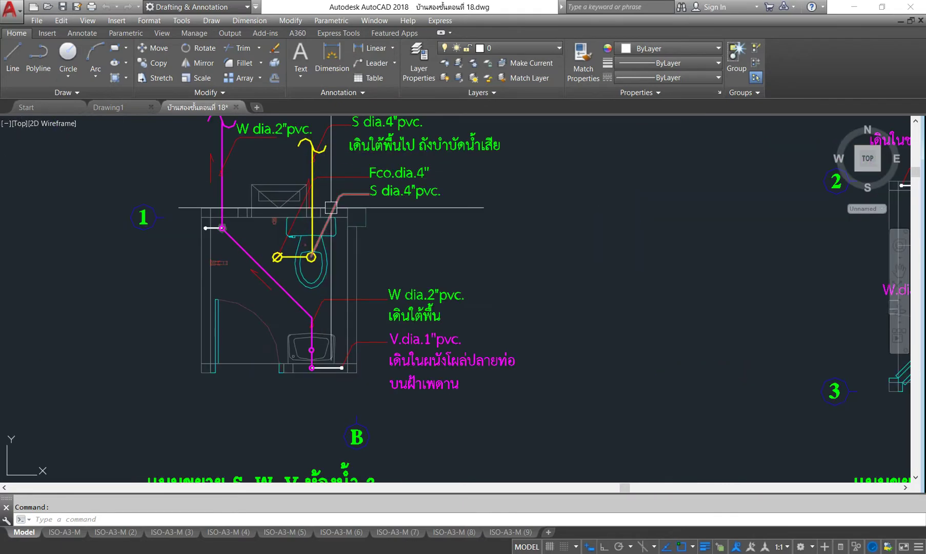
left_click(345, 244)
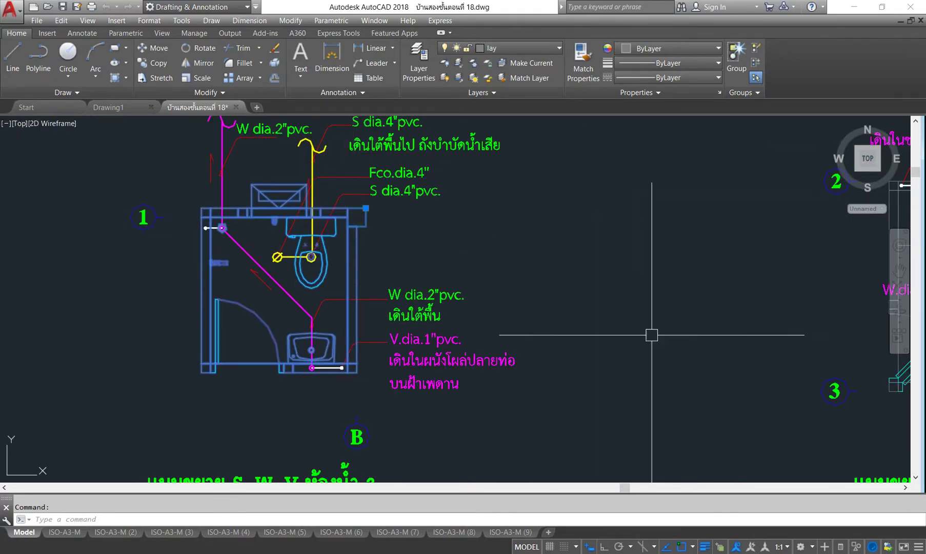
left_click(276, 63)
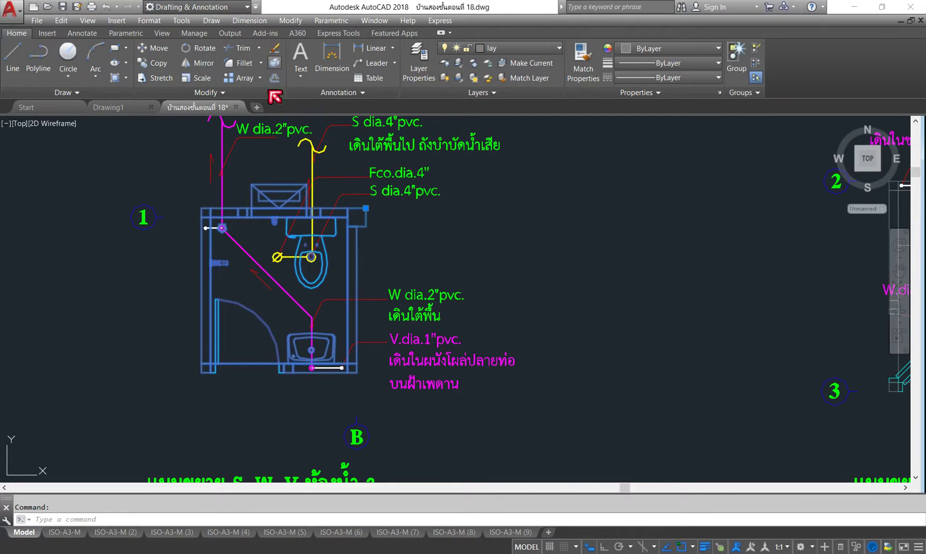
scroll(342, 247, "up", 5)
left_click(344, 237)
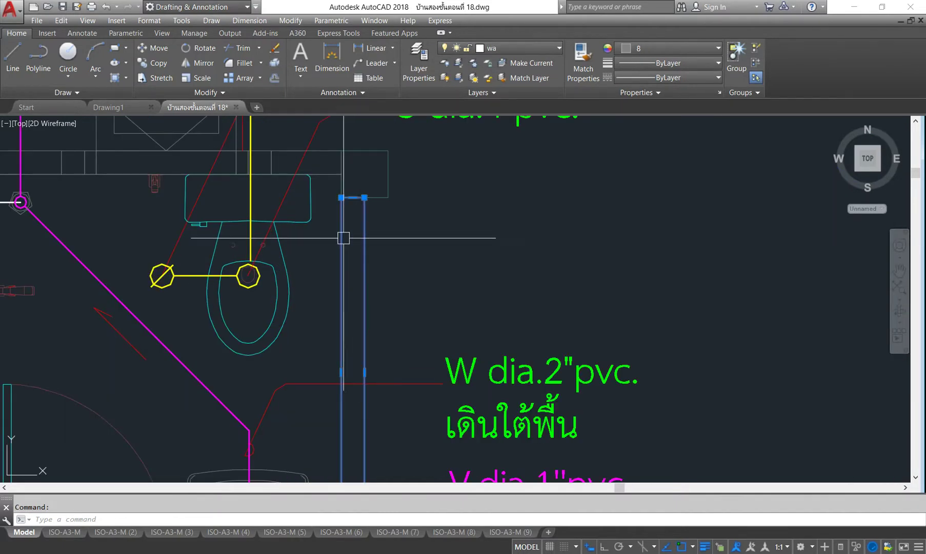
left_click(149, 48)
left_click(392, 182)
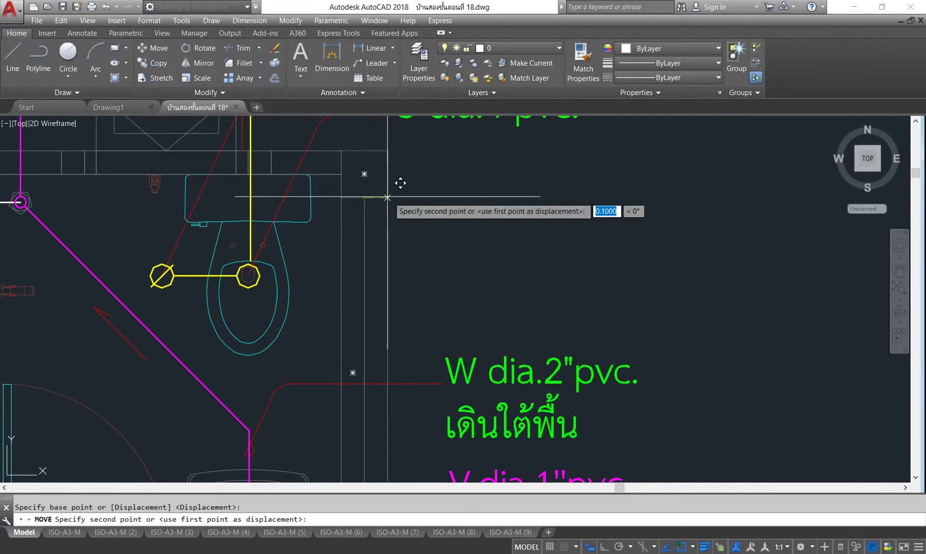
left_click(343, 238)
Stretch that wall line right from its midpoint grip with Ortho on.
scroll(341, 165, "down", 3)
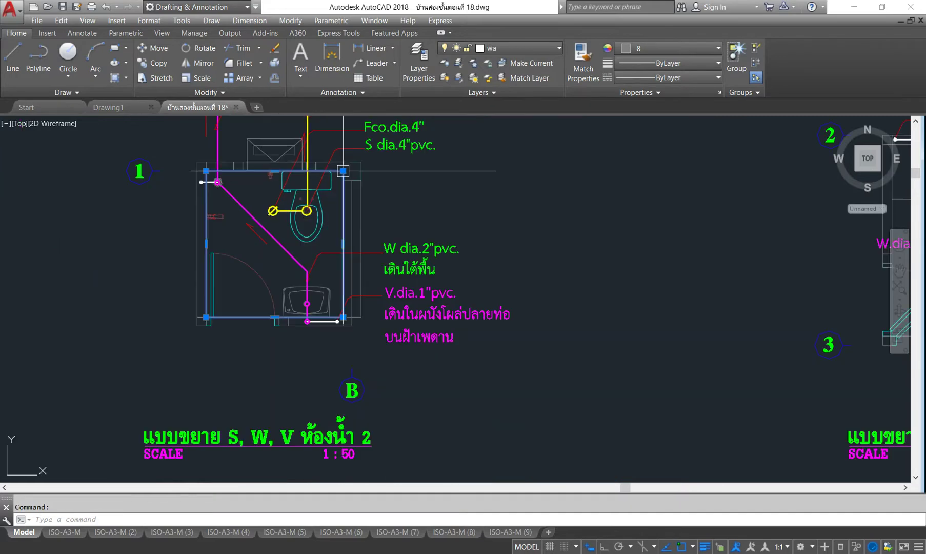
scroll(341, 224, "up", 5)
left_click(339, 305)
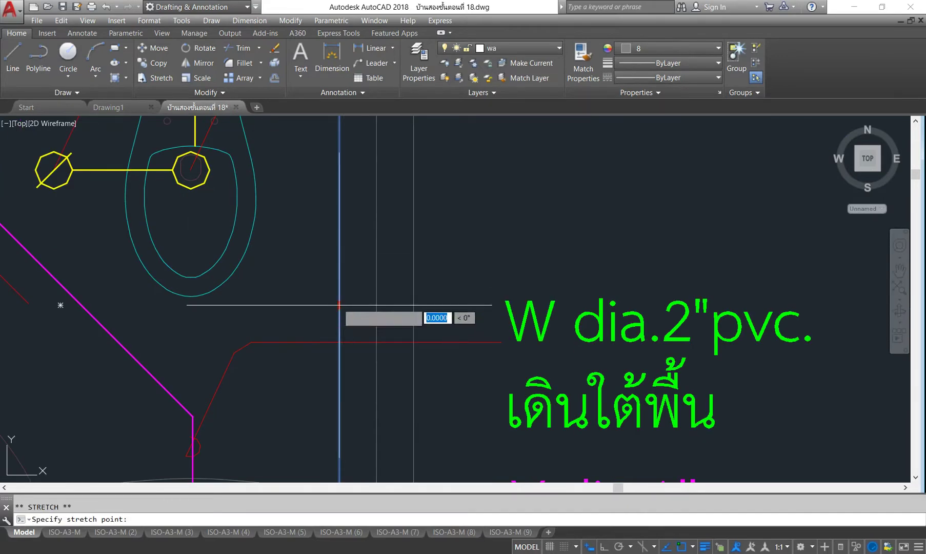
key("F8")
left_click(377, 305)
Move the small square beside the pipe slightly to the right.
scroll(546, 270, "down", 5)
middle_click_drag(493, 260, 479, 272)
scroll(479, 273, "up", 3)
scroll(456, 385, "down", 3)
scroll(457, 385, "up", 3)
scroll(505, 368, "up", 3)
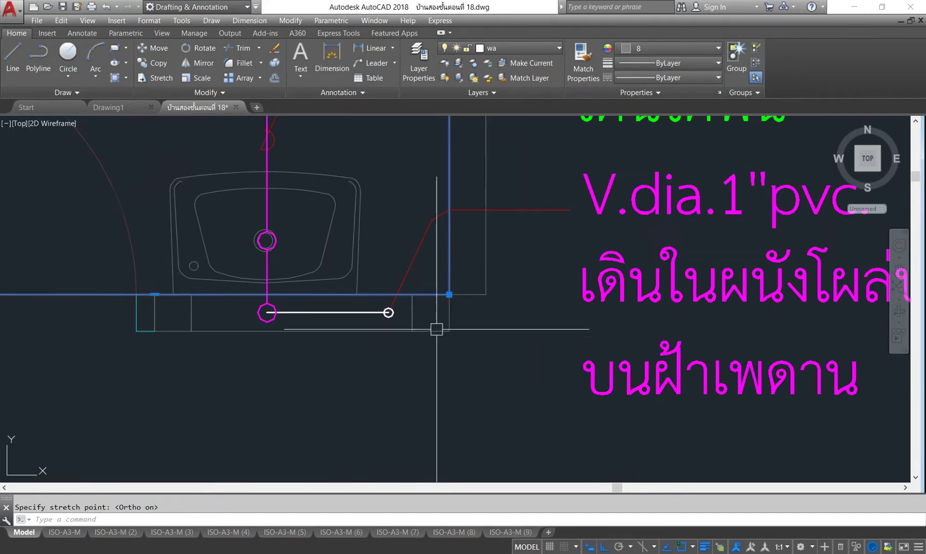
scroll(436, 389, "up", 2)
key("Escape")
left_click(453, 314)
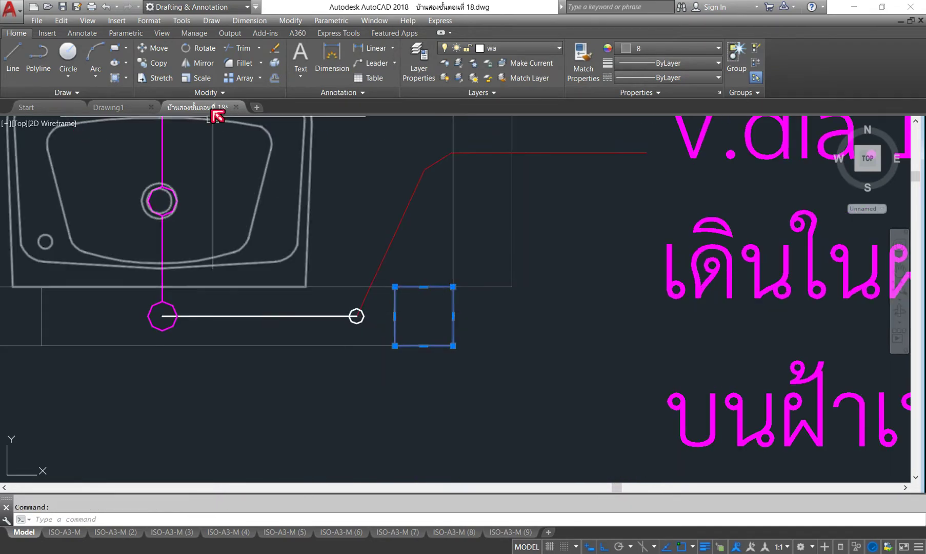
left_click(151, 49)
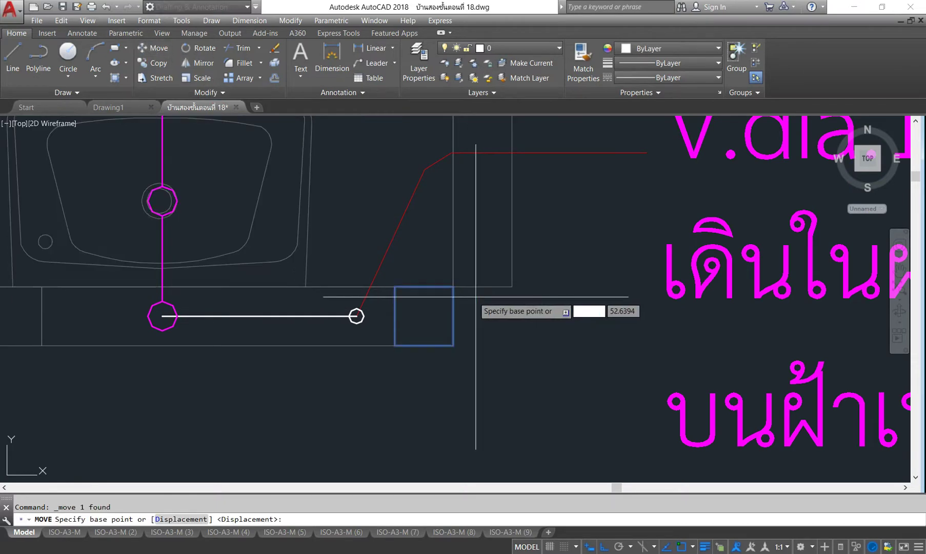
left_click(424, 316)
left_click(492, 308)
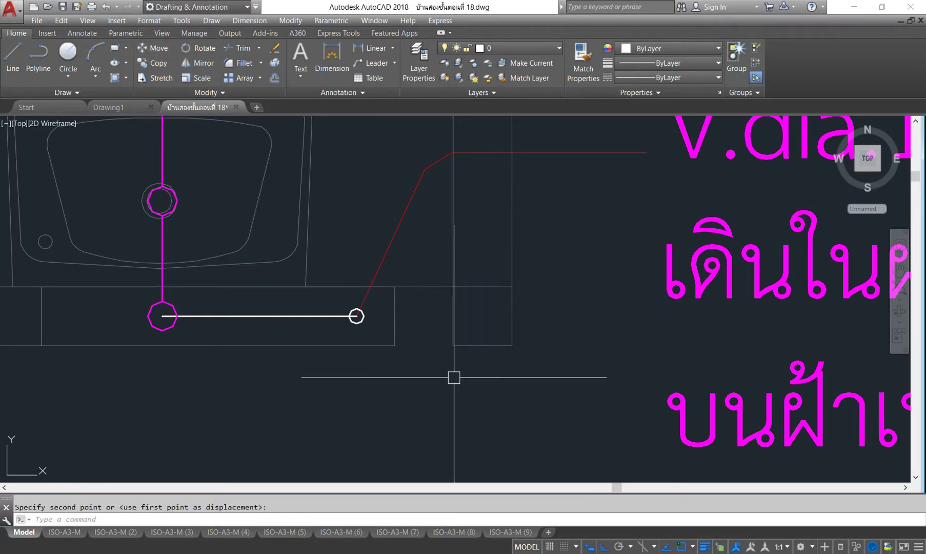
Try stretching the rectangle around the pipe end by its edge grip, then cancel.
left_click(393, 321)
scroll(406, 316, "up", 3)
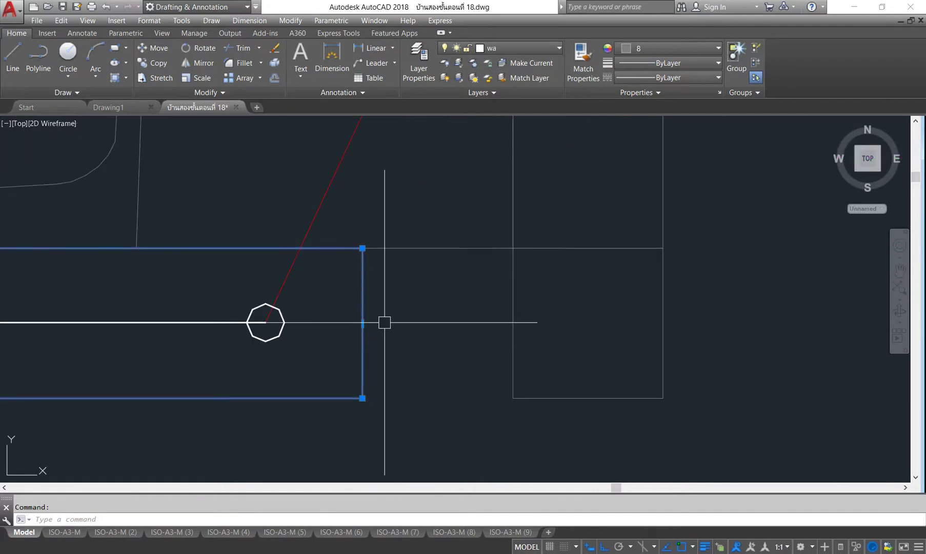
left_click(362, 319)
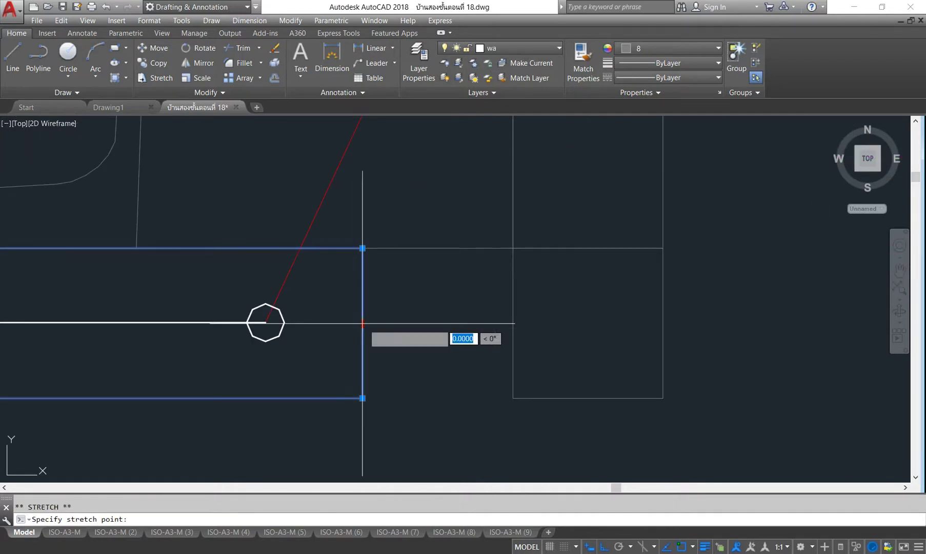
key("Escape")
scroll(406, 329, "down", 3)
middle_click_drag(459, 310, 459, 329)
scroll(441, 376, "down", 4)
scroll(419, 190, "up", 1)
scroll(406, 152, "up", 5)
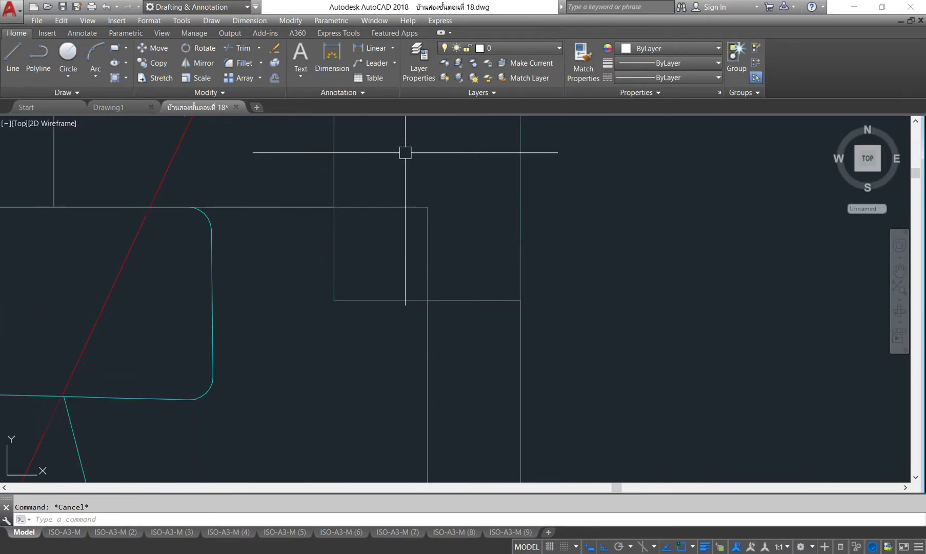
Trim the two overhanging rectangle segments using all edges as boundaries.
left_click(237, 52)
key("Return")
left_click(445, 169)
left_click(373, 259)
right_click(370, 222)
left_click(395, 231)
Pan across the other bathroom details over to the bathroom 1 plan.
scroll(399, 207, "down", 5)
scroll(522, 211, "down", 2)
scroll(521, 211, "up", 3)
scroll(509, 279, "down", 4)
scroll(518, 314, "up", 6)
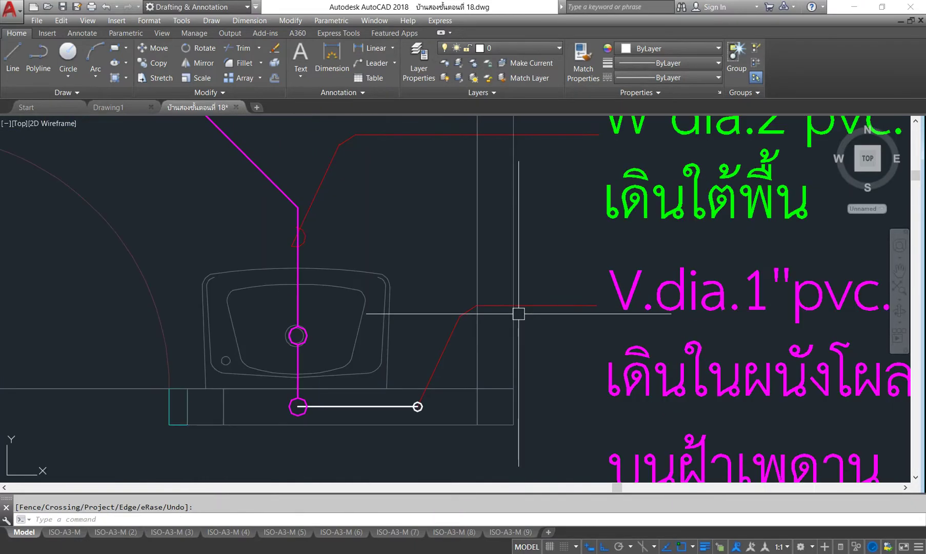
scroll(510, 308, "down", 3)
scroll(492, 324, "down", 1)
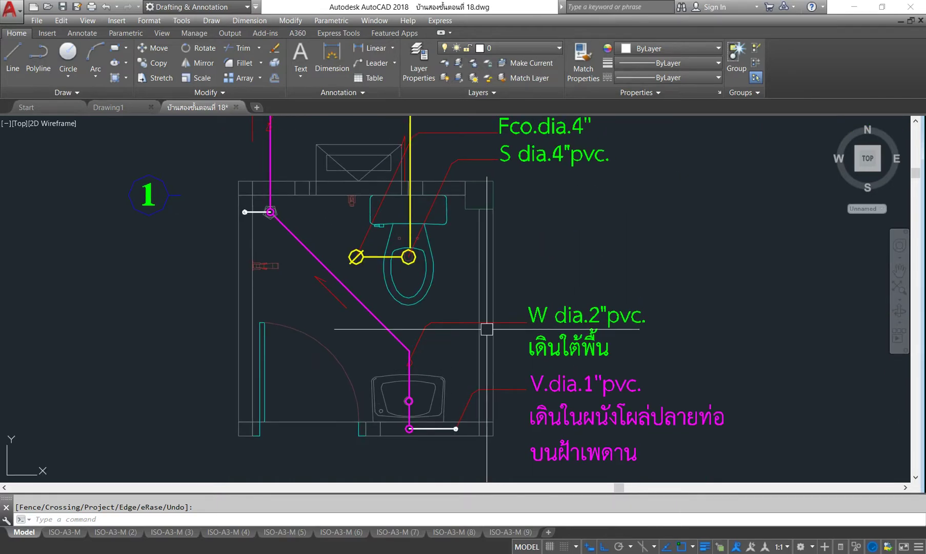
middle_click_drag(518, 220, 510, 243)
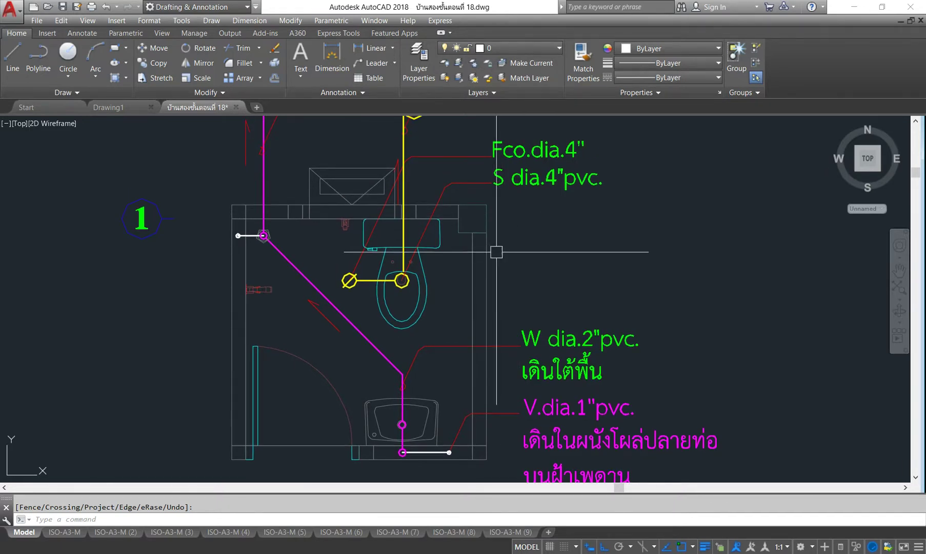
middle_click_drag(486, 235, 478, 262)
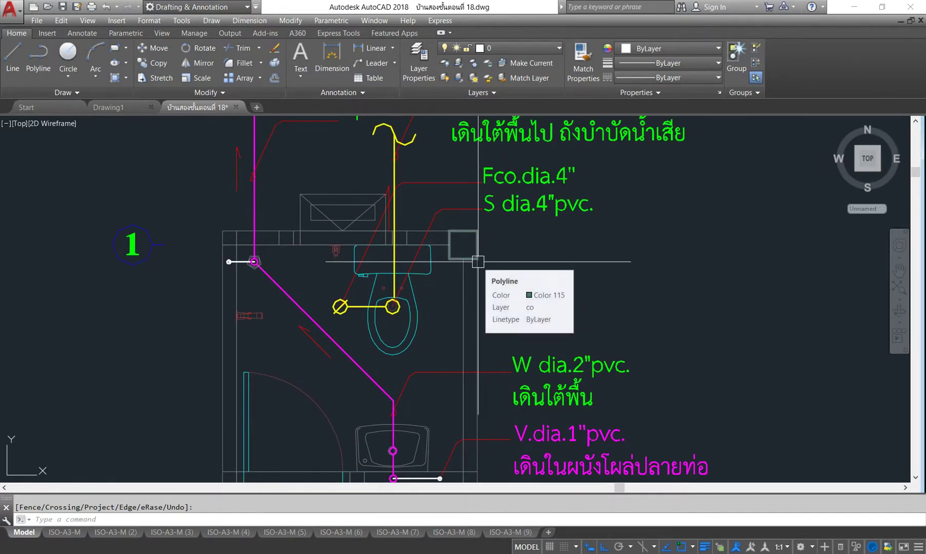
scroll(478, 262, "down", 2)
middle_click_drag(520, 327, 445, 197)
scroll(445, 196, "down", 3)
middle_click_drag(497, 261, 302, 260)
scroll(276, 226, "up", 4)
scroll(276, 225, "down", 4)
scroll(322, 223, "down", 2)
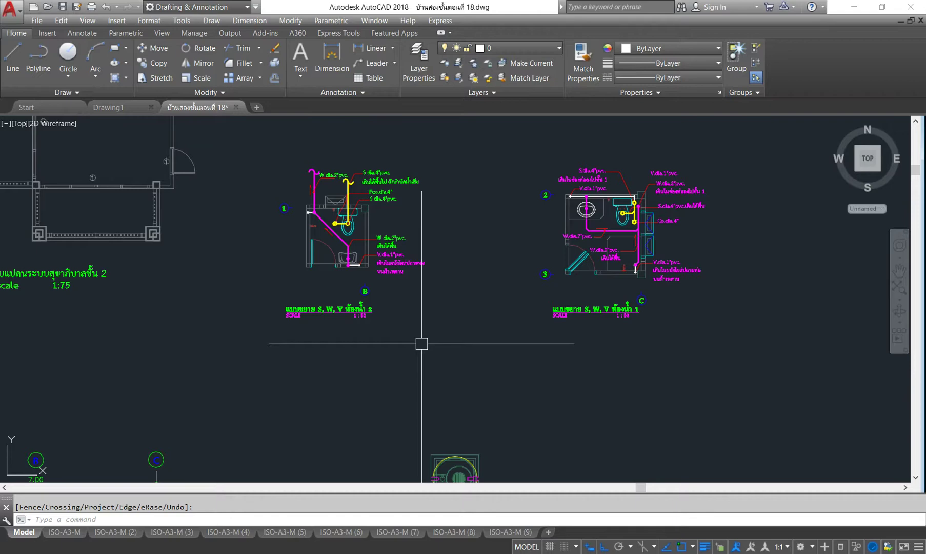
Review both bathroom water-supply plans, then switch to the empty Drawing1.
middle_click_drag(418, 335, 442, 349)
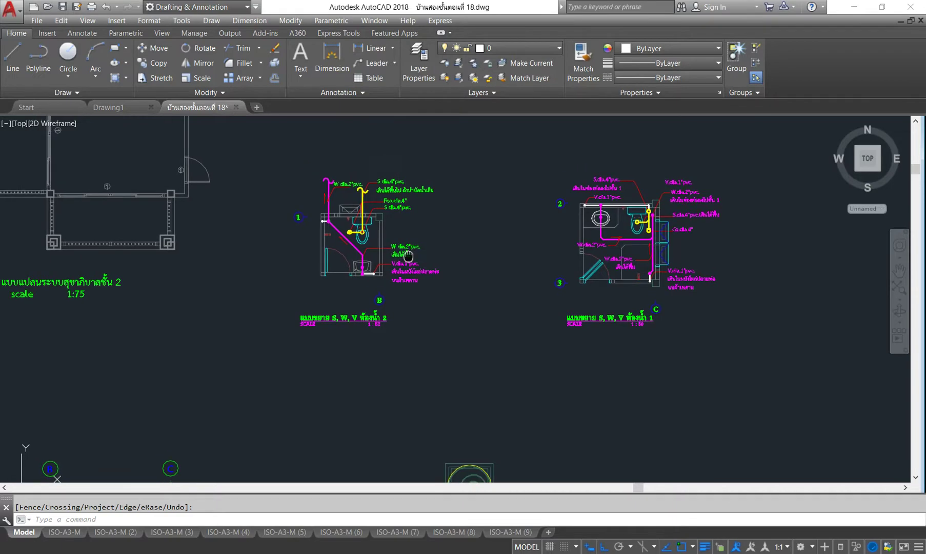
middle_click_drag(495, 192, 275, 208)
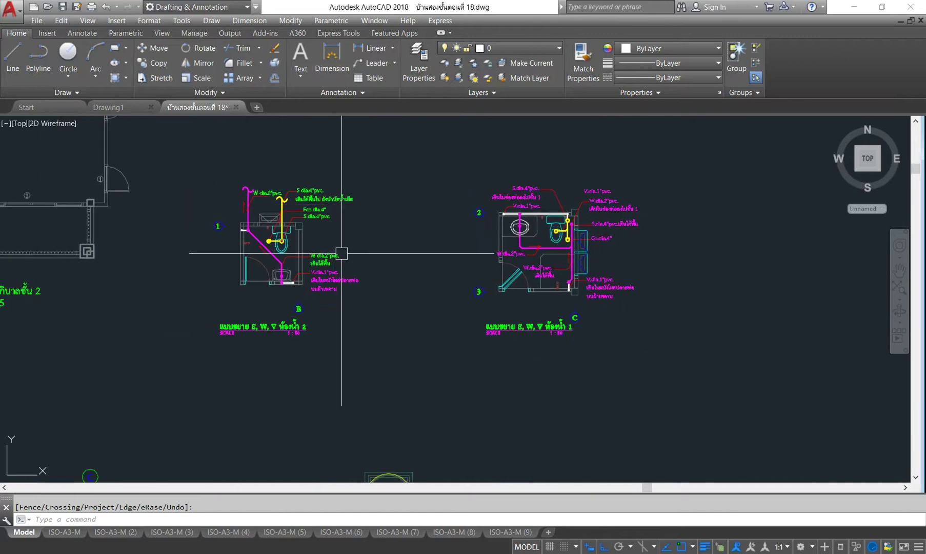
mouse_move(362, 482)
middle_mouse_down()
mouse_move(388, 410)
mouse_move(388, 497)
middle_mouse_up()
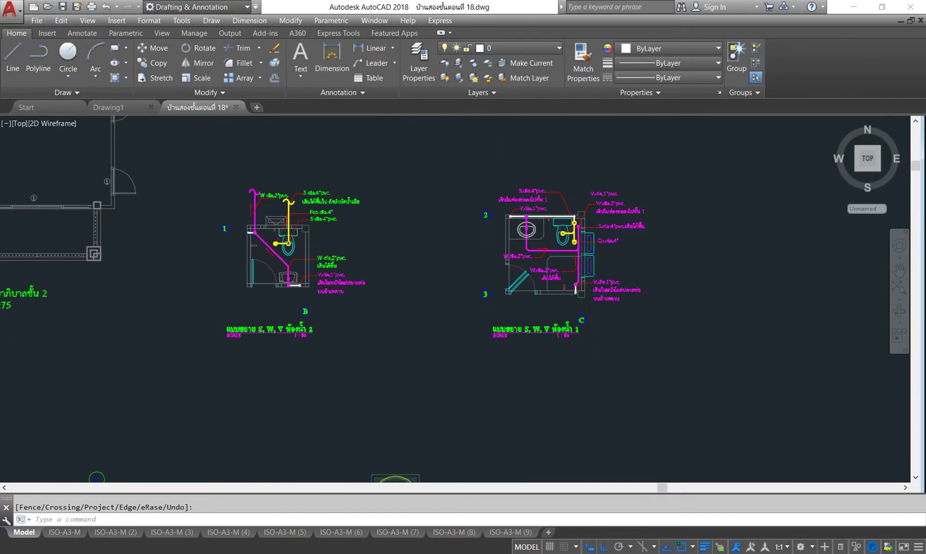
scroll(399, 249, "down", 3)
middle_click_drag(438, 392, 387, 281)
scroll(385, 328, "up", 4)
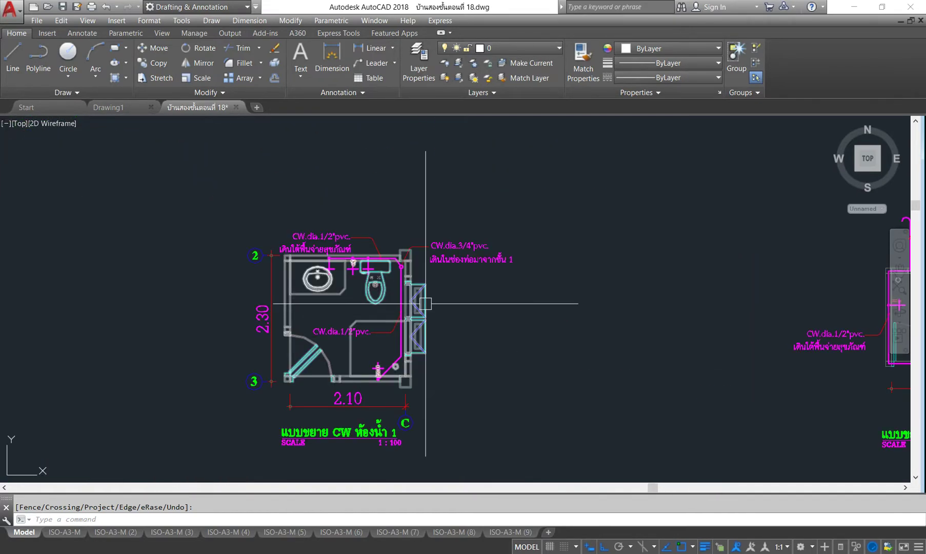
scroll(333, 263, "down", 2)
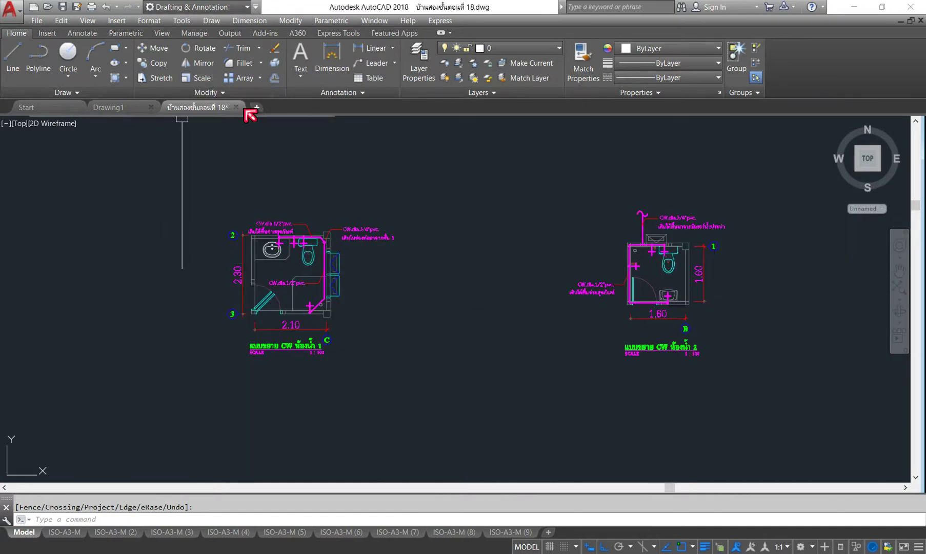
mouse_move(116, 107)
left_click(123, 104)
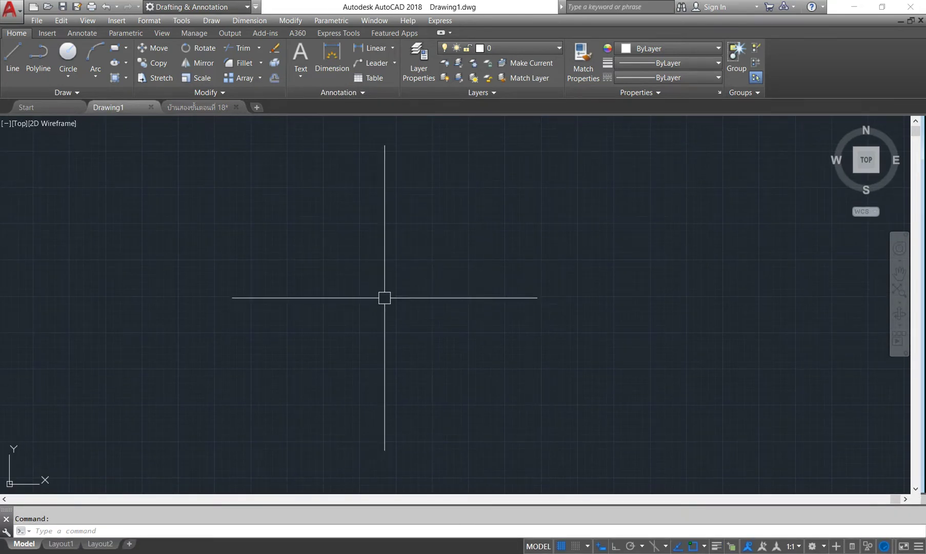
Check Drawing1's layers, then window-select both bathroom water-supply plans in the source drawing.
left_click(419, 65)
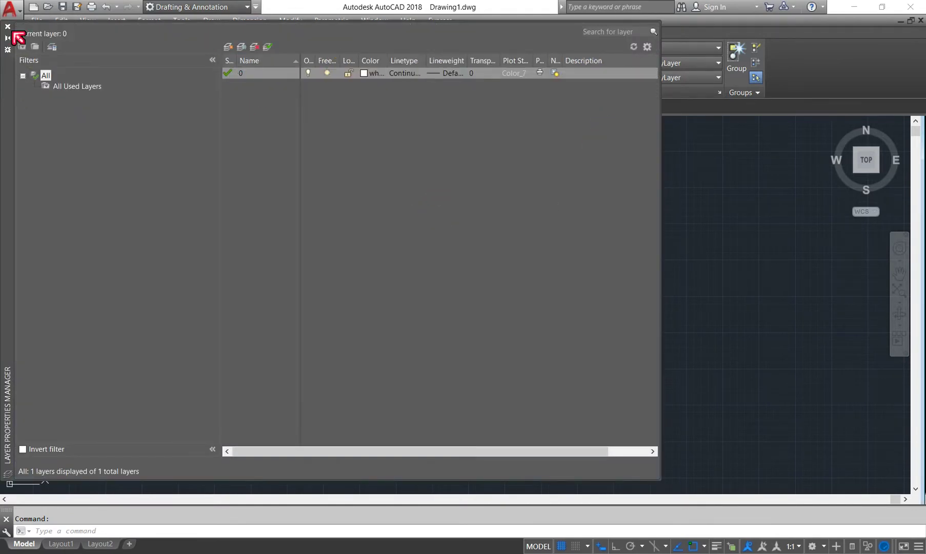
left_click(14, 29)
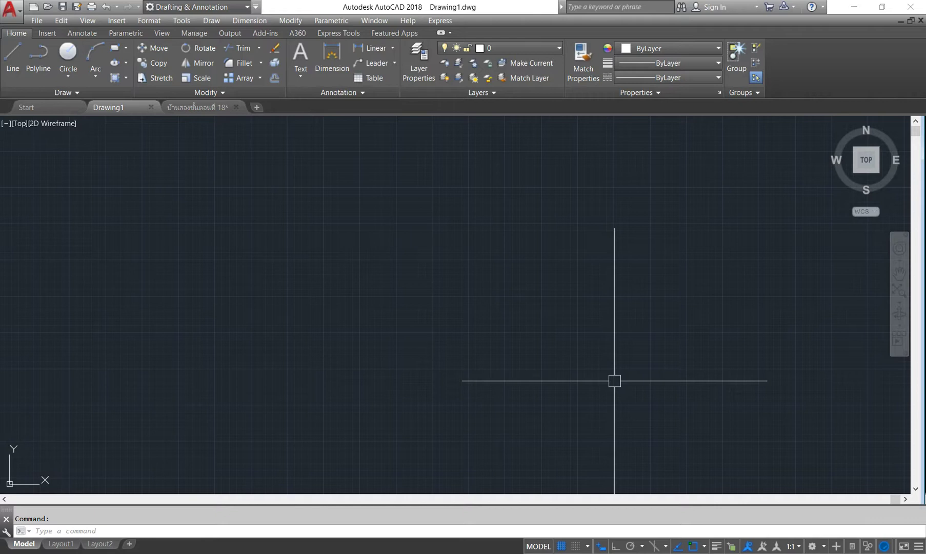
left_click(212, 107)
left_click(780, 174)
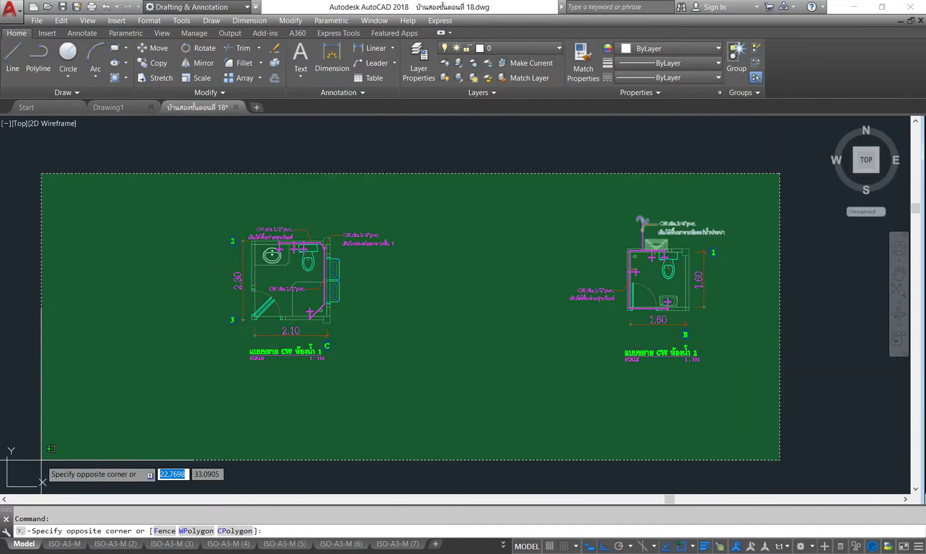
left_click(108, 437)
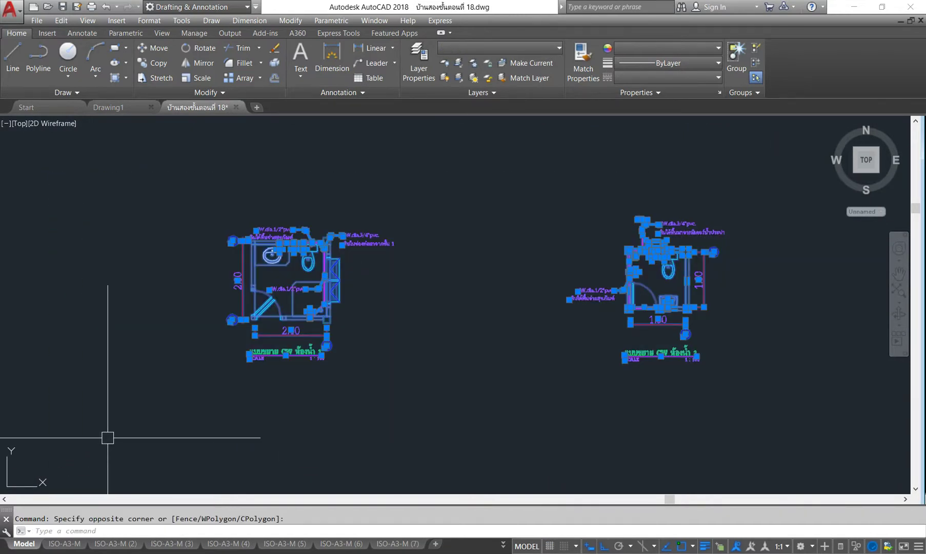
Paste both plans into Drawing1 and zoom to extents.
left_click(117, 111)
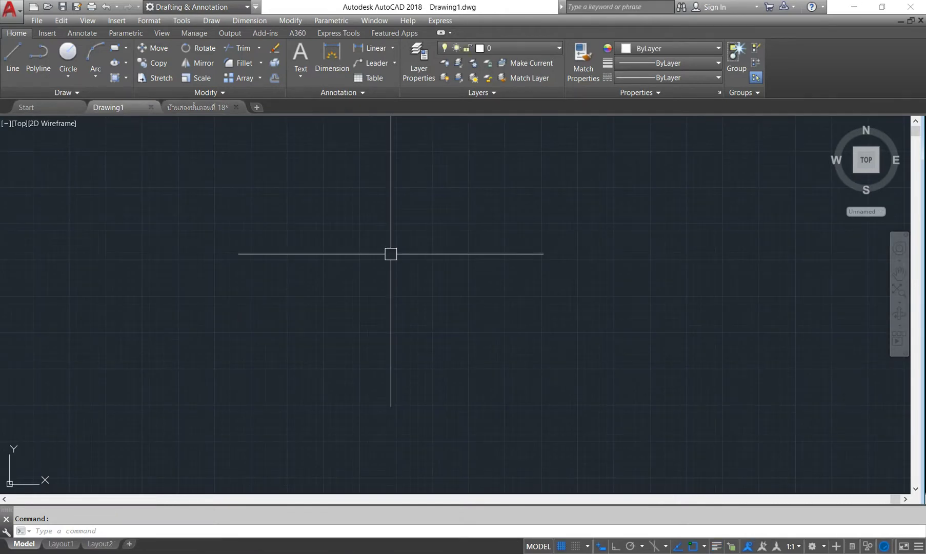
key("ctrl+v")
left_click(382, 312)
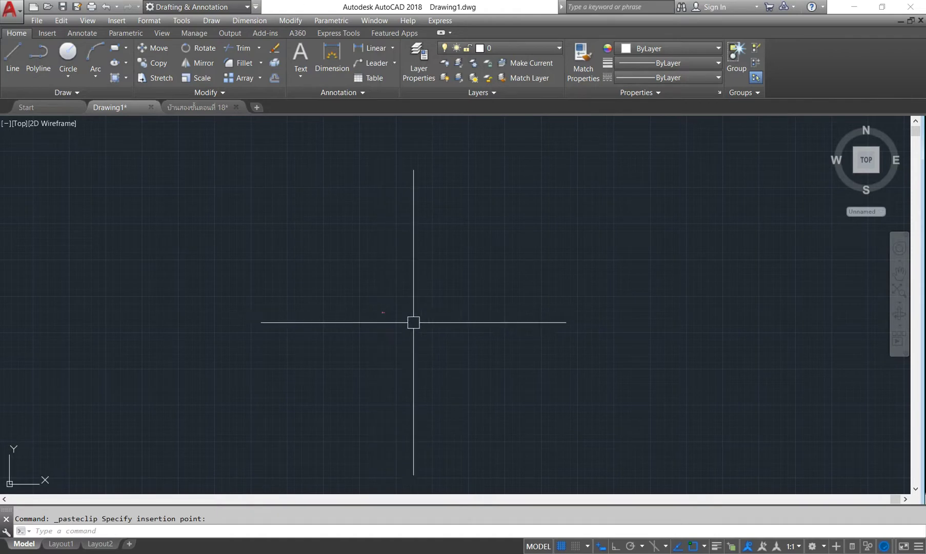
left_click(898, 291)
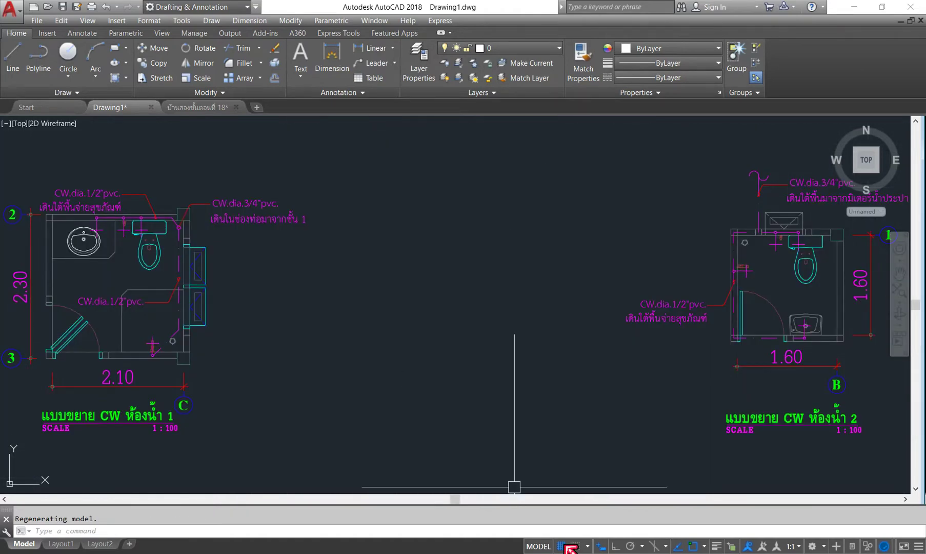
scroll(552, 194, "down", 3)
Erase the 3/4-inch pipe run, CW.dia.1/2 labels and red leader line.
scroll(261, 202, "up", 6)
middle_click_drag(401, 219, 476, 232)
left_click(562, 192)
left_click(368, 319)
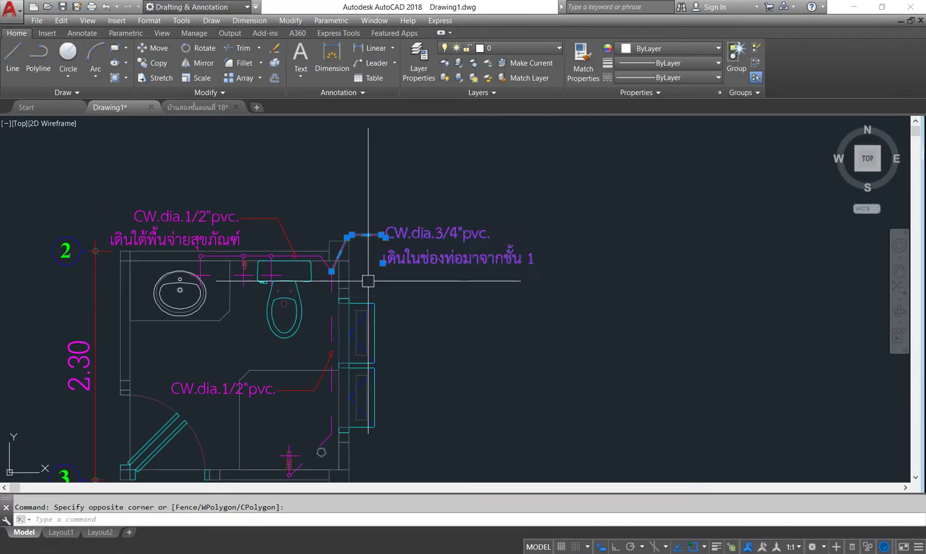
left_click(234, 174)
left_click(156, 240)
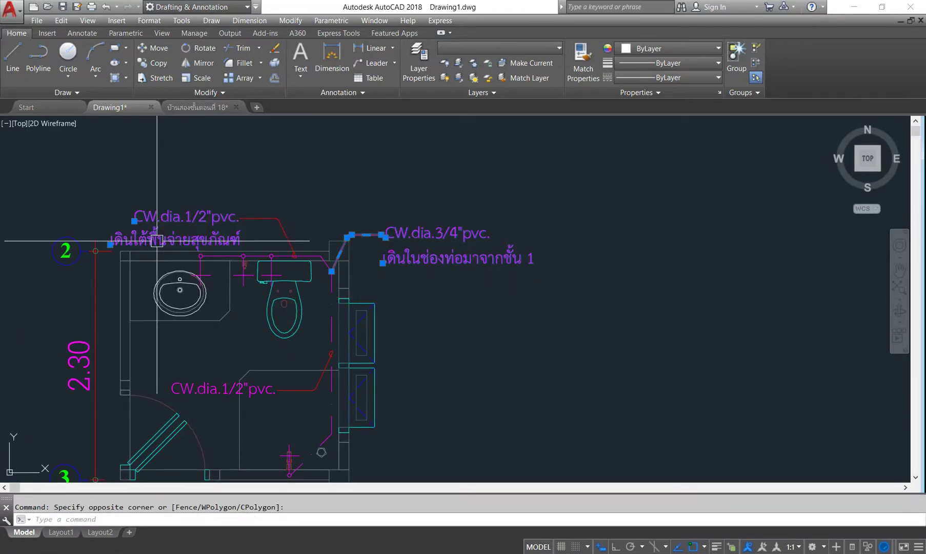
key("Delete")
left_click(283, 230)
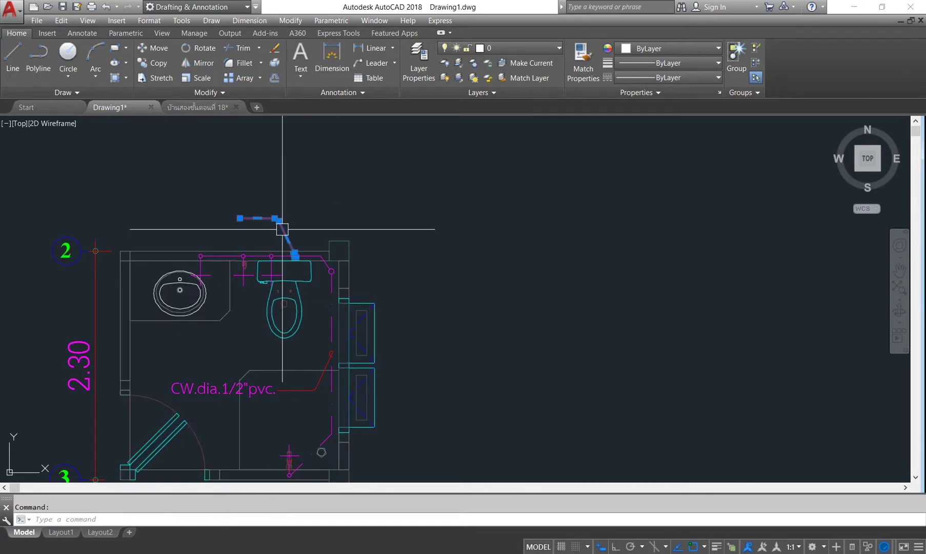
key("Delete")
Erase the upper pipe with its leader and labels, plus the two pink labels.
scroll(592, 217, "down", 5)
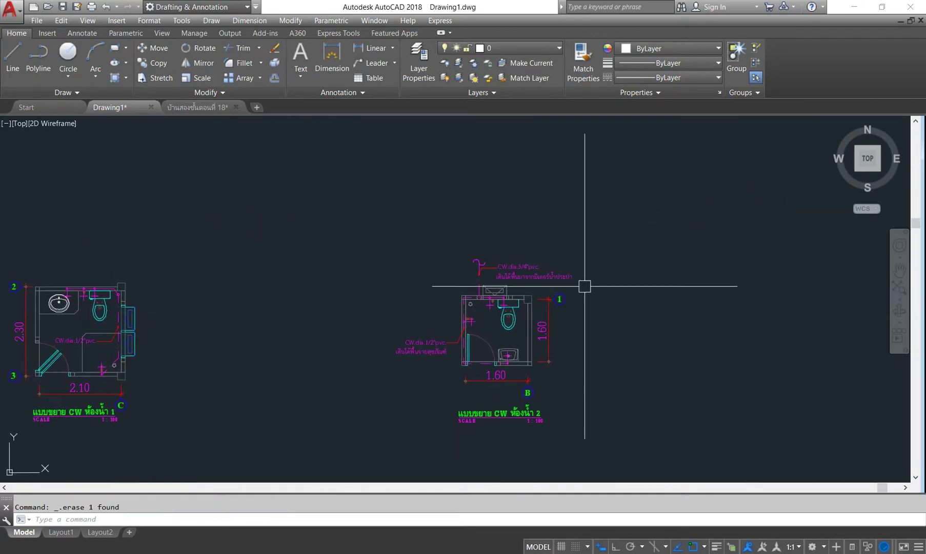
scroll(625, 178, "up", 3)
left_click(638, 161)
left_click(170, 264)
key("Delete")
scroll(334, 348, "down", 1)
left_click(335, 269)
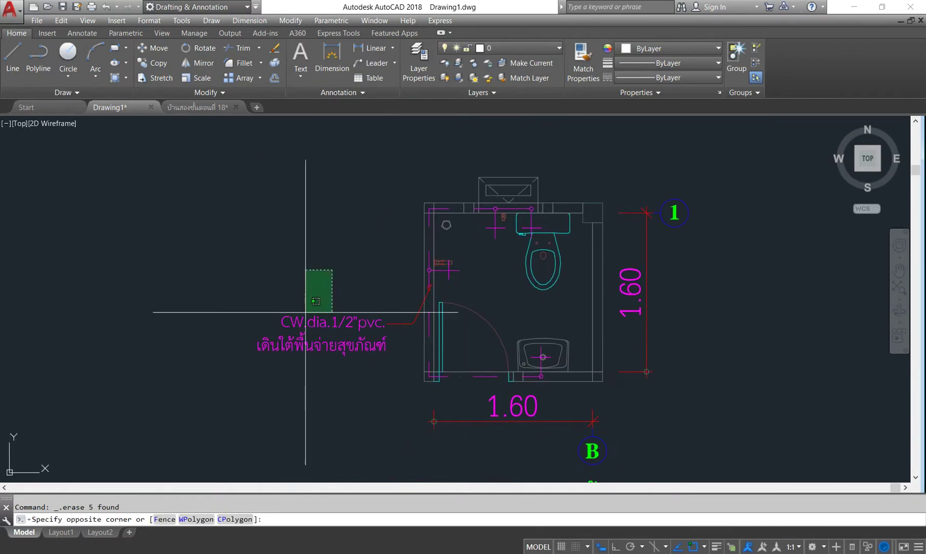
left_click(277, 314)
scroll(277, 314, "up", 1)
key("Delete")
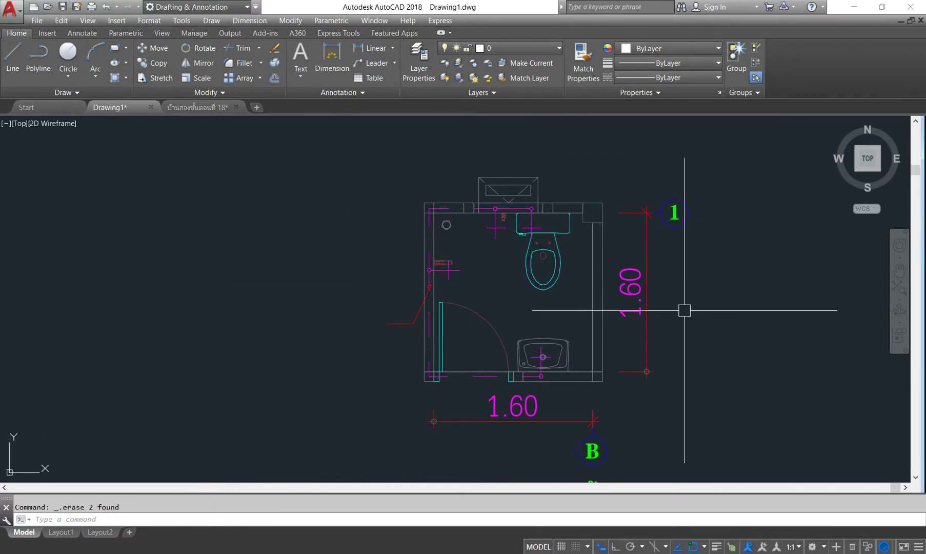
Erase both 1.60 dimensions, grid bubbles 1 and B, and the plan title and scale.
left_click(731, 154)
left_click(618, 405)
key("Delete")
middle_click_drag(638, 428, 651, 309)
left_click(666, 284)
left_click(372, 347)
key("Delete")
left_click(297, 467)
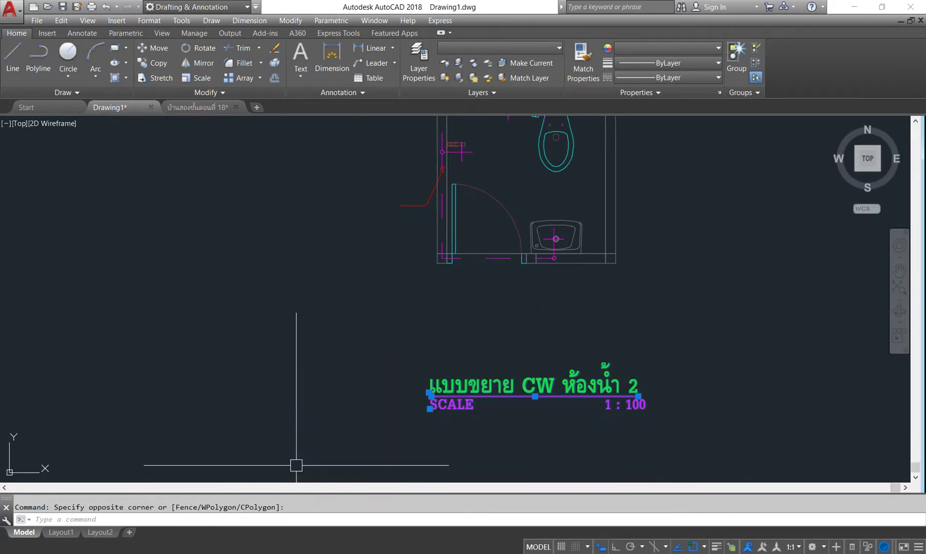
key("Delete")
Erase the leftover red leader line.
scroll(639, 407, "down", 2)
scroll(523, 258, "up", 2)
left_click(477, 296)
left_click(401, 424)
key("Delete")
On the left plan, erase the 2.10 and 2.30 dimensions, bubbles C, 2, 3 and title.
scroll(434, 382, "down", 2)
middle_click_drag(435, 382, 647, 277)
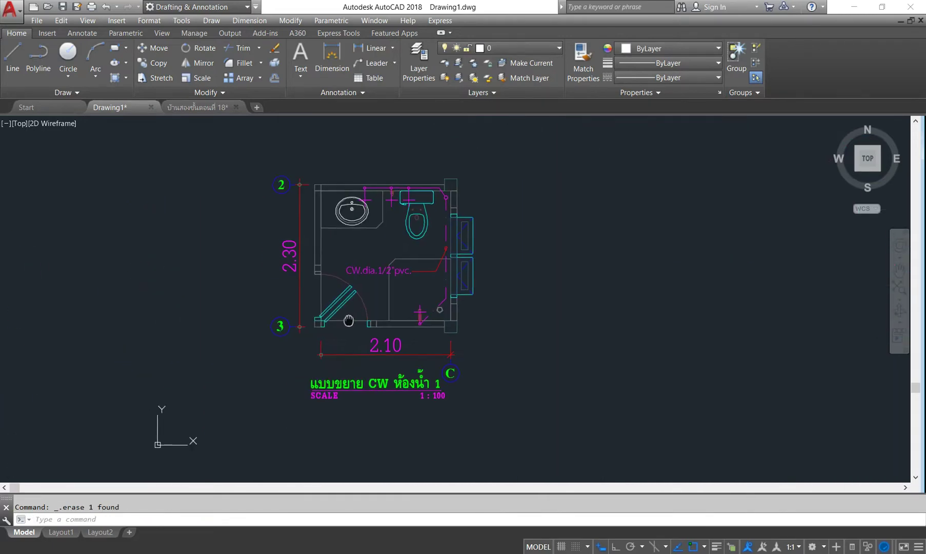
scroll(500, 336, "up", 4)
left_click(577, 293)
left_click(44, 476)
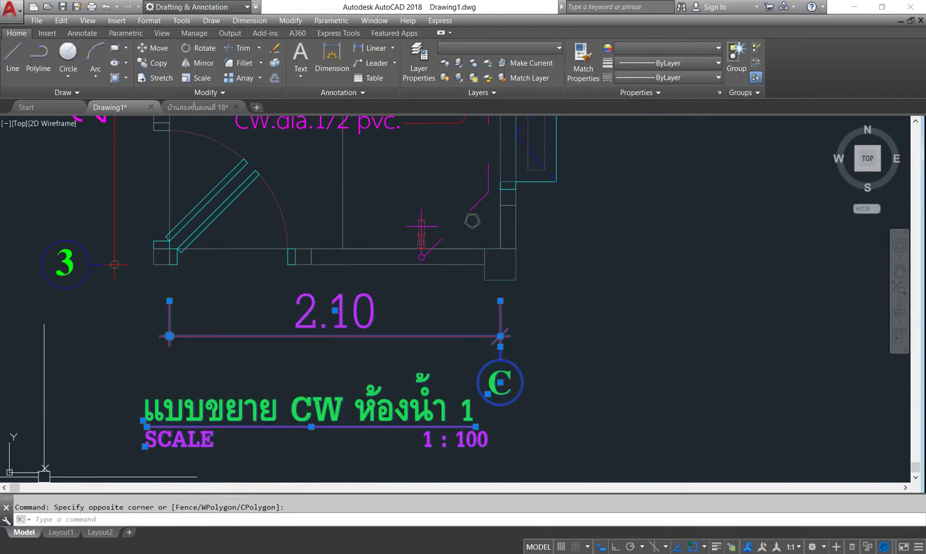
key("Delete")
scroll(306, 378, "down", 2)
middle_click_drag(196, 118, 289, 190)
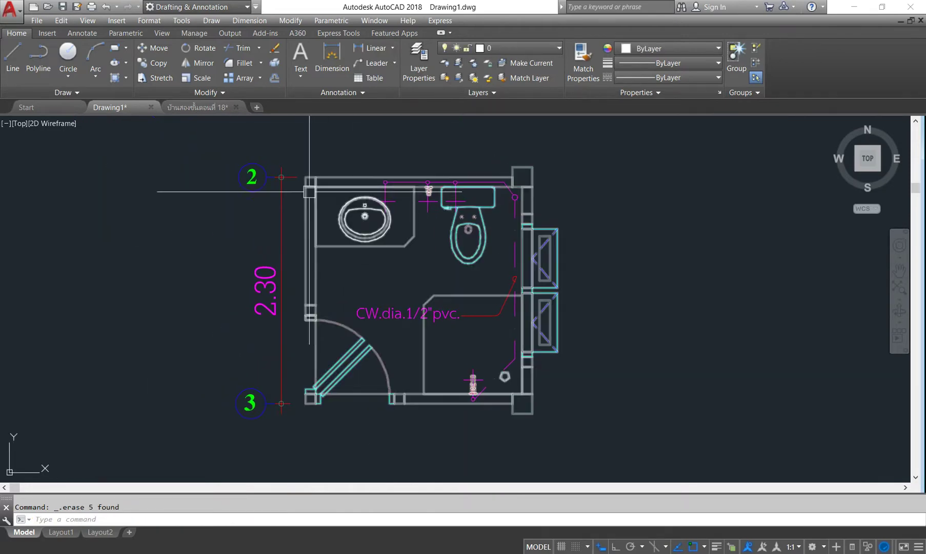
left_click(290, 132)
left_click(102, 431)
key("Delete")
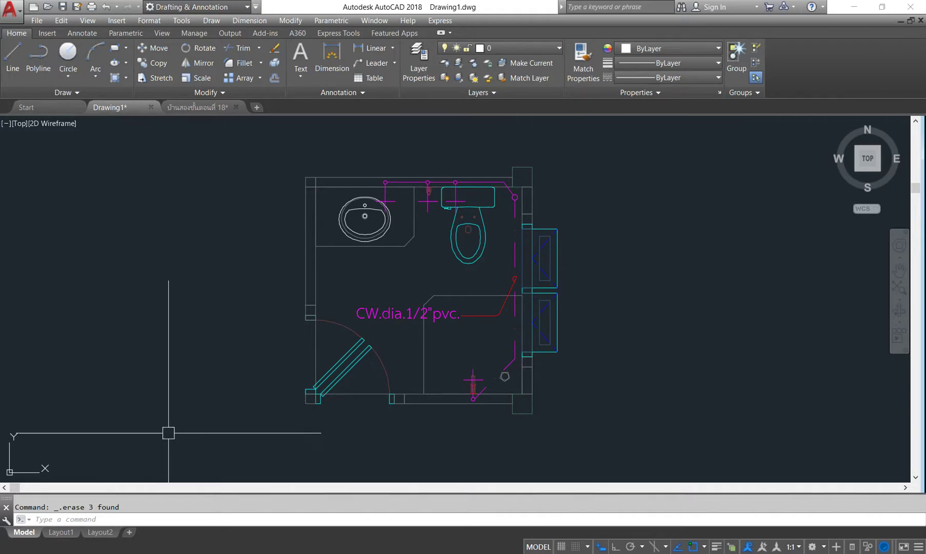
Zoom out and window-select both cleaned bathroom plans.
scroll(414, 383, "down", 3)
scroll(393, 306, "down", 2)
middle_click_drag(392, 306, 361, 317)
scroll(581, 313, "up", 2)
scroll(585, 310, "up", 2)
scroll(530, 312, "down", 2)
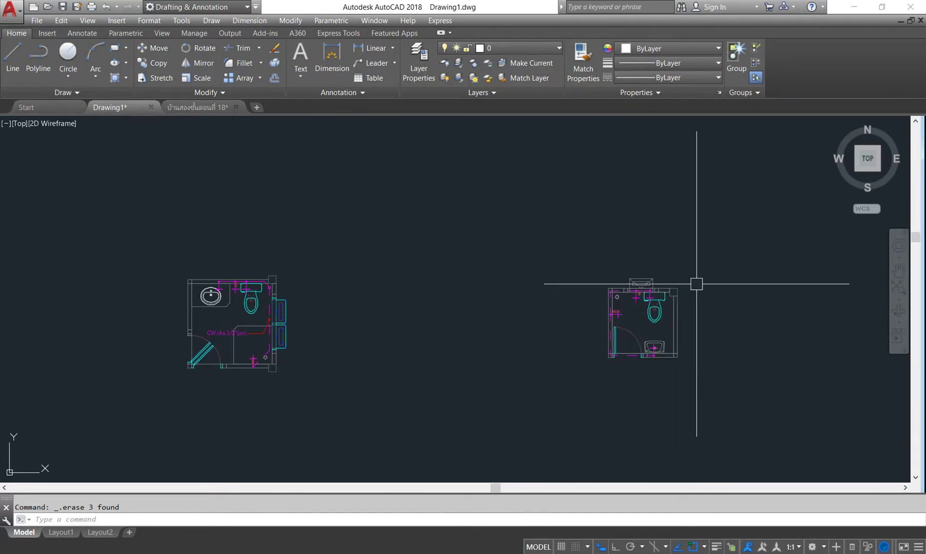
left_click(728, 284)
left_click(104, 415)
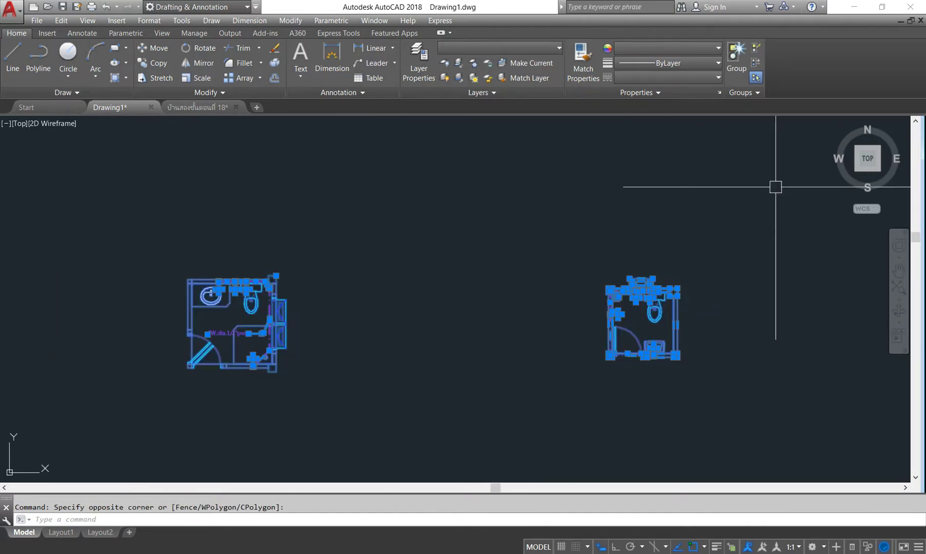
Explode both bathroom plans twice to break them into individual objects.
left_click(282, 61)
left_click(753, 216)
left_click(132, 427)
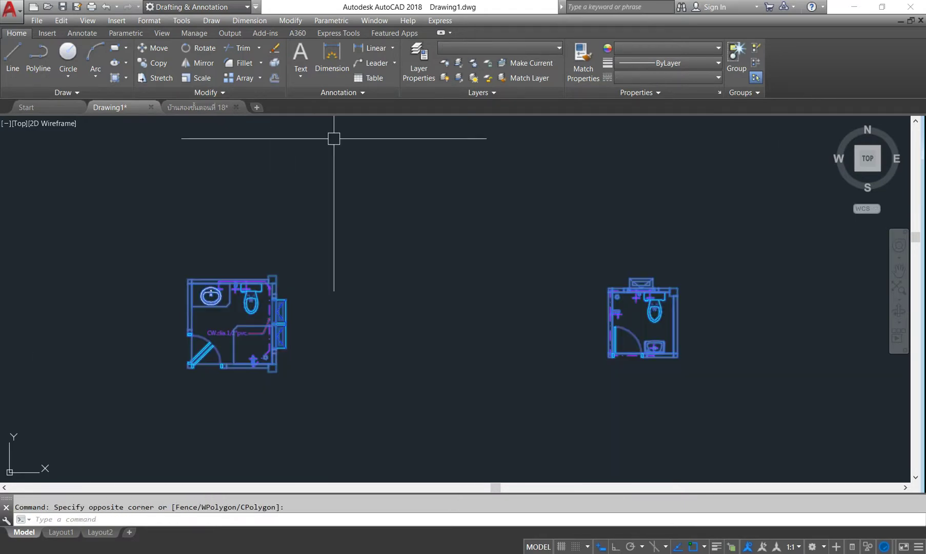
left_click(273, 63)
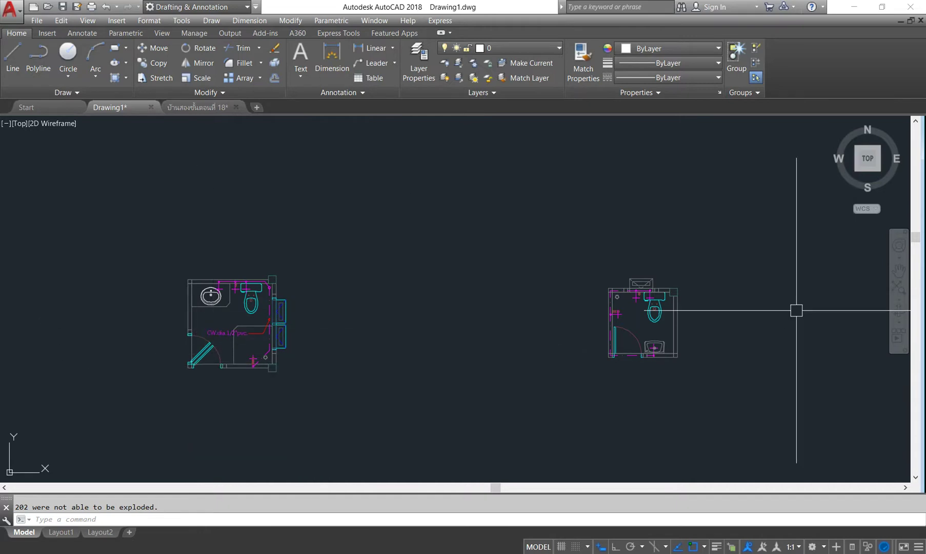
left_click(733, 225)
left_click(77, 426)
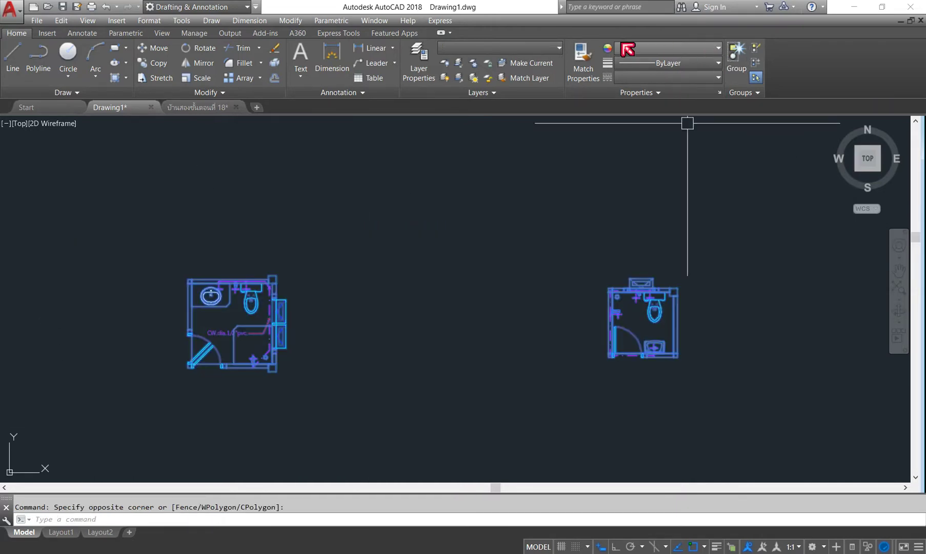
Move both plans onto layer 0 and set their colour to ByLayer.
left_click(559, 49)
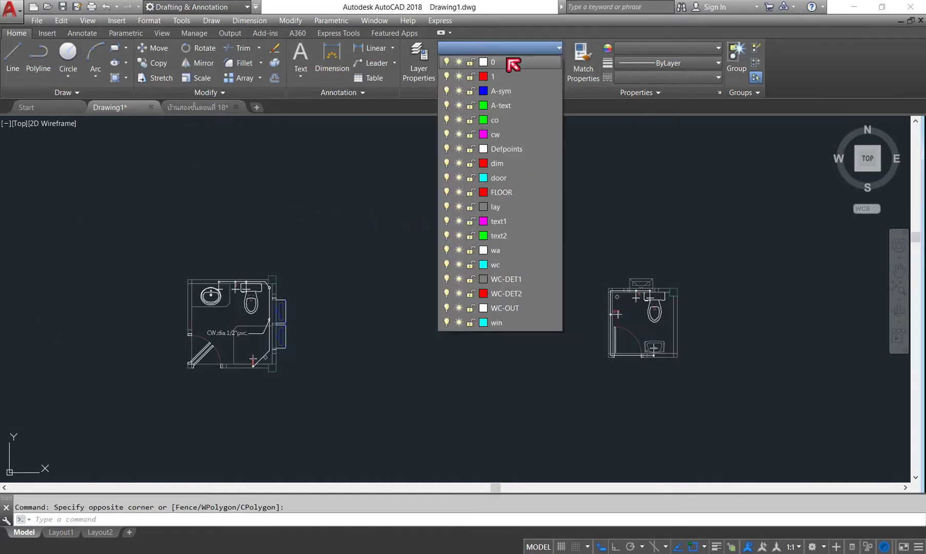
left_click(509, 62)
key("Escape")
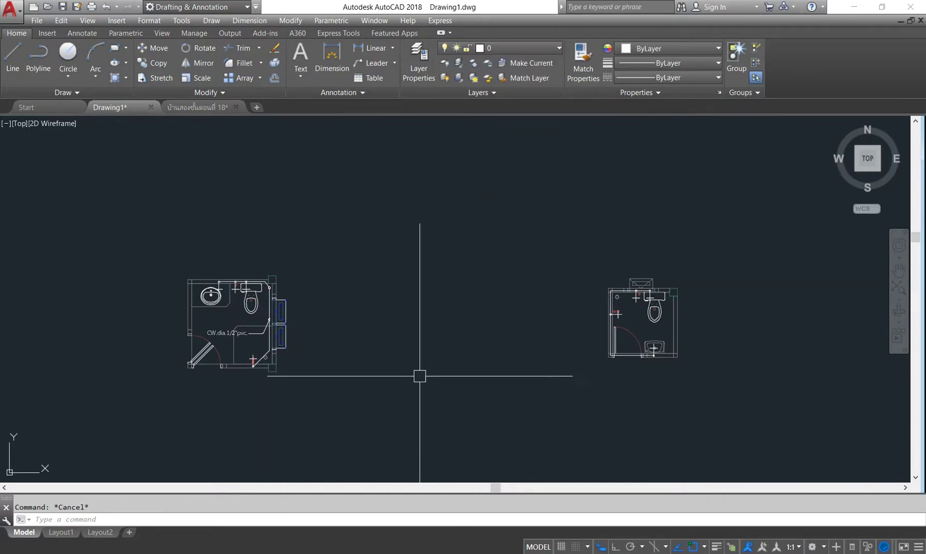
left_click(774, 192)
left_click(85, 432)
left_click(669, 57)
left_click(660, 63)
key("Escape")
Pick the leftover CW.dia.1/2"pvc. label, then erase the hose curve.
scroll(225, 333, "up", 4)
left_click(137, 343)
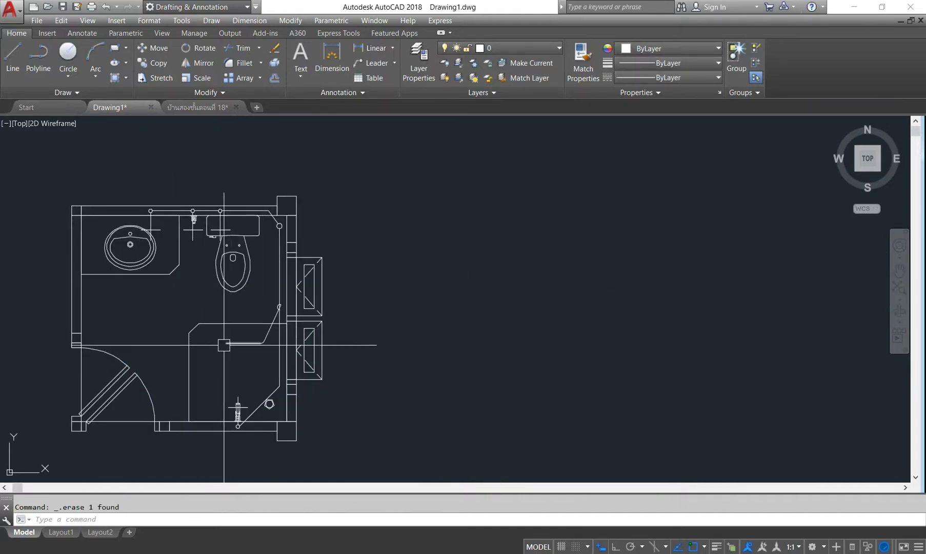
scroll(280, 339, "up", 2)
scroll(242, 268, "up", 2)
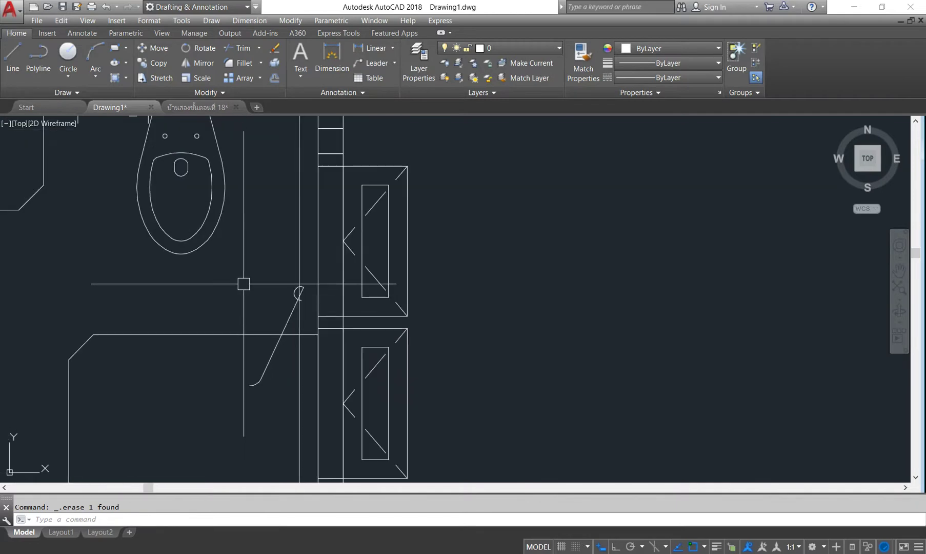
left_click(248, 264)
left_click(321, 405)
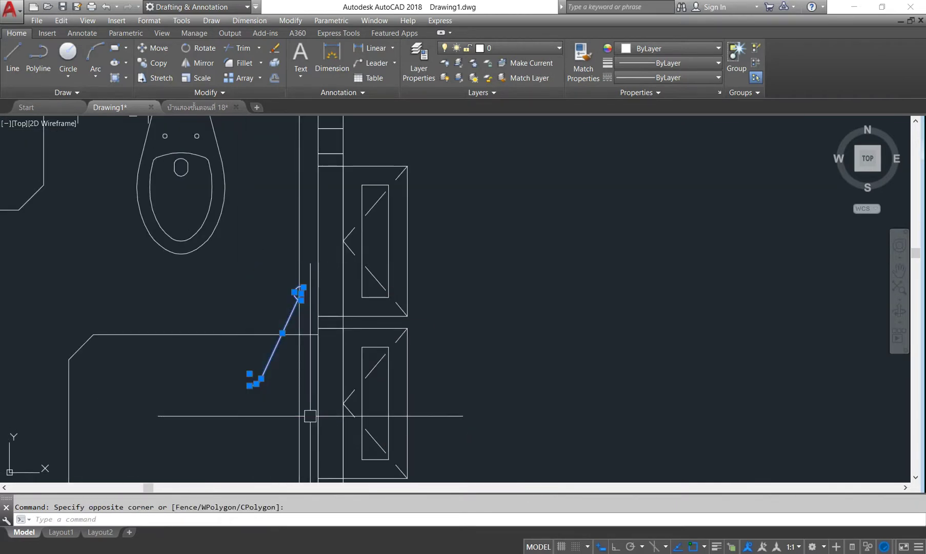
key("Delete")
Erase the hose line and its circle.
scroll(310, 288, "down", 2)
scroll(353, 302, "down", 1)
scroll(352, 301, "up", 1)
scroll(390, 303, "up", 2)
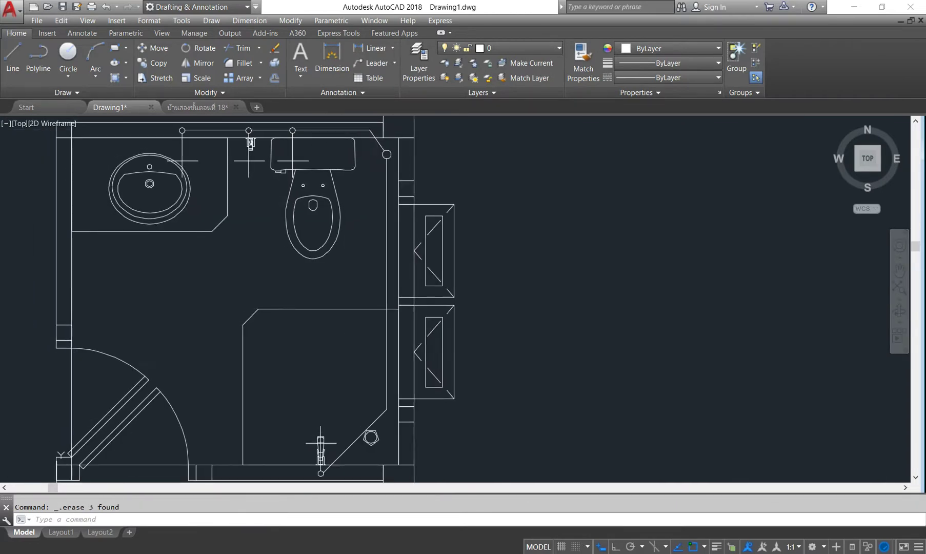
scroll(428, 234, "up", 5)
scroll(428, 234, "up", 2)
left_click(441, 259)
left_click(376, 377)
key("Delete")
Erase the pipe line and its circles with a crossing window.
scroll(403, 349, "down", 3)
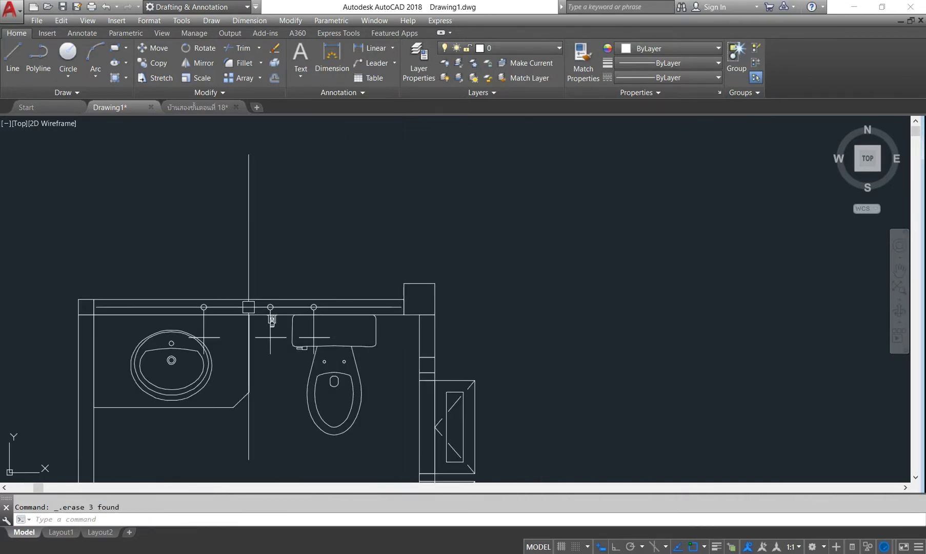
scroll(587, 311, "up", 4)
left_click(583, 299)
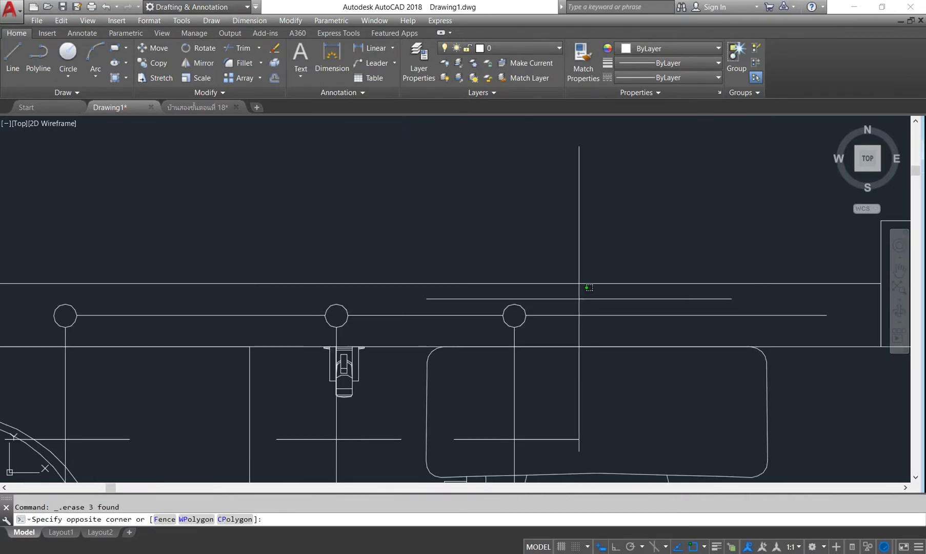
left_click(38, 313)
key("Delete")
Erase the four leftover pipe lines.
scroll(287, 262, "down", 4)
scroll(221, 333, "up", 2)
left_click(294, 300)
left_click(227, 327)
key("Delete")
Pick the stray pipe fittings beside and under the toilet tank.
scroll(537, 315, "up", 2)
left_click(537, 315)
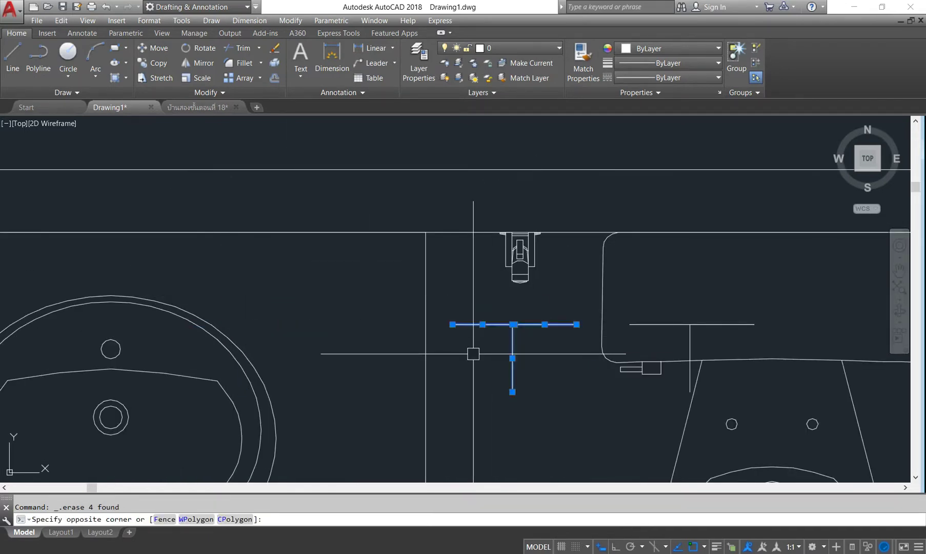
key("Escape")
scroll(513, 323, "down", 3)
scroll(529, 322, "up", 3)
left_click(618, 320)
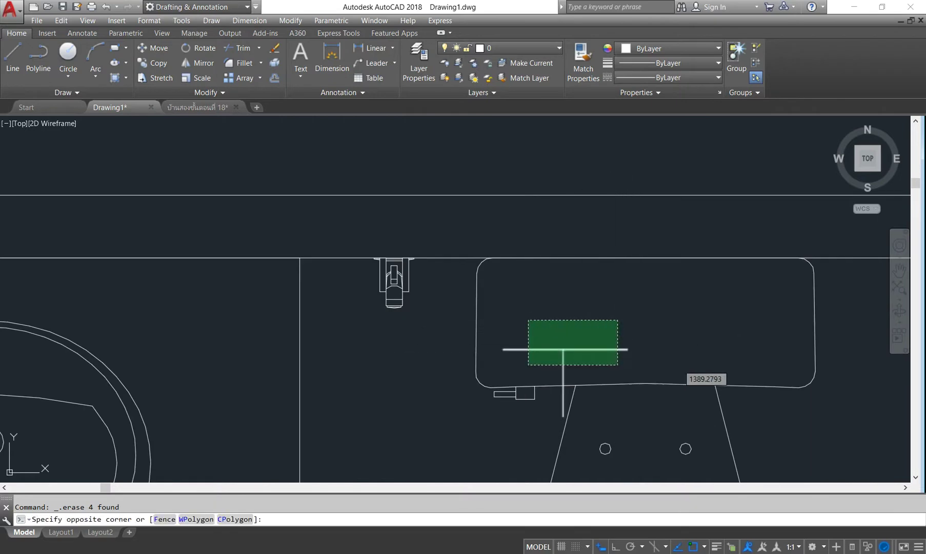
key("Escape")
scroll(490, 310, "down", 3)
scroll(572, 308, "down", 2)
Erase the drain circle and the line near the drain.
middle_click_drag(573, 352, 536, 224)
scroll(528, 354, "up", 3)
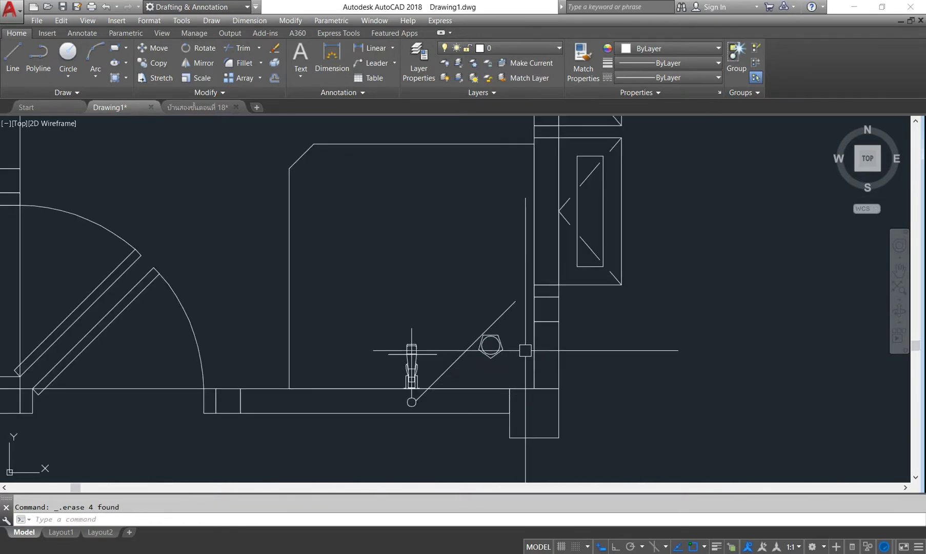
scroll(520, 354, "up", 2)
left_click(489, 248)
left_click(459, 302)
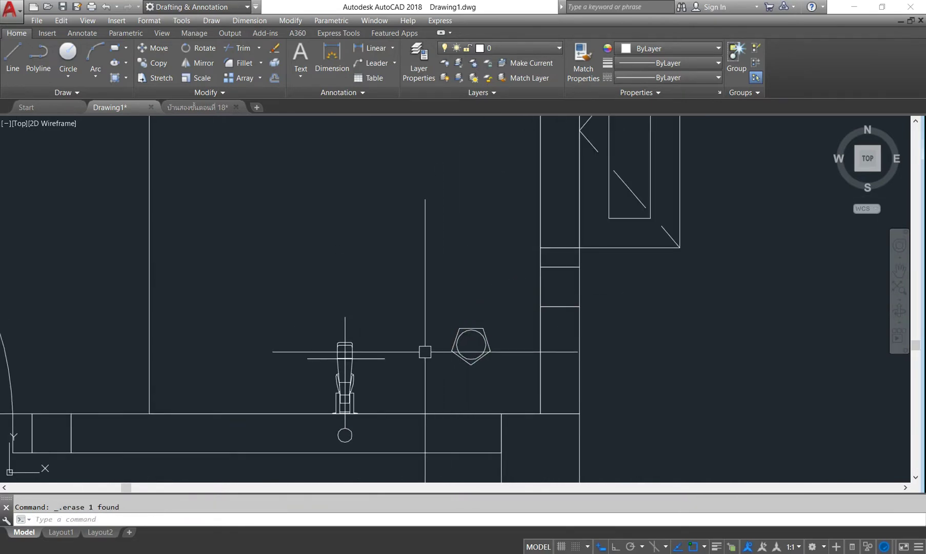
middle_click_drag(424, 351, 583, 231)
scroll(536, 306, "up", 3)
left_click(537, 301)
left_click(385, 331)
key("Return")
Erase the stray vertical and long horizontal lines.
scroll(451, 324, "down", 3)
scroll(451, 275, "down", 1)
scroll(451, 300, "up", 2)
scroll(481, 295, "up", 2)
left_click(481, 296)
left_click(439, 342)
left_click(655, 275)
left_click(605, 365)
key("Delete")
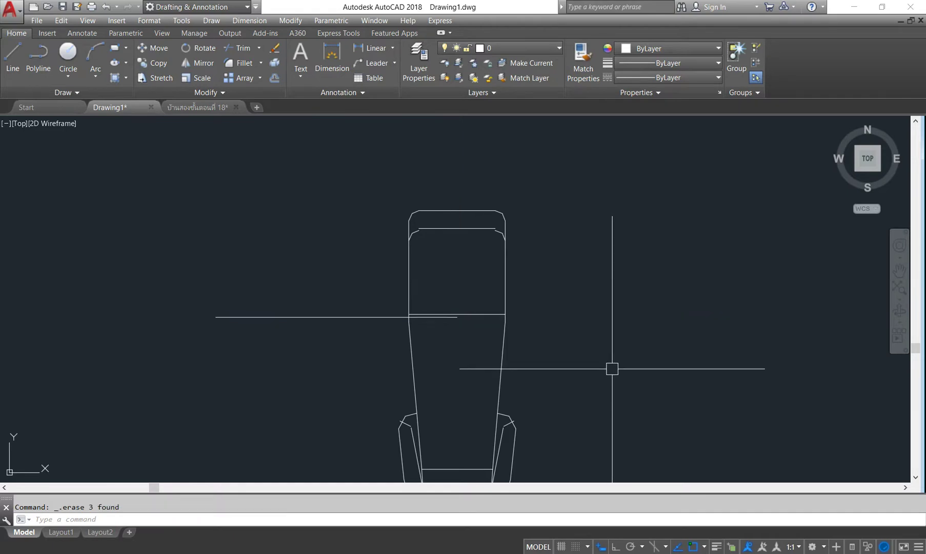
Erase the remaining horizontal line.
scroll(610, 369, "down", 4)
scroll(611, 308, "up", 2)
key("Delete")
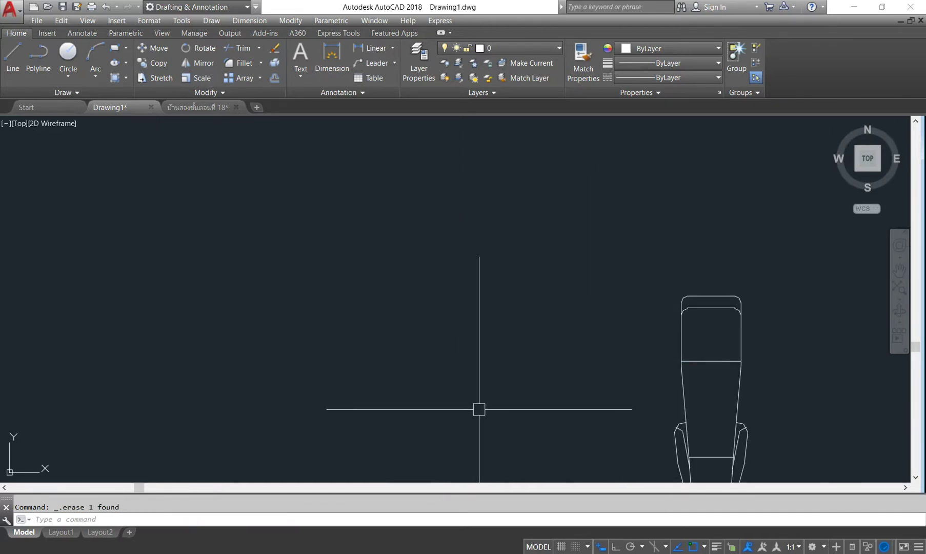
scroll(480, 408, "down", 3)
On the second bathroom plan, erase the stray circles and lines.
middle_click_drag(459, 367, 364, 422)
scroll(384, 368, "down", 3)
scroll(385, 368, "up", 3)
scroll(384, 368, "up", 2)
scroll(279, 253, "down", 5)
mouse_move(279, 252)
middle_mouse_down()
mouse_move(539, 308)
mouse_move(488, 253)
middle_mouse_up()
scroll(488, 252, "up", 5)
scroll(492, 308, "up", 6)
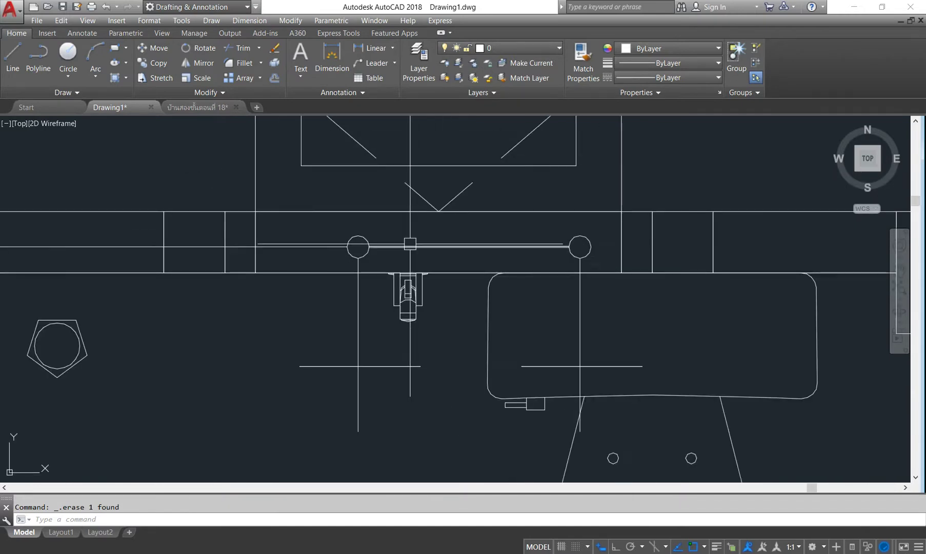
left_click(596, 229)
left_click(285, 262)
key("Delete")
Erase the T-shaped marker lines, including those inside the sink.
key("Delete")
left_click(397, 351)
left_click(306, 423)
key("Delete")
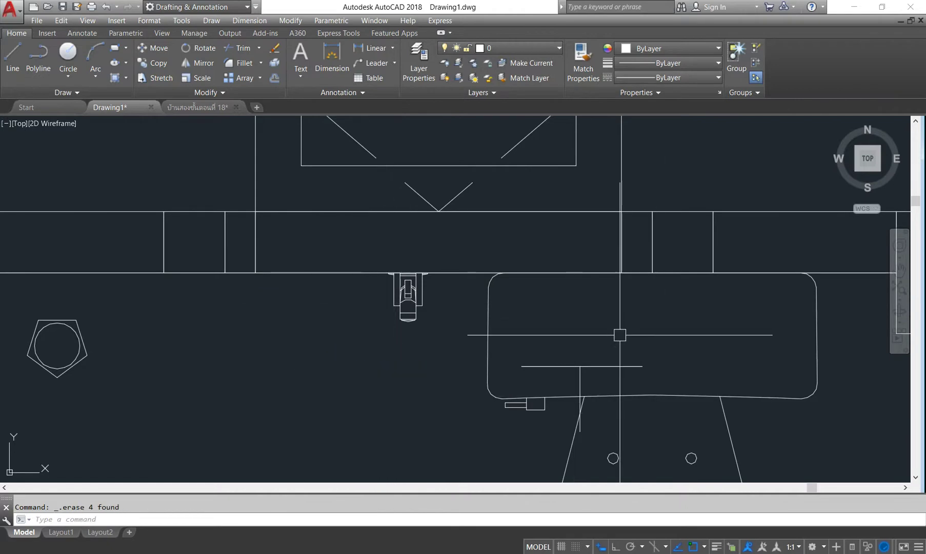
left_click(620, 335)
left_click(544, 377)
key("Delete")
Erase the small circle and its short lines.
scroll(637, 314, "down", 4)
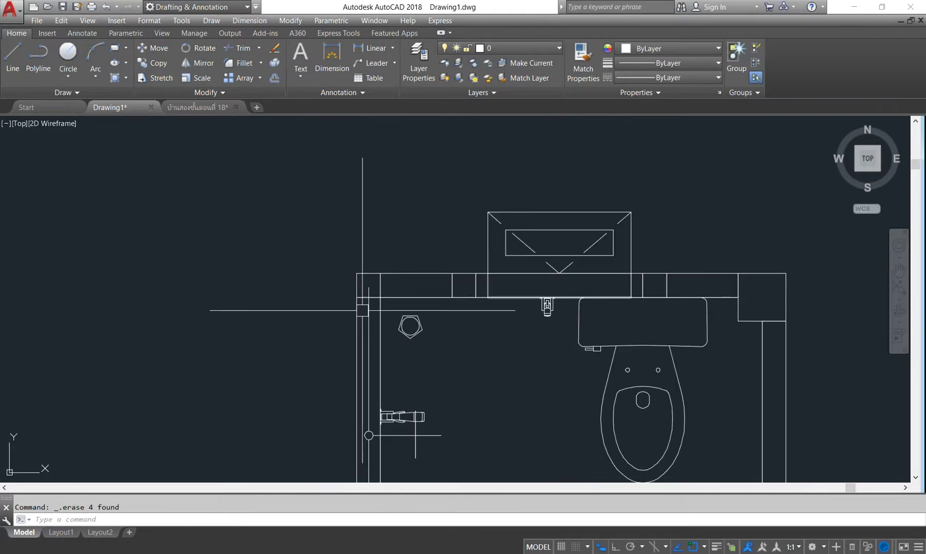
scroll(378, 297, "up", 4)
scroll(439, 307, "down", 4)
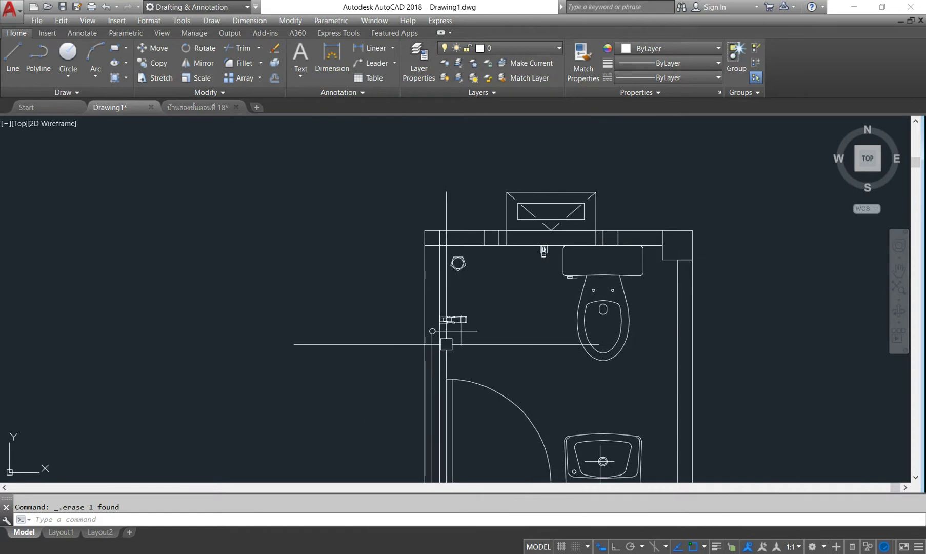
scroll(437, 319, "up", 4)
left_click(452, 324)
left_click(428, 378)
key("Delete")
Erase the remaining T-shaped lines and a stray line at the wall corner.
left_click(627, 337)
left_click(518, 369)
key("Delete")
scroll(558, 248, "down", 3)
scroll(558, 248, "up", 4)
scroll(472, 386, "up", 3)
scroll(441, 405, "up", 2)
left_click(441, 404)
key("Delete")
Erase the bottom circle and its line.
scroll(356, 316, "down", 5)
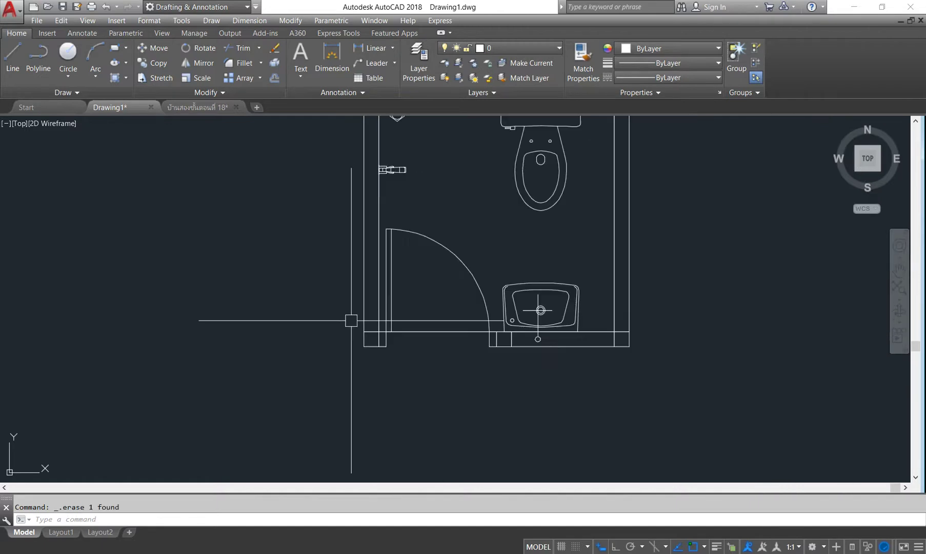
scroll(509, 397, "up", 5)
scroll(500, 426, "up", 2)
left_click(531, 402)
left_click(433, 434)
key("Delete")
Erase the marker lines and the remaining line at the sink.
middle_click_drag(453, 172, 470, 310)
left_click(523, 248)
left_click(401, 306)
key("Delete")
left_click(387, 387)
key("Delete")
Erase the last leftover mark in the sink and zoom around to check the plans.
scroll(537, 312, "down", 5)
scroll(537, 311, "up", 3)
left_click(492, 305)
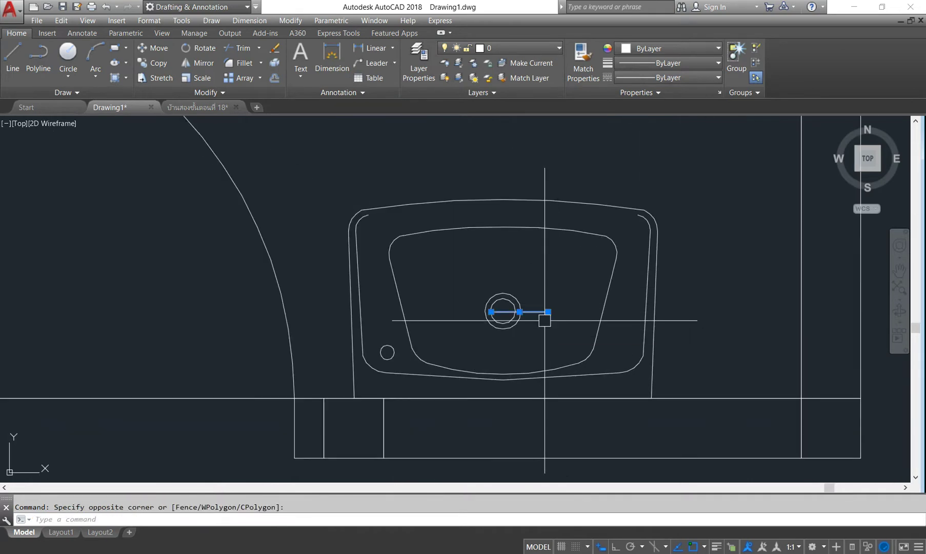
left_click(542, 317)
key("Delete")
scroll(533, 321, "down", 3)
scroll(572, 329, "up", 3)
scroll(572, 330, "down", 3)
scroll(572, 318, "down", 2)
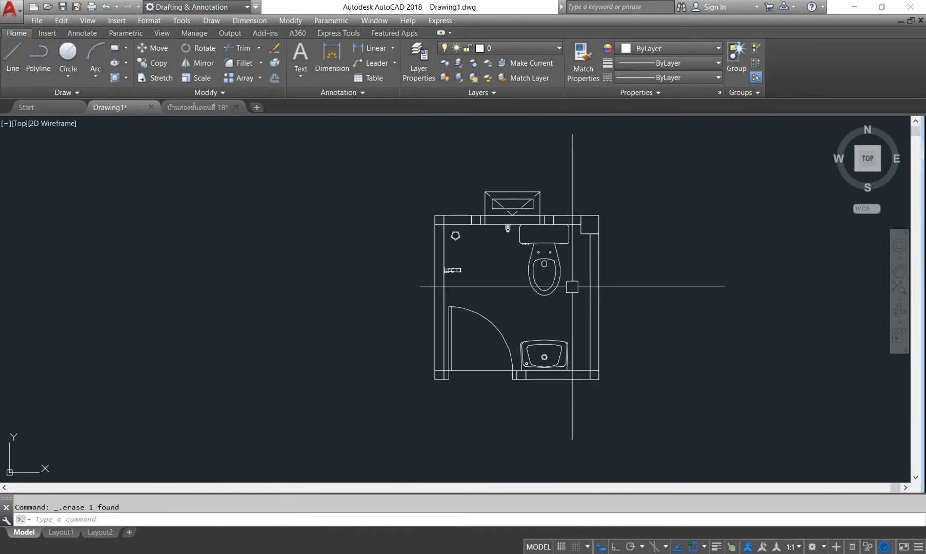
scroll(573, 286, "down", 3)
scroll(575, 265, "down", 2)
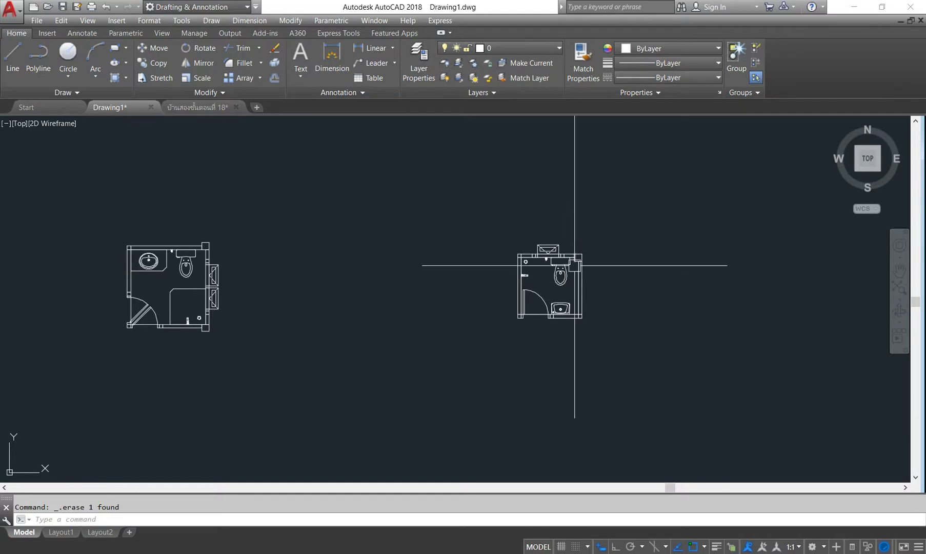
scroll(590, 283, "up", 1)
scroll(590, 274, "up", 1)
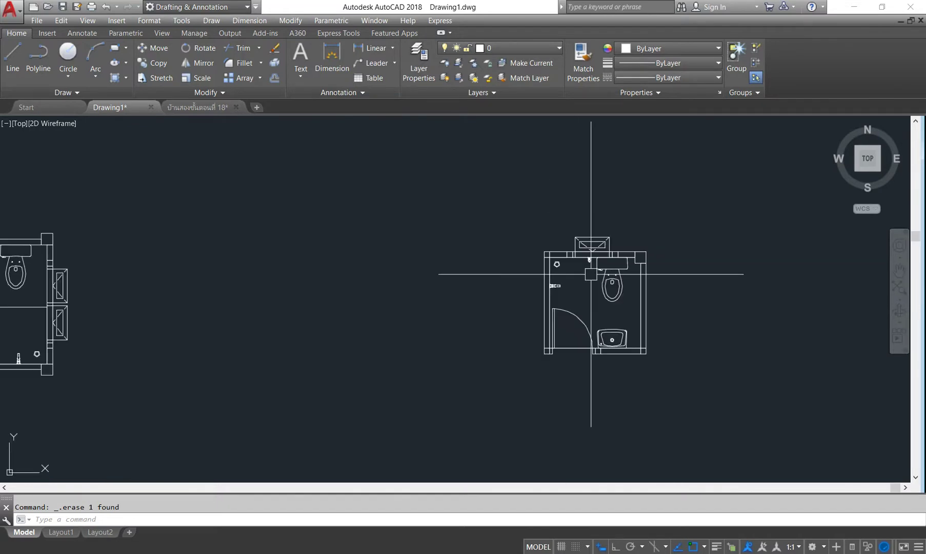
scroll(635, 356, "up", 1)
scroll(610, 353, "up", 1)
scroll(564, 338, "down", 3)
scroll(401, 316, "down", 1)
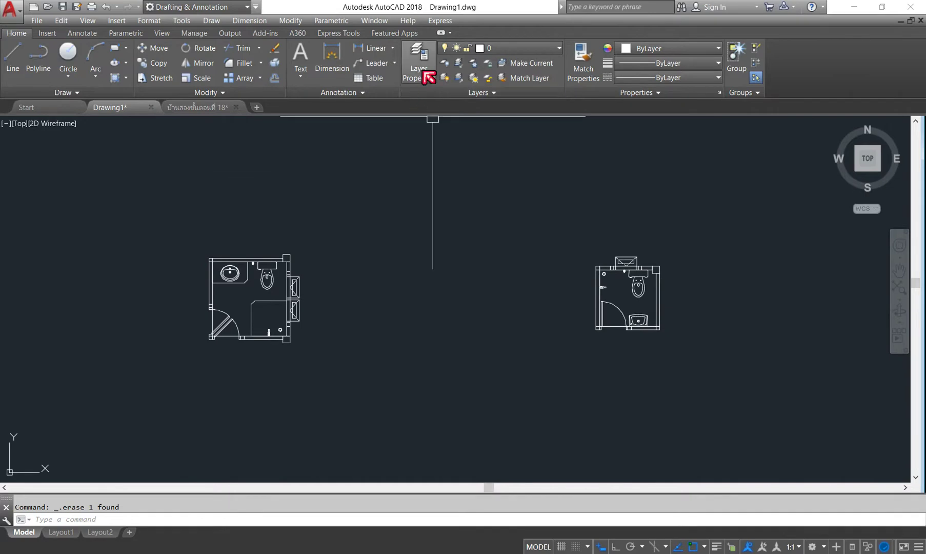
Try deleting the WC-OUT layer in Layer Properties, then dismiss the layer-not-deleted warning.
left_click(426, 71)
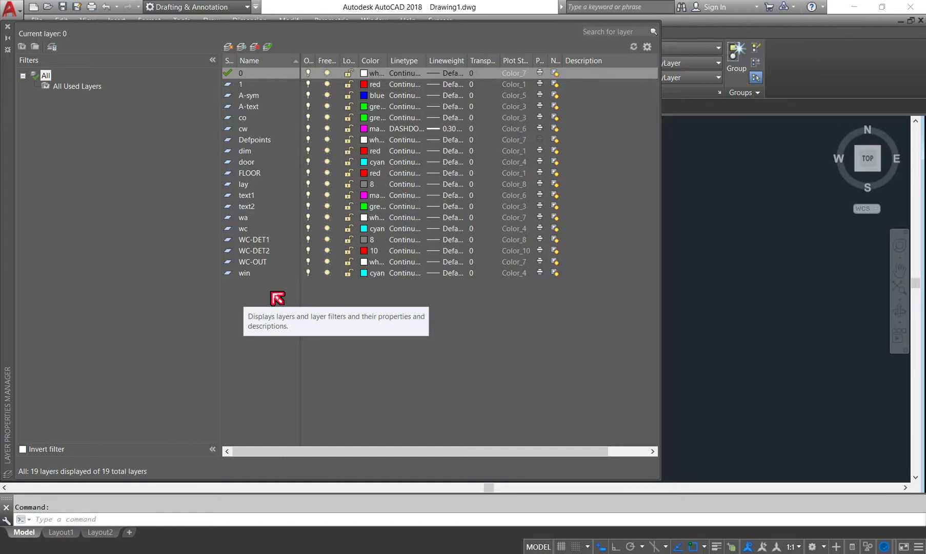
left_click(256, 263)
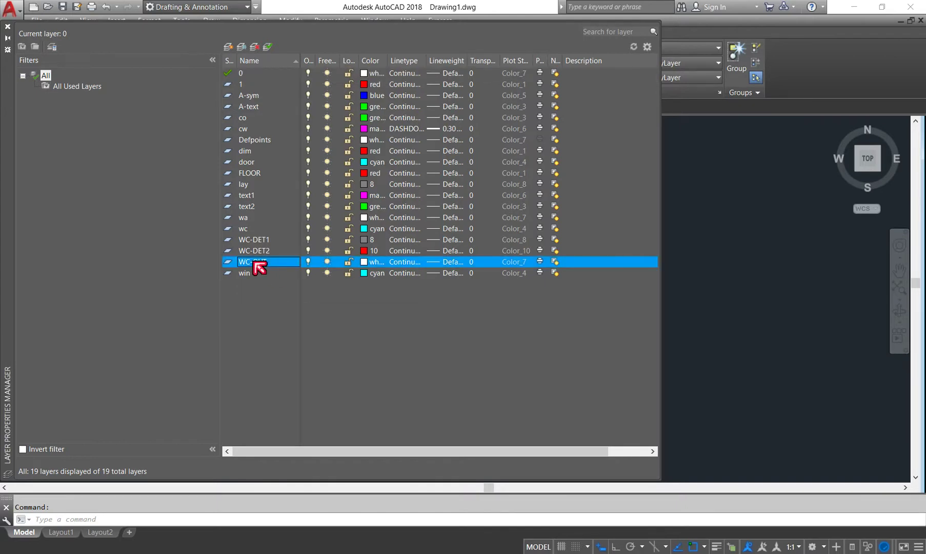
right_click(254, 263)
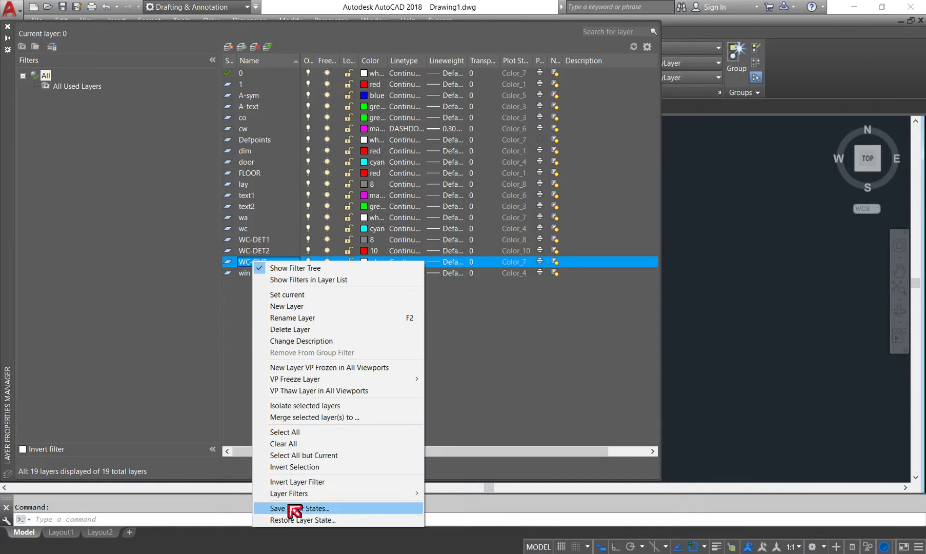
left_click(302, 331)
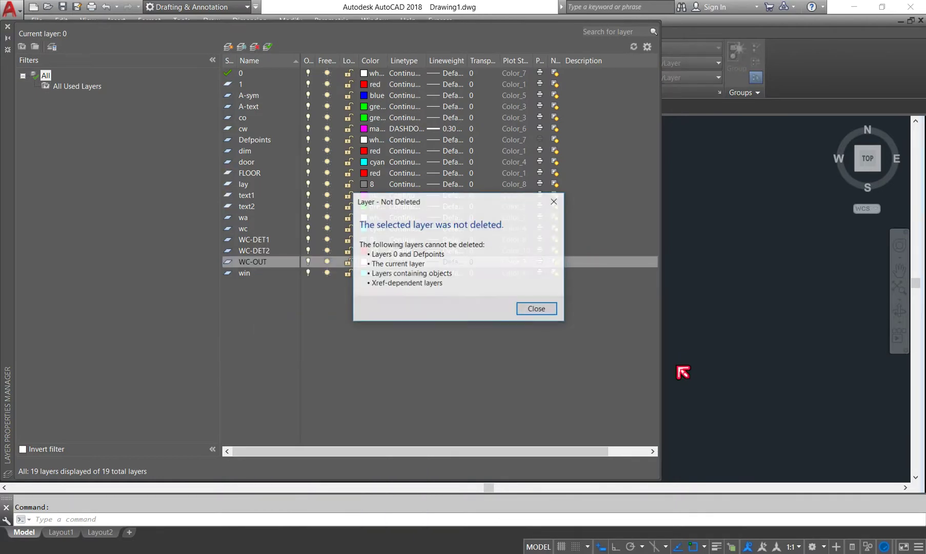
left_click(536, 309)
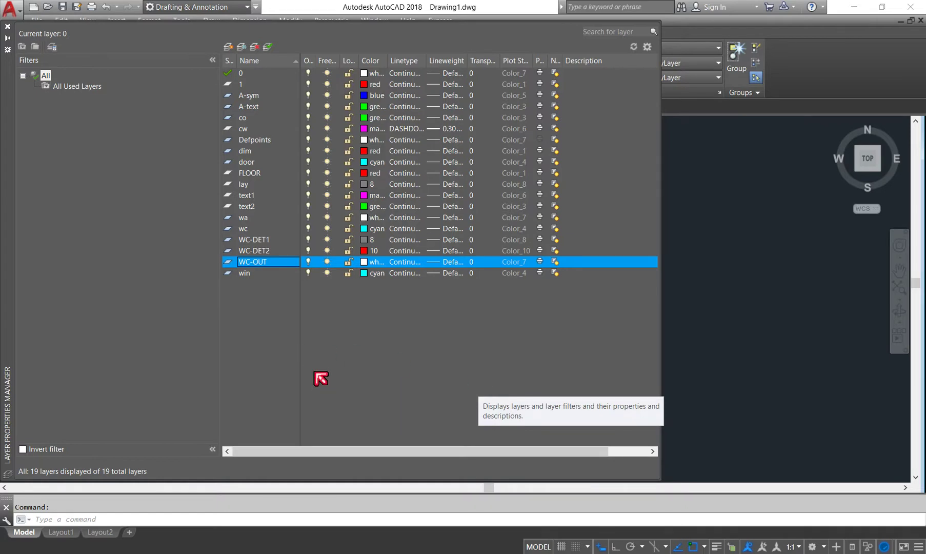
Merge layers 1 through win into layer 0 and close the Layer Properties palette.
left_click_drag(281, 320, 237, 82)
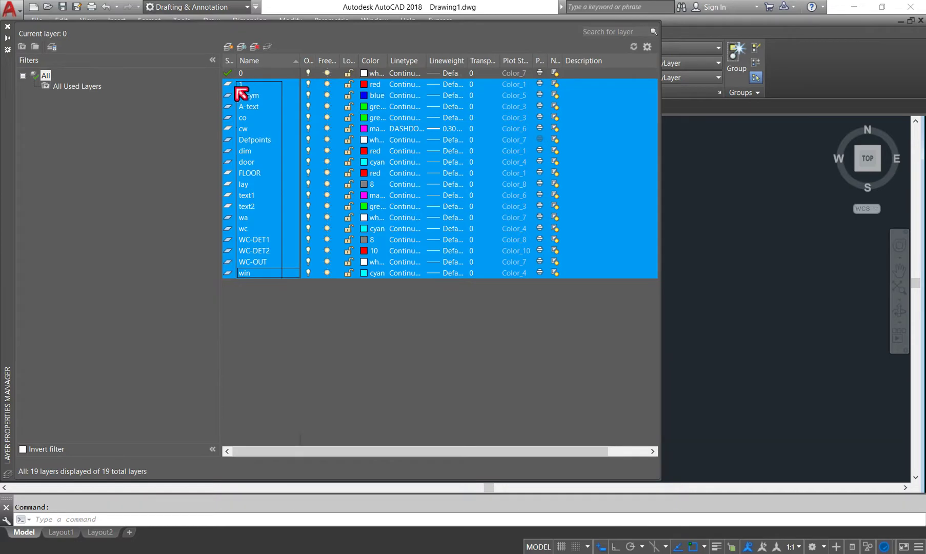
left_click_drag(237, 82, 244, 94)
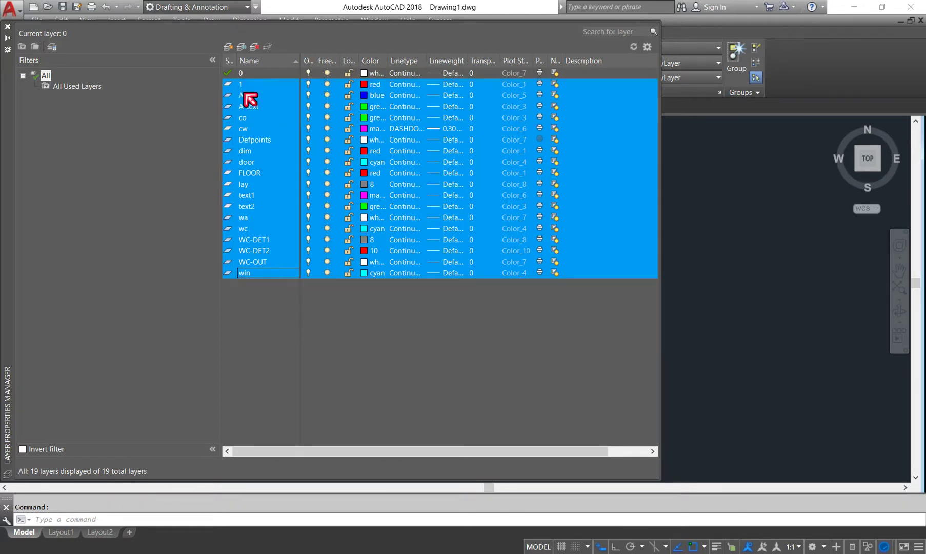
right_click(247, 104)
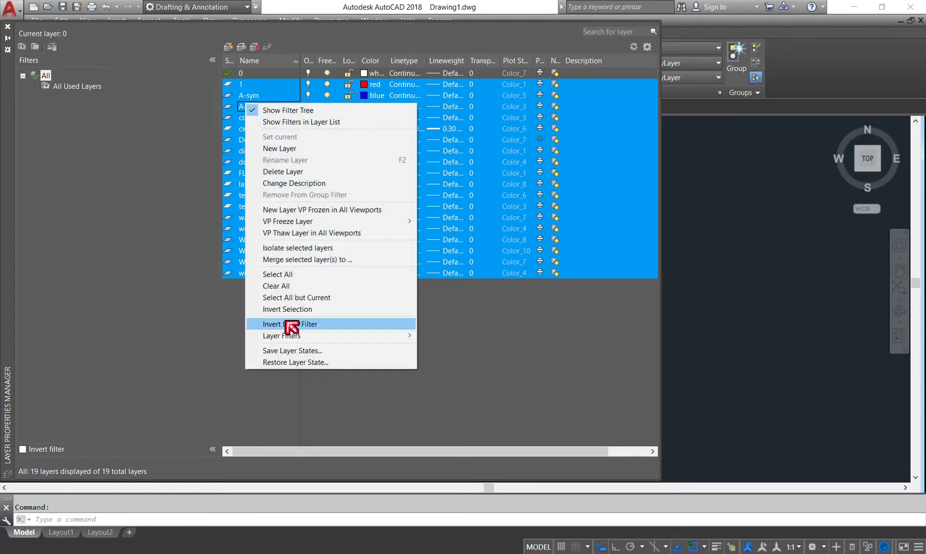
left_click(288, 259)
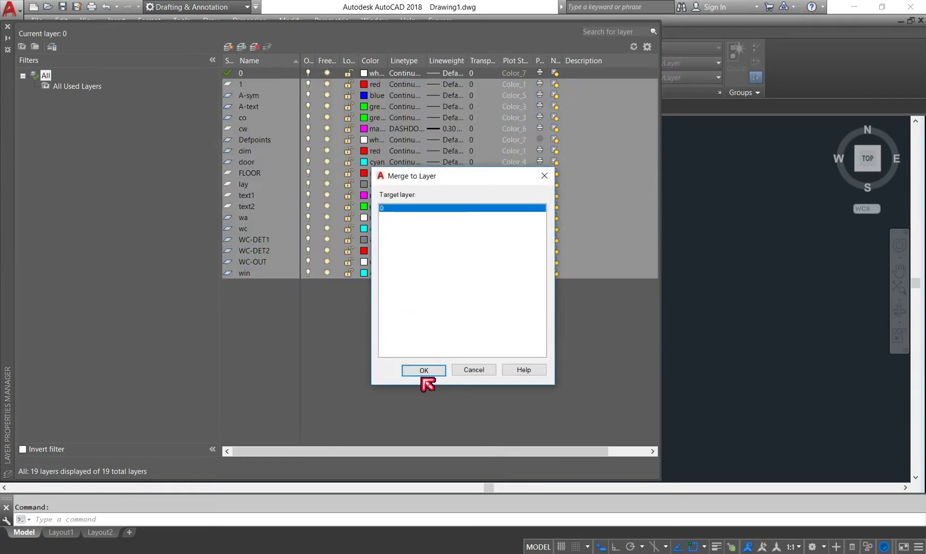
left_click(425, 371)
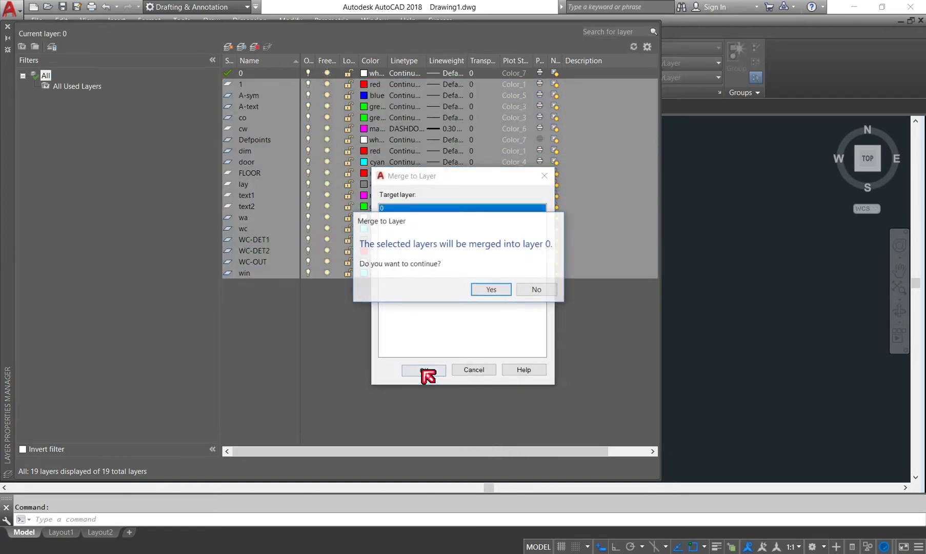
left_click(489, 290)
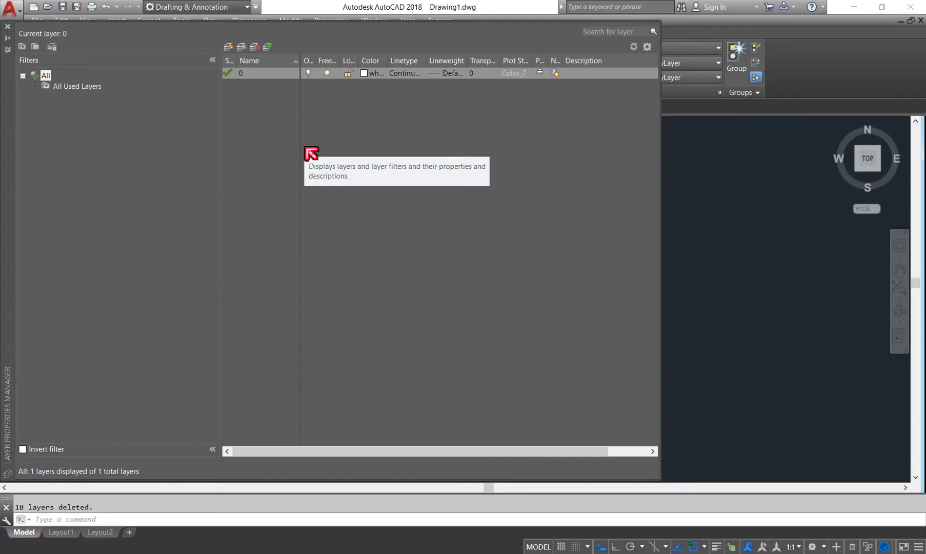
left_click(7, 26)
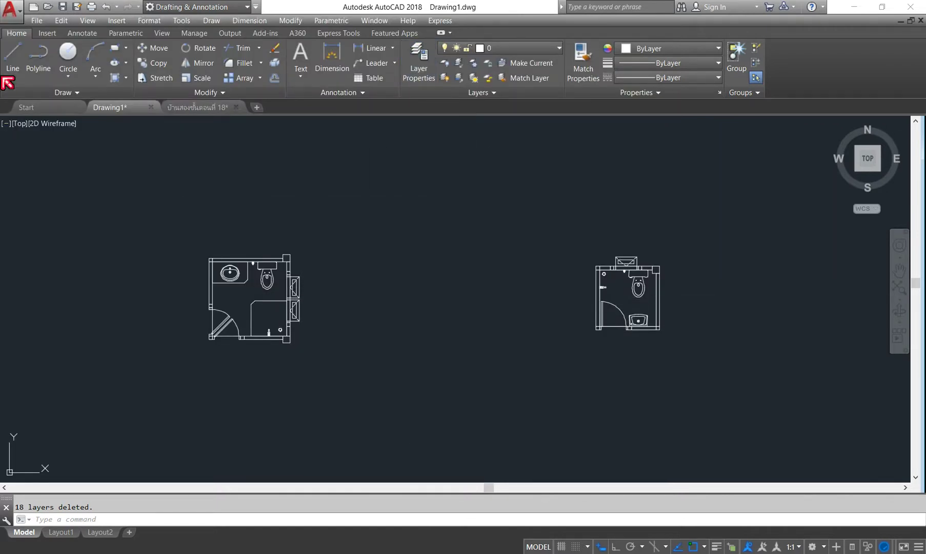
Save As over ขยายห้องน้ำ.dwg, confirm replacing it, and close that drawing tab.
left_click(37, 20)
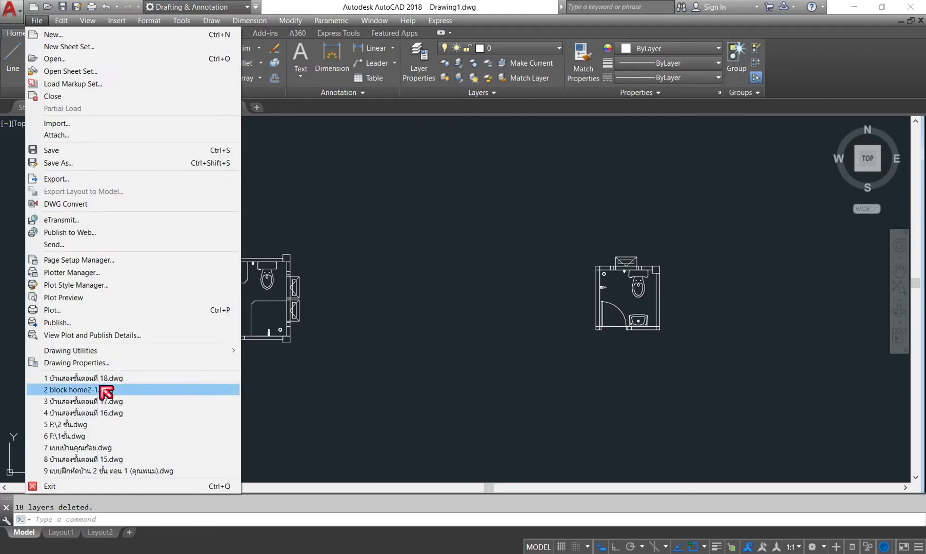
left_click(106, 163)
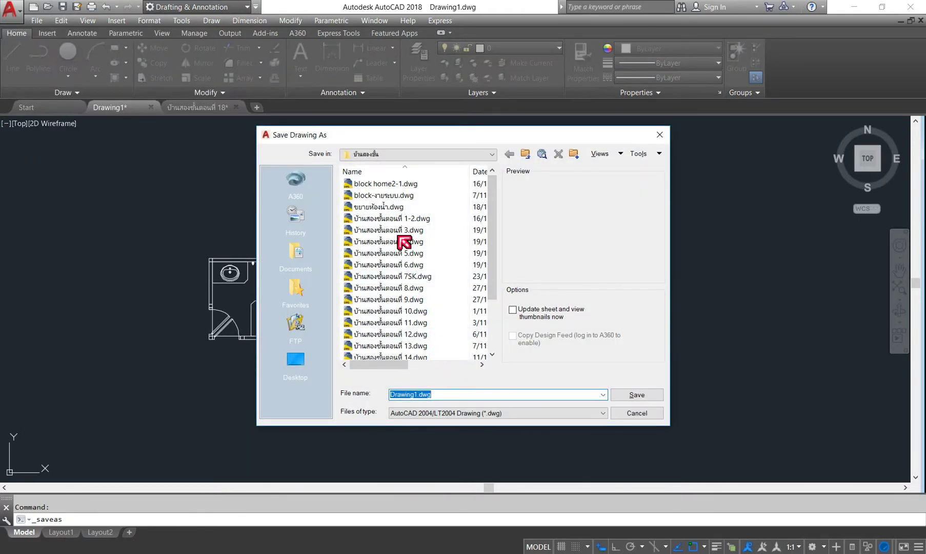
left_click(398, 207)
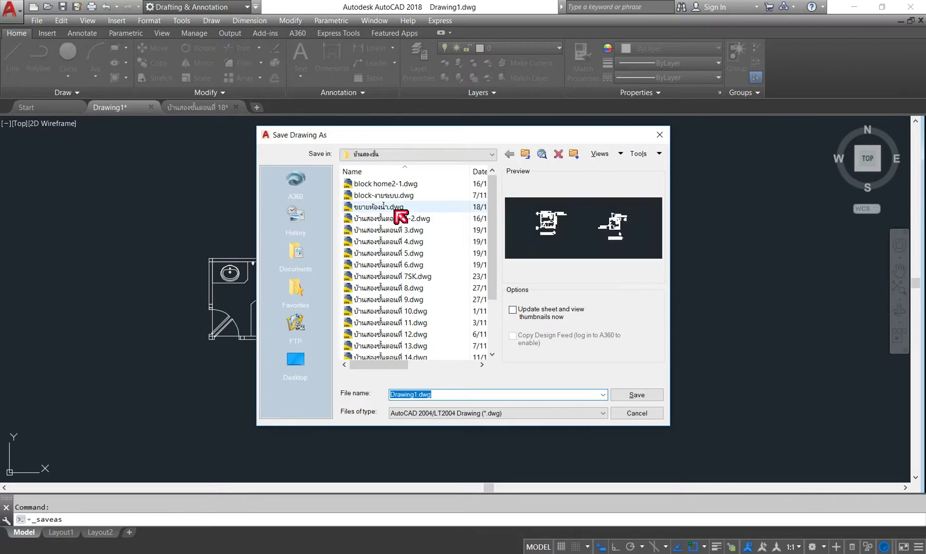
left_click(638, 396)
left_click(437, 311)
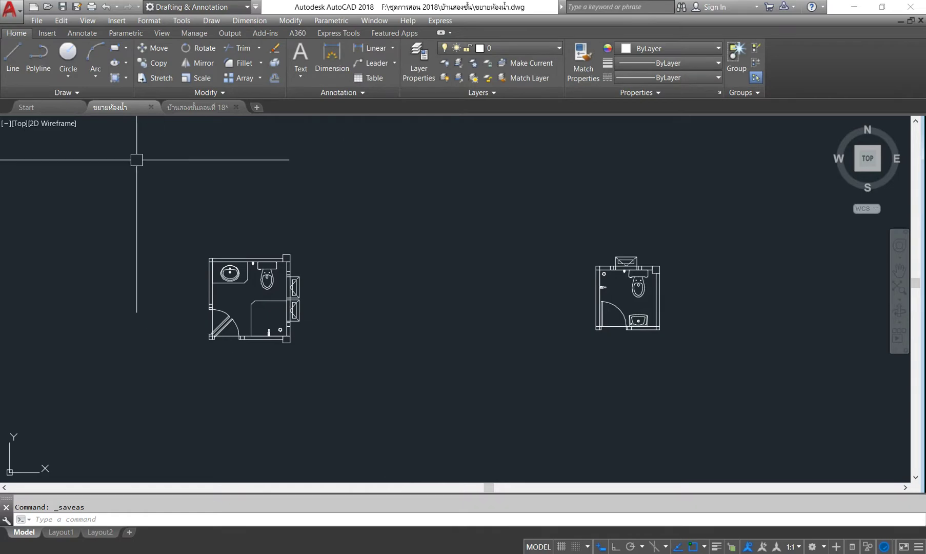
left_click(151, 107)
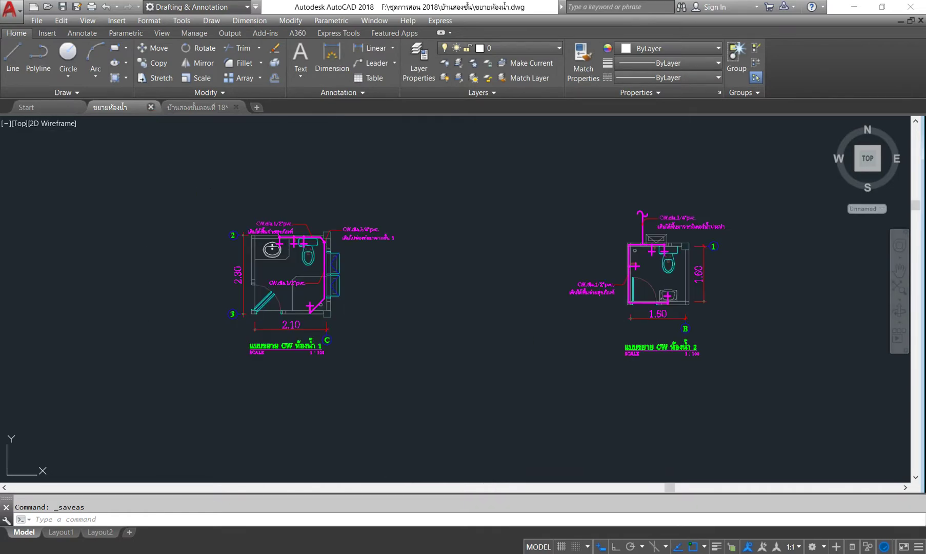
Navigate to the bathroom sheet and window-select the bathroom detail drawings.
scroll(310, 265, "down", 5)
scroll(310, 264, "down", 5)
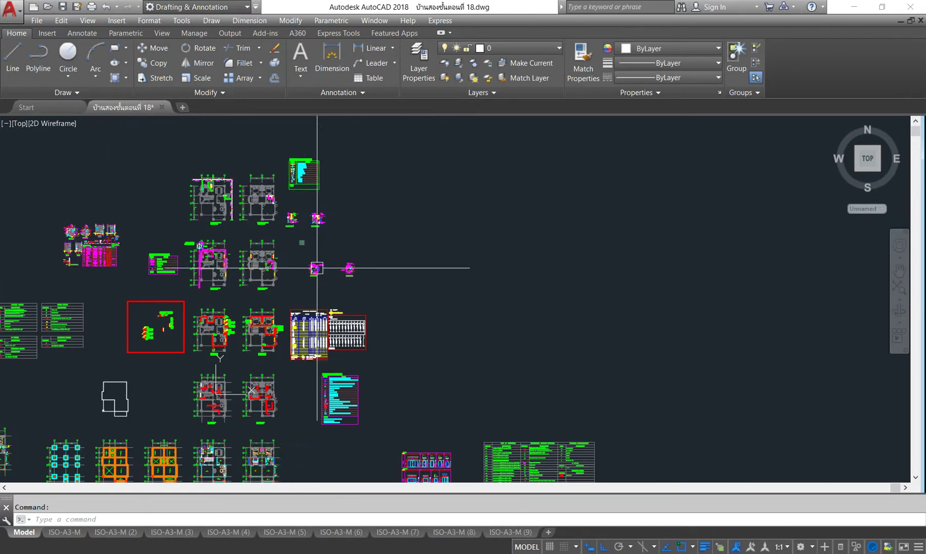
middle_click_drag(382, 275, 478, 268)
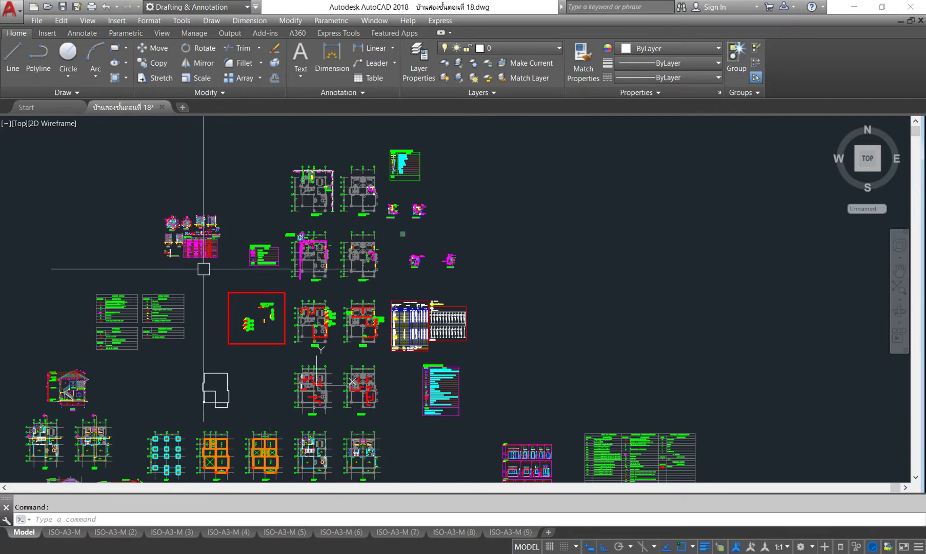
scroll(162, 231, "up", 4)
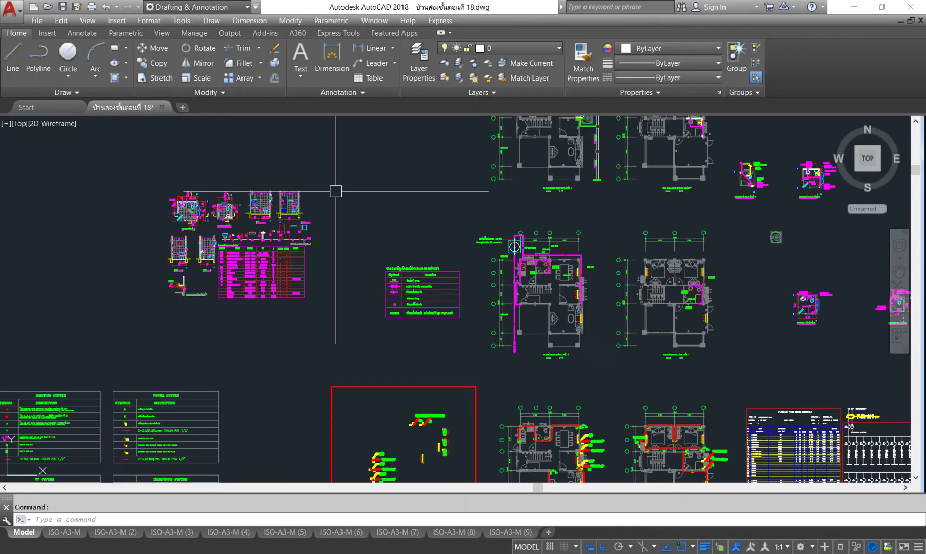
scroll(217, 236, "up", 4)
scroll(352, 189, "up", 4)
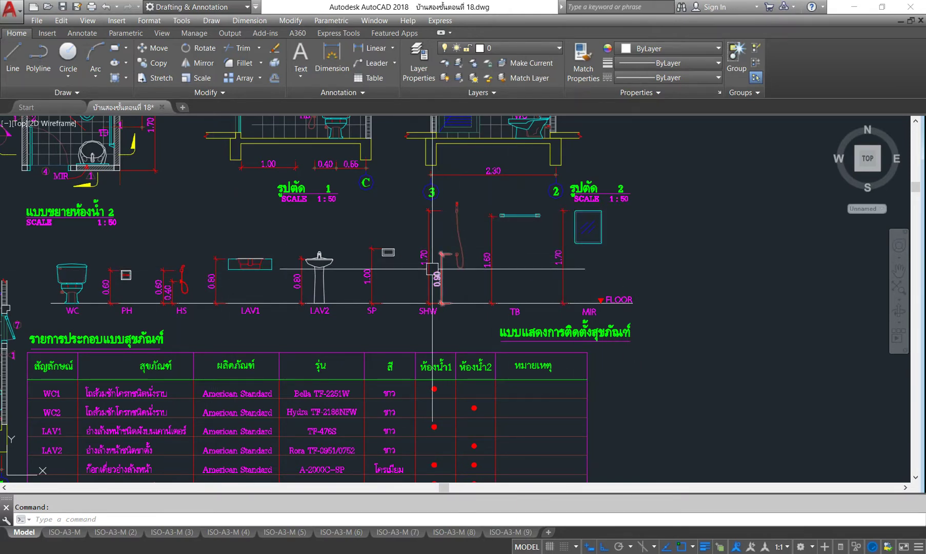
scroll(295, 288, "down", 2)
scroll(324, 282, "down", 1)
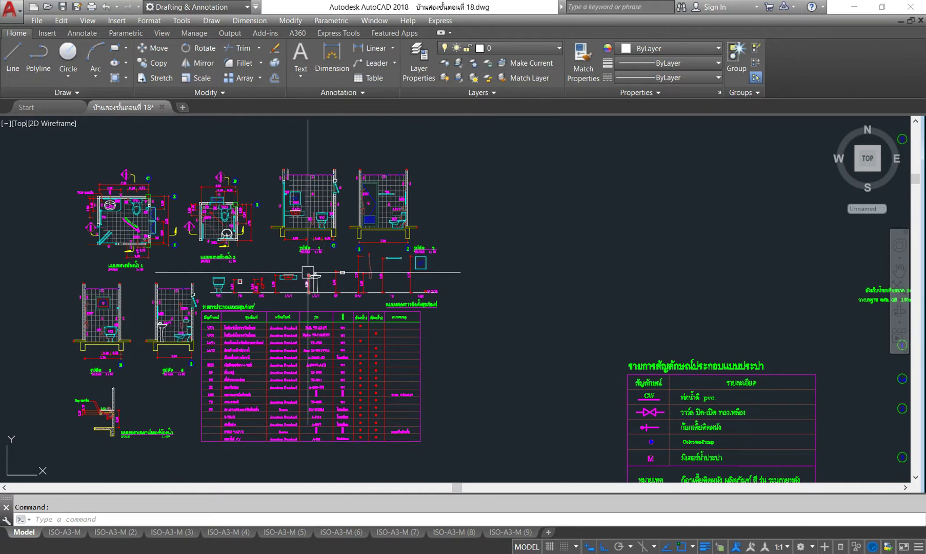
scroll(310, 269, "down", 1)
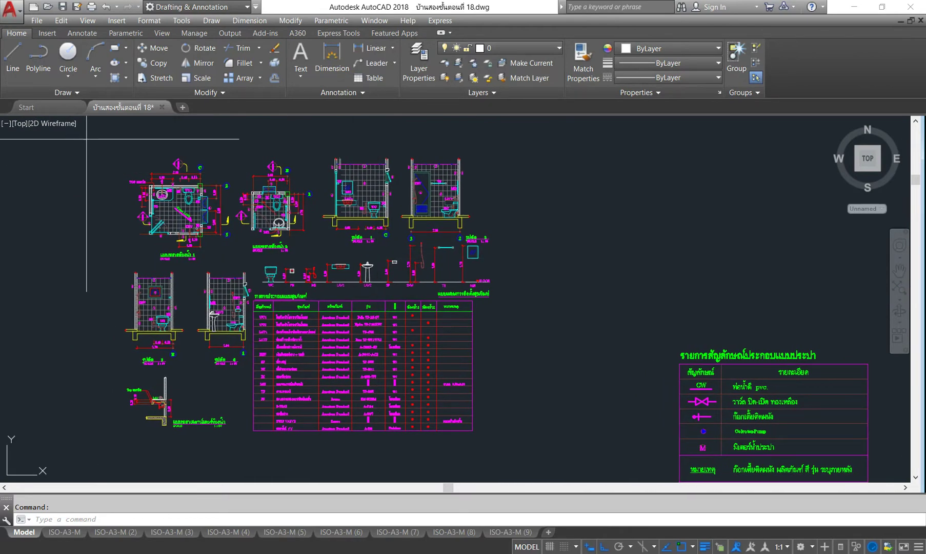
left_click(87, 139)
left_click(552, 463)
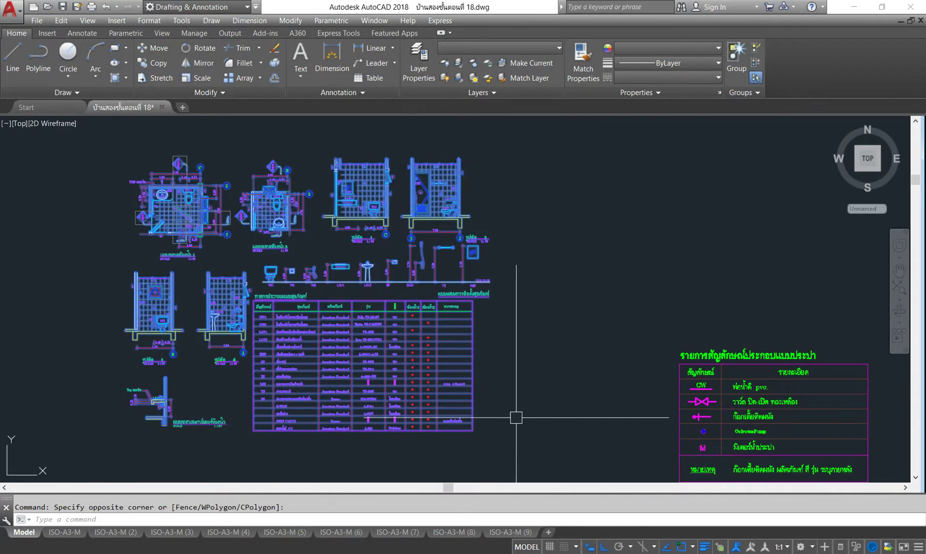
Create a new drawing, paste the clipboard contents, then delete the pasted plans.
left_click(183, 107)
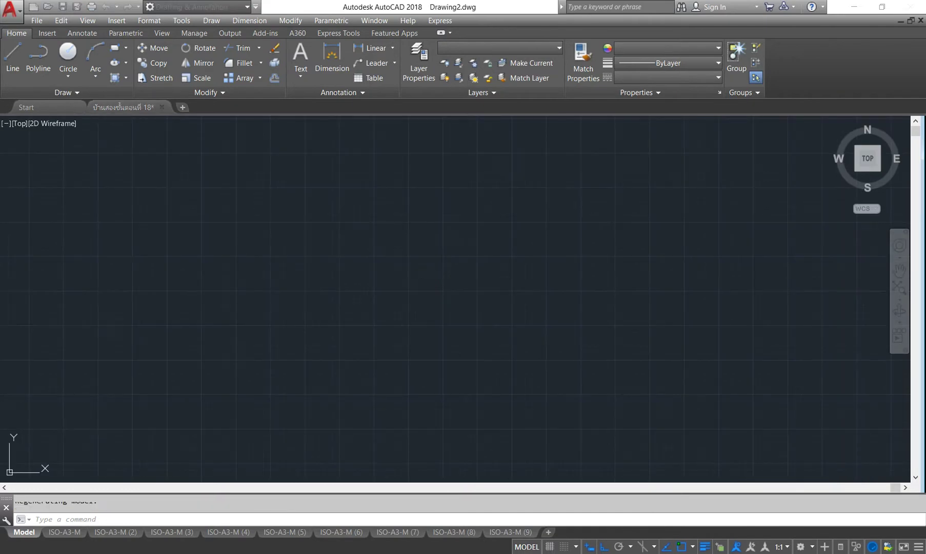
key("ctrl+v")
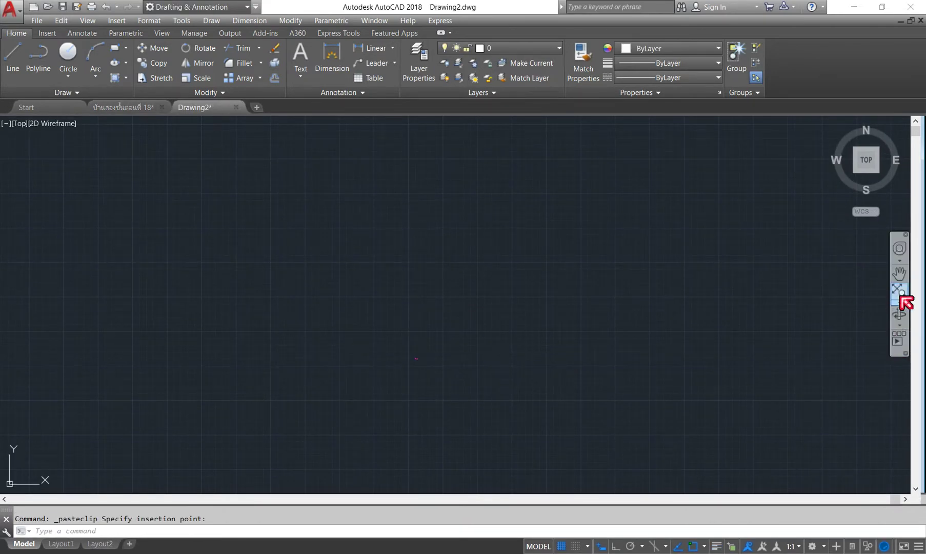
left_click(800, 359)
scroll(428, 252, "down", 5)
scroll(428, 253, "down", 6)
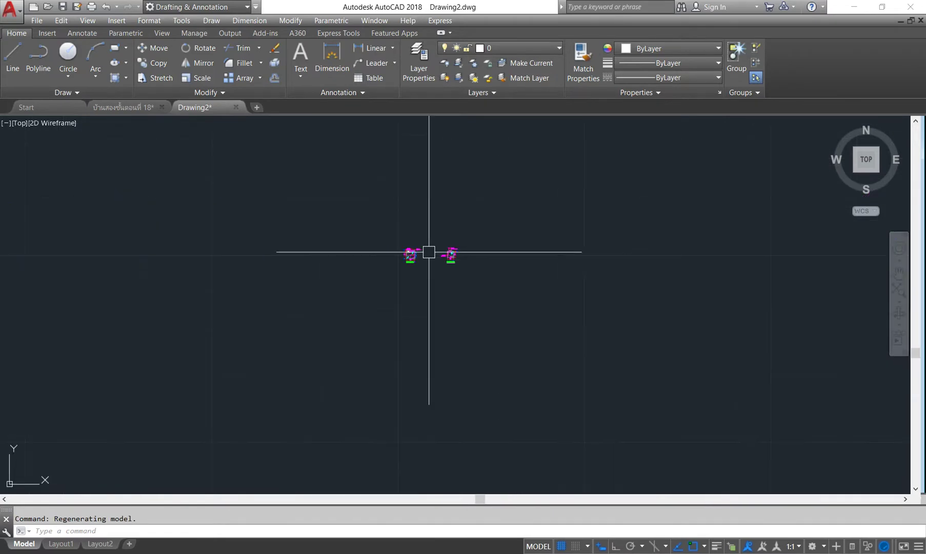
left_click_drag(509, 190, 267, 333)
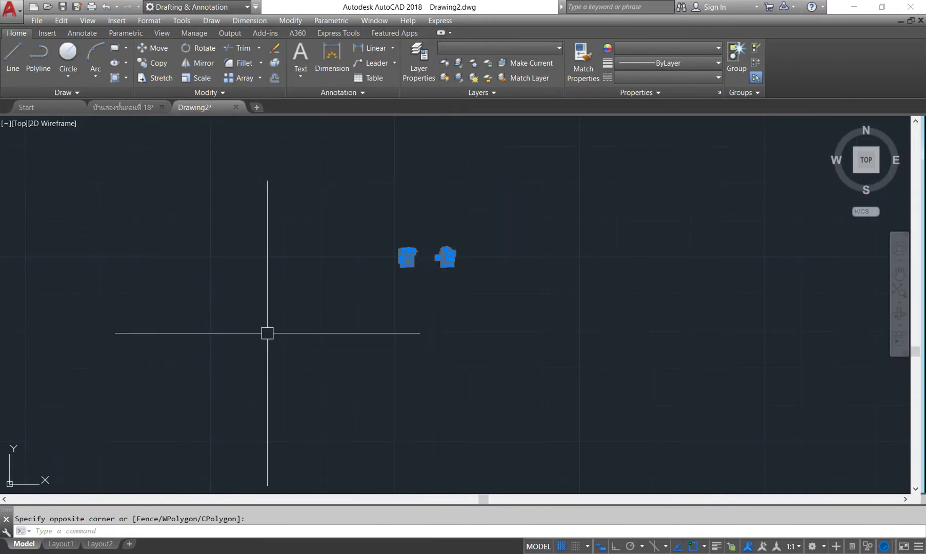
left_click(267, 333)
key("Delete")
Copy the bathroom details and fixture table into Drawing2 and zoom to fit them.
left_click(145, 109)
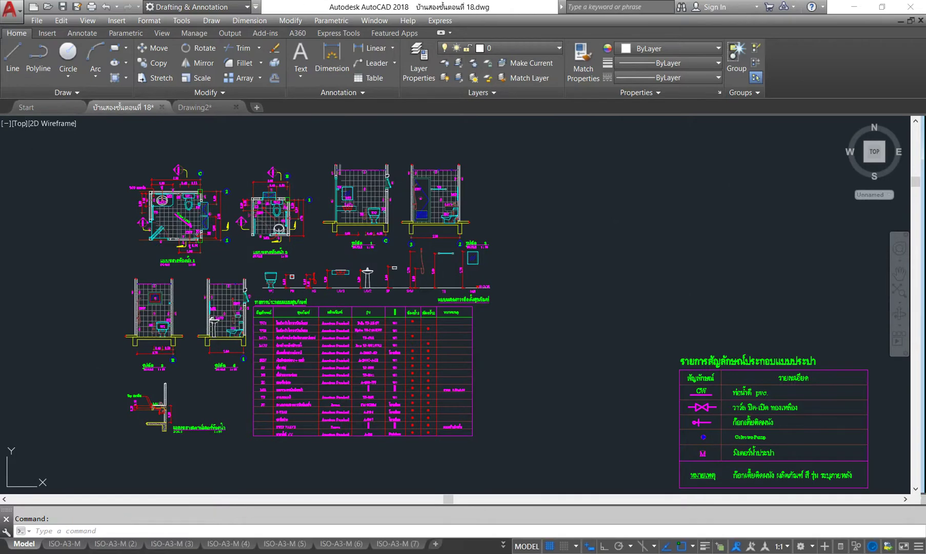
left_click_drag(517, 127, 59, 463)
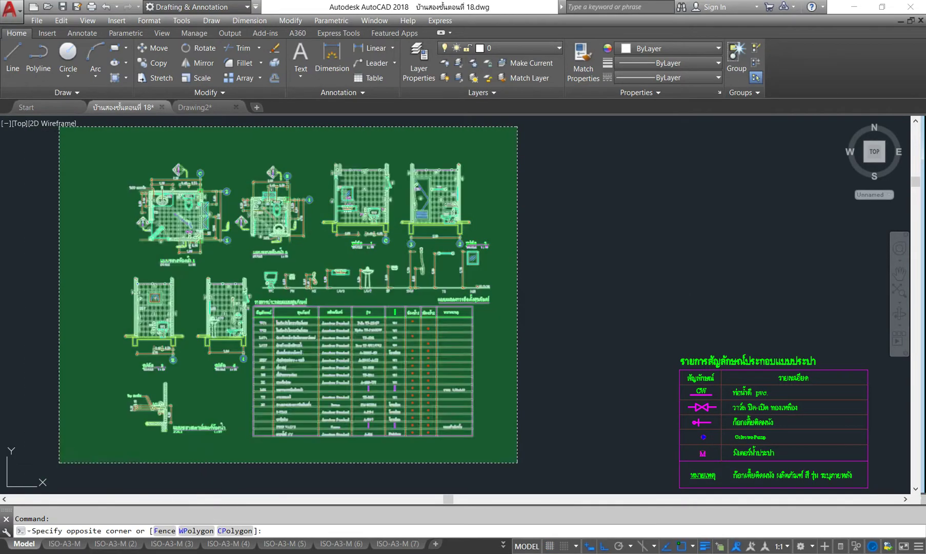
left_click(59, 463)
key("Escape")
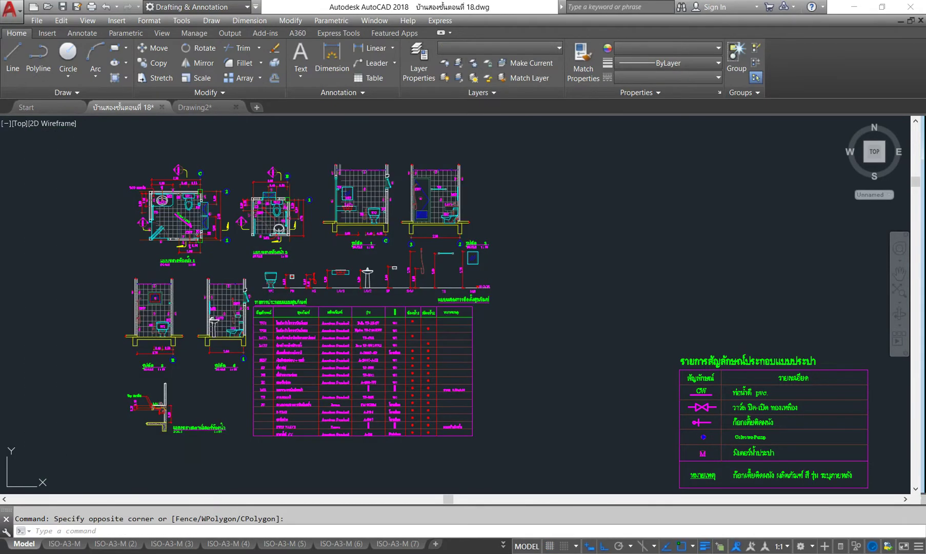
left_click(93, 397)
key("ctrl+c")
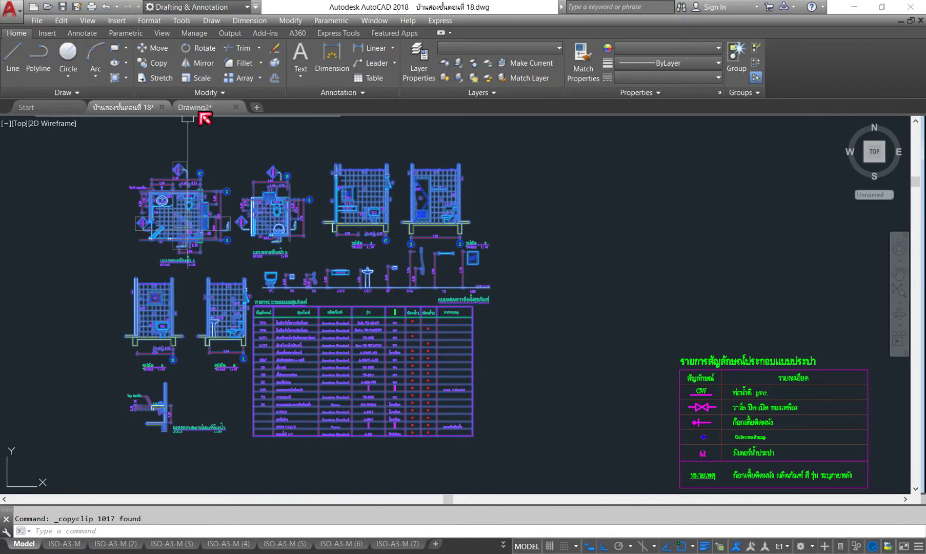
left_click(201, 108)
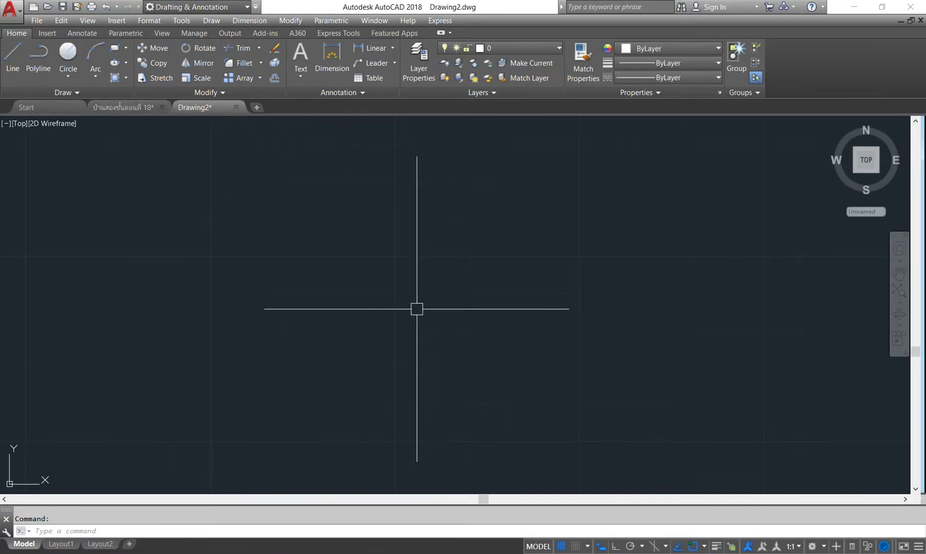
key("ctrl+v")
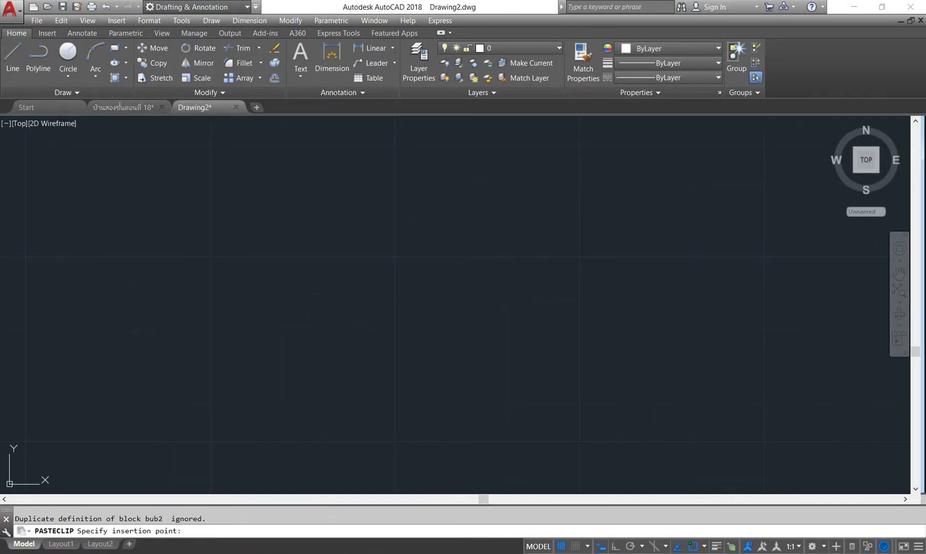
left_click(376, 311)
middle_click(463, 287)
middle_click(463, 287)
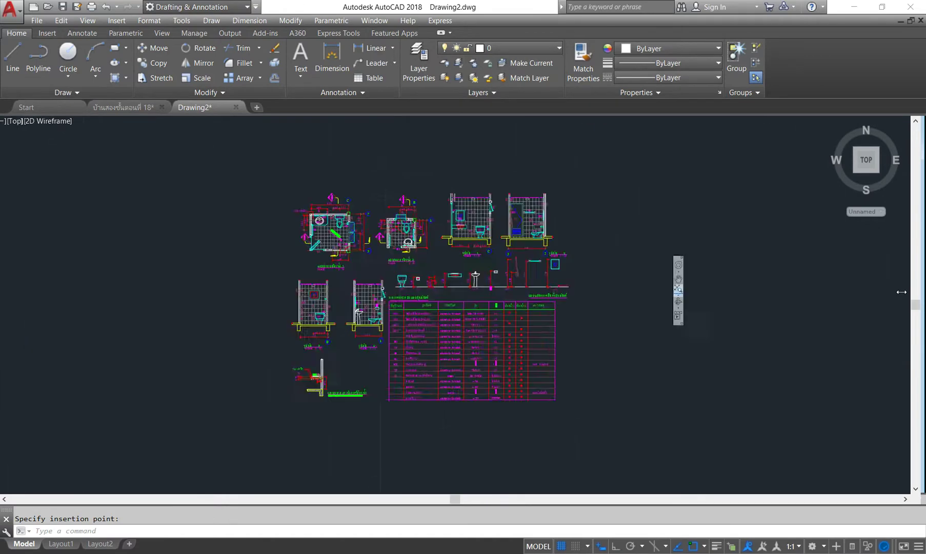
Save the original house drawing, then close it, answering No at the save prompt.
left_click(145, 109)
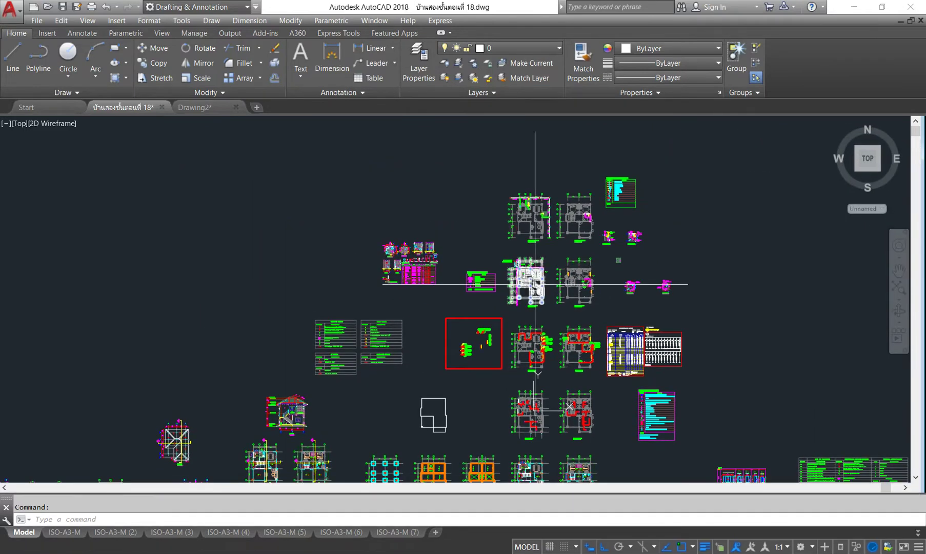
left_click(902, 294)
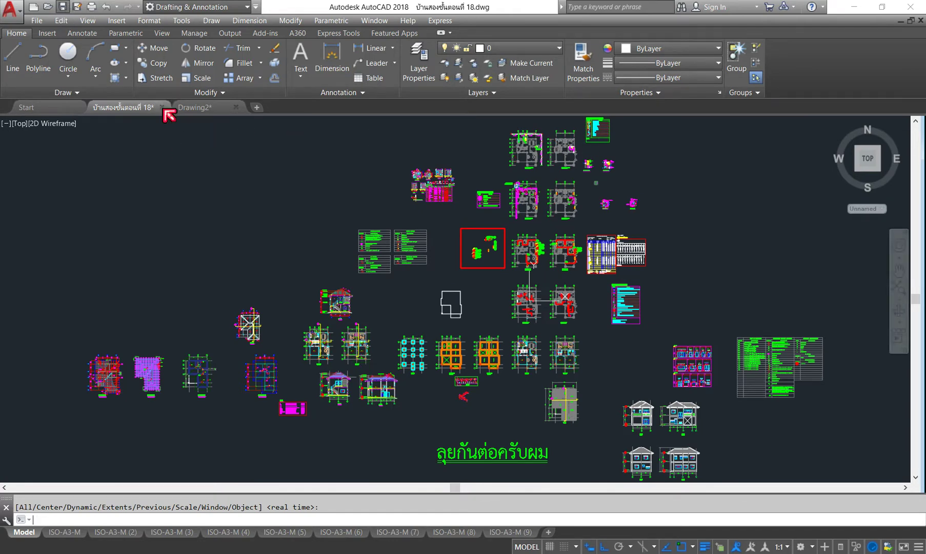
key("ctrl+s")
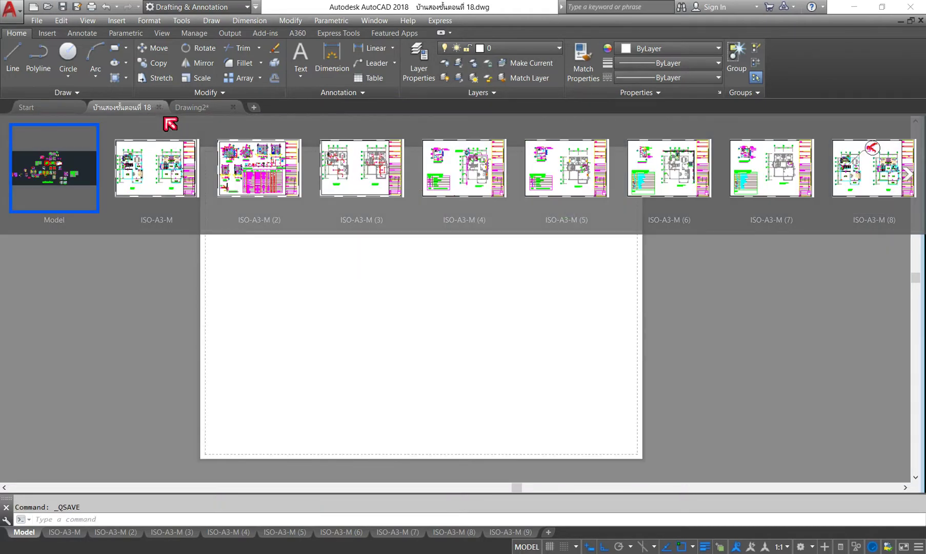
left_click(158, 167)
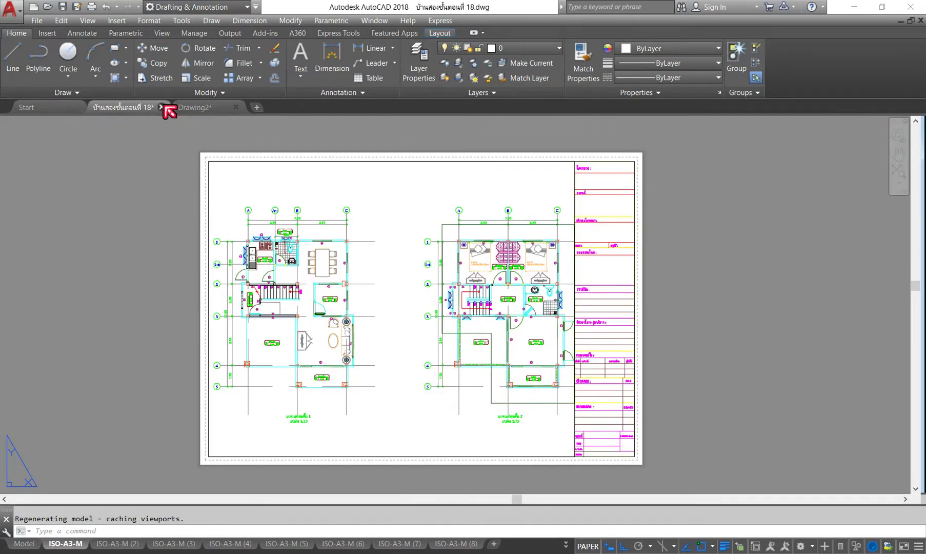
left_click(161, 107)
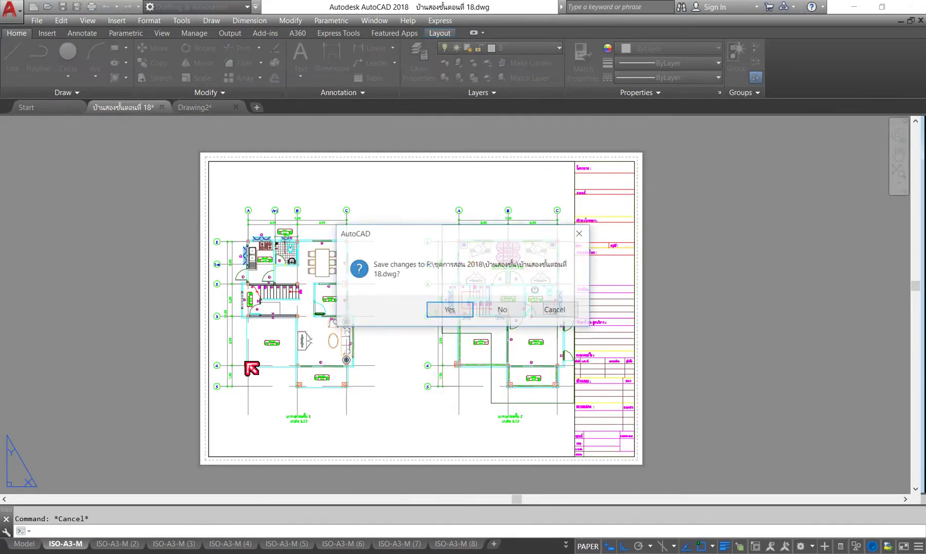
left_click(502, 310)
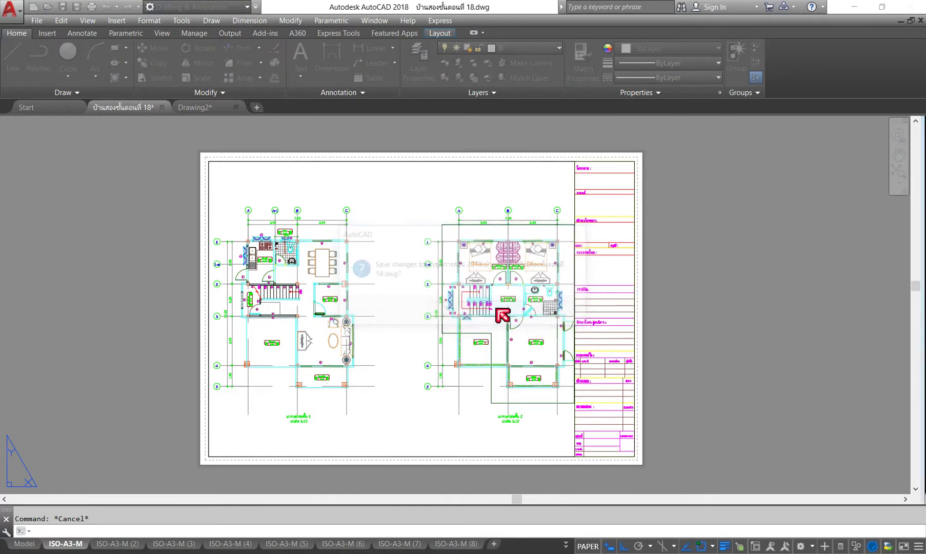
scroll(436, 267, "down", 4)
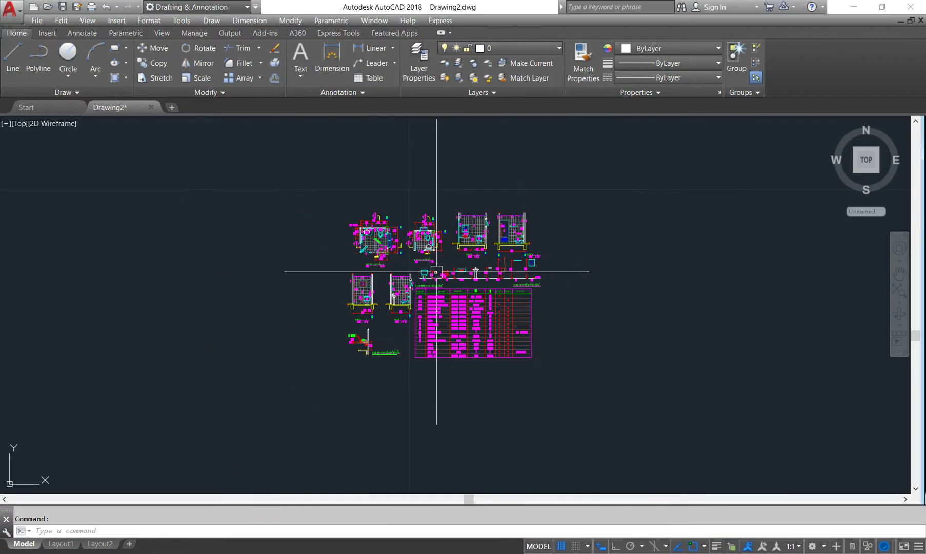
scroll(456, 265, "up", 4)
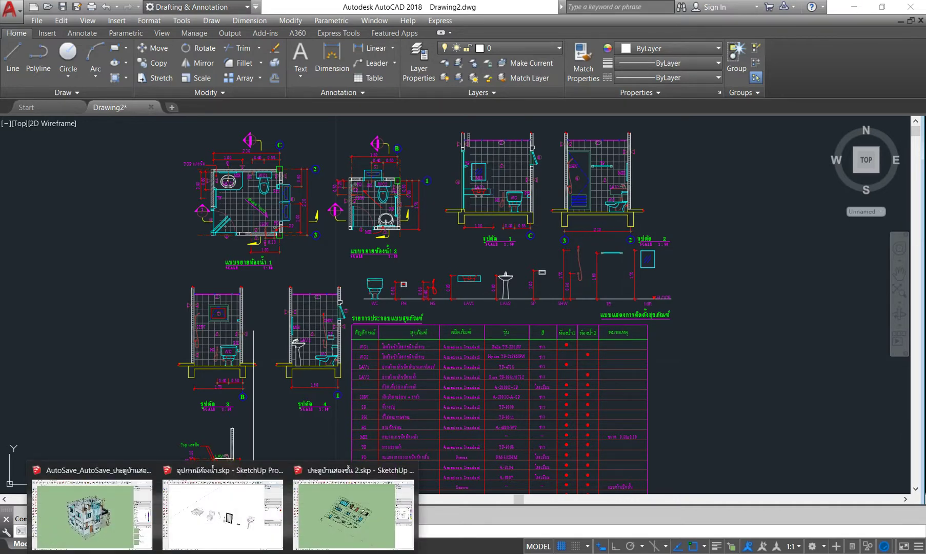
Minimize the doors, fixtures and house models, close File Explorer, and relaunch SketchUp 2017.
left_click(353, 515)
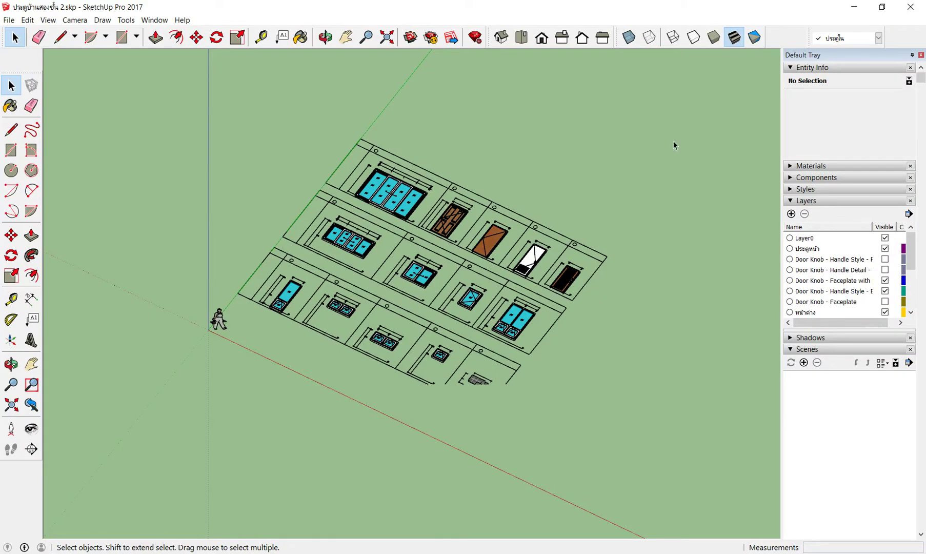
left_click(854, 8)
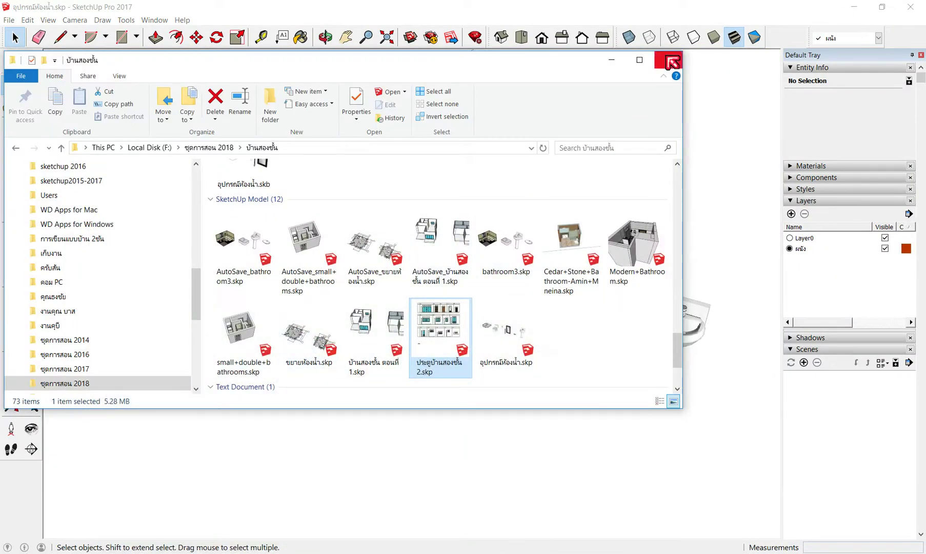
left_click(673, 62)
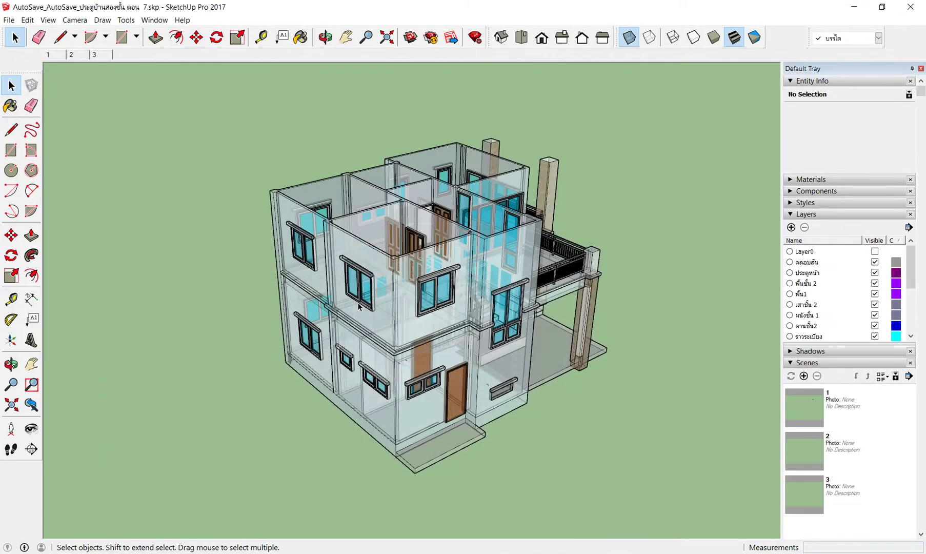
left_click(855, 7)
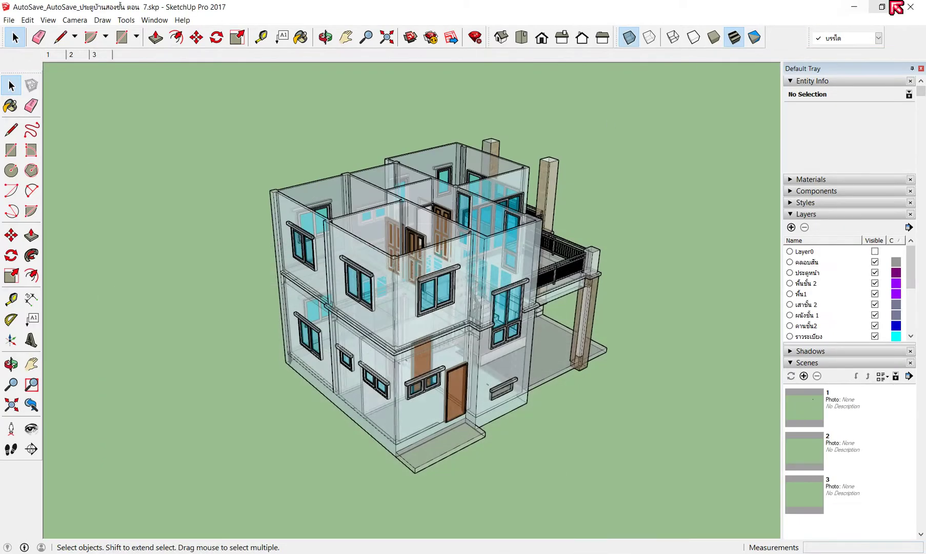
left_click(854, 8)
double_click(123, 117)
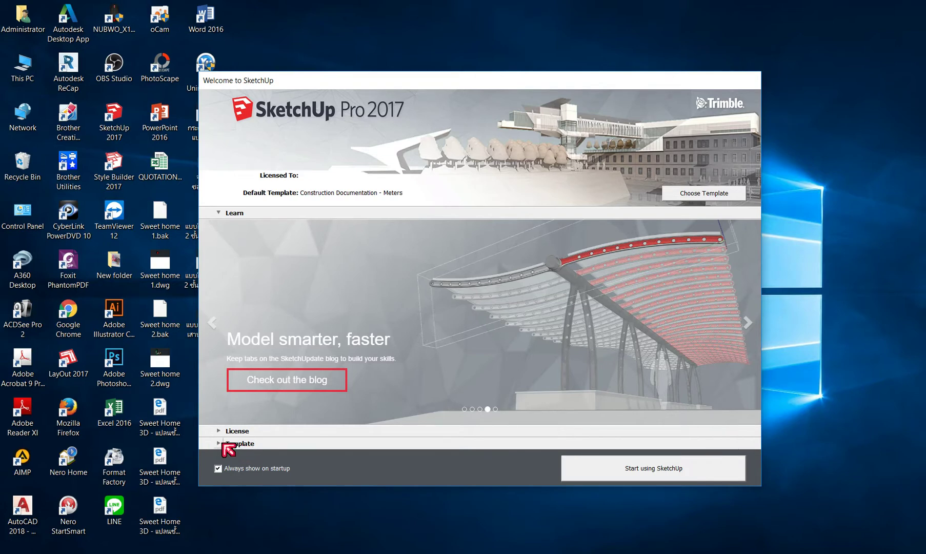
Start a model from the Construction Documentation - Meters template and dismiss the extension notice.
left_click(217, 444)
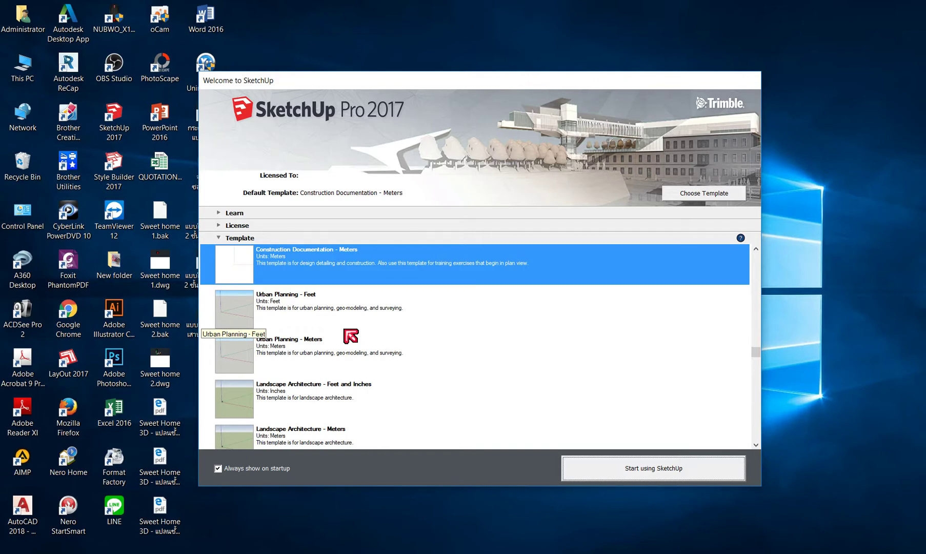
scroll(351, 336, "down", 1)
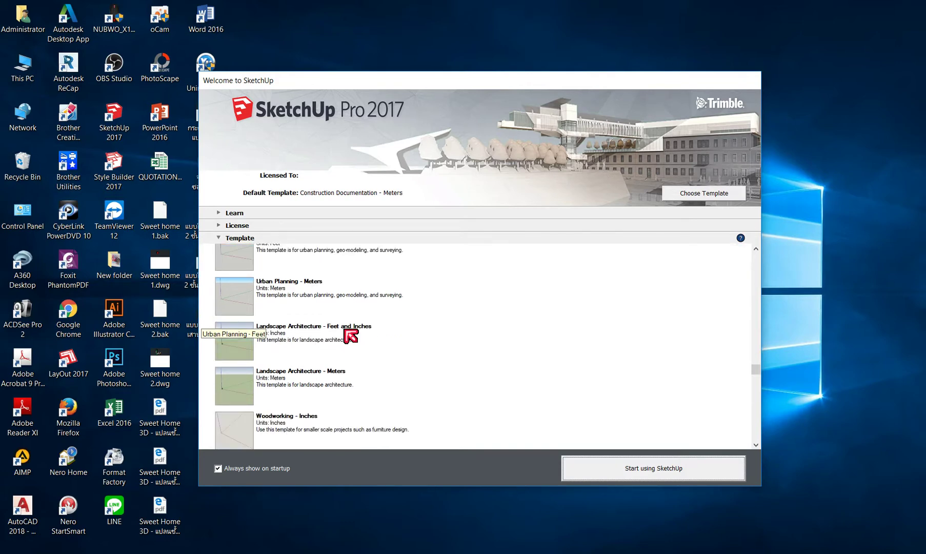
scroll(351, 336, "up", 2)
scroll(351, 336, "up", 2)
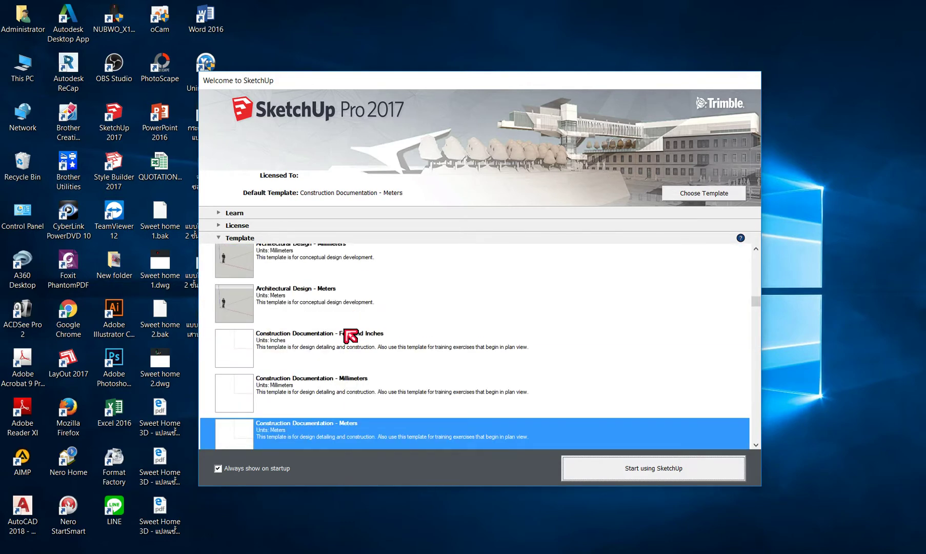
scroll(351, 336, "down", 1)
scroll(345, 403, "down", 1)
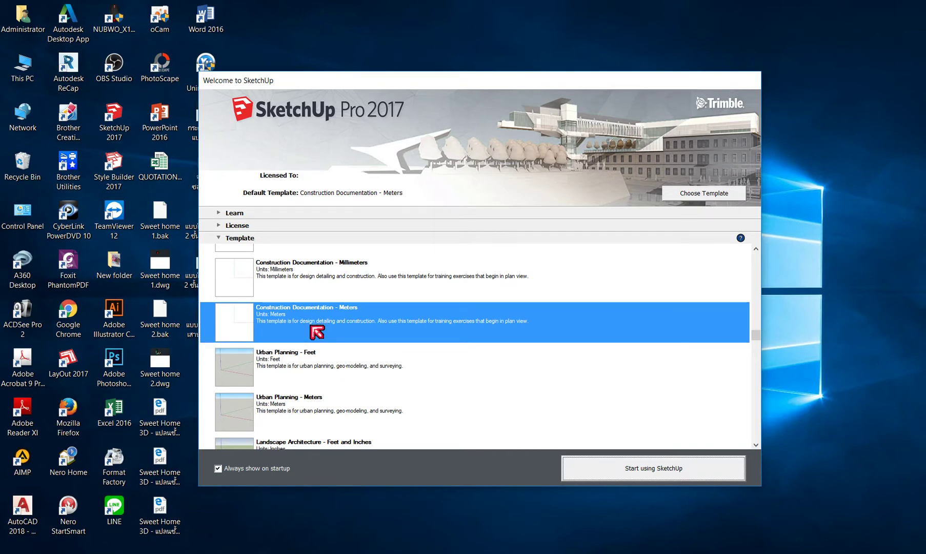
scroll(311, 331, "up", 2)
scroll(308, 372, "up", 3)
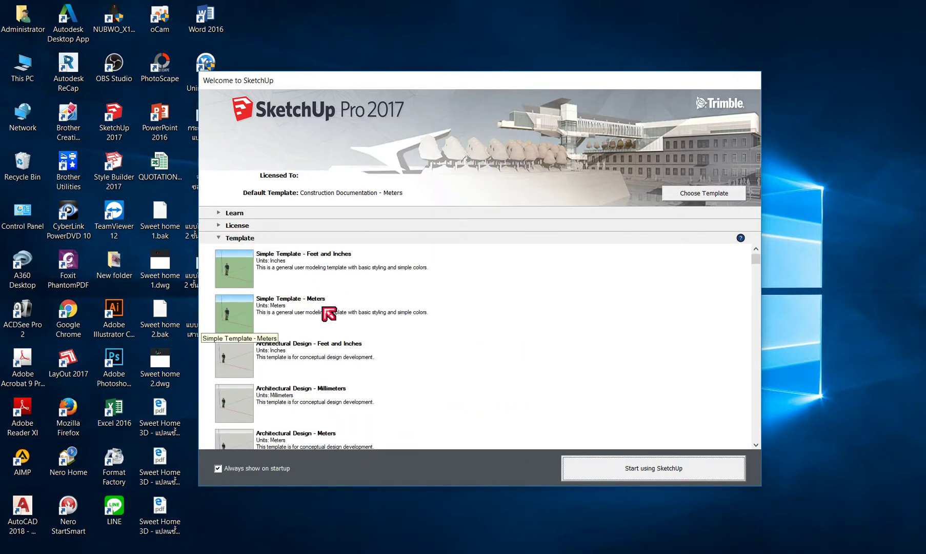
scroll(327, 323, "down", 3)
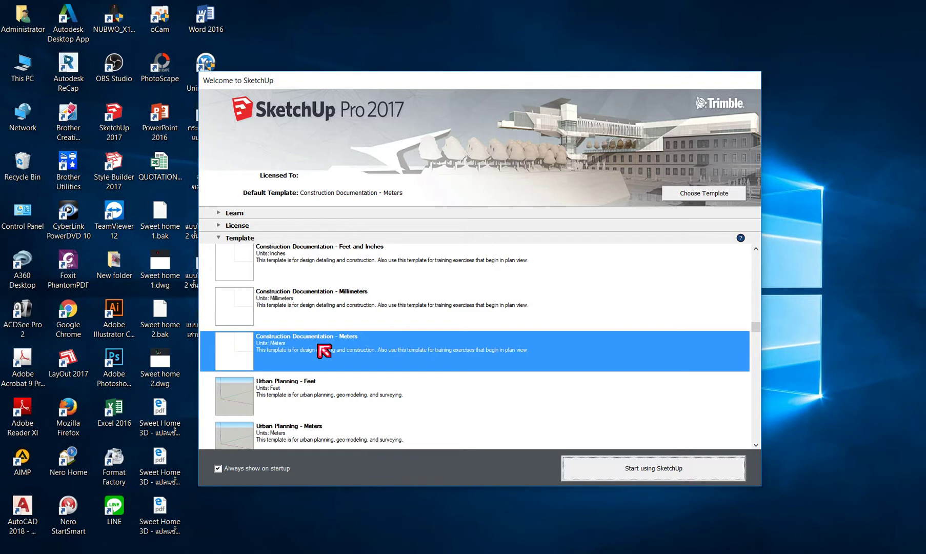
left_click(662, 472)
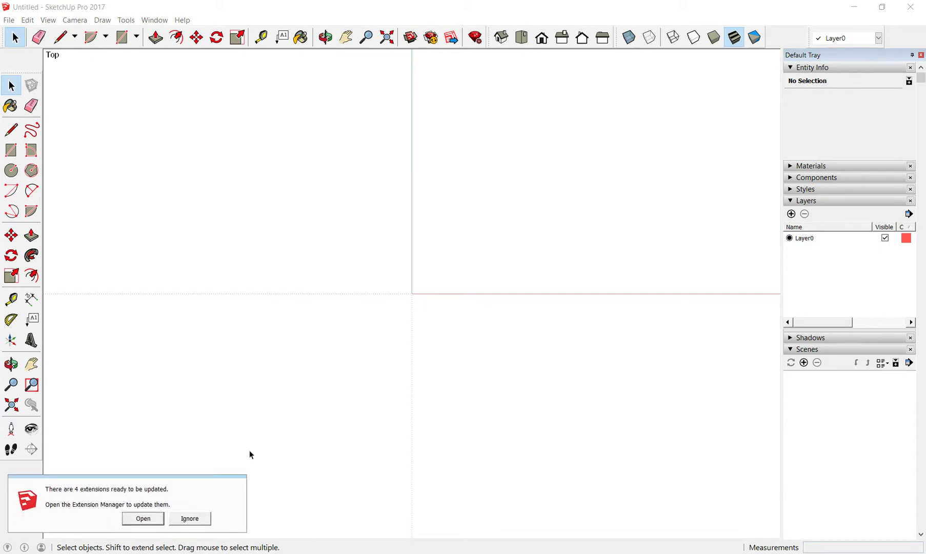
left_click(187, 520)
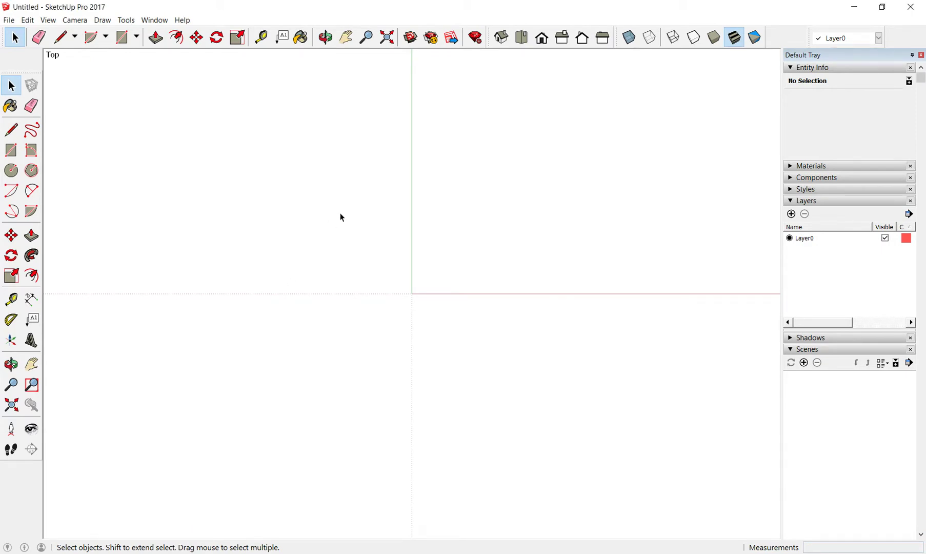
Import the ขยายห้องน้ำ.dwg bathroom drawing into the Untitled model.
left_click(9, 21)
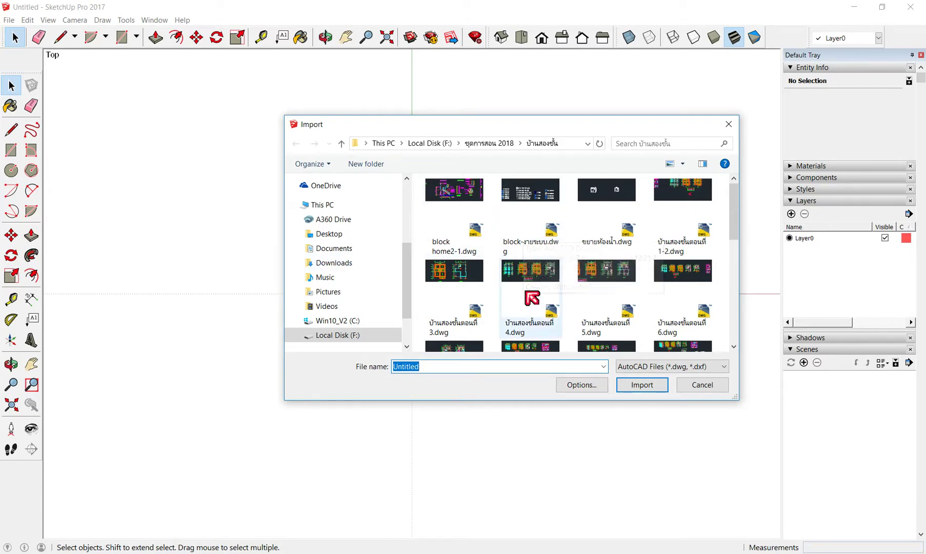
mouse_move(606, 271)
left_click(619, 222)
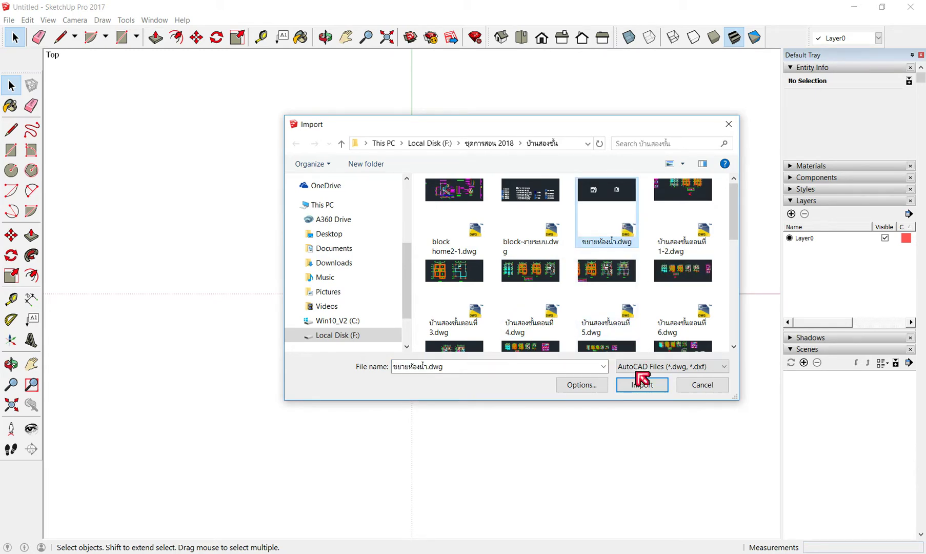
left_click(641, 385)
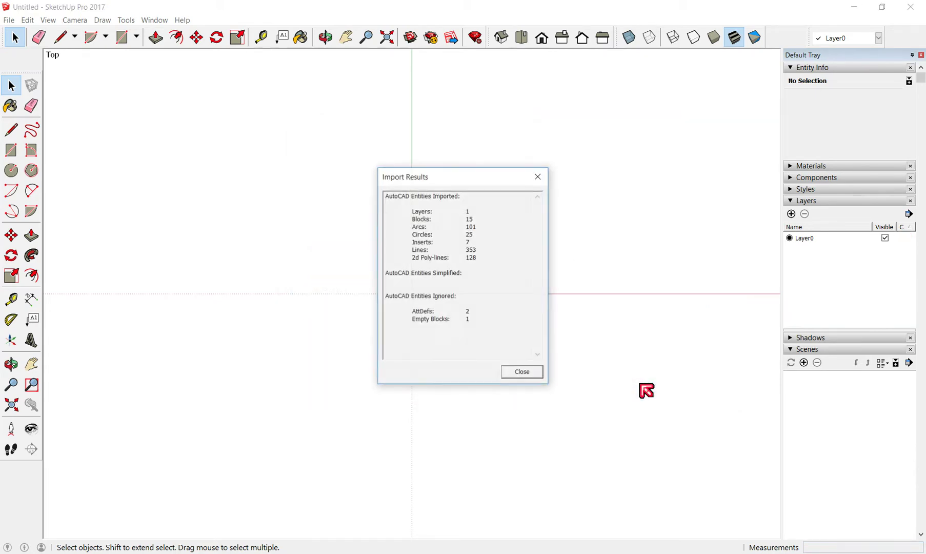
Close the Import Results summary to reveal the two plans beside the origin.
left_click(527, 371)
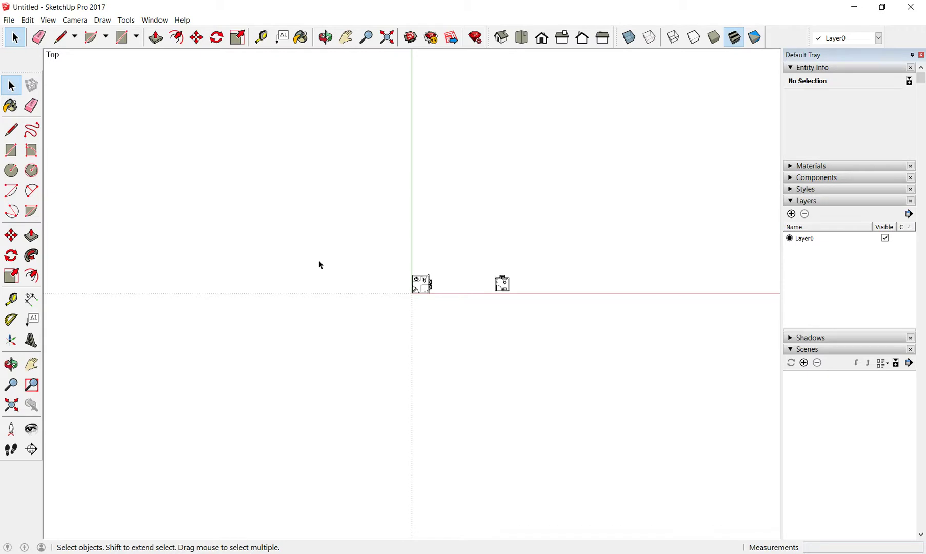
left_click(75, 20)
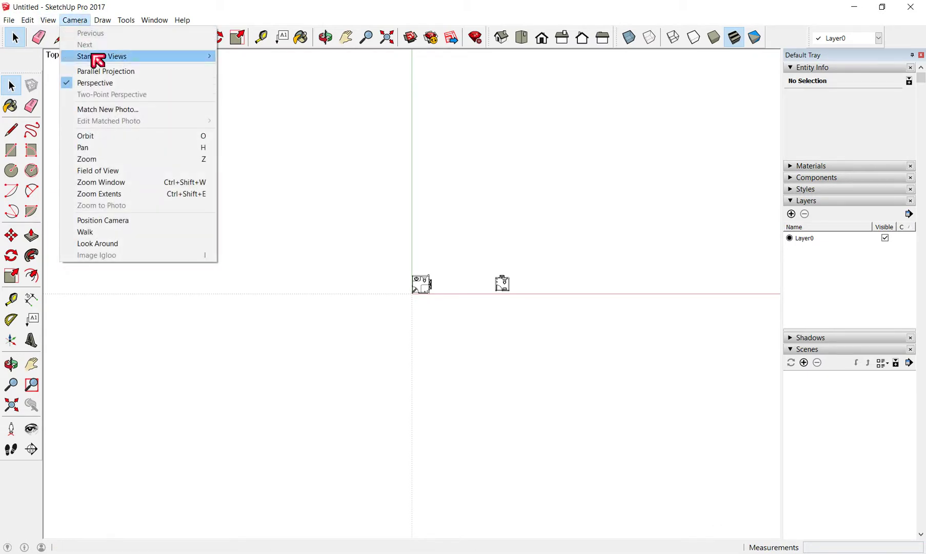
Switch the camera to Parallel Projection and view the imported plans in Iso.
left_click(95, 76)
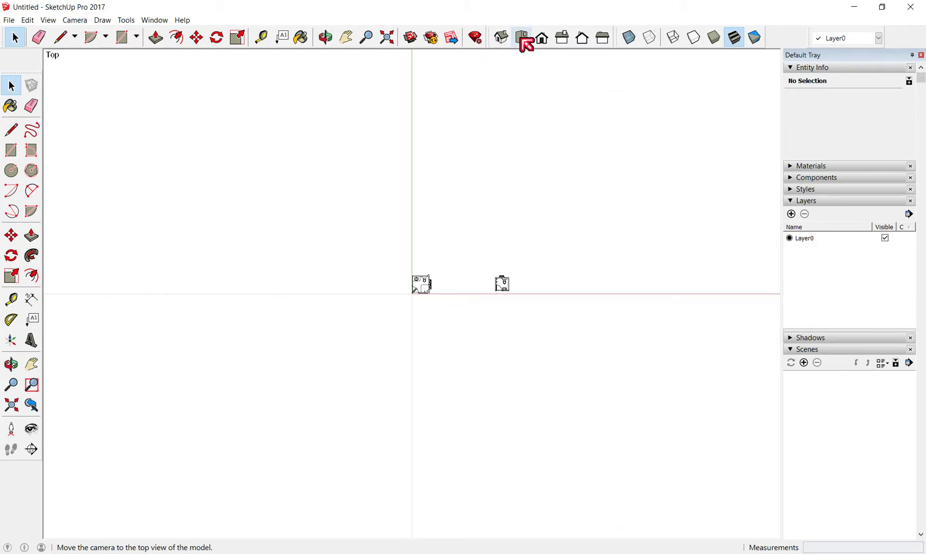
left_click(501, 37)
scroll(400, 297, "up", 1)
scroll(397, 290, "up", 4)
scroll(385, 270, "up", 2)
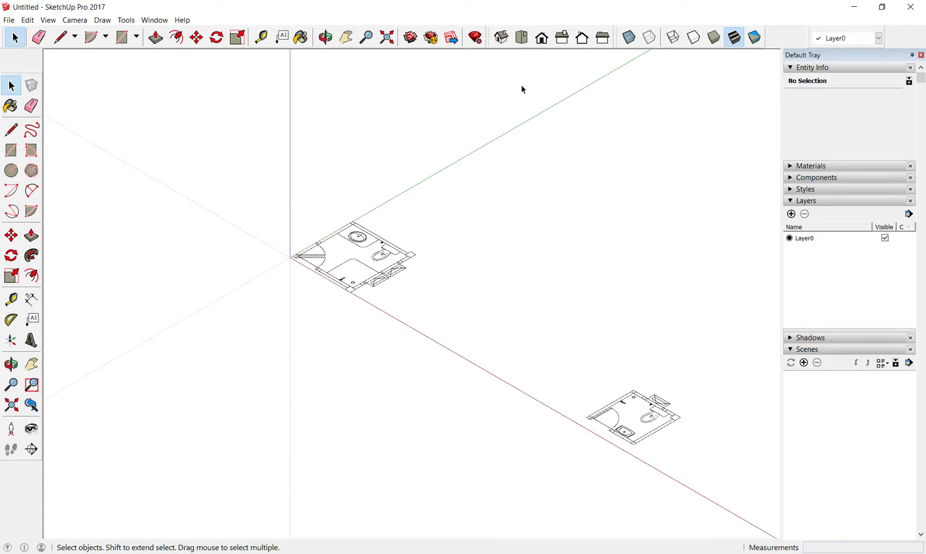
Return to Top view, zoom to inspect the plans, and window-select both.
left_click(521, 37)
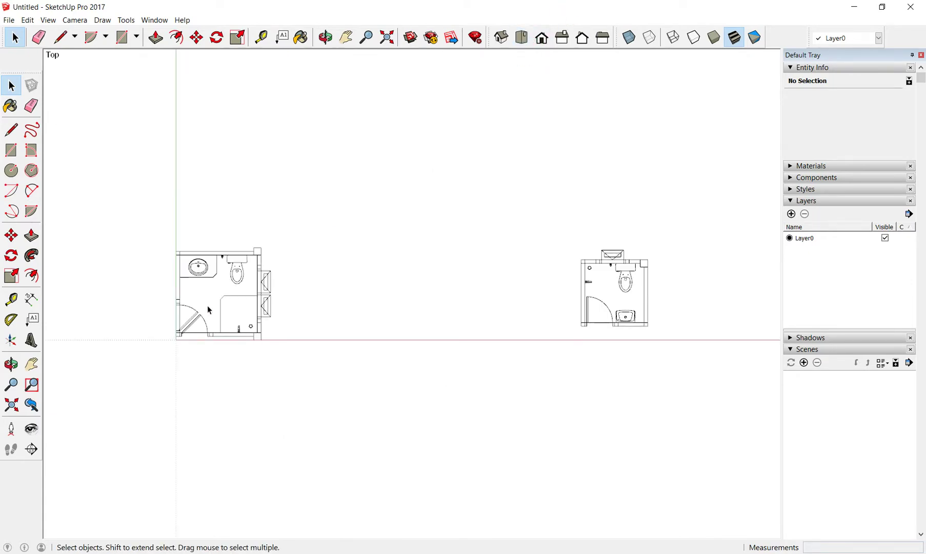
scroll(207, 303, "up", 2)
scroll(206, 297, "up", 1)
scroll(200, 304, "up", 1)
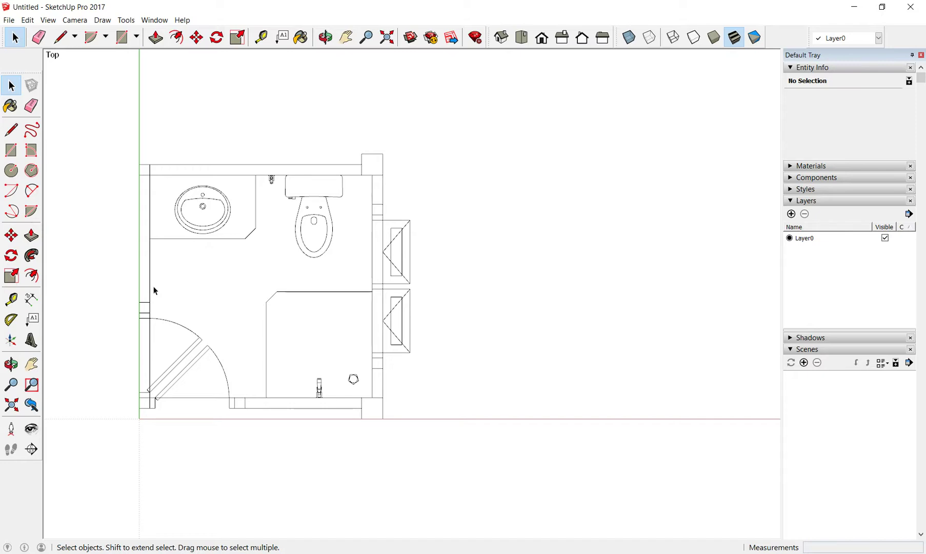
scroll(166, 260, "down", 1)
scroll(167, 259, "down", 1)
scroll(172, 263, "down", 1)
scroll(172, 264, "up", 2)
scroll(173, 264, "up", 1)
scroll(173, 264, "down", 1)
scroll(173, 264, "down", 1)
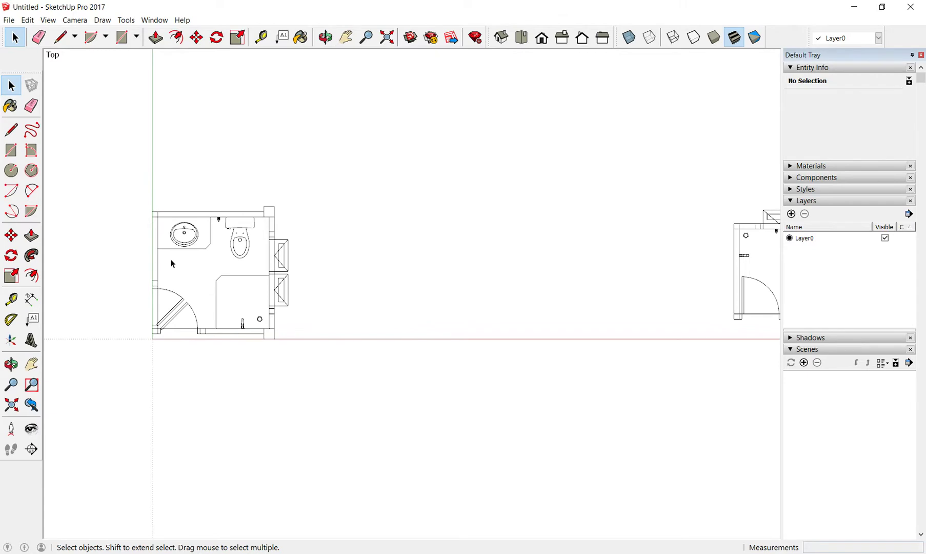
scroll(172, 264, "down", 1)
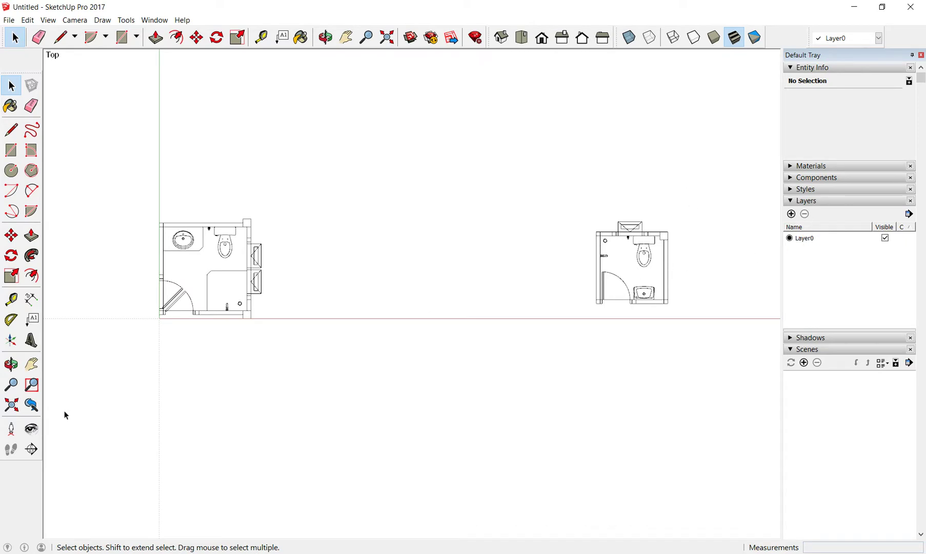
left_click_drag(114, 161, 732, 431)
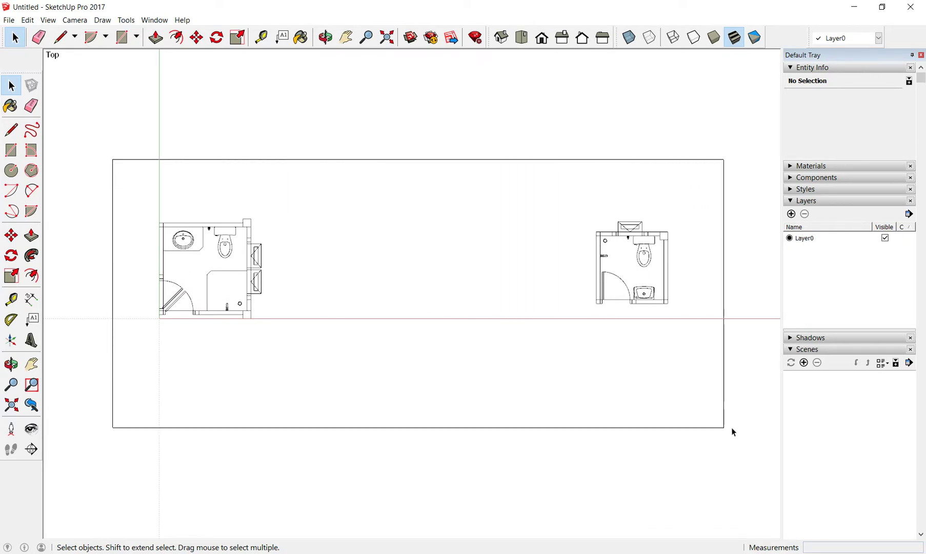
Click individual edges of the right plan, then clear the selection.
left_click(689, 268)
left_click(665, 258)
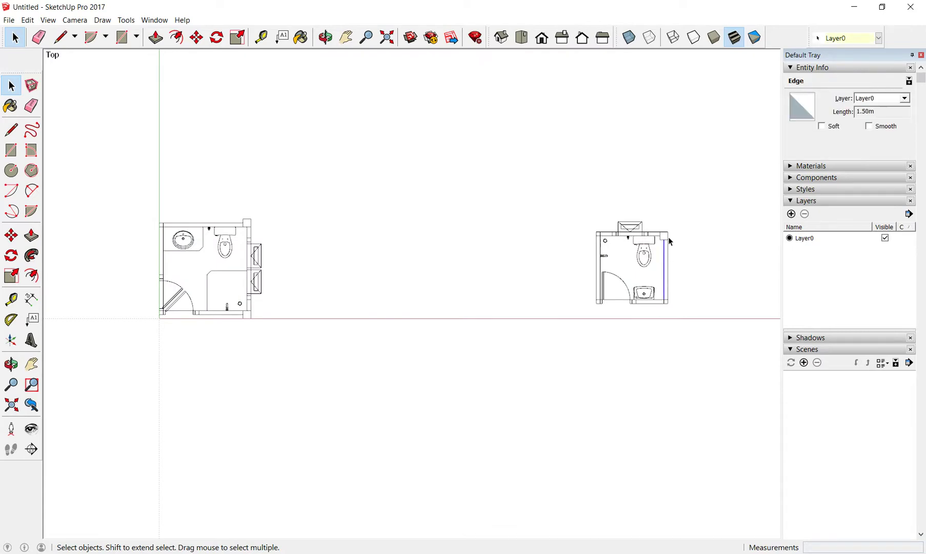
left_click(658, 234)
left_click(589, 363)
scroll(446, 306, "down", 2)
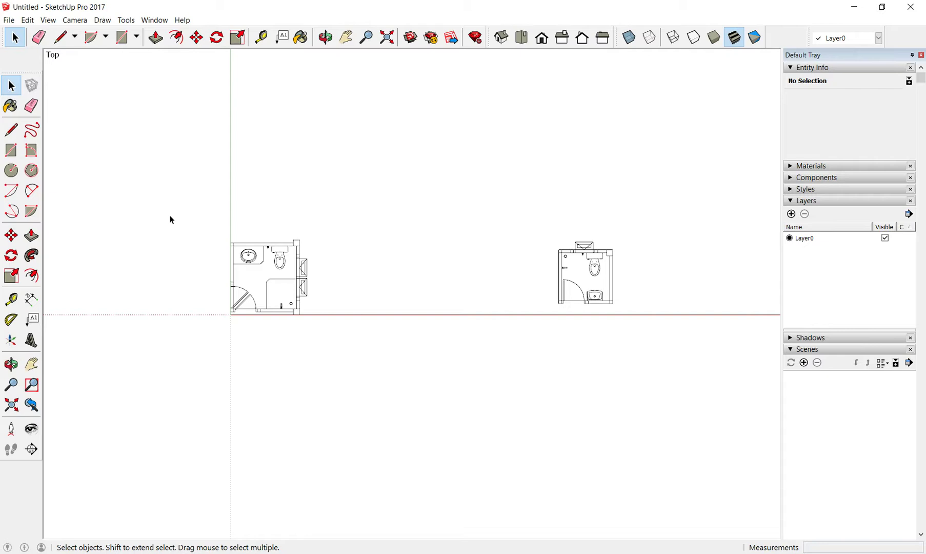
Window-select all edges of both plans, Make Group, and check it from a tilted view.
left_click_drag(169, 204, 690, 402)
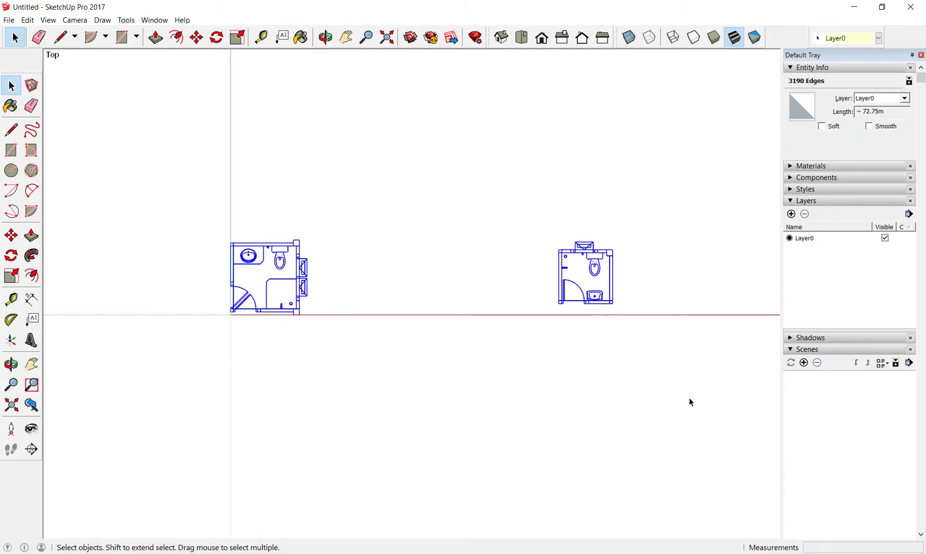
right_click(602, 301)
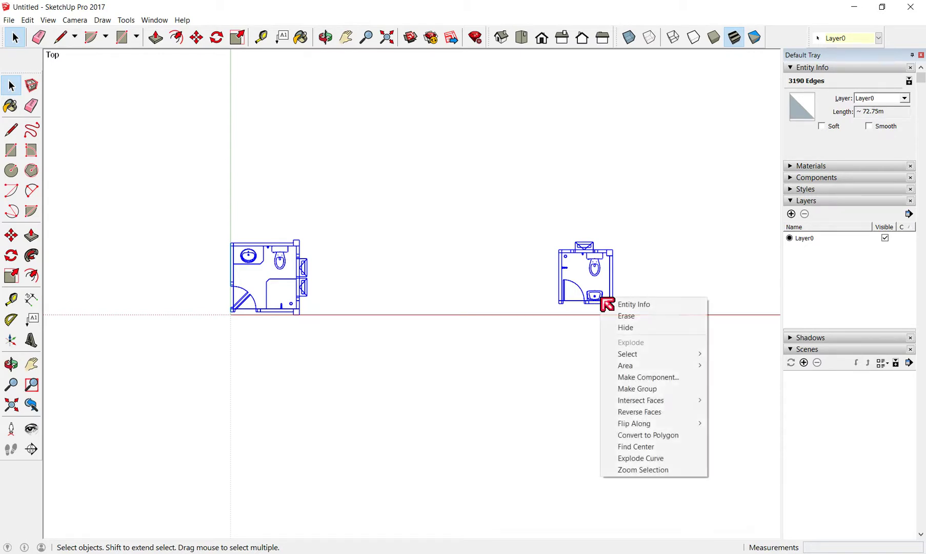
left_click(642, 389)
left_click(465, 314)
left_click(614, 280)
left_click(724, 274)
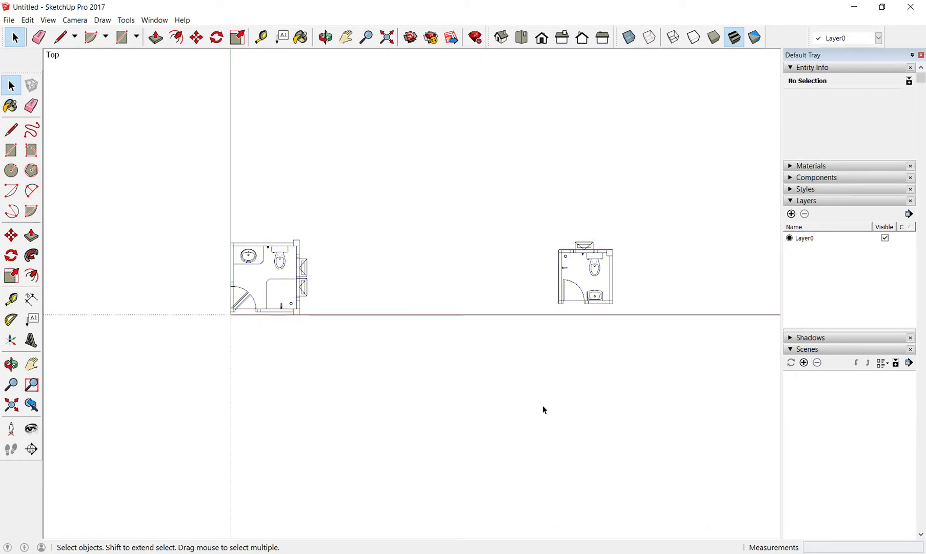
middle_click_drag(543, 408, 268, 223)
Zoom in and out on the grouped bathroom plan to inspect it in 3D.
scroll(308, 220, "up", 3)
scroll(316, 247, "up", 2)
scroll(317, 246, "down", 4)
scroll(319, 249, "down", 3)
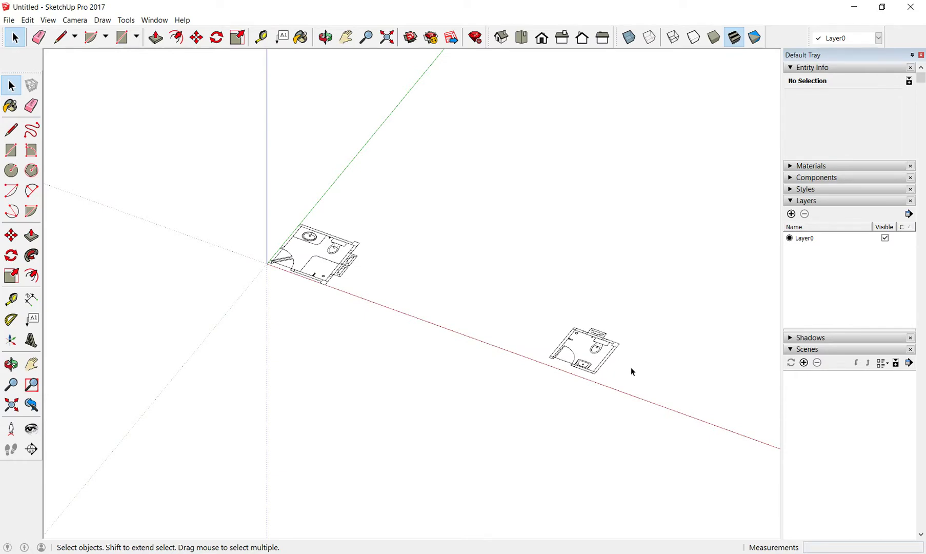
scroll(631, 349, "up", 2)
scroll(631, 348, "down", 2)
scroll(279, 211, "up", 1)
scroll(279, 211, "up", 2)
scroll(302, 210, "up", 1)
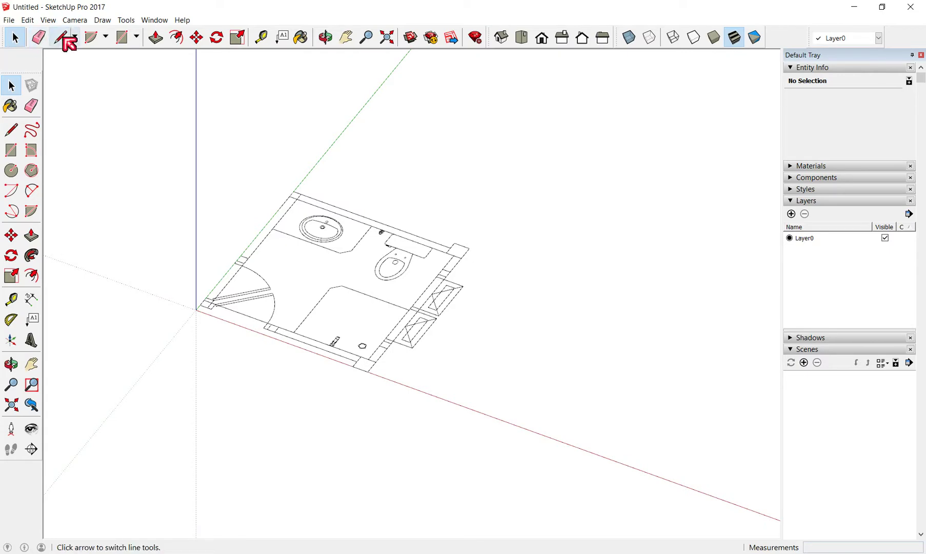
Pick Rectangle from the Shapes dropdown, then activate the Rotate tool.
left_click(136, 36)
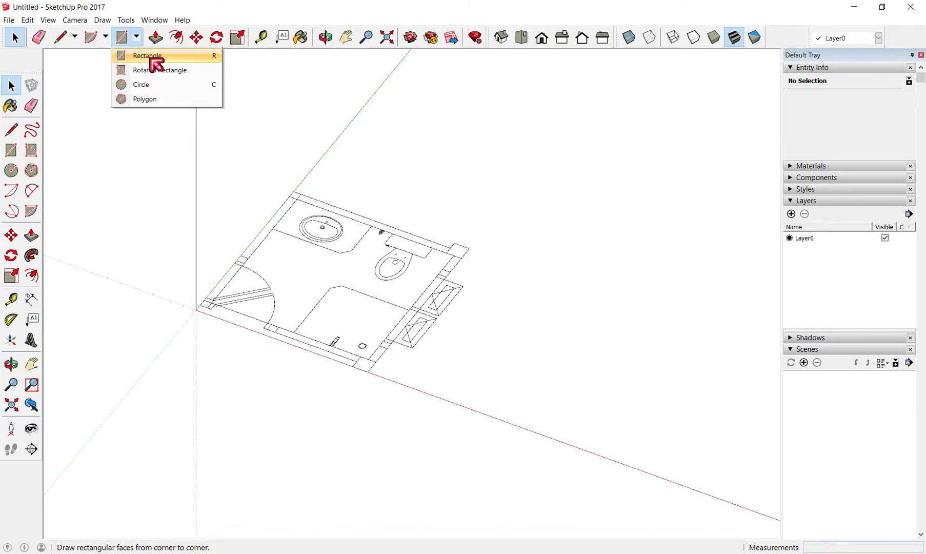
left_click(151, 58)
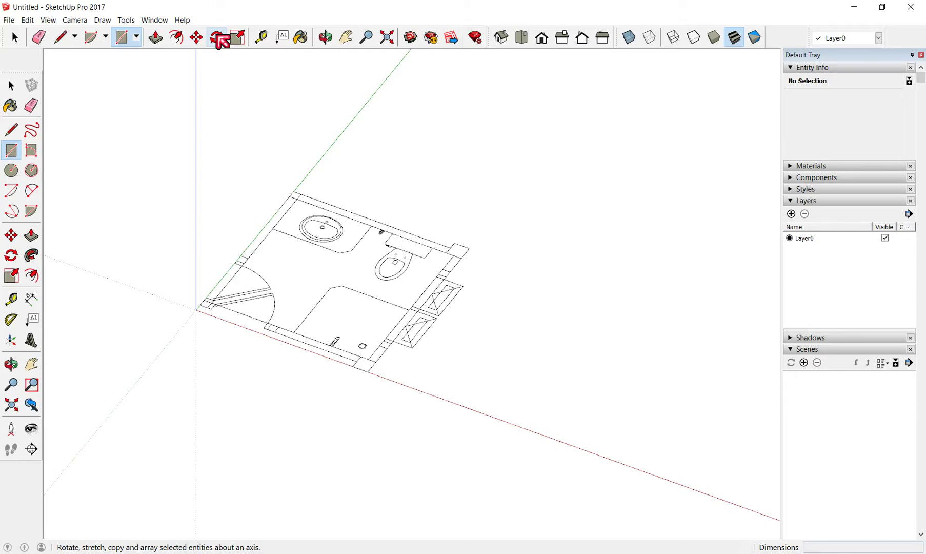
left_click(220, 39)
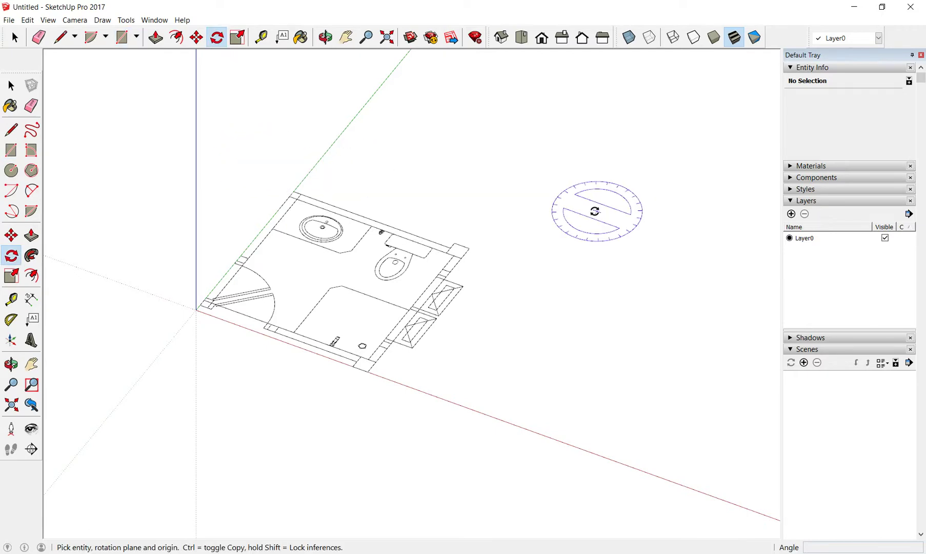
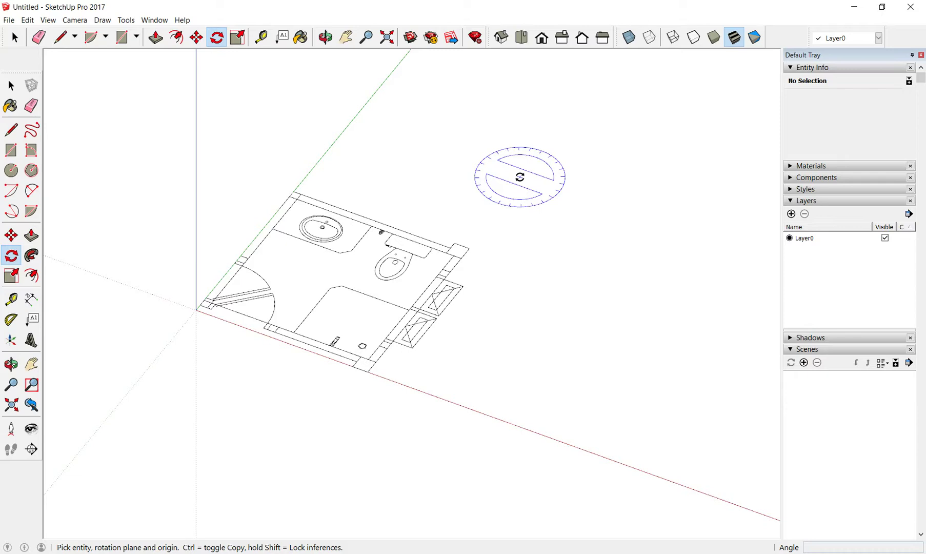
Toggle the Rotate protractor lock between the green and red axis planes, ending on red.
key("Left")
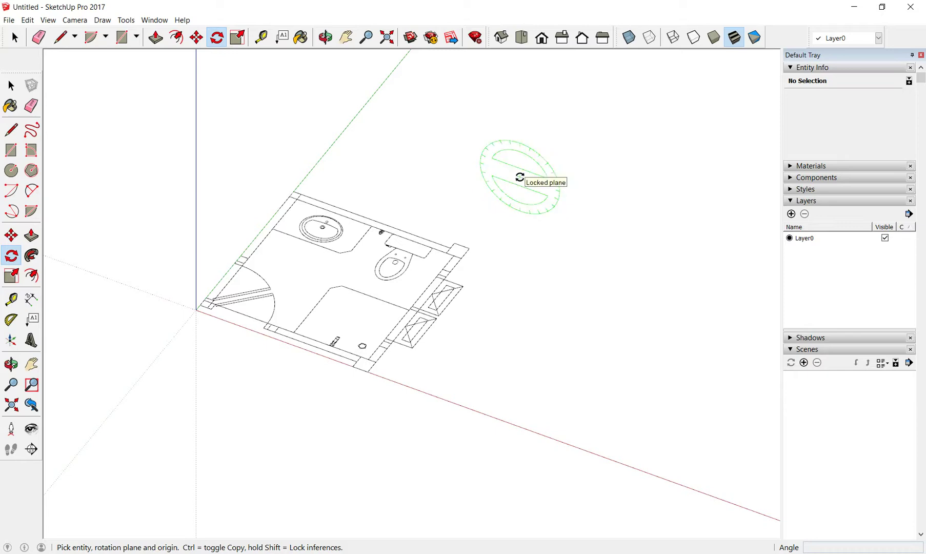
scroll(504, 181, "up", 1)
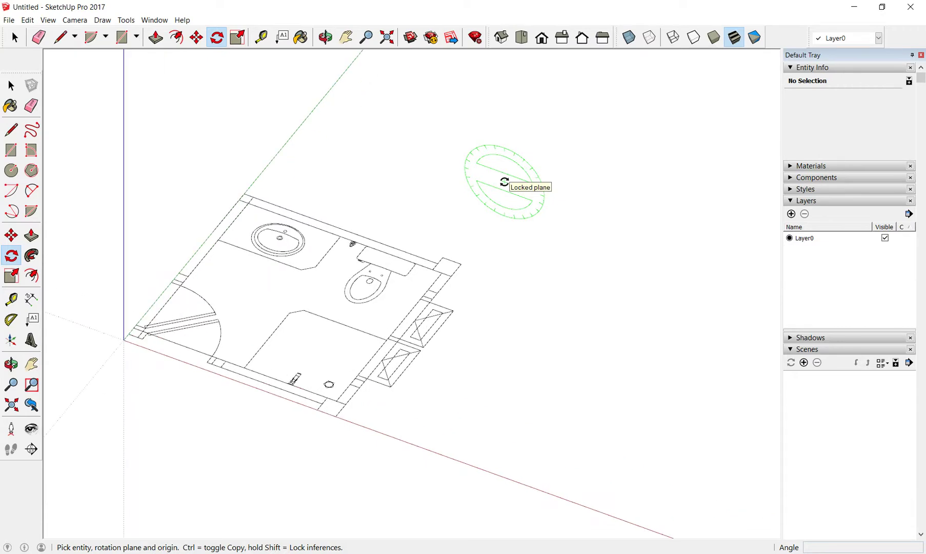
scroll(500, 190, "up", 2)
scroll(494, 185, "down", 1)
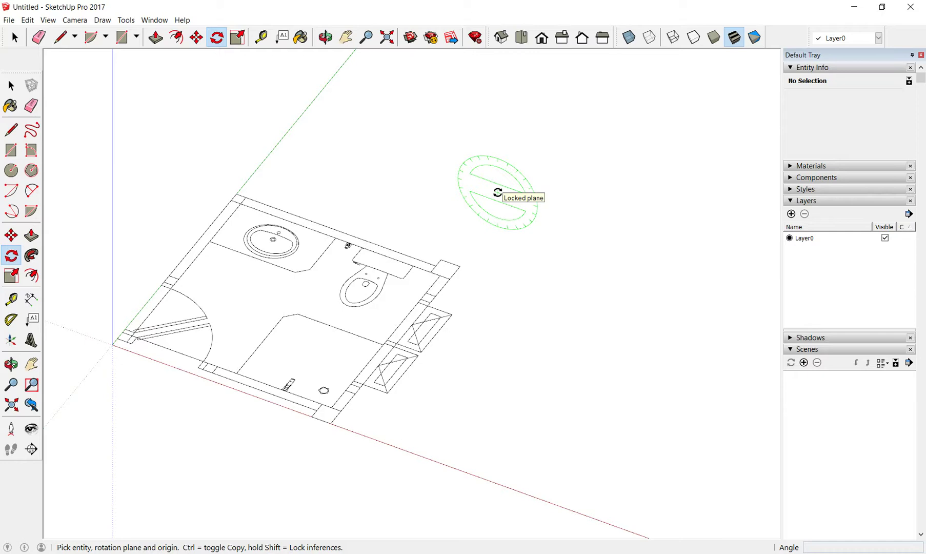
key("Right")
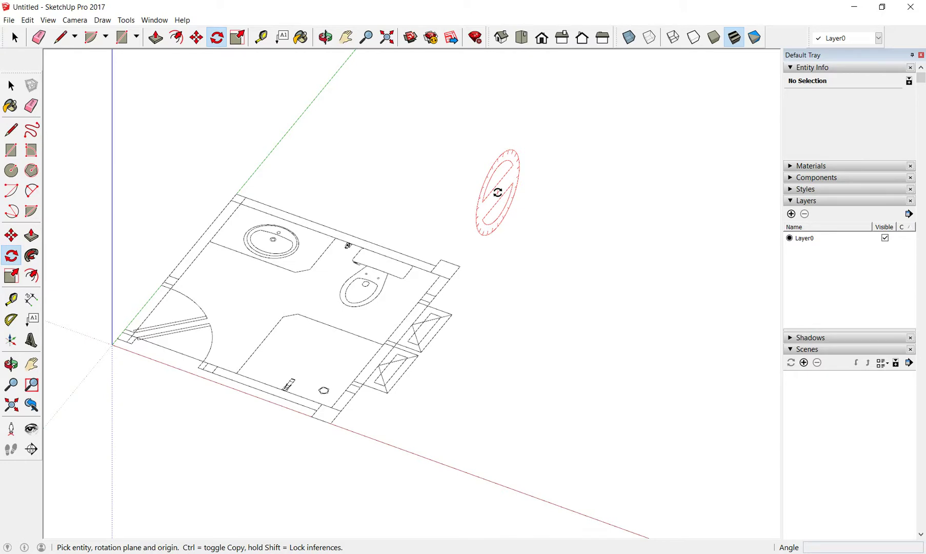
key("Left")
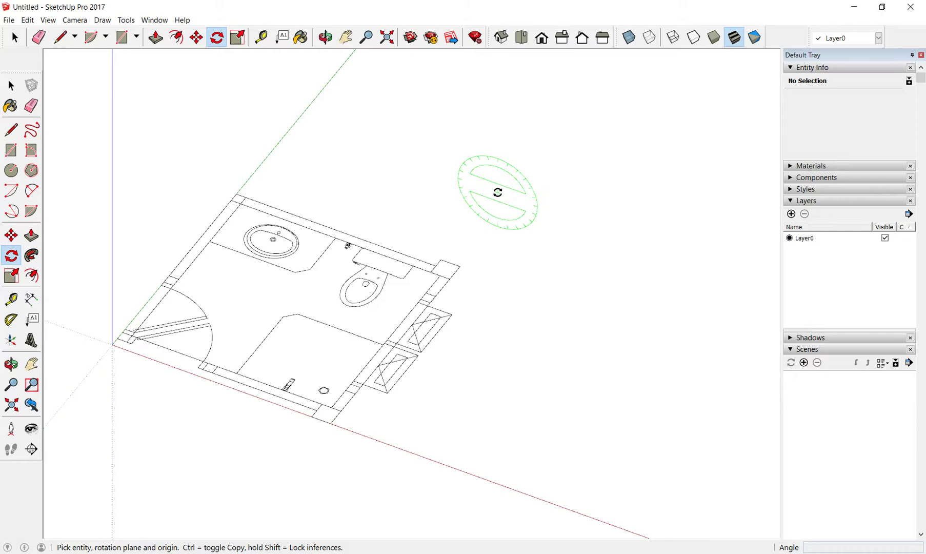
key("Right")
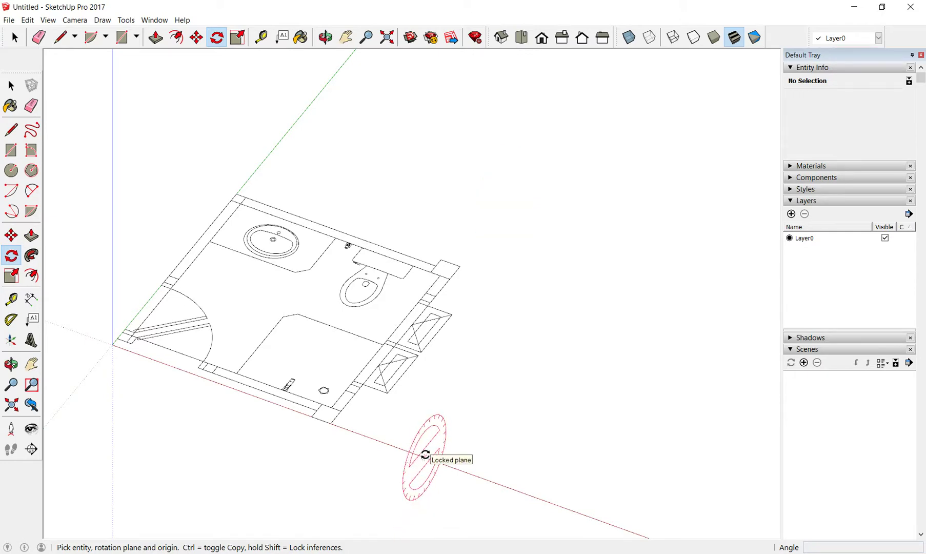
Lock the rotation plane to the blue axis, then toggle the lock off.
key("Up")
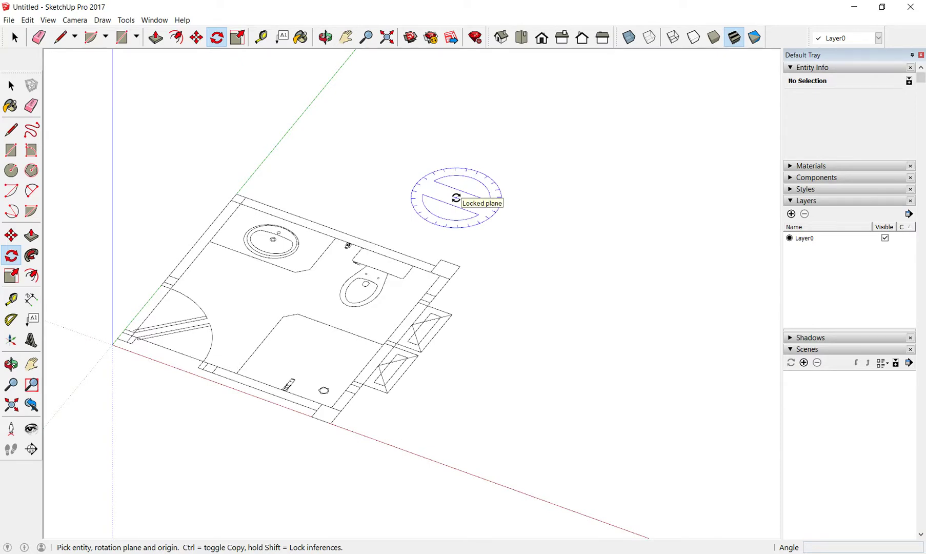
key("Up")
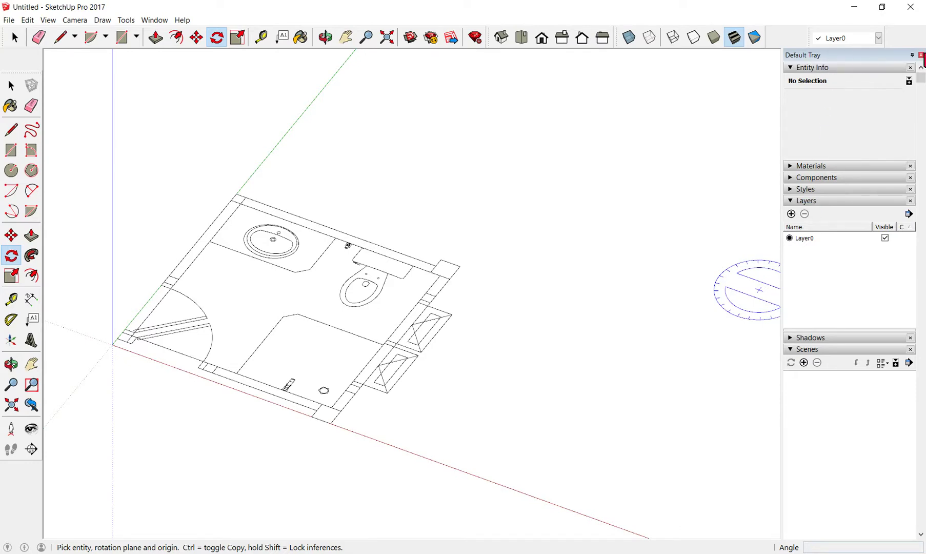
Hide the Default Tray and close the incoming chat window.
left_click(922, 55)
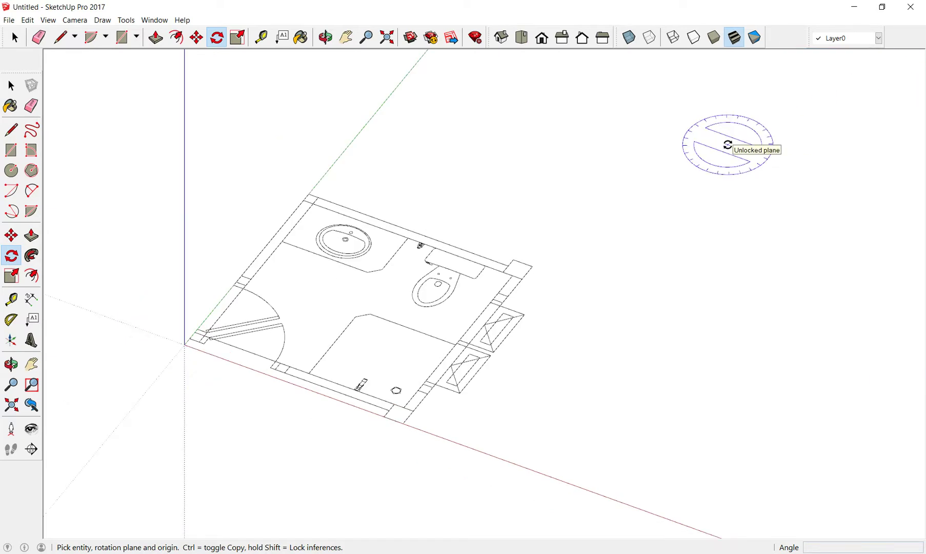
left_click(159, 21)
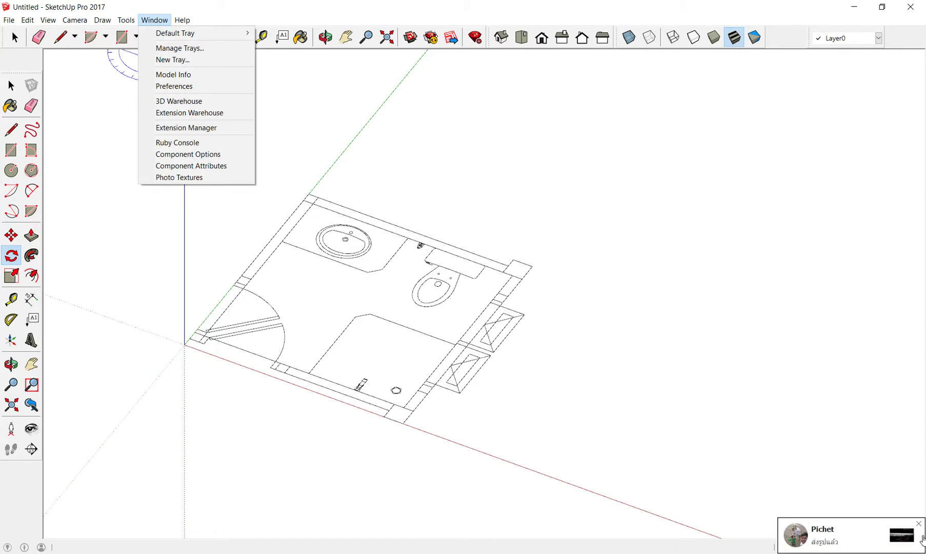
left_click(918, 524)
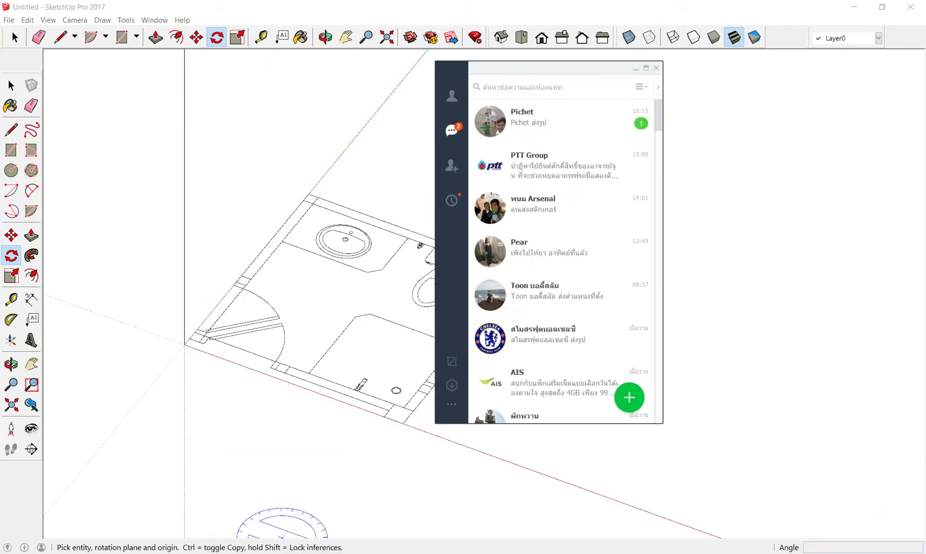
left_click(656, 68)
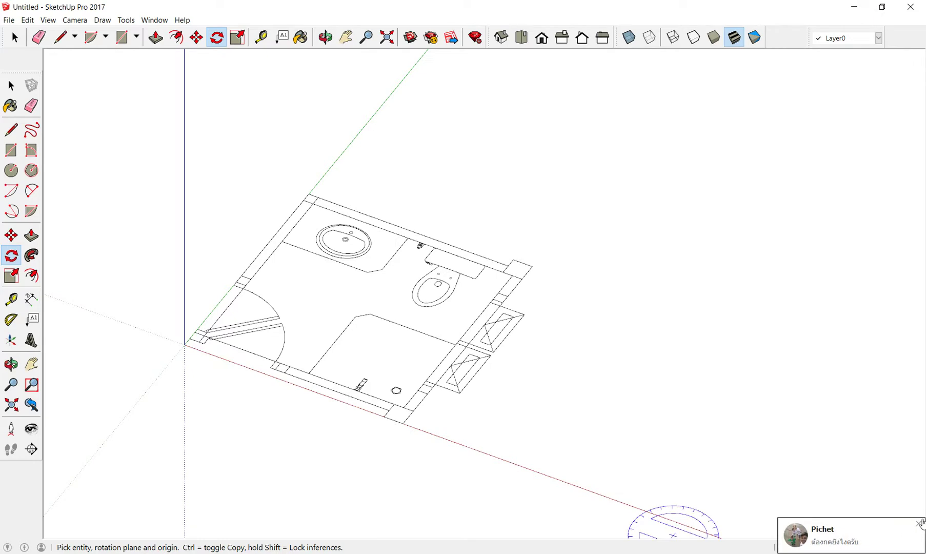
Dismiss the second chat notification and minimize the SketchUp window.
left_click(920, 523)
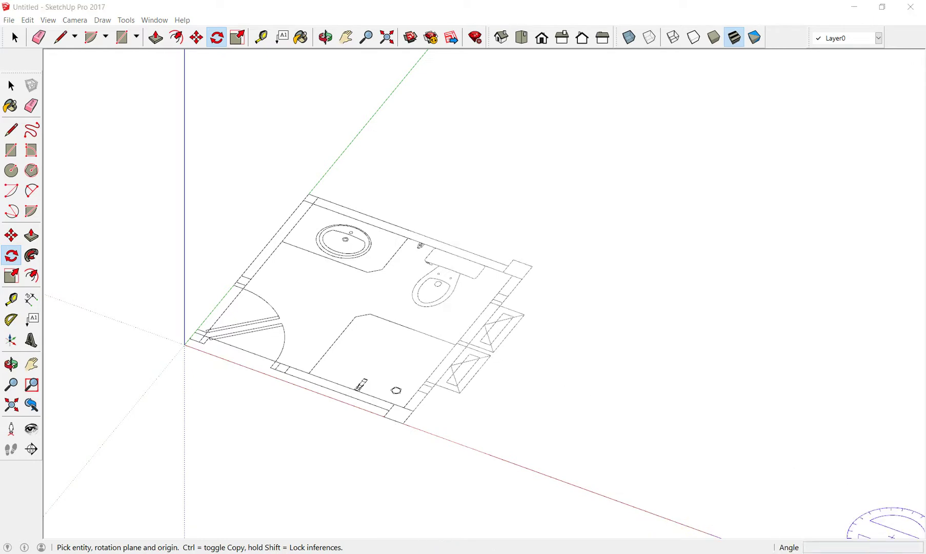
left_click(651, 68)
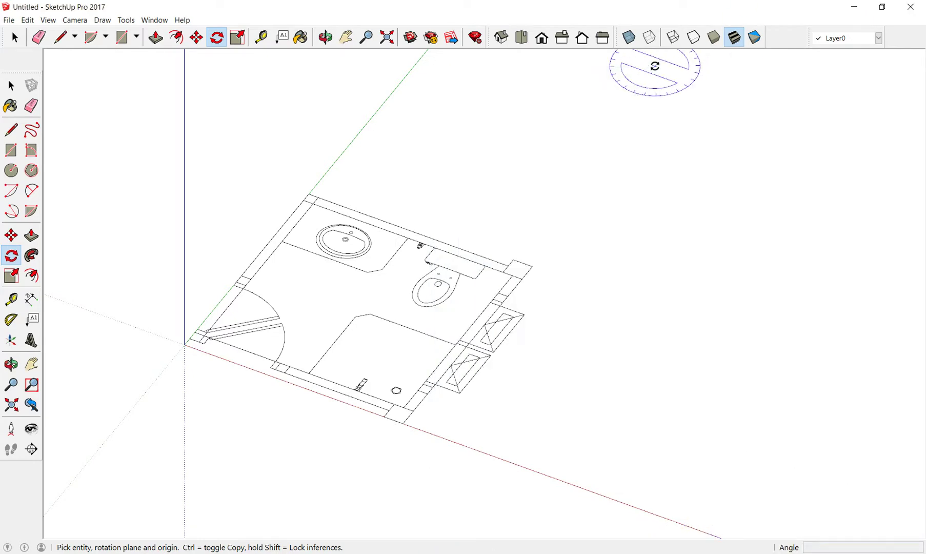
left_click(854, 7)
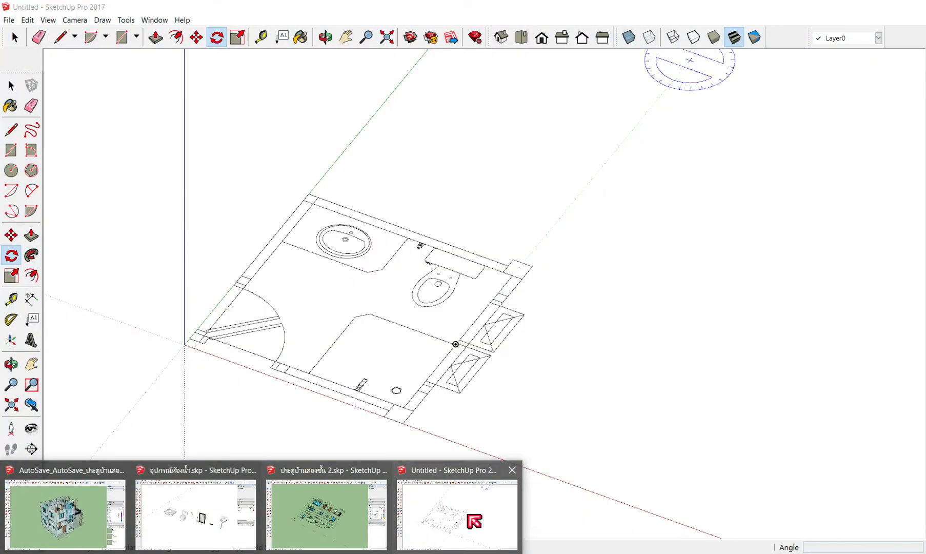
Bring the Untitled bathroom model back to the front from its taskbar thumbnail.
left_click(474, 521)
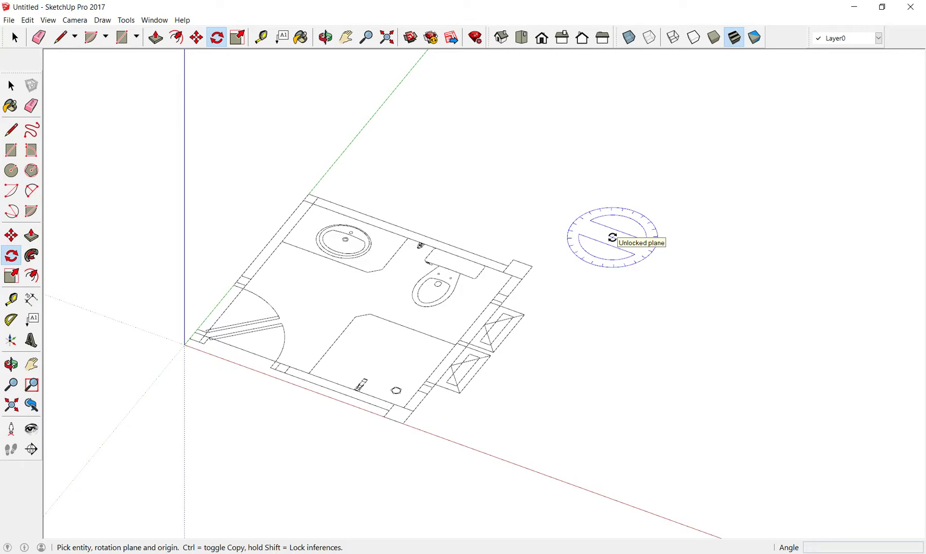
Remove Scenes from the Default Tray and show the tray again with Instructor.
scroll(407, 200, "down", 2)
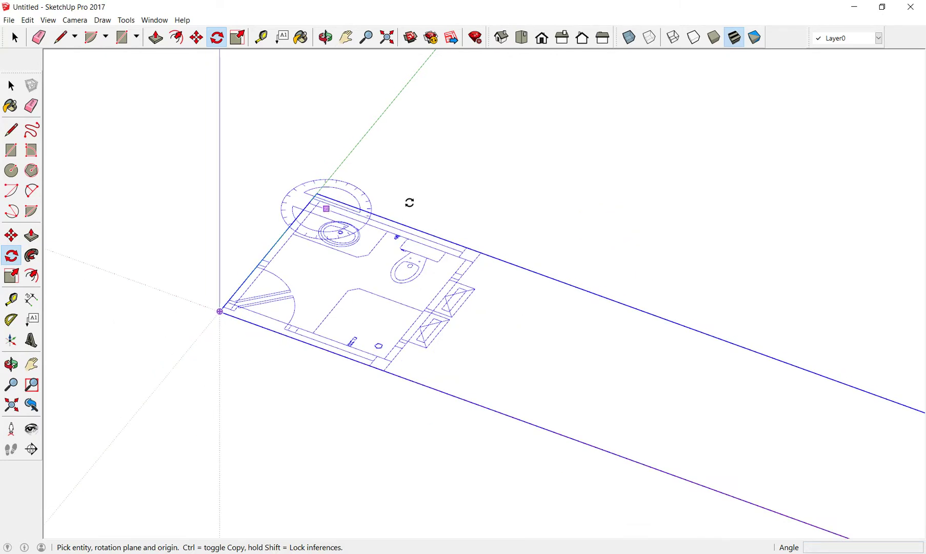
left_click(162, 21)
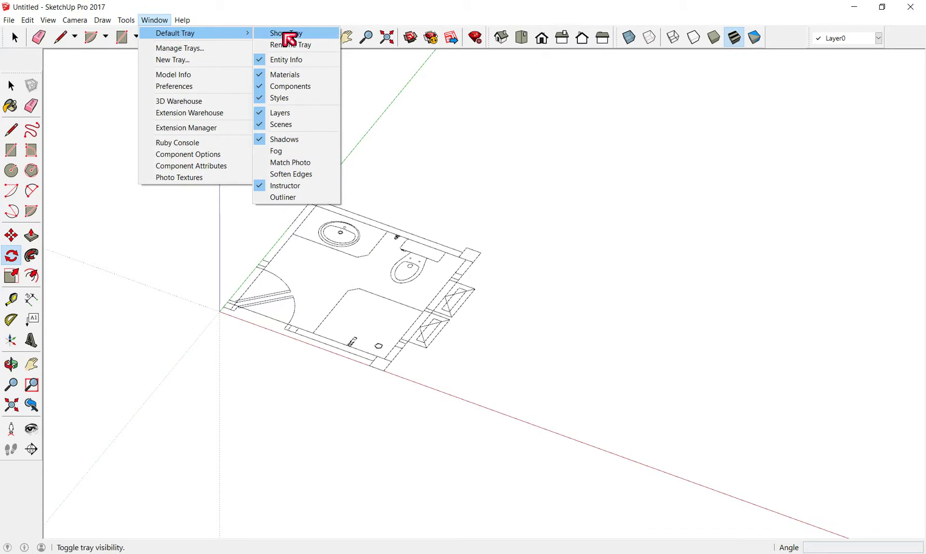
left_click(266, 124)
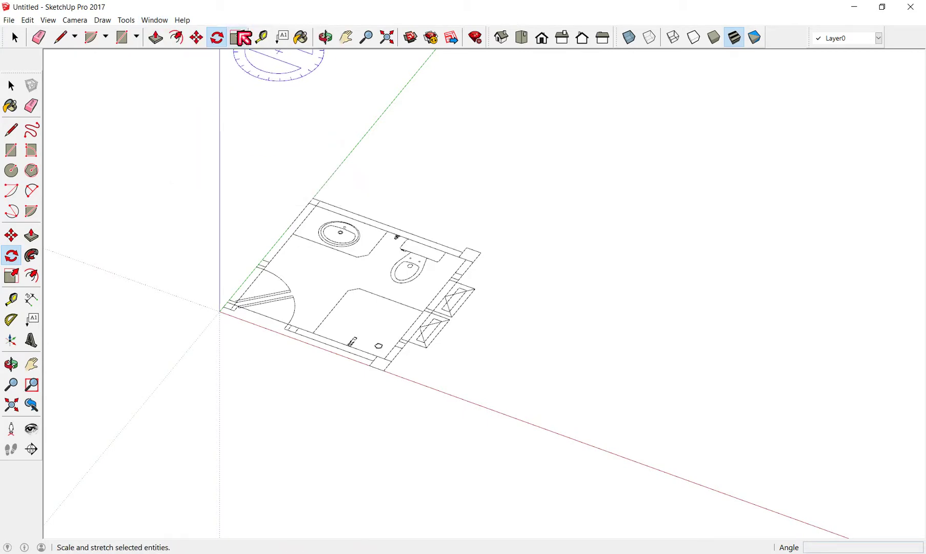
left_click(155, 20)
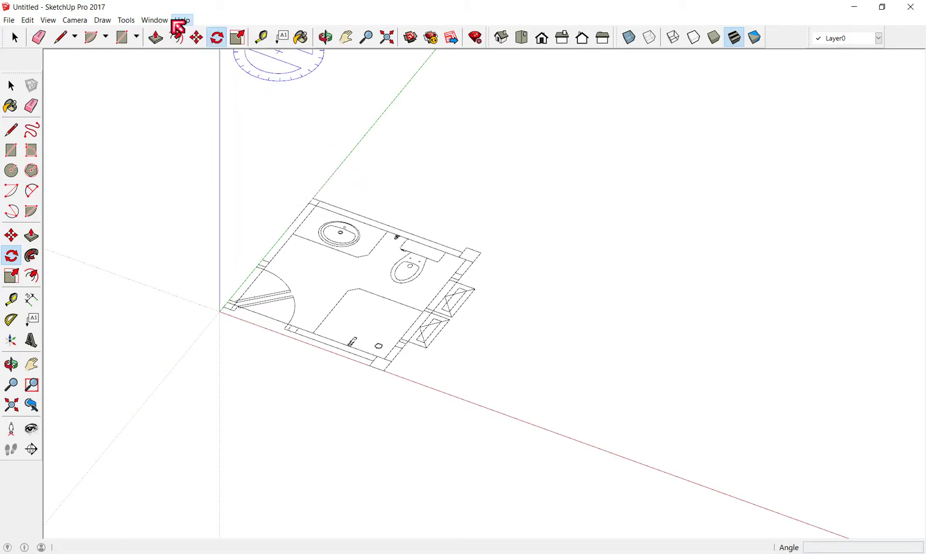
mouse_move(175, 33)
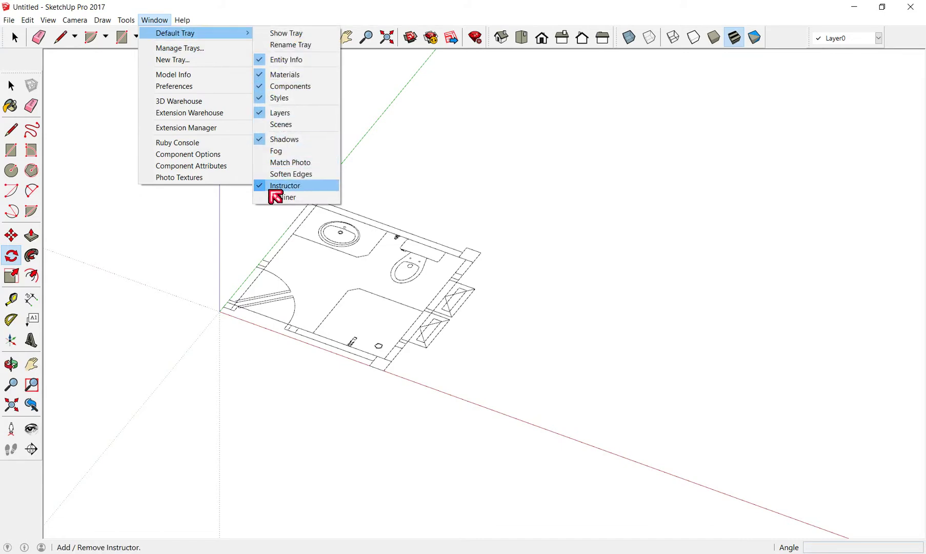
left_click(285, 33)
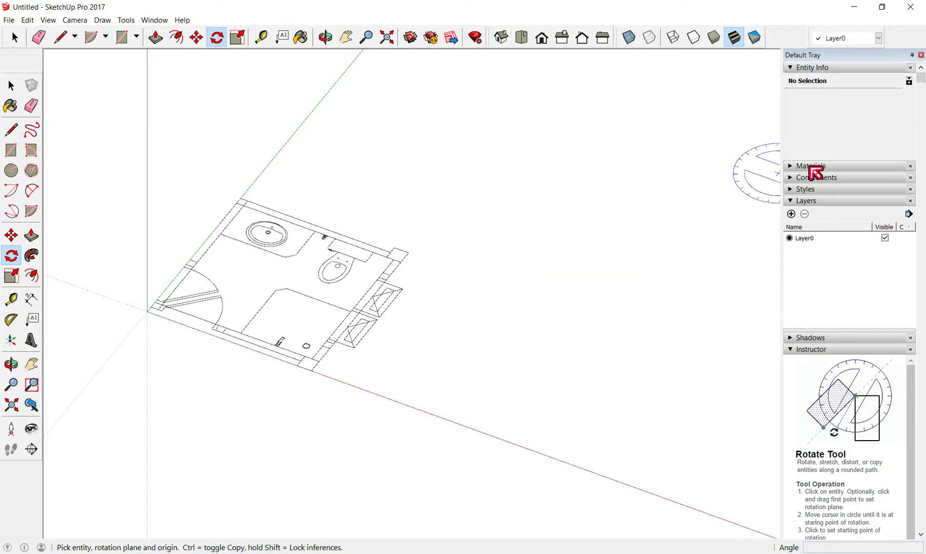
Add a new layer and name it 'ผนังห้องน้ำ 1-1'.
left_click(791, 214)
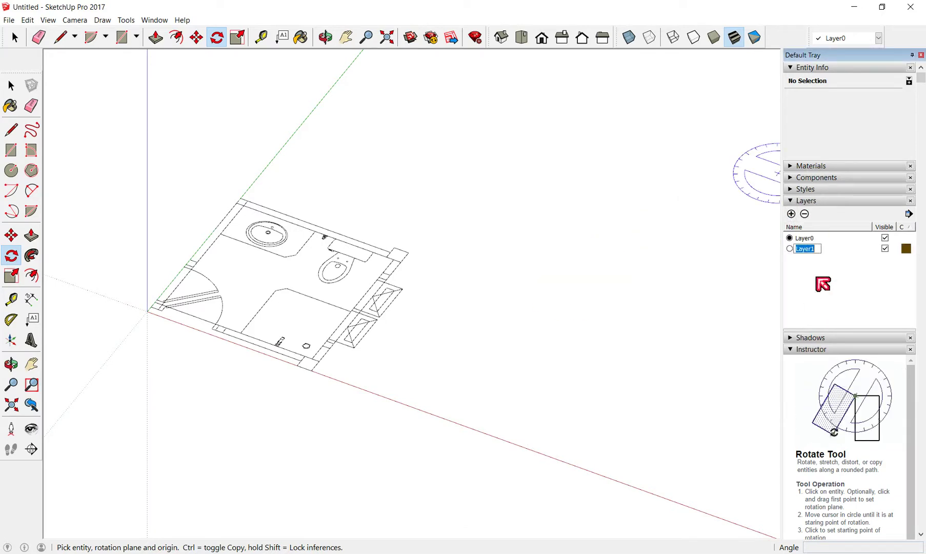
key("BackSpace")
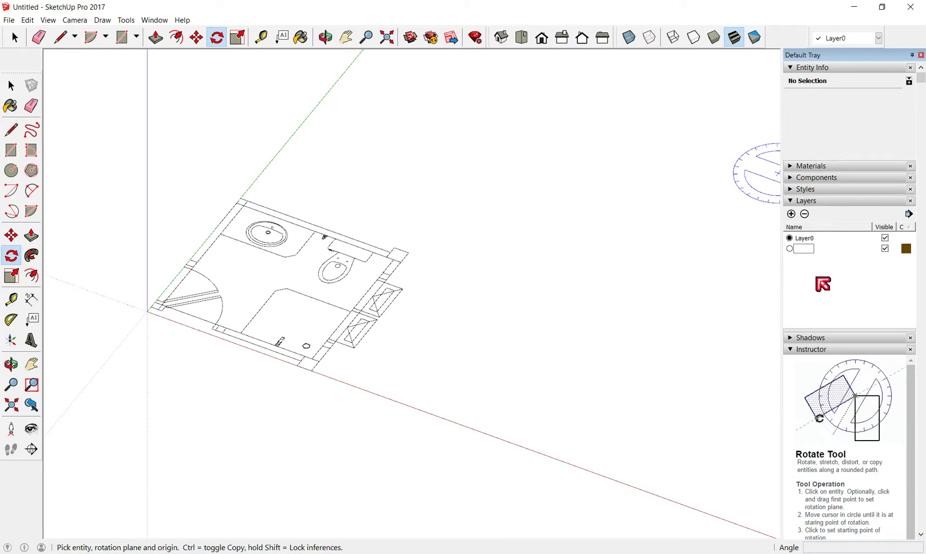
type("z")
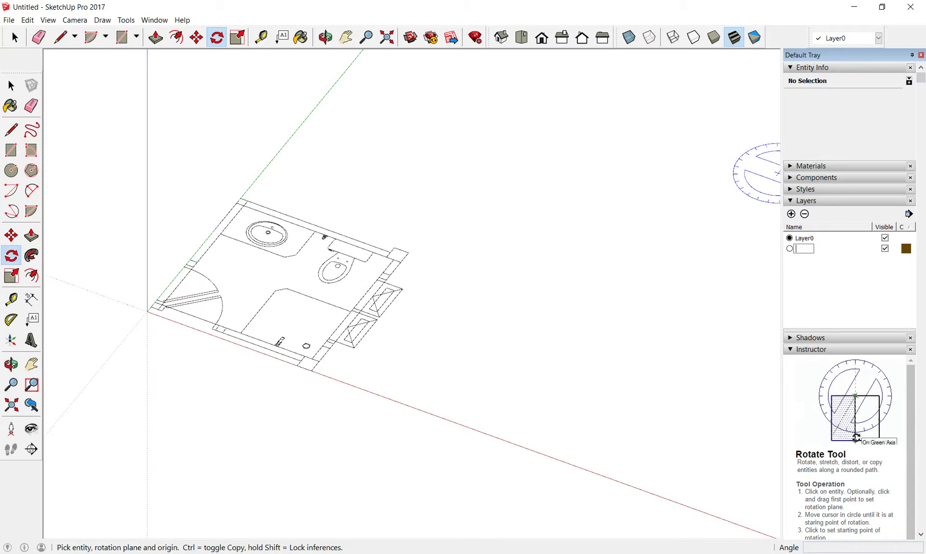
type("wc")
type("ง")
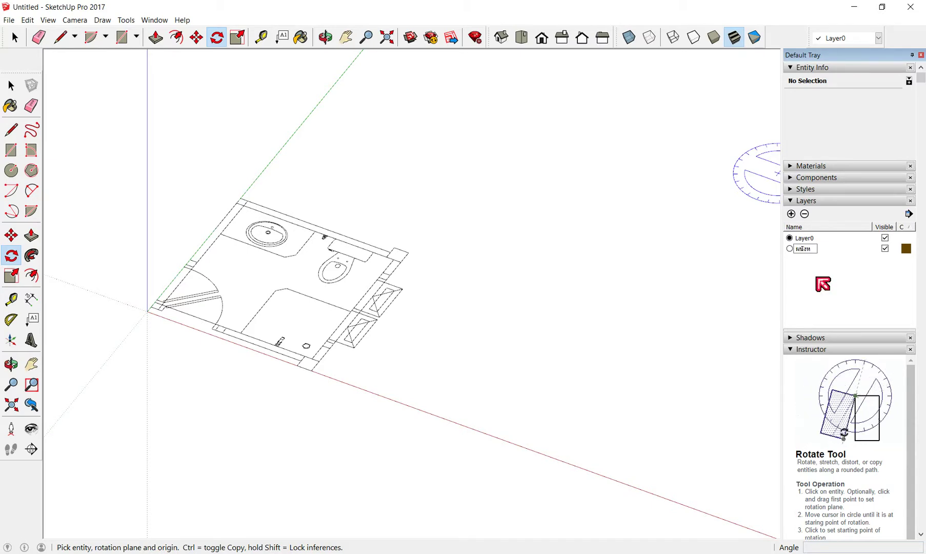
type("้")
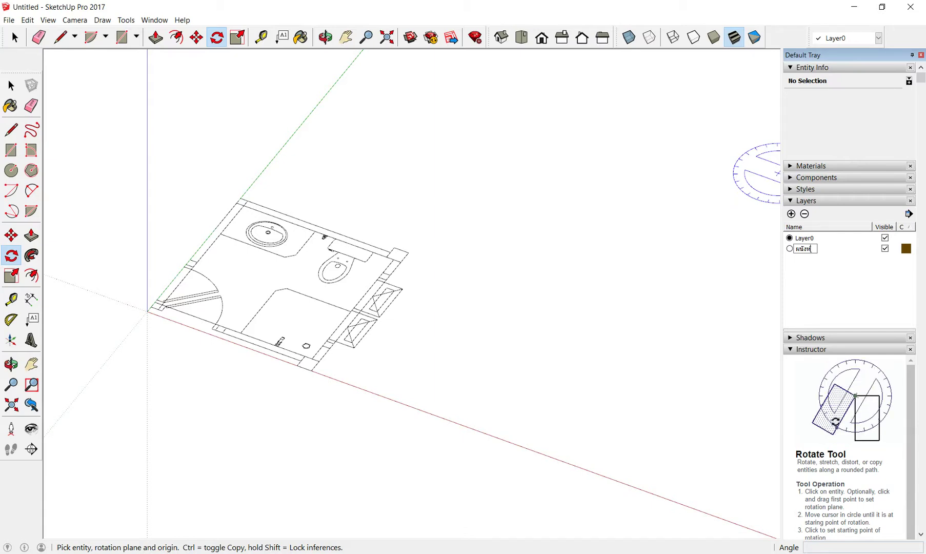
type("องน้ำ 1-")
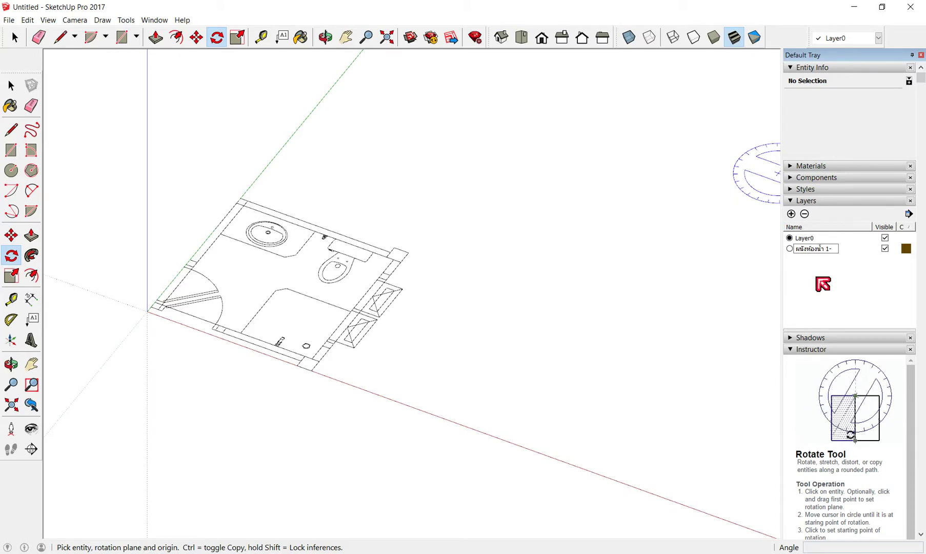
type("1")
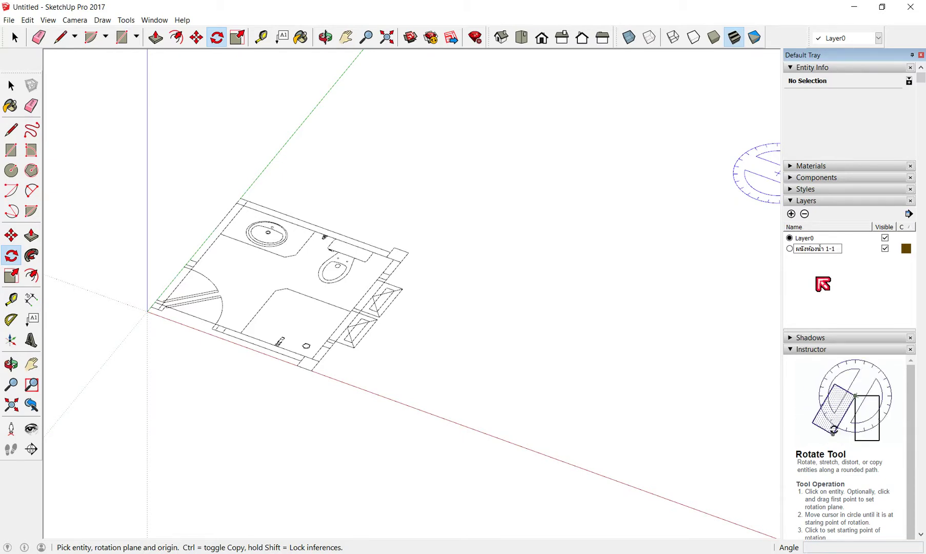
key("Return")
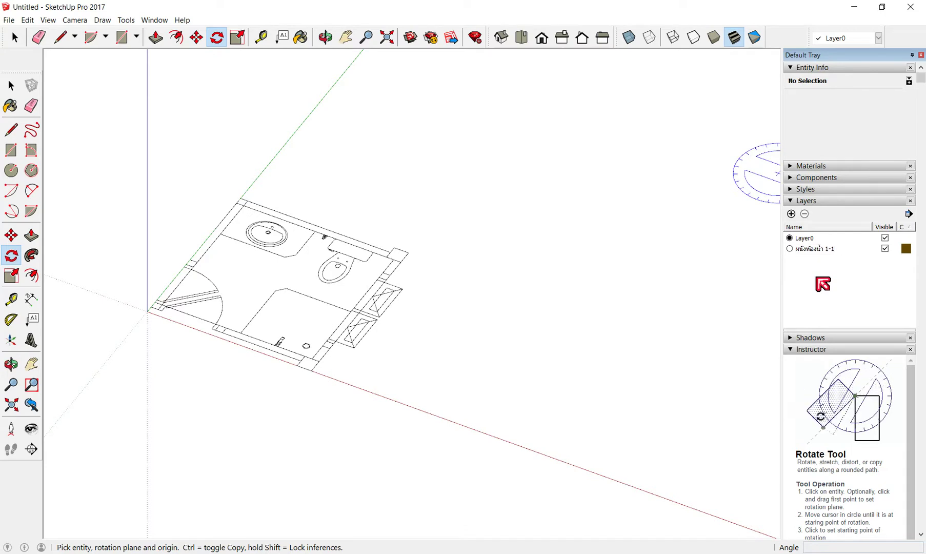
Add three wall layers named 'ผนังห้องน้ำ1-2', 'ผนังห้องน้ำ1-3' and 'ผนังห้องน้ำ1-4'.
left_click(791, 213)
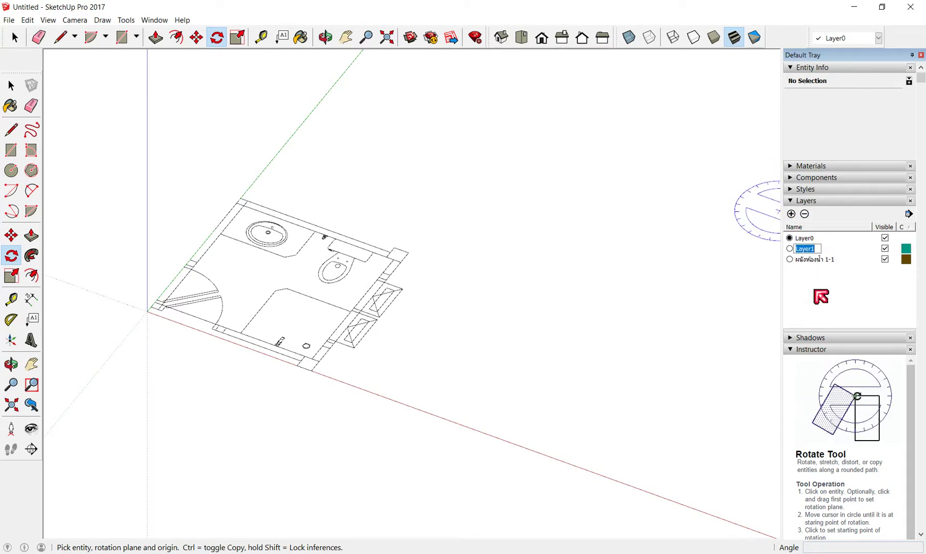
type("ผนั")
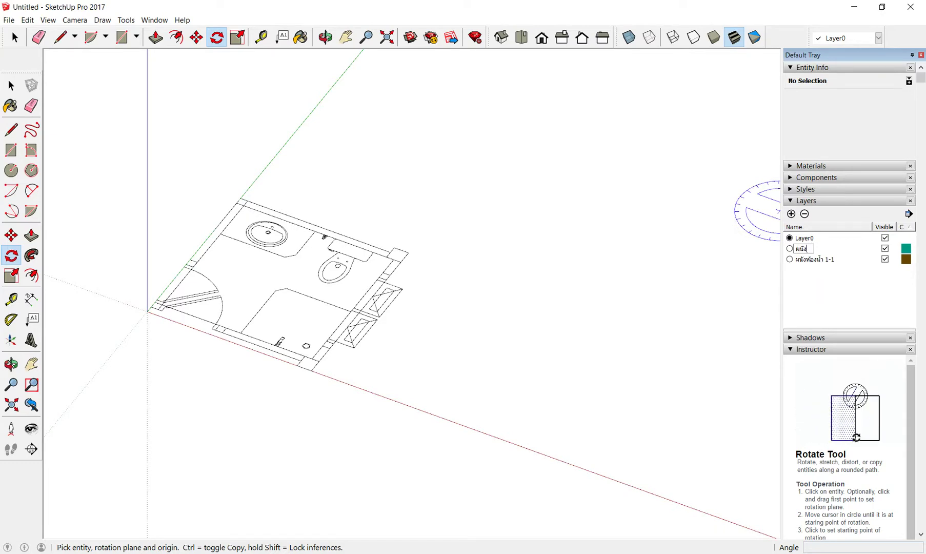
type("งห้อง")
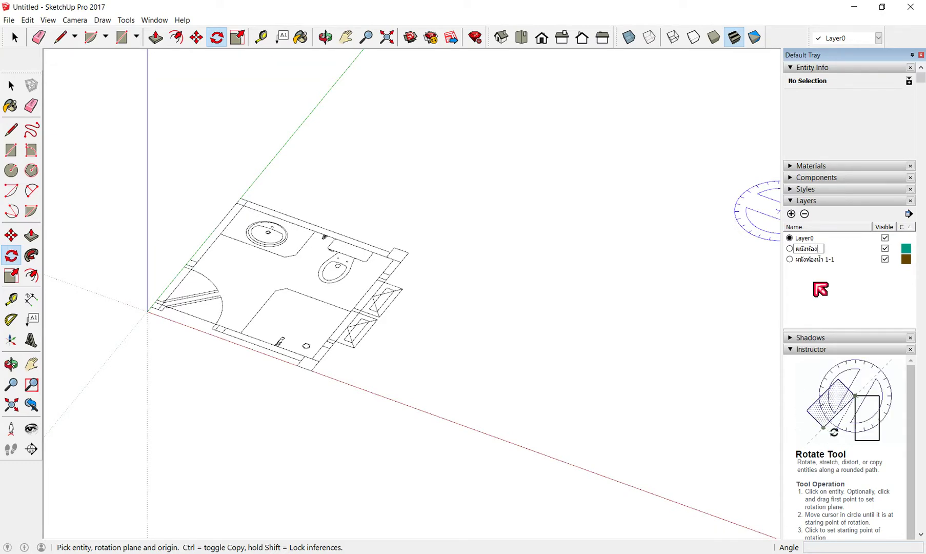
type("น้ำ1-2")
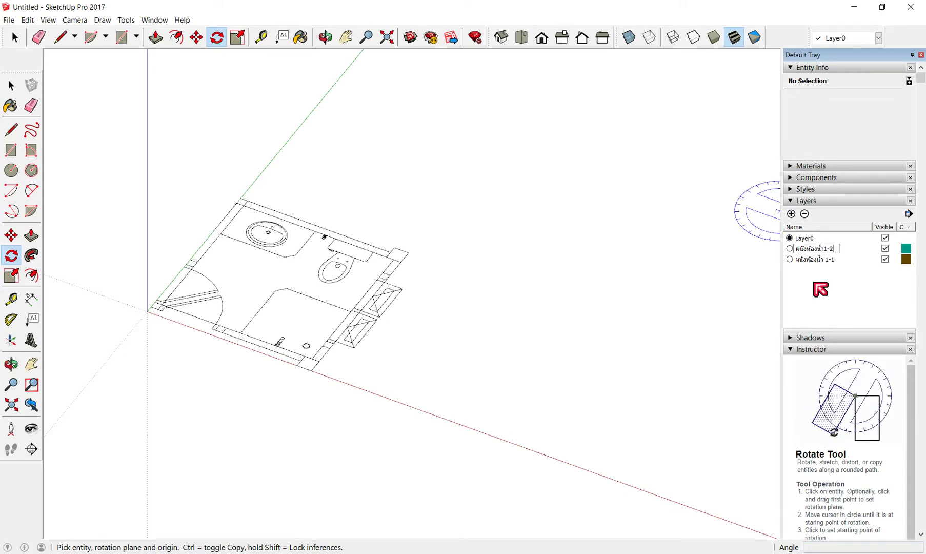
left_click(792, 214)
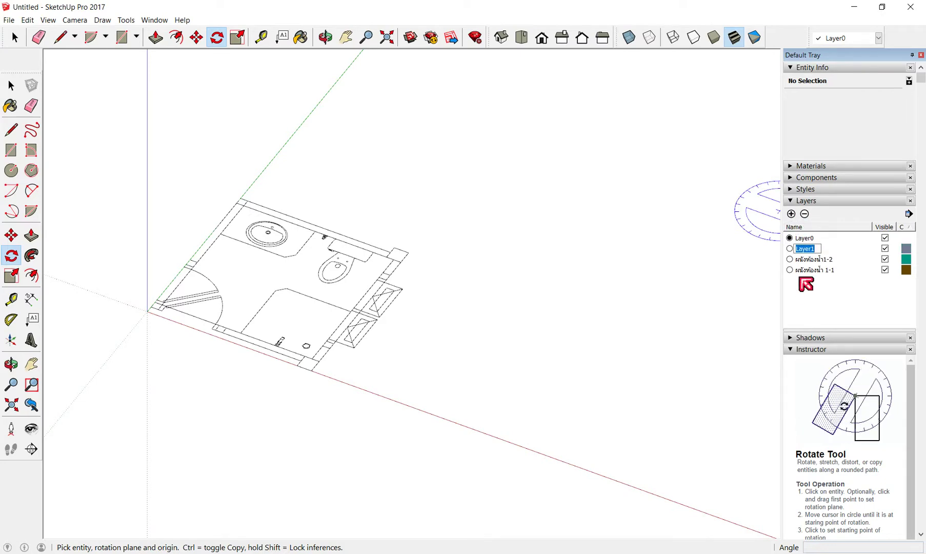
type("ผ")
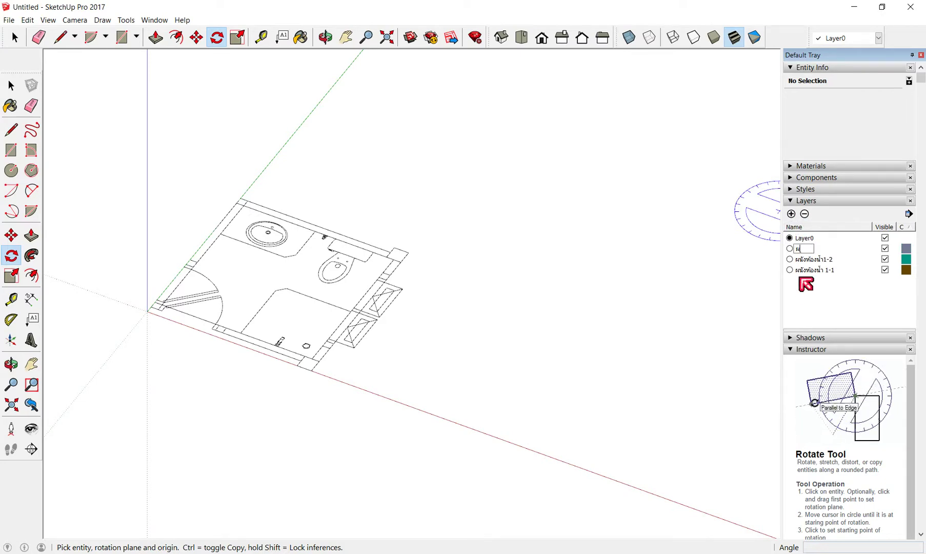
type("นังห")
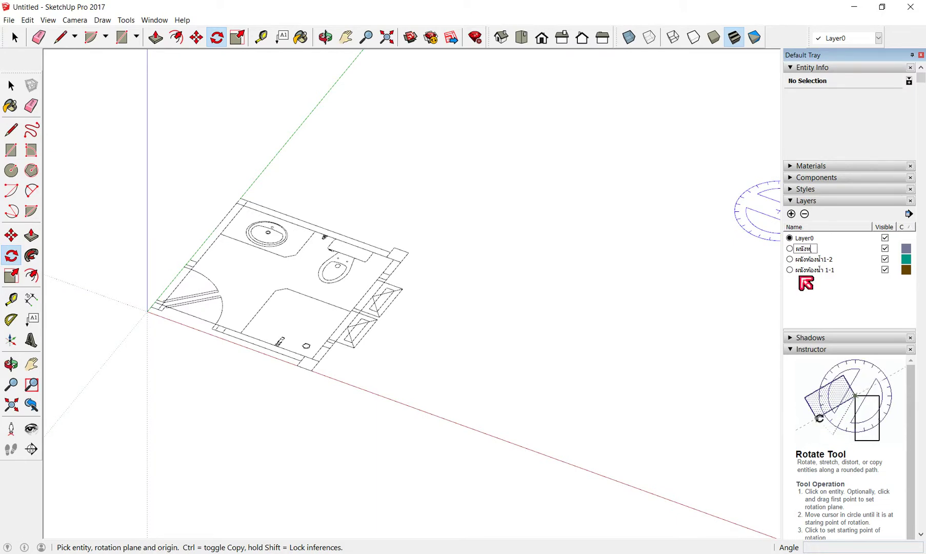
type("้องน")
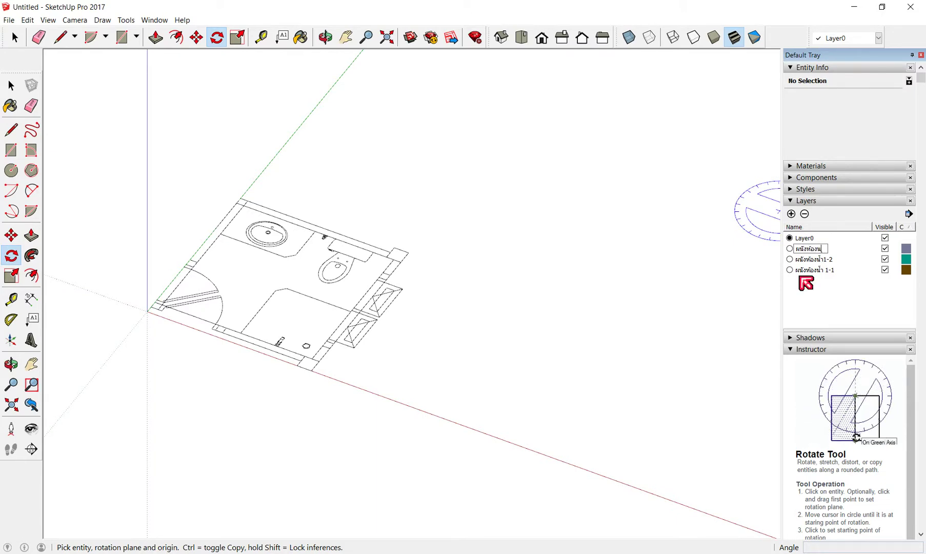
type("้ำ")
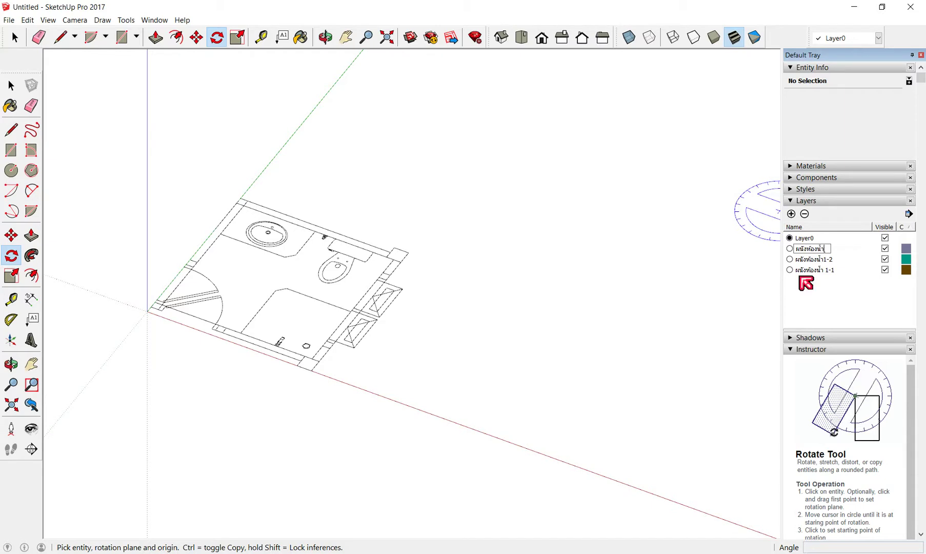
type("1-3")
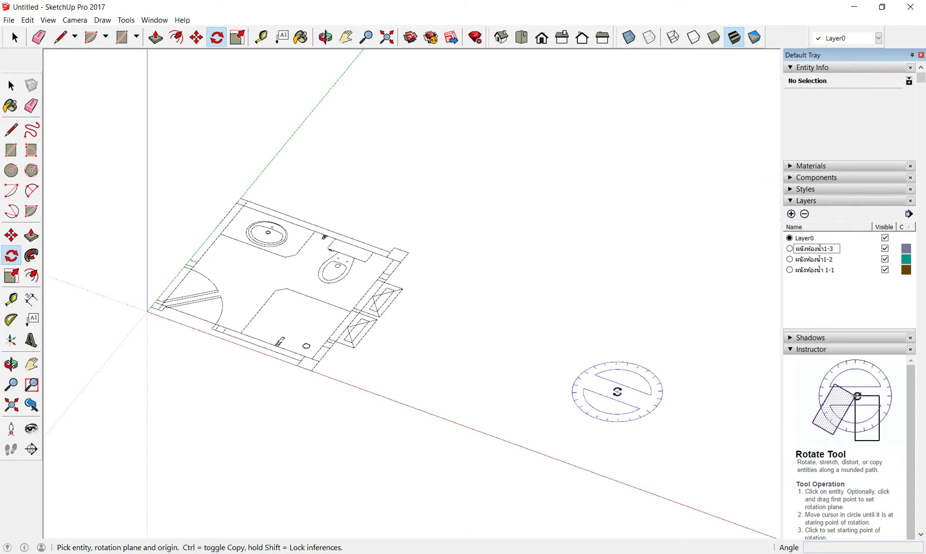
left_click(792, 213)
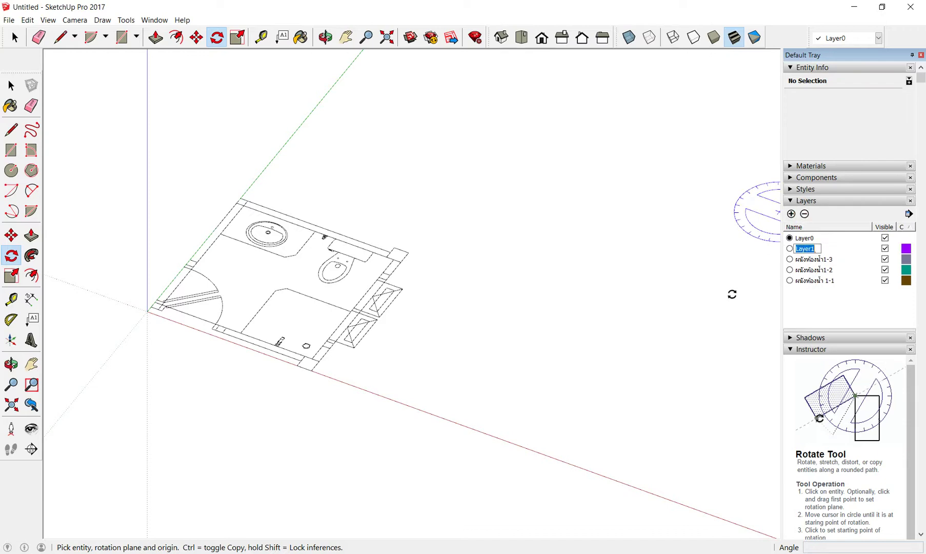
type("ผน")
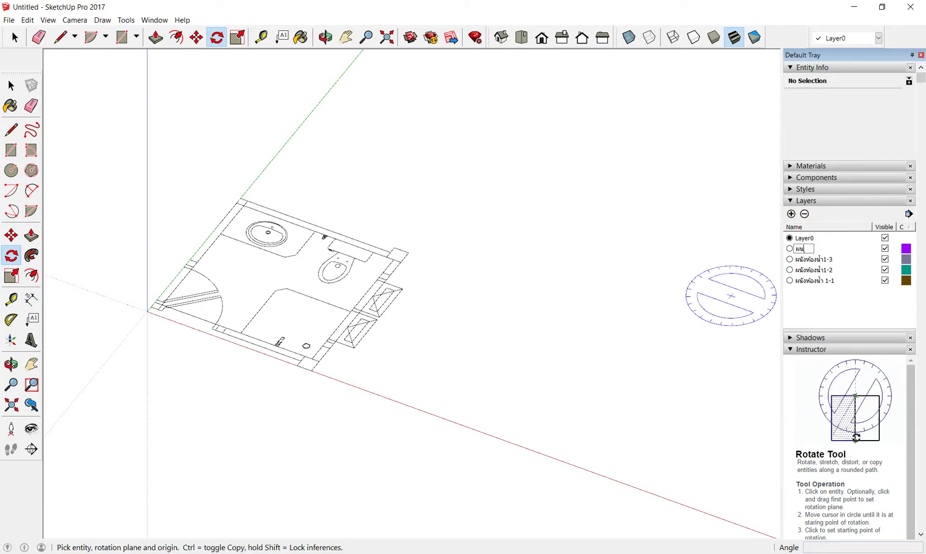
type("ังห้องน้")
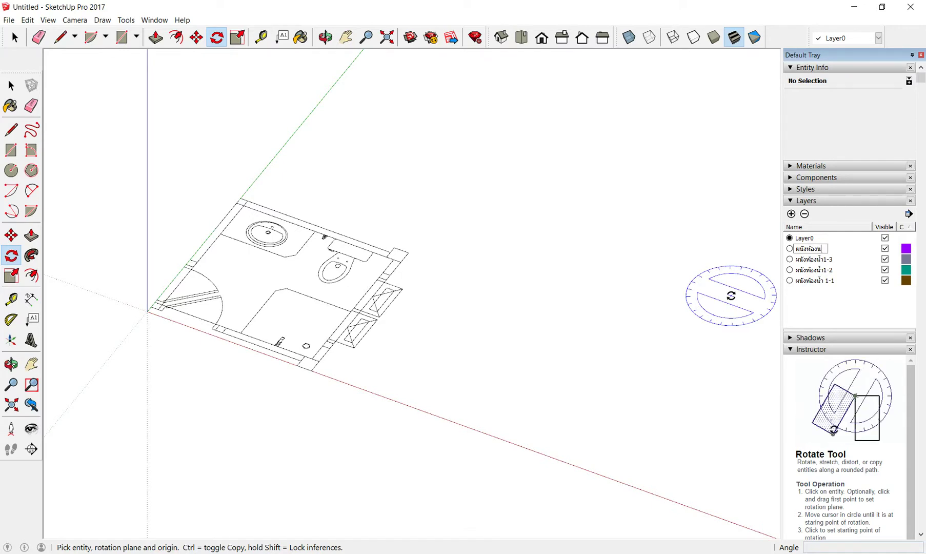
type("ำ")
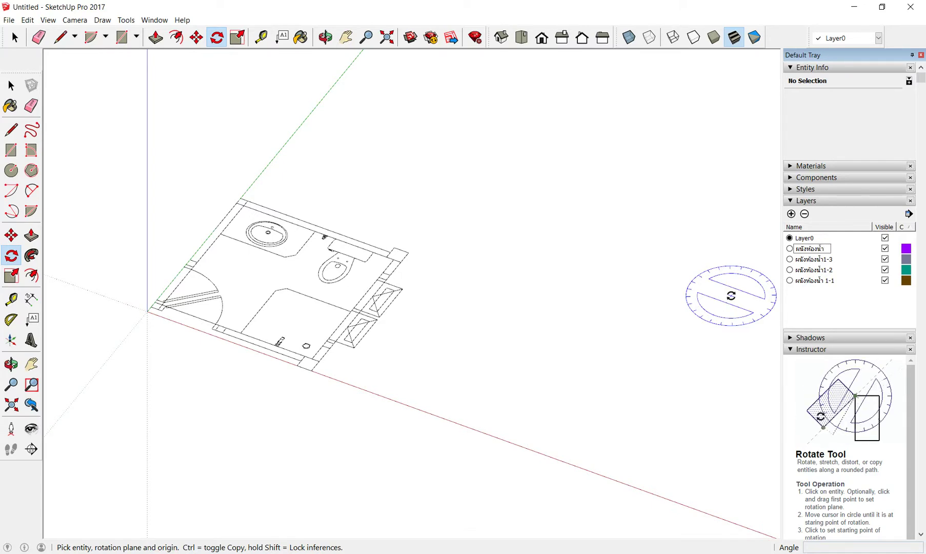
type("1-4")
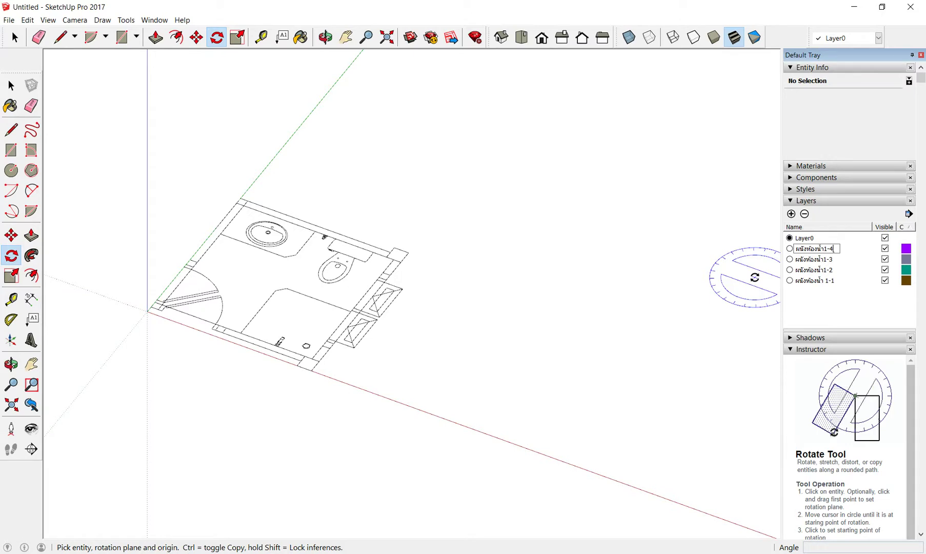
left_click(808, 307)
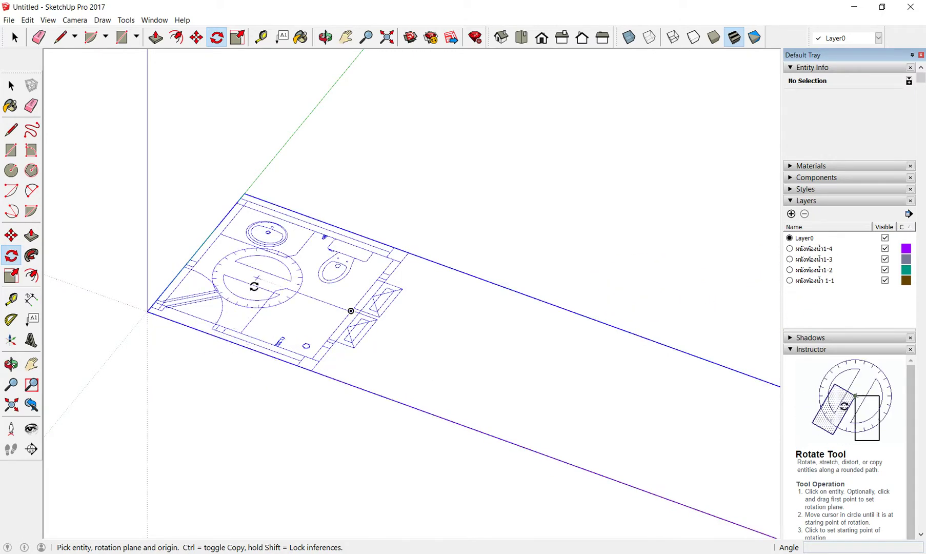
scroll(253, 285, "up", 2)
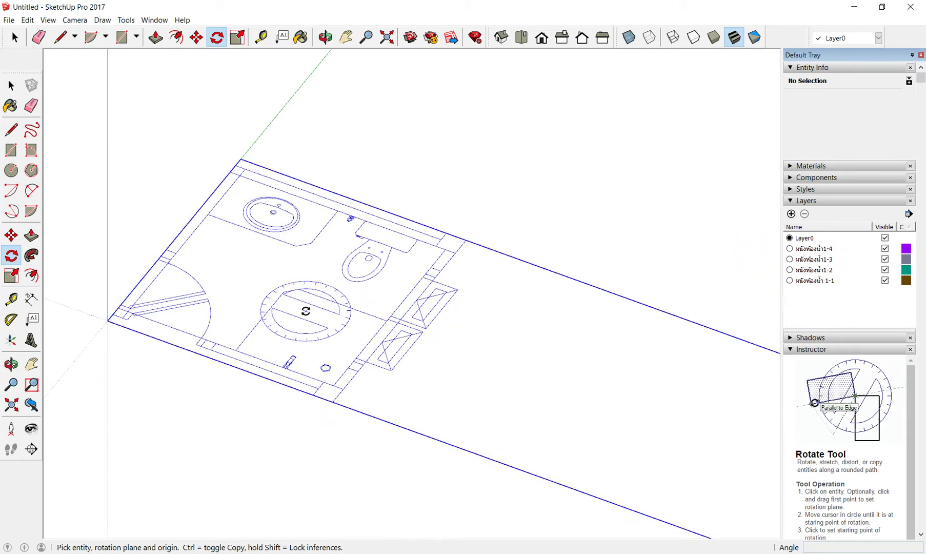
left_click(306, 312)
scroll(310, 261, "down", 1)
scroll(311, 260, "down", 3)
scroll(698, 389, "up", 1)
scroll(742, 424, "down", 1)
scroll(742, 425, "down", 1)
scroll(321, 283, "up", 2)
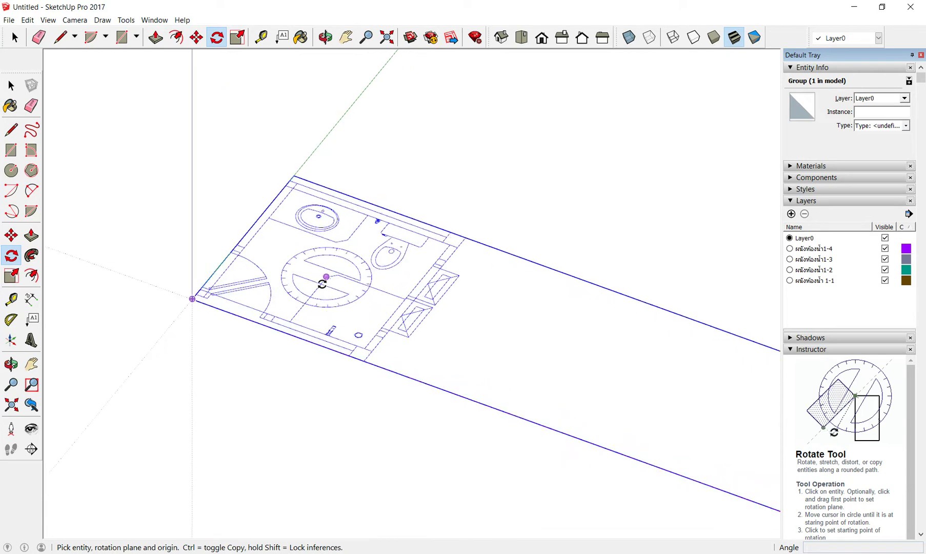
scroll(287, 252, "up", 1)
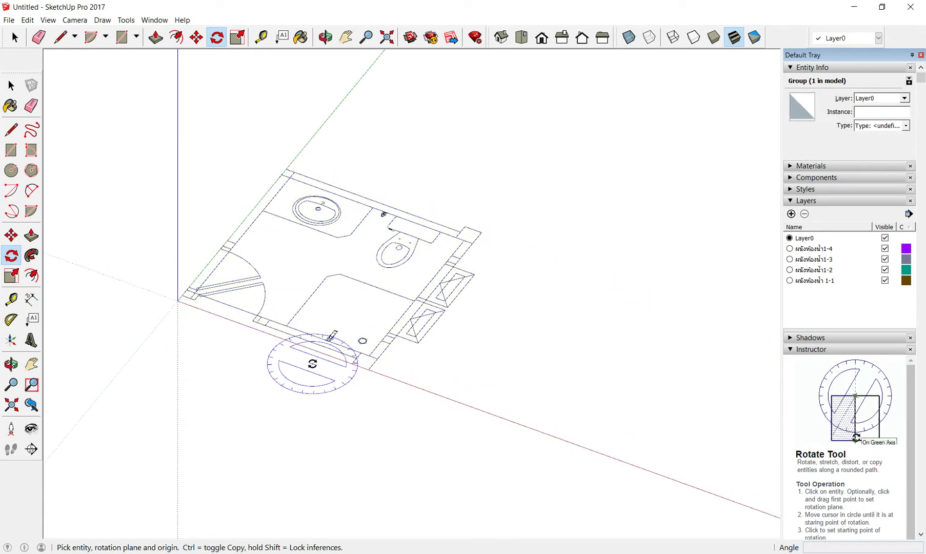
key("ctrl+t")
scroll(246, 325, "up", 1)
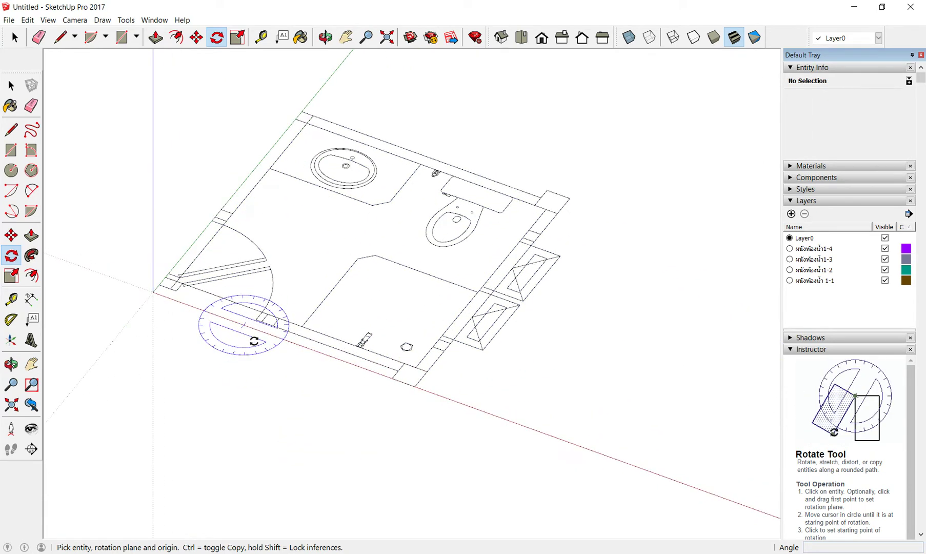
scroll(211, 335, "up", 1)
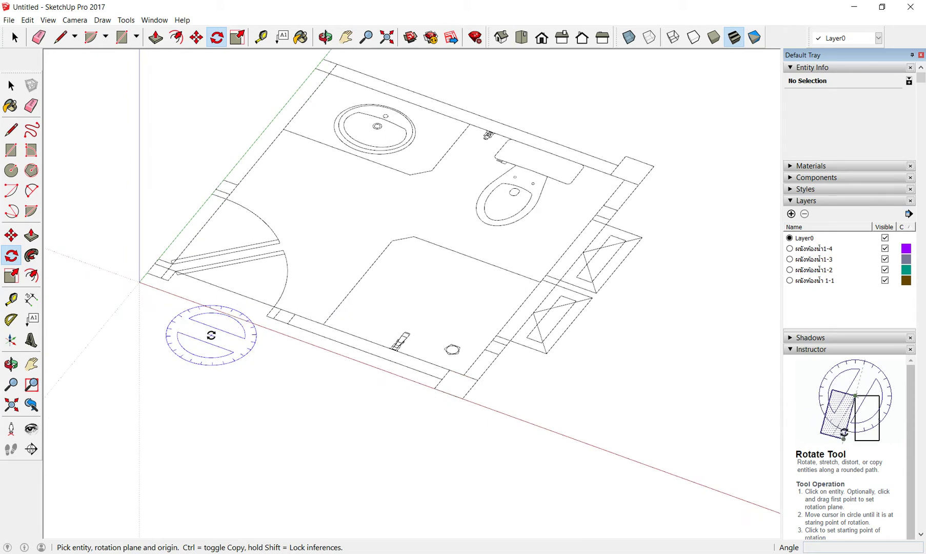
scroll(212, 335, "down", 1)
scroll(211, 335, "down", 1)
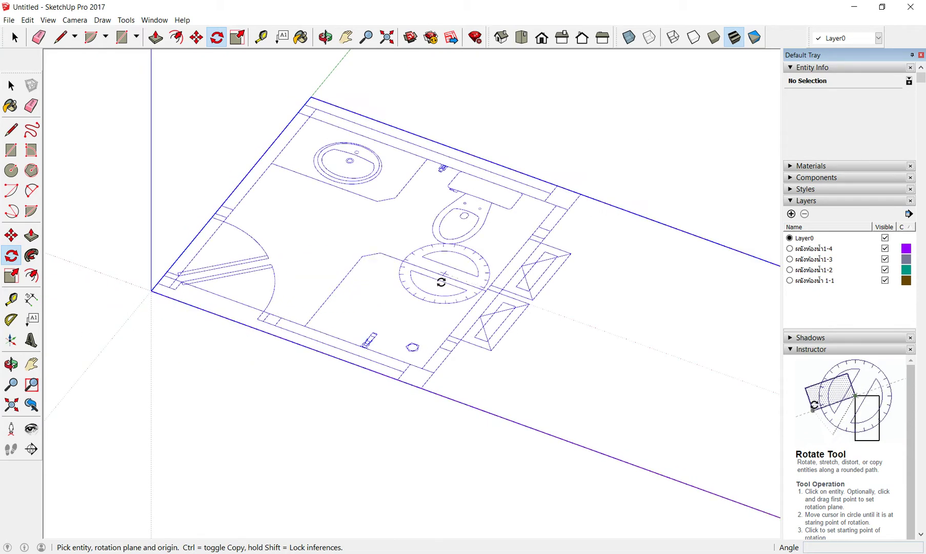
key("ctrl+a")
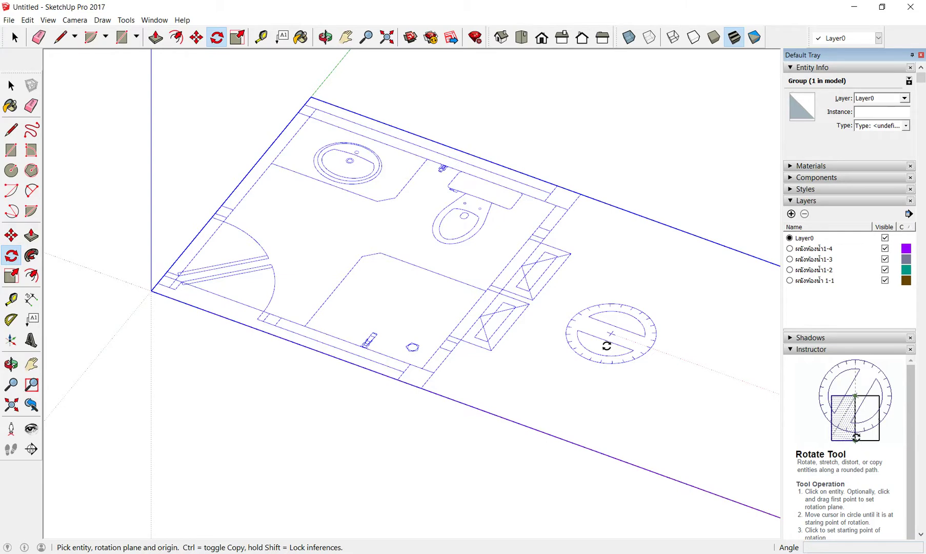
mouse_move(541, 286)
middle_mouse_down()
mouse_move(533, 271)
mouse_move(186, 372)
middle_mouse_up()
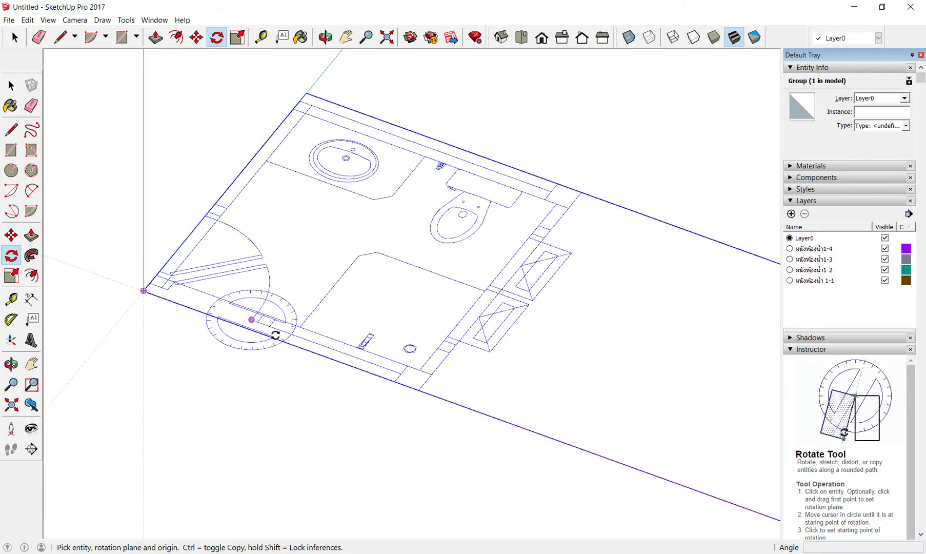
key("ctrl+t")
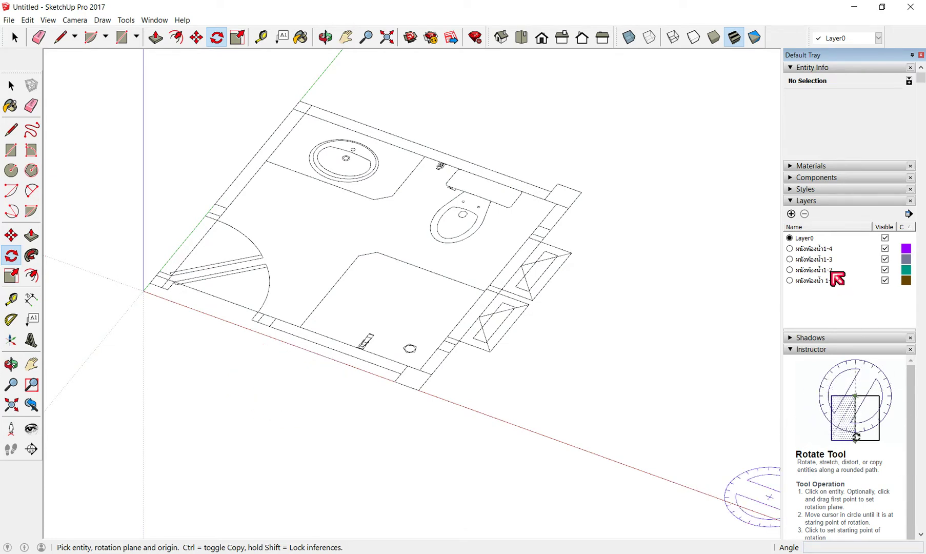
Make ผนังห้องน้ำ 1-1 current and draw a 0.12 m² rectangle over the lower wall strip.
left_click(794, 281)
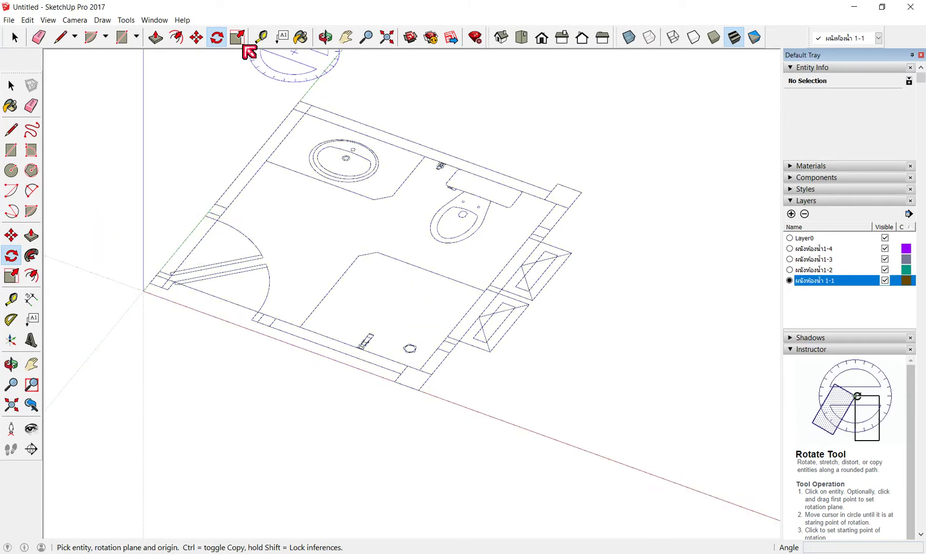
left_click(138, 38)
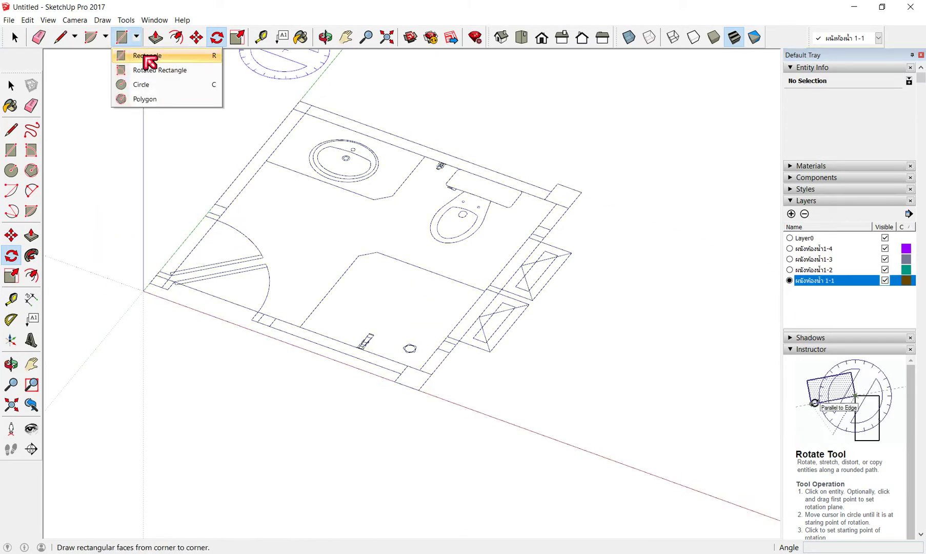
left_click(147, 57)
scroll(265, 331, "up", 1)
scroll(265, 331, "up", 2)
scroll(265, 331, "up", 1)
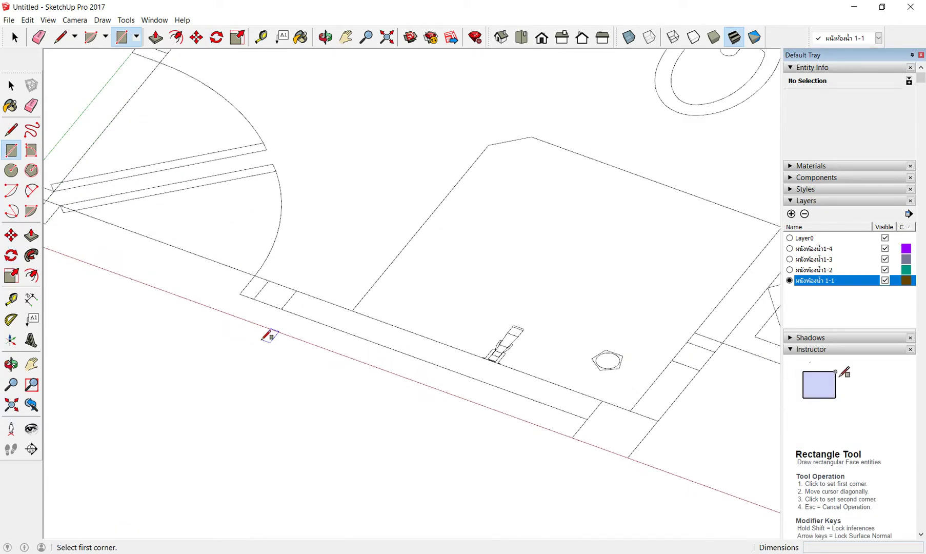
left_click(269, 280)
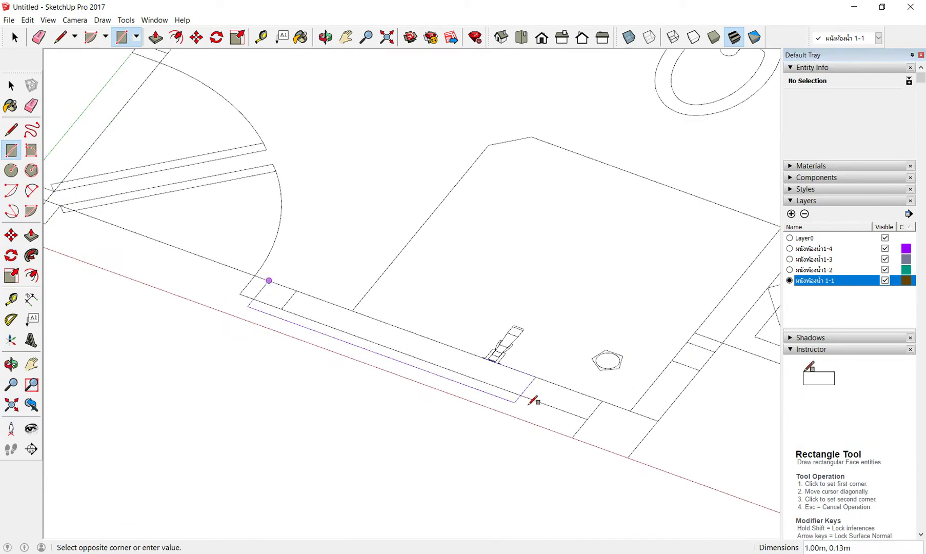
left_click(587, 419)
Zoom around the new face and select the Push/Pull tool.
scroll(533, 362, "down", 3)
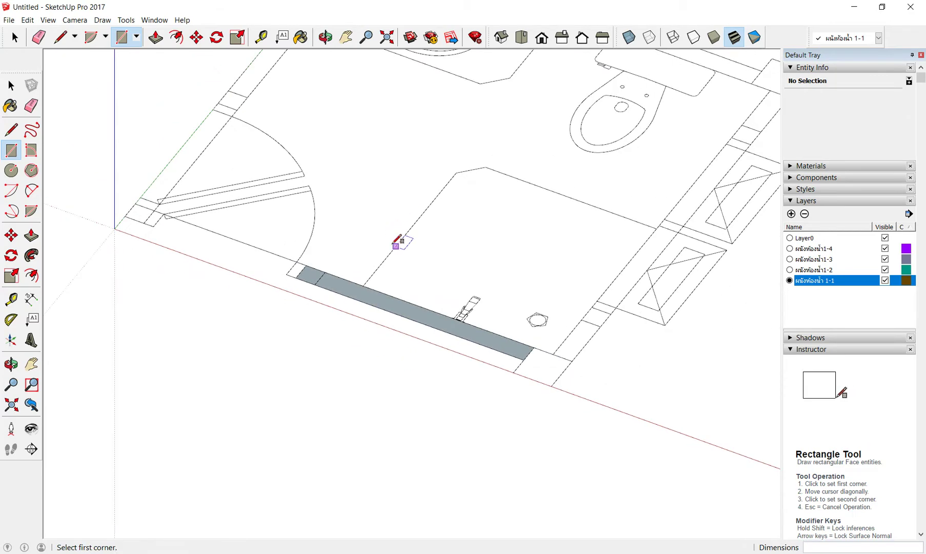
scroll(436, 279, "up", 1)
scroll(405, 251, "up", 2)
scroll(436, 306, "down", 1)
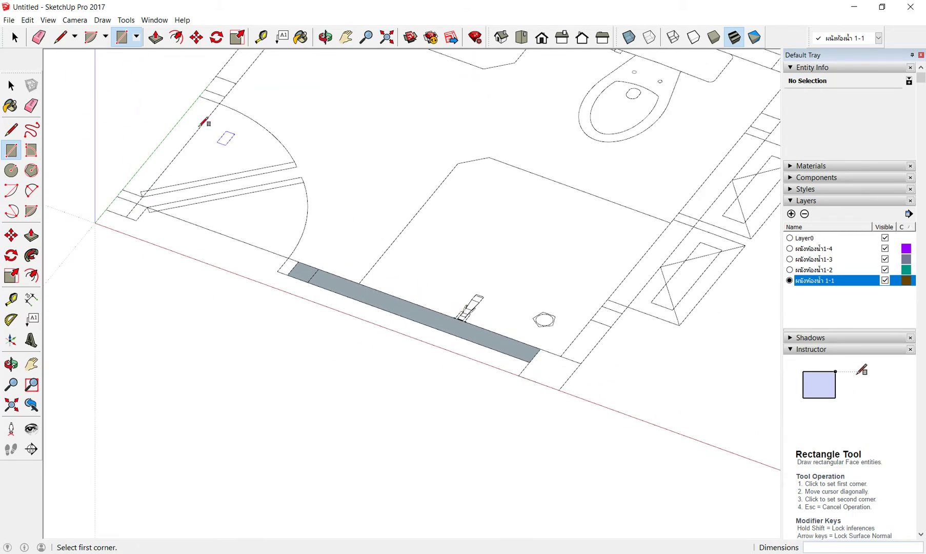
left_click(155, 38)
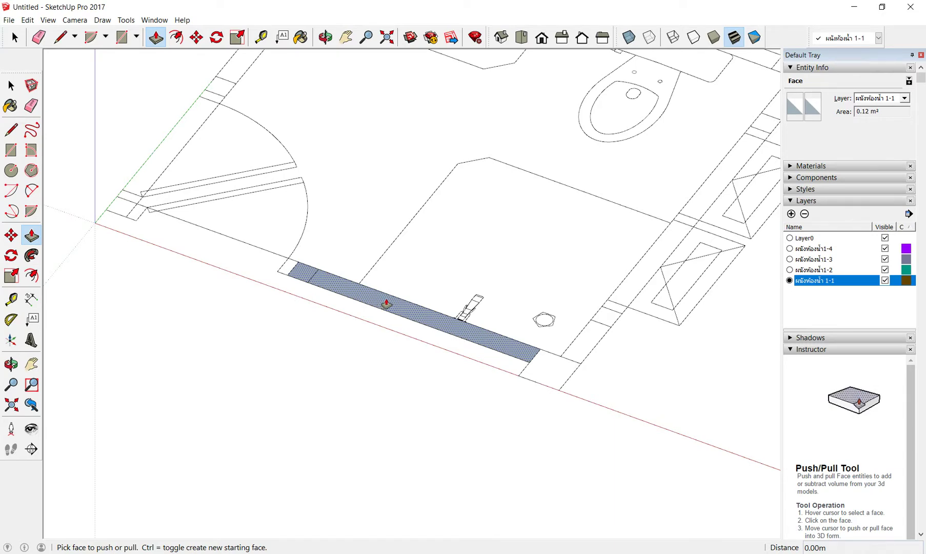
Push/pull the strip face up 2.5 m and orbit to a top view of the plan.
left_click(387, 305)
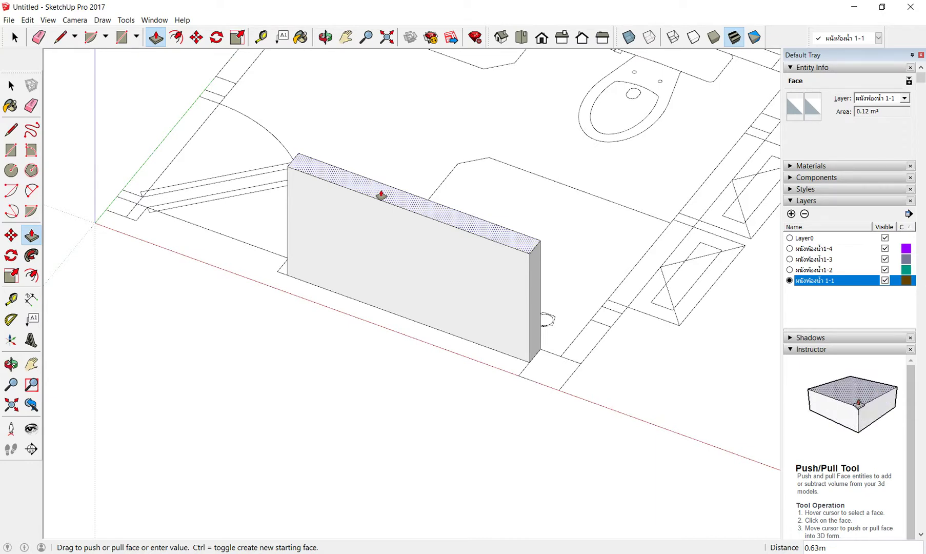
type("2.5")
key("Return")
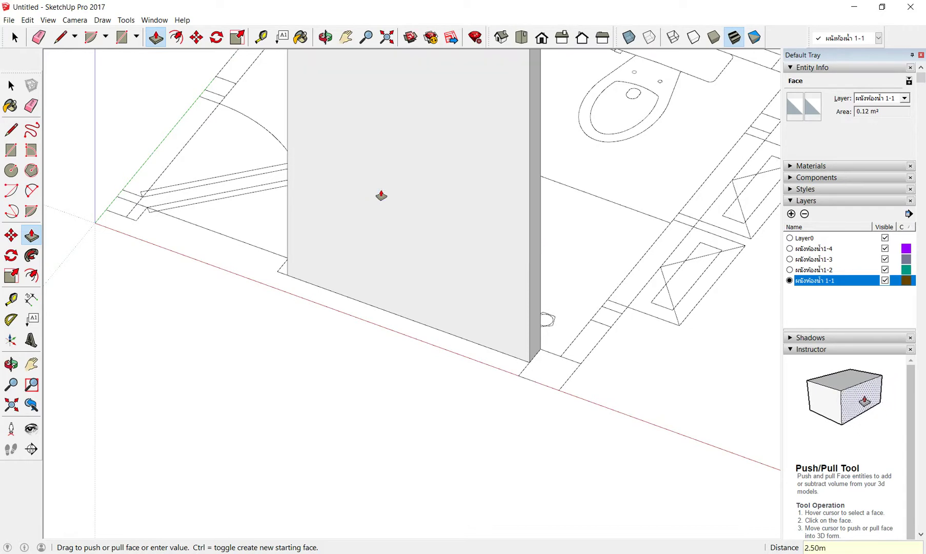
scroll(496, 238, "down", 3)
scroll(541, 236, "down", 2)
mouse_move(542, 236)
middle_mouse_down()
mouse_move(496, 221)
mouse_move(294, 257)
middle_mouse_up()
left_click(17, 36)
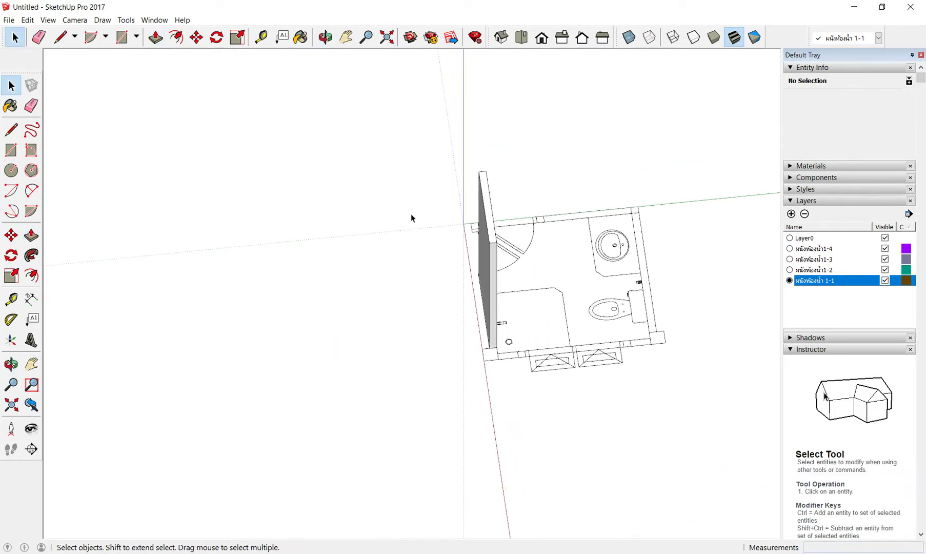
Window-select only the new wall, excluding the floor plan.
left_click_drag(403, 154, 531, 399)
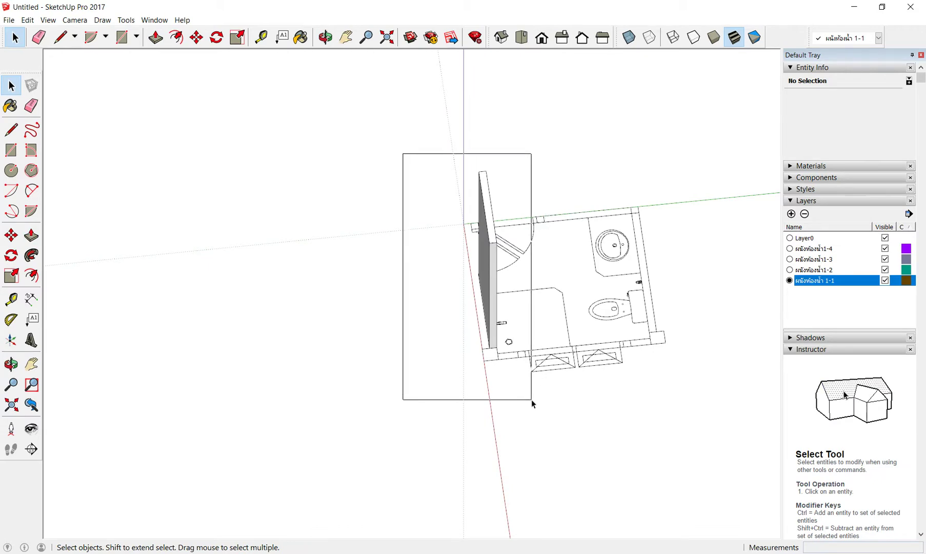
left_click_drag(561, 141, 329, 432)
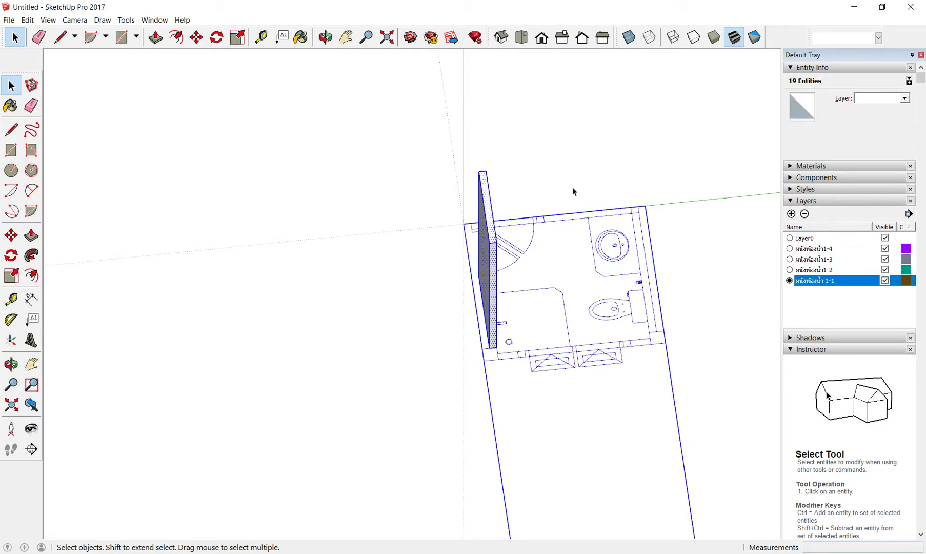
left_click(536, 183)
left_click_drag(551, 142, 347, 447)
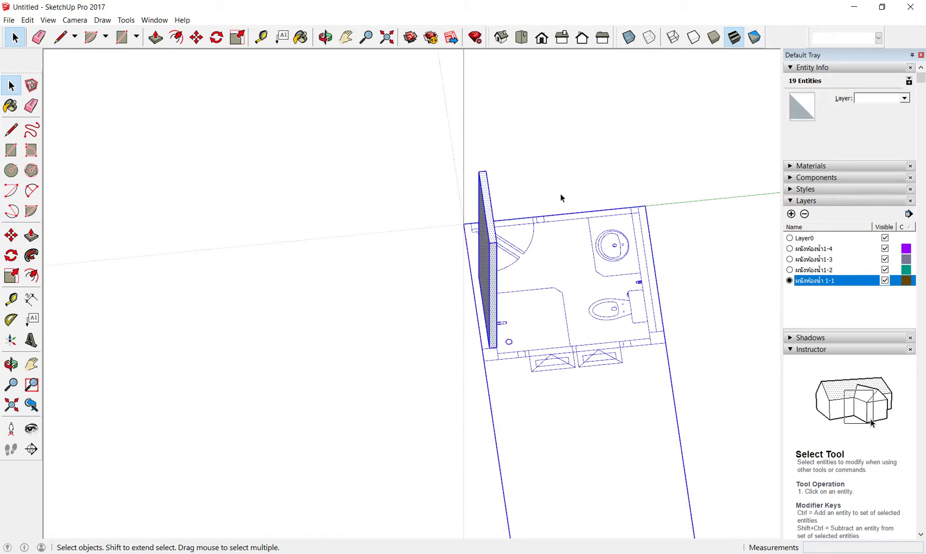
left_click_drag(353, 126, 529, 393)
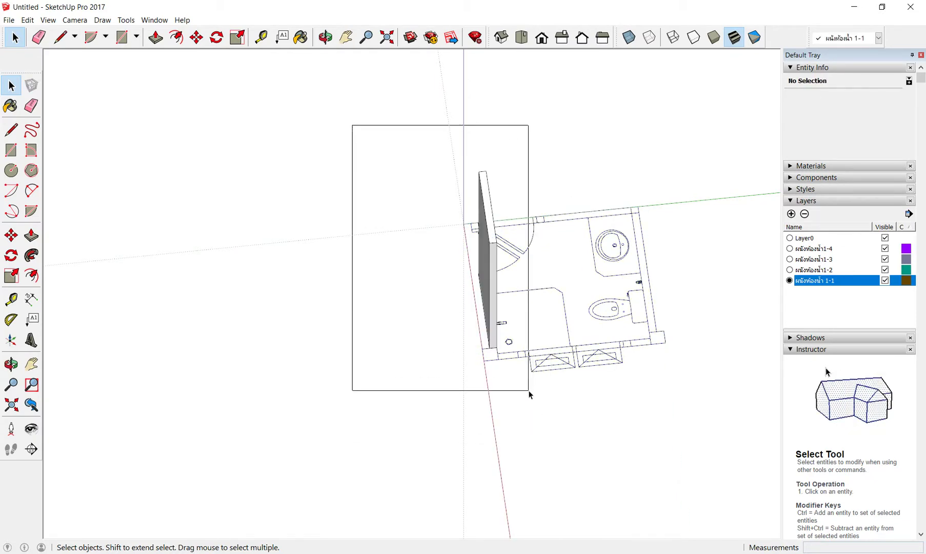
left_click_drag(530, 394, 522, 393)
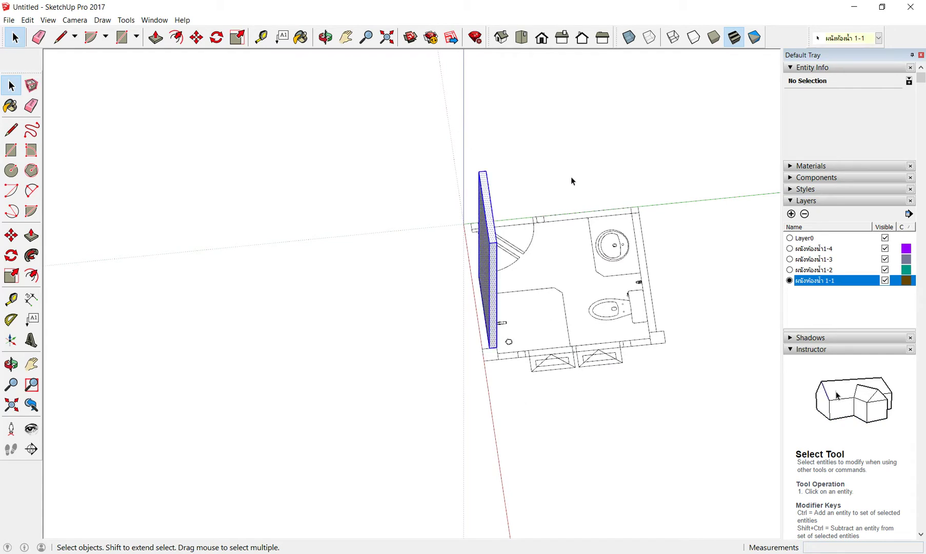
left_click_drag(538, 164, 330, 430)
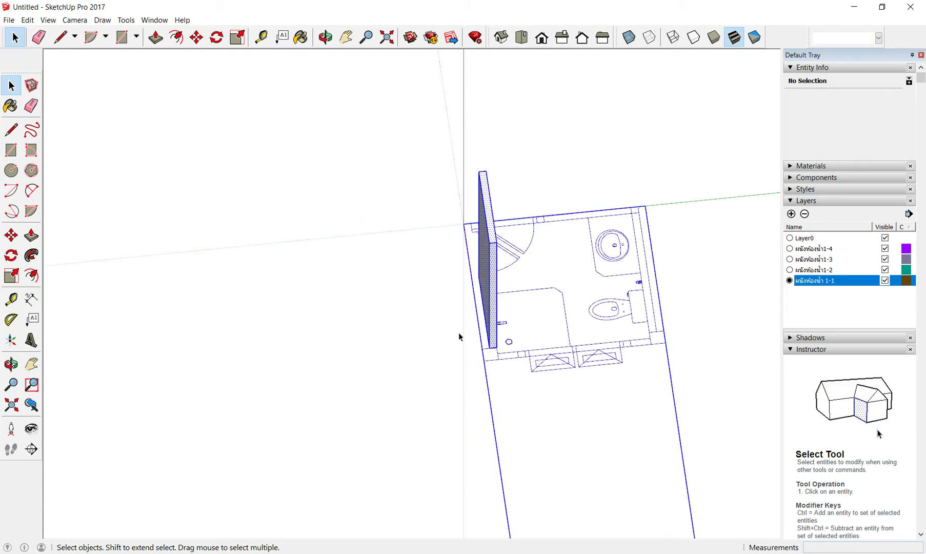
mouse_move(366, 147)
left_mouse_down()
mouse_move(552, 433)
mouse_move(532, 428)
left_mouse_up()
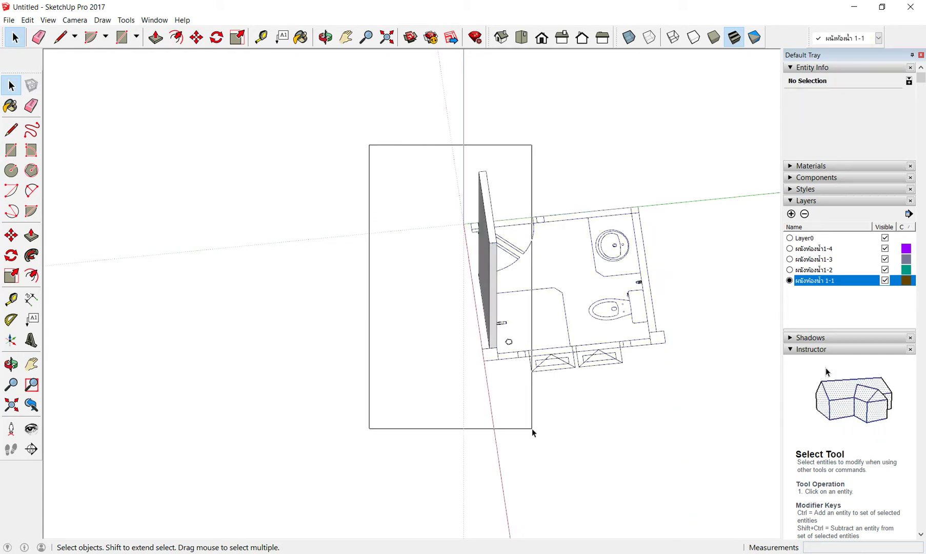
scroll(516, 295, "up", 3)
scroll(477, 262, "up", 3)
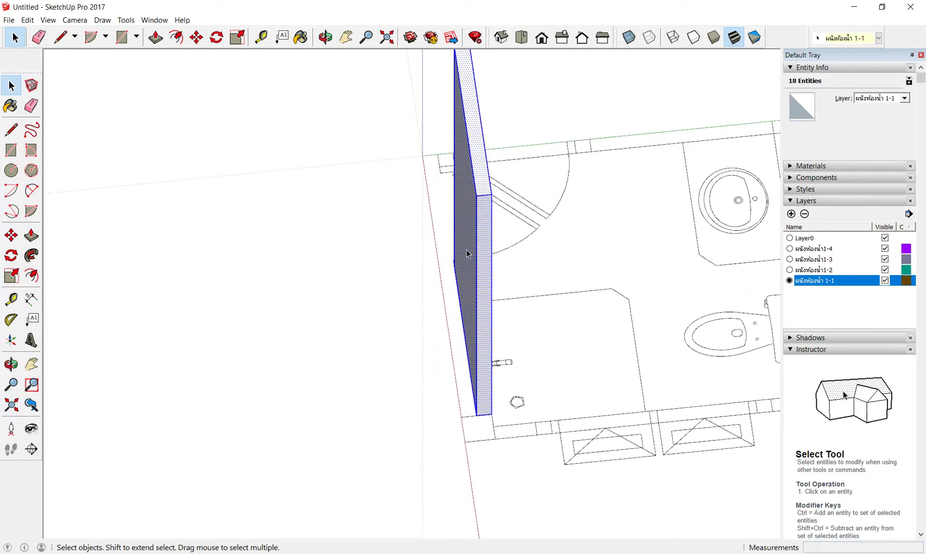
Make the selected wall a group and orbit around it to inspect.
right_click(468, 252)
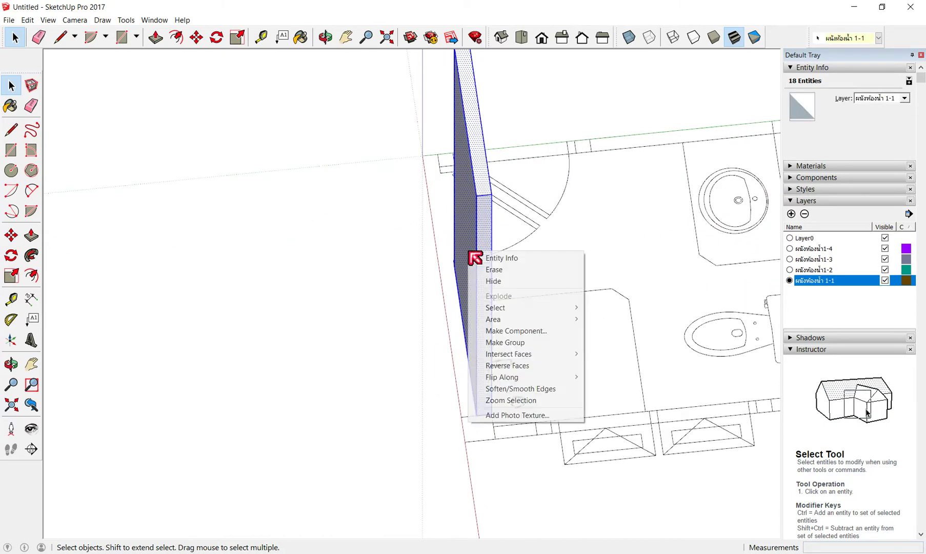
left_click(502, 343)
middle_click_drag(496, 351, 752, 296)
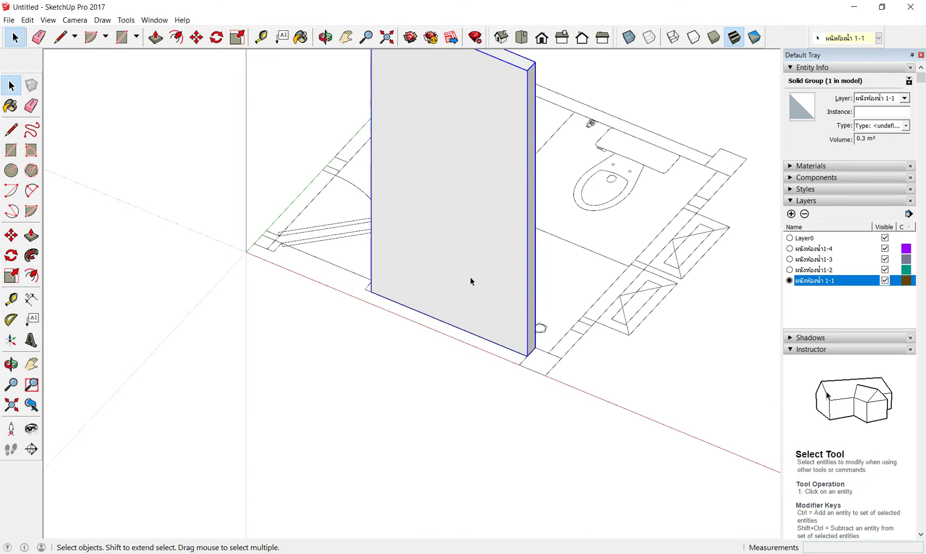
mouse_move(582, 286)
middle_mouse_down()
mouse_move(491, 307)
mouse_move(525, 321)
middle_mouse_up()
scroll(509, 399, "up", 2)
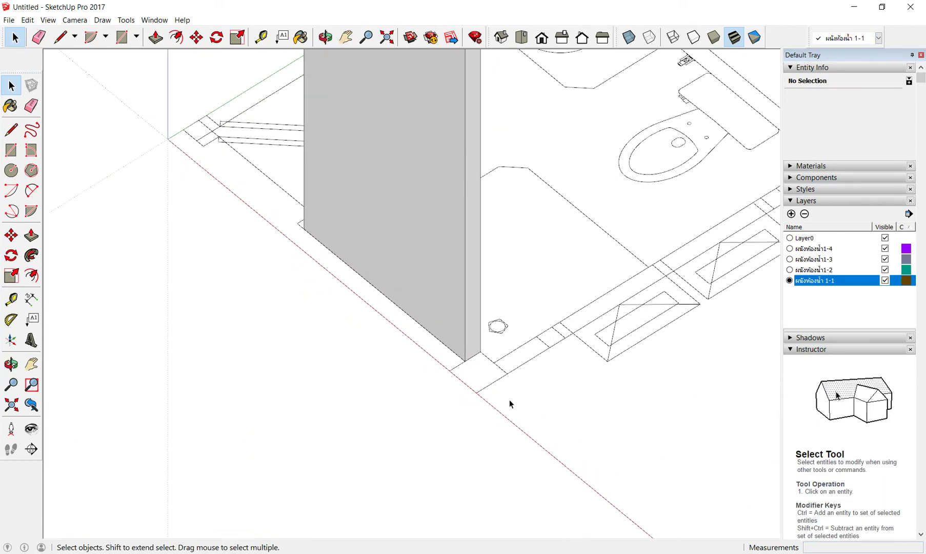
scroll(437, 339, "down", 3)
scroll(467, 372, "up", 1)
scroll(466, 322, "up", 2)
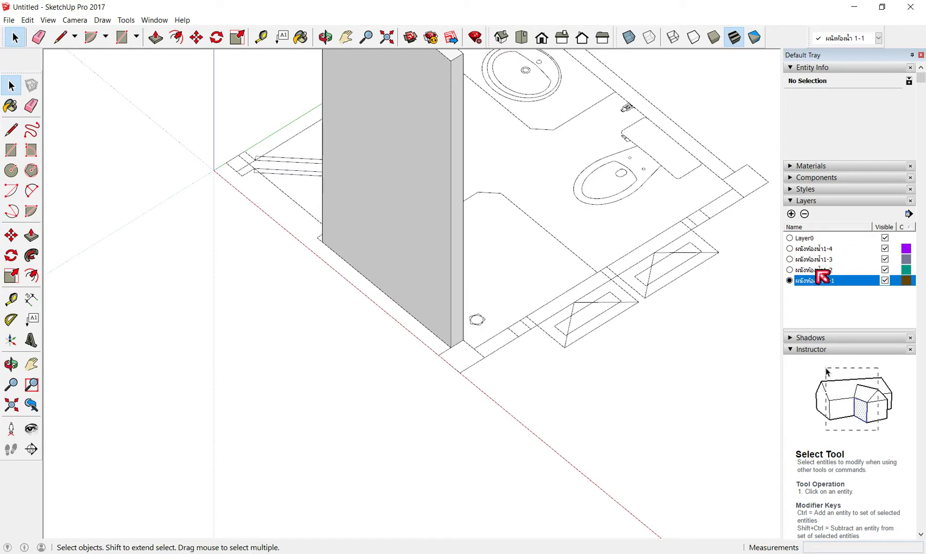
Make ผนังห้องน้ำ1-2 the current layer and draw a small square at the wall corner.
left_click(846, 282)
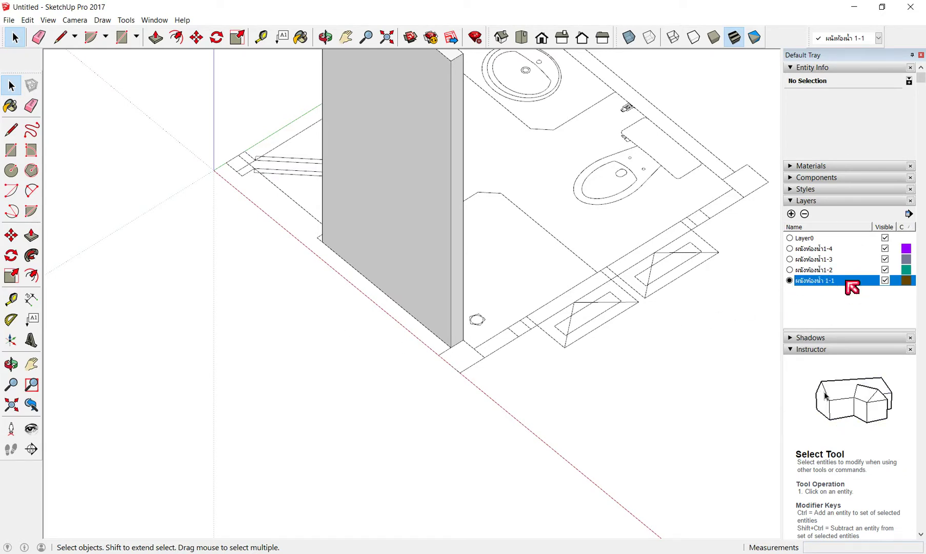
left_click(805, 271)
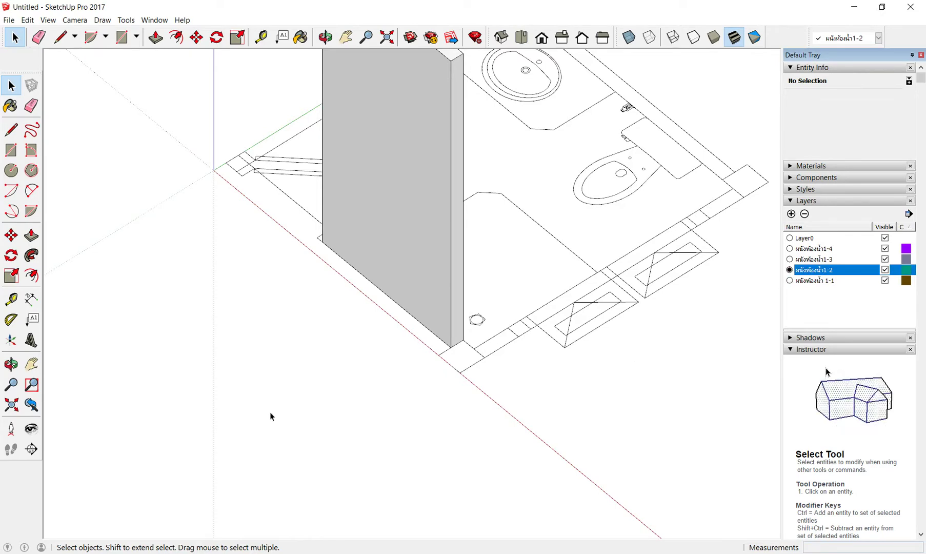
left_click(16, 149)
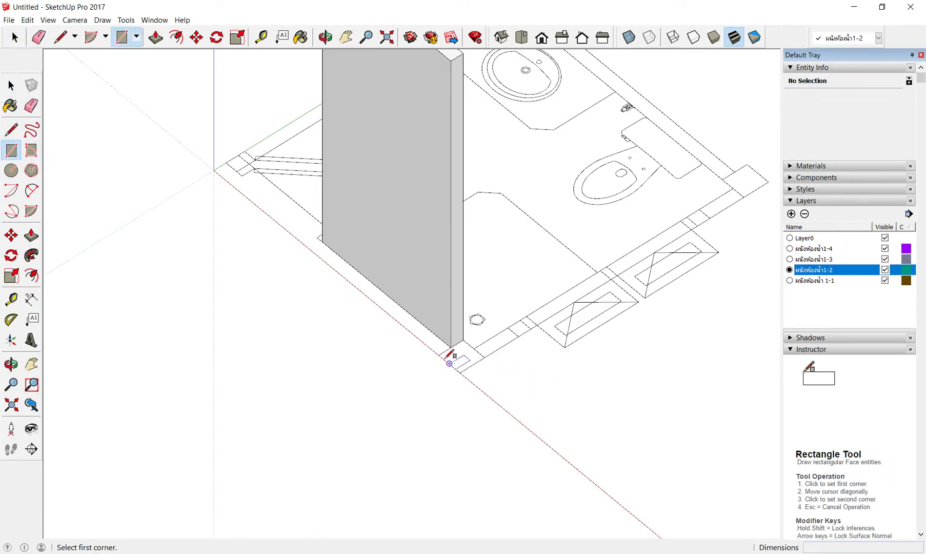
left_click(444, 353)
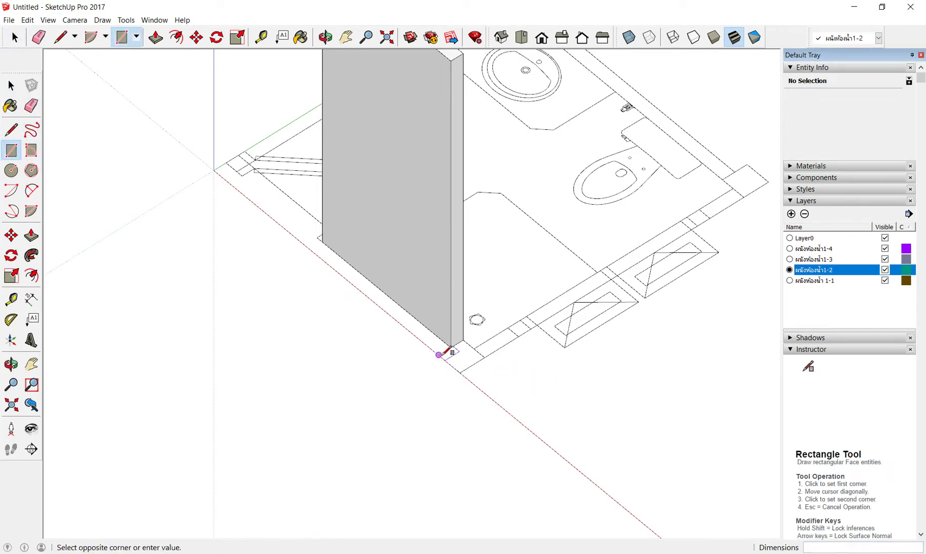
left_click(485, 357)
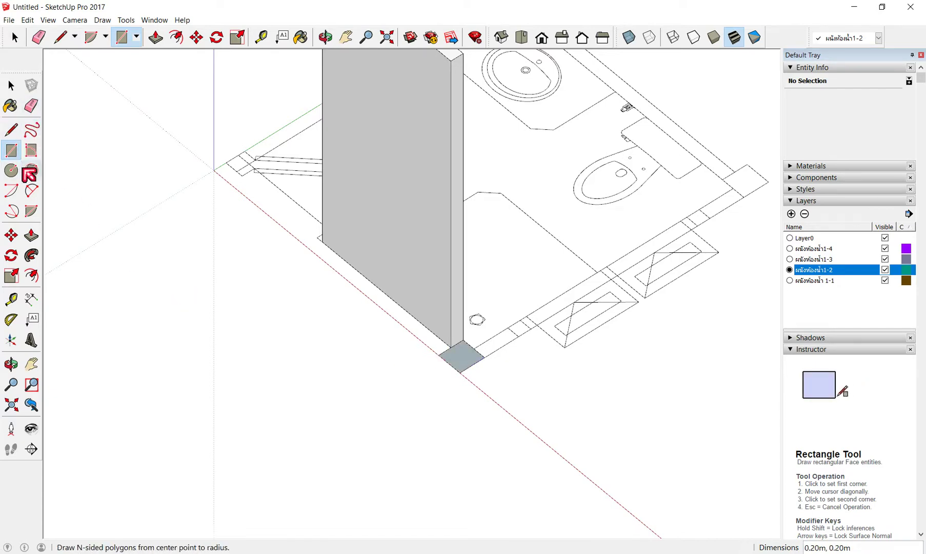
Hide layer ผนังห้องน้ำ 1-1, then draw the far corner square and the long wall strip.
left_click(886, 280)
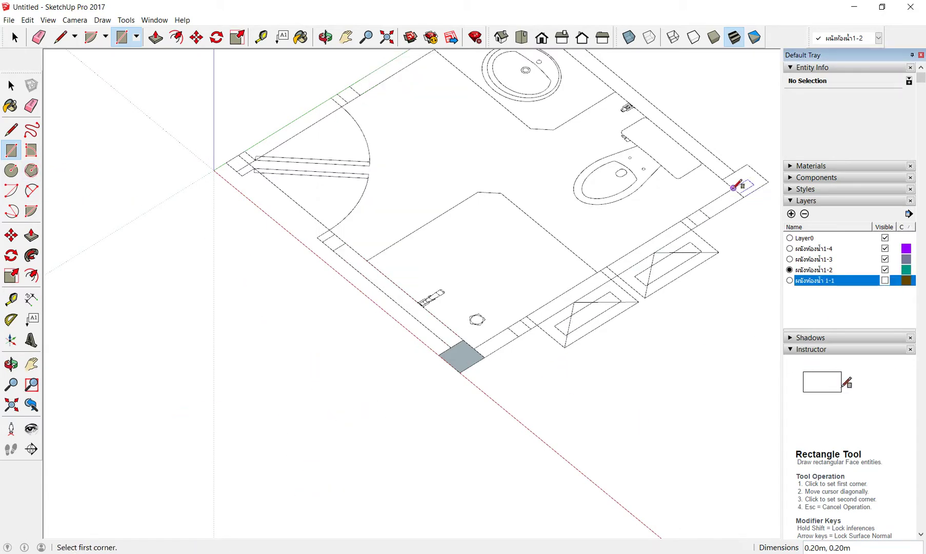
left_click(752, 164)
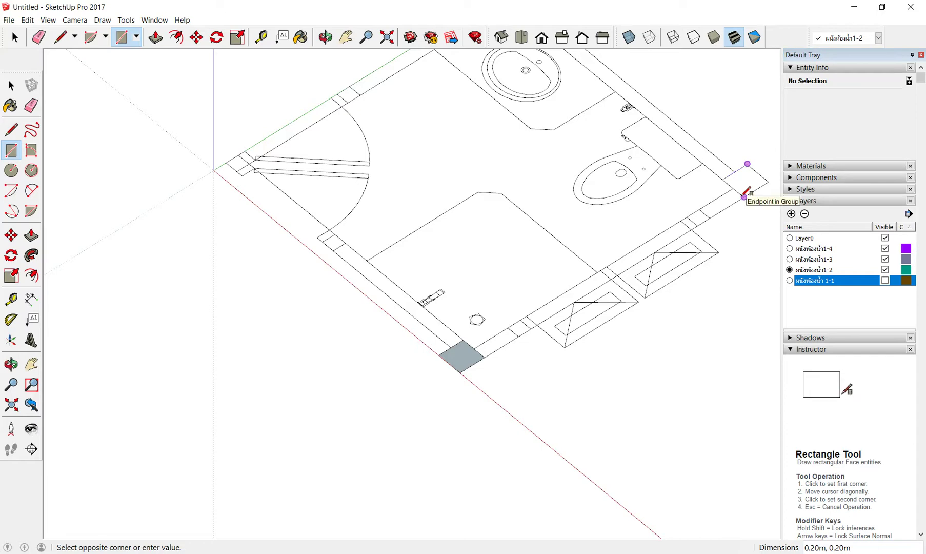
left_click(745, 197)
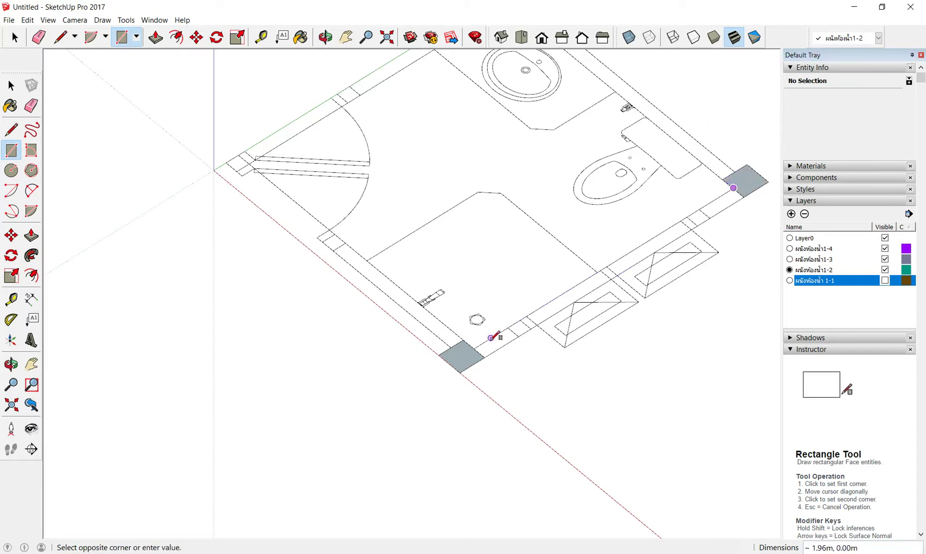
left_click(485, 357)
scroll(344, 319, "down", 2)
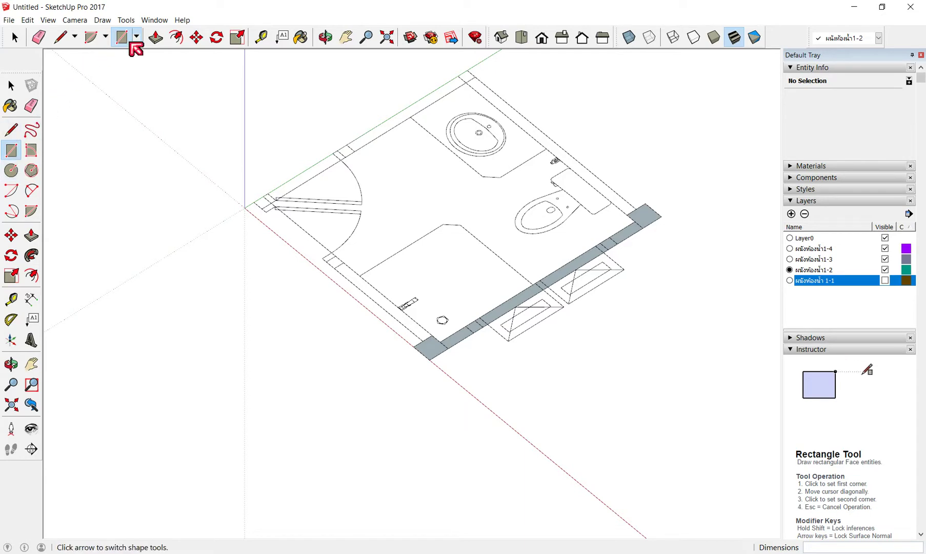
left_click(156, 38)
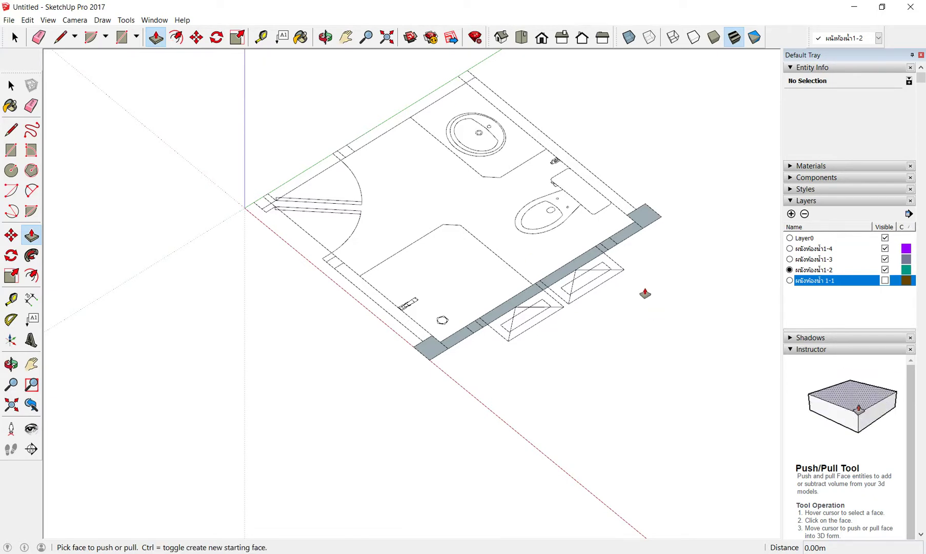
Push/Pull the corner square and the grey wall strip up 2.5 m.
scroll(645, 216, "up", 2)
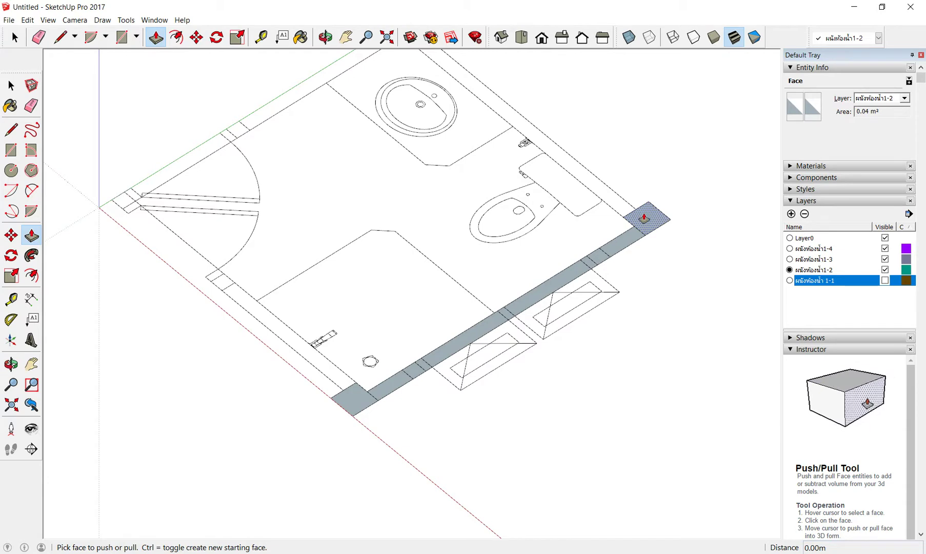
left_click(644, 216)
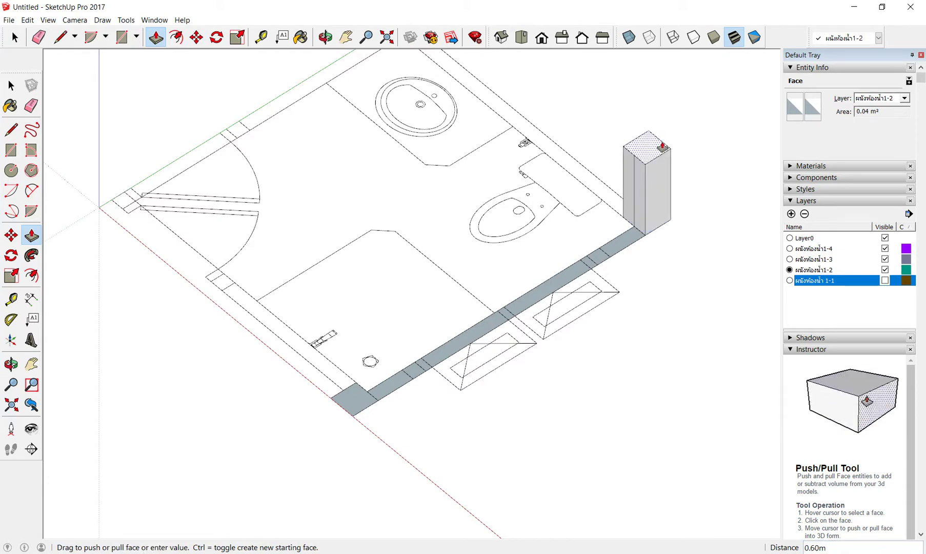
type("2.5")
key("Return")
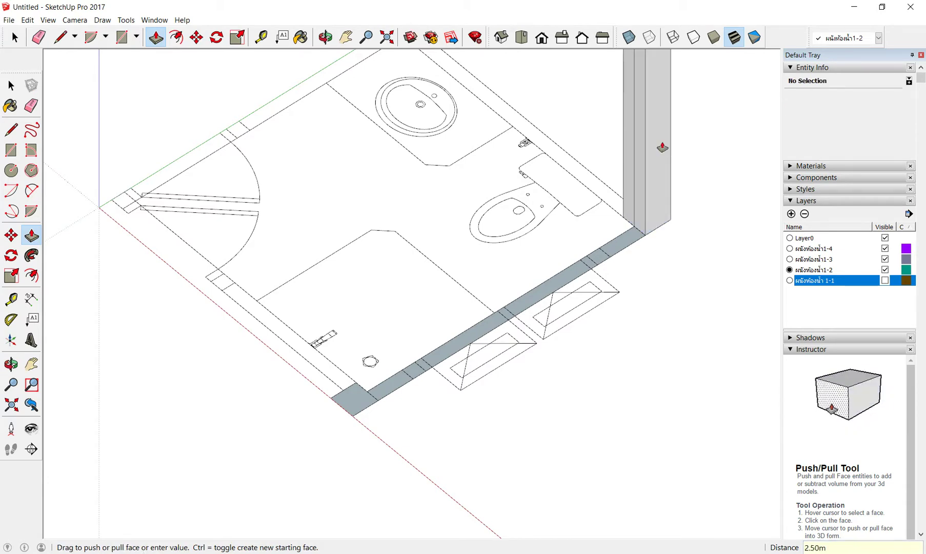
left_click(617, 241)
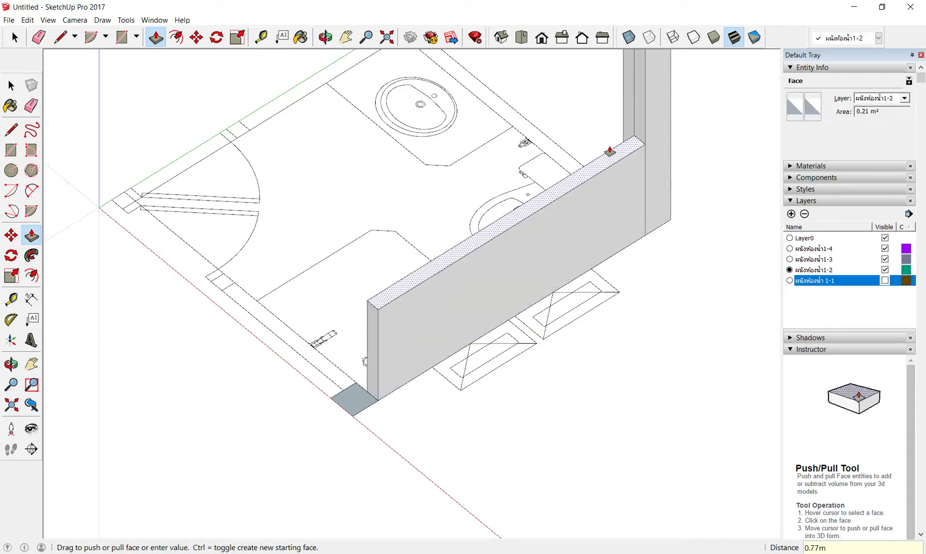
type("2.50m")
key("Return")
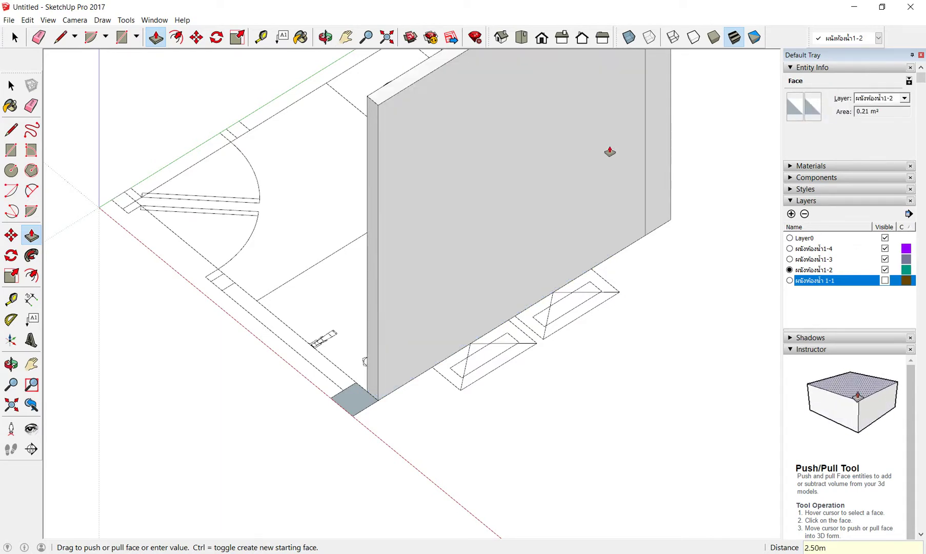
Raise the small floor square into a 2.5 m column, then window-select the wall and column.
left_click(357, 401)
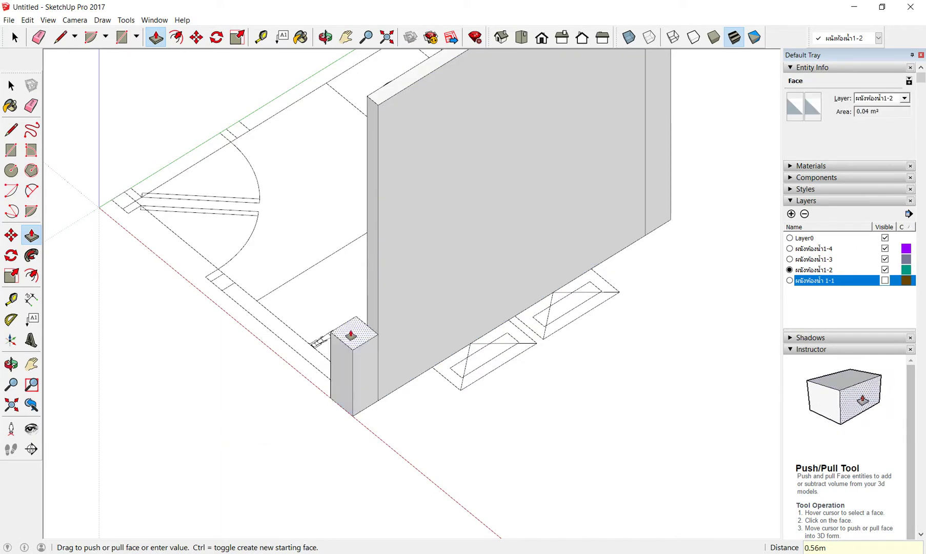
key("Return")
mouse_move(350, 335)
middle_mouse_down()
mouse_move(378, 351)
mouse_move(498, 340)
mouse_move(738, 275)
mouse_move(527, 343)
mouse_move(525, 325)
mouse_move(728, 325)
mouse_move(564, 287)
middle_mouse_up()
key("space")
left_click_drag(414, 93, 635, 396)
Make the selected wall and column a single group, then clear the selection.
right_click(486, 238)
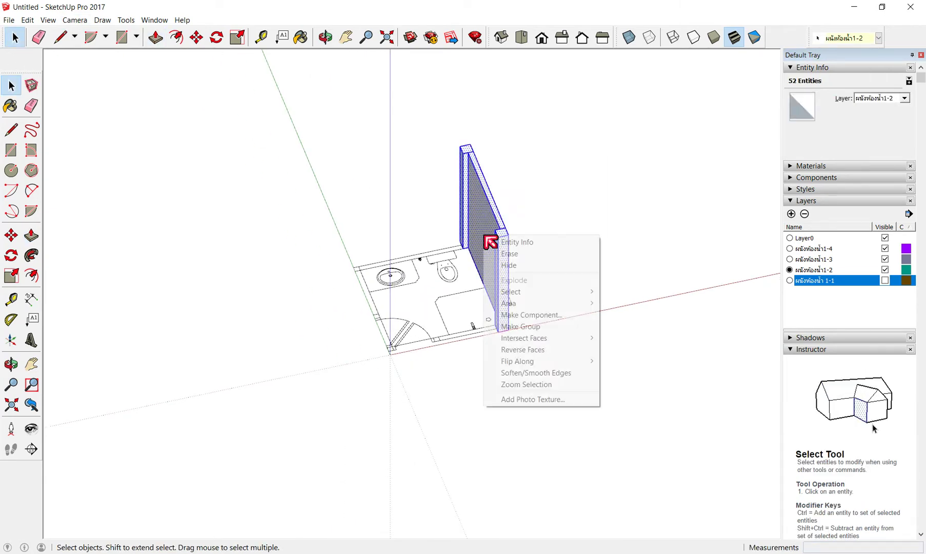
left_click(529, 329)
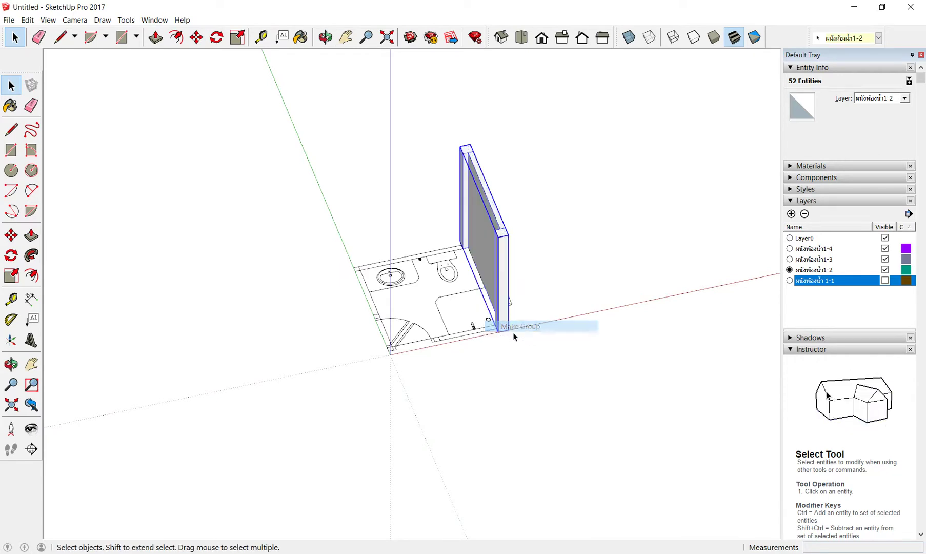
left_click(459, 296)
left_click(457, 294)
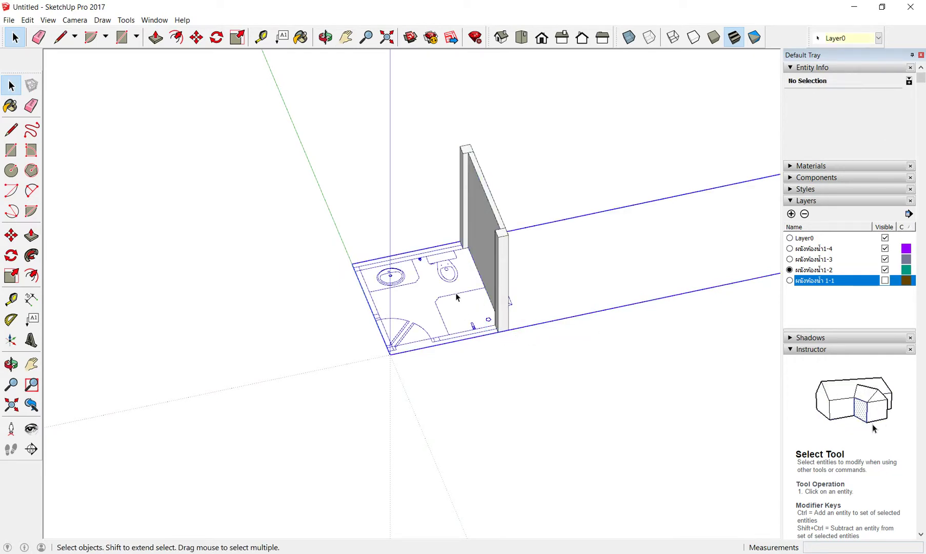
left_click(524, 278)
Orbit and zoom around the grouped wall to check it from behind.
mouse_move(524, 278)
middle_mouse_down()
mouse_move(435, 346)
mouse_move(464, 442)
mouse_move(548, 300)
mouse_move(259, 317)
mouse_move(451, 398)
middle_mouse_up()
scroll(547, 302, "up", 3)
scroll(441, 385, "up", 2)
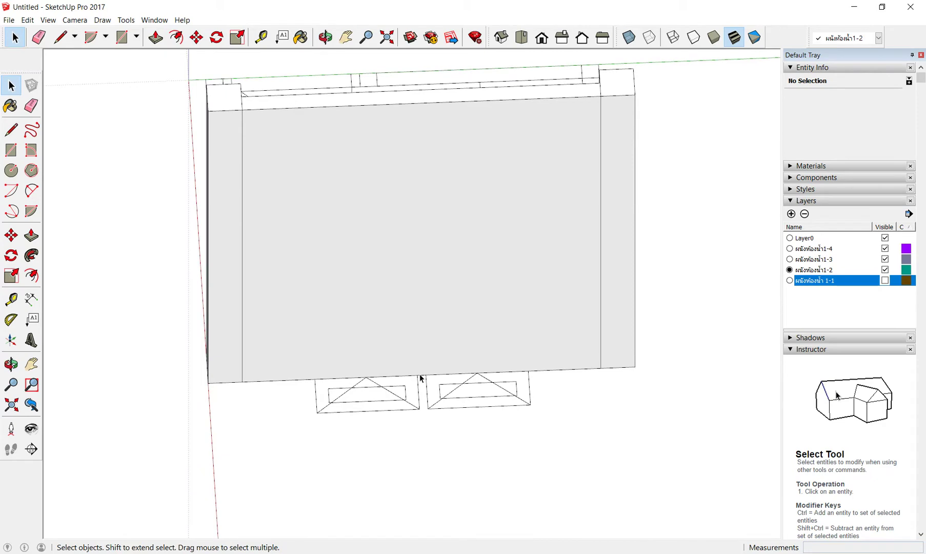
scroll(421, 378, "down", 2)
mouse_move(421, 379)
middle_mouse_down()
mouse_move(646, 212)
mouse_move(447, 217)
middle_mouse_up()
scroll(576, 240, "up", 3)
mouse_move(576, 237)
middle_mouse_down()
mouse_move(438, 309)
mouse_move(517, 324)
middle_mouse_up()
scroll(459, 292, "down", 2)
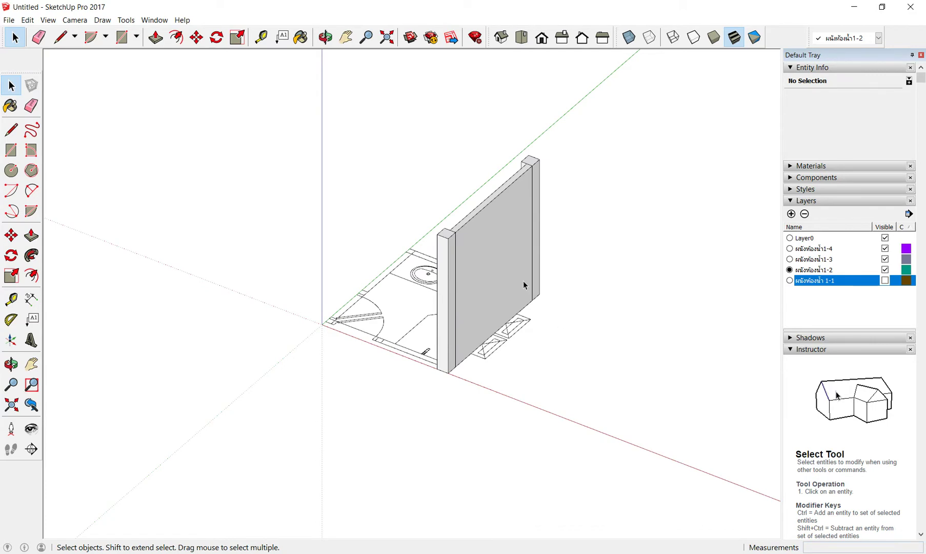
scroll(524, 285, "down", 2)
scroll(524, 285, "down", 1)
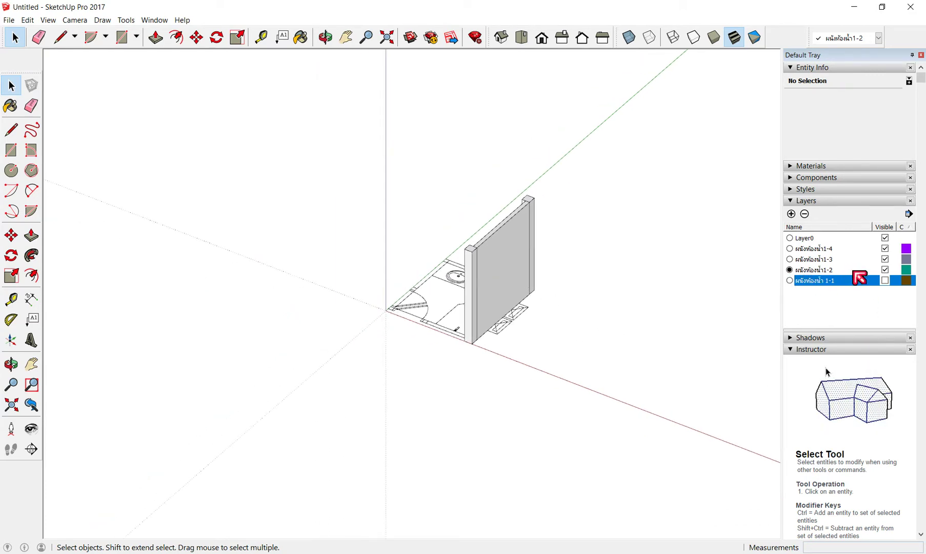
Make ผนังห้องน้ำ1-3 current, hide layer 1-2, and orbit to a near-top view of the plan.
left_click(795, 260)
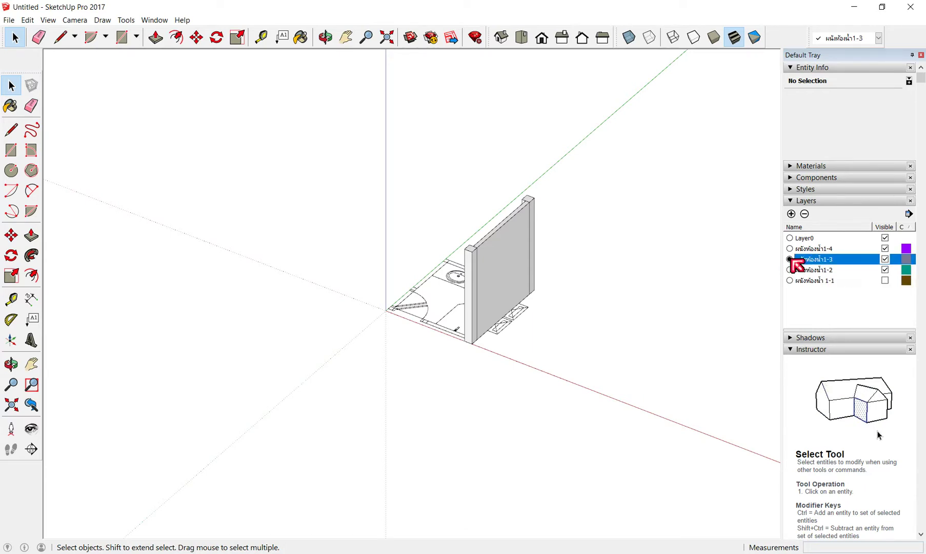
left_click(885, 270)
mouse_move(541, 334)
middle_mouse_down()
mouse_move(317, 411)
mouse_move(400, 416)
middle_mouse_up()
scroll(474, 373, "up", 2)
scroll(473, 373, "up", 2)
mouse_move(488, 347)
middle_mouse_down()
mouse_move(421, 348)
mouse_move(478, 385)
mouse_move(484, 277)
mouse_move(476, 312)
middle_mouse_up()
scroll(378, 313, "up", 2)
scroll(613, 178, "down", 1)
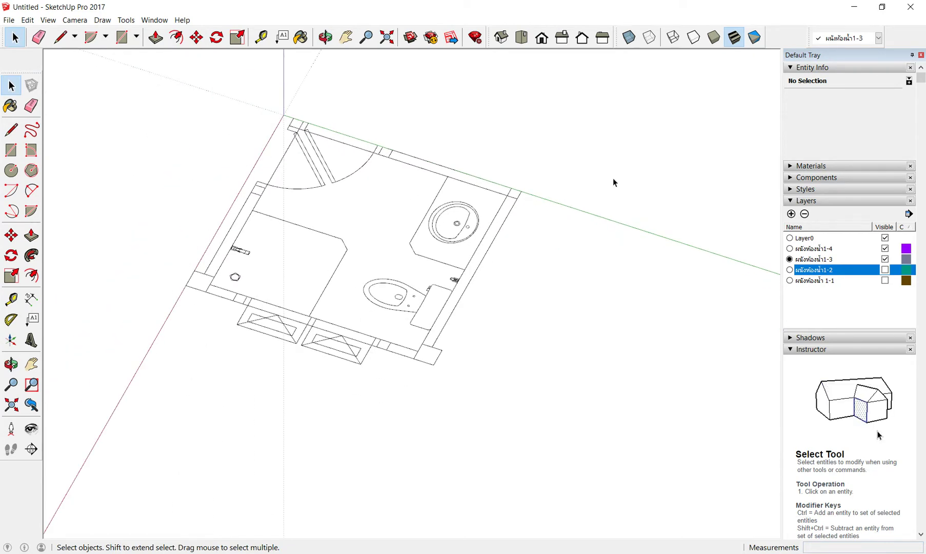
scroll(441, 273, "up", 1)
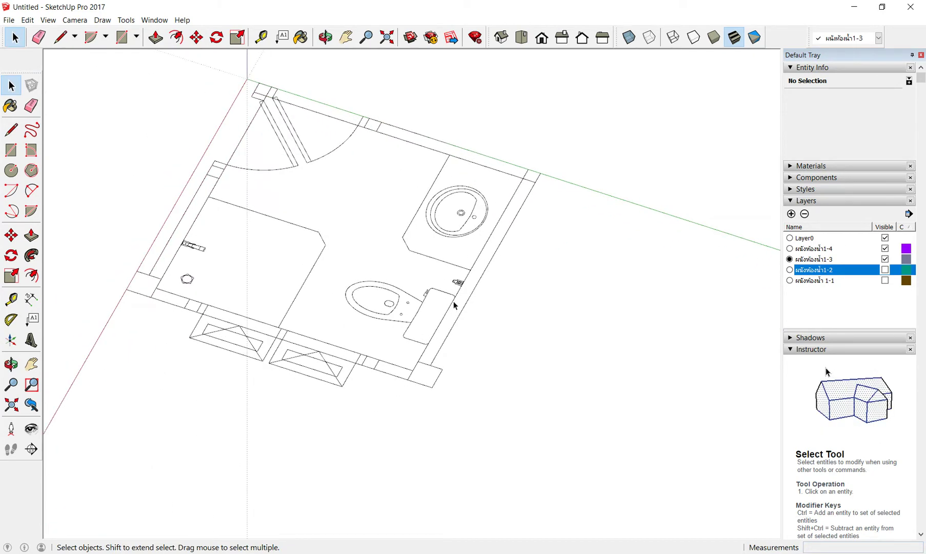
scroll(455, 302, "up", 2)
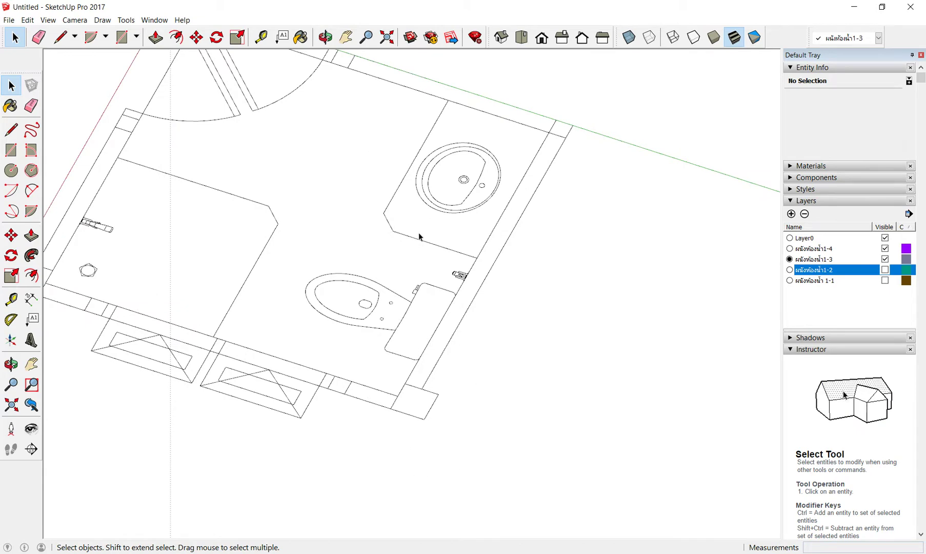
Draw a wall strip along the sink-and-toilet side and Push/Pull it up 2.5 m.
left_click(130, 41)
left_click(556, 119)
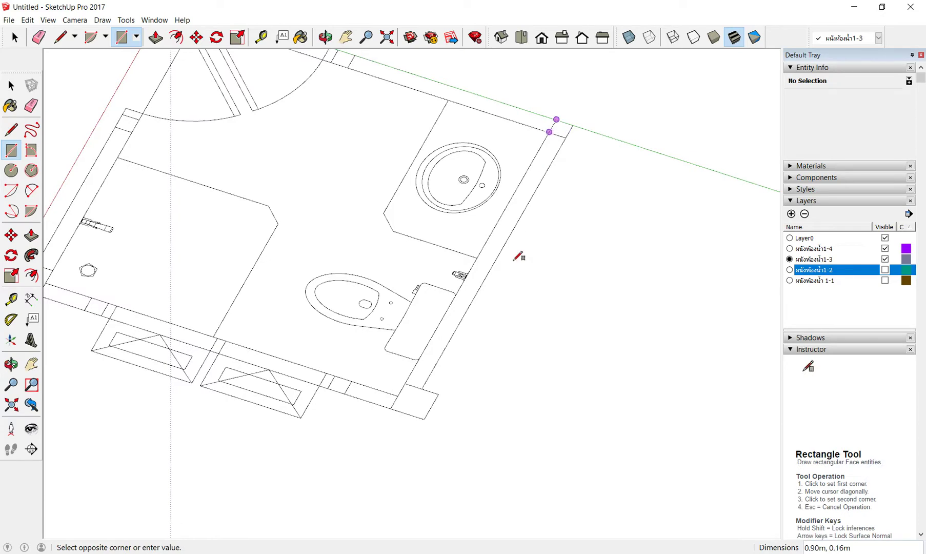
left_click(422, 388)
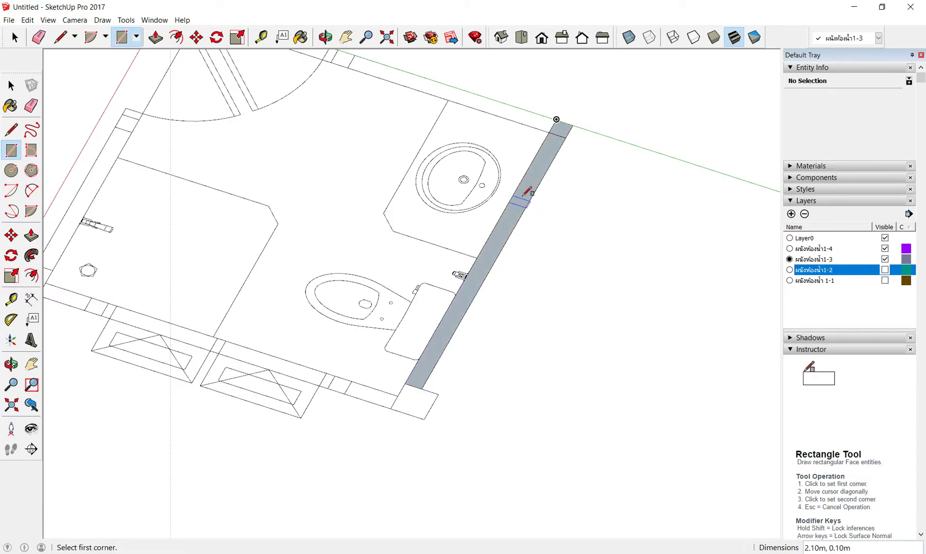
left_click(156, 37)
left_click(480, 277)
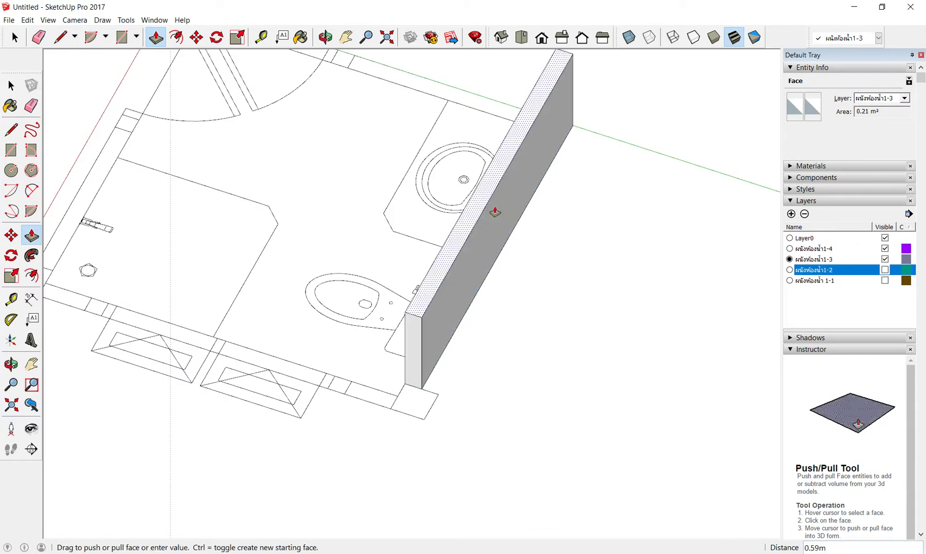
type("2.5")
key("Return")
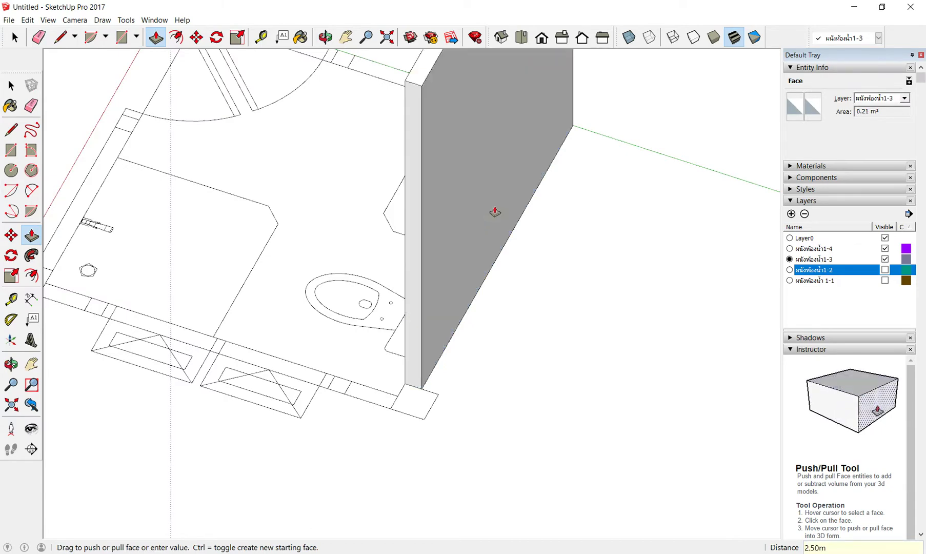
Orbit out to the whole room, window-select the new wall, and Make Group.
middle_click_drag(493, 211, 621, 249)
scroll(538, 389, "down", 3)
scroll(521, 325, "down", 2)
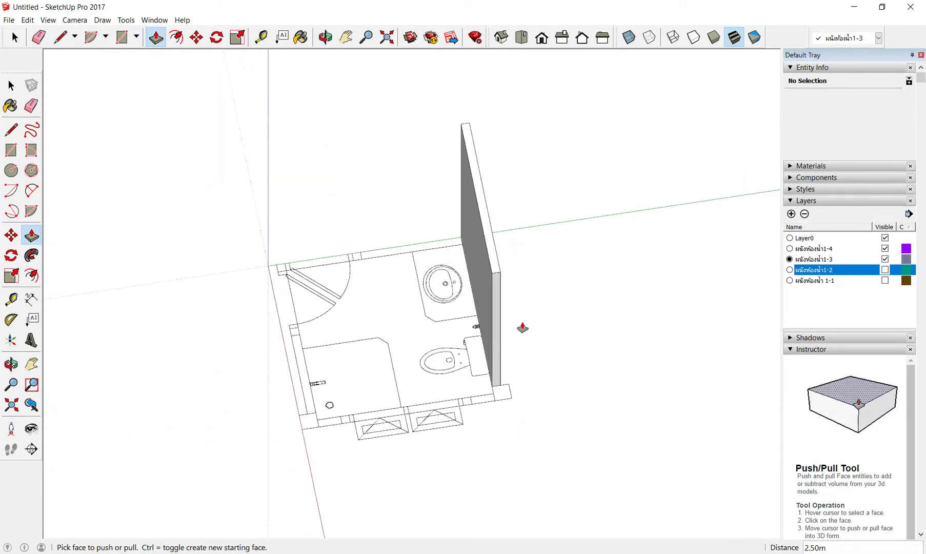
middle_click_drag(522, 325, 617, 241)
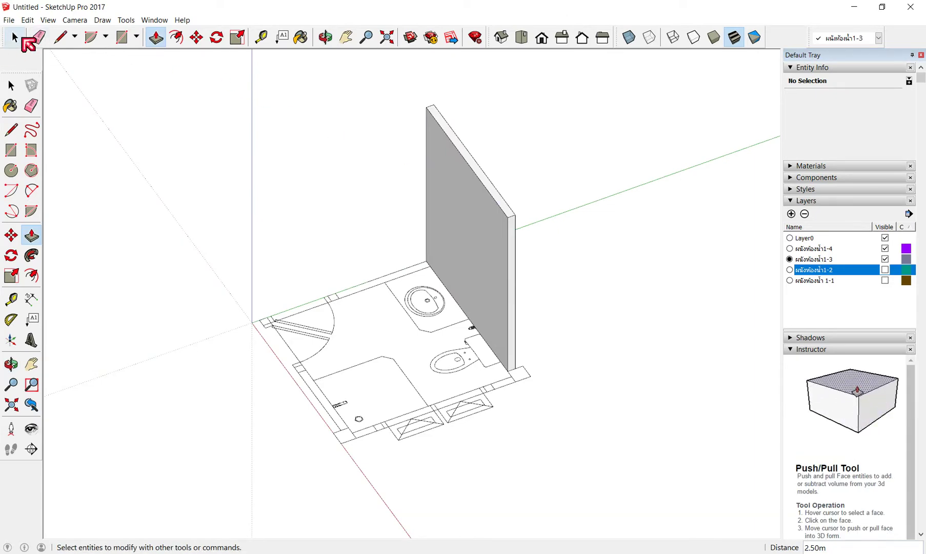
left_click(14, 37)
left_click_drag(394, 68, 618, 396)
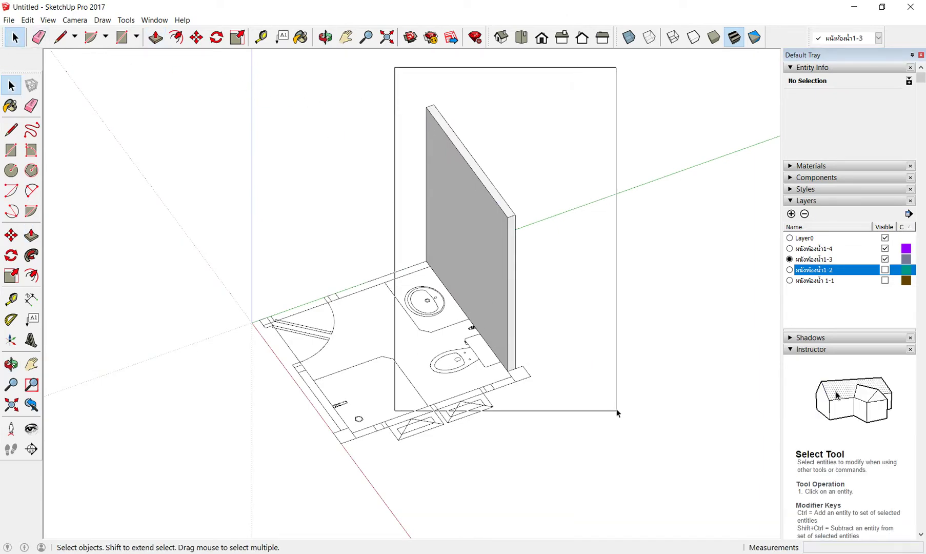
right_click(470, 235)
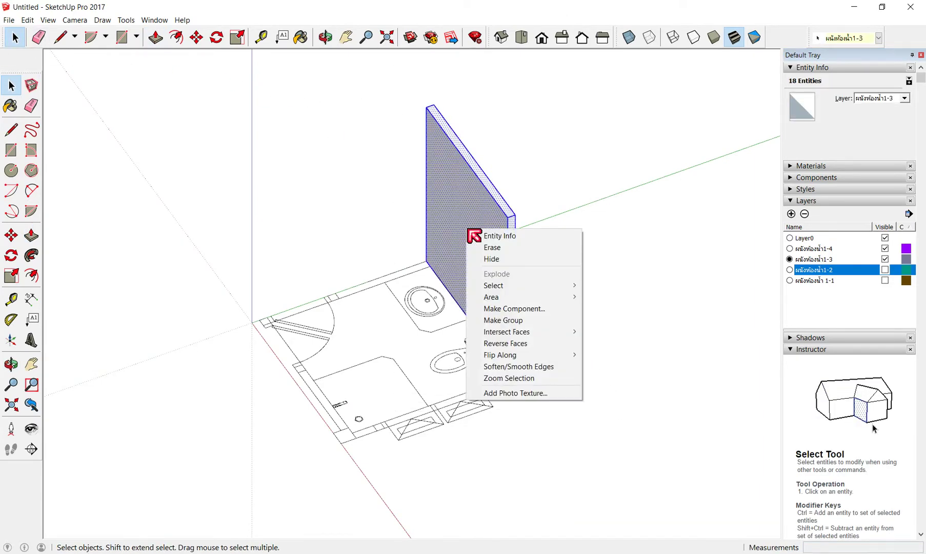
left_click(506, 323)
Orbit around the grouped wall and pick the ผนังห้องน้ำ1-4 layer to work on.
key("o")
mouse_move(538, 325)
left_mouse_down()
mouse_move(222, 318)
mouse_move(681, 314)
left_mouse_up()
key("space")
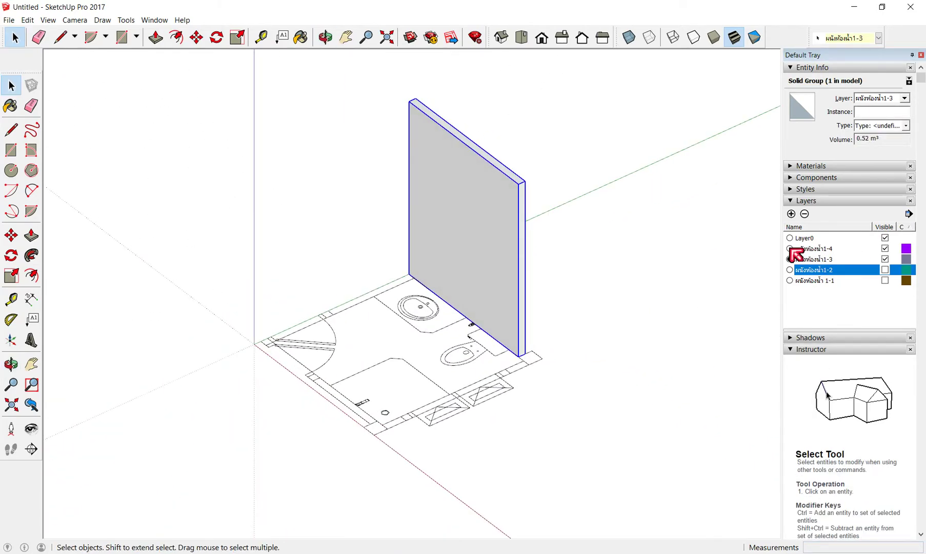
left_click(796, 249)
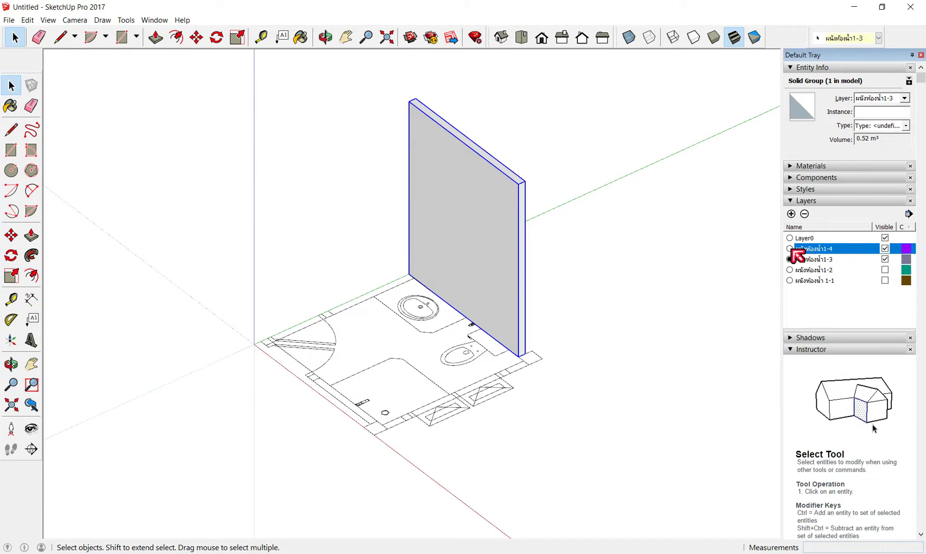
Hide the ผนังห้องน้ำ1-3 wall layer and orbit to a plan view of the bathroom.
left_click(885, 260)
mouse_move(571, 257)
middle_mouse_down()
mouse_move(319, 281)
mouse_move(563, 347)
mouse_move(410, 354)
middle_mouse_up()
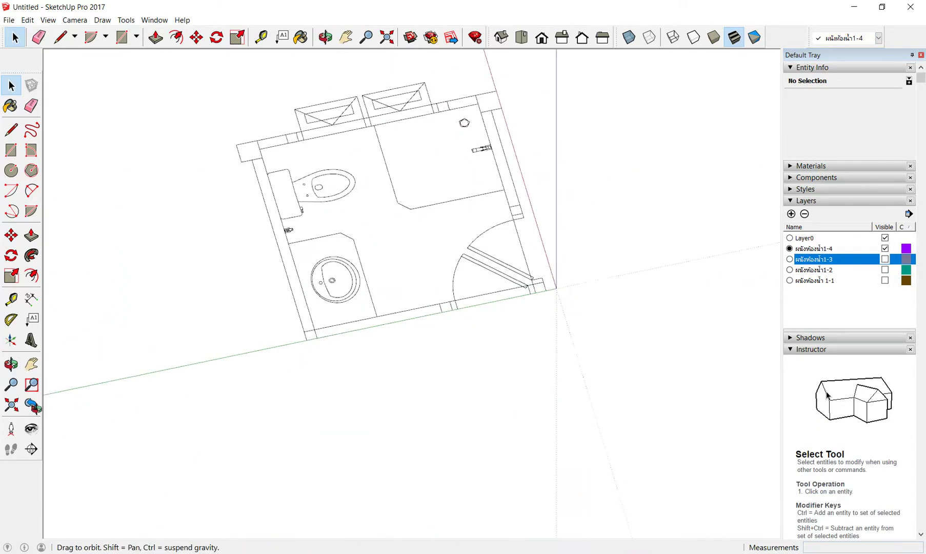
scroll(266, 354, "up", 3)
scroll(362, 389, "up", 3)
scroll(346, 324, "up", 2)
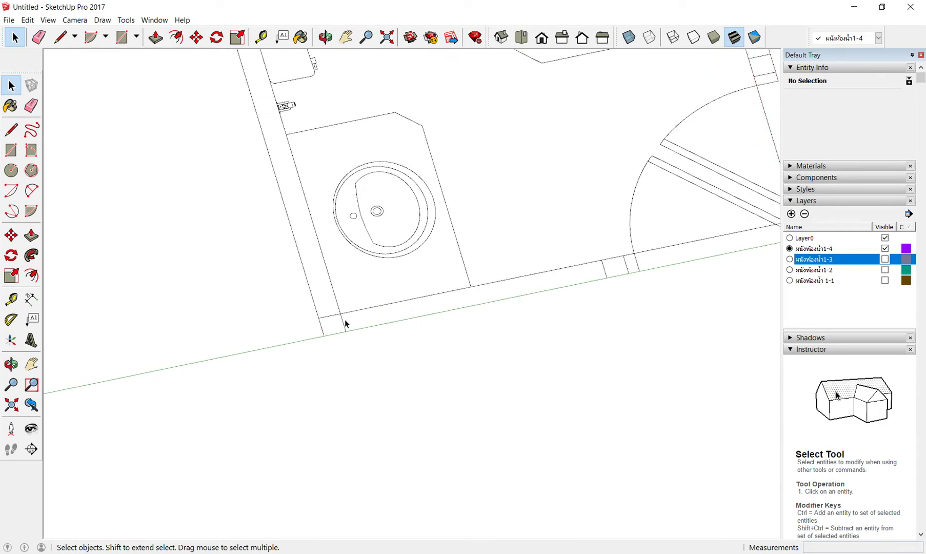
Draw a rectangular floor strip along the sink-side wall outline.
left_click(122, 37)
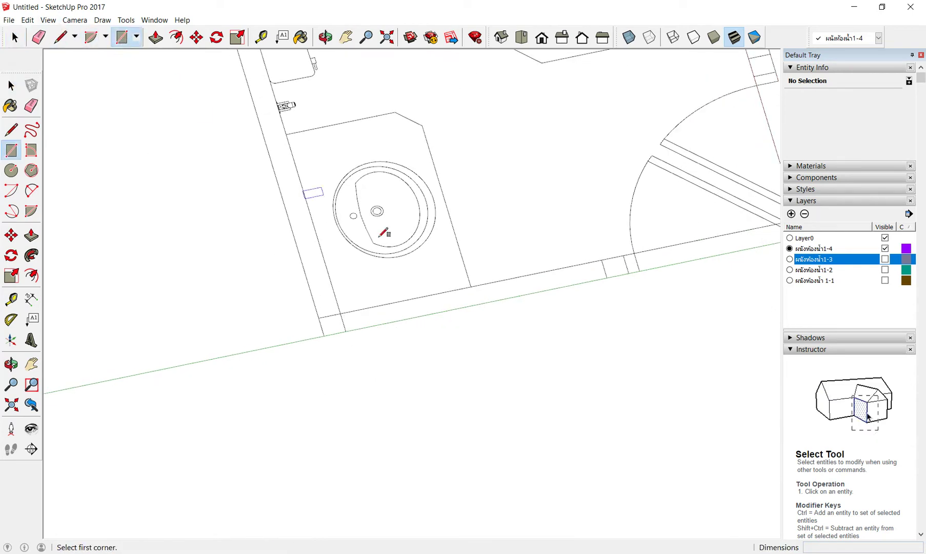
left_click(341, 313)
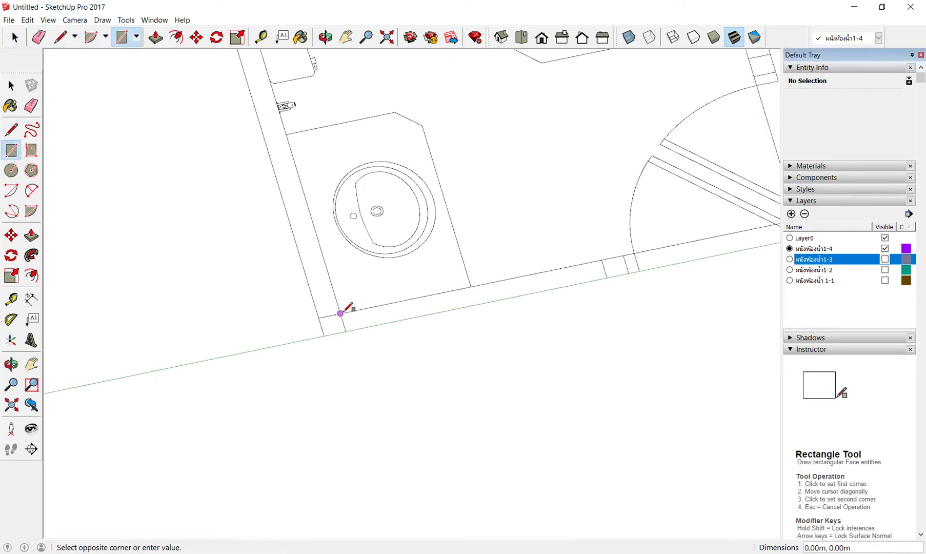
left_click(630, 272)
middle_click_drag(500, 331, 480, 207)
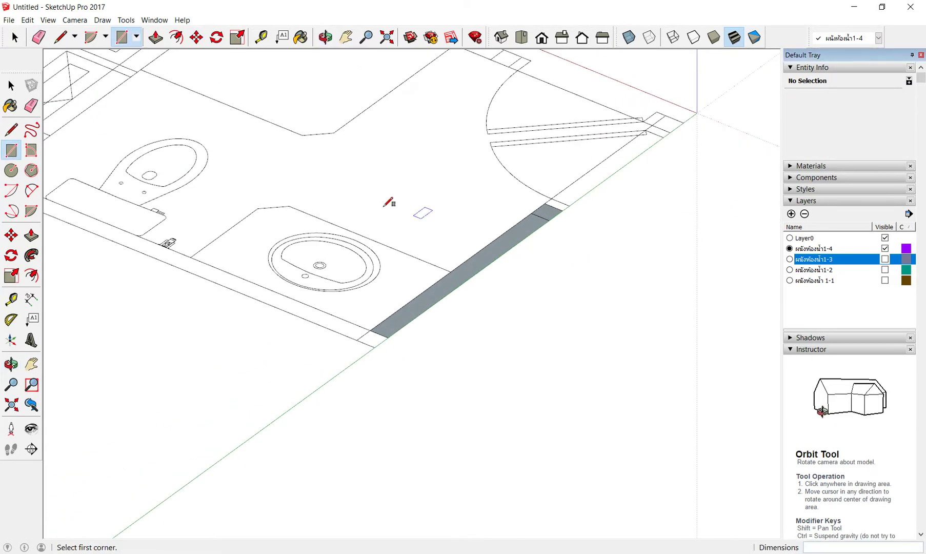
Push/Pull the strip up into a 2.5 m wall and orbit to a near top-down view.
left_click(155, 37)
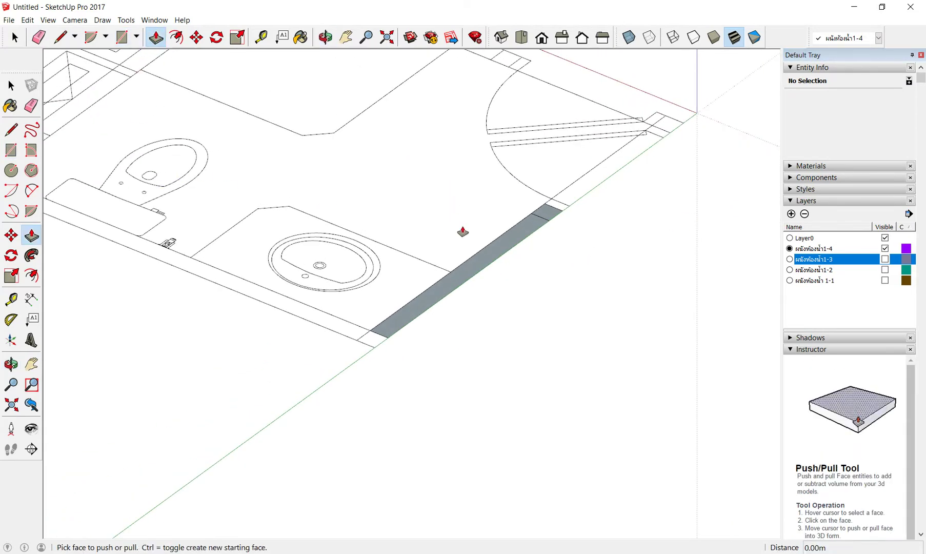
left_click_drag(484, 262, 489, 190)
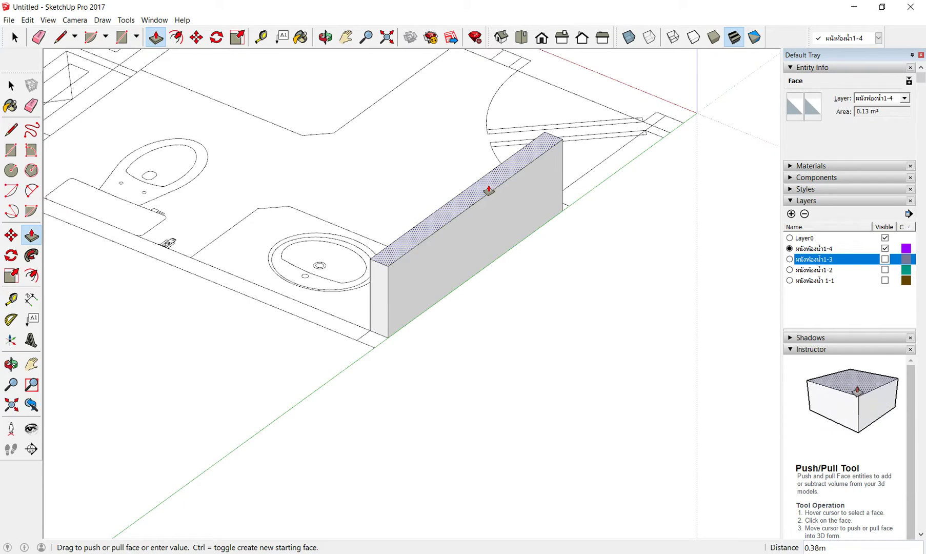
key("Return")
scroll(480, 299, "down", 2)
mouse_move(480, 300)
middle_mouse_down()
mouse_move(727, 393)
mouse_move(560, 361)
mouse_move(614, 268)
middle_mouse_up()
scroll(614, 269, "down", 2)
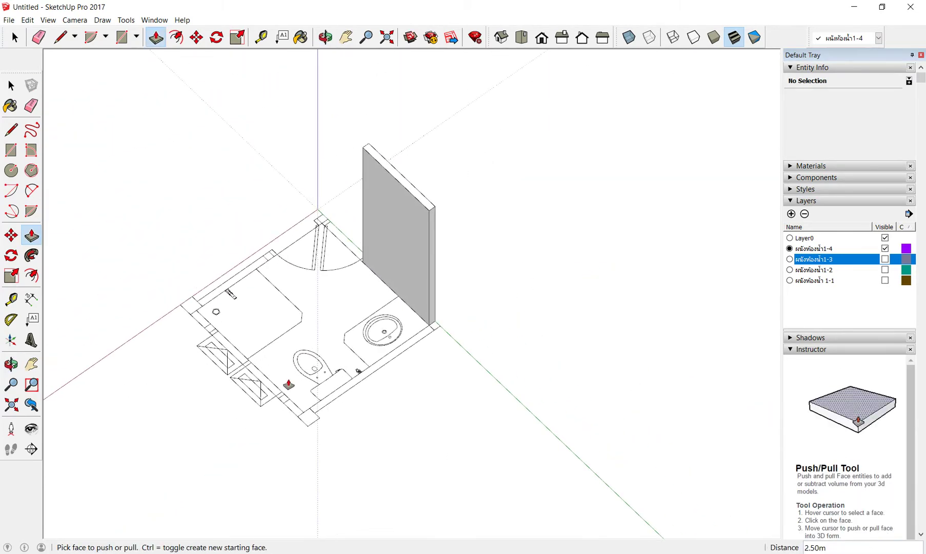
scroll(488, 166, "up", 2)
scroll(488, 165, "up", 1)
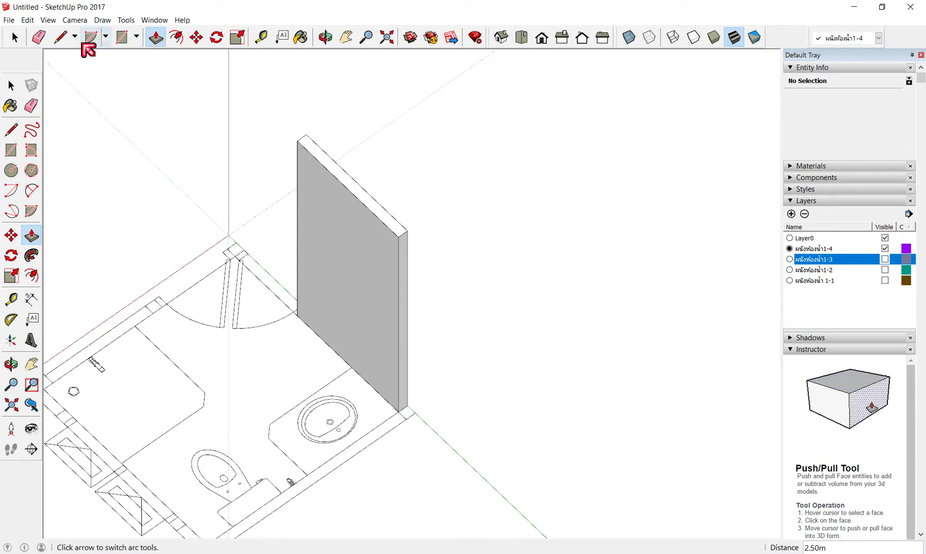
left_click(15, 38)
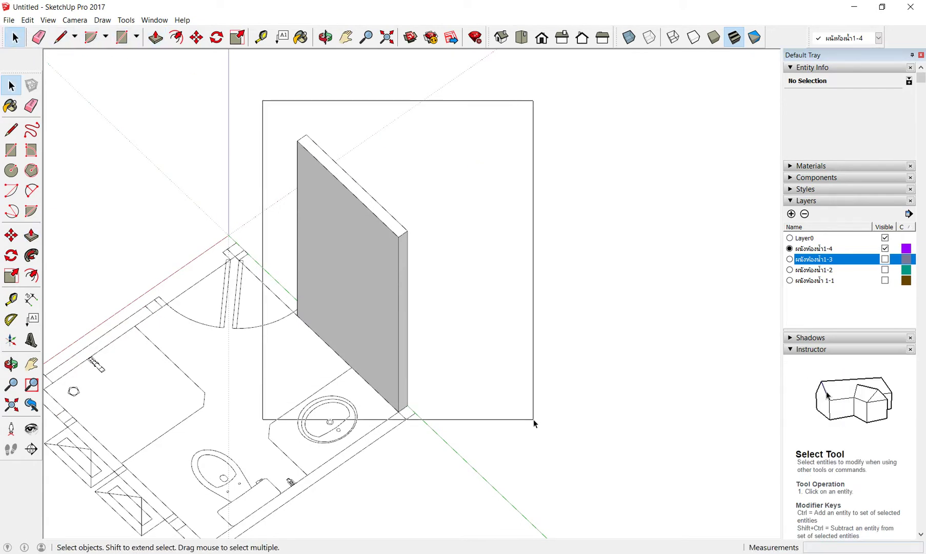
Window-select the fourth wall and make it a group.
left_click_drag(266, 105, 534, 420)
right_click(359, 278)
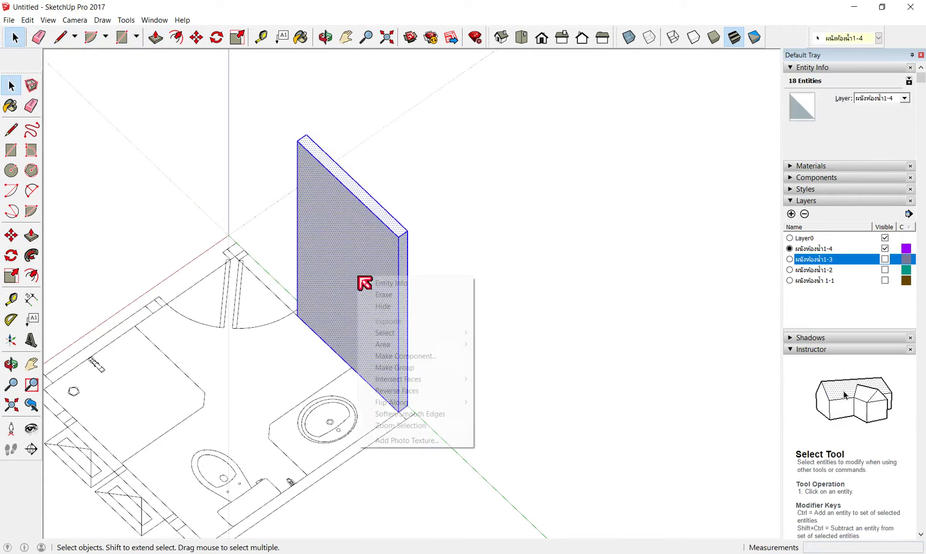
left_click(399, 372)
mouse_move(480, 437)
middle_mouse_down()
mouse_move(93, 438)
mouse_move(118, 347)
mouse_move(529, 317)
middle_mouse_up()
Deselect, orbit to a top-down isometric view, and show layer ผนังห้องน้ำ1-3 again.
left_click(528, 356)
mouse_move(635, 303)
middle_mouse_down()
mouse_move(641, 283)
mouse_move(403, 278)
middle_mouse_up()
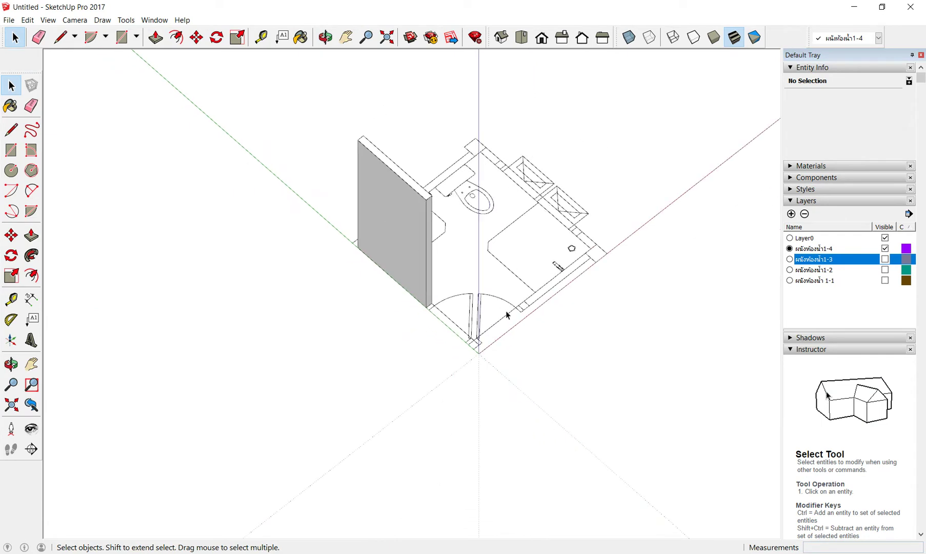
scroll(508, 315, "up", 2)
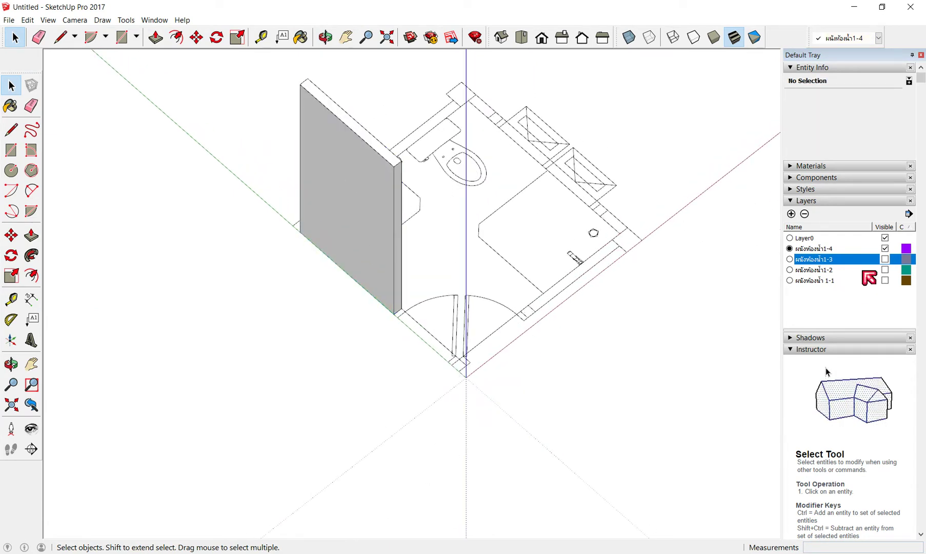
left_click(886, 258)
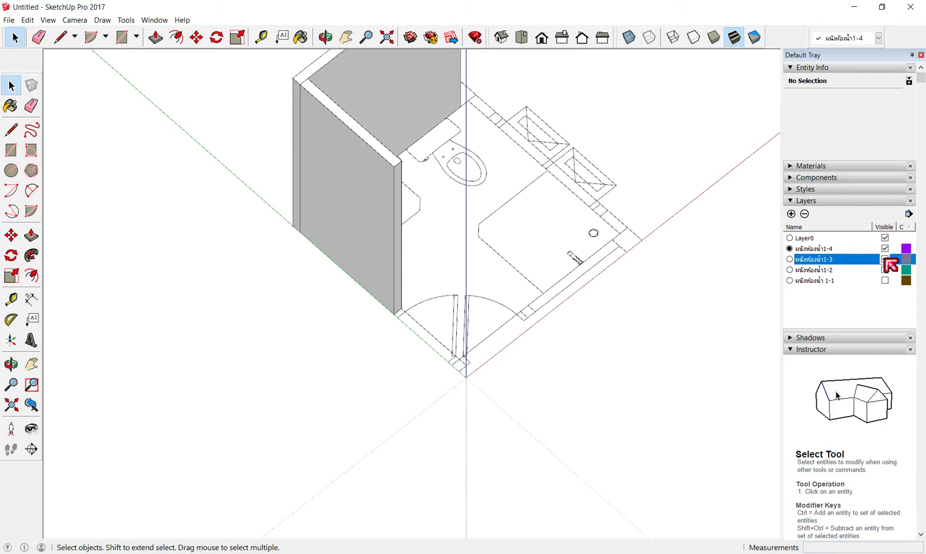
Show the remaining wall layers 1-3, 1-2 and 1-1 and orbit to a front elevation.
left_click(886, 269)
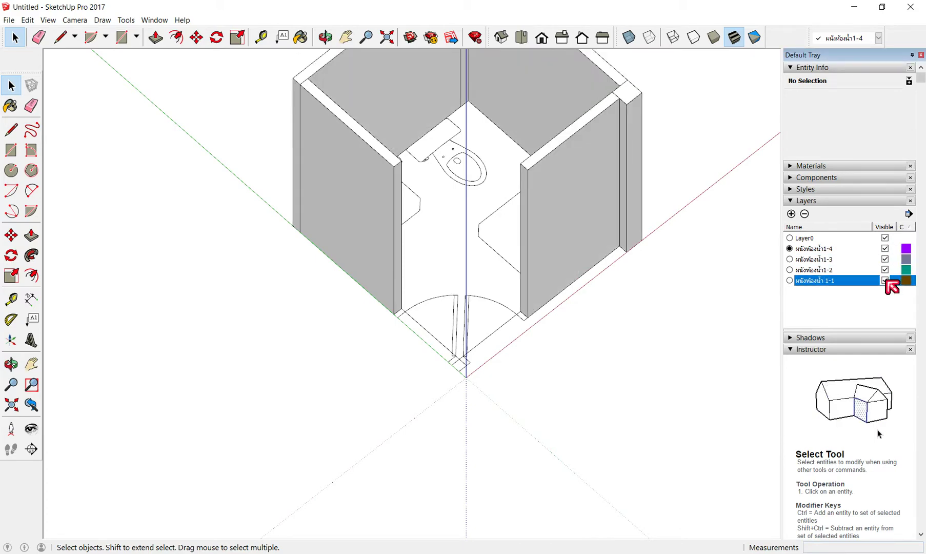
mouse_move(414, 318)
middle_mouse_down()
mouse_move(354, 218)
mouse_move(445, 209)
mouse_move(465, 227)
mouse_move(91, 250)
mouse_move(521, 349)
mouse_move(389, 379)
mouse_move(429, 341)
mouse_move(399, 378)
middle_mouse_up()
scroll(424, 365, "up", 3)
scroll(442, 367, "up", 3)
scroll(403, 379, "up", 3)
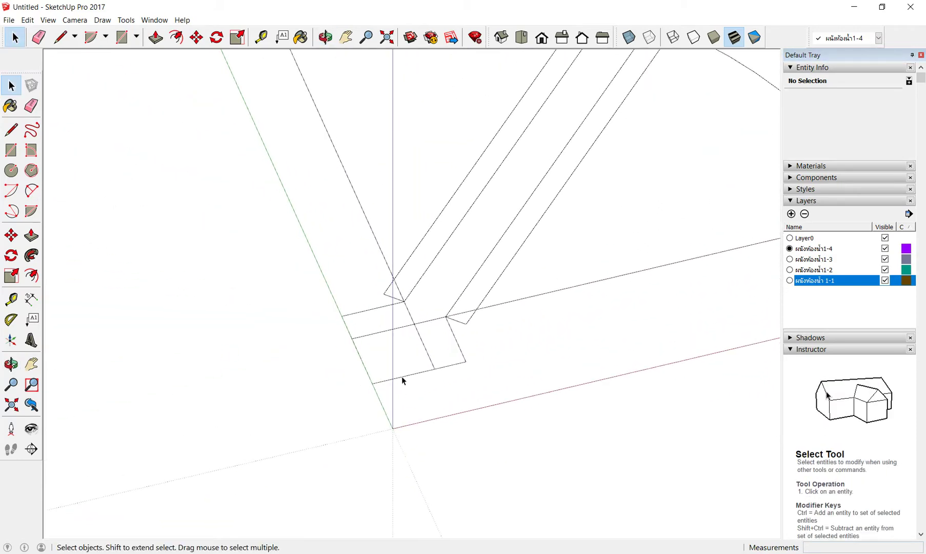
scroll(404, 377, "down", 3)
scroll(404, 376, "down", 2)
left_click(344, 110)
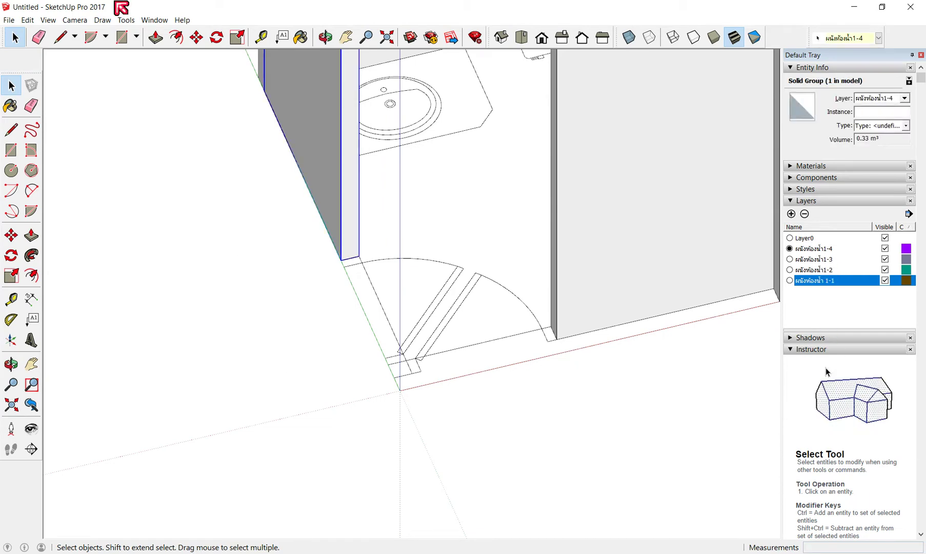
Draw a 0.10 m square post footprint at the door corner and raise it to 2.50 m.
left_click(128, 38)
scroll(405, 374, "up", 3)
left_click(375, 348)
left_click(430, 367)
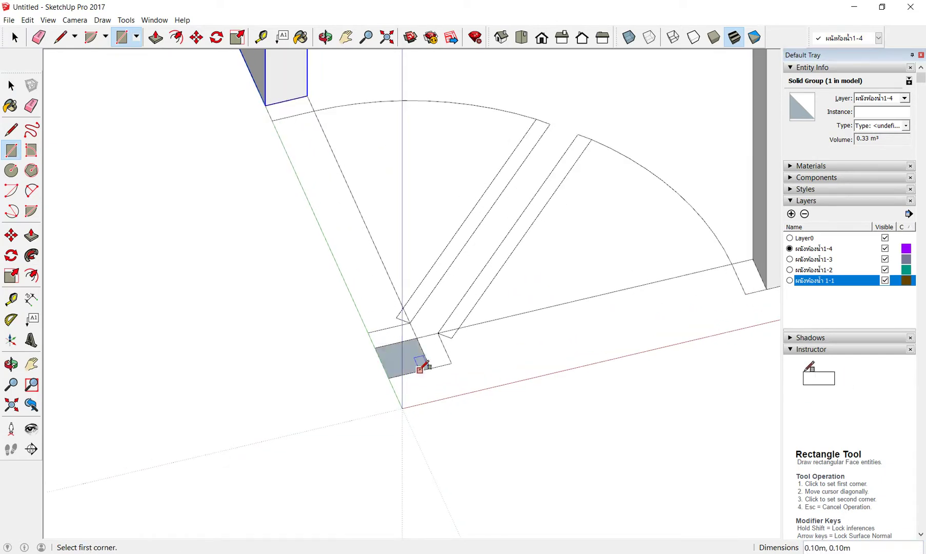
left_click(165, 38)
left_click(405, 361)
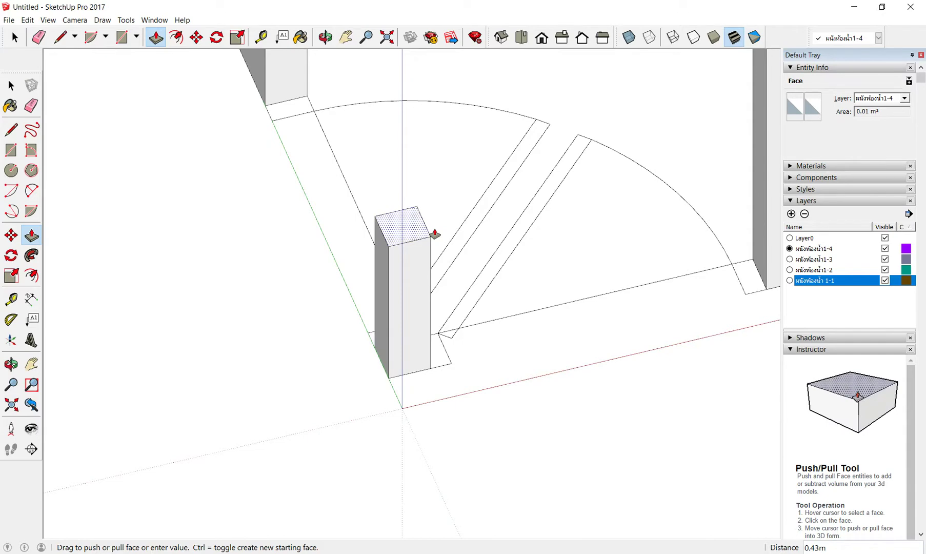
type("5")
key("Return")
scroll(463, 385, "down", 3)
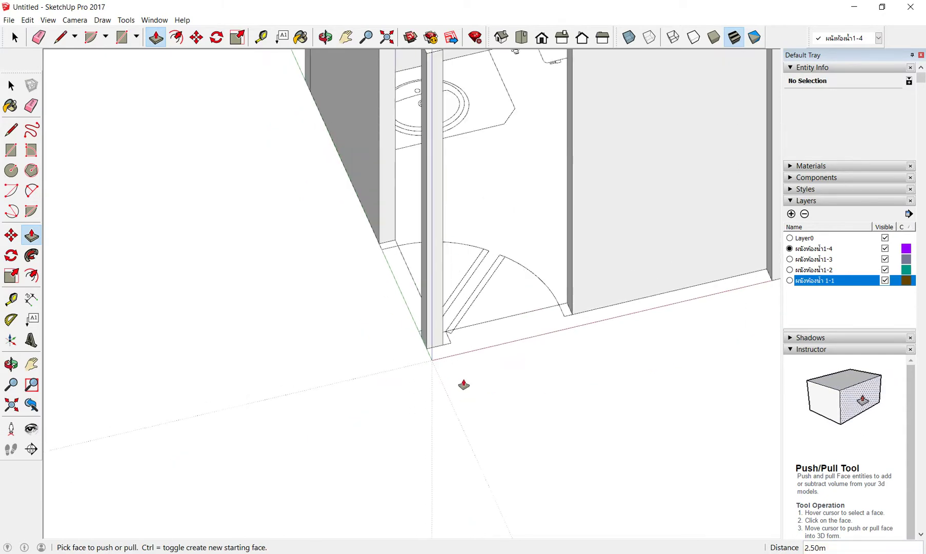
scroll(475, 252, "down", 2)
mouse_move(475, 252)
middle_mouse_down()
mouse_move(300, 526)
mouse_move(314, 257)
mouse_move(510, 229)
mouse_move(490, 307)
middle_mouse_up()
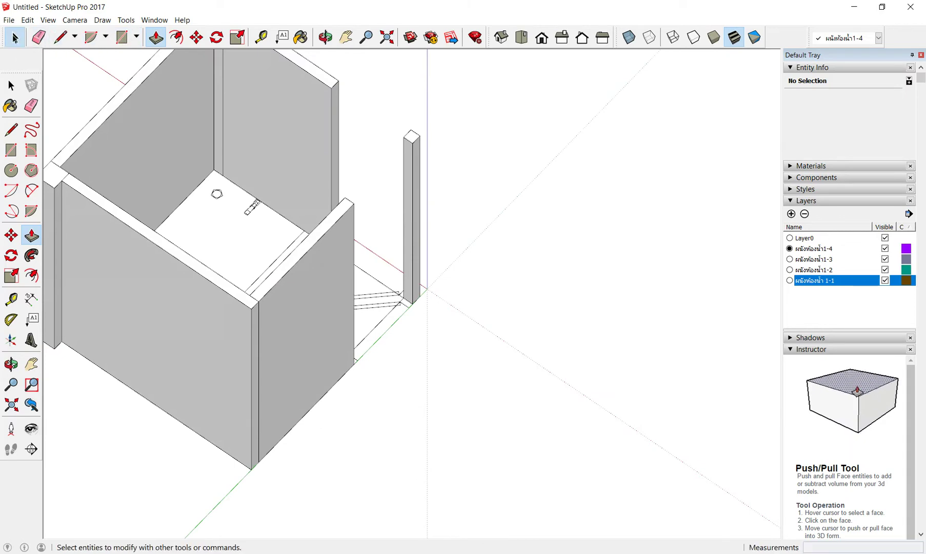
Window-select the new post, Make Group, and orbit to show the whole room.
left_click(14, 37)
left_click_drag(389, 119, 542, 359)
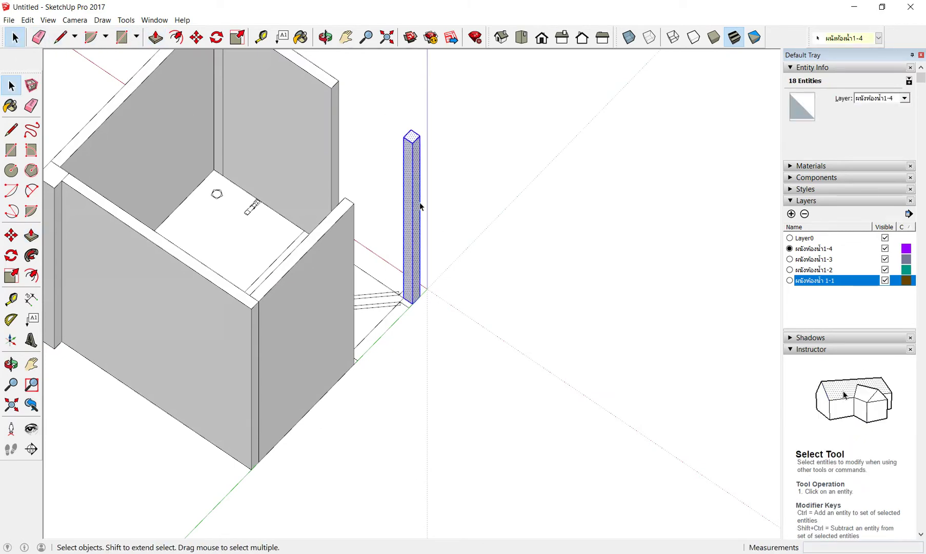
right_click(411, 225)
left_click(461, 314)
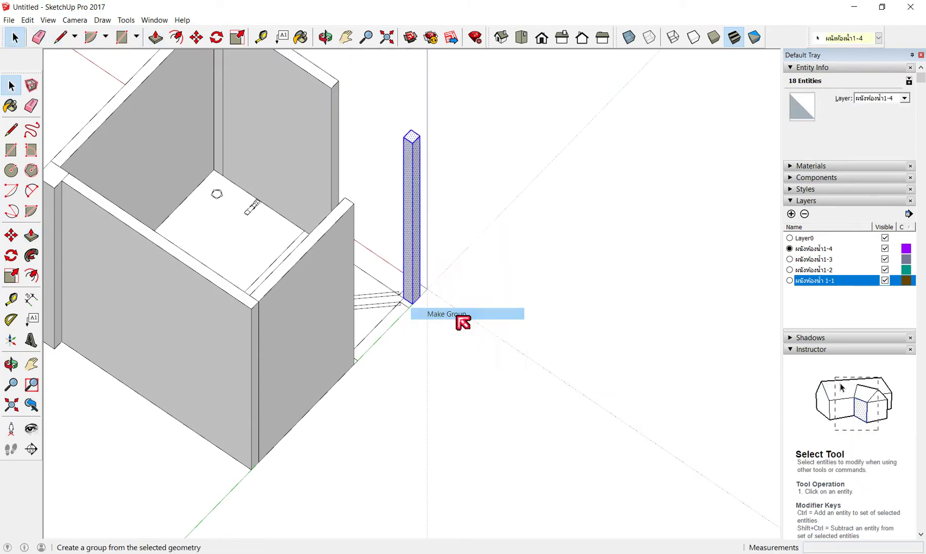
key("space")
scroll(408, 389, "down", 3)
mouse_move(407, 389)
middle_mouse_down()
mouse_move(522, 364)
mouse_move(388, 270)
middle_mouse_up()
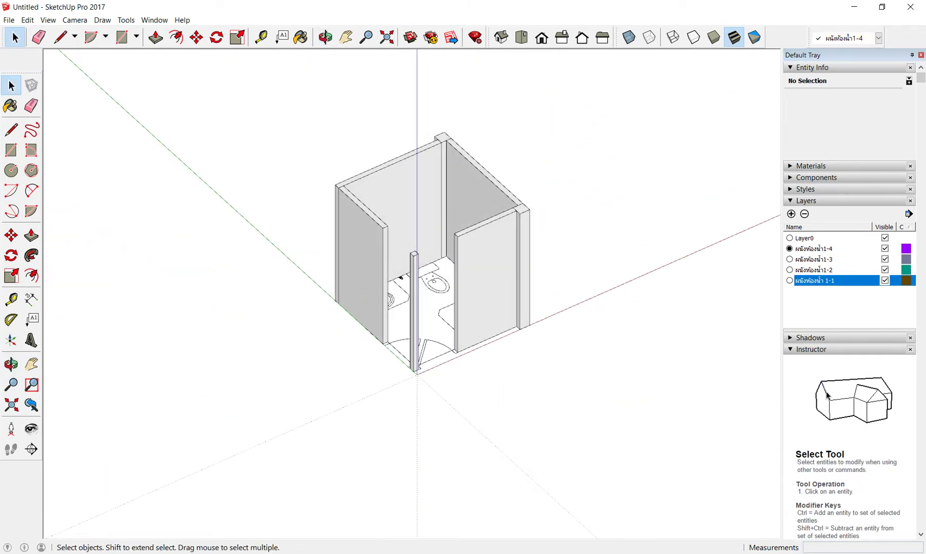
left_click(323, 525)
In ประตูบ้านสองชั้น 2.skp, zoom in and select the white louvred door.
scroll(513, 272, "up", 2)
scroll(523, 285, "up", 2)
scroll(526, 288, "up", 2)
scroll(525, 287, "up", 2)
scroll(517, 269, "up", 2)
scroll(484, 202, "up", 2)
left_click(471, 227)
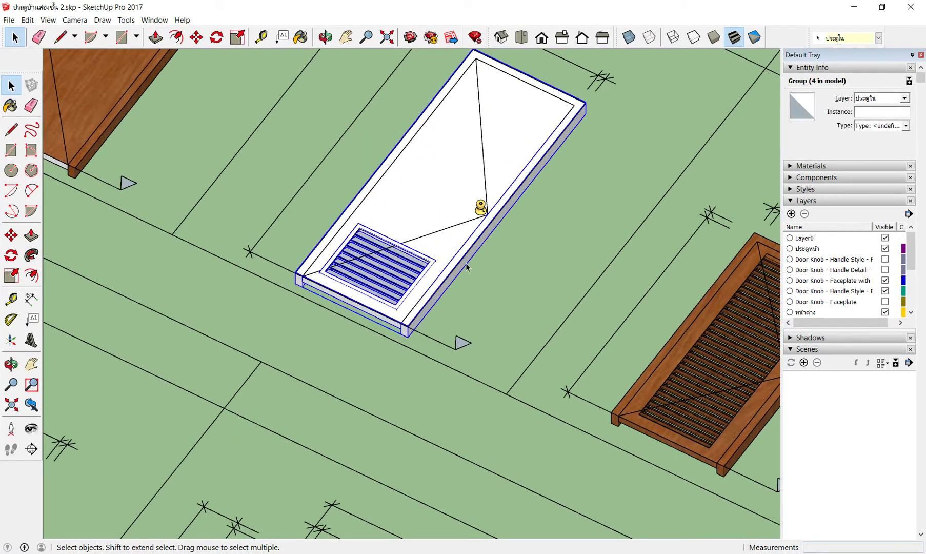
scroll(500, 282, "down", 2)
mouse_move(500, 282)
middle_mouse_down()
mouse_move(598, 333)
mouse_move(580, 341)
middle_mouse_up()
scroll(598, 332, "up", 2)
scroll(604, 330, "up", 2)
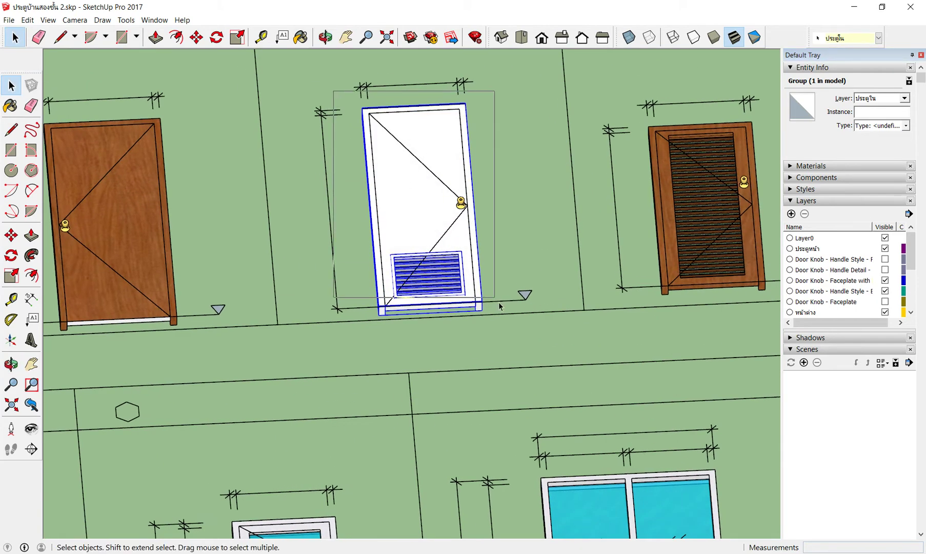
Make the white door's parts one group and orbit to check the door layout.
right_click(427, 192)
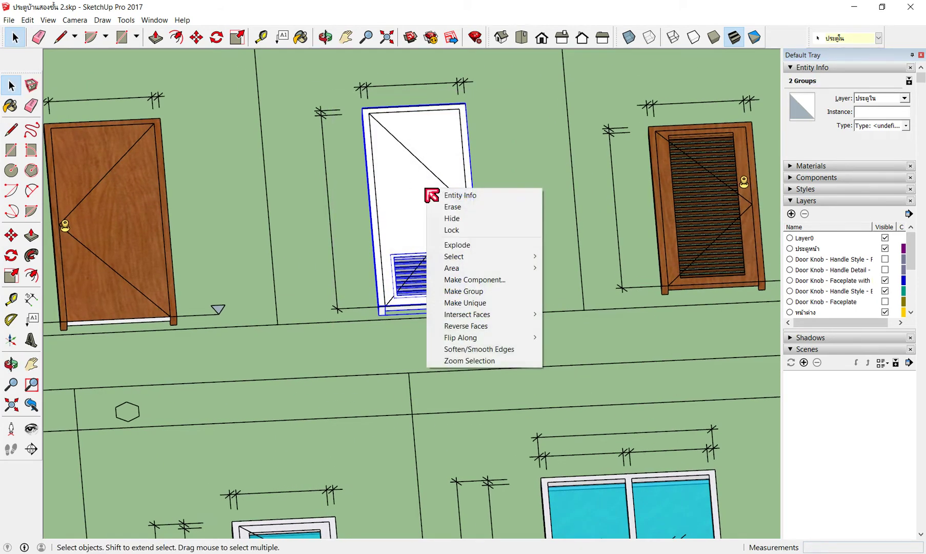
left_click(484, 293)
scroll(505, 271, "down", 3)
middle_click_drag(505, 271, 482, 287)
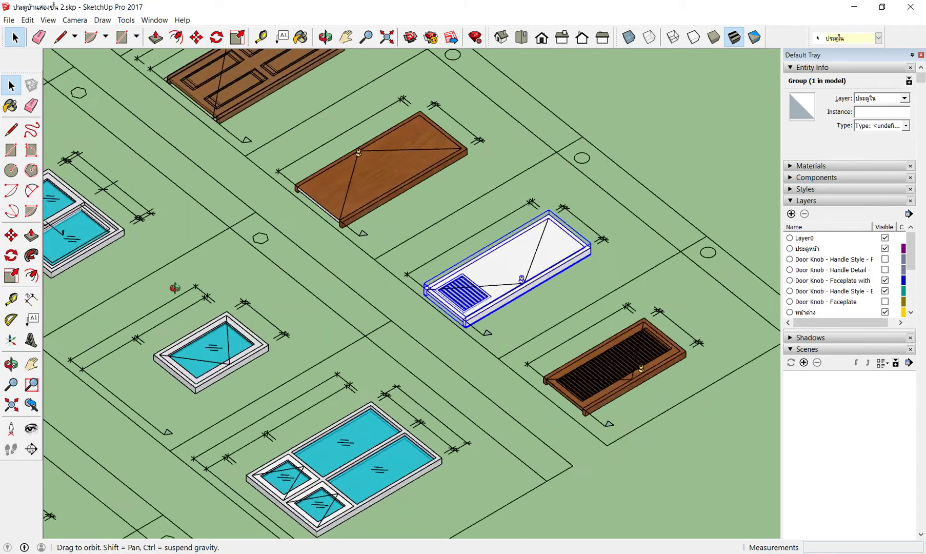
scroll(482, 287, "up", 3)
scroll(487, 264, "up", 3)
scroll(487, 264, "down", 3)
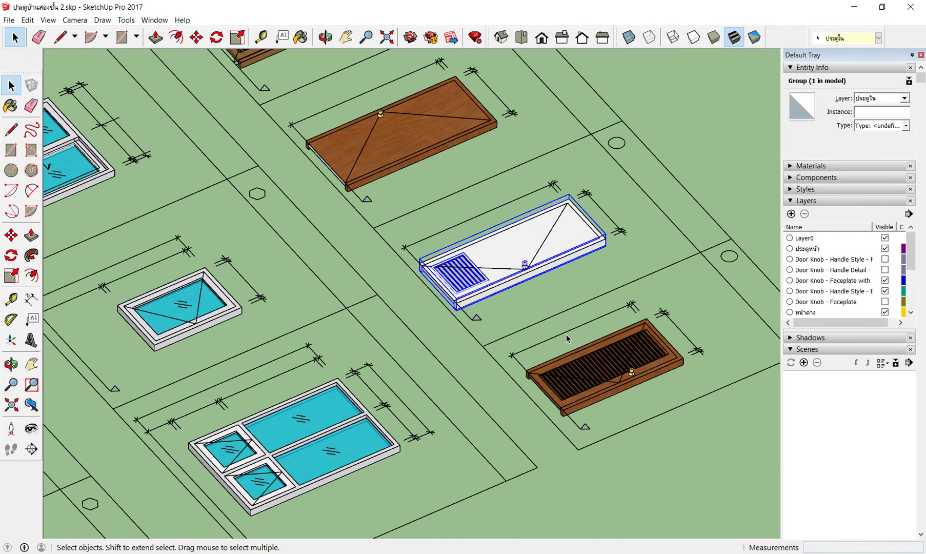
middle_click_drag(542, 277, 481, 289)
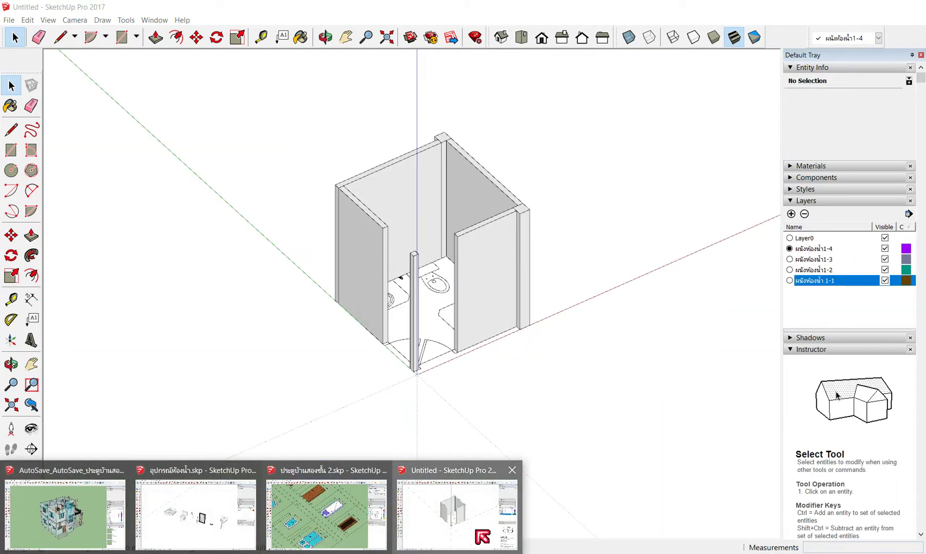
left_click(457, 513)
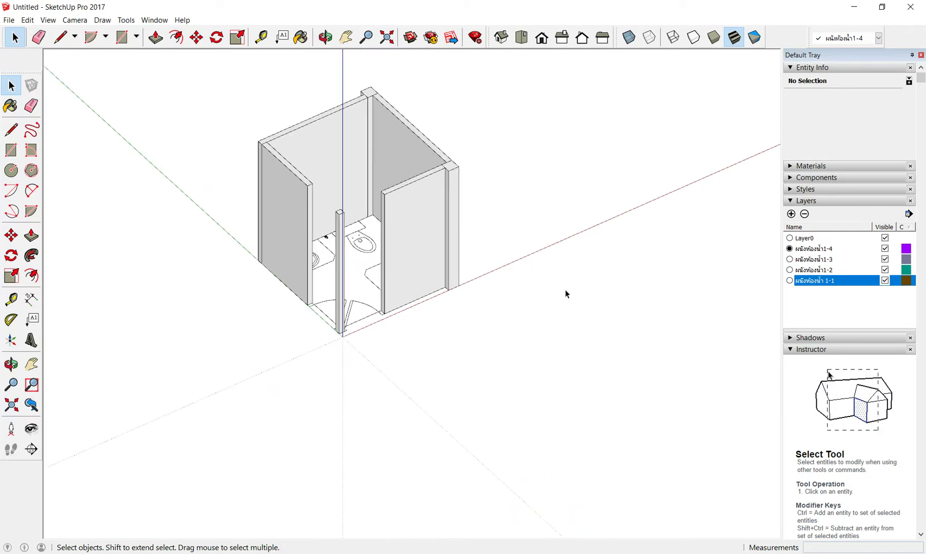
Paste the white louvred door into the model beside the cubicle.
key("ctrl+v")
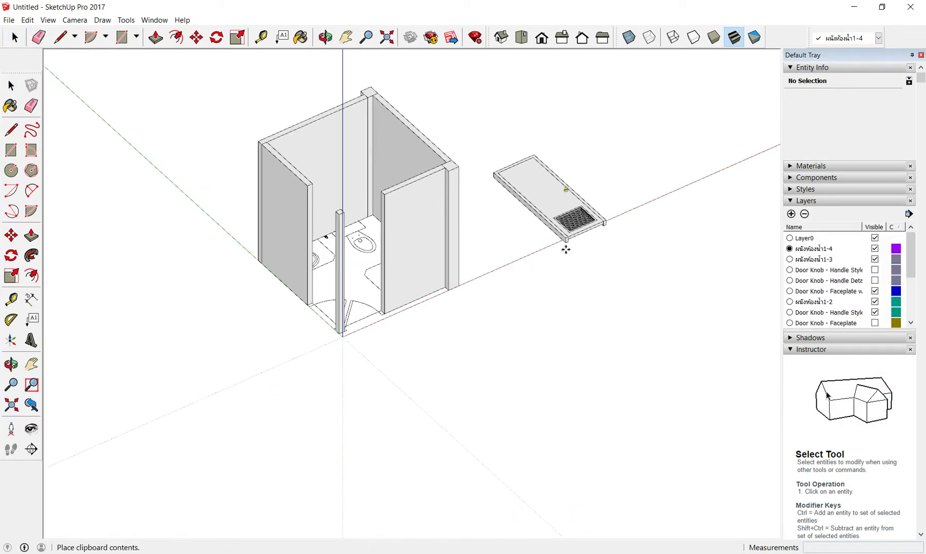
left_click(615, 345)
scroll(704, 345, "up", 3)
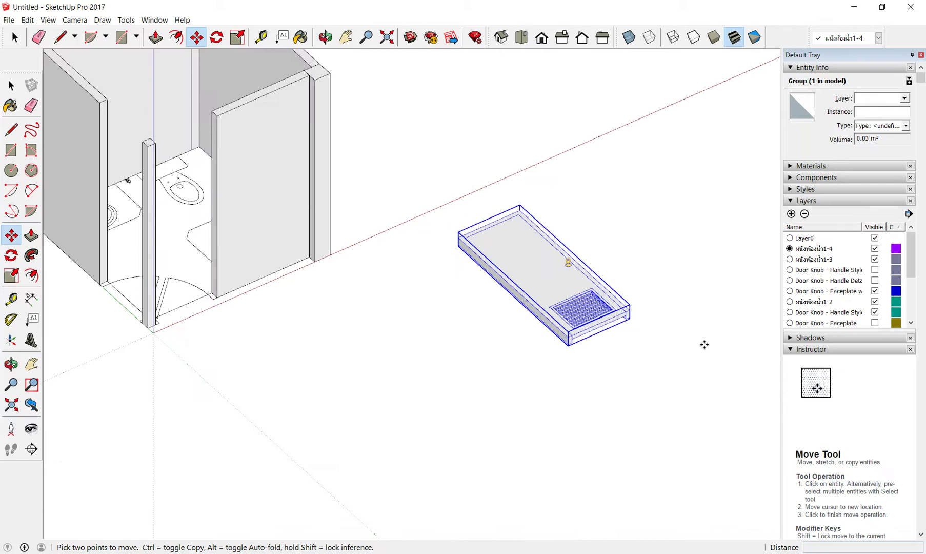
scroll(678, 320, "up", 2)
scroll(646, 312, "up", 2)
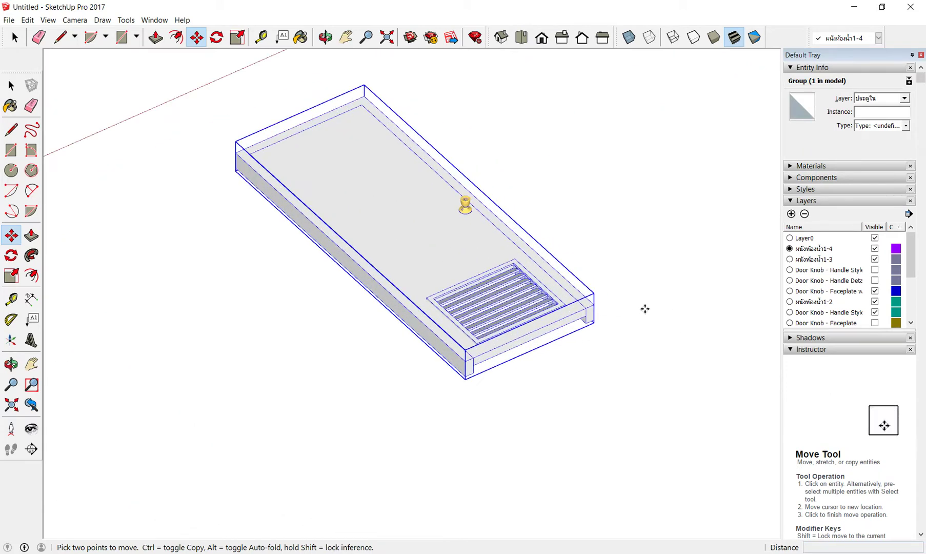
scroll(645, 309, "down", 2)
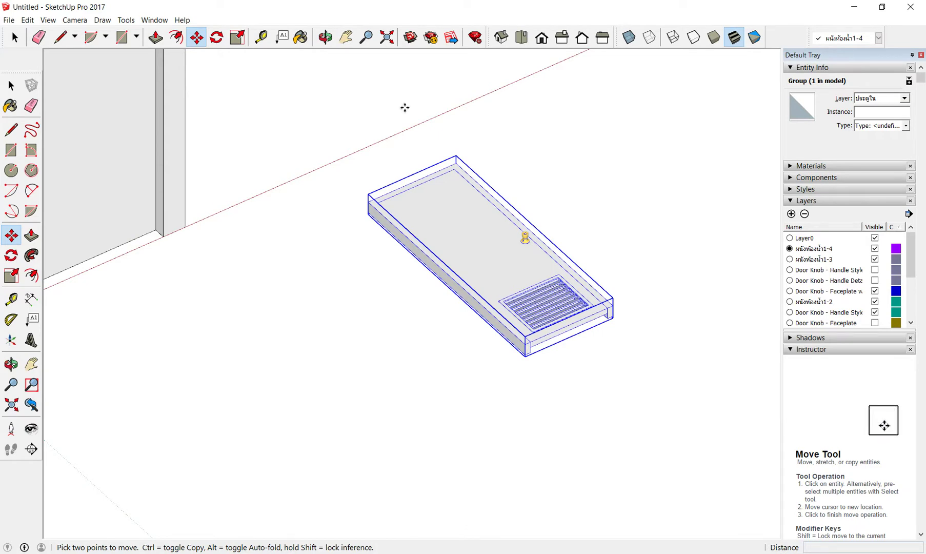
Stand the door upright by rotating it on a locked vertical plane.
left_click(218, 39)
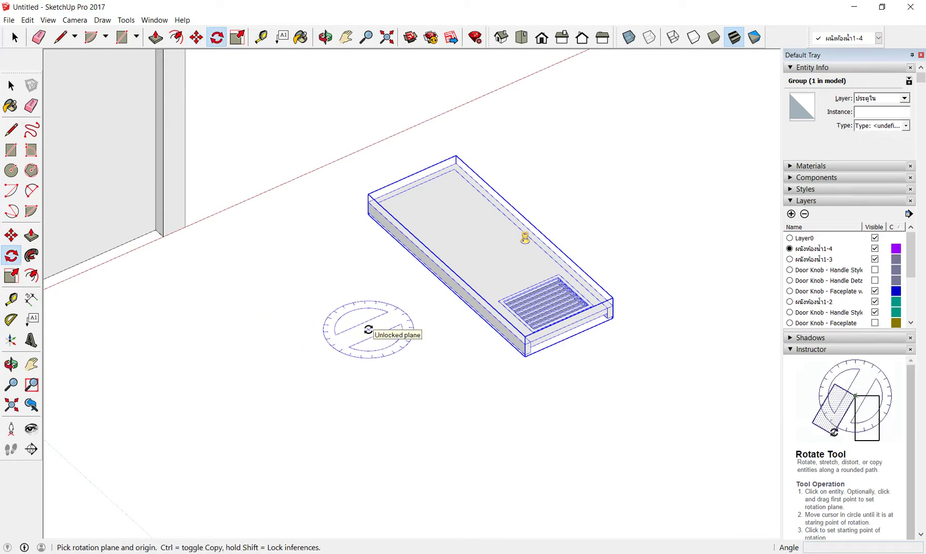
scroll(375, 328, "down", 2)
scroll(382, 327, "down", 1)
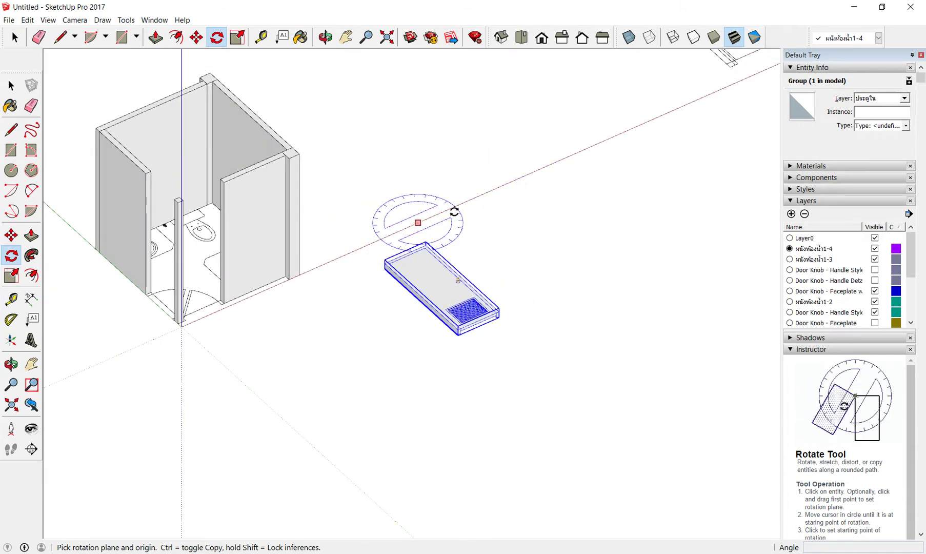
key("Right")
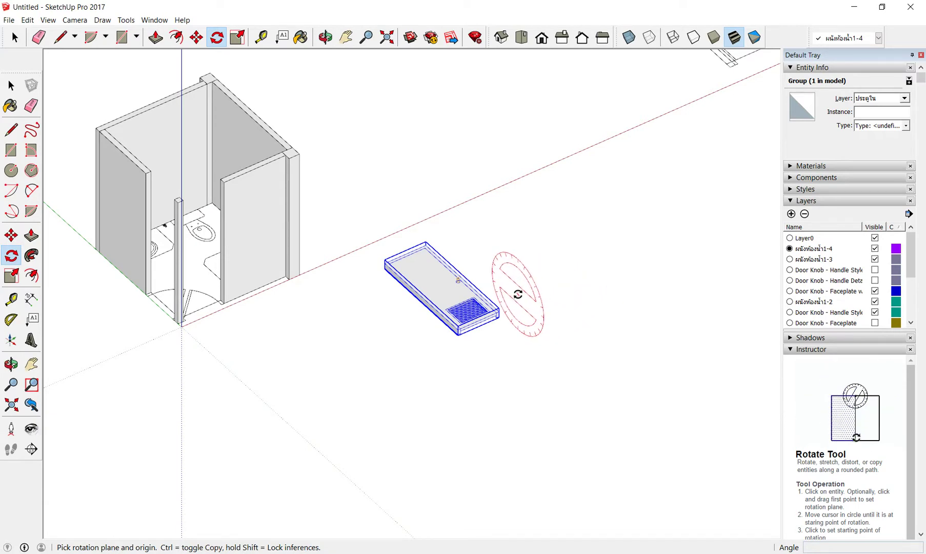
scroll(511, 289, "up", 2)
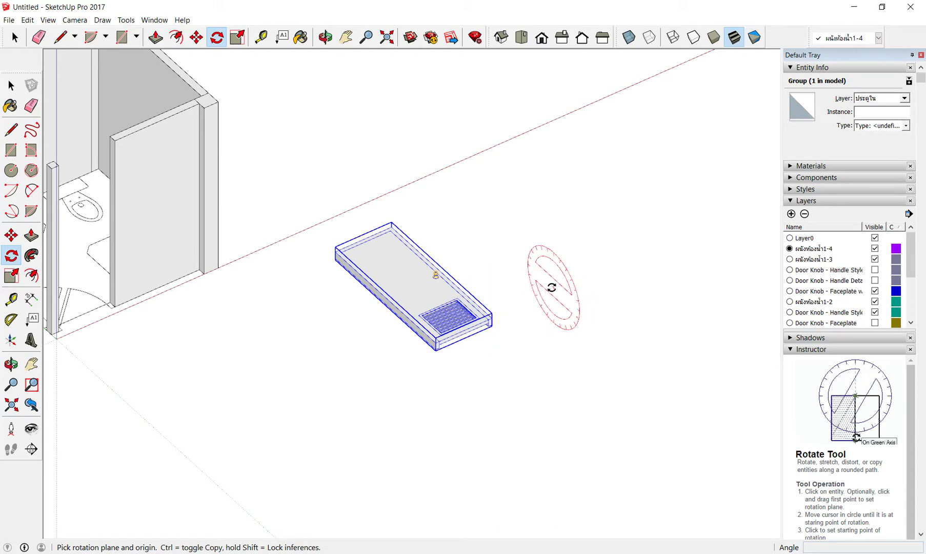
left_click(666, 407)
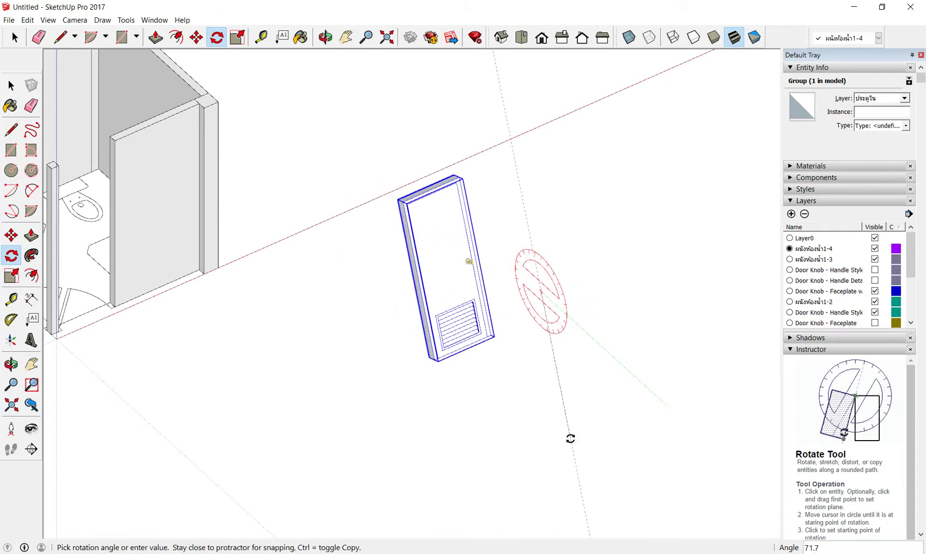
left_click(570, 438)
In a straight front elevation, turn the door around 180°.
mouse_move(566, 436)
middle_mouse_down()
mouse_move(589, 321)
mouse_move(705, 303)
mouse_move(490, 300)
mouse_move(579, 285)
mouse_move(341, 355)
middle_mouse_up()
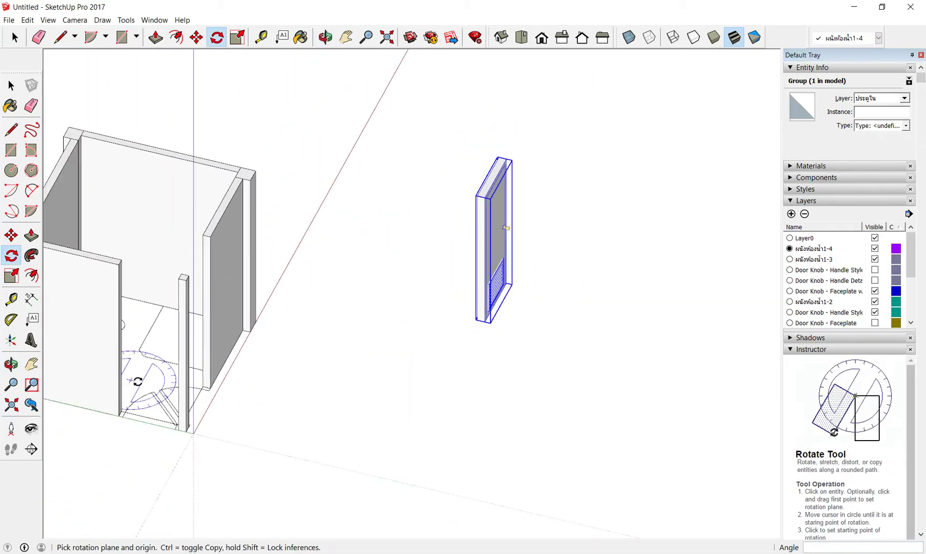
scroll(137, 381, "up", 2)
scroll(213, 333, "down", 1)
scroll(202, 368, "up", 2)
scroll(190, 397, "up", 2)
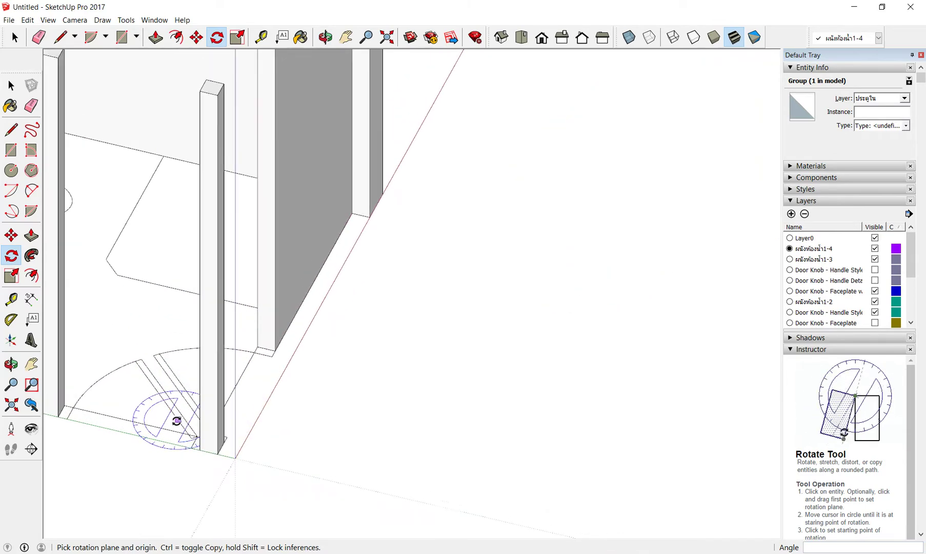
scroll(183, 380, "down", 3)
scroll(713, 161, "down", 2)
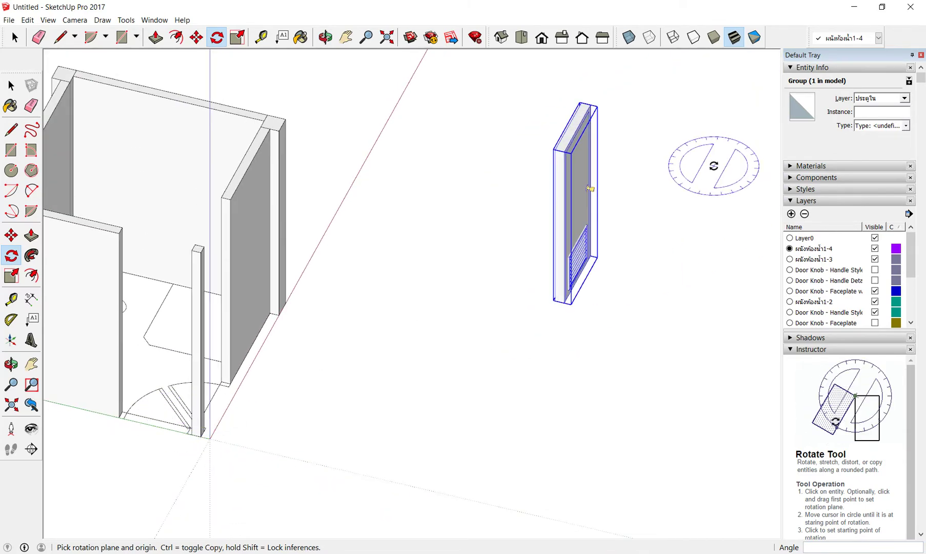
scroll(513, 337, "up", 3)
mouse_move(513, 337)
middle_mouse_down()
mouse_move(603, 274)
mouse_move(537, 244)
middle_mouse_up()
scroll(364, 157, "up", 2)
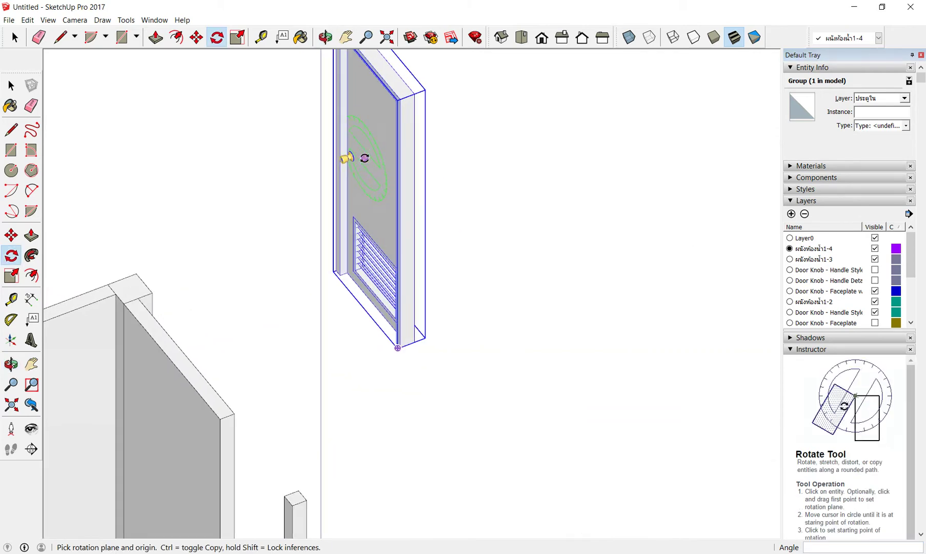
scroll(348, 198, "up", 2)
scroll(338, 251, "up", 1)
scroll(338, 250, "down", 2)
scroll(337, 296, "down", 3)
mouse_move(585, 360)
middle_mouse_down()
mouse_move(387, 395)
mouse_move(512, 315)
middle_mouse_up()
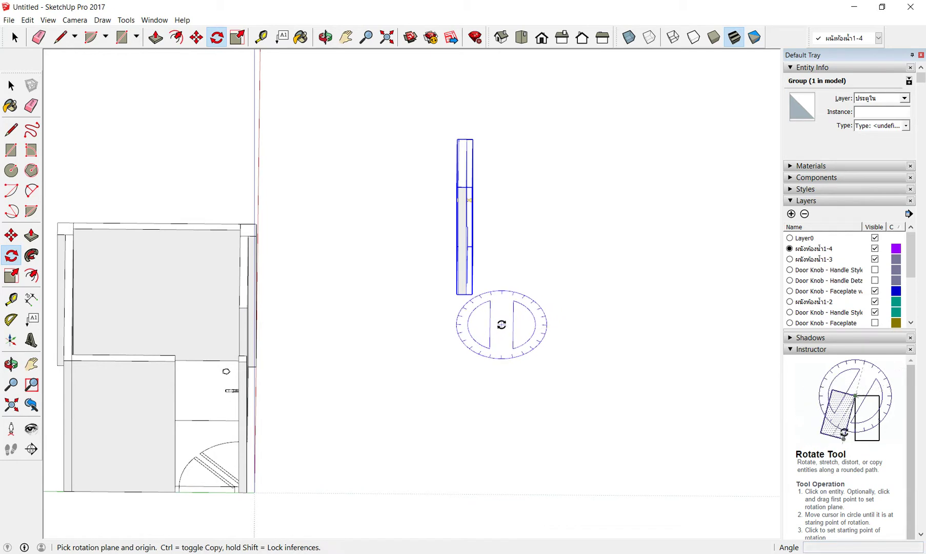
left_click(651, 327)
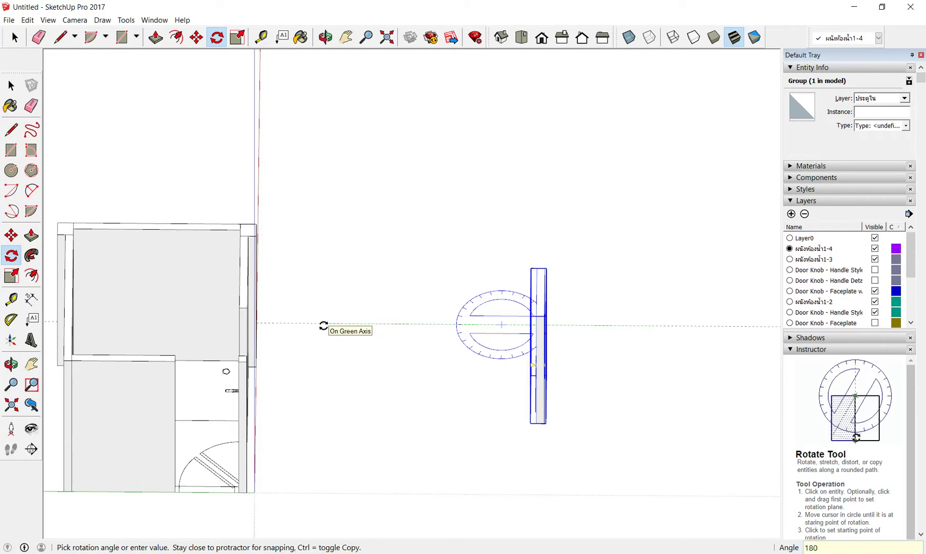
left_click(324, 326)
Orbit back to a 3D view of cubicle and door, then deselect the door.
scroll(620, 451, "down", 2)
middle_click_drag(620, 451, 333, 389)
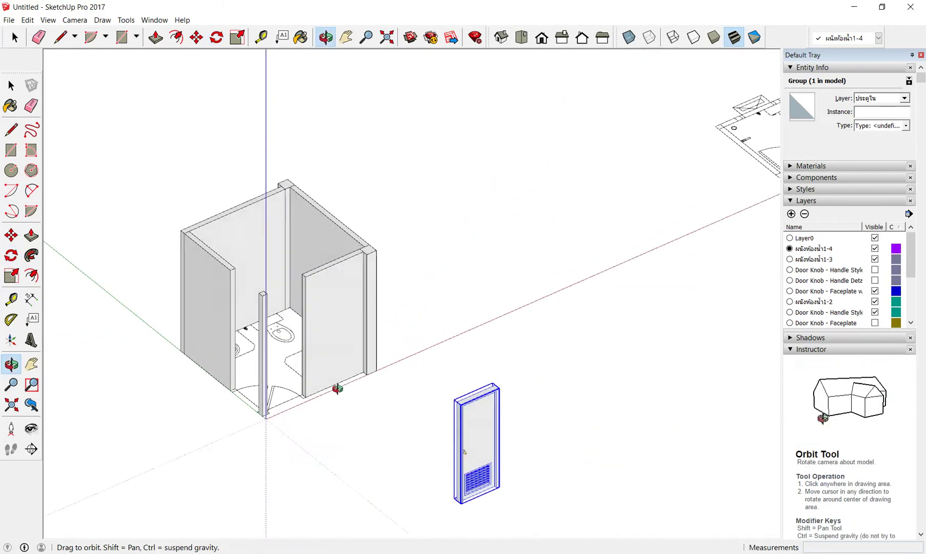
scroll(444, 519, "up", 2)
scroll(444, 520, "up", 3)
scroll(465, 323, "down", 1)
scroll(460, 407, "up", 2)
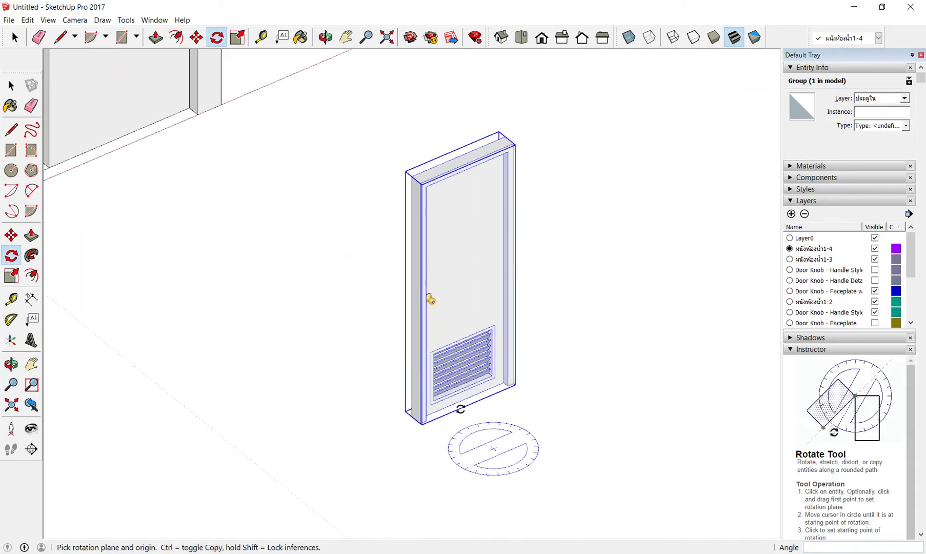
scroll(475, 245, "down", 1)
middle_click_drag(475, 244, 478, 291)
scroll(521, 397, "down", 1)
scroll(562, 267, "down", 1)
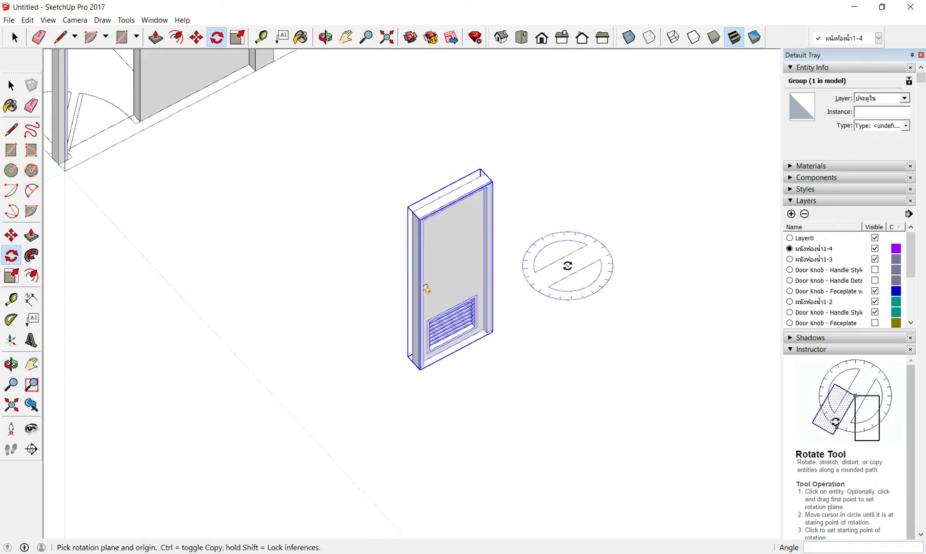
scroll(569, 265, "down", 2)
scroll(569, 264, "down", 2)
scroll(462, 88, "up", 2)
scroll(471, 153, "up", 2)
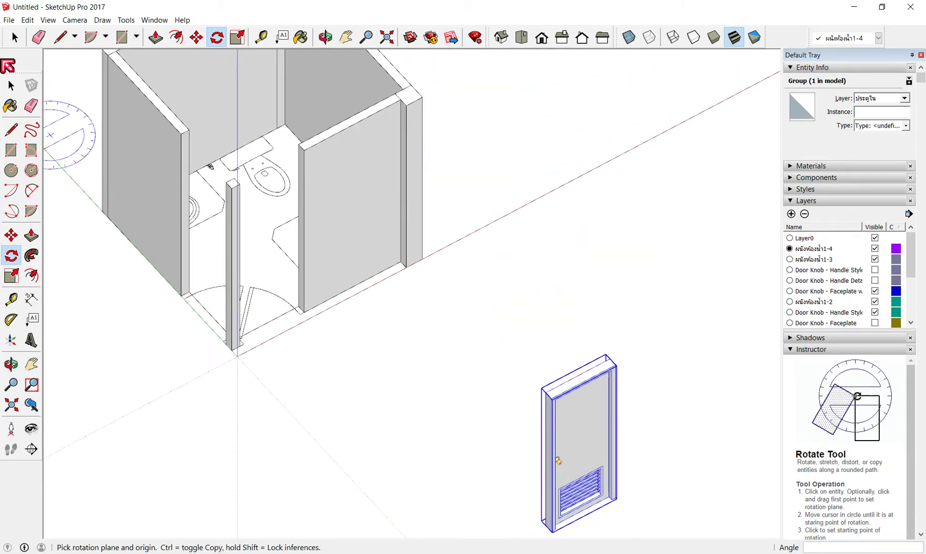
left_click(15, 37)
left_click(507, 356)
scroll(480, 345, "down", 1)
scroll(578, 443, "up", 2)
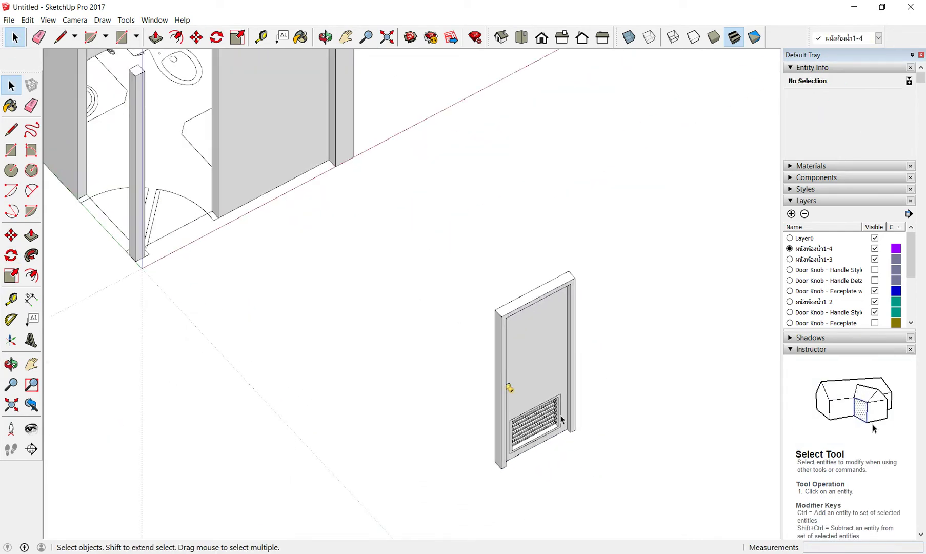
Copy the door with Move and Ctrl, placing the copy about 1.74 m down-left.
scroll(564, 385, "down", 2)
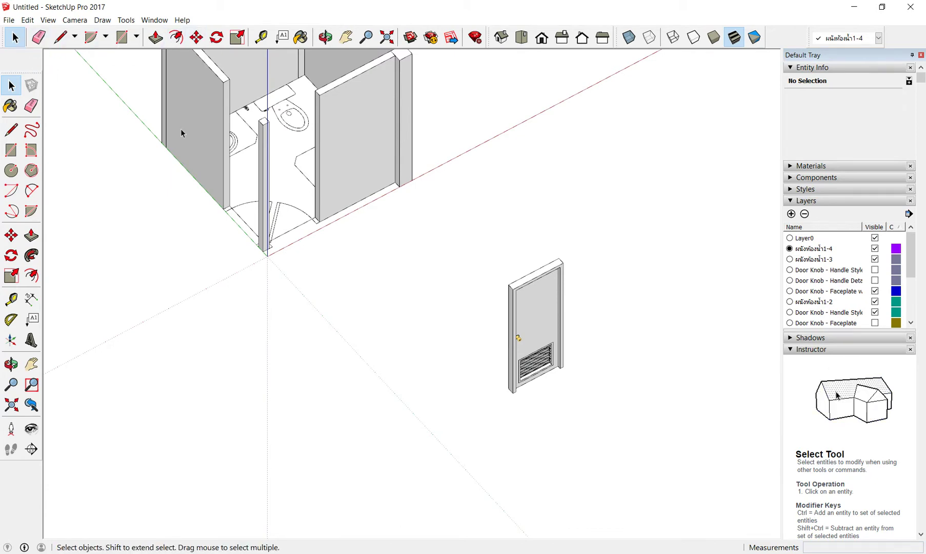
left_click_drag(435, 217, 627, 462)
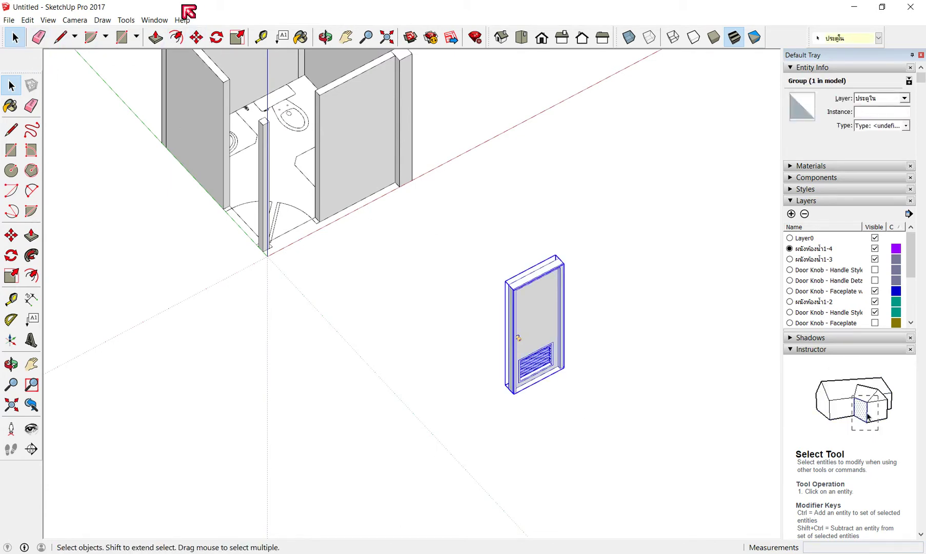
left_click(198, 39)
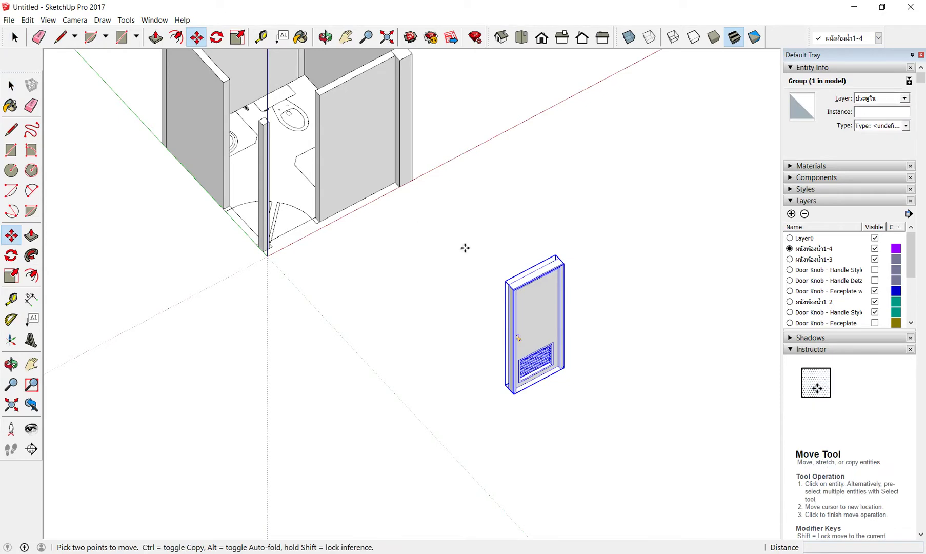
left_click(535, 319)
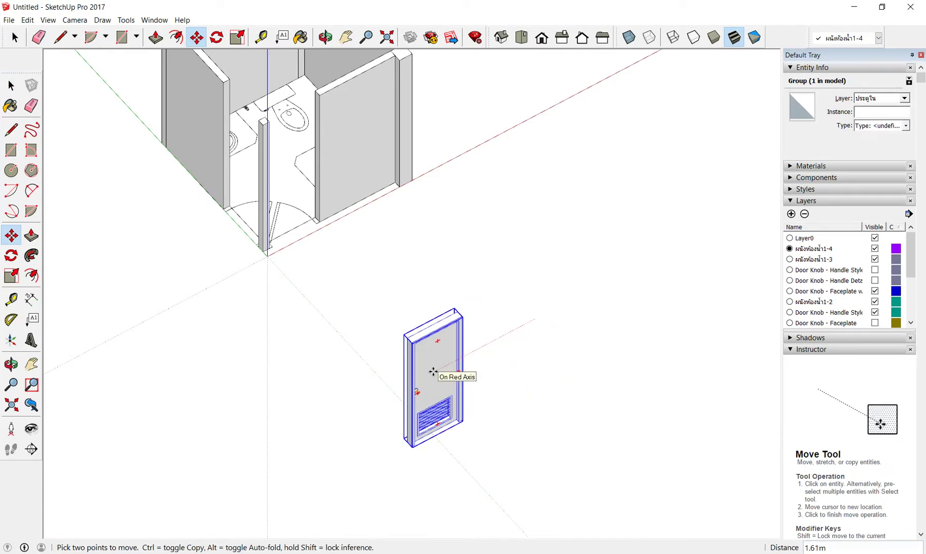
key("ctrl")
left_click(426, 378)
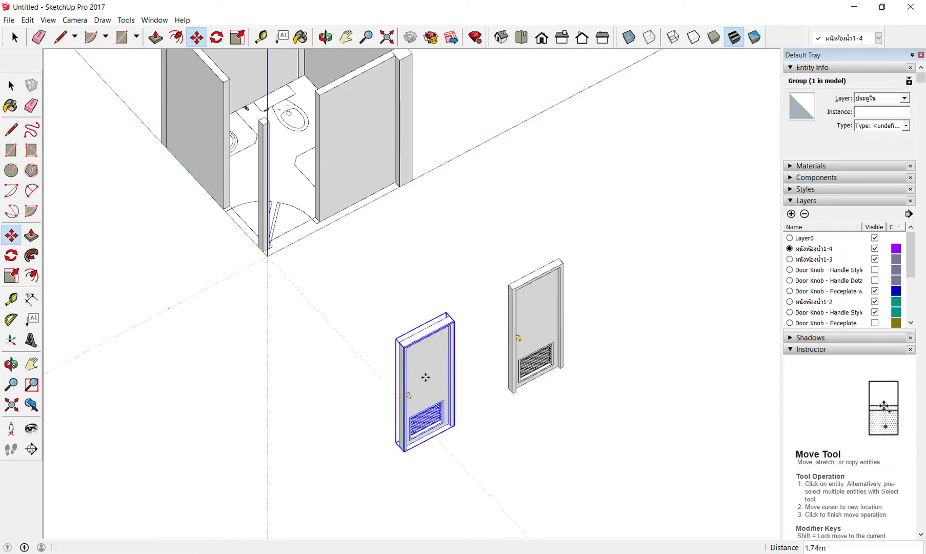
scroll(452, 448, "up", 3)
scroll(359, 257, "down", 2)
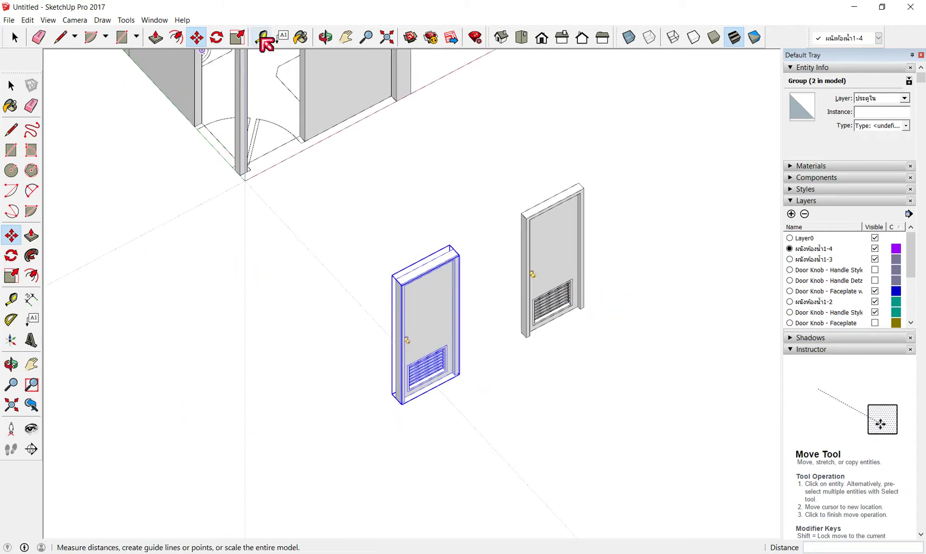
left_click(217, 37)
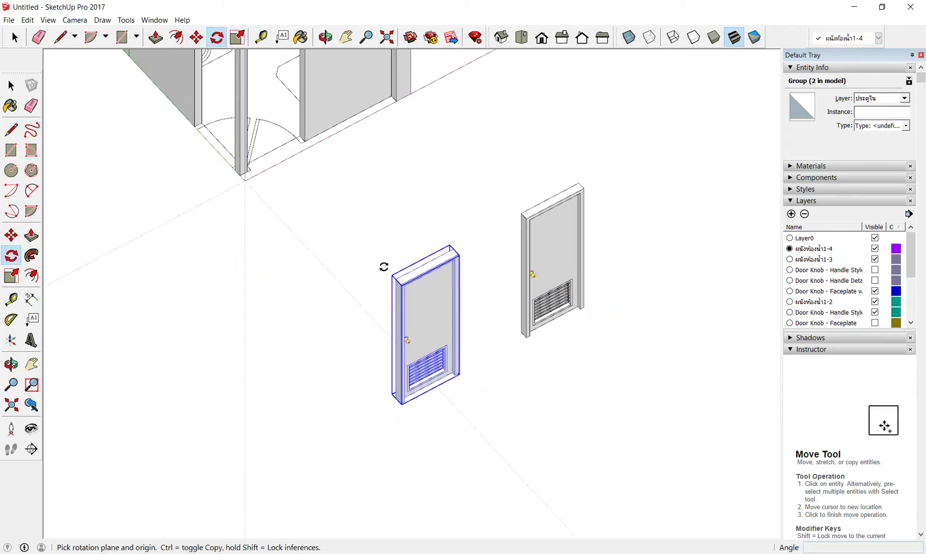
Turn the copied door 90° about its base, then deselect it.
left_click(355, 400)
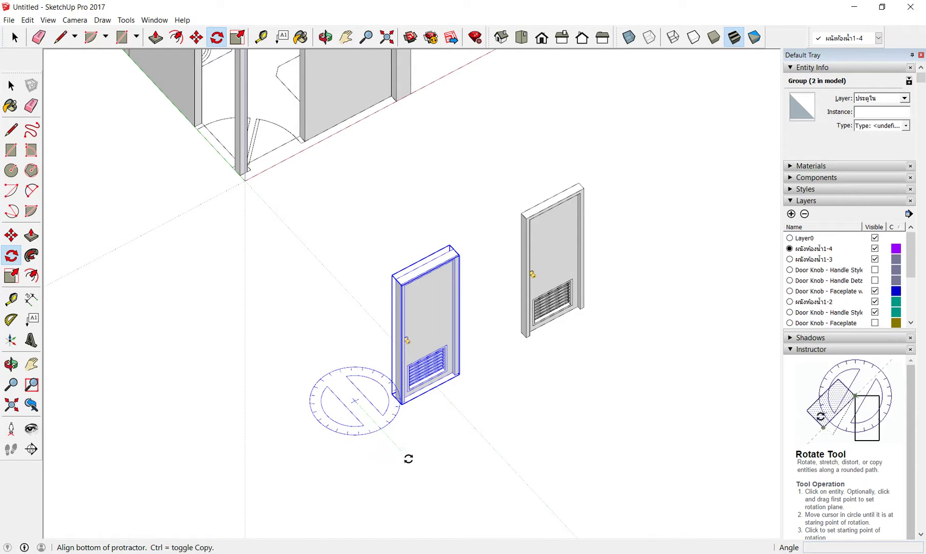
left_click(408, 458)
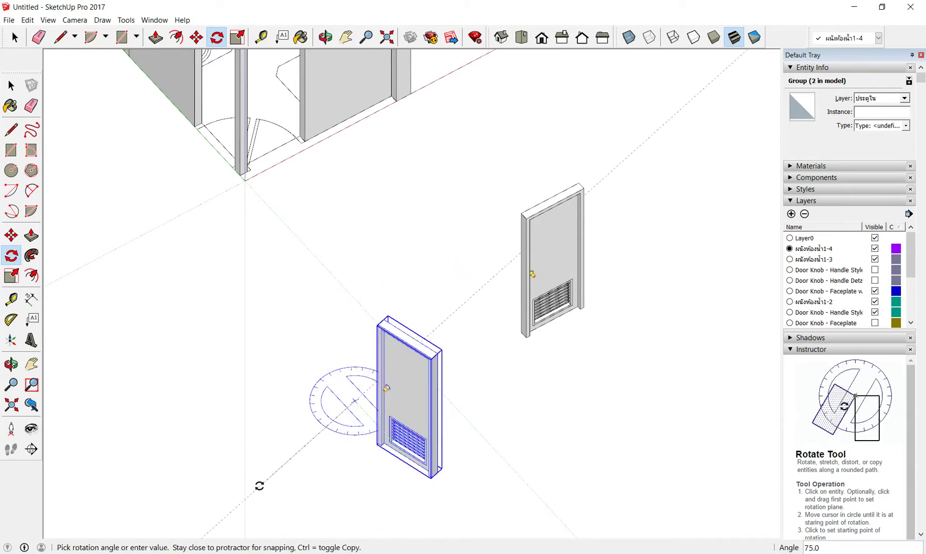
left_click(259, 485)
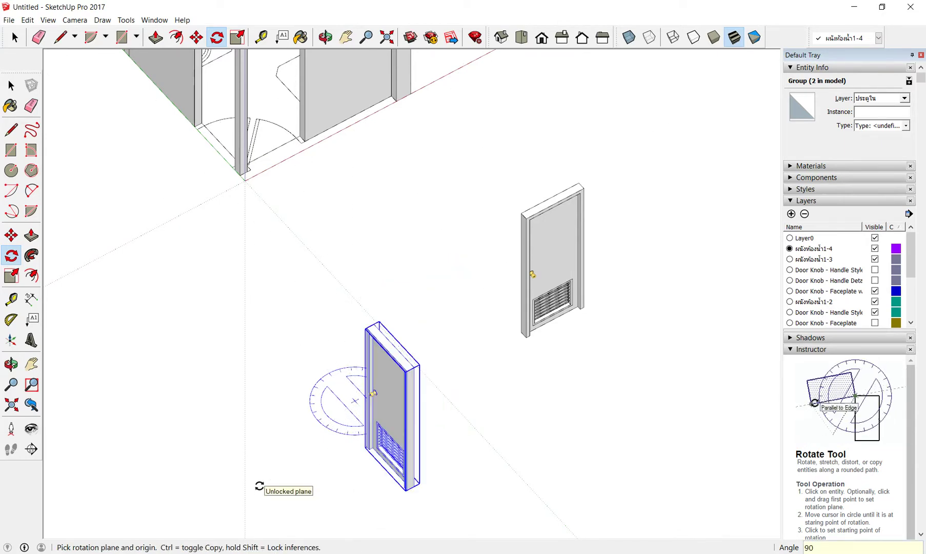
scroll(451, 288, "down", 3)
mouse_move(421, 283)
middle_mouse_down()
mouse_move(526, 254)
mouse_move(247, 256)
middle_mouse_up()
scroll(204, 286, "up", 3)
scroll(204, 286, "up", 3)
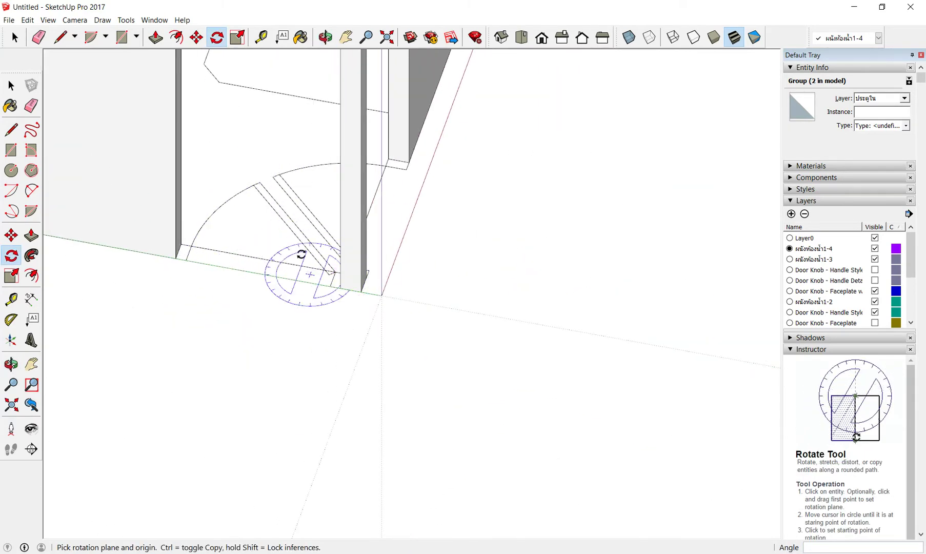
scroll(265, 191, "down", 1)
scroll(265, 191, "down", 2)
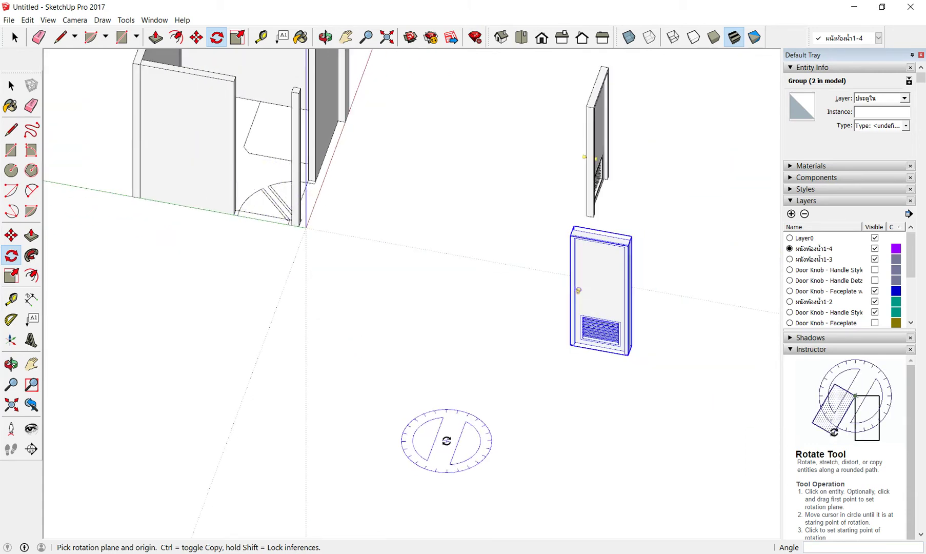
left_click(15, 38)
left_click(431, 353)
scroll(731, 300, "up", 1)
Orbit around the doors and walls to bring the doorway into view.
scroll(704, 308, "down", 1)
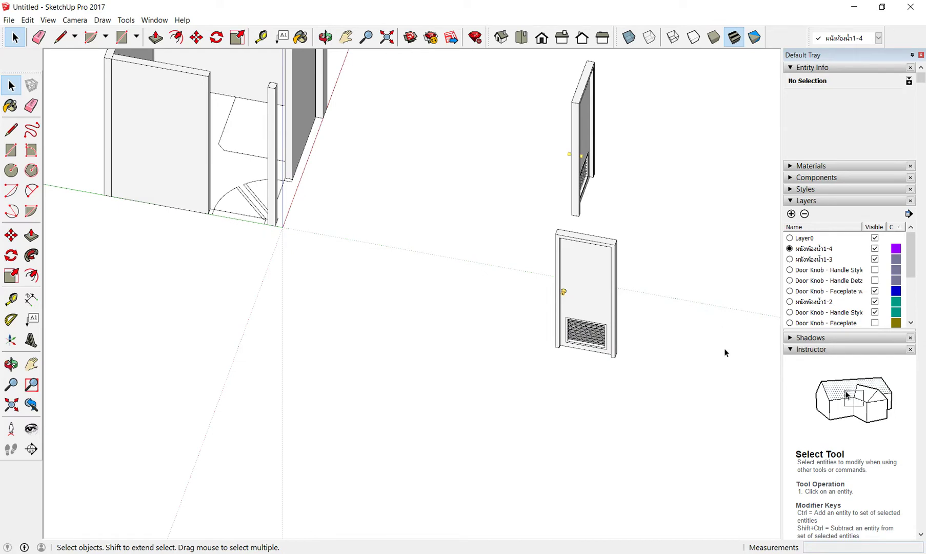
scroll(737, 289, "up", 1)
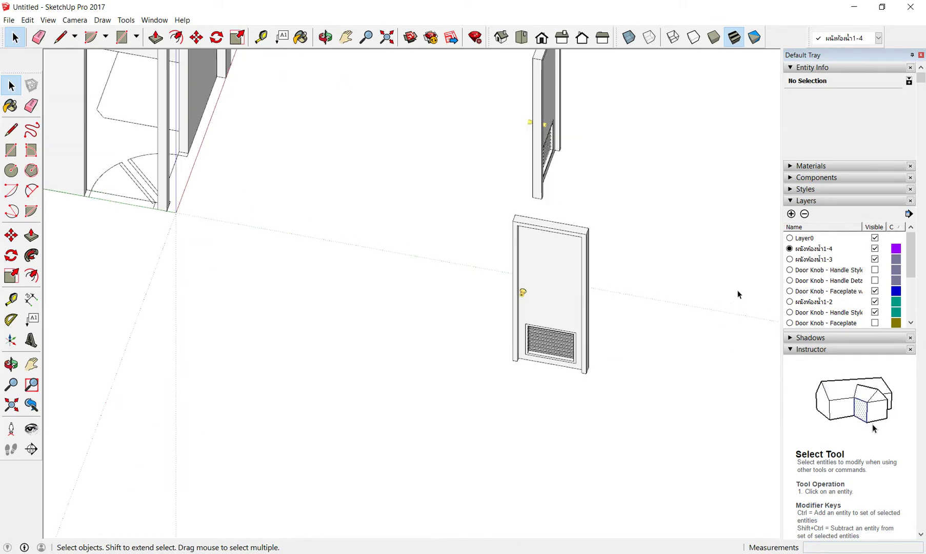
left_click(559, 292)
left_click(594, 341)
mouse_move(594, 342)
middle_mouse_down()
mouse_move(369, 394)
mouse_move(517, 285)
mouse_move(441, 336)
mouse_move(421, 294)
middle_mouse_up()
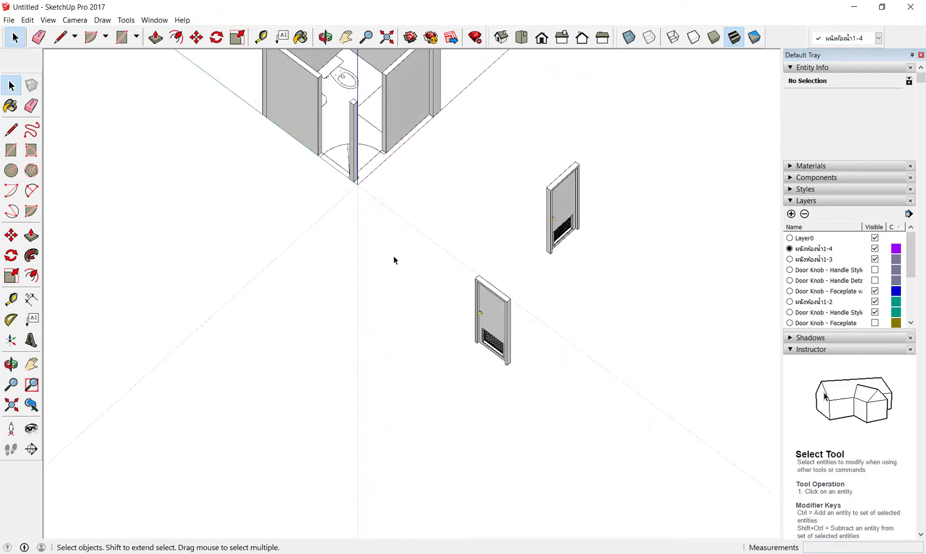
scroll(357, 148, "up", 1)
middle_click_drag(350, 189, 351, 184)
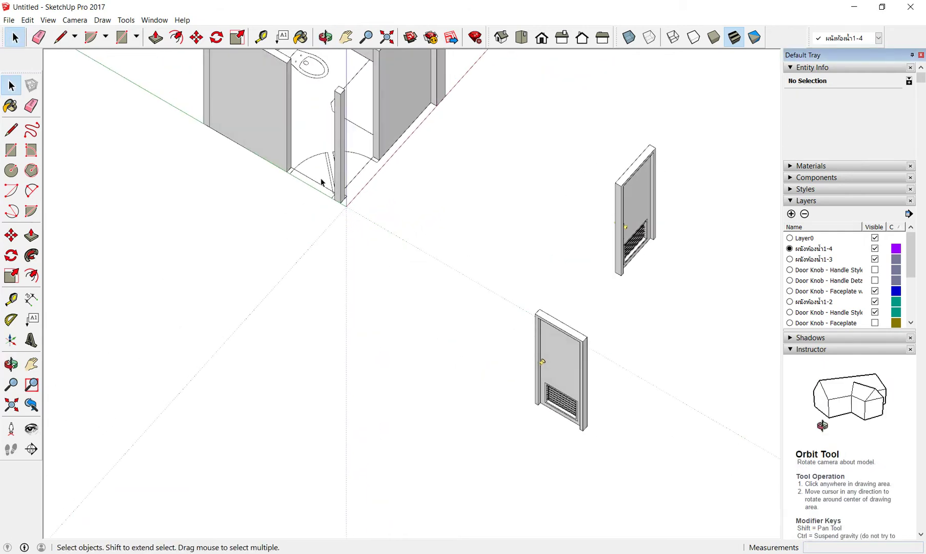
Move one door by its bottom corner into the wall's doorway.
left_click(196, 38)
scroll(534, 396, "up", 1)
scroll(536, 409, "up", 2)
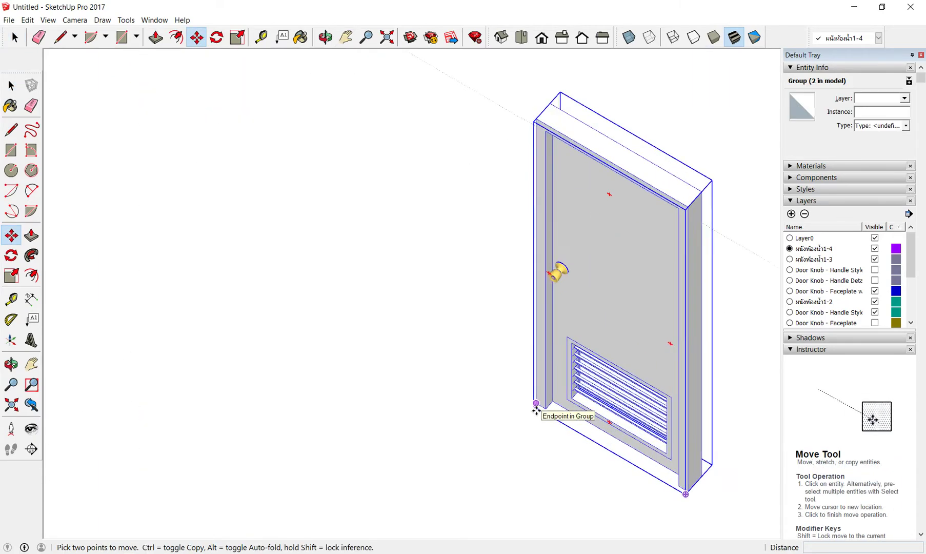
scroll(537, 410, "up", 2)
scroll(543, 408, "up", 1)
left_click(536, 399)
scroll(535, 398, "down", 2)
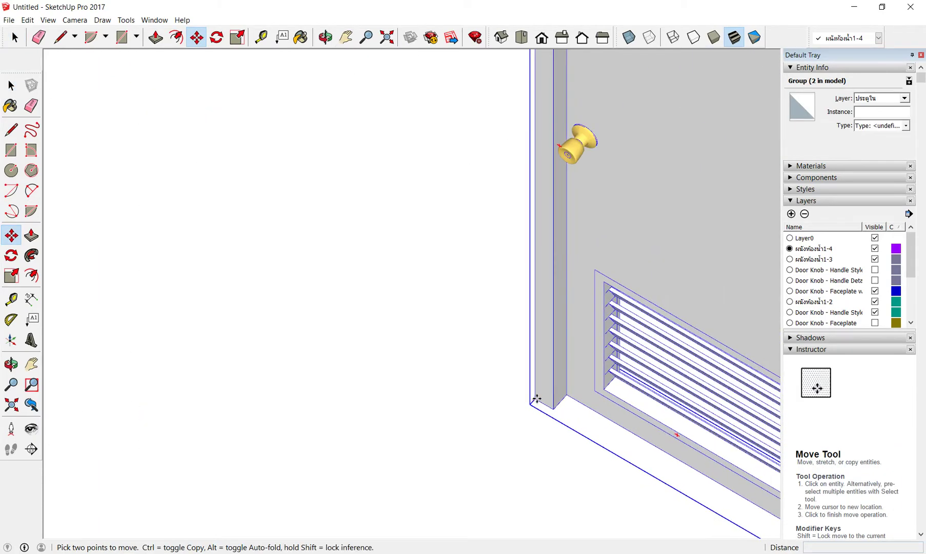
scroll(536, 398, "down", 3)
scroll(534, 405, "down", 3)
scroll(328, 212, "down", 2)
scroll(328, 212, "up", 2)
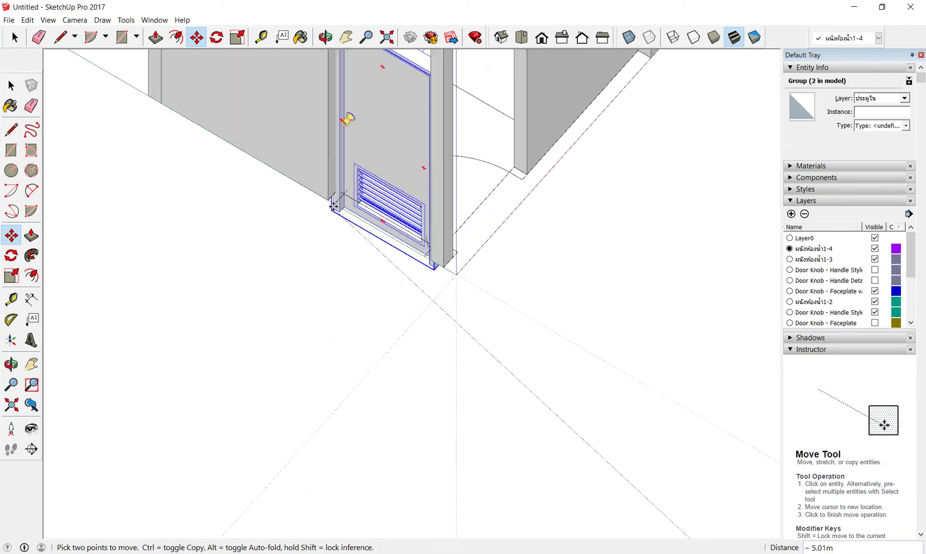
scroll(331, 205, "up", 2)
scroll(334, 201, "up", 1)
scroll(335, 195, "up", 1)
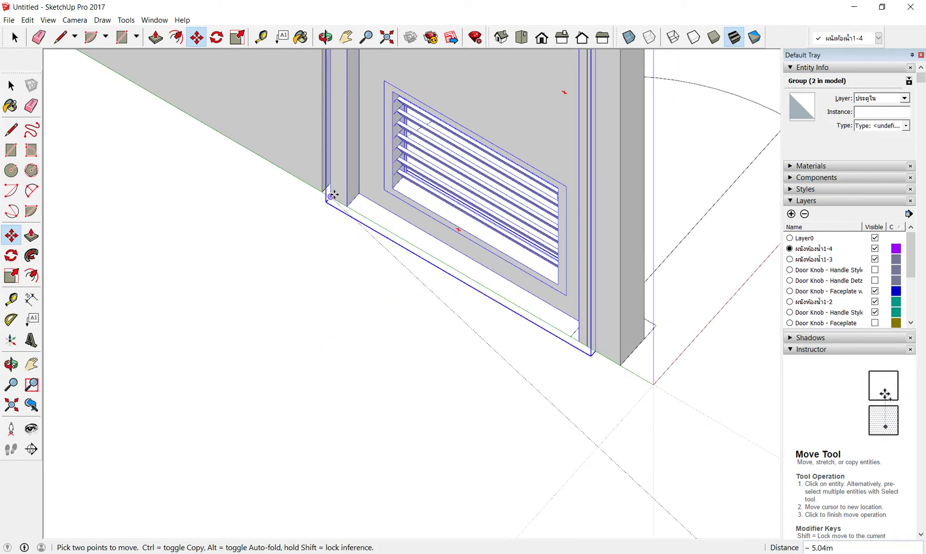
left_click(321, 190)
scroll(419, 354, "down", 1)
scroll(419, 354, "down", 3)
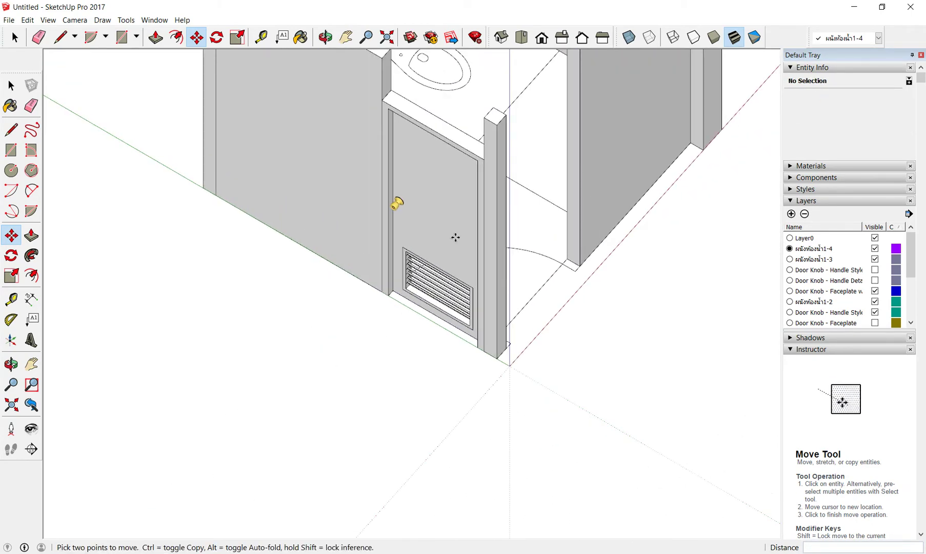
mouse_move(479, 262)
middle_mouse_down()
mouse_move(331, 241)
mouse_move(224, 250)
mouse_move(573, 255)
middle_mouse_up()
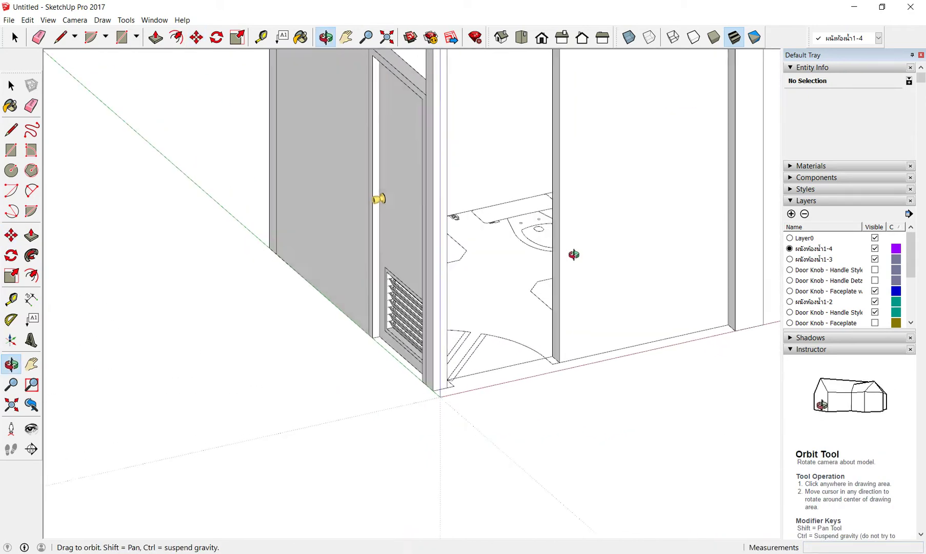
Snap the standalone door by its corner into the second doorway.
scroll(590, 333, "down", 3)
scroll(617, 391, "up", 1)
scroll(605, 416, "up", 3)
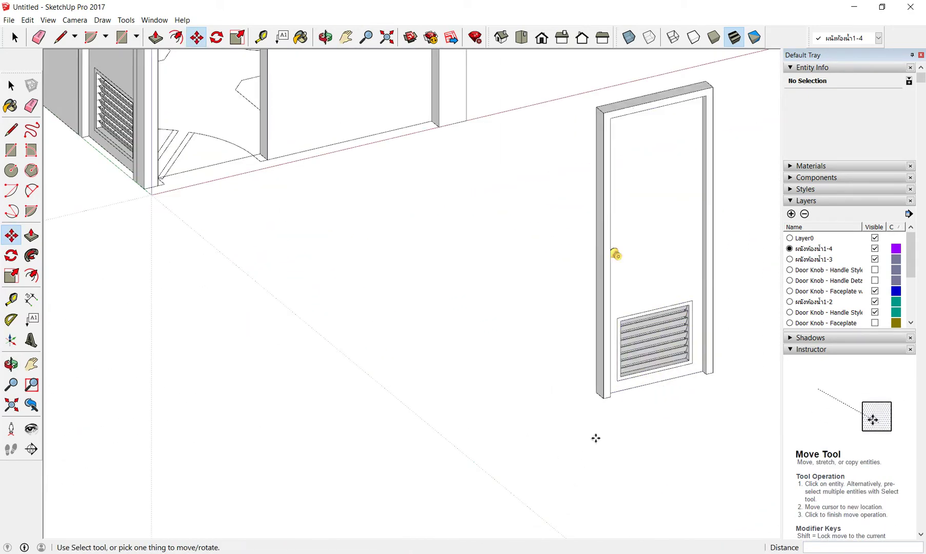
scroll(593, 440, "up", 2)
scroll(591, 411, "down", 3)
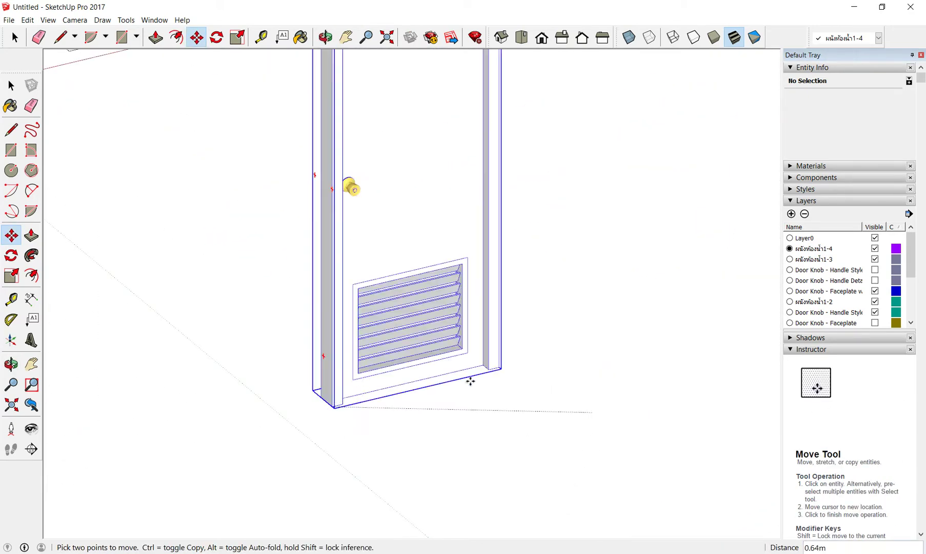
left_click(471, 380)
scroll(493, 403, "down", 3)
scroll(246, 205, "up", 3)
scroll(263, 301, "up", 2)
scroll(263, 300, "up", 2)
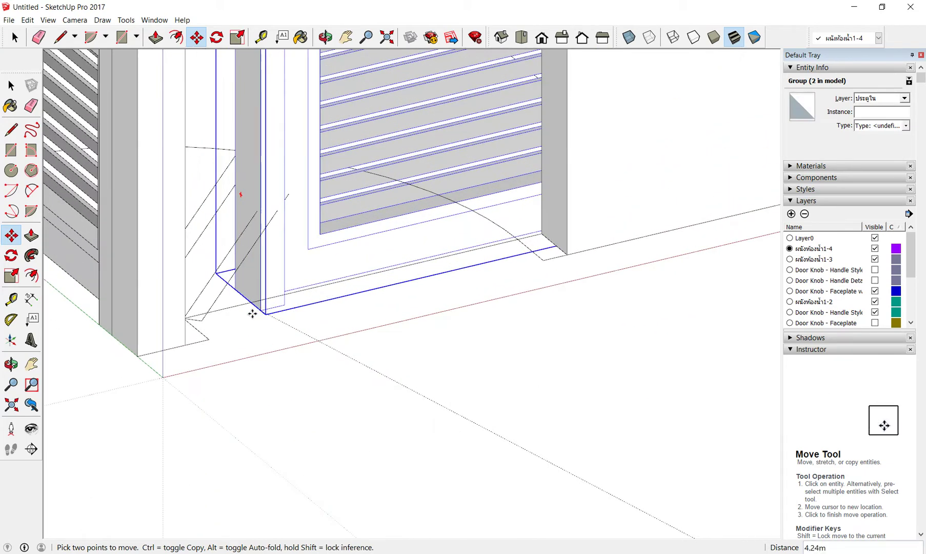
scroll(253, 312, "up", 2)
scroll(191, 331, "up", 1)
left_click(187, 344)
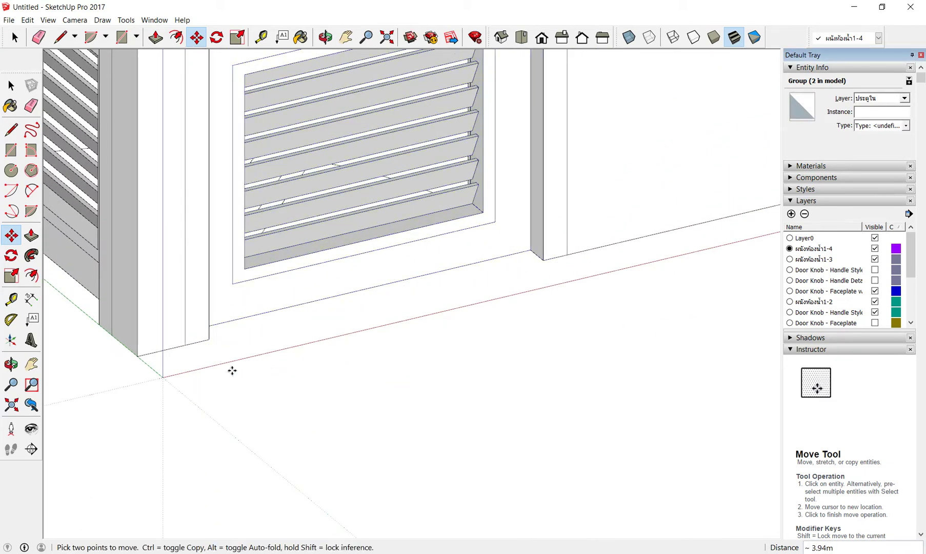
scroll(420, 424, "down", 3)
scroll(421, 428, "down", 2)
scroll(422, 428, "down", 2)
Orbit around the enclosure to check both doors' fit.
middle_click_drag(479, 221, 519, 123)
left_click(520, 120)
scroll(519, 120, "up", 2)
scroll(474, 182, "up", 2)
middle_click_drag(472, 195, 114, 224)
scroll(246, 195, "up", 3)
scroll(305, 226, "down", 3)
middle_click_drag(305, 225, 648, 223)
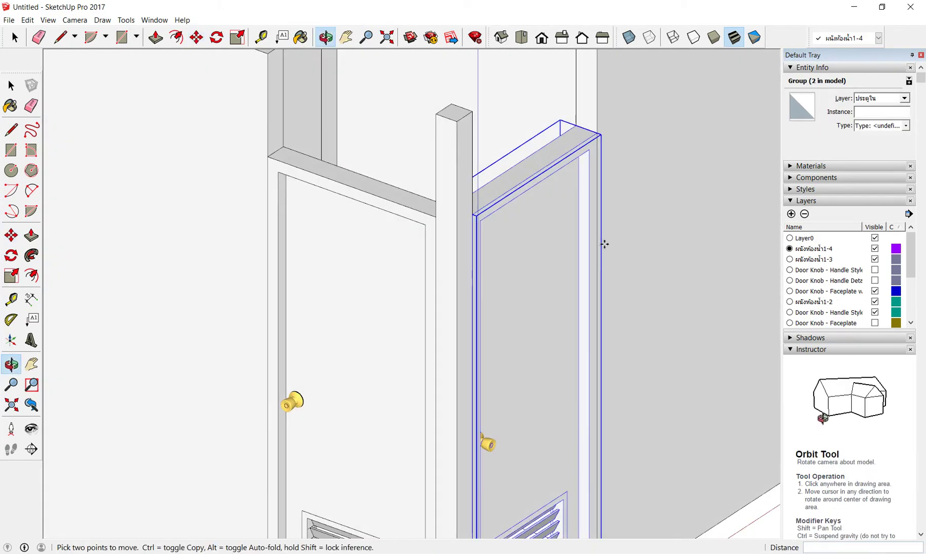
scroll(469, 281, "down", 2)
mouse_move(470, 281)
middle_mouse_down()
mouse_move(527, 183)
mouse_move(523, 254)
middle_mouse_up()
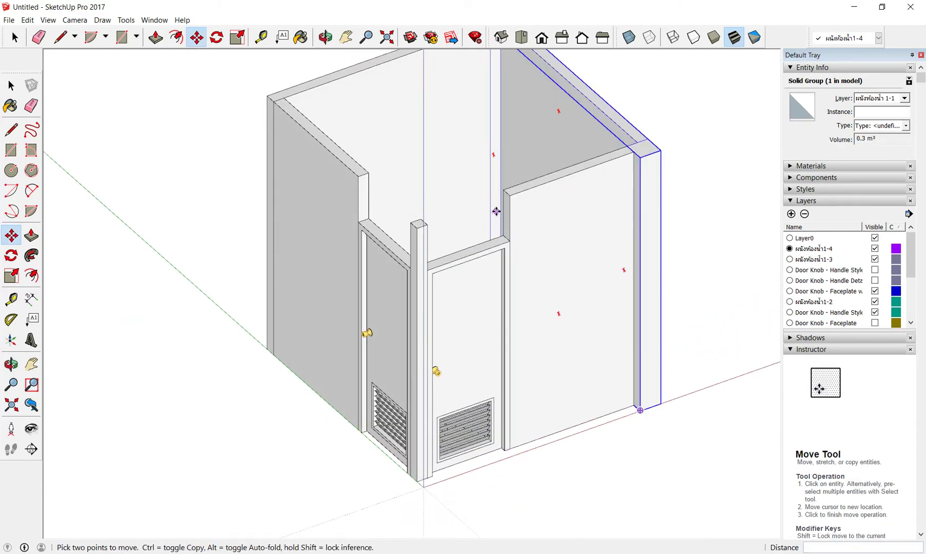
Select the right wall panel, confirm layer ผนังห้องน้ำ 1-1, and right-click it.
scroll(538, 246, "up", 2)
scroll(549, 240, "up", 2)
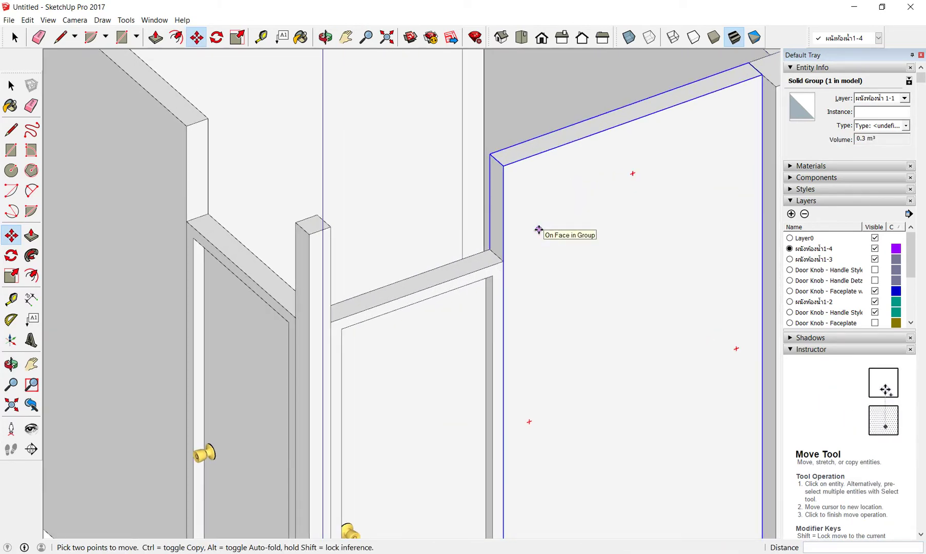
scroll(553, 210, "down", 2)
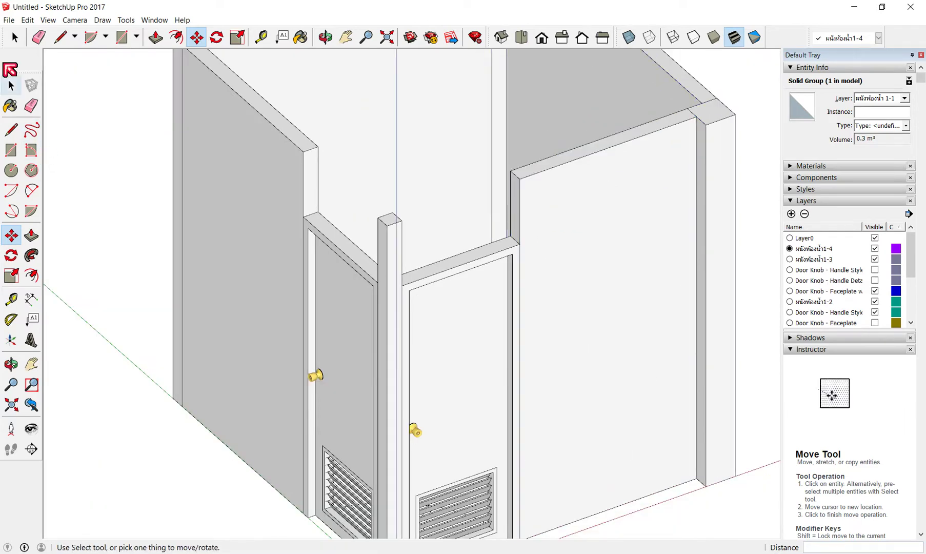
left_click(15, 37)
scroll(457, 378, "down", 1)
left_click(548, 287)
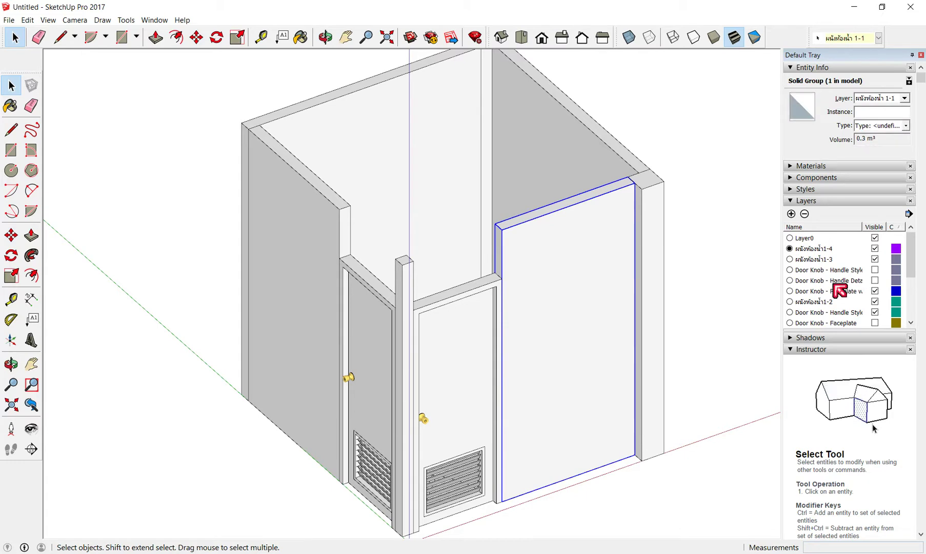
scroll(840, 288, "down", 3)
scroll(812, 192, "up", 2)
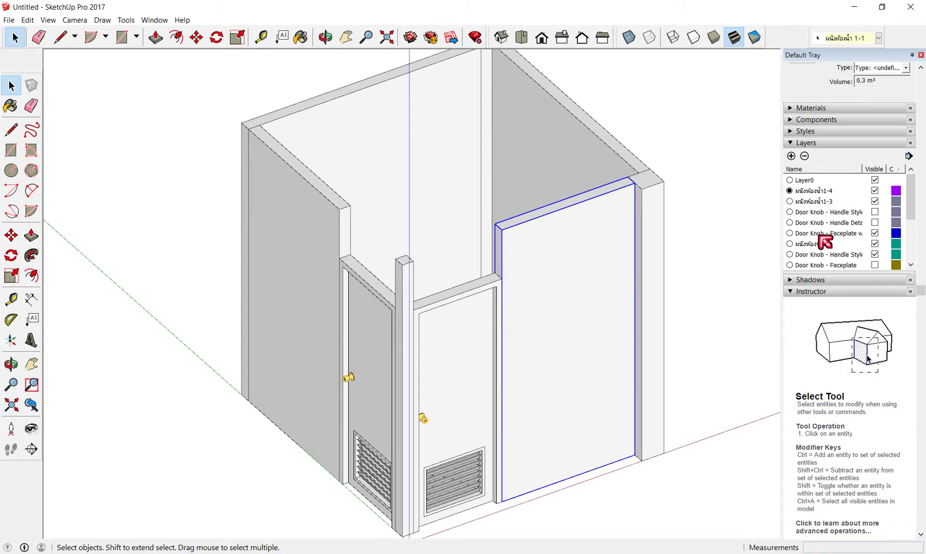
scroll(825, 241, "down", 1)
scroll(825, 246, "down", 1)
scroll(824, 251, "down", 1)
scroll(821, 251, "up", 3)
scroll(821, 248, "up", 1)
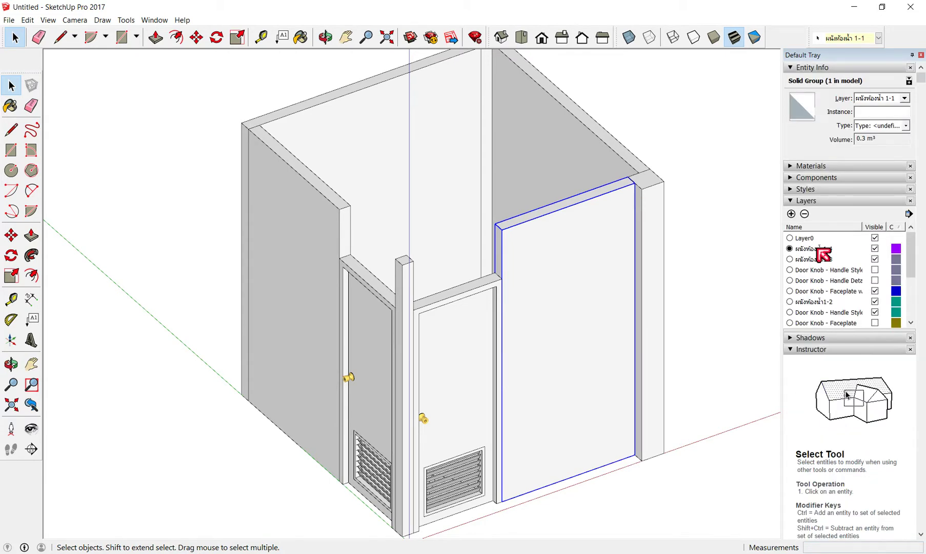
scroll(843, 299, "down", 1)
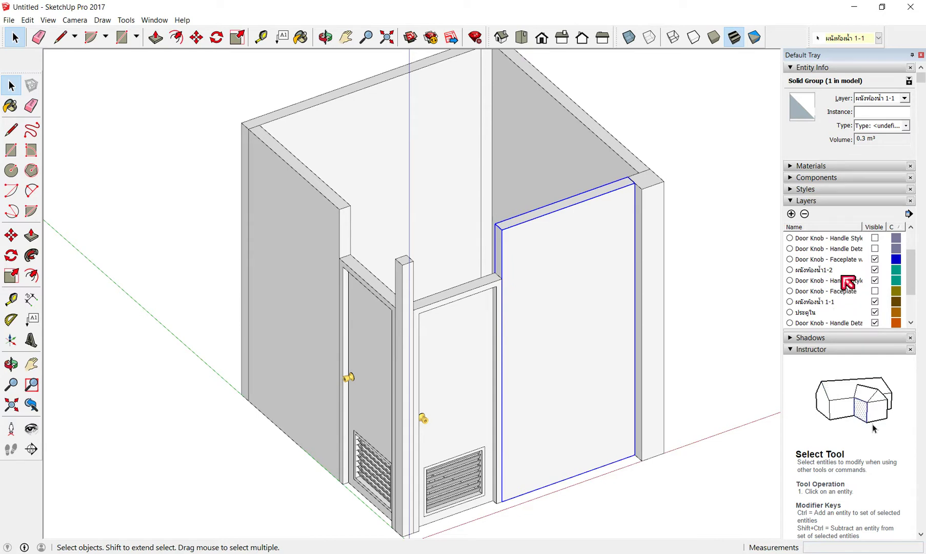
scroll(505, 285, "up", 3)
right_click(532, 262)
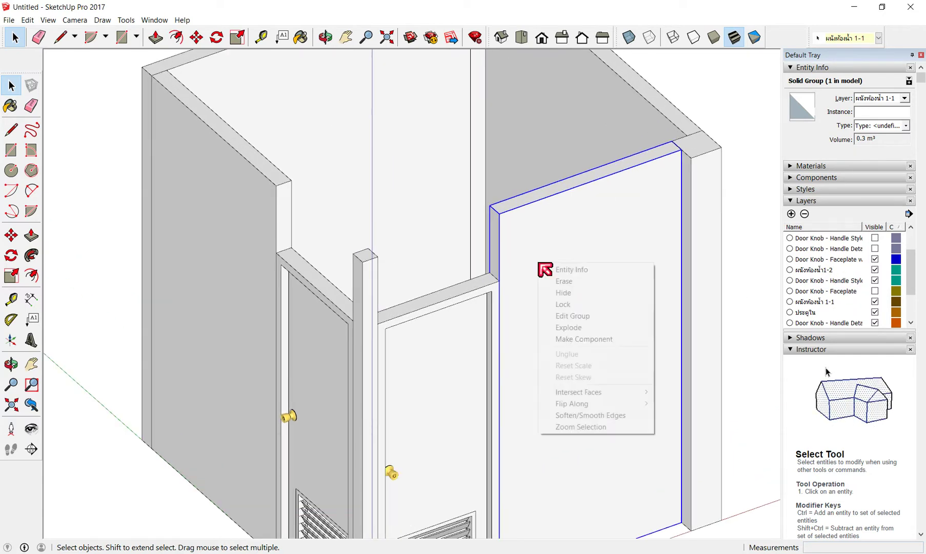
Enter the front wall panel group, then cancel the inner-face menu and leave group editing.
left_click(529, 254)
right_click(530, 260)
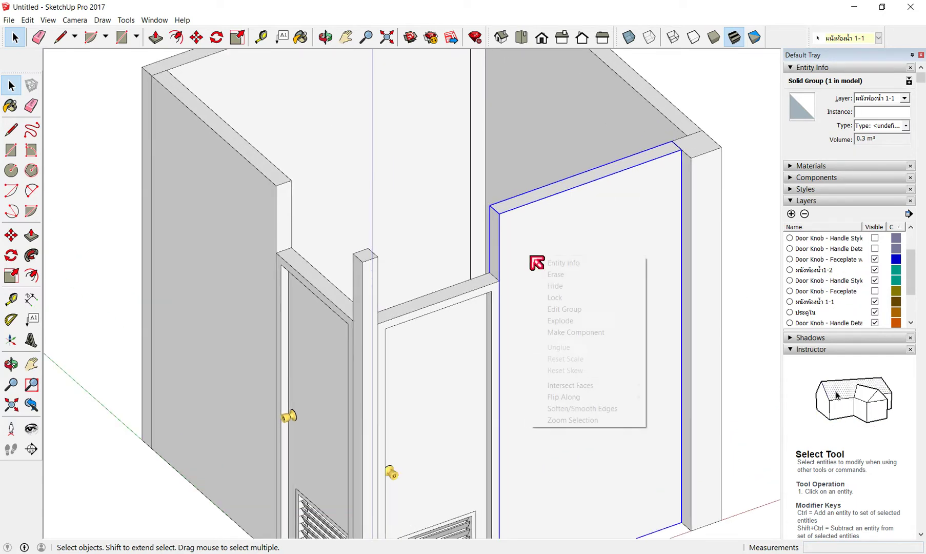
left_click(577, 310)
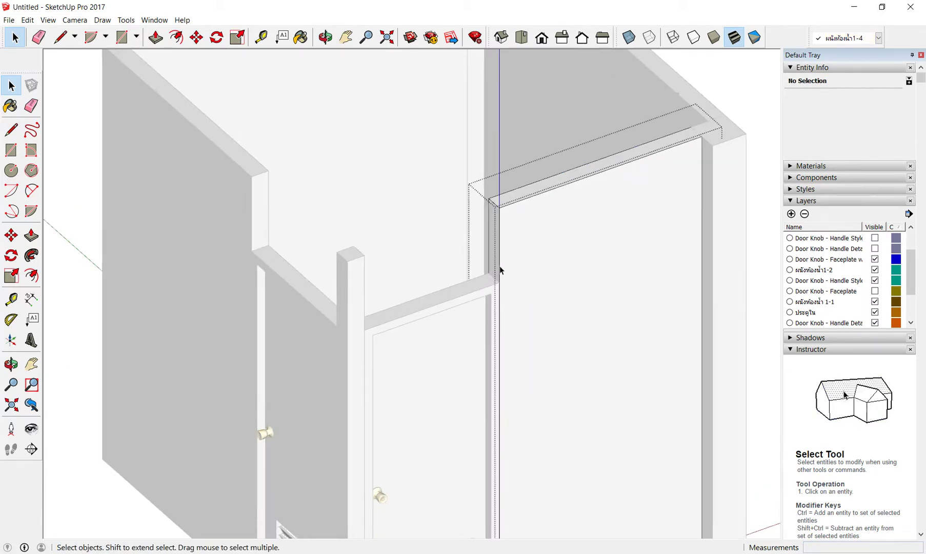
scroll(518, 273, "up", 3)
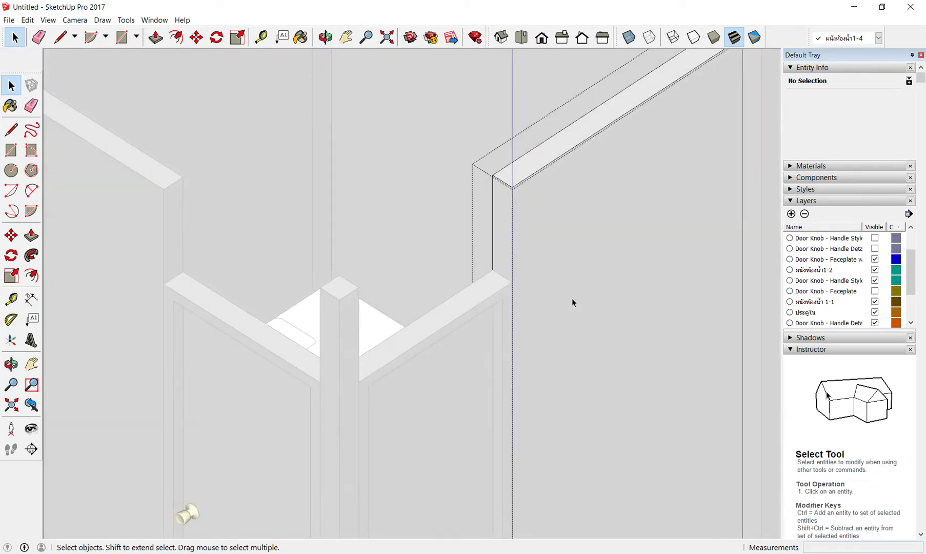
right_click(624, 265)
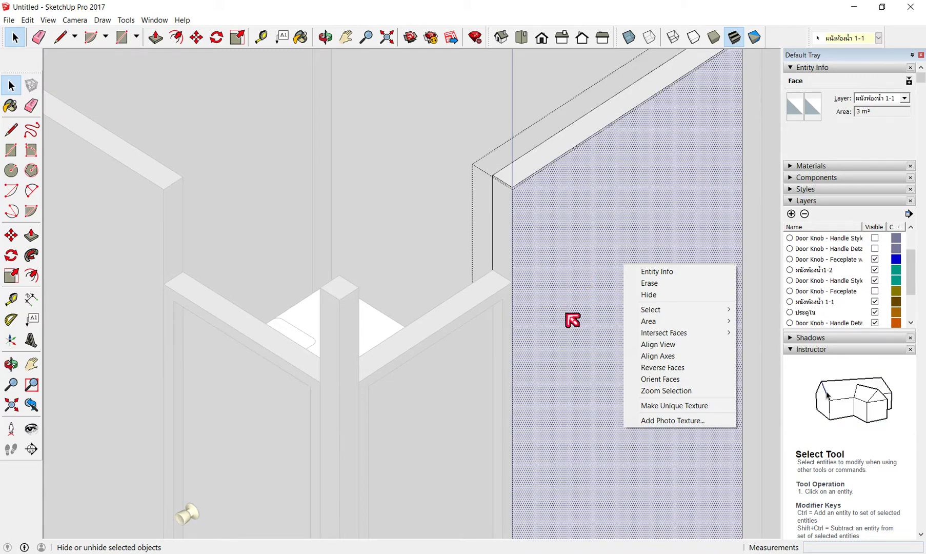
key("Escape")
scroll(519, 249, "down", 3)
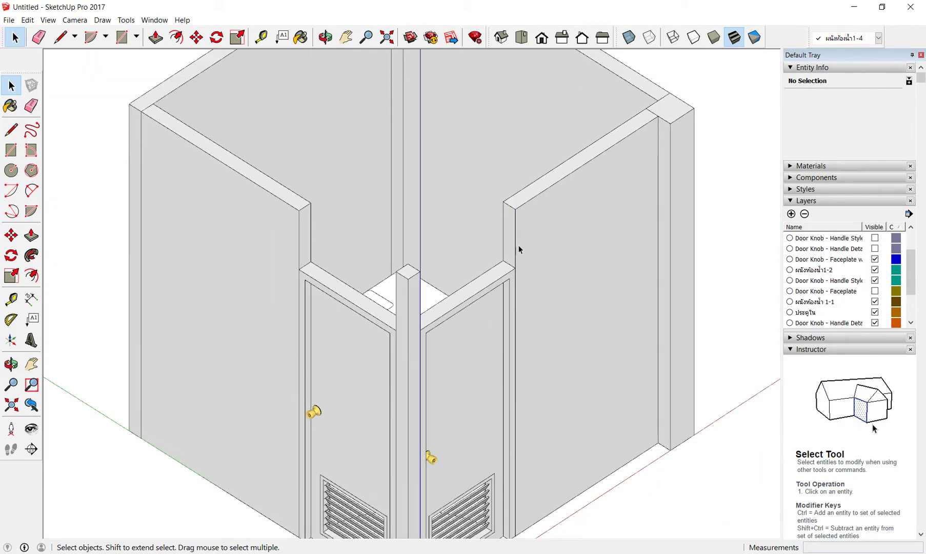
Select the right-hand wall panel group and open it for editing.
scroll(519, 246, "down", 2)
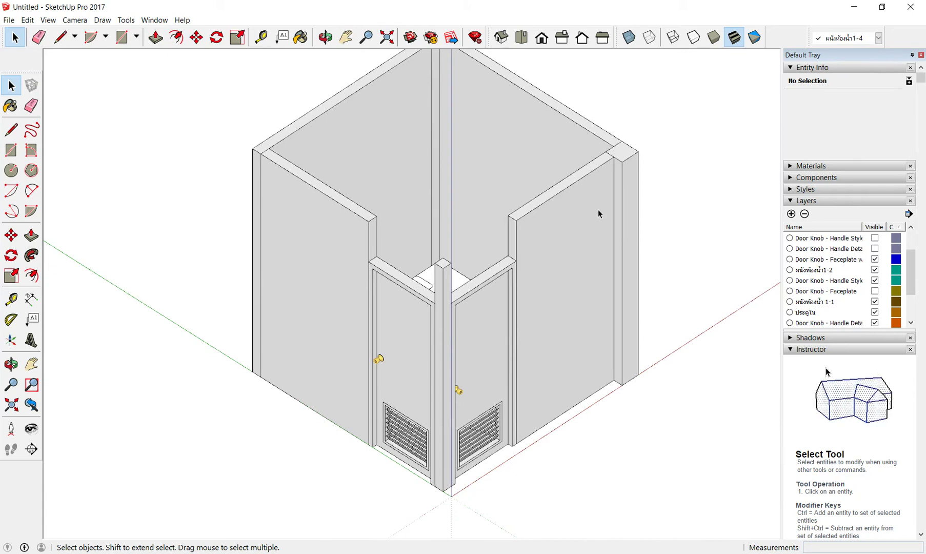
left_click(573, 260)
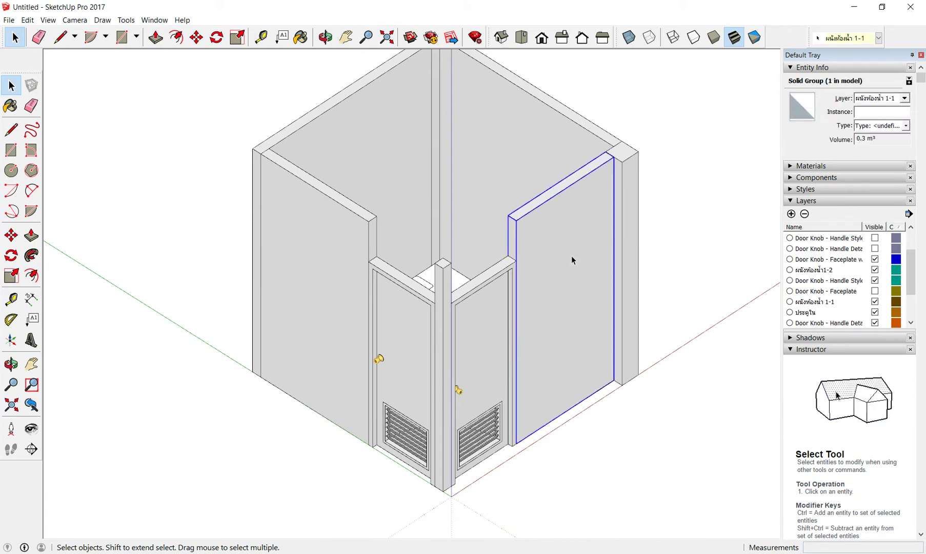
scroll(572, 256, "up", 2)
right_click(564, 247)
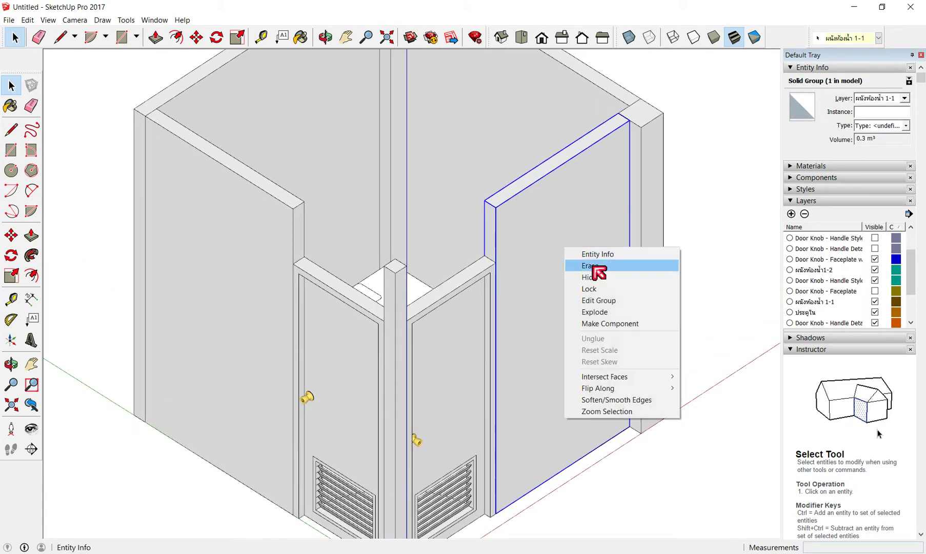
left_click(590, 301)
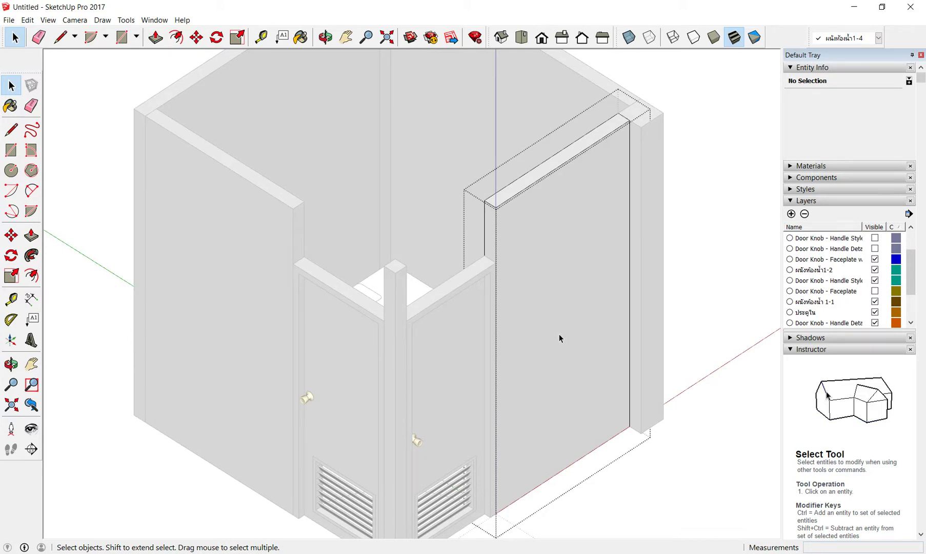
scroll(557, 312, "up", 2)
scroll(549, 303, "down", 3)
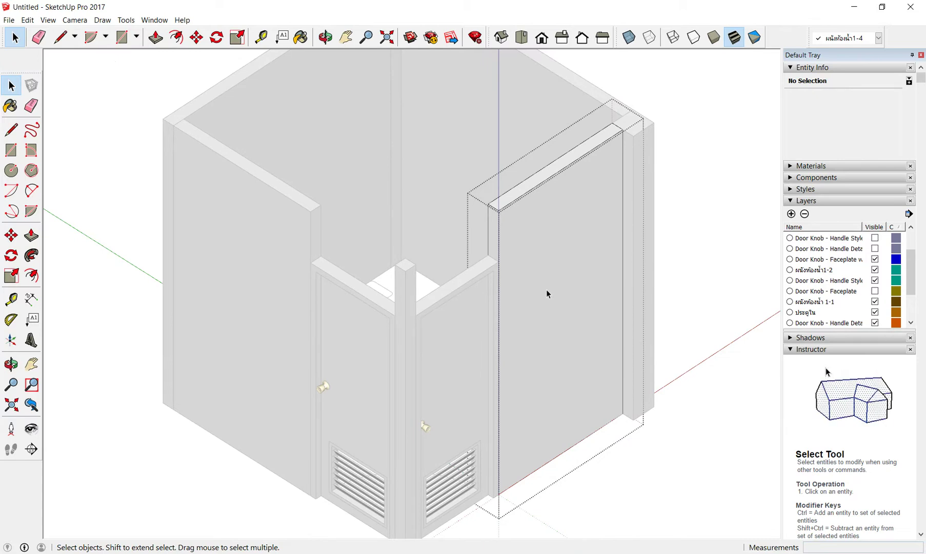
Draw a line at the wall's corner splitting off its end face.
left_click(64, 41)
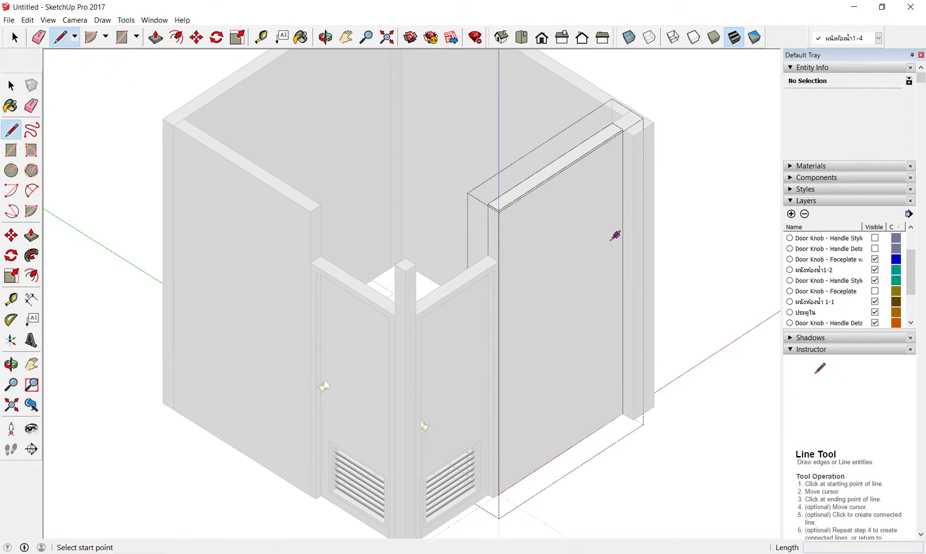
scroll(511, 263, "up", 2)
scroll(476, 249, "up", 2)
scroll(472, 241, "up", 2)
left_click(465, 245)
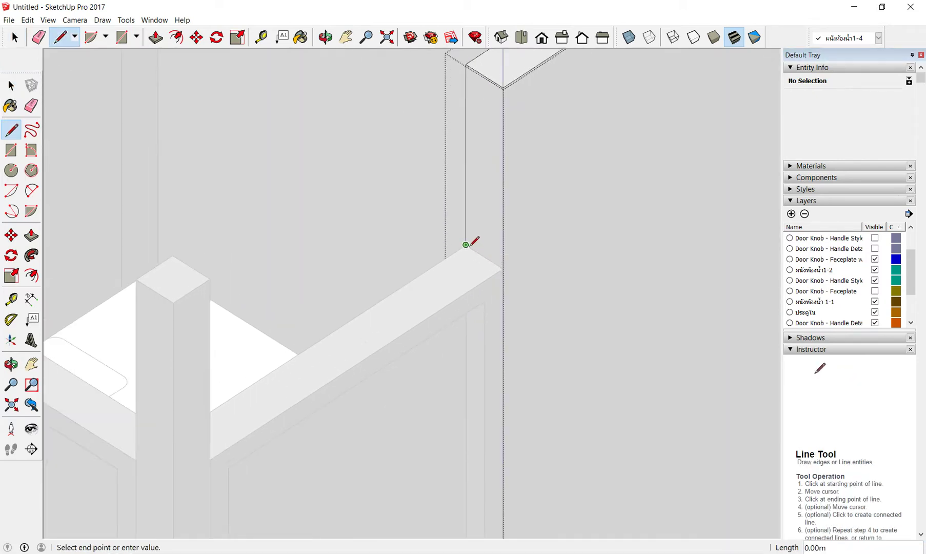
left_click(503, 268)
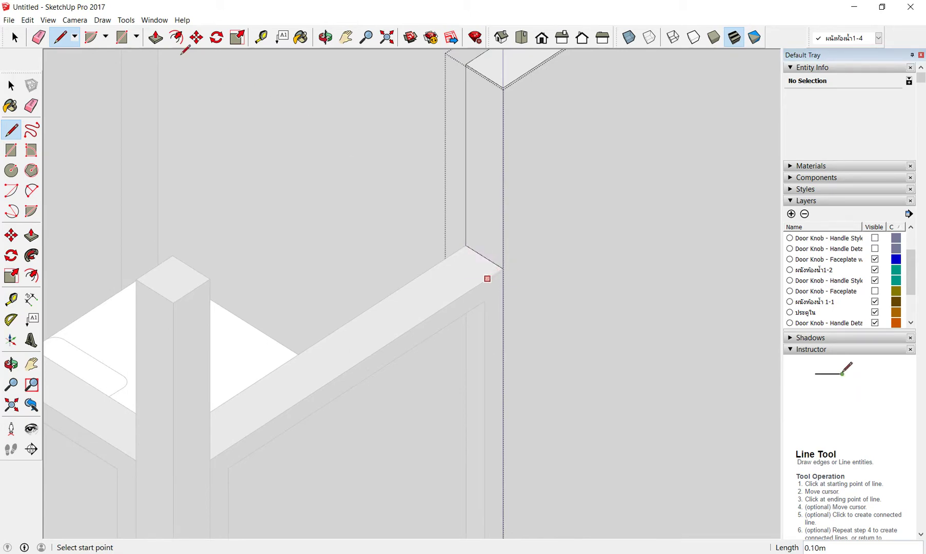
Push/Pull the wall's end face out 0.80m and close the wall group.
left_click(157, 37)
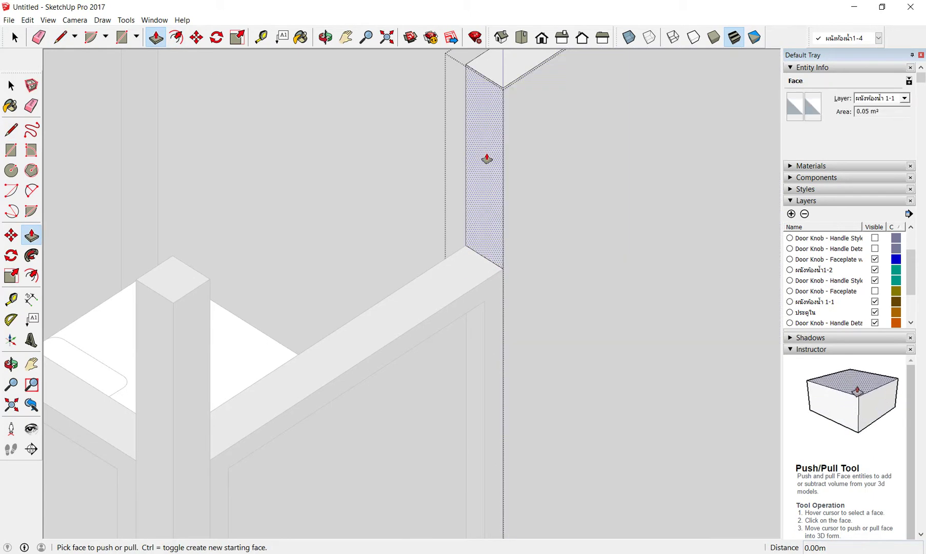
left_click(487, 159)
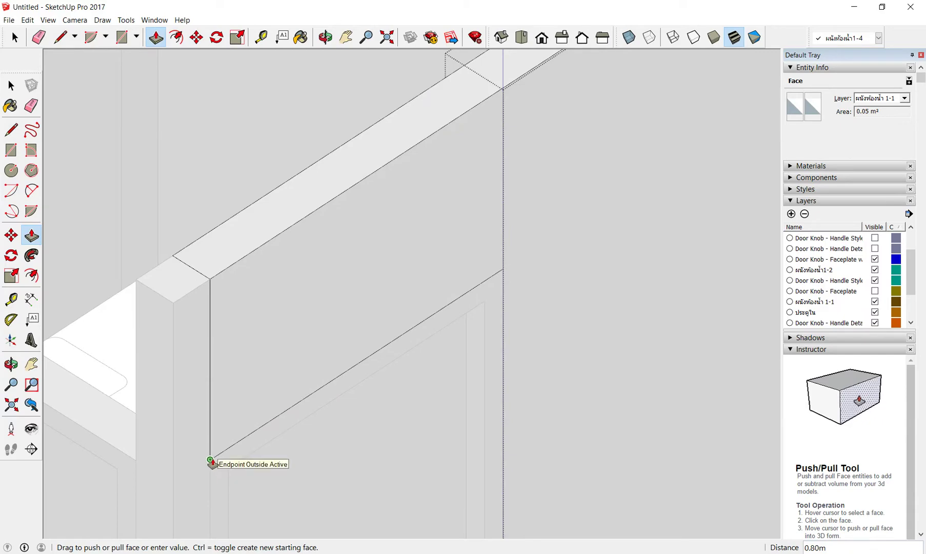
left_click(211, 461)
mouse_move(380, 304)
middle_mouse_down()
mouse_move(264, 189)
mouse_move(699, 212)
mouse_move(437, 265)
mouse_move(654, 172)
middle_mouse_up()
scroll(605, 236, "down", 3)
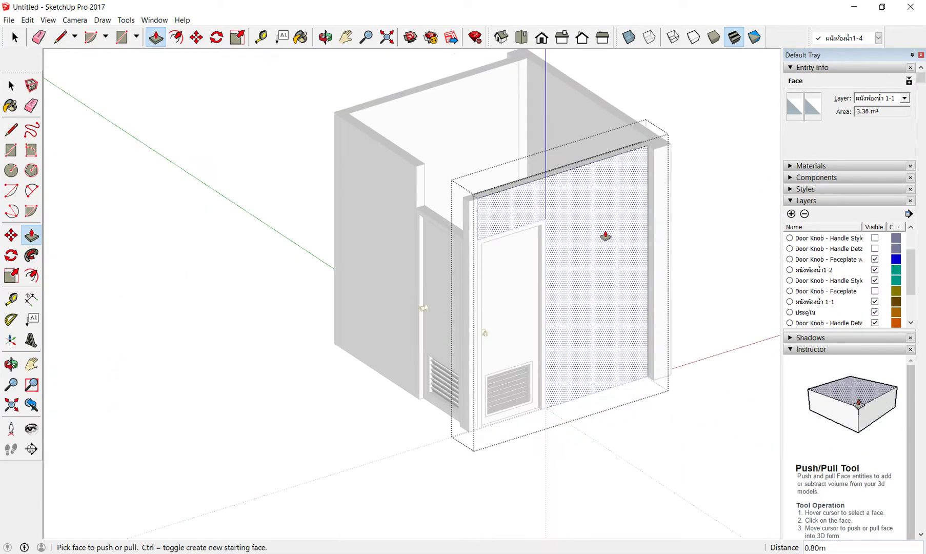
right_click(725, 88)
left_click(744, 92)
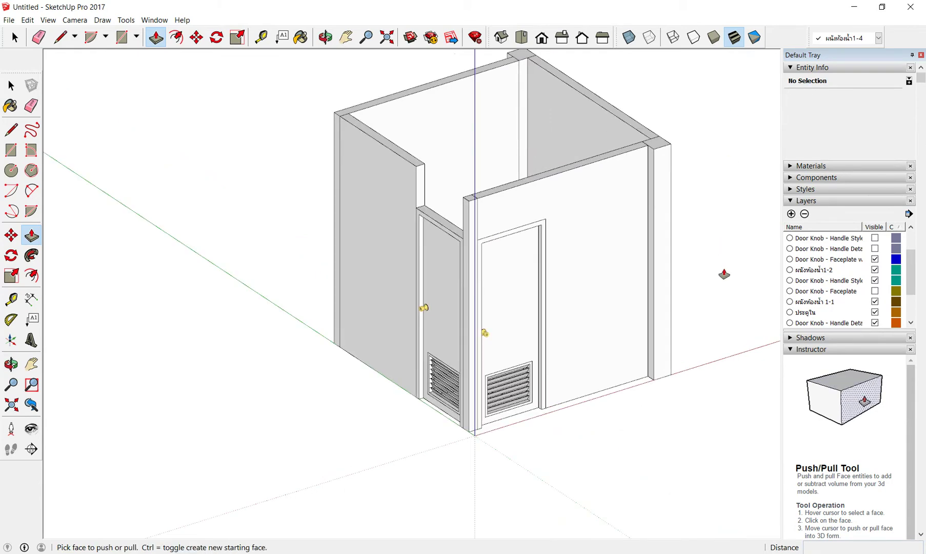
Select the door wall group while orbiting around the room.
scroll(494, 219, "up", 3)
mouse_move(494, 221)
middle_mouse_down()
mouse_move(351, 195)
mouse_move(374, 187)
middle_mouse_up()
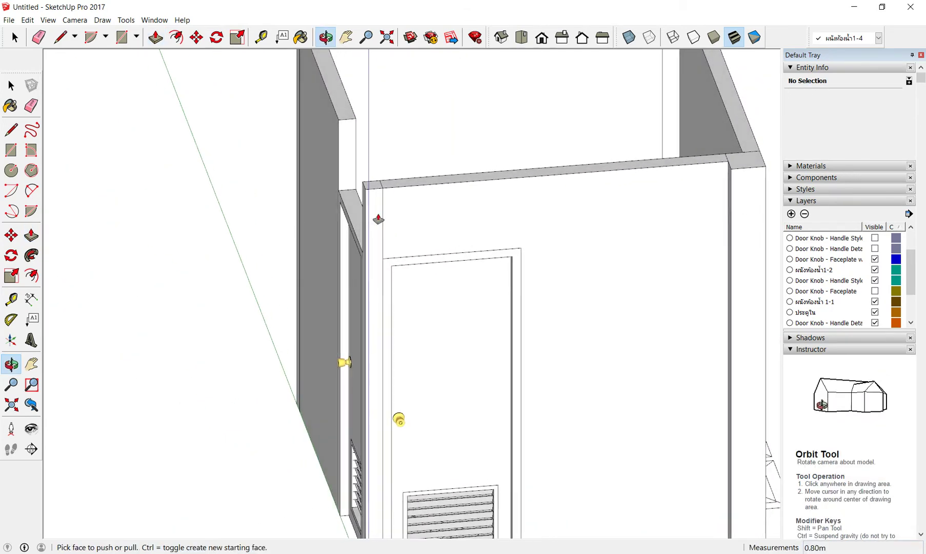
key("space")
left_click(553, 279)
middle_click_drag(555, 263, 648, 256)
scroll(618, 215, "down", 3)
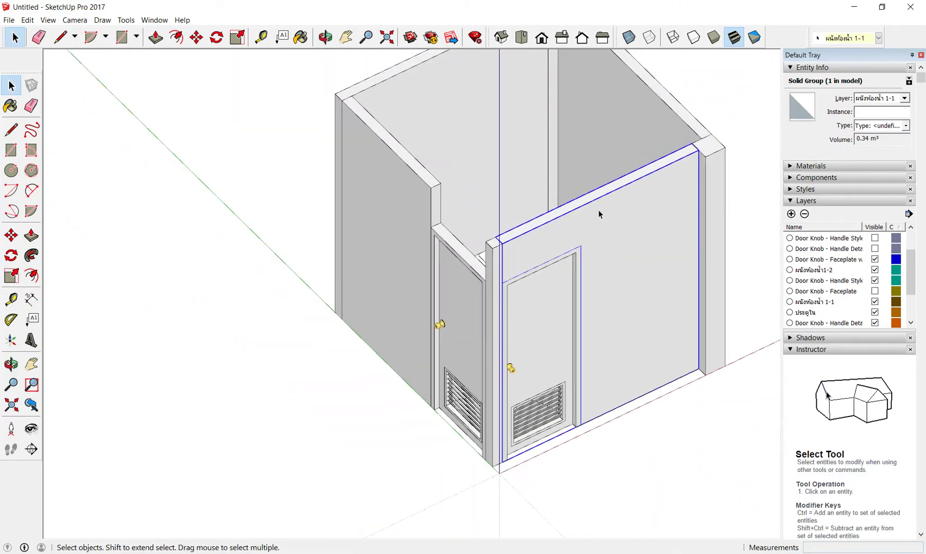
scroll(614, 277, "up", 2)
scroll(612, 269, "down", 2)
mouse_move(612, 269)
middle_mouse_down()
mouse_move(576, 279)
mouse_move(490, 207)
middle_mouse_up()
Select the left wall group and open it for editing.
scroll(490, 207, "up", 1)
scroll(643, 307, "up", 3)
middle_click_drag(642, 307, 615, 302)
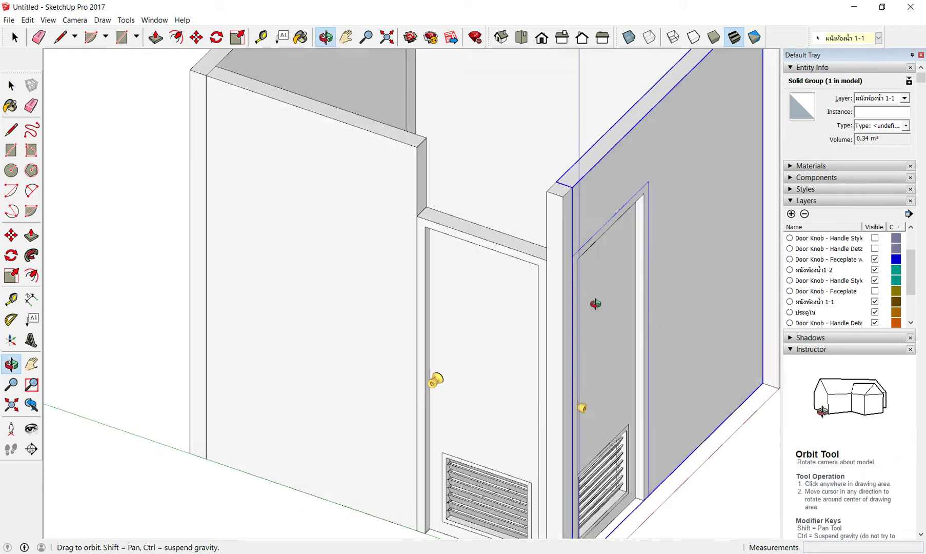
scroll(378, 202, "up", 1)
scroll(314, 217, "up", 2)
left_click(314, 218)
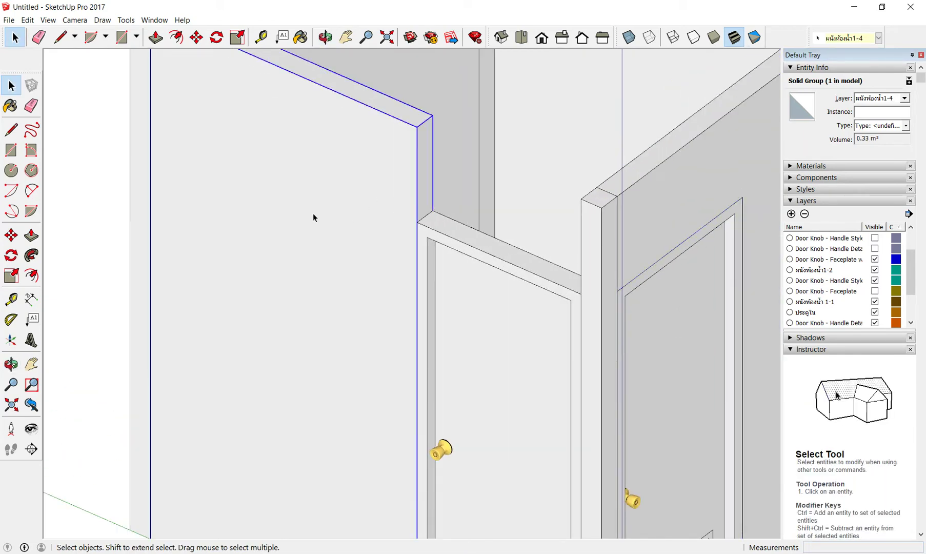
right_click(313, 214)
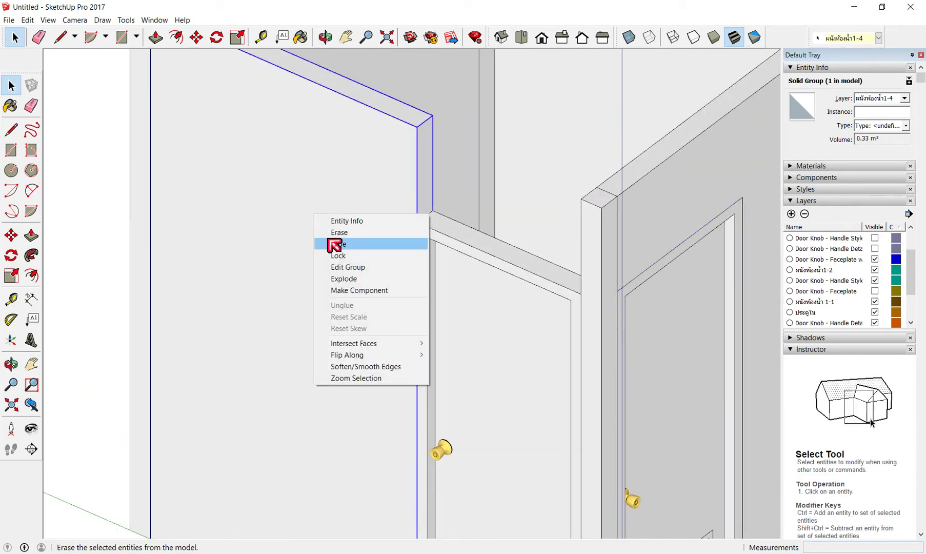
left_click(354, 267)
scroll(449, 199, "up", 2)
scroll(449, 198, "up", 1)
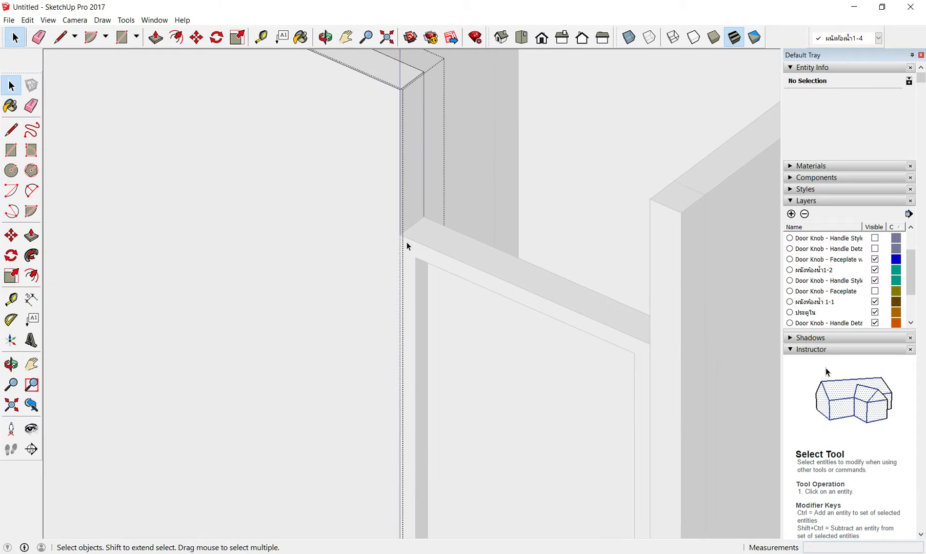
Draw a line marking off the left wall's end at its top corner.
left_click(61, 38)
scroll(431, 213, "up", 2)
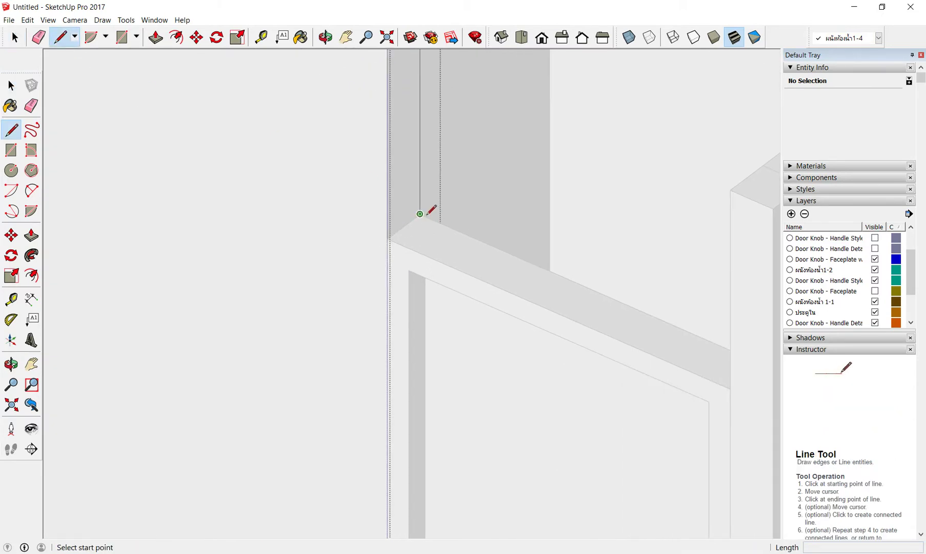
left_click(420, 214)
left_click(393, 232)
scroll(374, 308, "down", 1)
Push/Pull the wall end out 0.80m to the corner and close the left wall group.
left_click(156, 37)
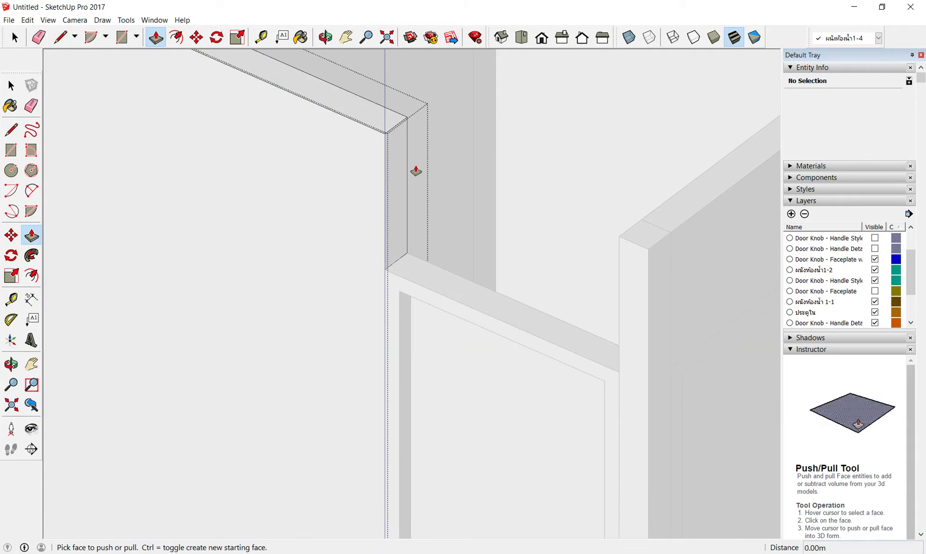
left_click_drag(400, 248, 623, 377)
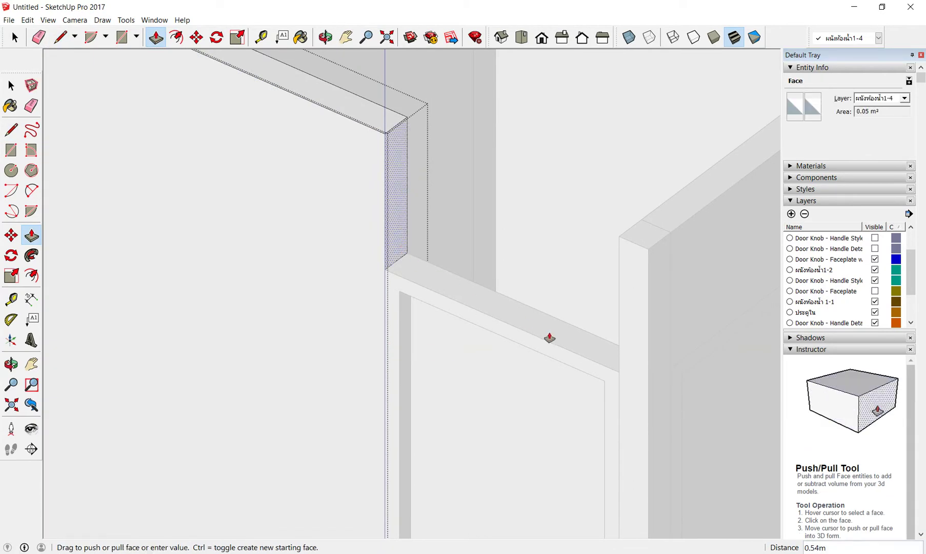
left_click(623, 377)
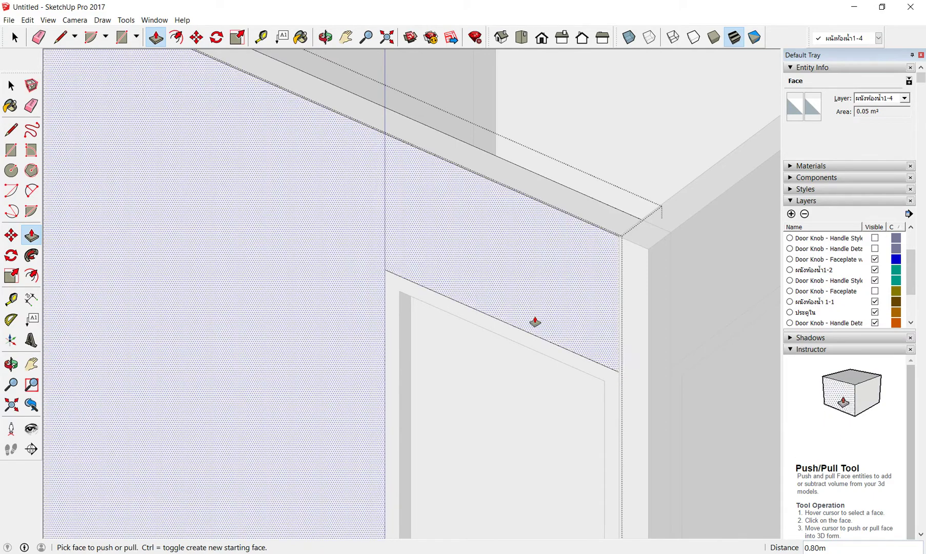
scroll(503, 261, "down", 1)
right_click(92, 156)
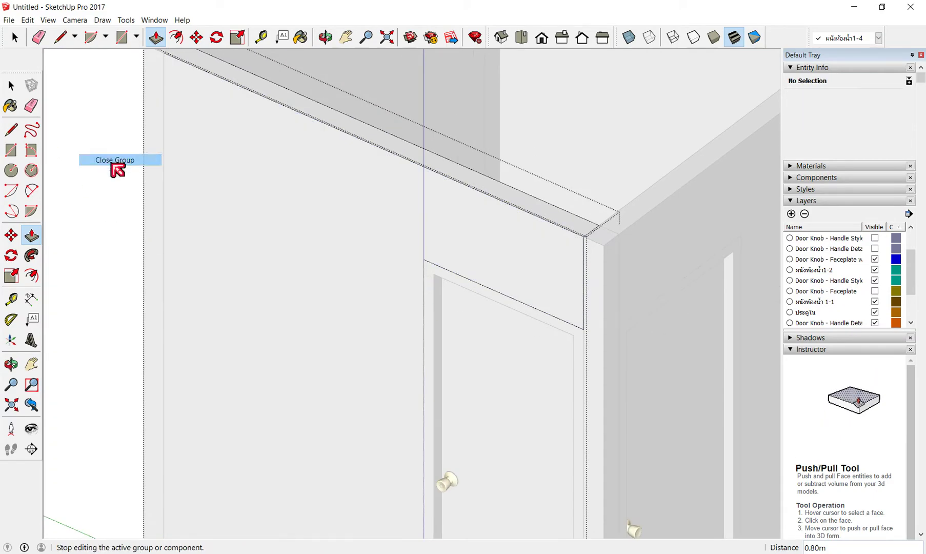
left_click(98, 161)
scroll(392, 285, "down", 3)
scroll(393, 285, "down", 3)
mouse_move(393, 286)
middle_mouse_down()
mouse_move(283, 227)
mouse_move(598, 452)
mouse_move(714, 279)
mouse_move(590, 219)
mouse_move(368, 302)
mouse_move(459, 299)
mouse_move(403, 436)
mouse_move(556, 329)
mouse_move(468, 211)
mouse_move(557, 308)
middle_mouse_up()
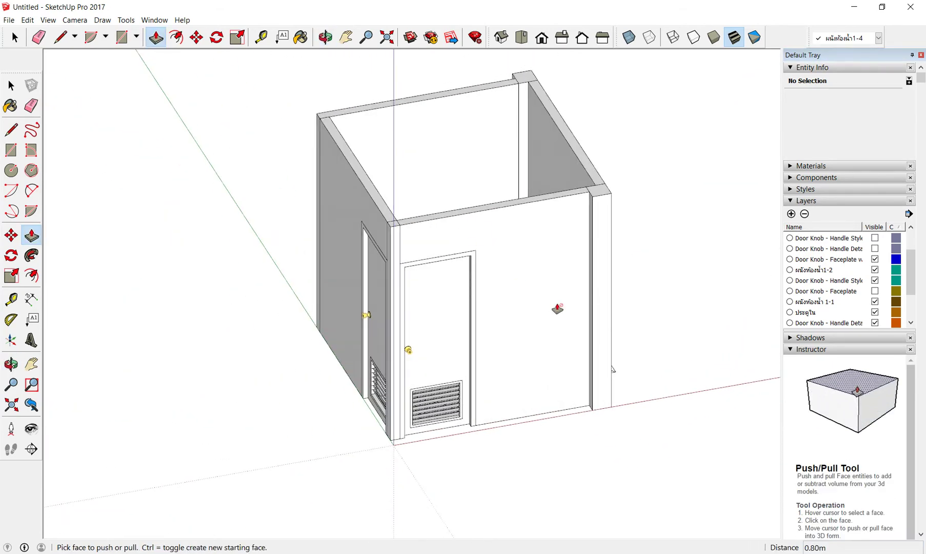
Try hiding the ผนังห้องน้ำ1-4 layer and dismiss the current-layer warning.
scroll(557, 308, "down", 1)
scroll(532, 366, "up", 1)
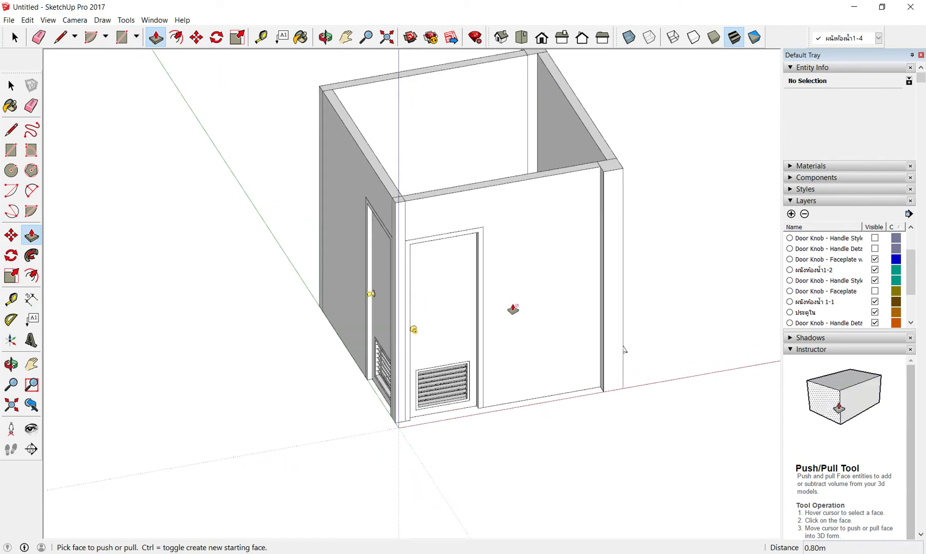
scroll(487, 260, "down", 2)
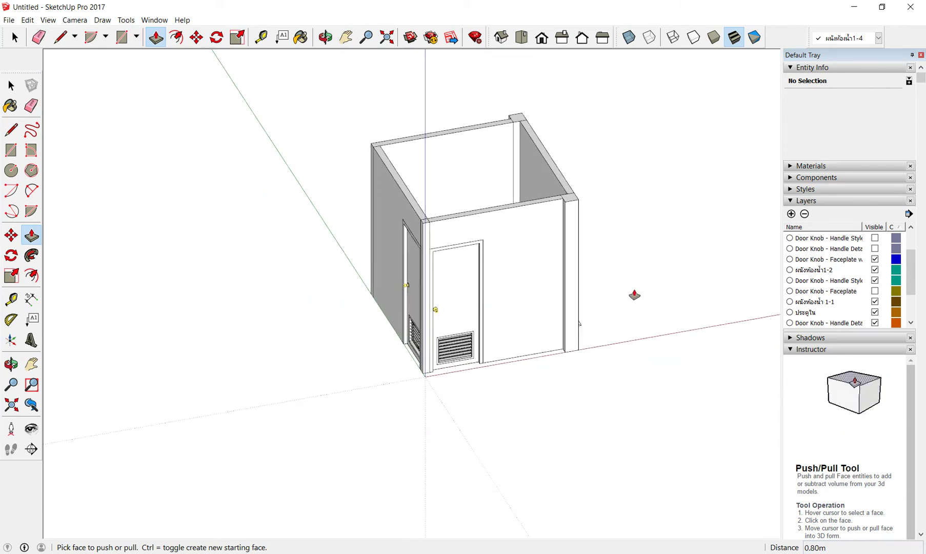
scroll(850, 275, "down", 1)
scroll(846, 290, "up", 2)
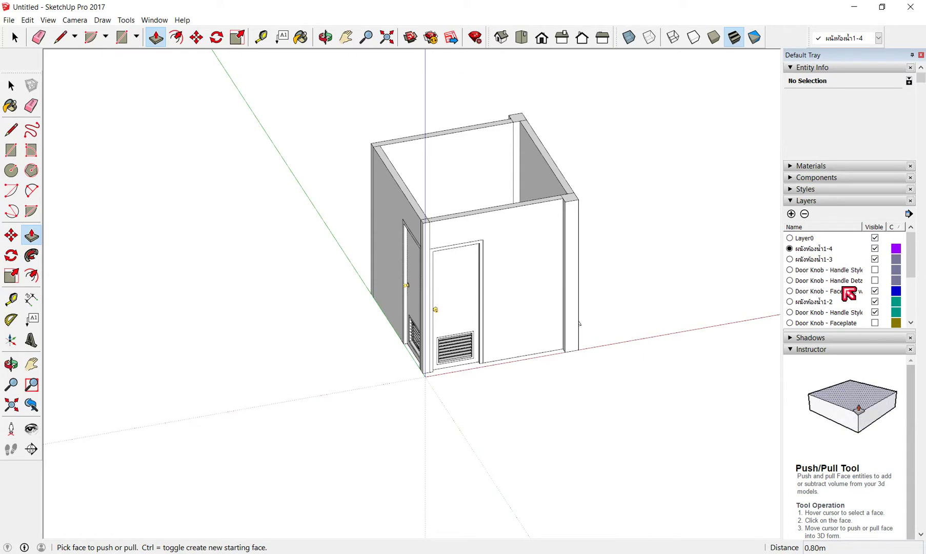
left_click(878, 249)
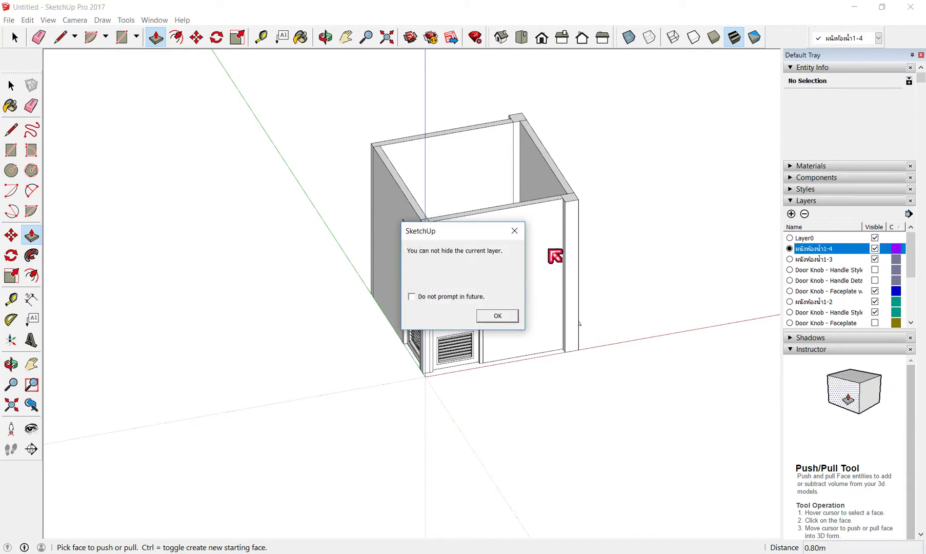
left_click(514, 231)
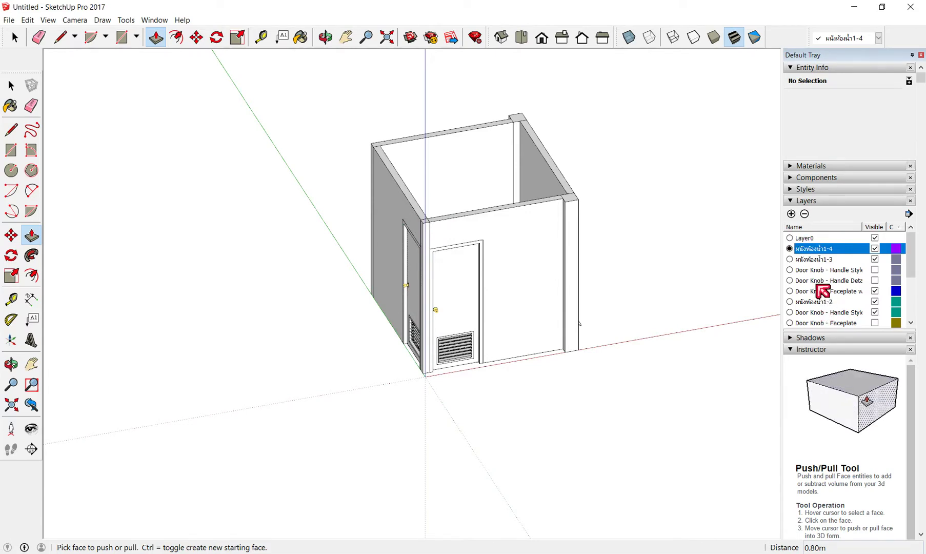
Add a layer named พื้นห้องน้ำ 1 and make it the current layer.
left_click(792, 214)
type("ห")
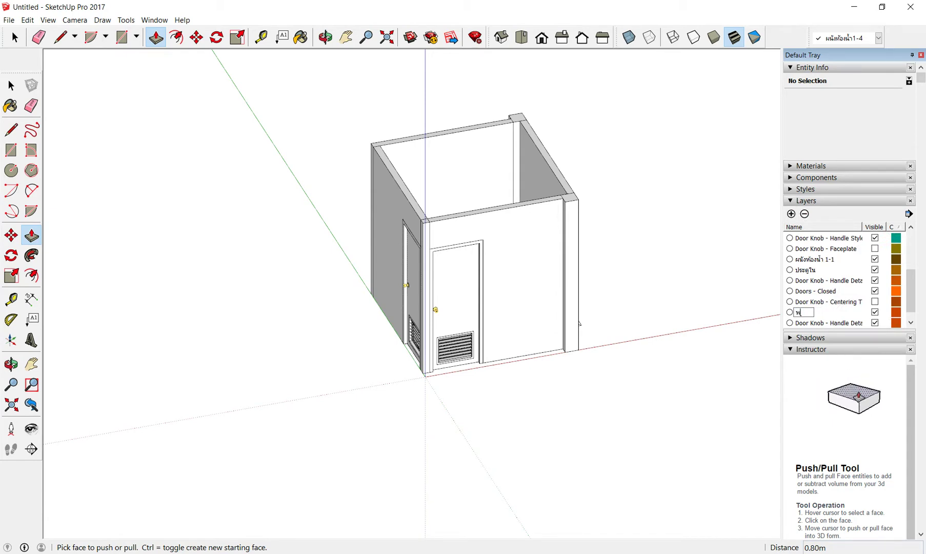
key("BackSpace")
type("ห้")
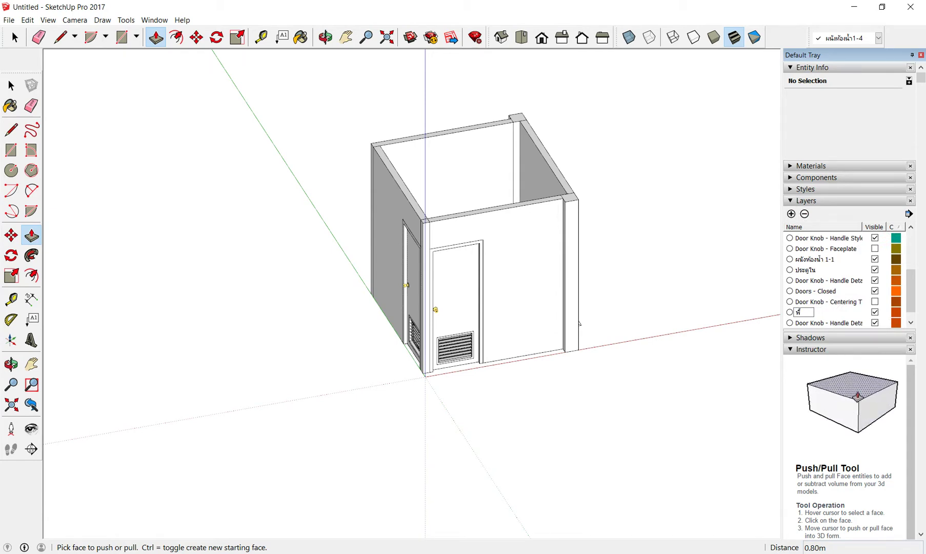
type("ห้องน")
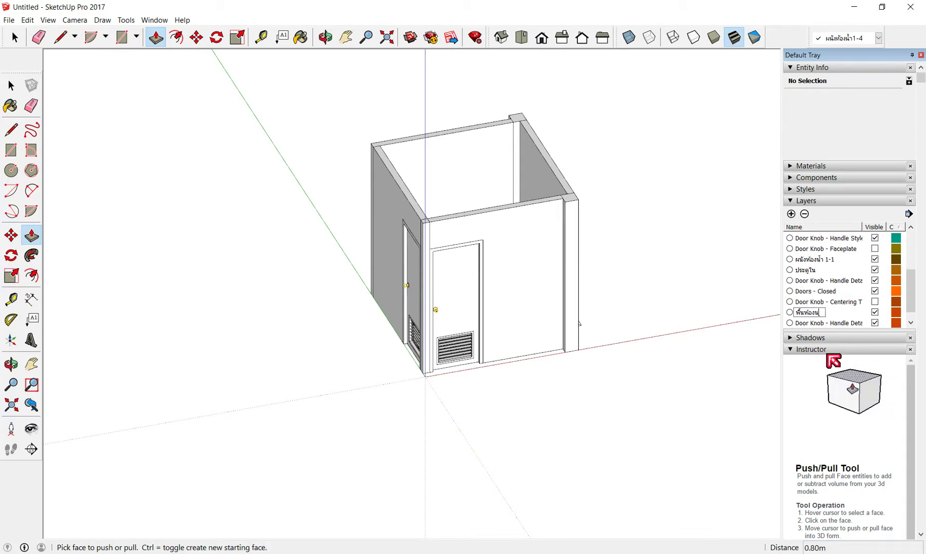
type("้ำ 1")
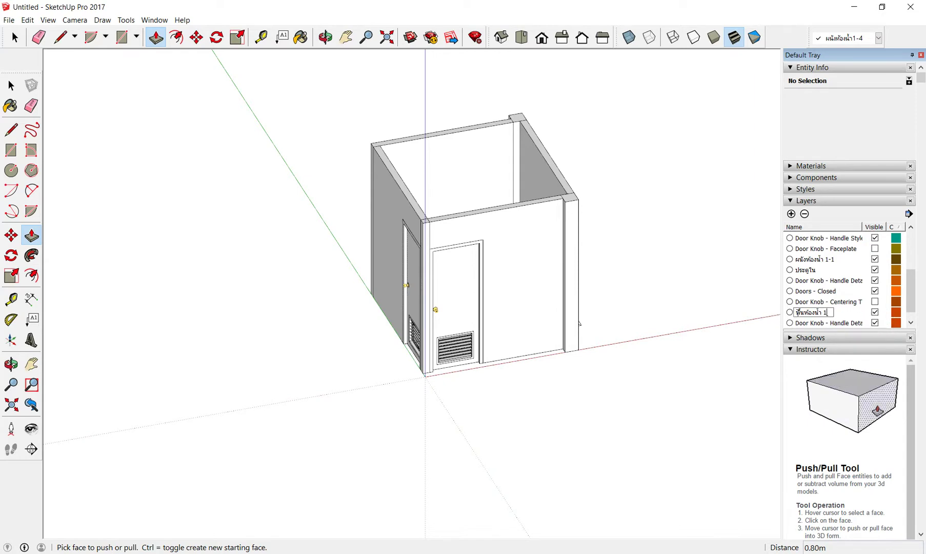
left_click(790, 311)
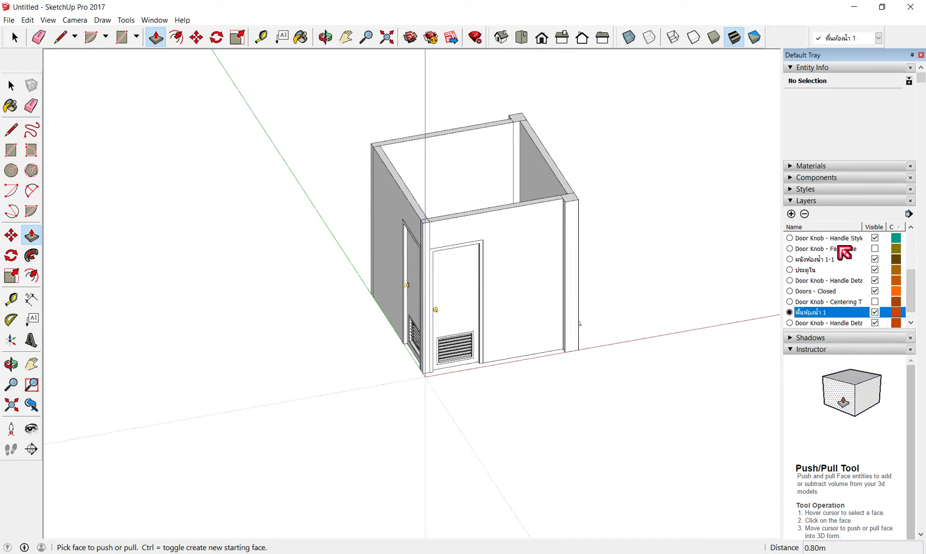
scroll(830, 286, "up", 5)
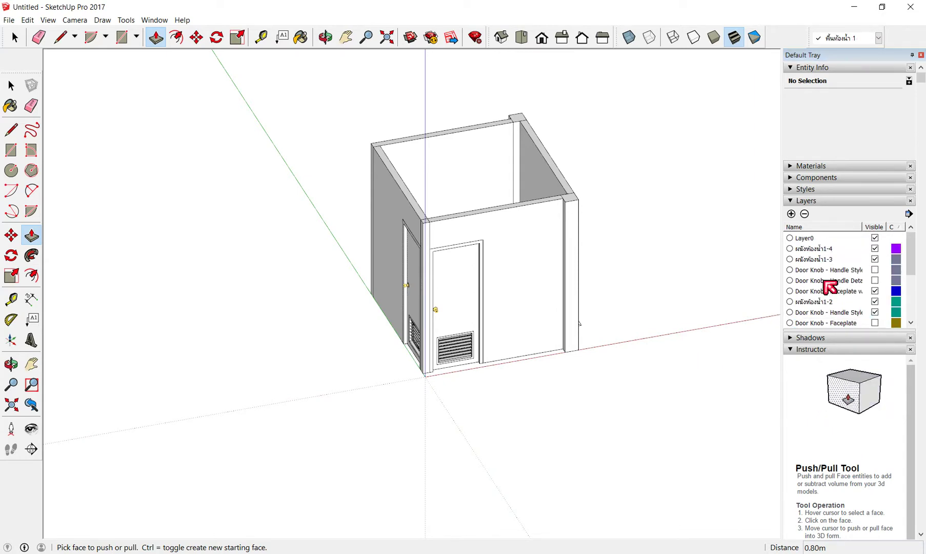
Hide layers ผนังห้องน้ำ1-4, 1-3, 1-2, the front wall, both doors and Door Knob.
left_click(875, 248)
left_click(875, 259)
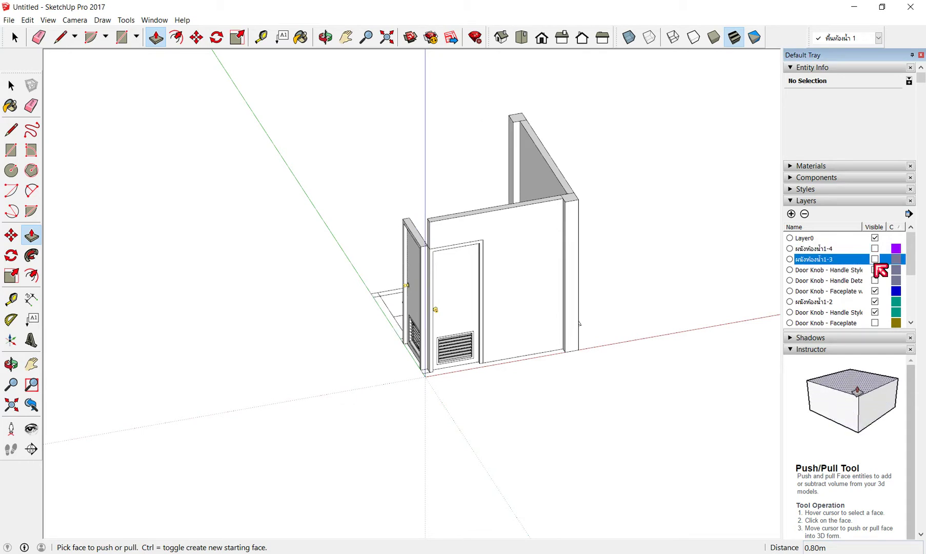
left_click(878, 303)
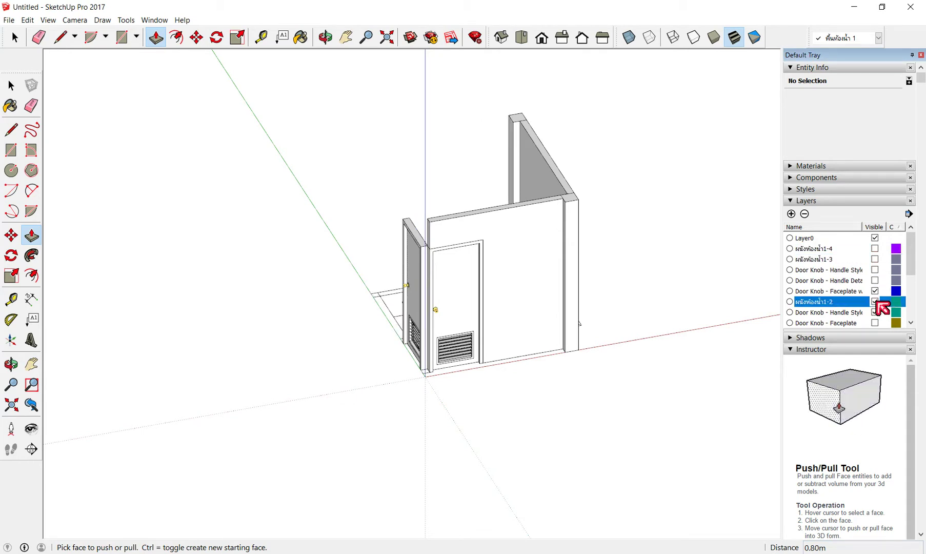
scroll(881, 298, "down", 2)
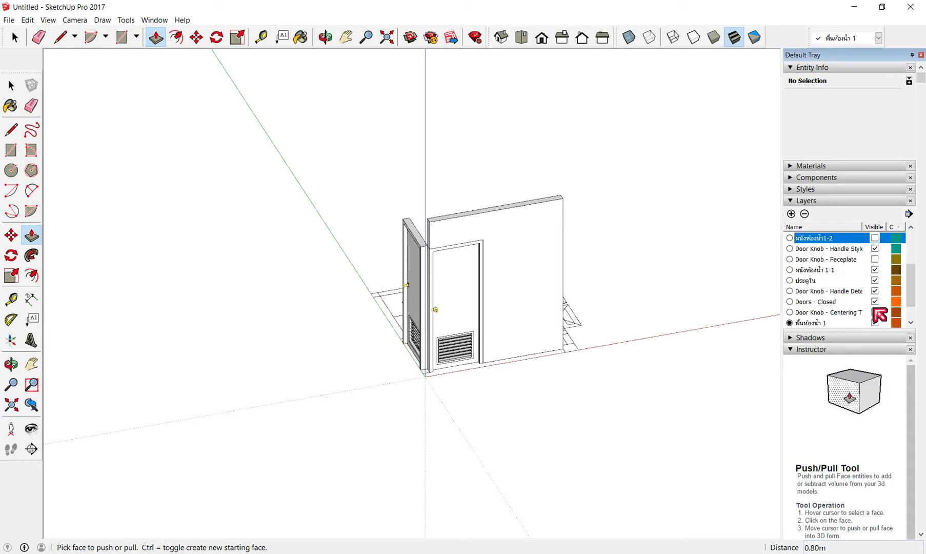
left_click(875, 270)
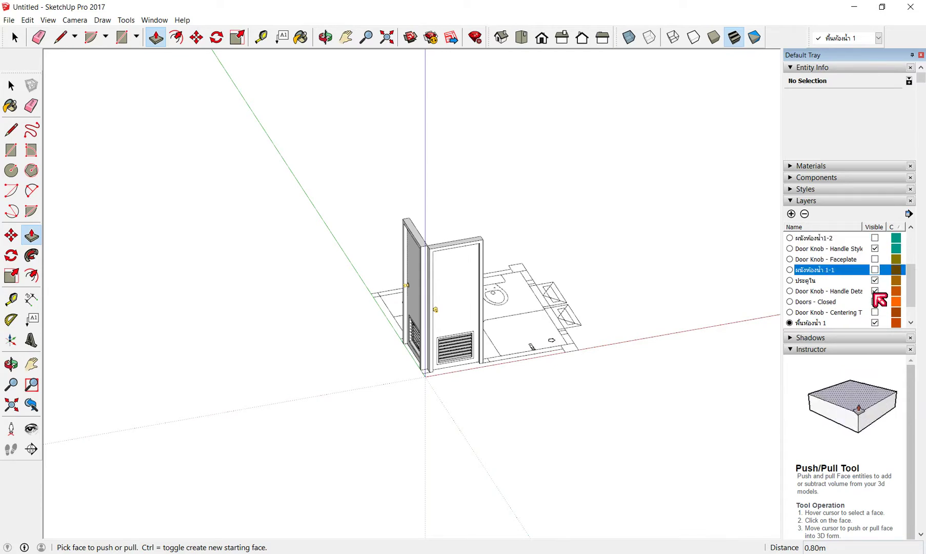
left_click(875, 281)
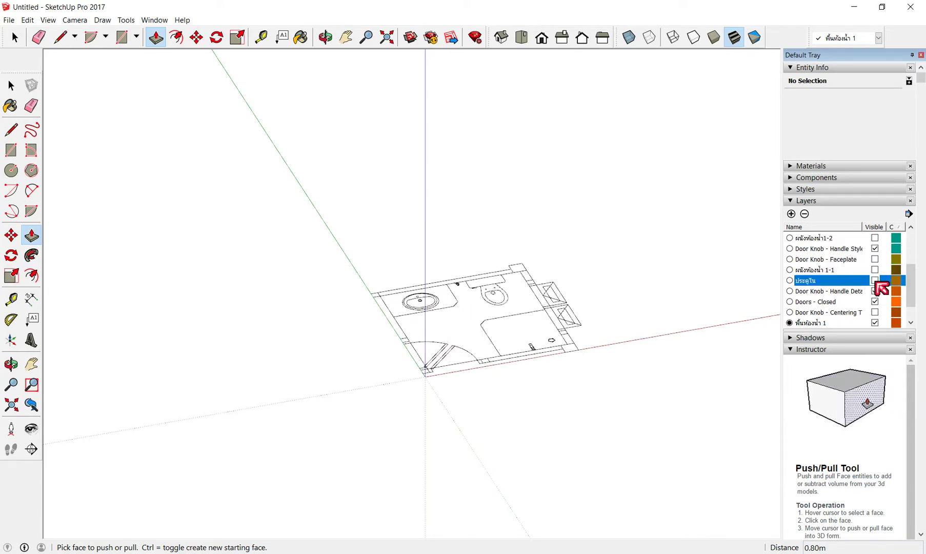
left_click(876, 312)
Orbit to a near-top view of the flat bathroom floor plan.
mouse_move(479, 327)
middle_mouse_down()
mouse_move(726, 297)
mouse_move(420, 423)
mouse_move(345, 325)
middle_mouse_up()
scroll(912, 321, "down", 3)
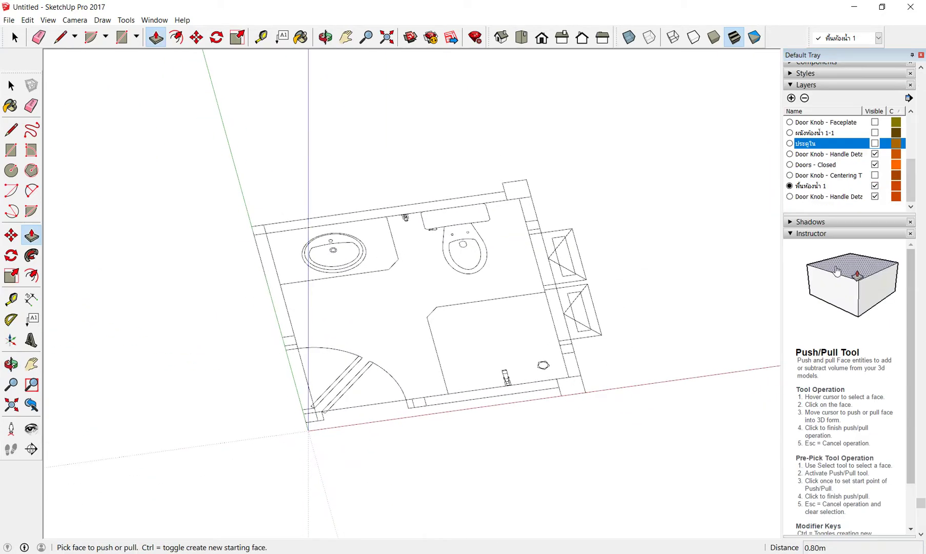
scroll(842, 180, "up", 5)
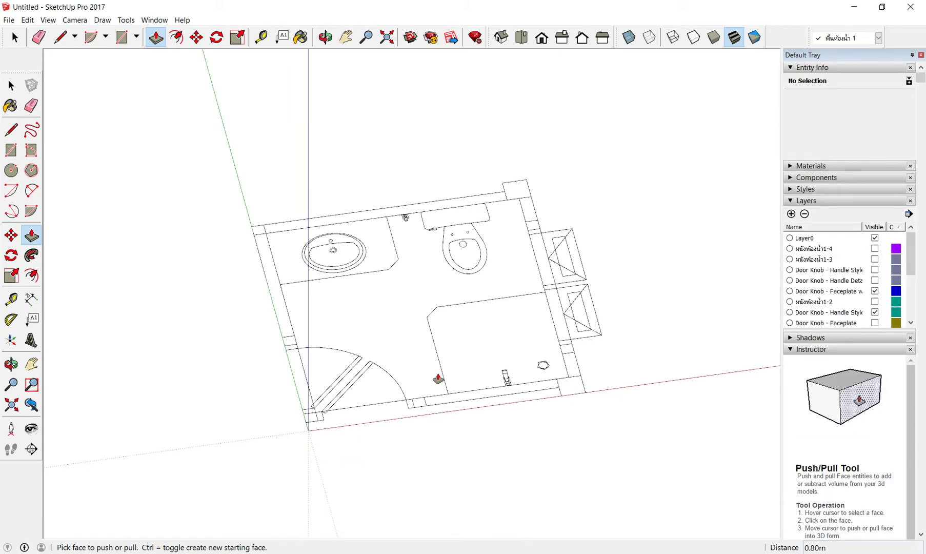
scroll(295, 313, "up", 1)
scroll(415, 314, "down", 2)
scroll(422, 314, "up", 3)
scroll(422, 313, "down", 2)
middle_click_drag(448, 347, 370, 327)
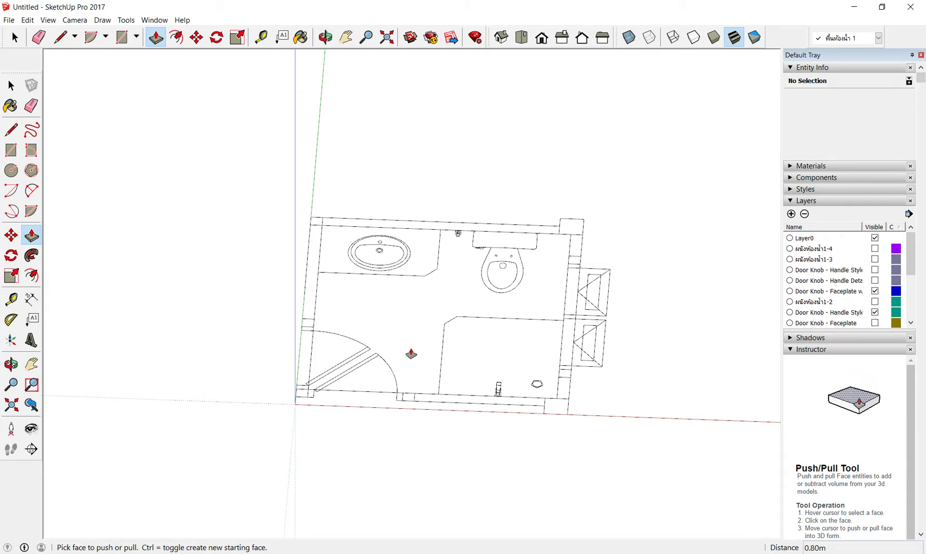
Draw lines around the room's four outer corners, closing them into one floor face.
left_click(14, 131)
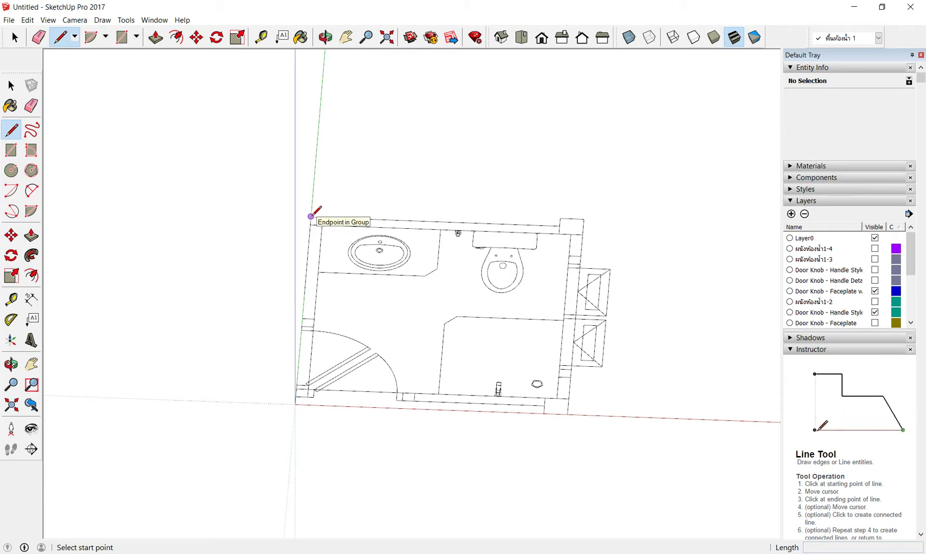
left_click(311, 216)
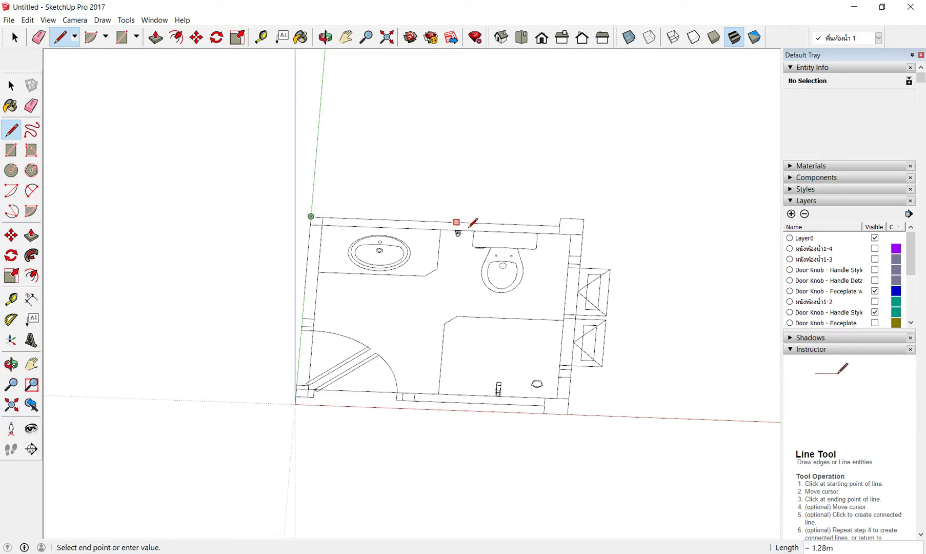
left_click(560, 217)
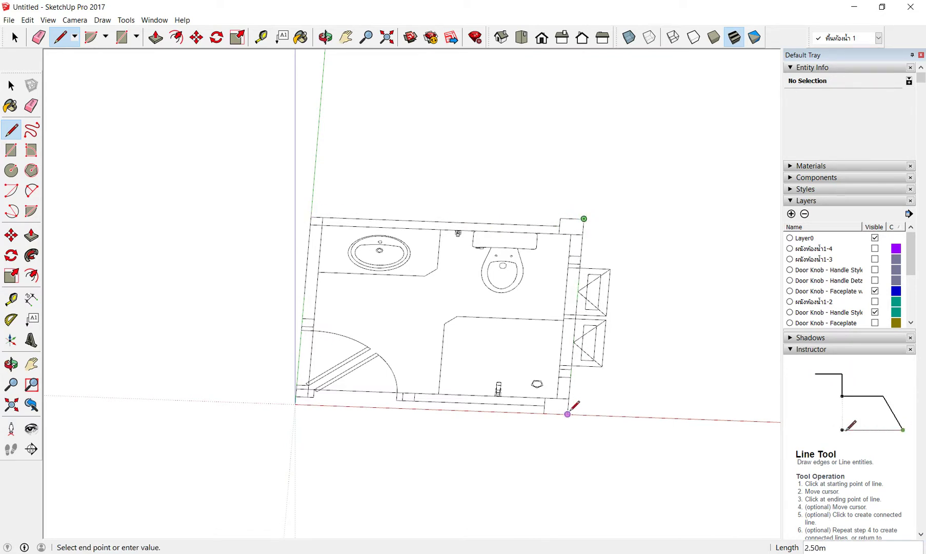
left_click(545, 412)
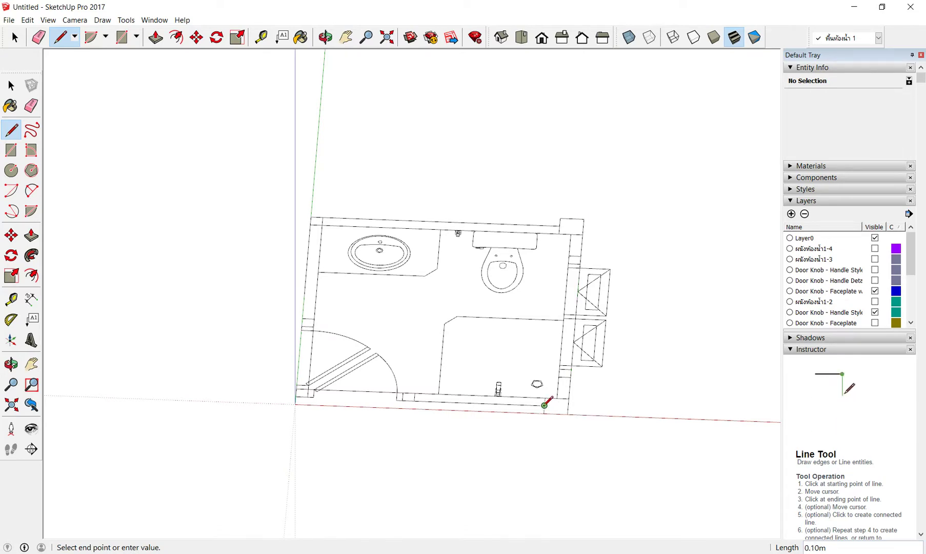
scroll(399, 396, "up", 1)
scroll(401, 395, "up", 1)
scroll(400, 399, "up", 1)
scroll(400, 399, "up", 1)
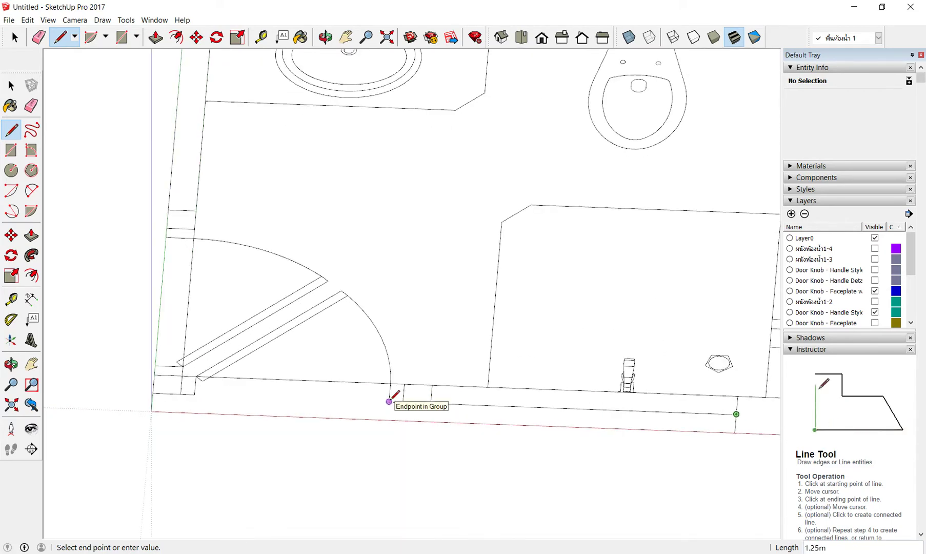
left_click(152, 393)
scroll(152, 393, "down", 2)
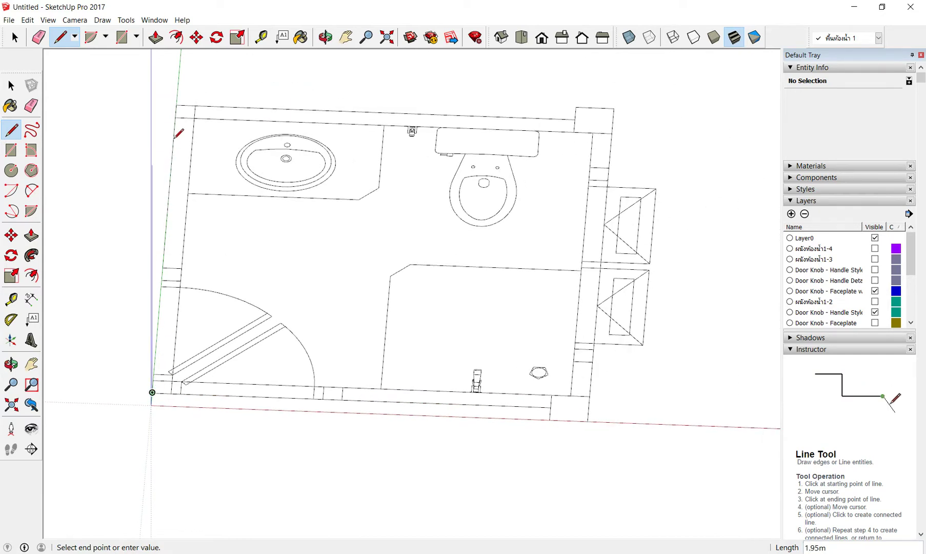
left_click(176, 104)
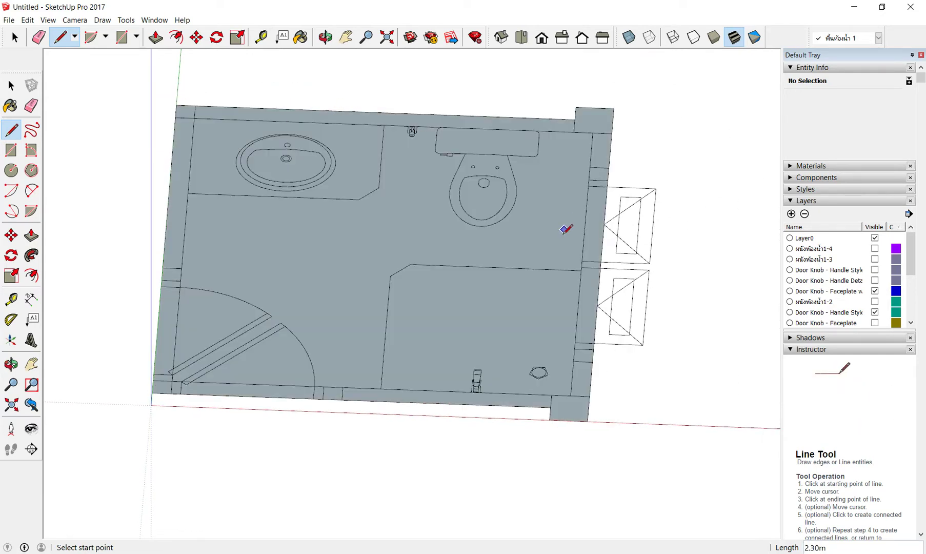
scroll(565, 229, "down", 2)
mouse_move(360, 283)
middle_mouse_down()
mouse_move(298, 235)
mouse_move(333, 207)
mouse_move(365, 295)
mouse_move(434, 347)
mouse_move(385, 351)
middle_mouse_up()
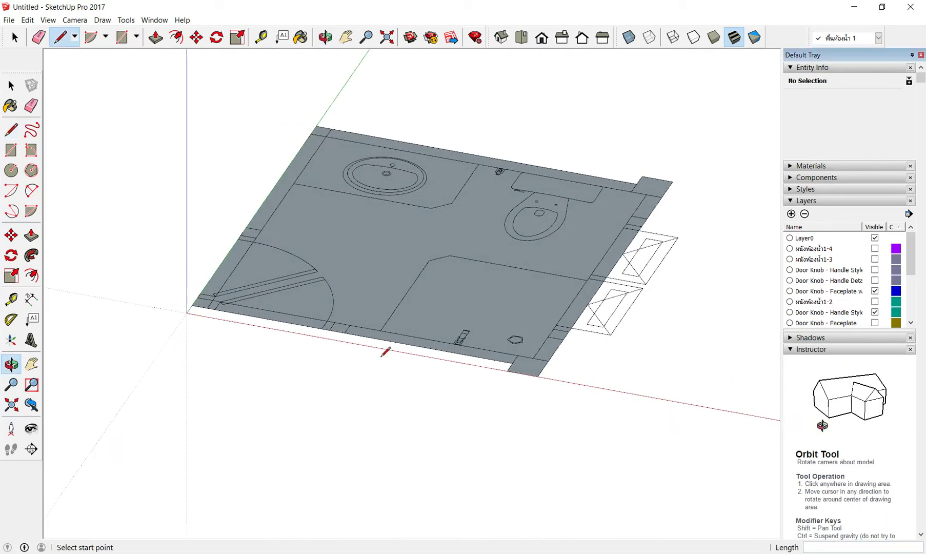
Push/Pull the bathroom floor face up 0.2 m into a slab.
left_click(156, 38)
left_click(378, 257)
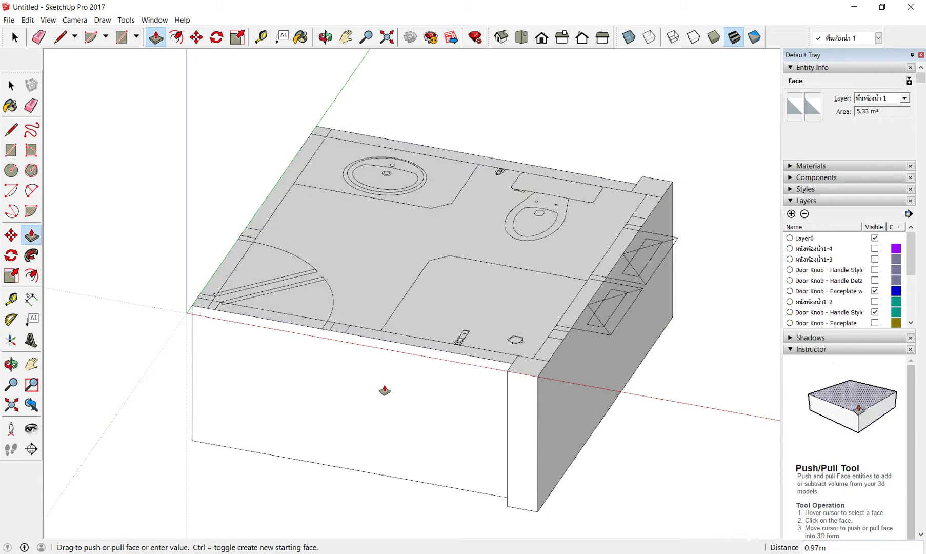
type("0.2")
key("Return")
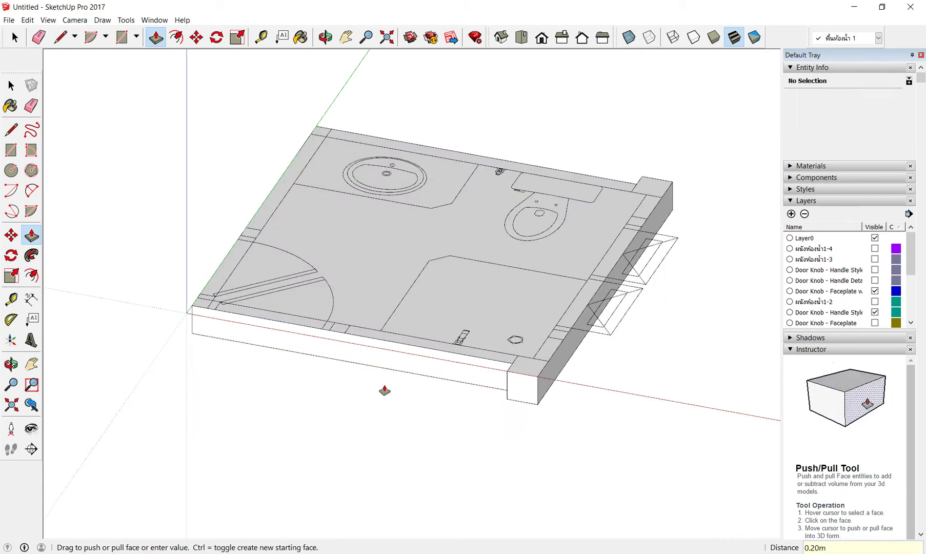
Orbit around the 0.20 m floor slab to inspect it from several angles.
mouse_move(440, 362)
middle_mouse_down()
mouse_move(554, 341)
mouse_move(486, 465)
middle_mouse_up()
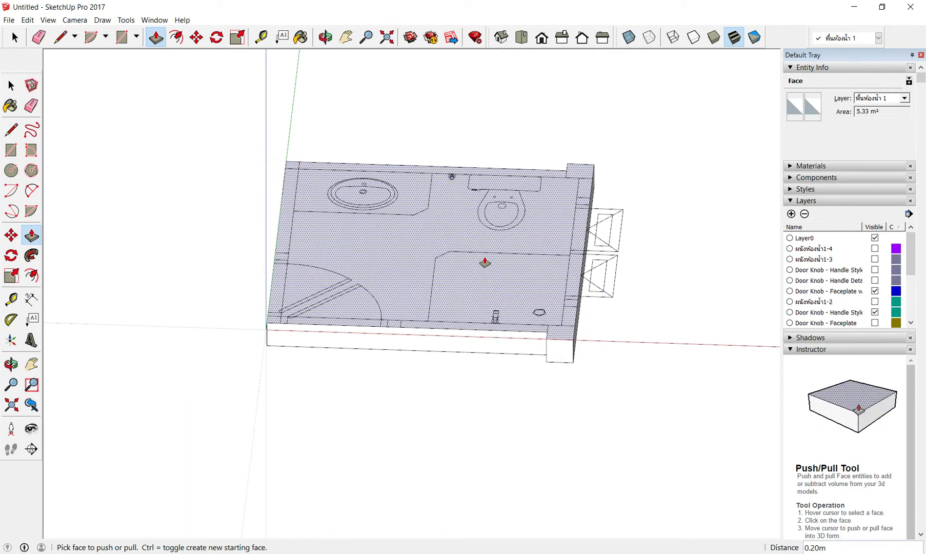
scroll(455, 221, "up", 3)
middle_click_drag(573, 399, 496, 406)
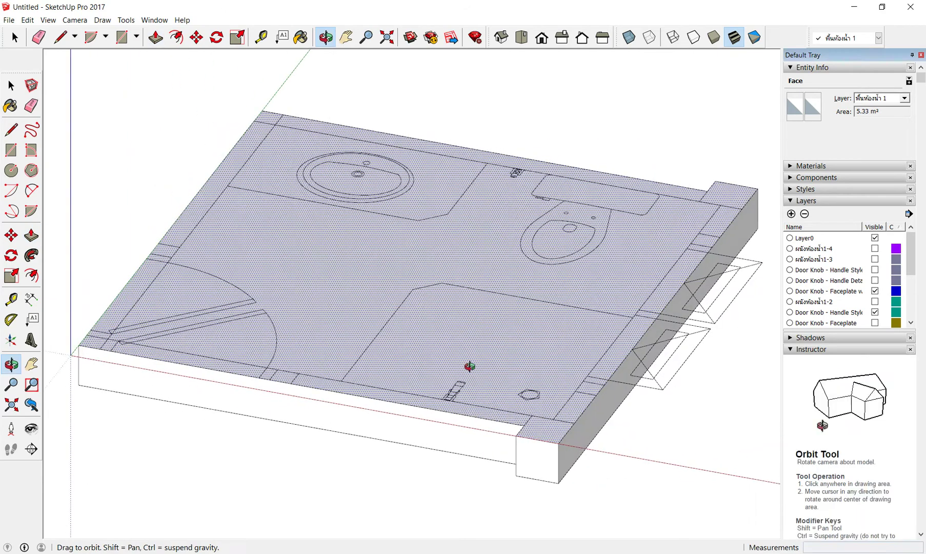
scroll(510, 397, "down", 3)
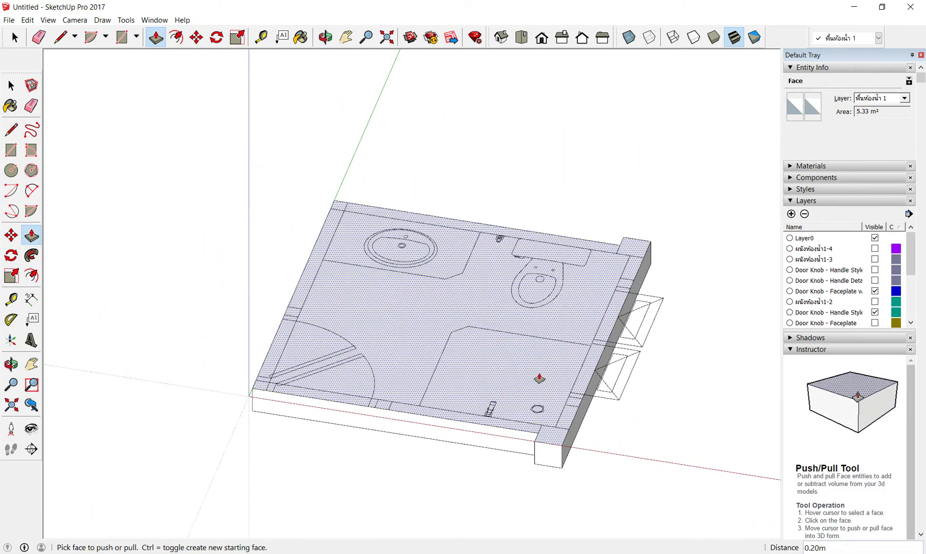
scroll(533, 371, "up", 3)
mouse_move(527, 362)
middle_mouse_down()
mouse_move(527, 399)
mouse_move(449, 426)
mouse_move(434, 289)
middle_mouse_up()
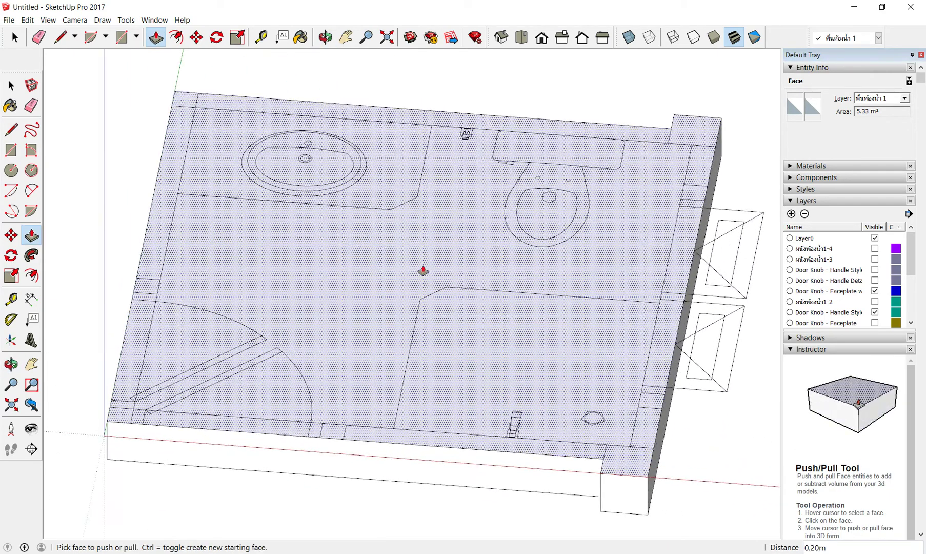
middle_click_drag(424, 359, 440, 325)
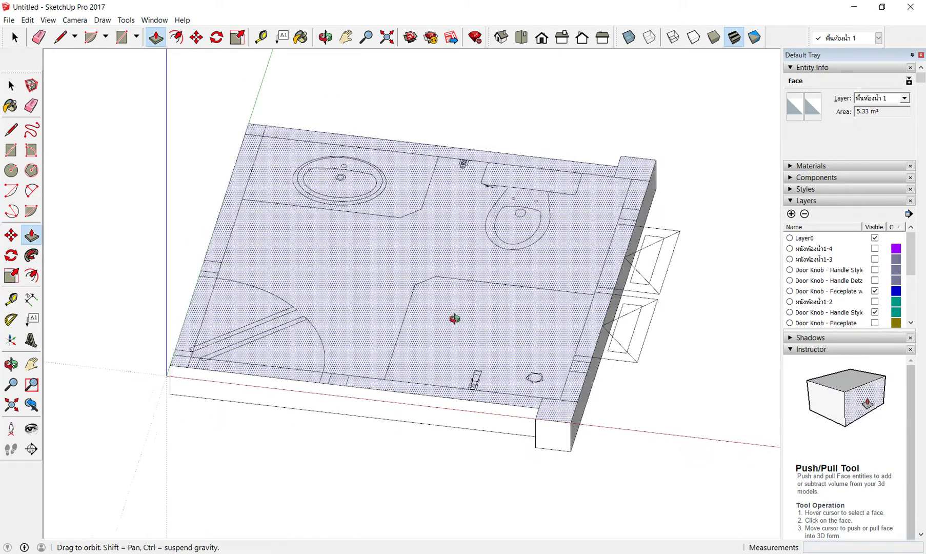
scroll(442, 328, "up", 2)
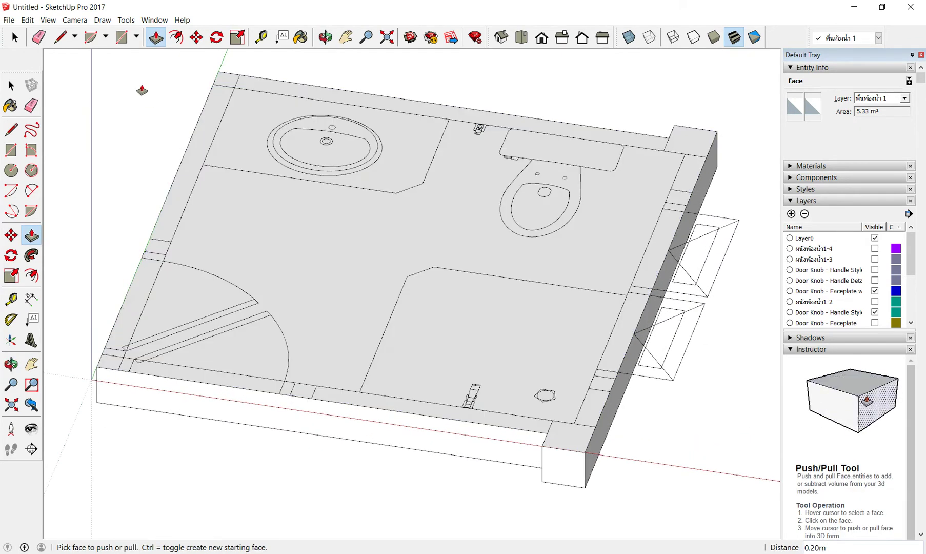
left_click(61, 38)
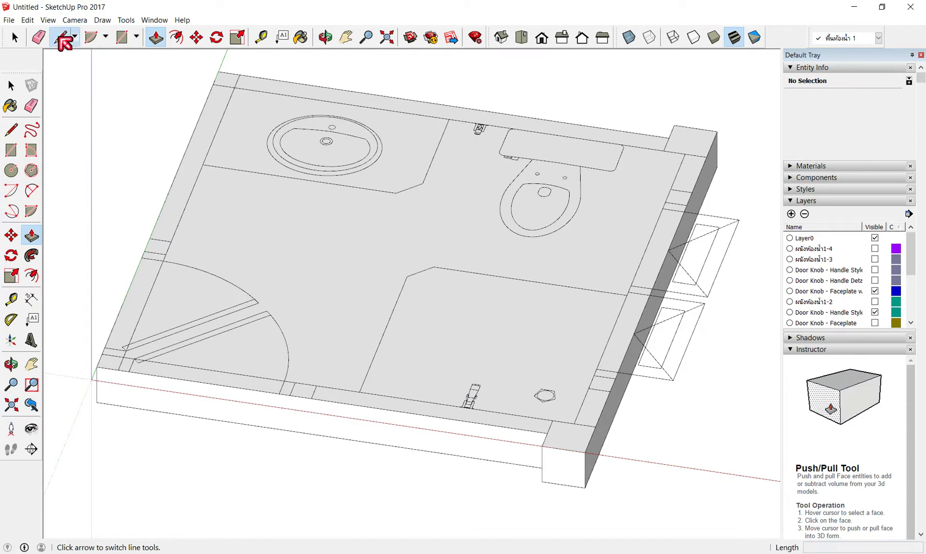
Trace the shower area's boundary on the floor slab with lines.
left_click(574, 423)
left_click(360, 391)
left_click(407, 276)
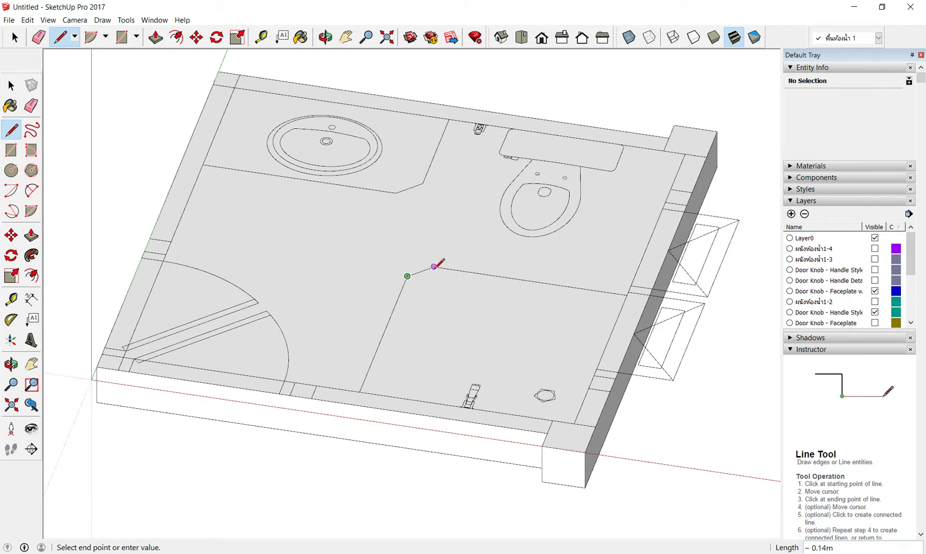
left_click(627, 295)
left_click(575, 424)
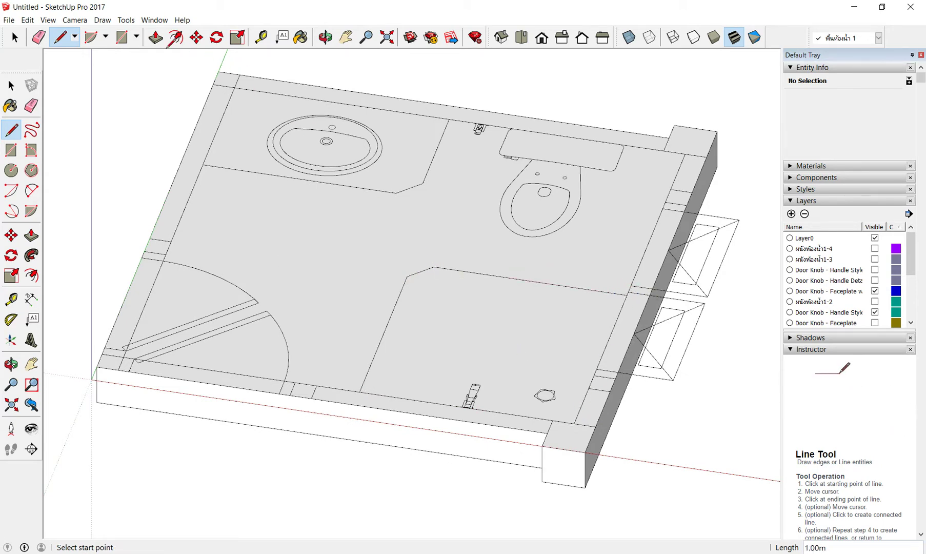
Push the 1 m² shower face down 0.15 m and check the recess.
left_click(157, 38)
left_click(495, 326)
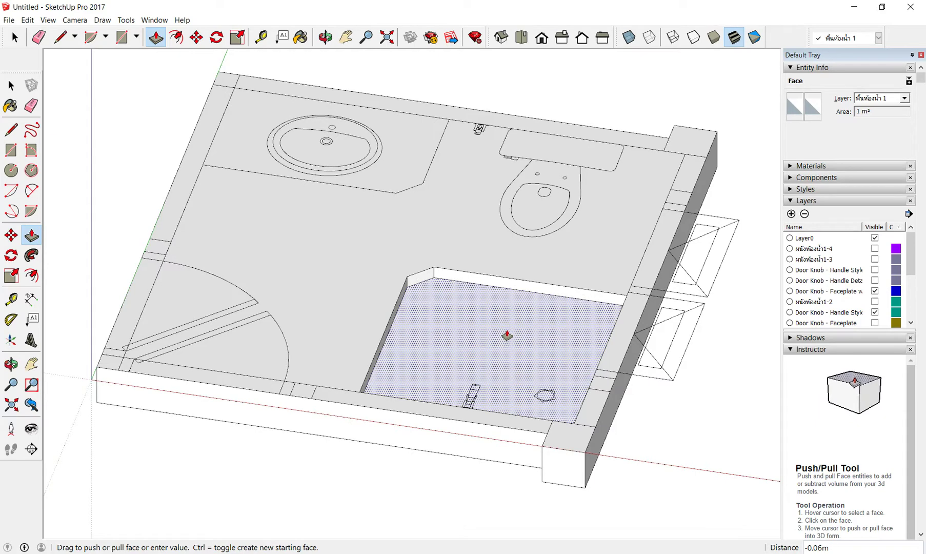
type("15")
key("Return")
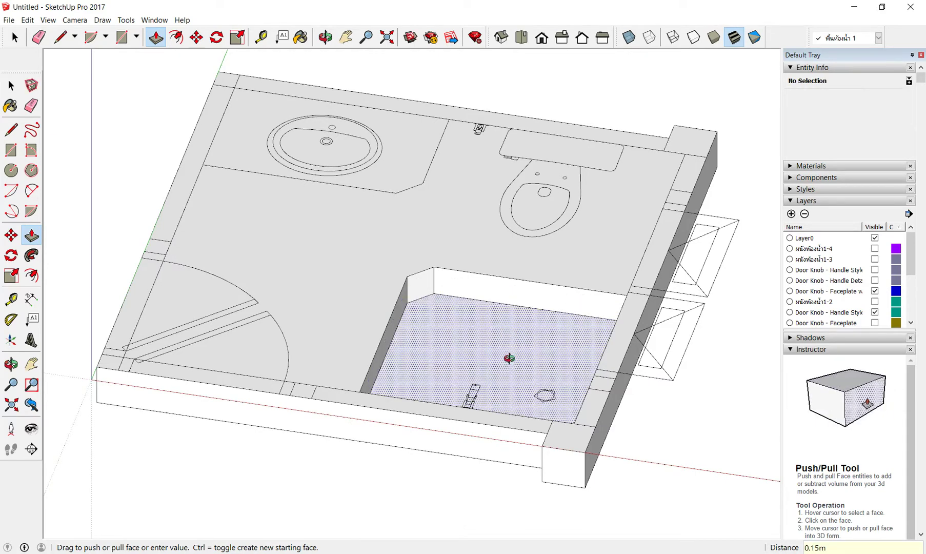
middle_click_drag(503, 358, 521, 342)
scroll(522, 342, "down", 2)
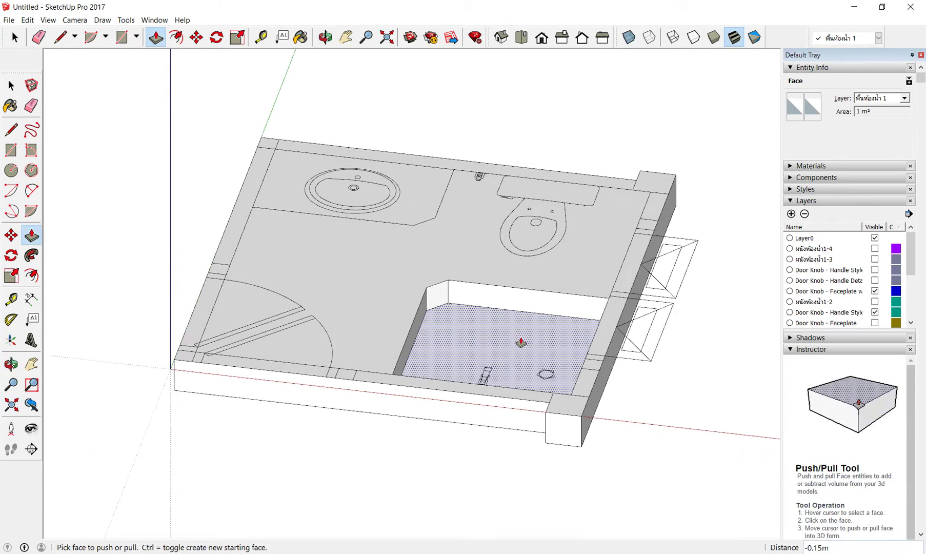
left_click(60, 37)
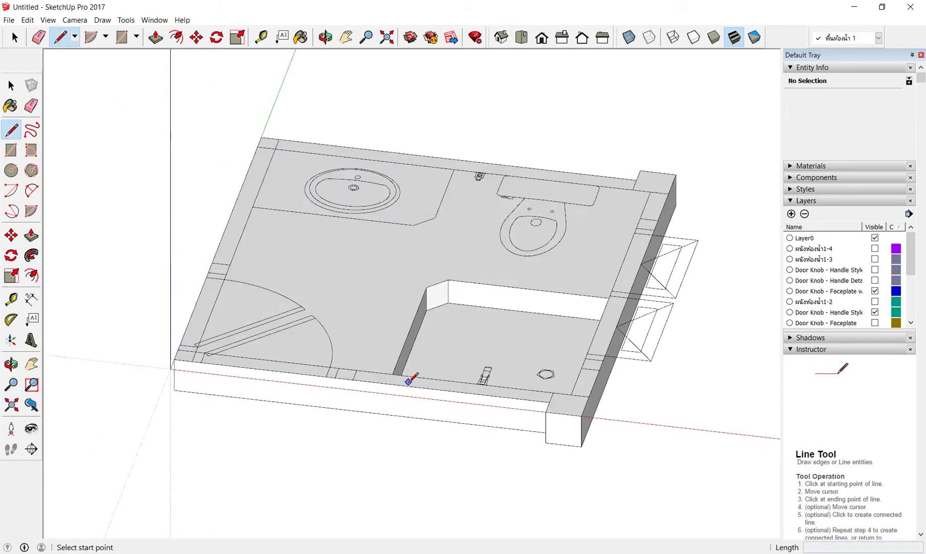
Draw a dividing line across the floor, ending on the existing endpoint.
left_click(392, 374)
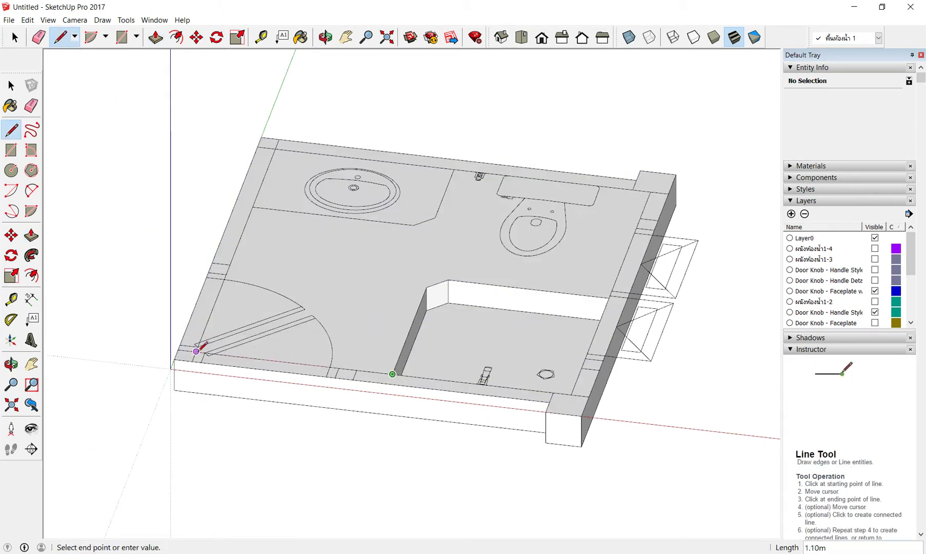
left_click(276, 149)
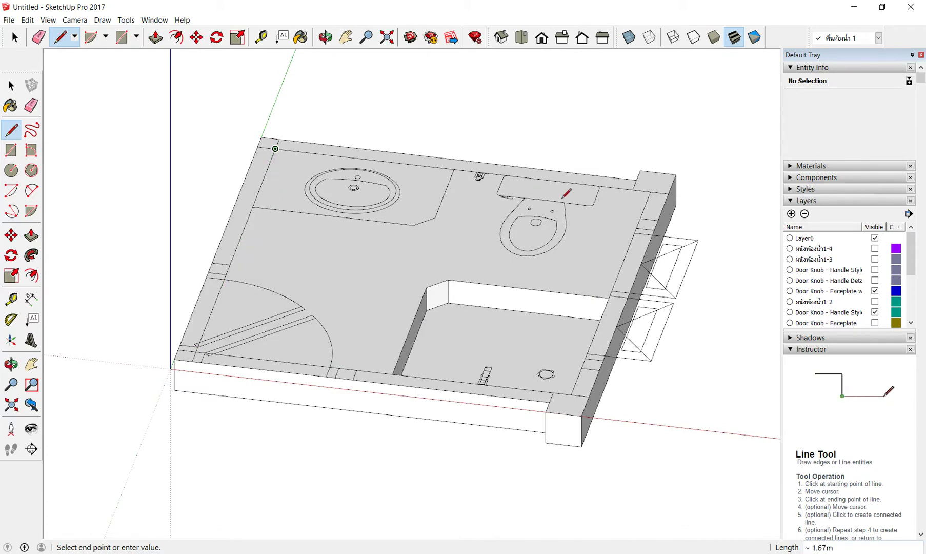
left_click(650, 191)
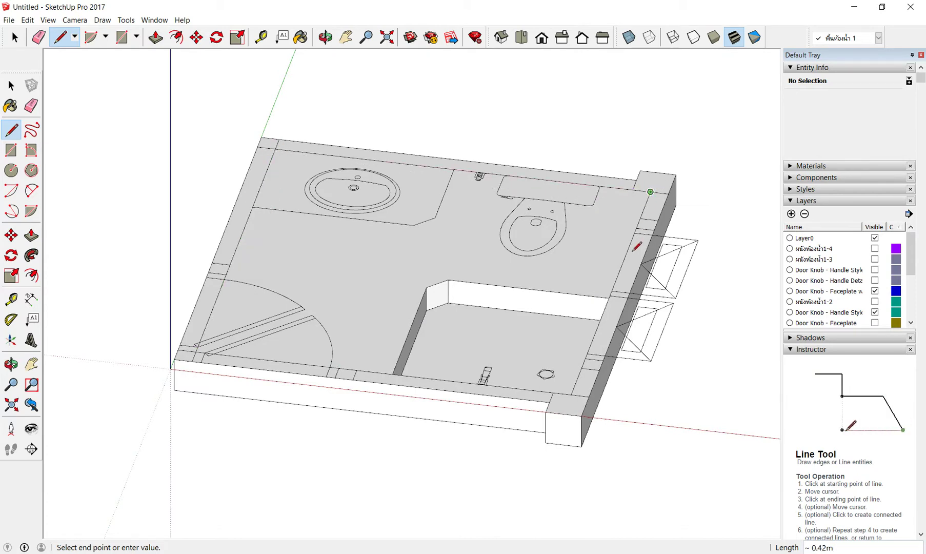
left_click(609, 297)
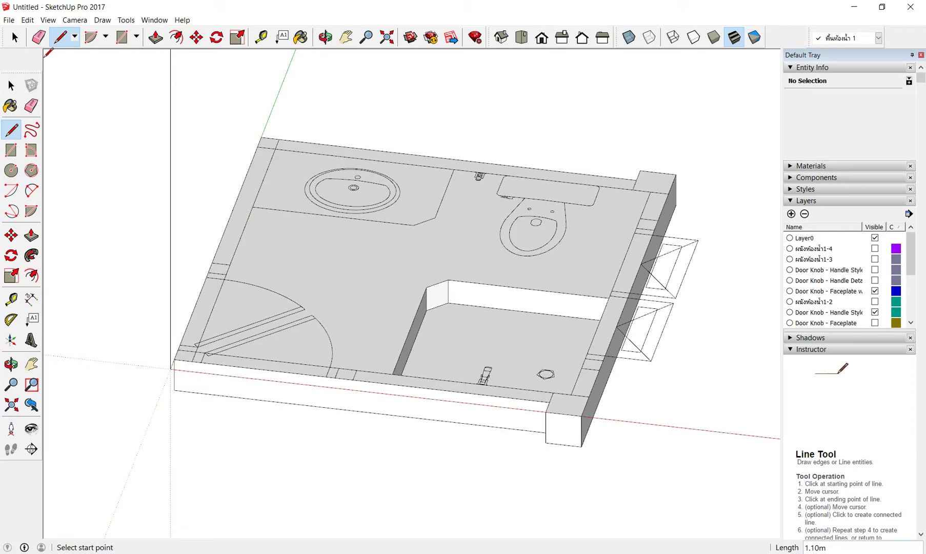
left_click(155, 37)
Push the main floor face 0.10 m and orbit to check the recessed shower area.
left_click(372, 256)
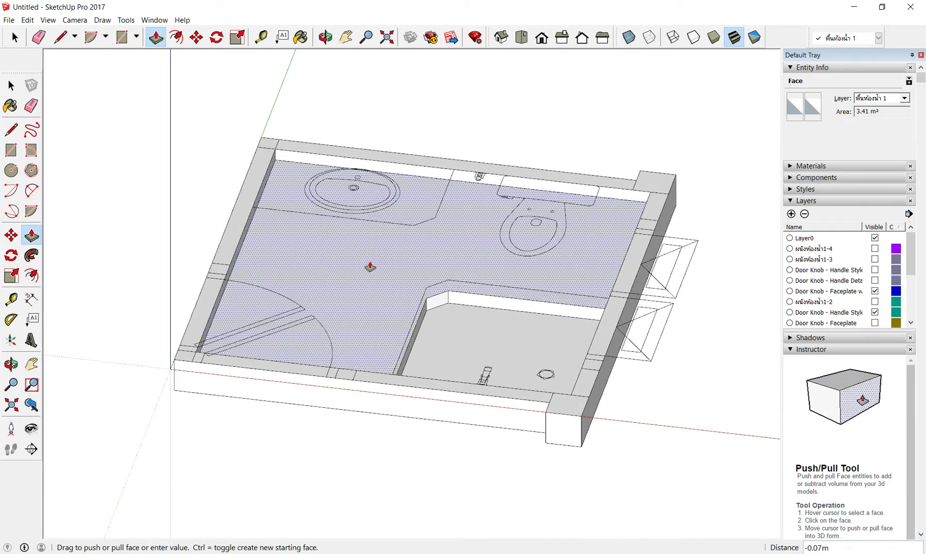
type("1")
key("Return")
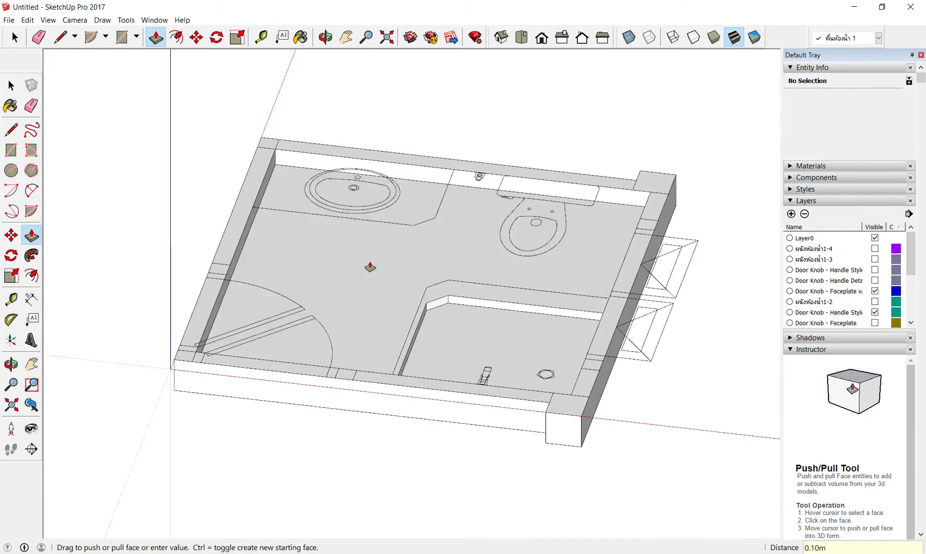
mouse_move(408, 356)
middle_mouse_down()
mouse_move(449, 369)
mouse_move(145, 331)
mouse_move(93, 310)
mouse_move(403, 341)
mouse_move(585, 290)
middle_mouse_up()
scroll(385, 315, "up", 3)
mouse_move(385, 314)
middle_mouse_down()
mouse_move(503, 319)
mouse_move(306, 325)
mouse_move(403, 318)
mouse_move(404, 395)
mouse_move(424, 289)
mouse_move(415, 348)
middle_mouse_up()
scroll(416, 348, "down", 3)
mouse_move(492, 371)
middle_mouse_down()
mouse_move(588, 369)
mouse_move(573, 314)
mouse_move(494, 335)
mouse_move(507, 393)
middle_mouse_up()
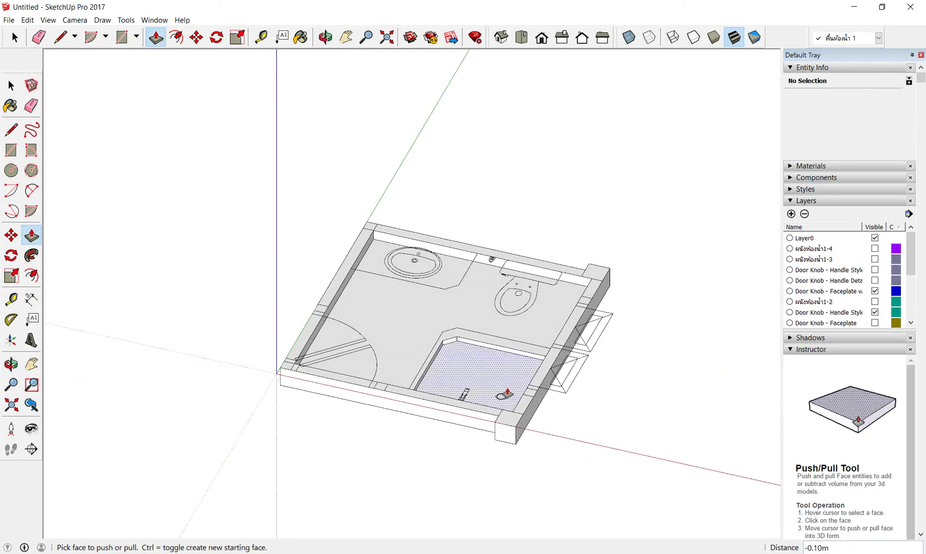
middle_click_drag(407, 350, 163, 259)
key("space")
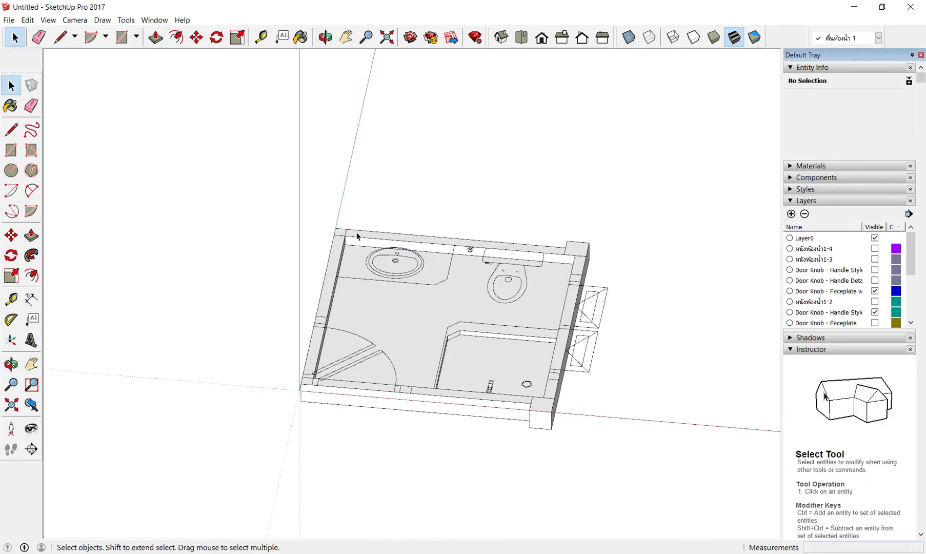
Window-select all the bathroom floor slab geometry and make it one group.
left_click_drag(255, 185, 616, 459)
right_click(410, 328)
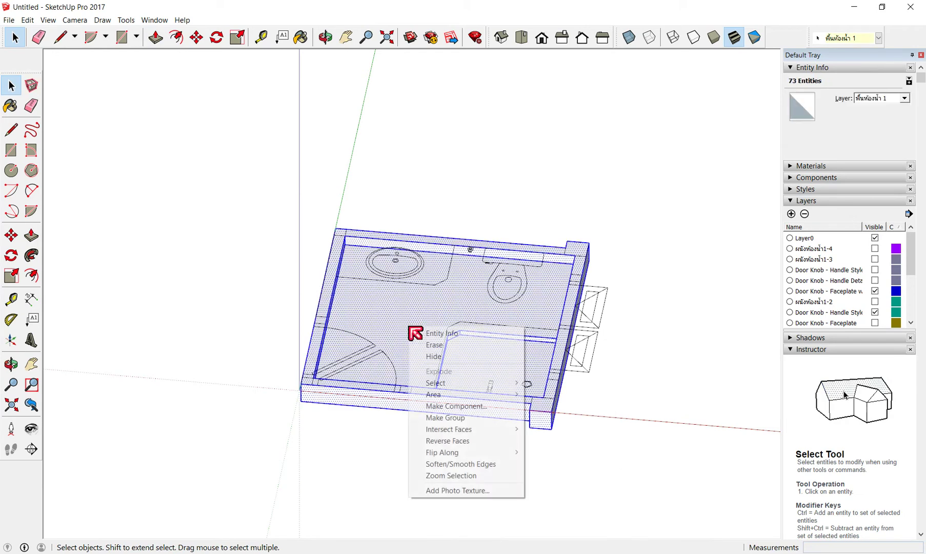
left_click(451, 418)
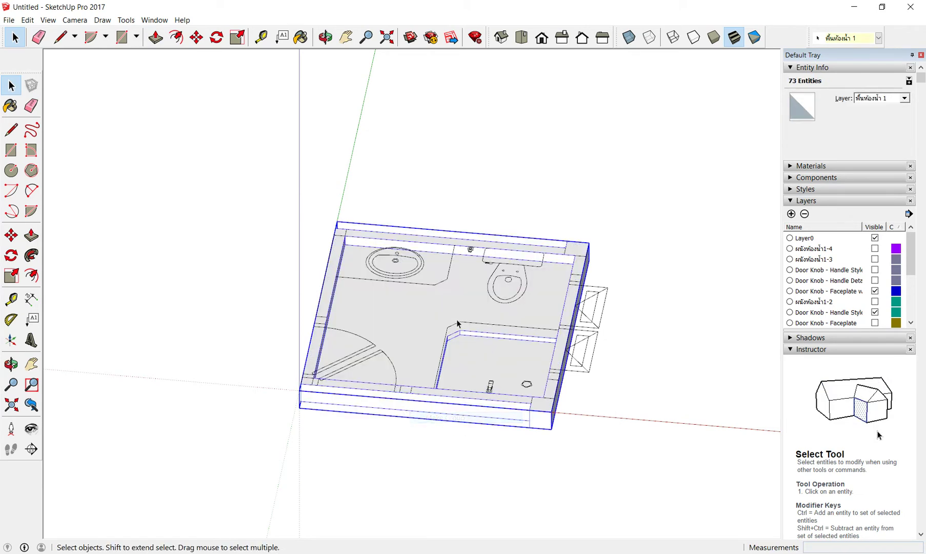
left_click(577, 465)
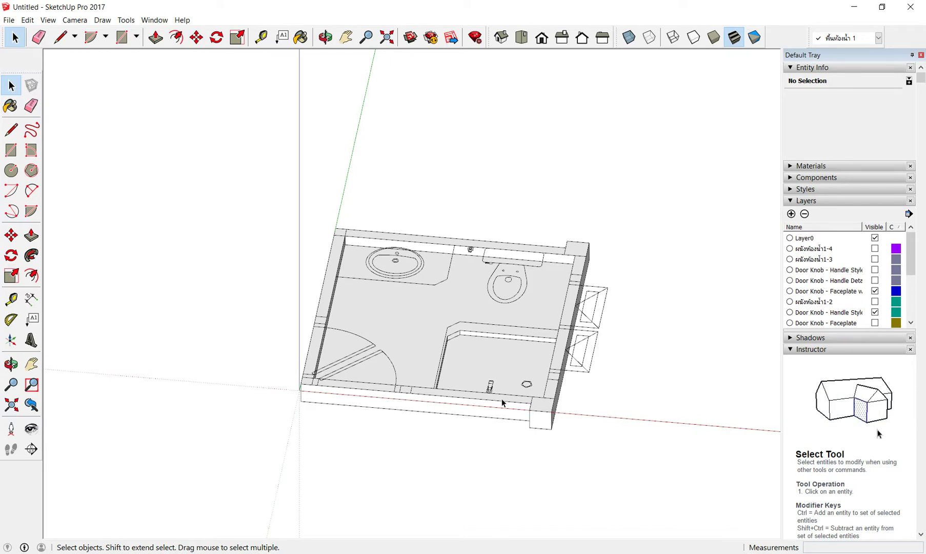
Orbit and zoom around the grouped bathroom slab to inspect it.
scroll(459, 330, "up", 2)
scroll(480, 391, "up", 2)
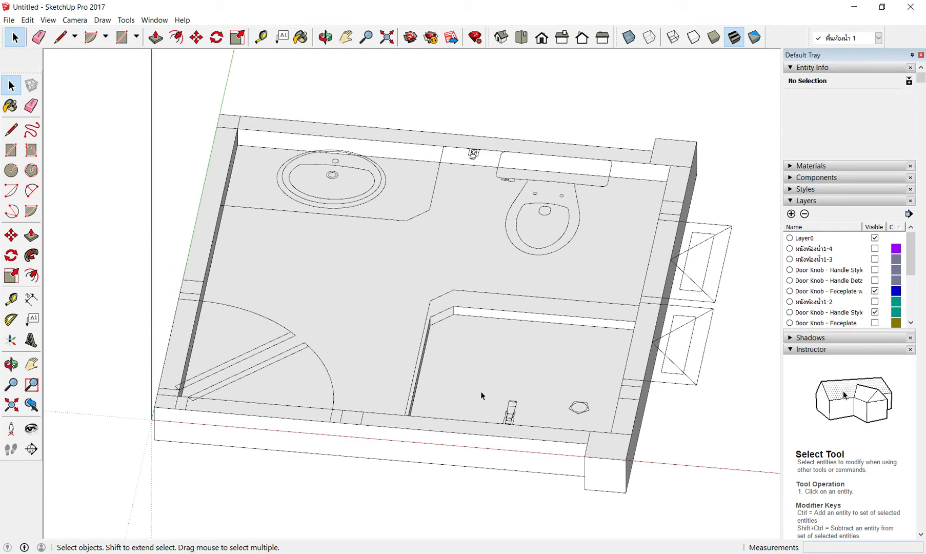
mouse_move(480, 373)
middle_mouse_down()
mouse_move(442, 366)
mouse_move(467, 331)
mouse_move(479, 376)
mouse_move(362, 342)
middle_mouse_up()
scroll(363, 356, "up", 2)
scroll(400, 338, "up", 3)
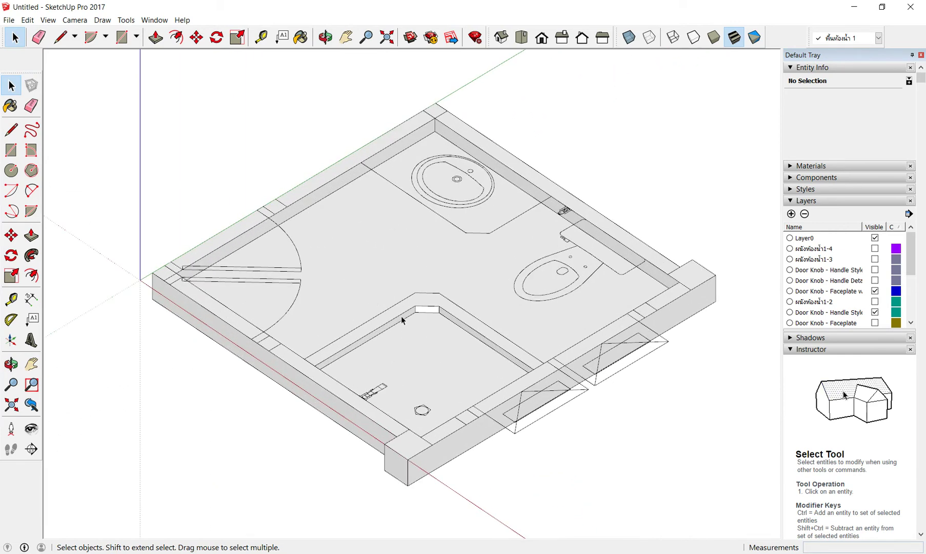
scroll(403, 321, "down", 1)
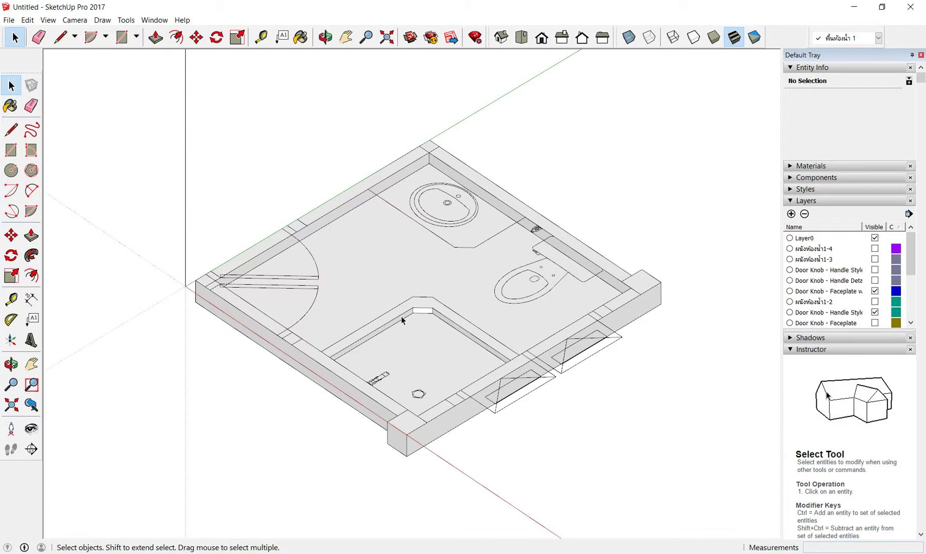
scroll(407, 306, "down", 1)
scroll(504, 213, "up", 1)
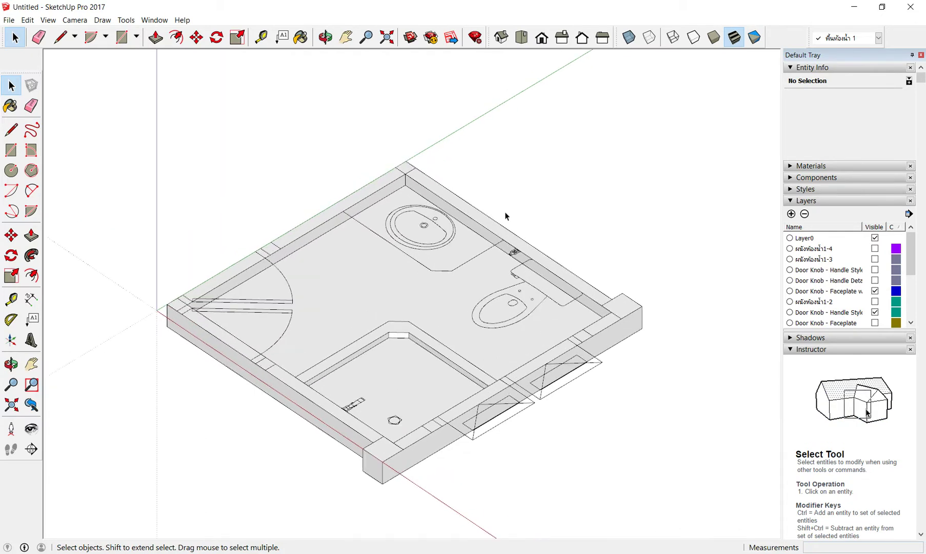
scroll(509, 253, "up", 1)
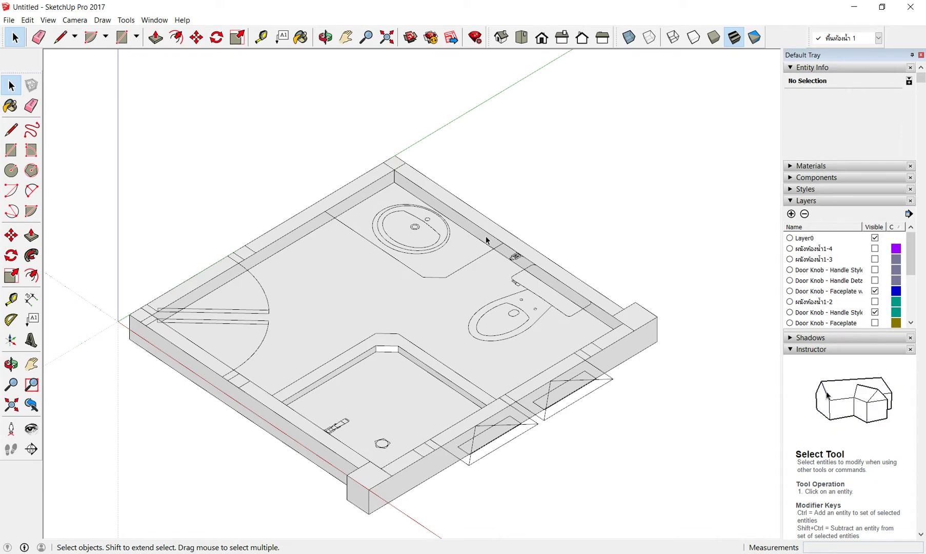
middle_click_drag(486, 281, 490, 252)
scroll(433, 216, "down", 2)
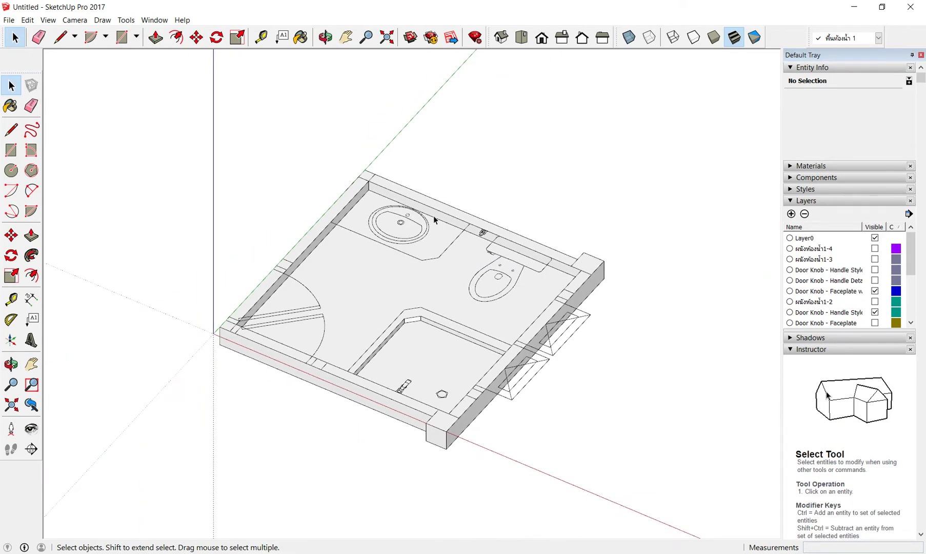
scroll(434, 216, "up", 1)
scroll(448, 252, "down", 3)
scroll(429, 365, "down", 2)
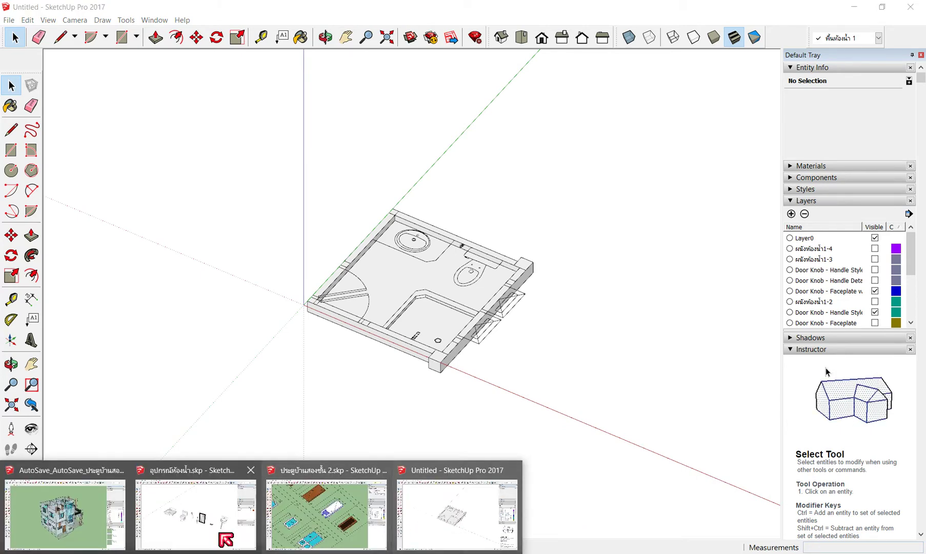
Bring the อุปกรณ์ห้องน้ำ.skp fixtures file to the front and orbit around its contents.
left_click(197, 508)
scroll(485, 267, "up", 2)
scroll(484, 267, "up", 2)
middle_click_drag(485, 271, 377, 270)
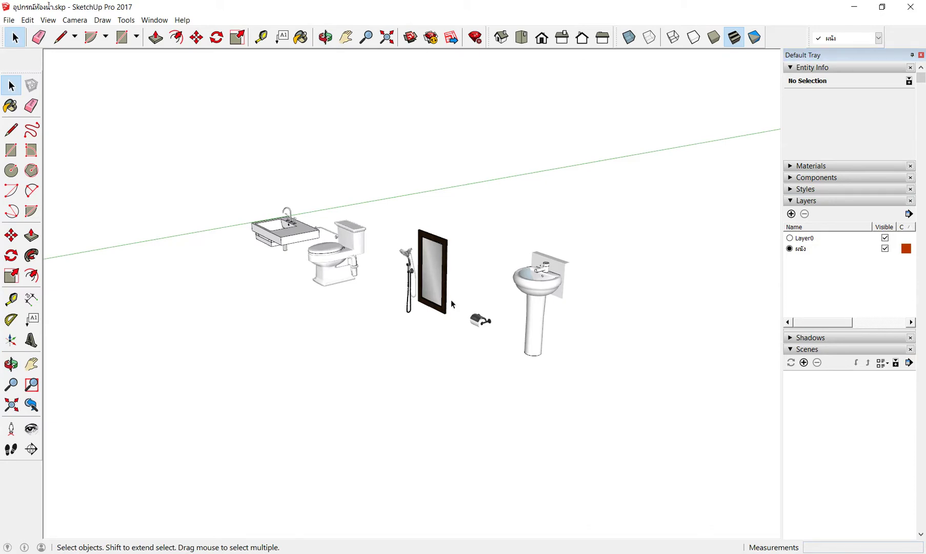
middle_click_drag(377, 270, 368, 305)
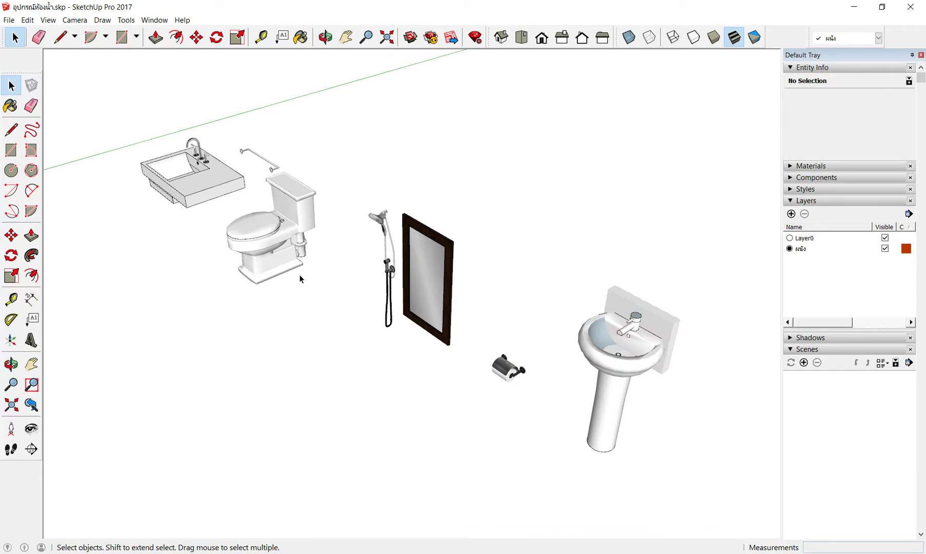
Reframe the view and window-select all eight bathroom fixture components.
scroll(301, 279, "down", 2)
middle_click_drag(263, 305, 405, 299)
scroll(404, 300, "down", 2)
scroll(458, 344, "up", 1)
middle_click_drag(457, 344, 394, 404)
scroll(395, 403, "down", 2)
scroll(298, 363, "up", 2)
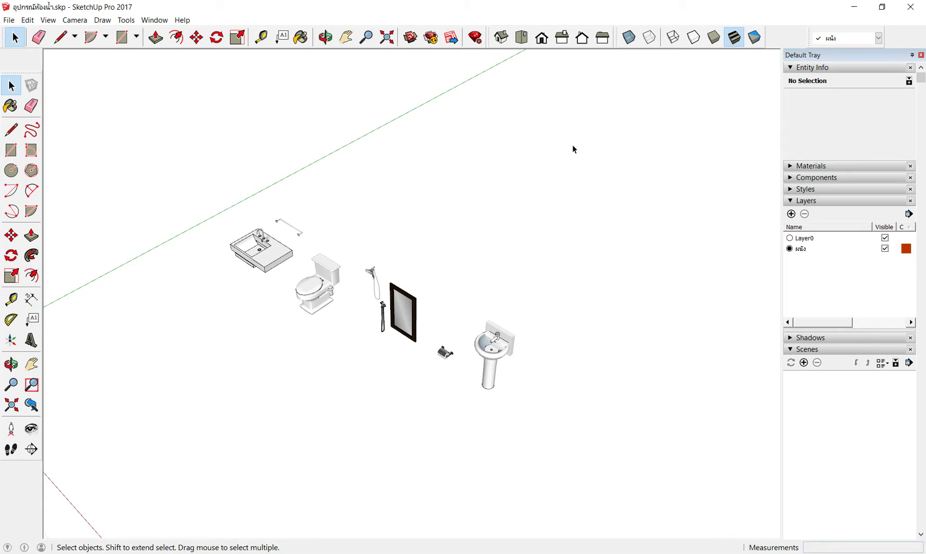
left_click_drag(180, 448, 178, 447)
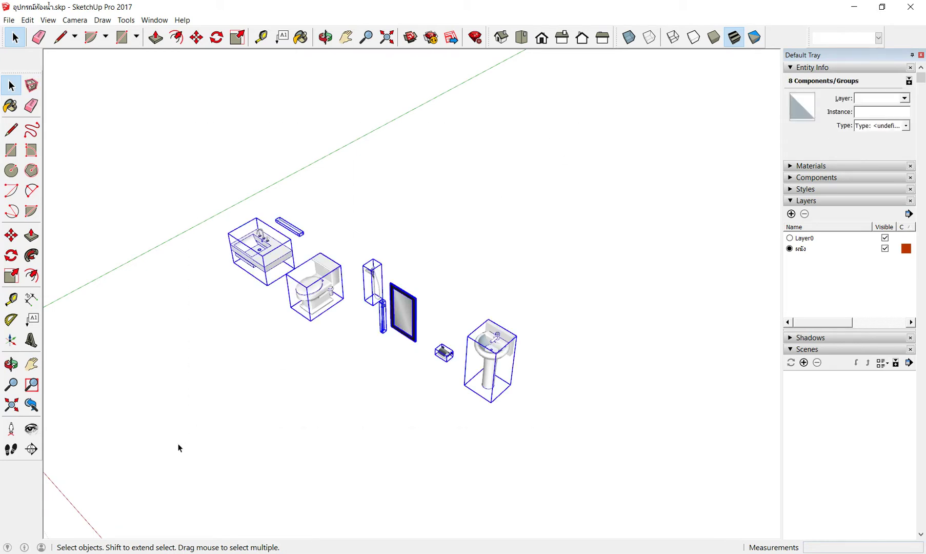
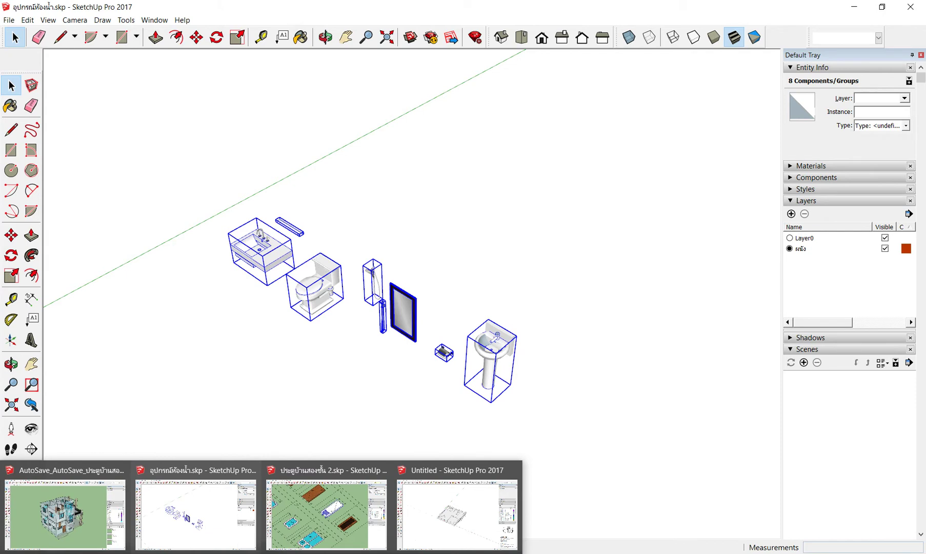
Save the untitled bathroom floor model to Documents as ห้องน้ำ1-2.skp.
left_click(441, 531)
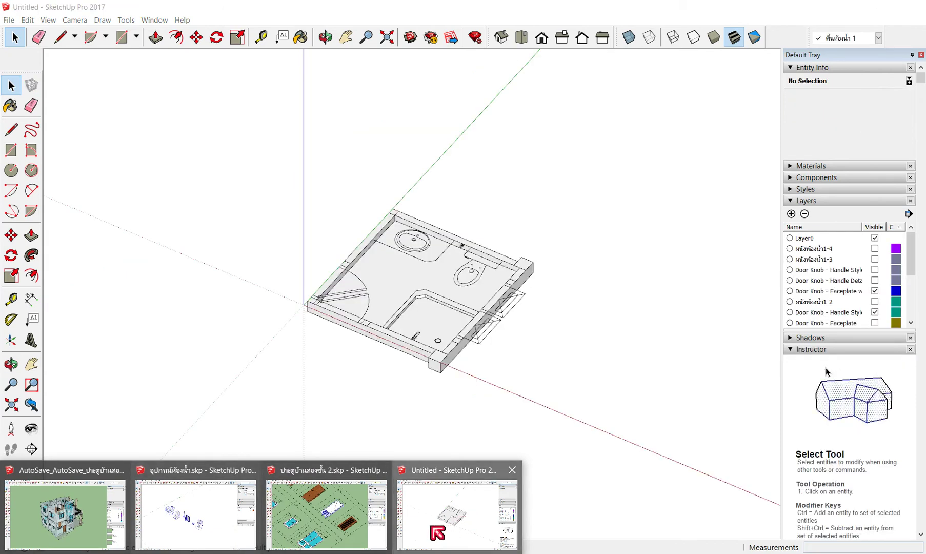
left_click(9, 20)
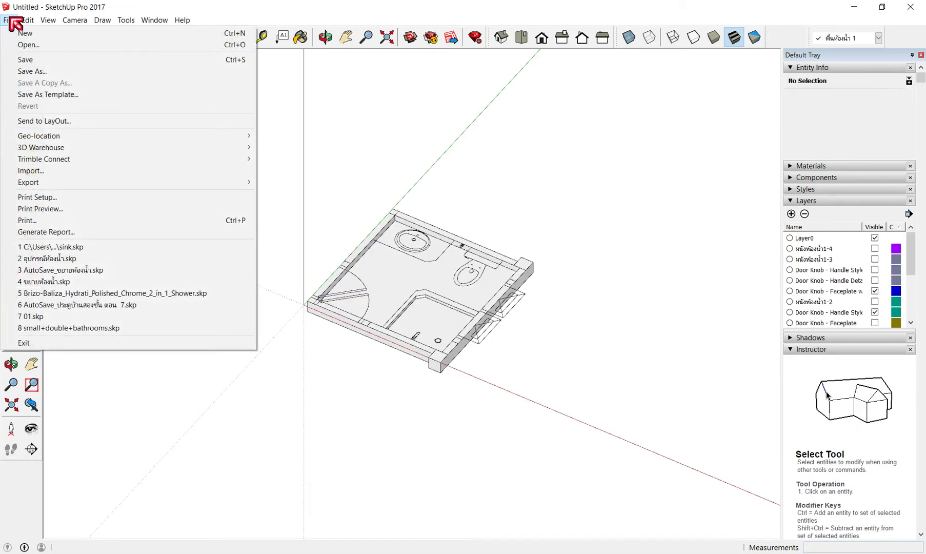
left_click(41, 72)
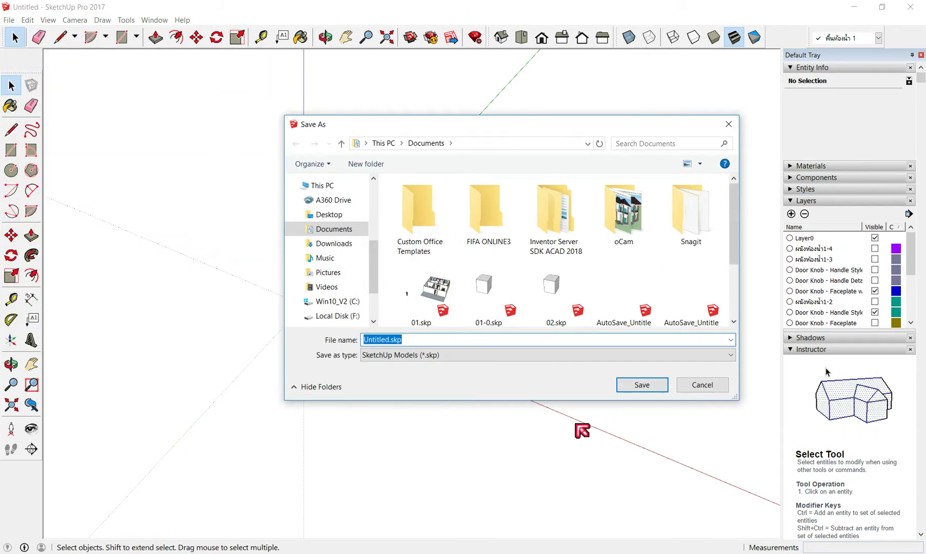
key("BackSpace")
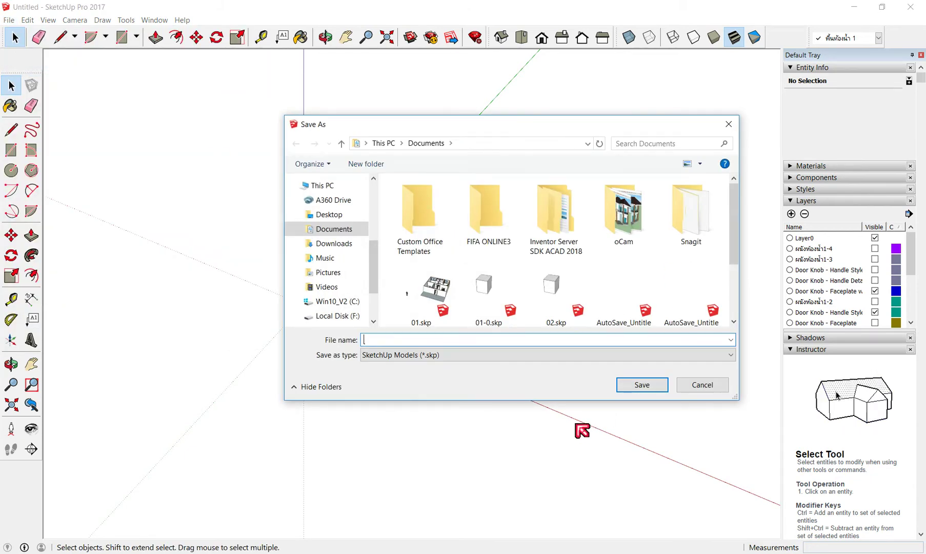
type("ห้อง")
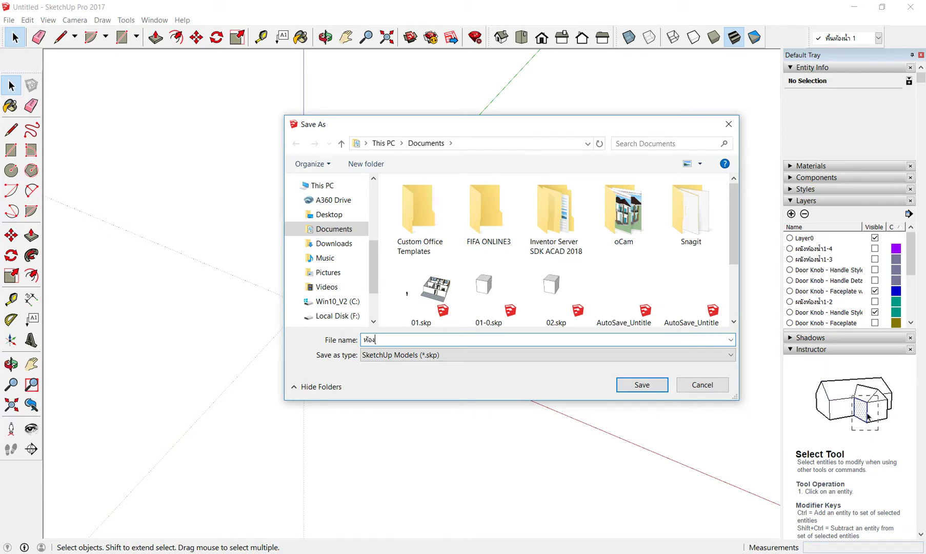
type("น")
type("้ำ1")
type("-2")
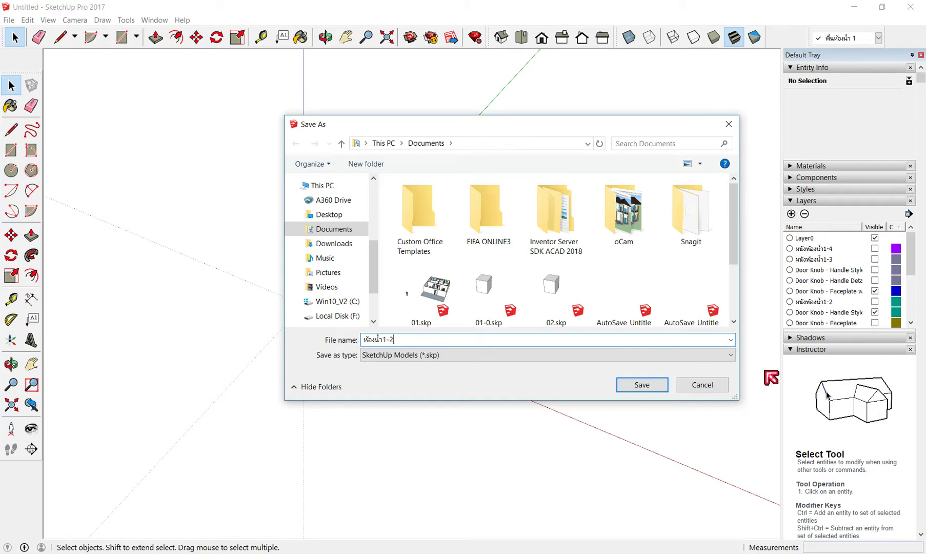
left_click(629, 389)
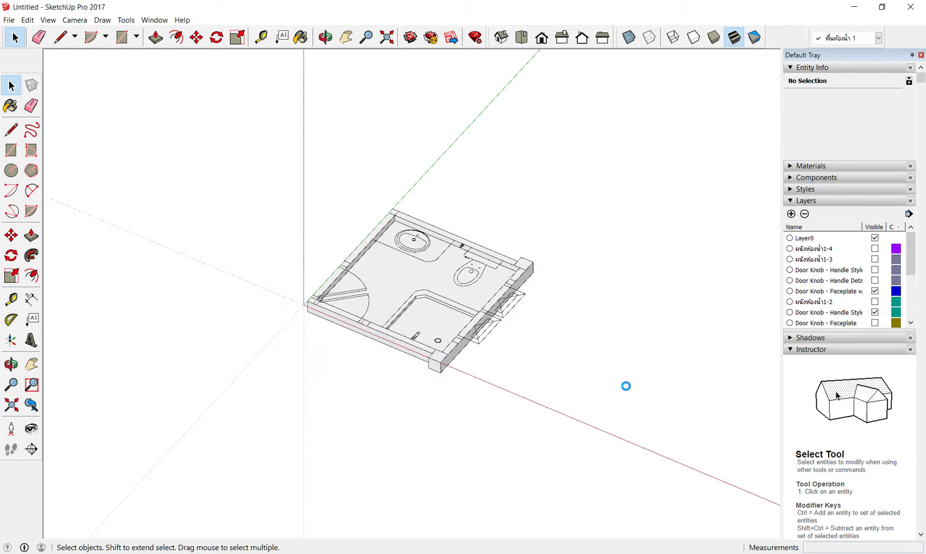
Place the pasted sinks, toilet, spray hose, mirror and paper holder beside the floor plan.
scroll(433, 307, "down", 1)
middle_click_drag(434, 306, 546, 333)
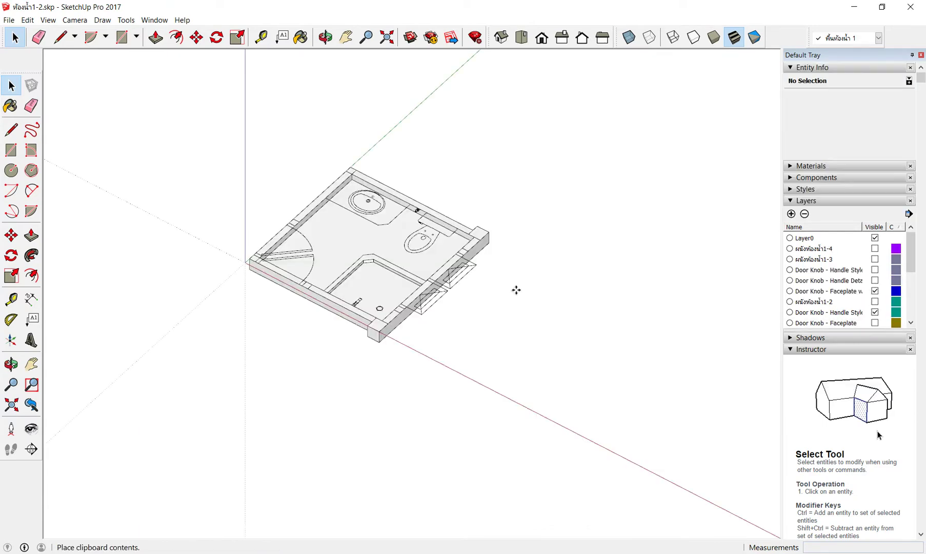
scroll(514, 284, "down", 1)
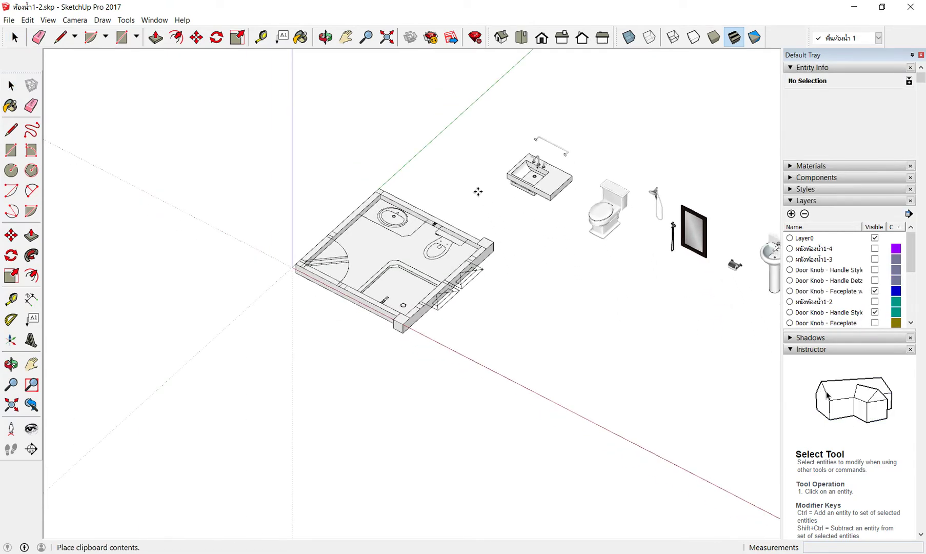
left_click(477, 143)
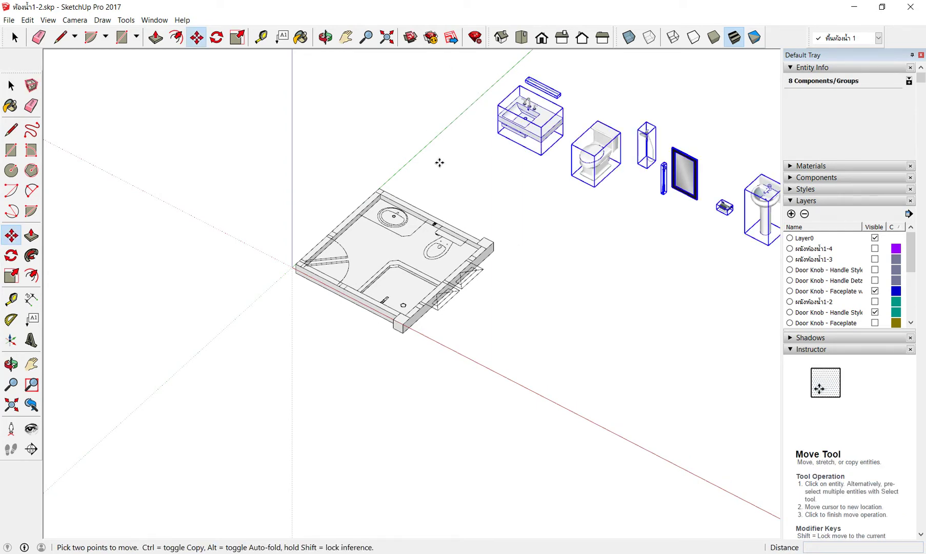
scroll(457, 174, "down", 1)
scroll(472, 187, "down", 2)
scroll(694, 230, "up", 1)
scroll(823, 285, "down", 3)
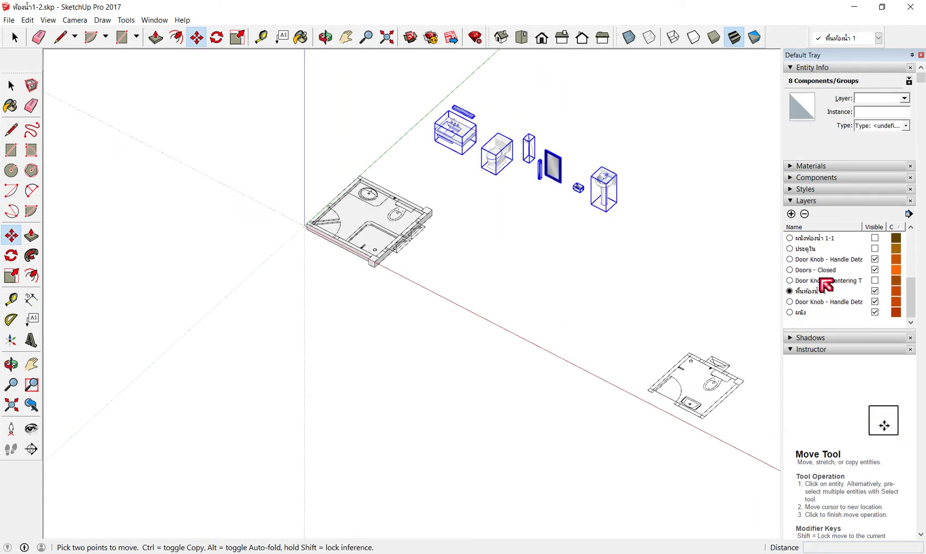
scroll(821, 283, "down", 2)
scroll(838, 189, "up", 3)
scroll(558, 323, "up", 2)
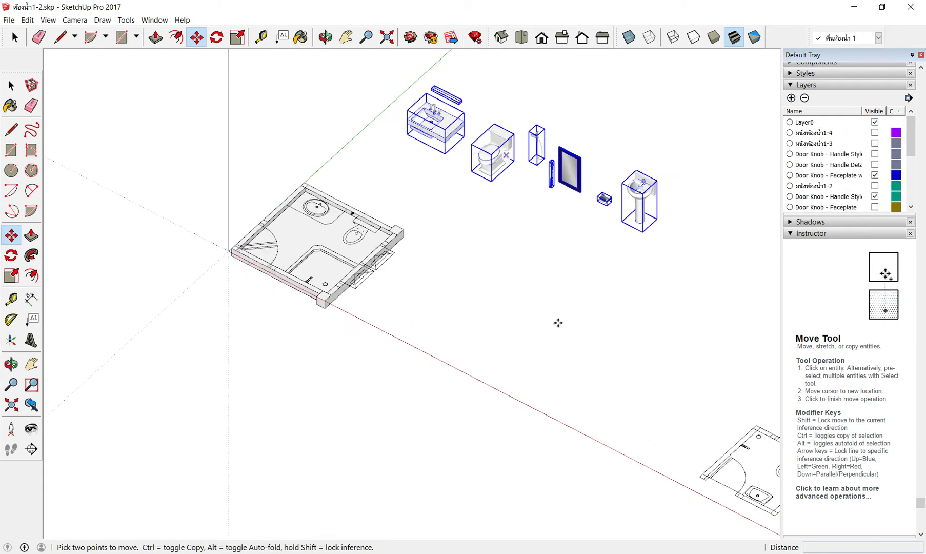
scroll(558, 339, "down", 2)
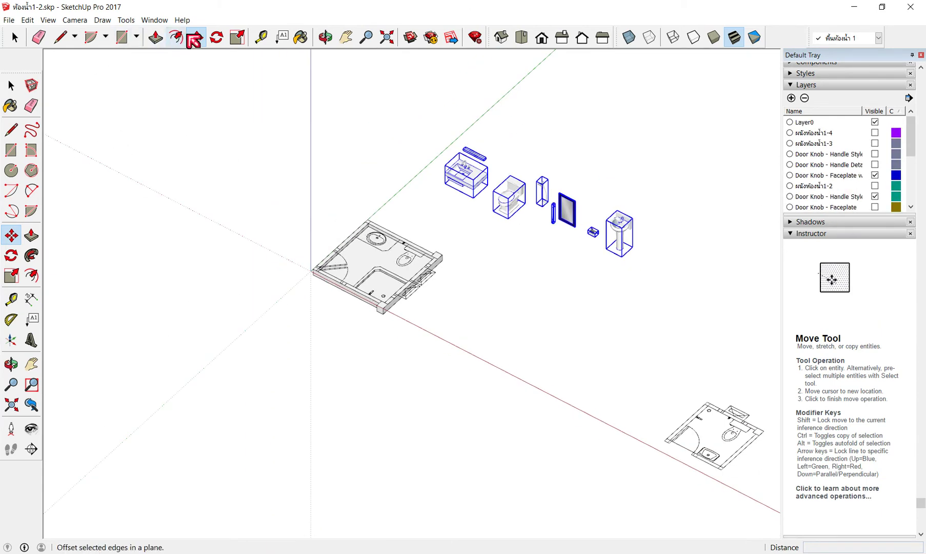
Deselect the pasted fixtures and orbit and zoom to inspect them.
left_click(14, 37)
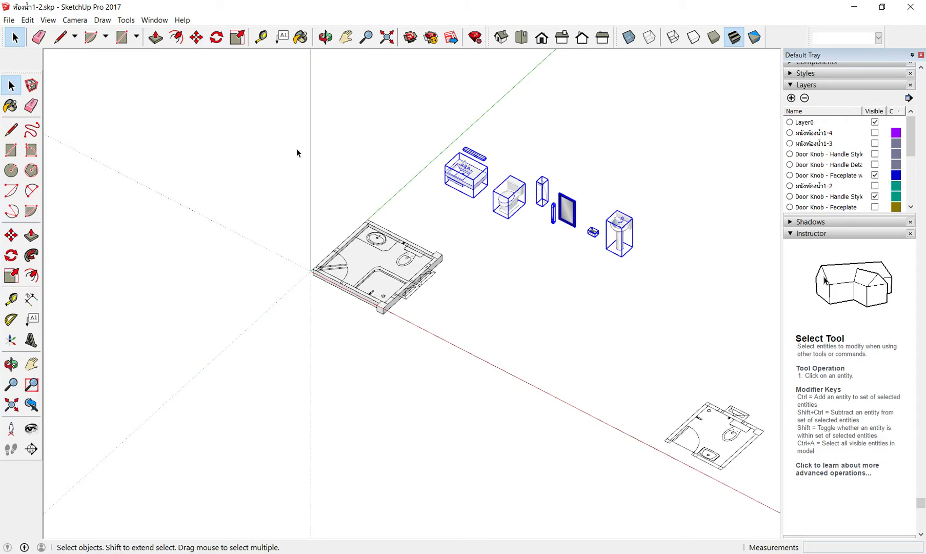
left_click(277, 149)
scroll(471, 193, "up", 2)
scroll(471, 193, "up", 3)
mouse_move(471, 193)
middle_mouse_down()
mouse_move(471, 237)
mouse_move(386, 220)
mouse_move(379, 231)
mouse_move(496, 207)
mouse_move(429, 201)
middle_mouse_up()
scroll(474, 205, "down", 2)
scroll(419, 211, "up", 2)
scroll(424, 201, "down", 2)
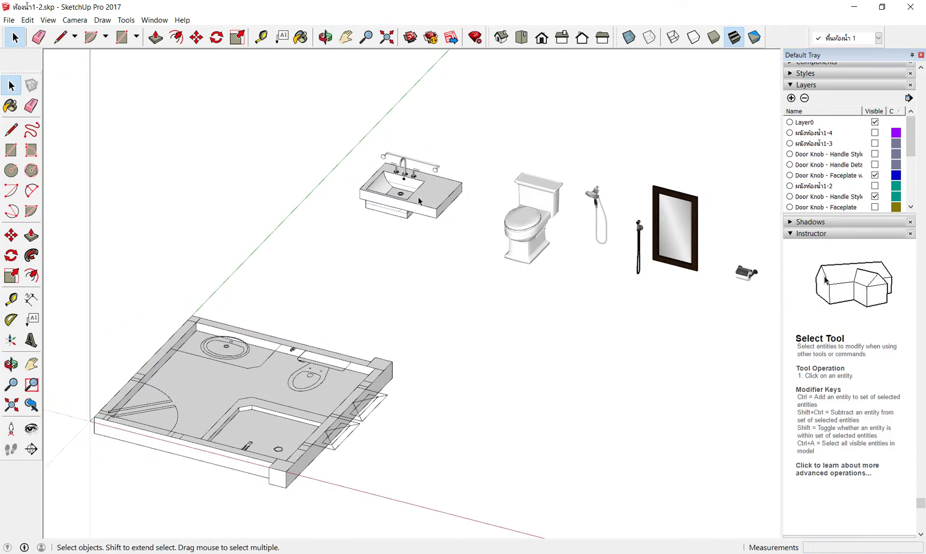
scroll(409, 201, "down", 1)
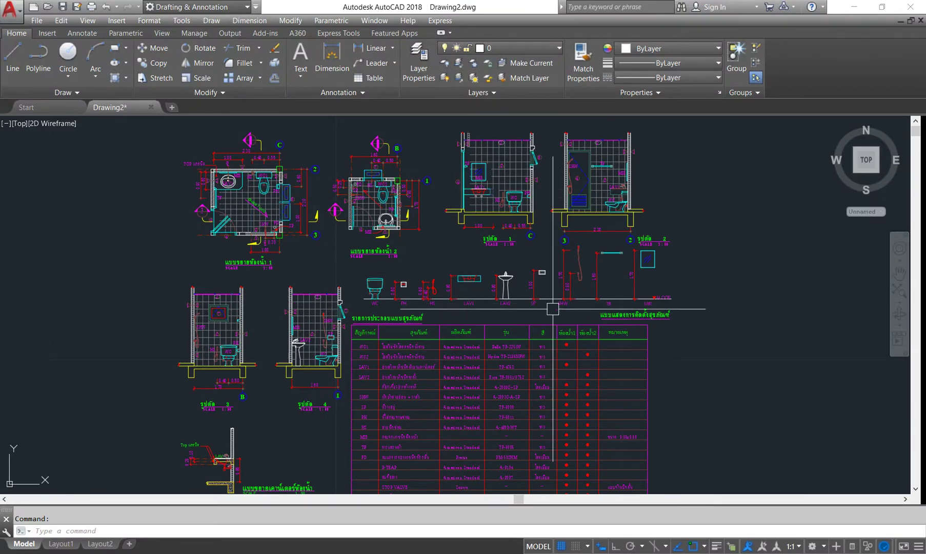
Zoom in to read the AutoCAD fixture mounting heights, then bring up ประตูบ้านสองชั้น 2.skp.
scroll(472, 290, "up", 5)
scroll(398, 305, "up", 2)
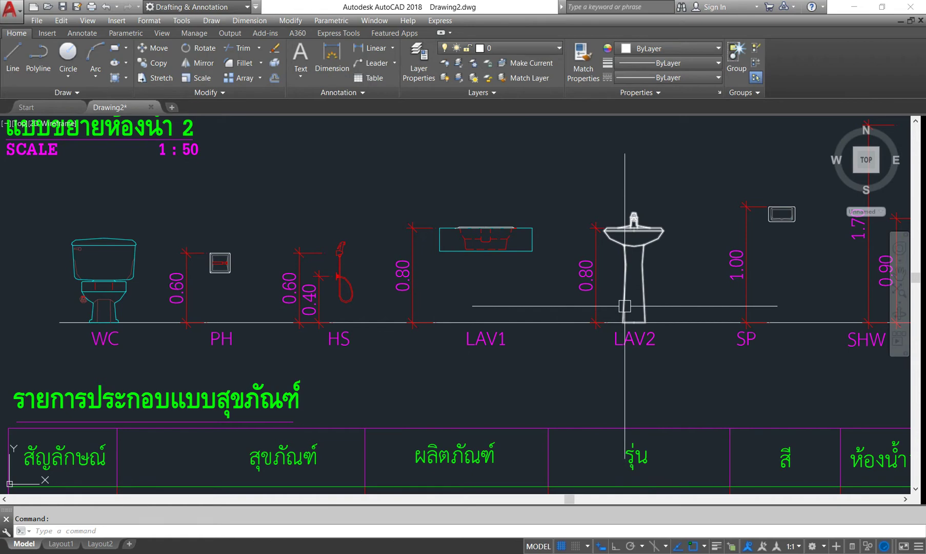
scroll(407, 265, "down", 3)
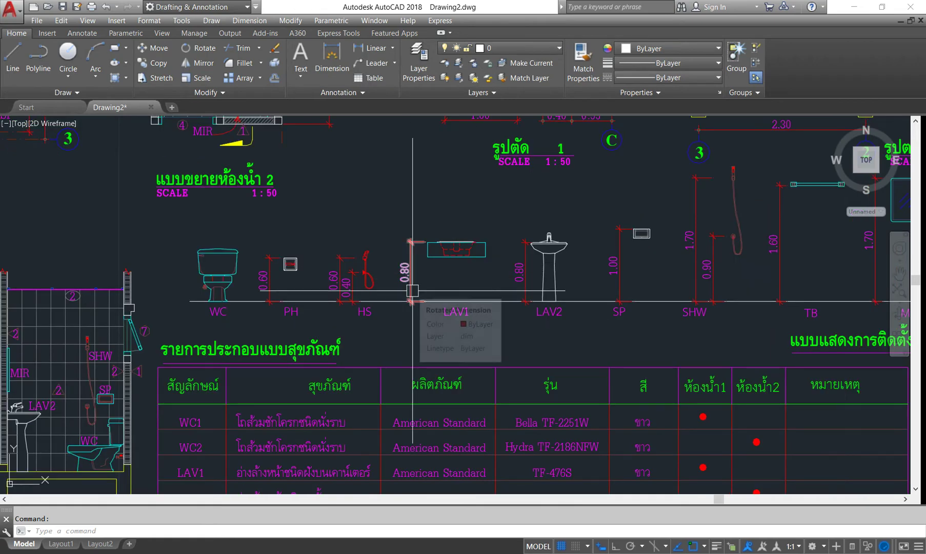
scroll(297, 373, "down", 3)
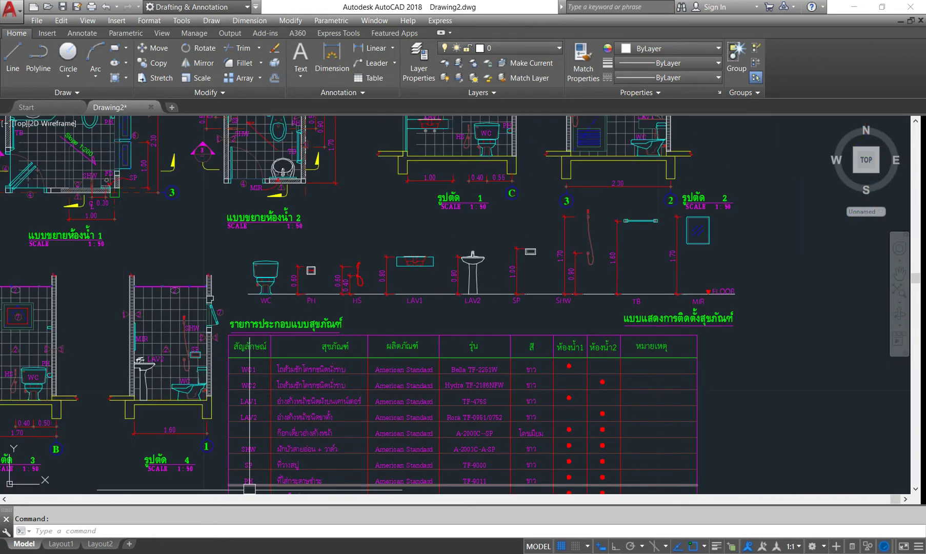
left_click(377, 528)
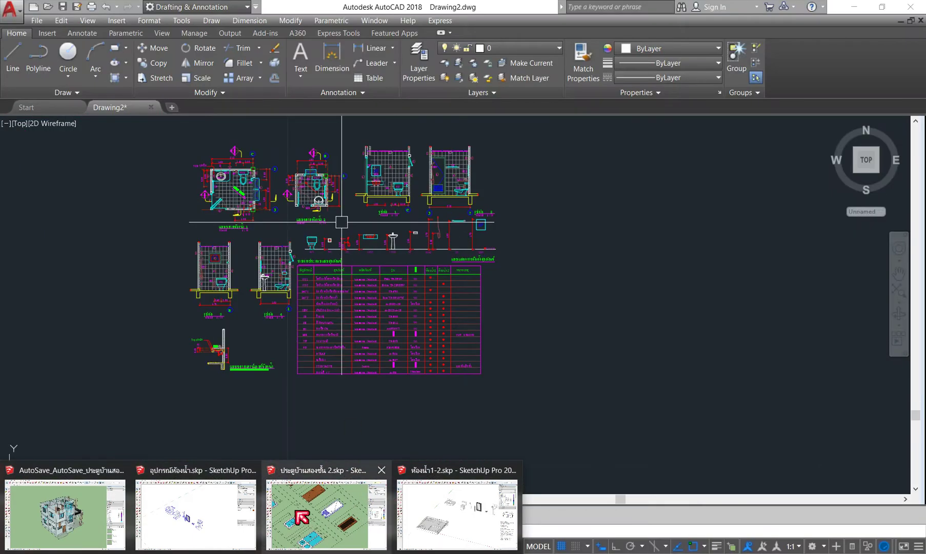
In ประตูบ้านสองชั้น 2.skp, window-select the two-pane window group.
left_click(310, 524)
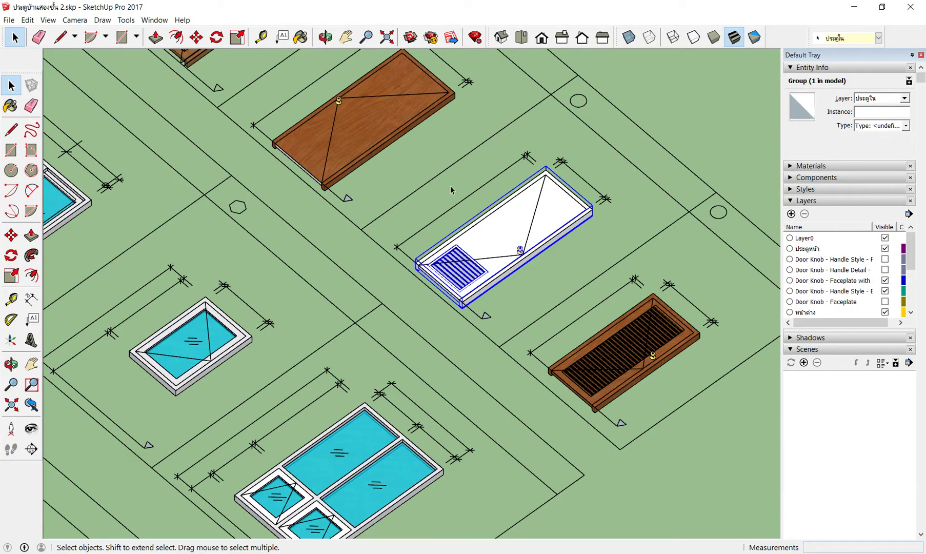
scroll(451, 189, "down", 5)
scroll(144, 299, "up", 2)
scroll(144, 299, "up", 5)
scroll(467, 267, "down", 4)
scroll(358, 213, "up", 2)
scroll(358, 213, "up", 2)
scroll(357, 212, "up", 2)
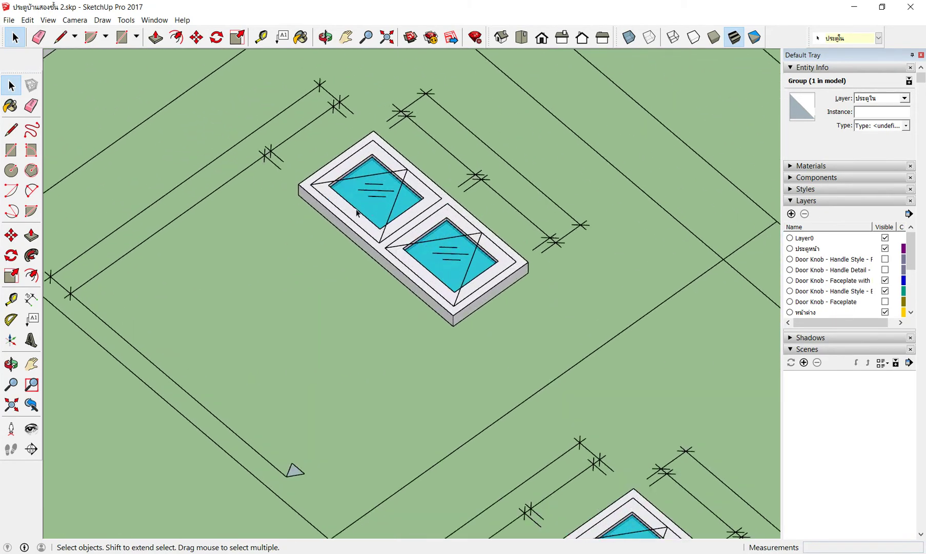
scroll(357, 213, "up", 2)
scroll(450, 318, "down", 2)
left_click_drag(275, 111, 590, 380)
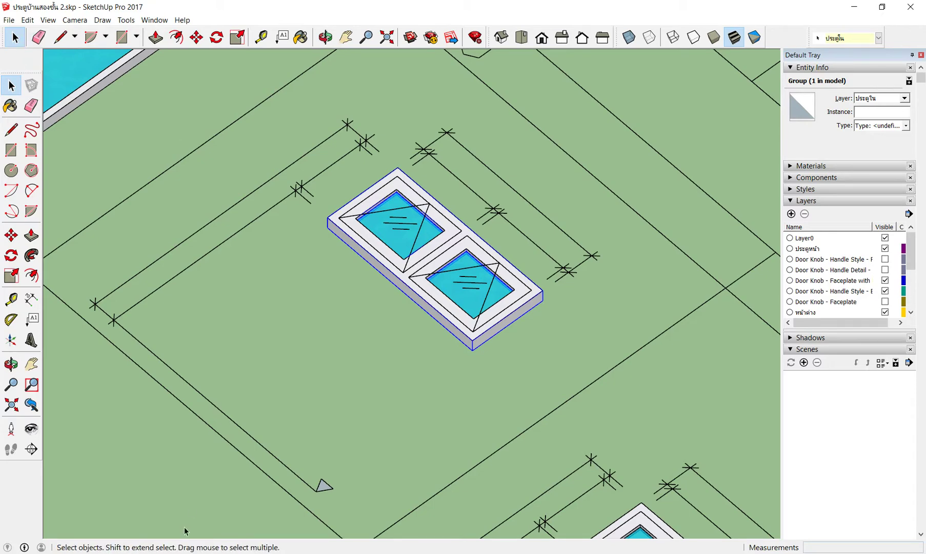
In ห้องน้ำ1-2.skp, paste the copied contents and place them next to the fixtures.
left_click(458, 534)
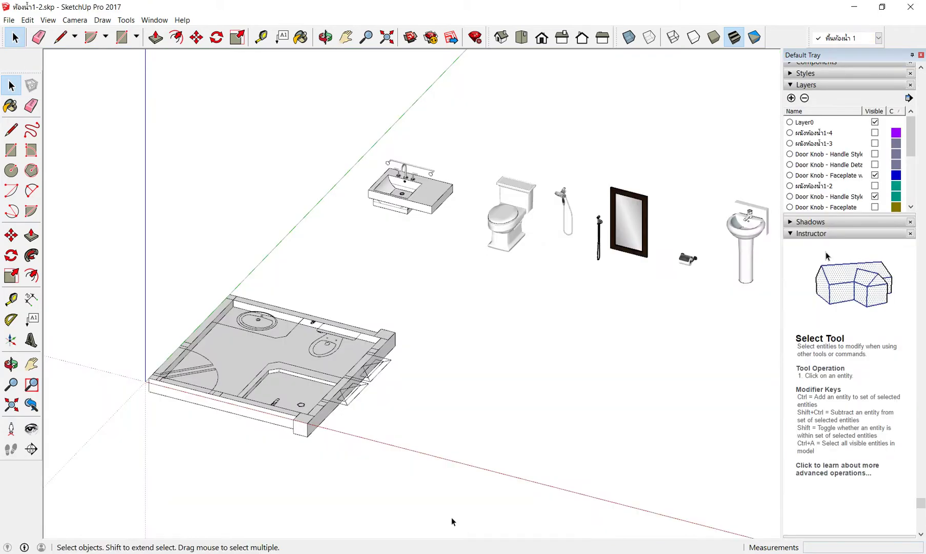
scroll(505, 251, "down", 2)
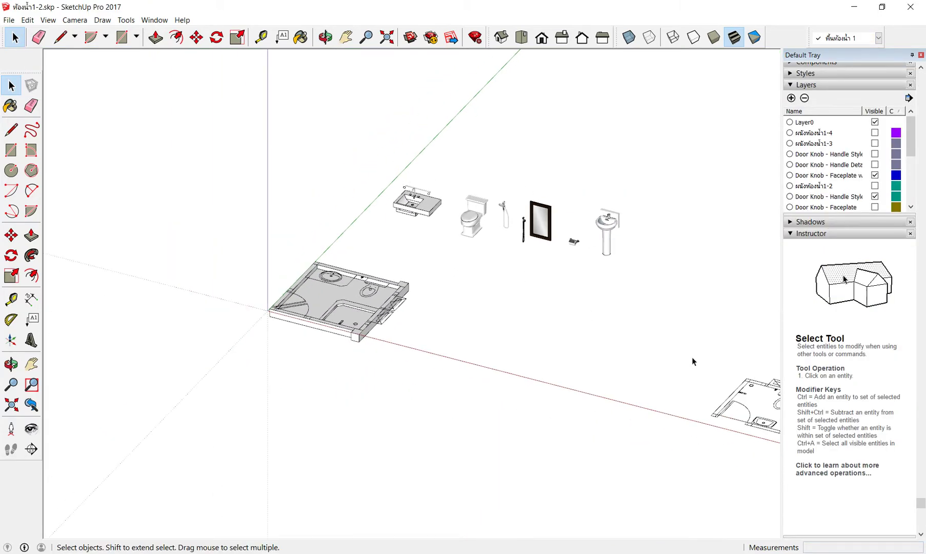
key("ctrl+v")
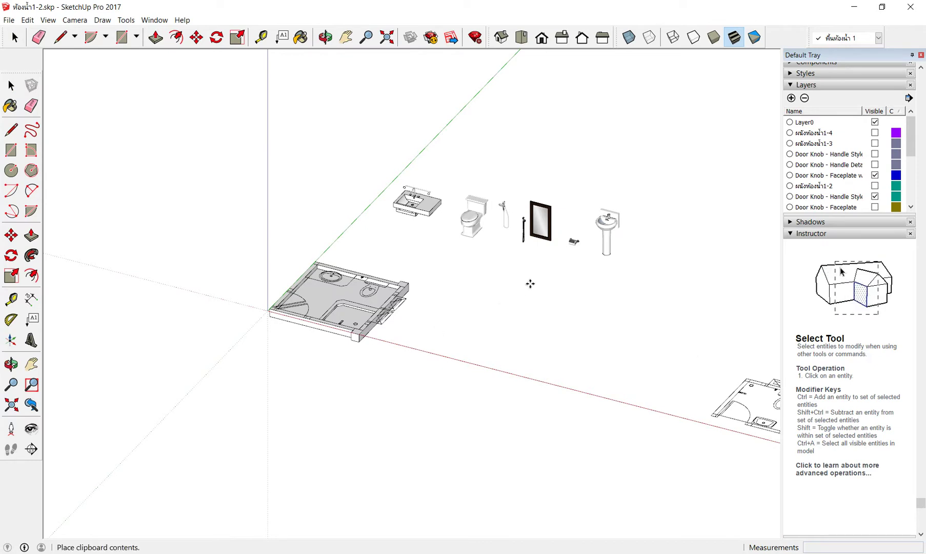
scroll(530, 284, "down", 1)
scroll(528, 290, "down", 2)
scroll(552, 278, "down", 1)
scroll(599, 248, "up", 1)
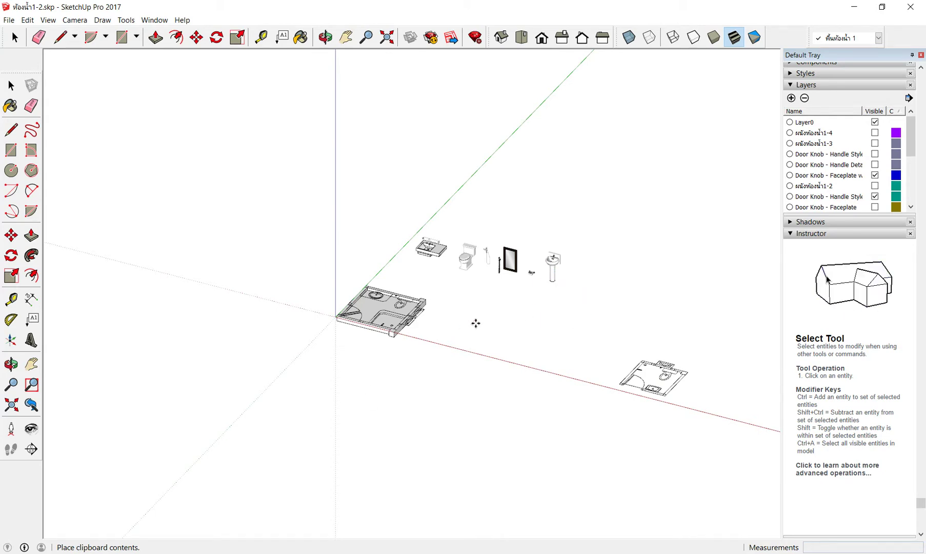
key("m")
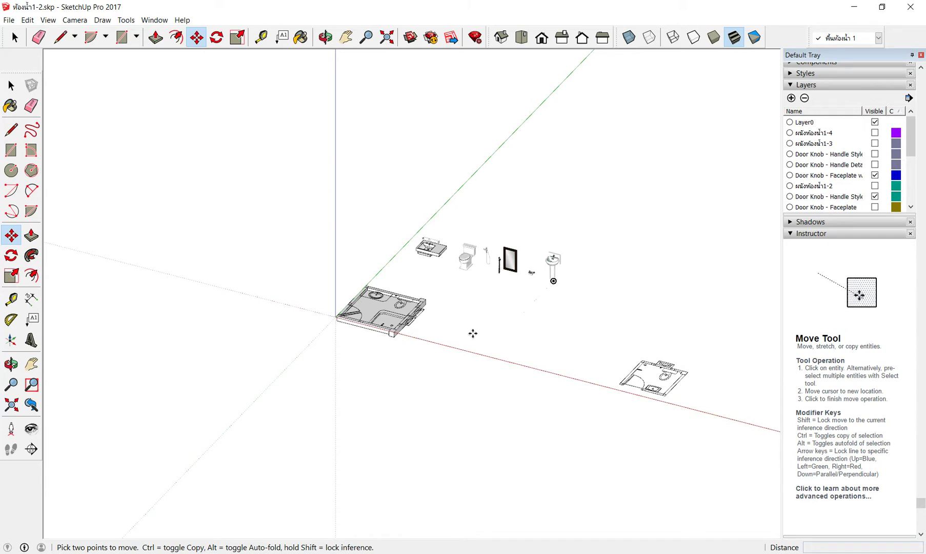
key("ctrl+v")
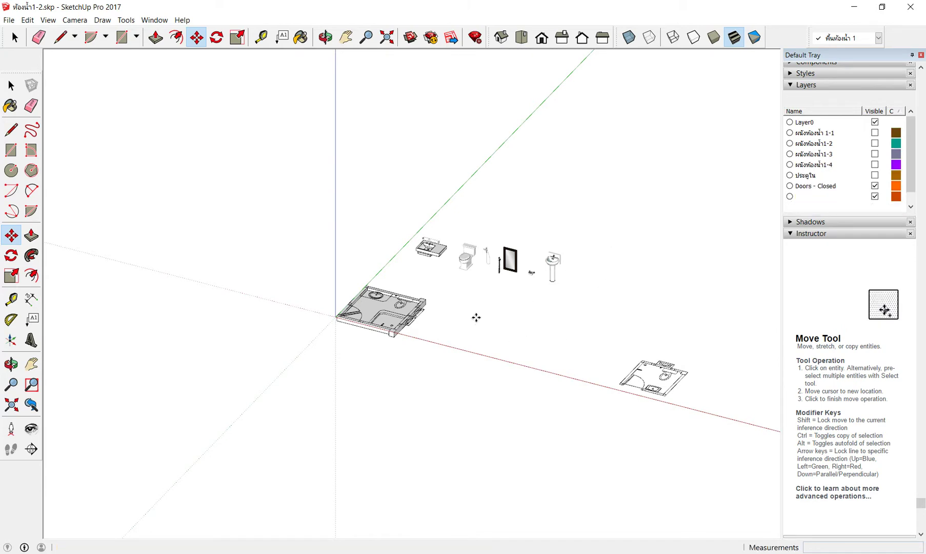
left_click(542, 242)
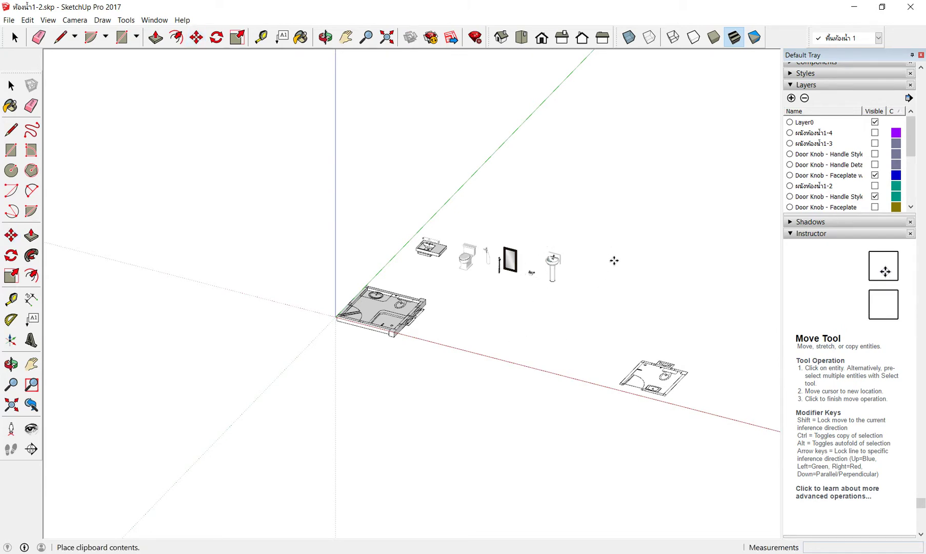
scroll(568, 335, "down", 1)
scroll(600, 277, "up", 2)
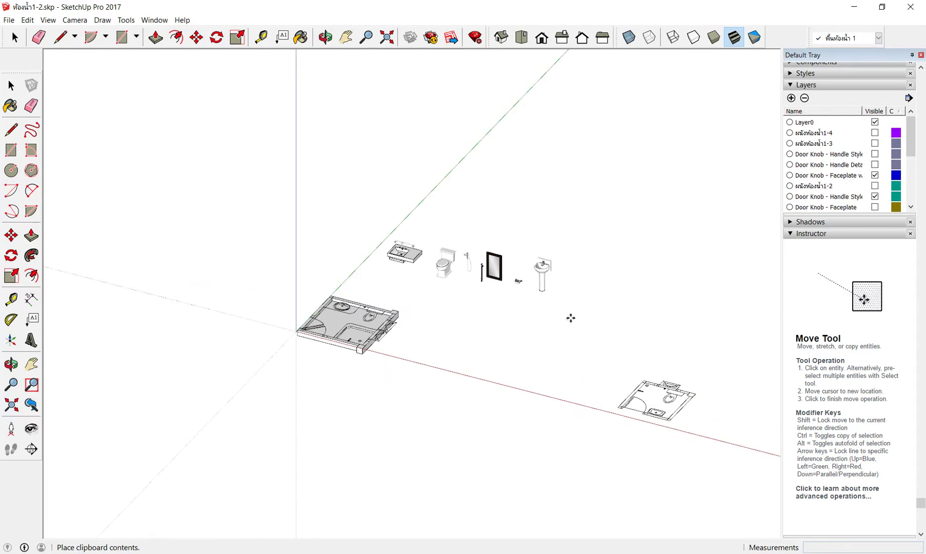
key("m")
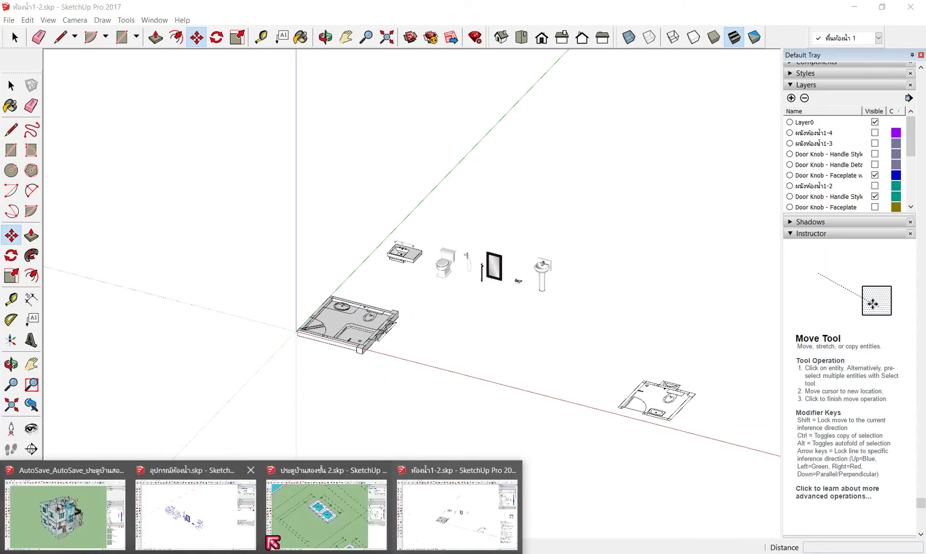
Reselect and copy the double window group in the house model, then return to ห้องน้ำ1-2.skp.
left_click(333, 519)
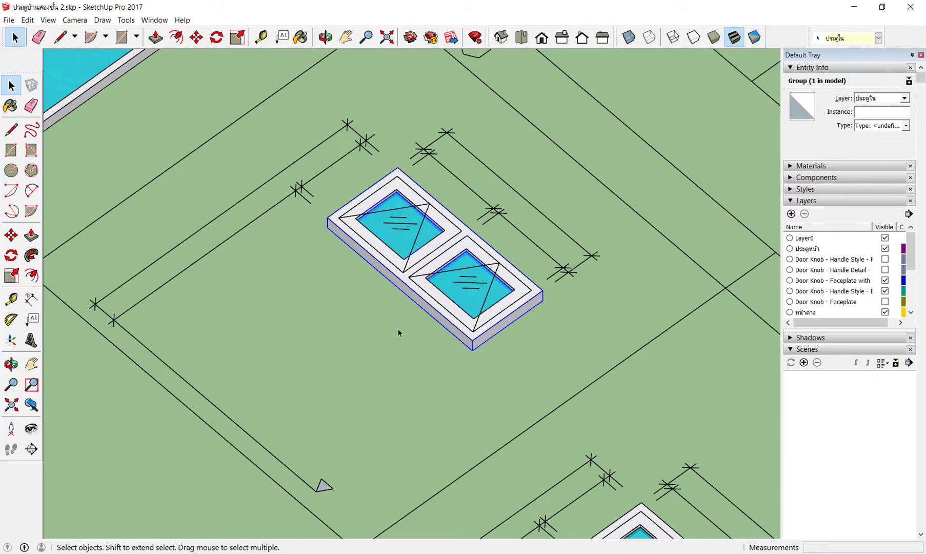
left_click(349, 317)
left_click_drag(271, 124, 574, 411)
left_click(295, 497)
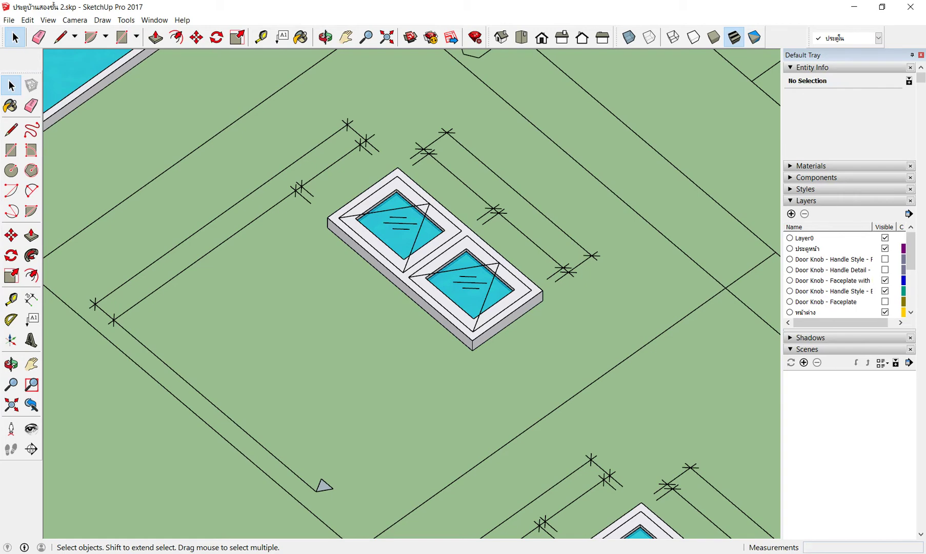
left_click(434, 526)
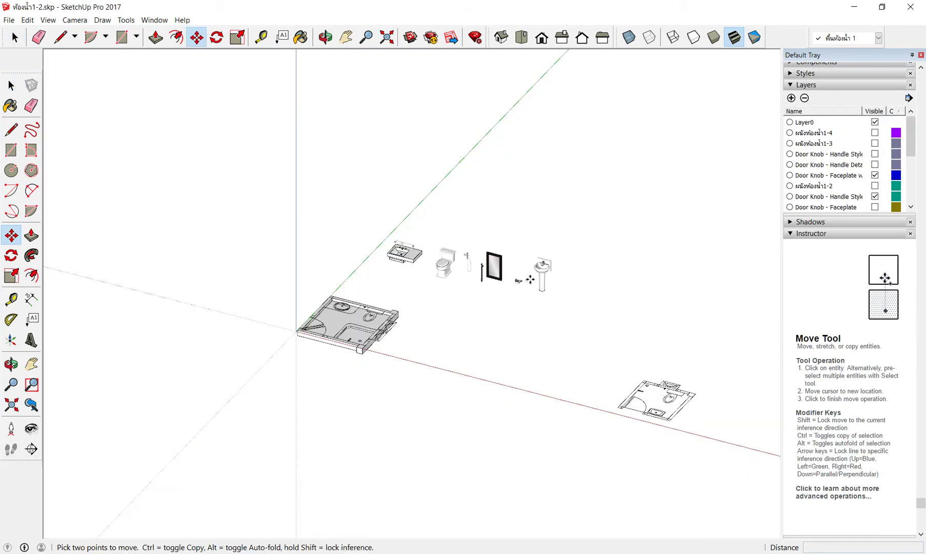
Paste the copied double window into the bathroom model.
scroll(485, 341, "up", 2)
scroll(495, 341, "up", 2)
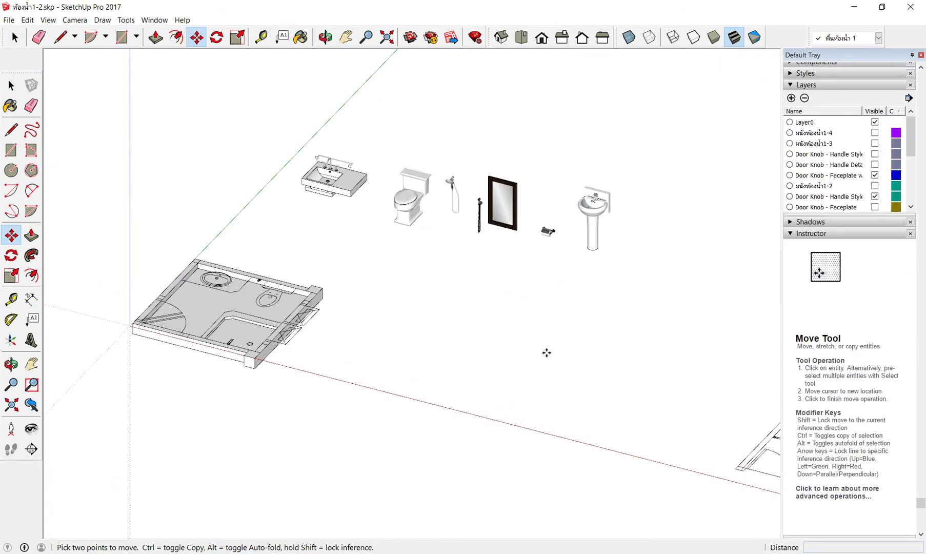
key("ctrl+v")
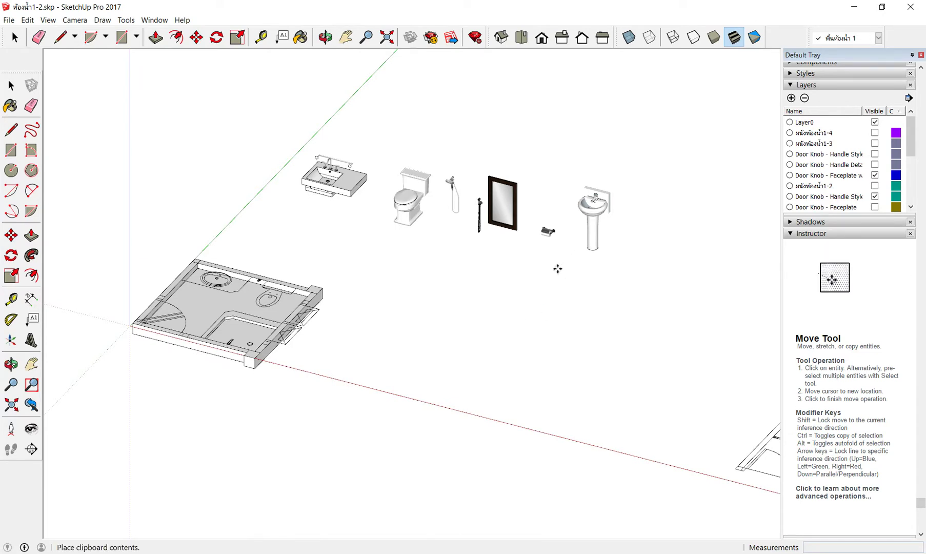
scroll(402, 272, "down", 2)
scroll(574, 241, "up", 3)
scroll(544, 257, "up", 2)
scroll(483, 277, "up", 1)
scroll(452, 278, "down", 3)
scroll(441, 266, "down", 3)
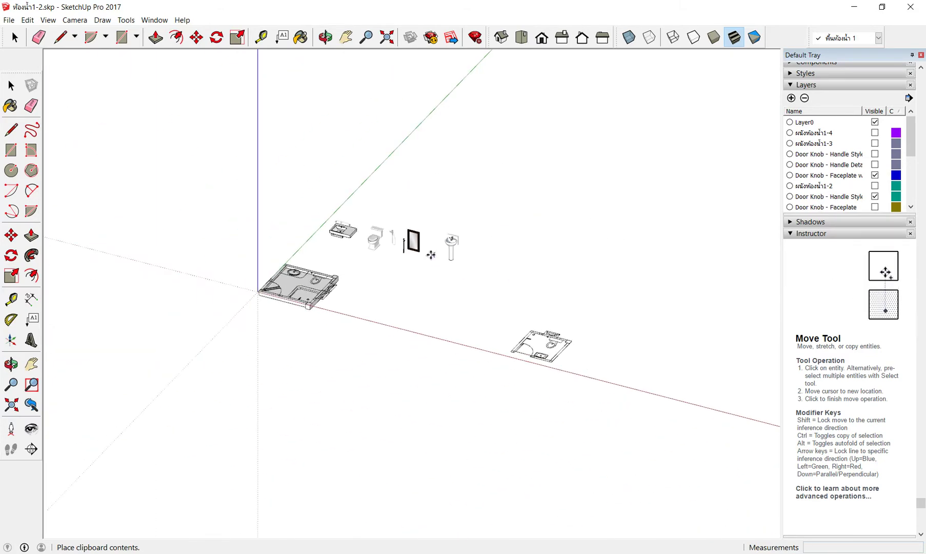
scroll(436, 262, "down", 1)
scroll(488, 227, "up", 2)
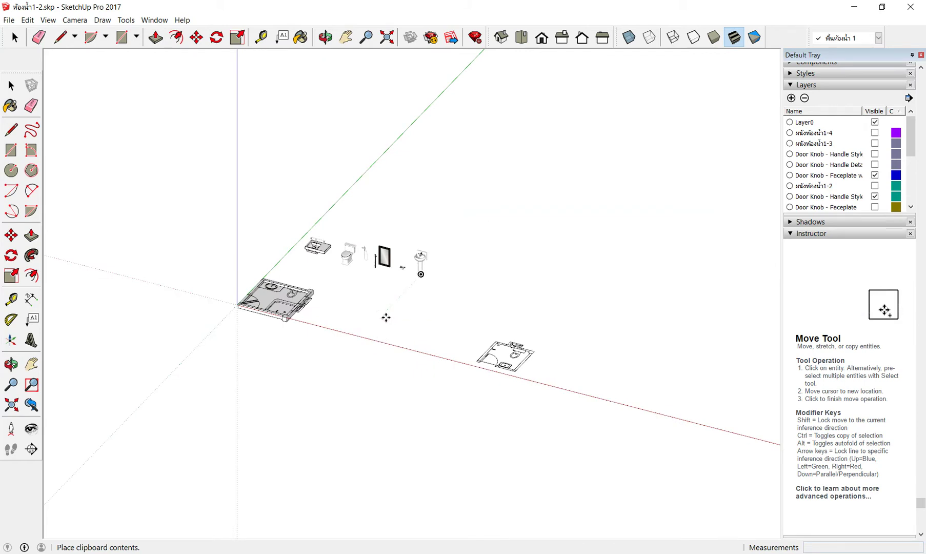
key("m")
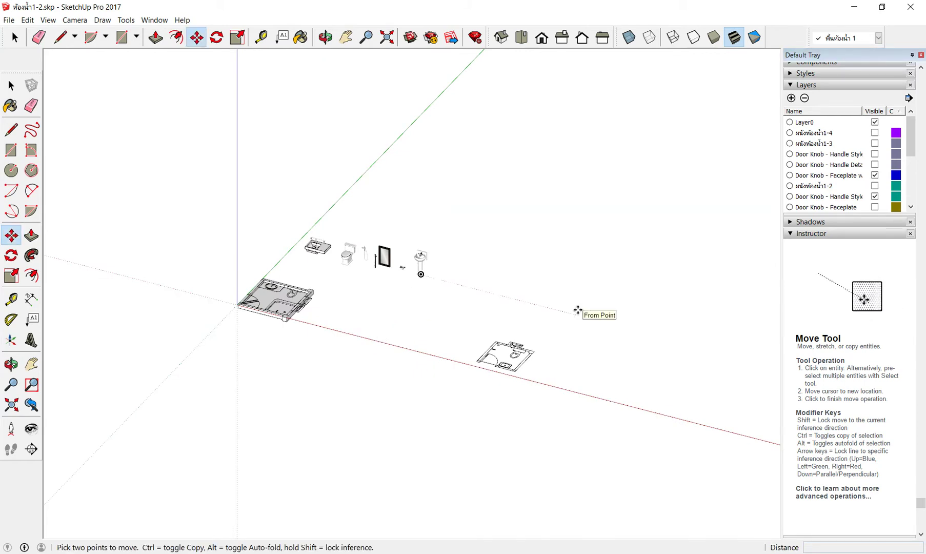
scroll(304, 227, "up", 1)
scroll(359, 261, "up", 2)
scroll(419, 268, "up", 1)
scroll(420, 267, "down", 3)
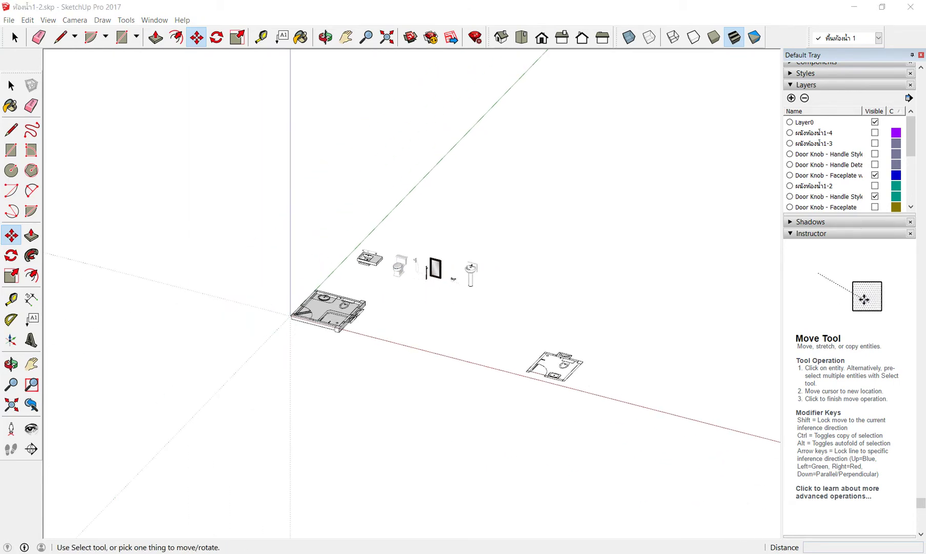
Check the house model again, then make the ประตูใน layer visible in the bathroom model.
left_click(332, 523)
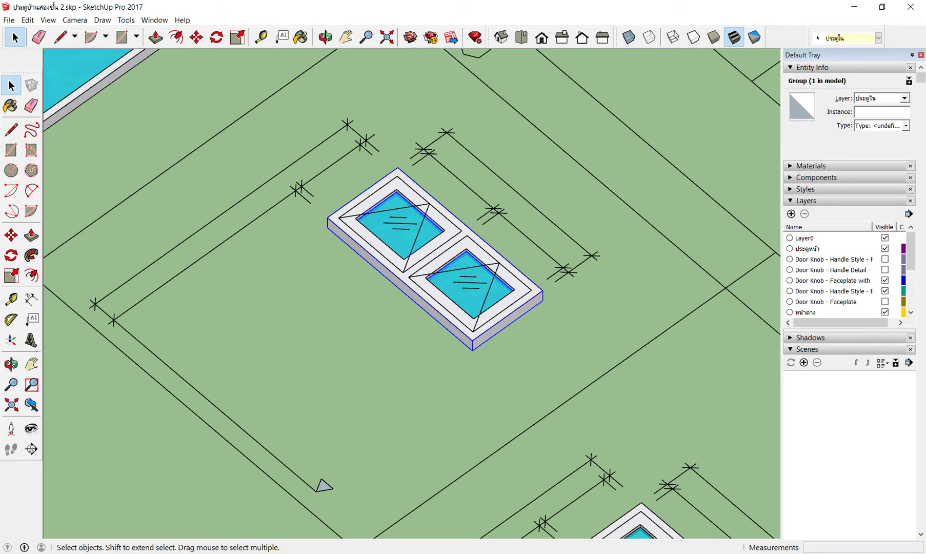
left_click(452, 505)
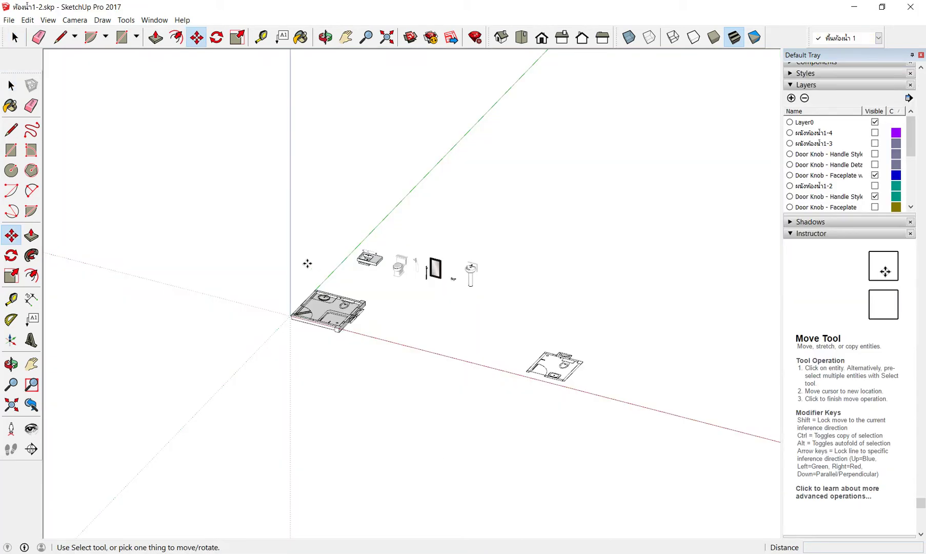
scroll(566, 277, "up", 2)
scroll(857, 157, "up", 3)
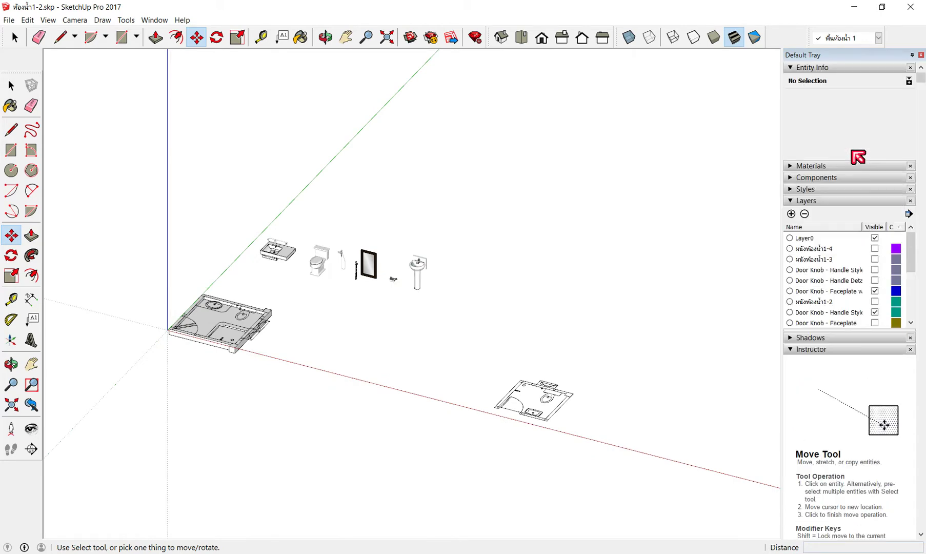
scroll(848, 264, "down", 1)
scroll(848, 263, "down", 1)
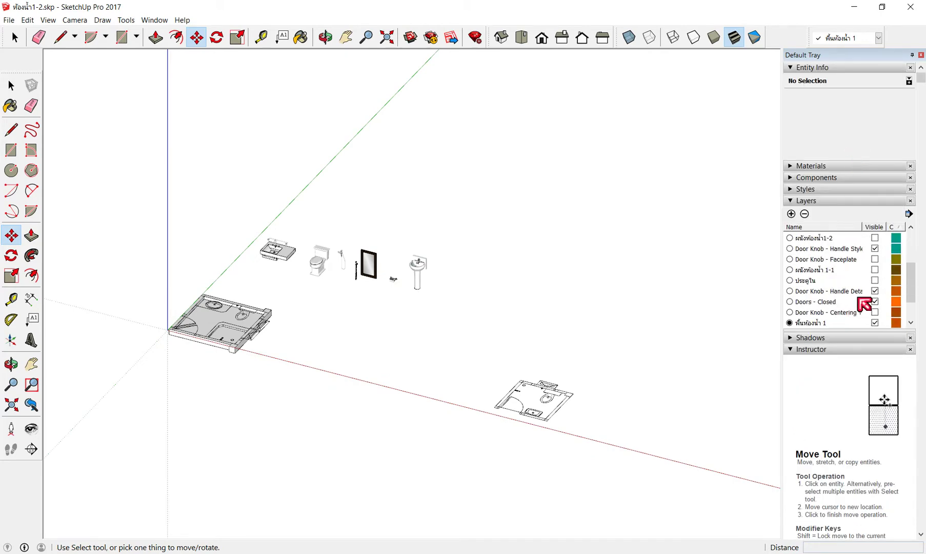
left_click(875, 280)
scroll(359, 344, "up", 2)
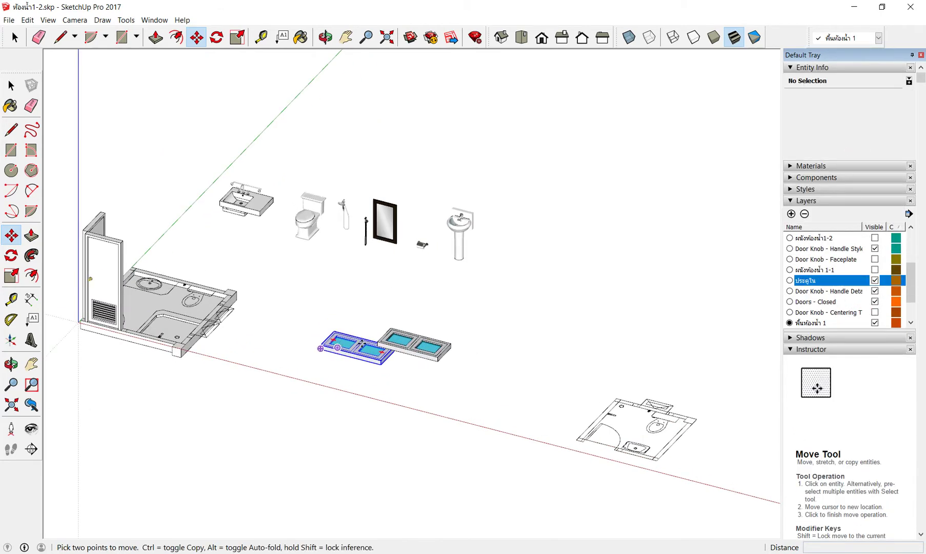
scroll(405, 354, "up", 2)
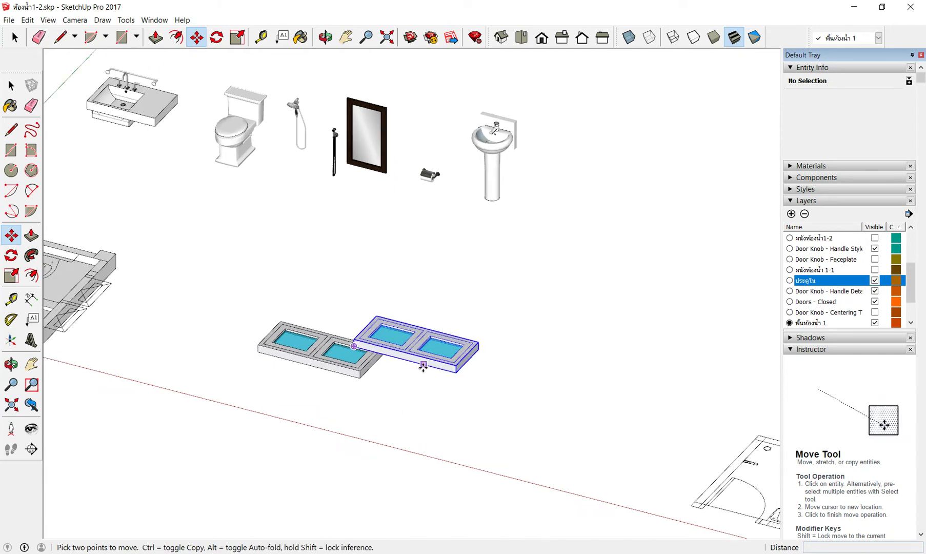
scroll(423, 365, "up", 2)
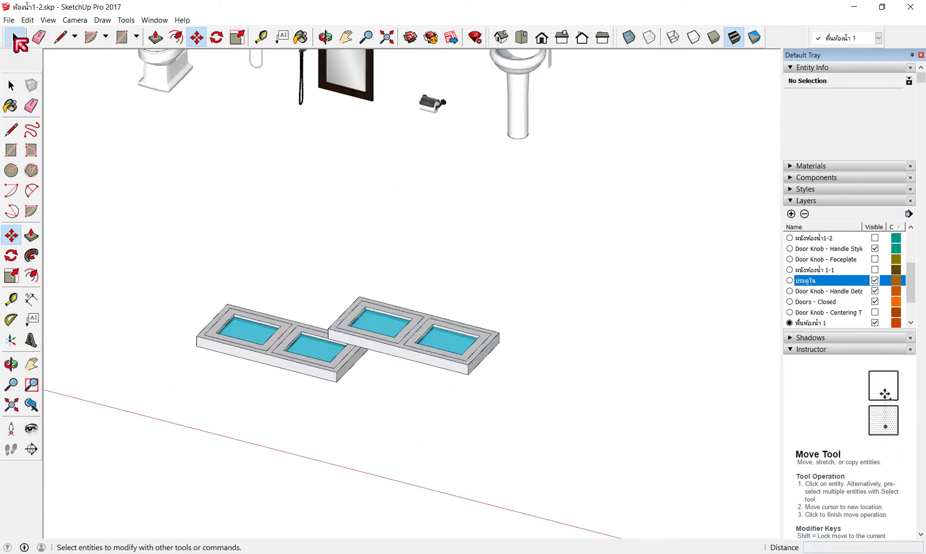
Delete the duplicate right-hand window, then select the remaining window and add a new layer.
left_click(15, 37)
left_click_drag(564, 263, 407, 430)
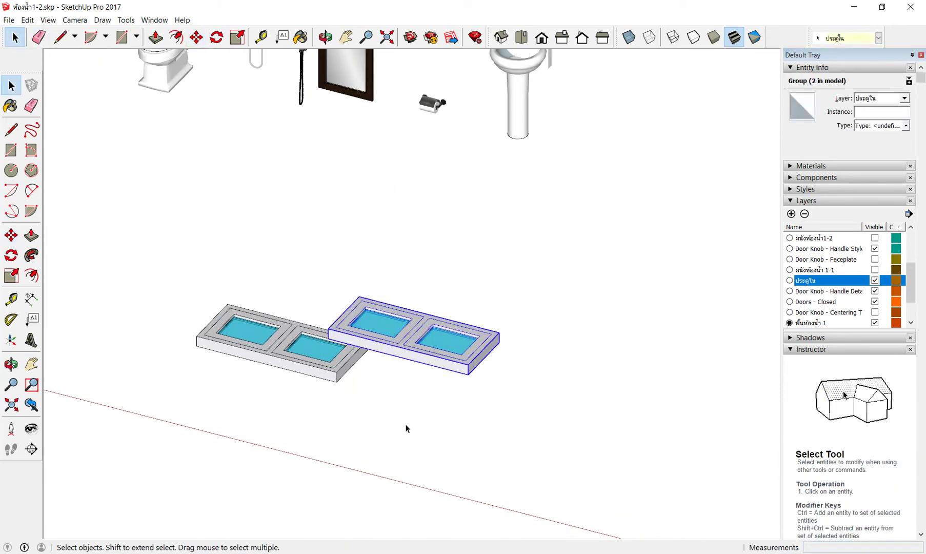
key("Delete")
scroll(471, 292, "down", 3)
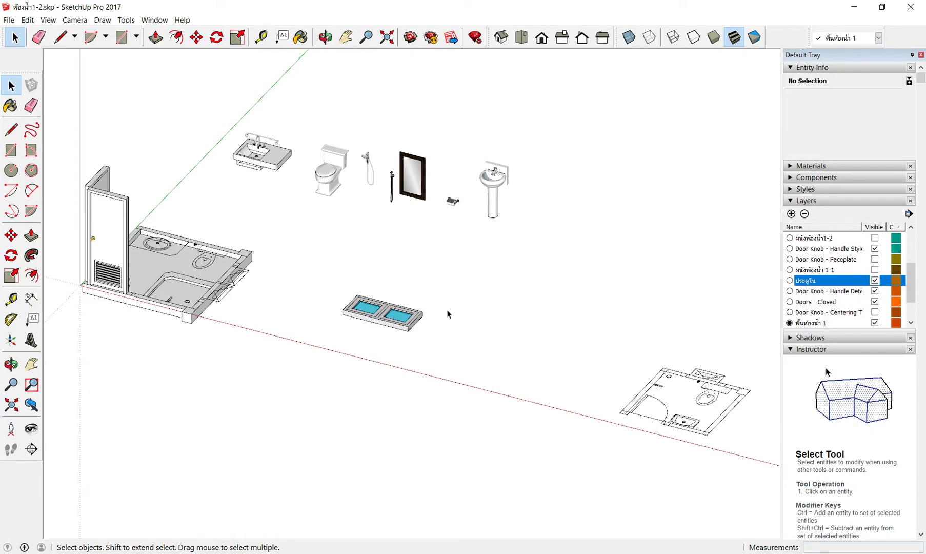
middle_click_drag(447, 314, 343, 351)
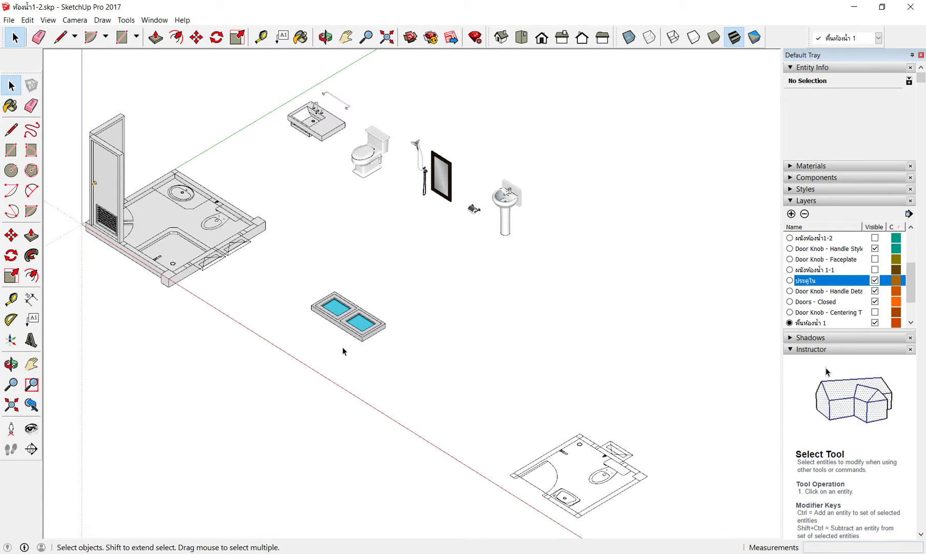
scroll(161, 340, "up", 2)
scroll(162, 340, "up", 1)
scroll(568, 303, "down", 1)
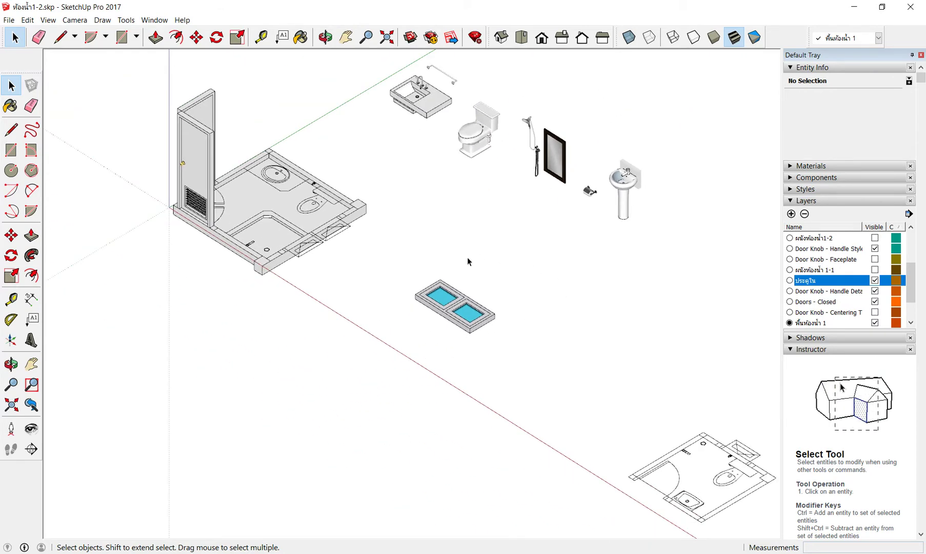
scroll(459, 272, "up", 1)
scroll(440, 284, "up", 1)
scroll(495, 361, "up", 1)
scroll(383, 275, "up", 1)
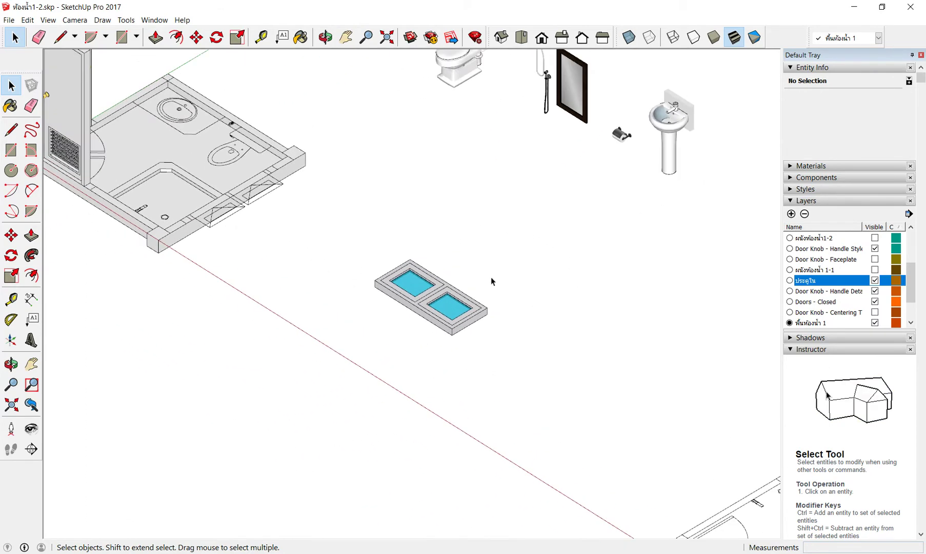
left_click_drag(510, 225, 339, 407)
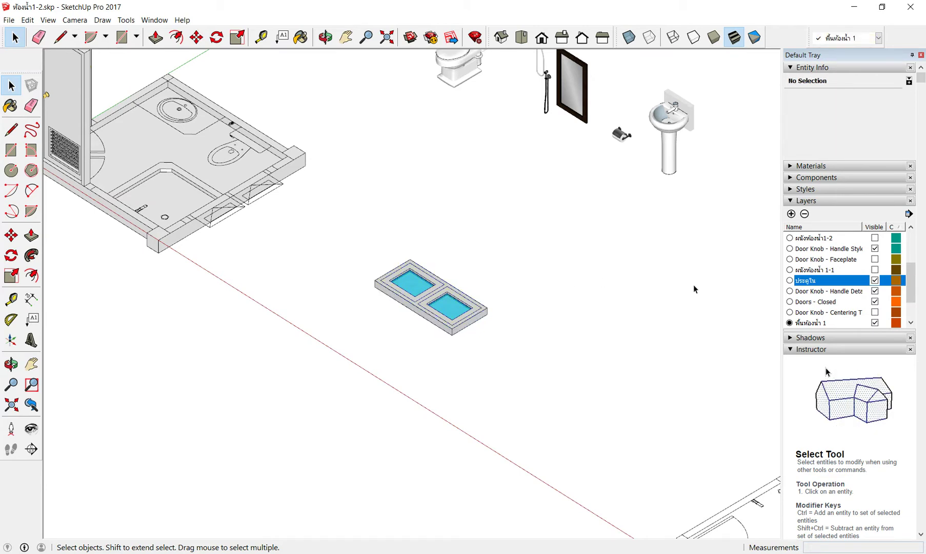
left_click(791, 214)
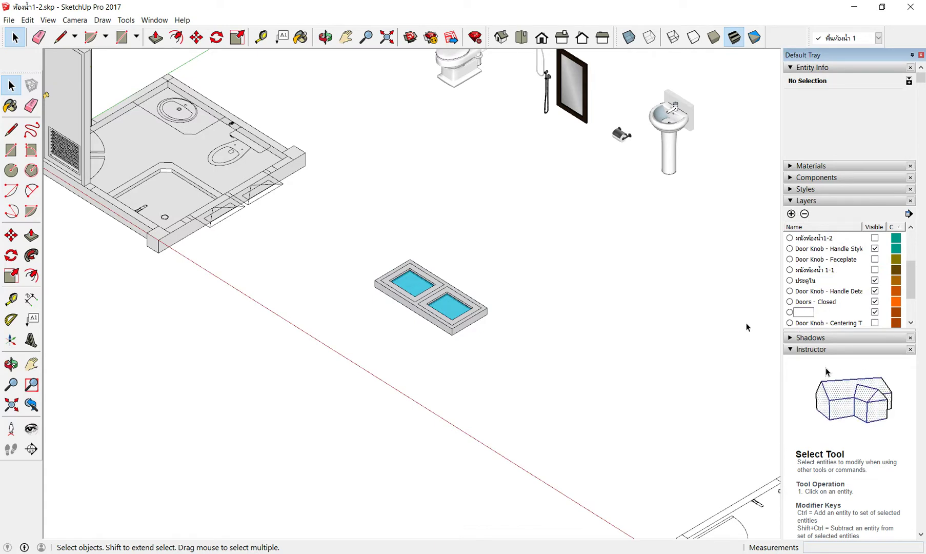
type("ช่อง")
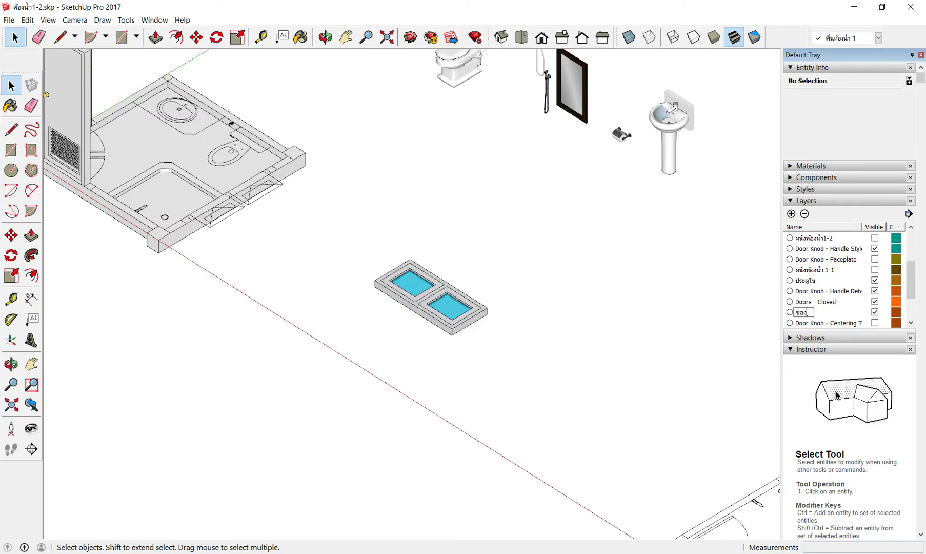
type("อากาศ")
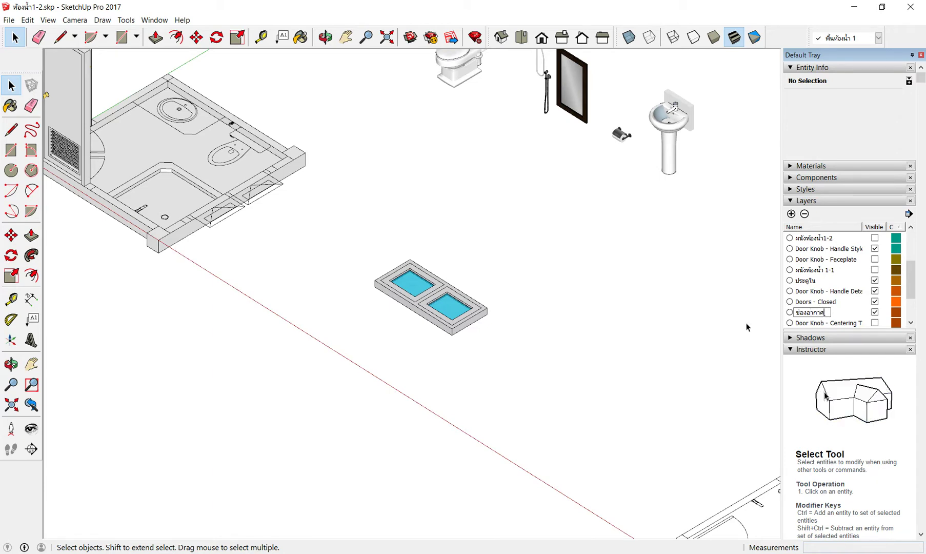
left_click(849, 314)
left_click_drag(522, 251, 264, 407)
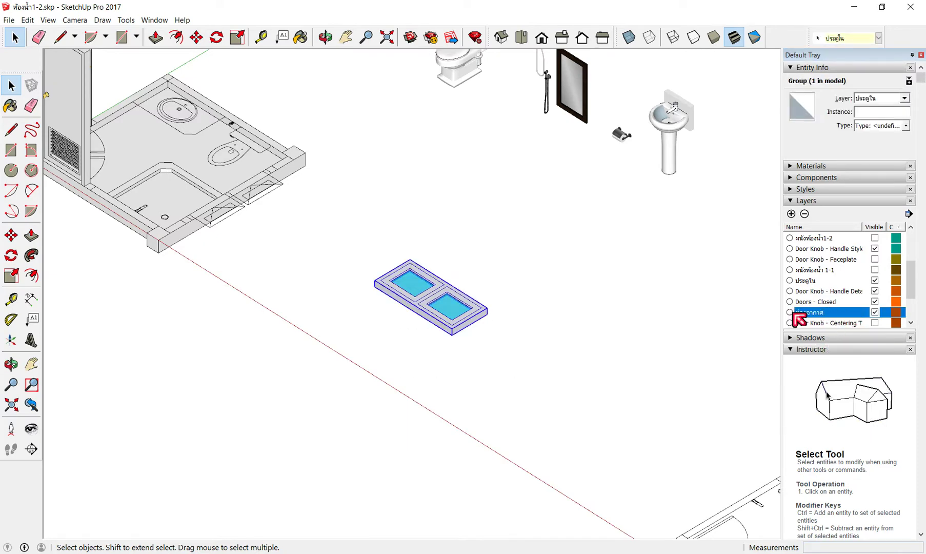
left_click(826, 39)
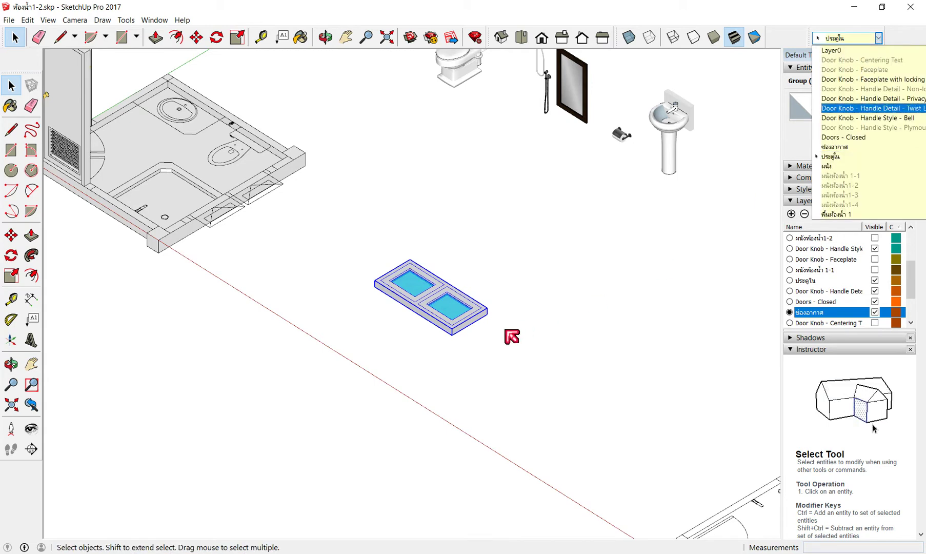
left_click(208, 424)
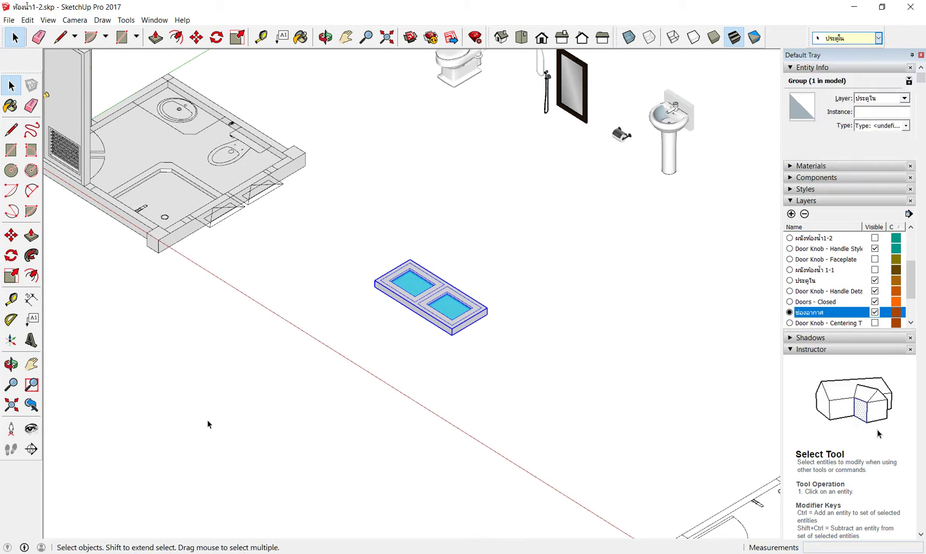
left_click(827, 39)
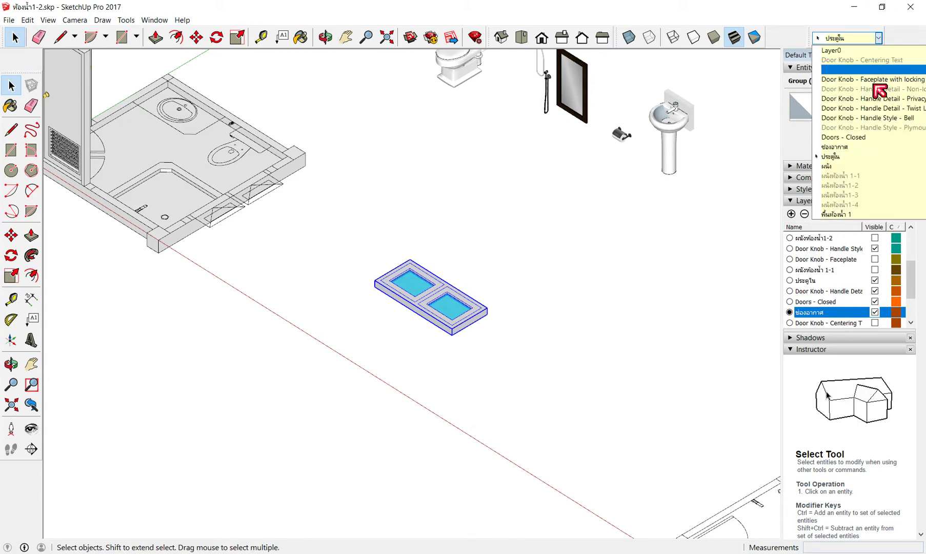
left_click(864, 148)
left_click(505, 351)
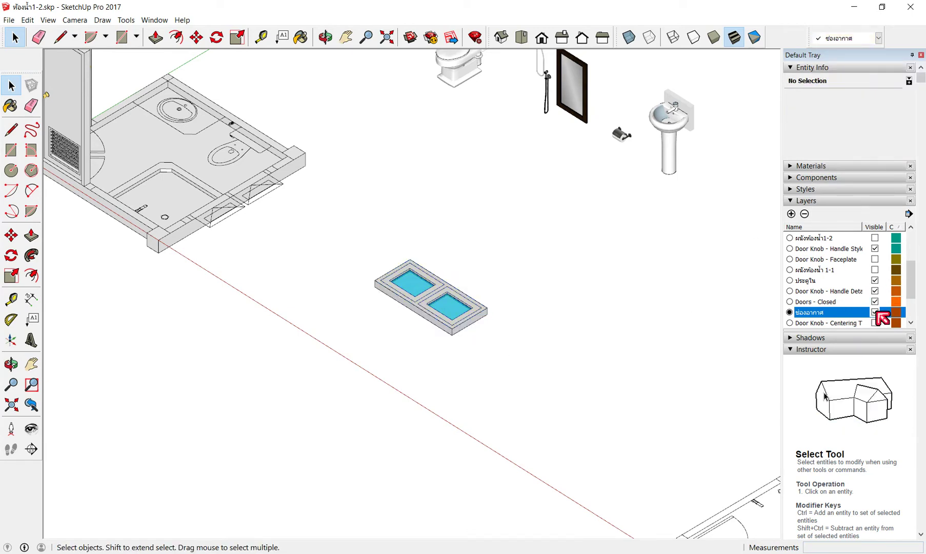
scroll(868, 282, "up", 2)
left_click(874, 290)
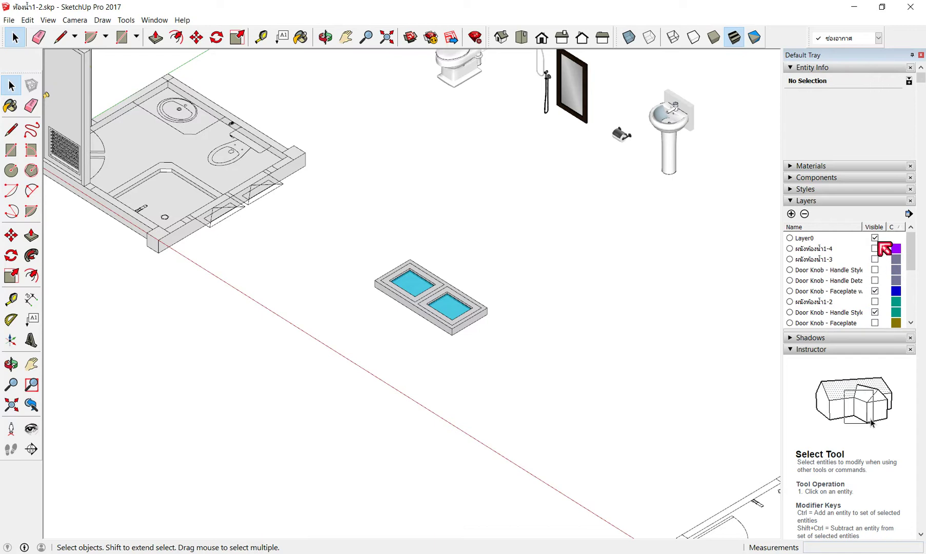
left_click(792, 238)
scroll(820, 302, "down", 4)
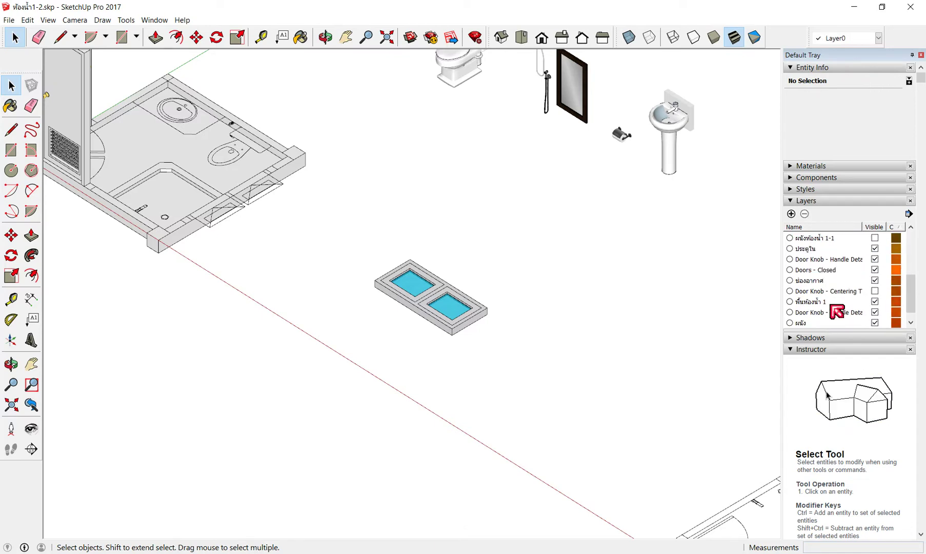
left_click(876, 280)
left_click(876, 280)
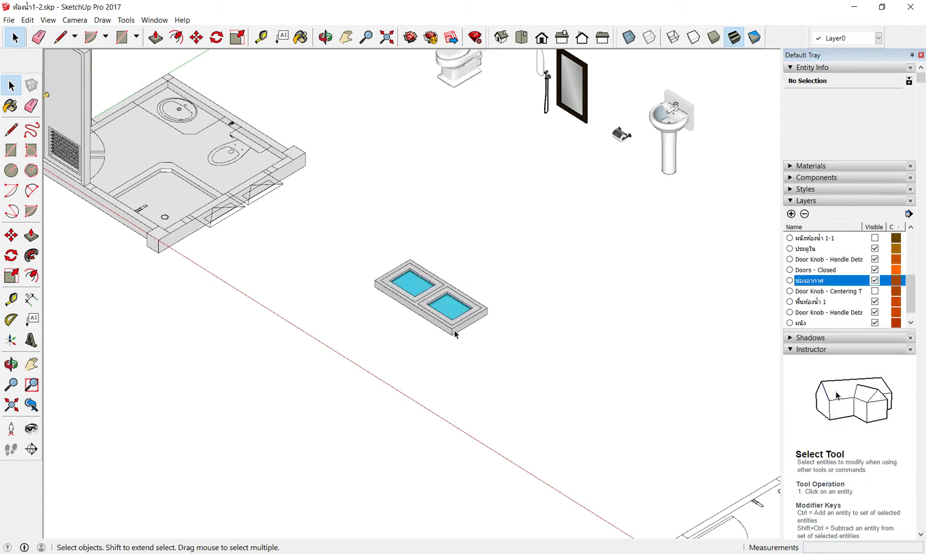
scroll(501, 293, "up", 3)
scroll(546, 305, "down", 2)
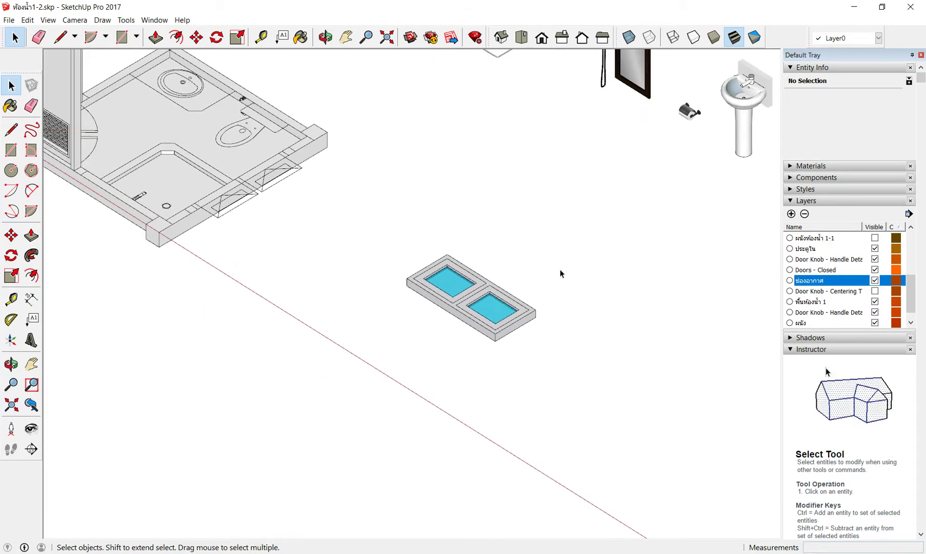
Rotate the flat window group 90° about its corner so it stands upright.
left_click(217, 37)
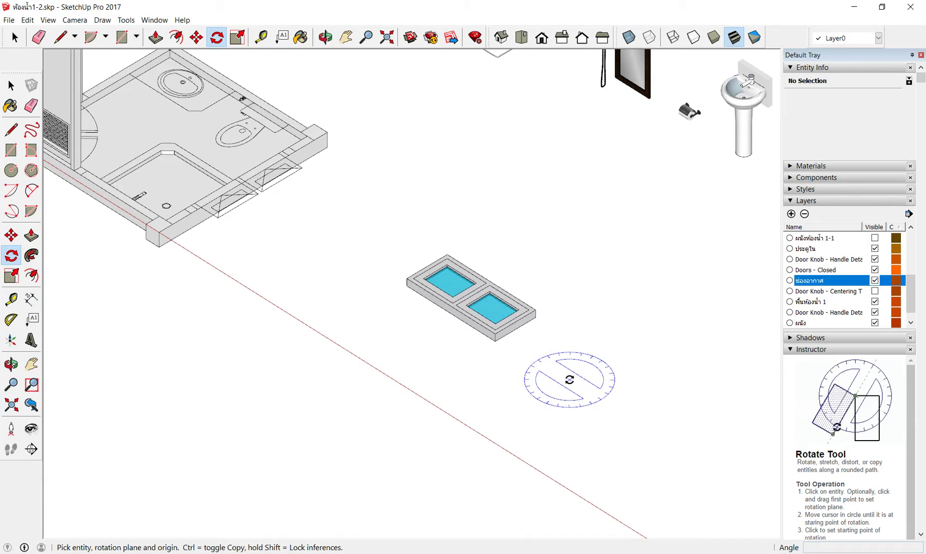
key("Right")
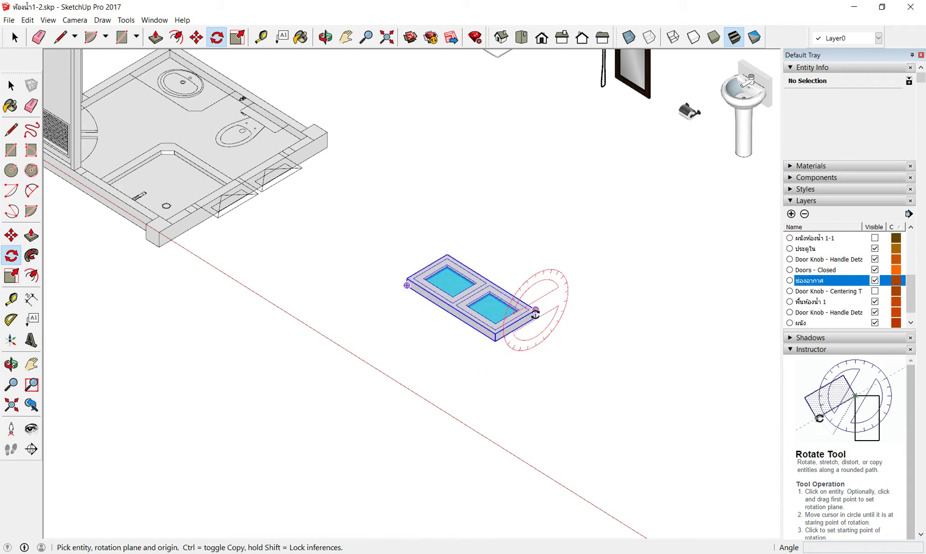
left_click(535, 310)
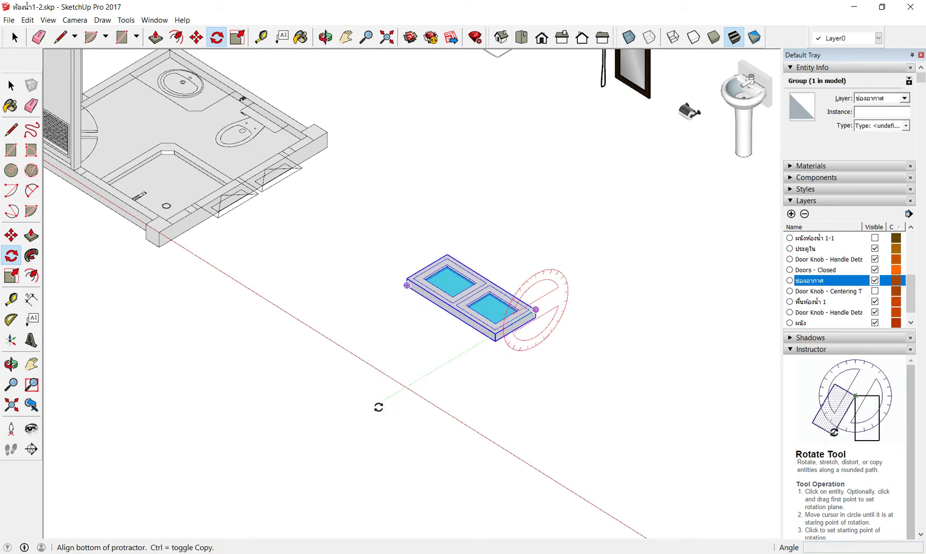
left_click(379, 407)
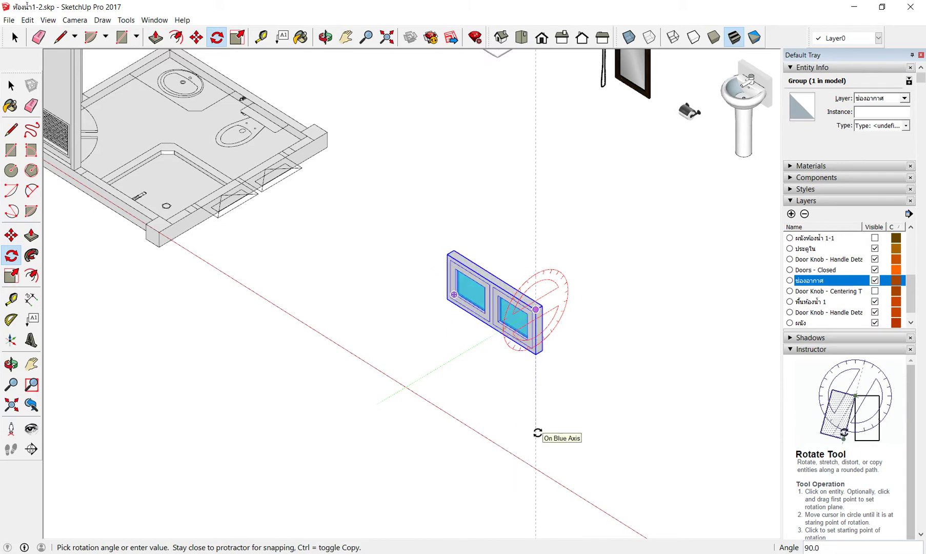
type("90")
key("Return")
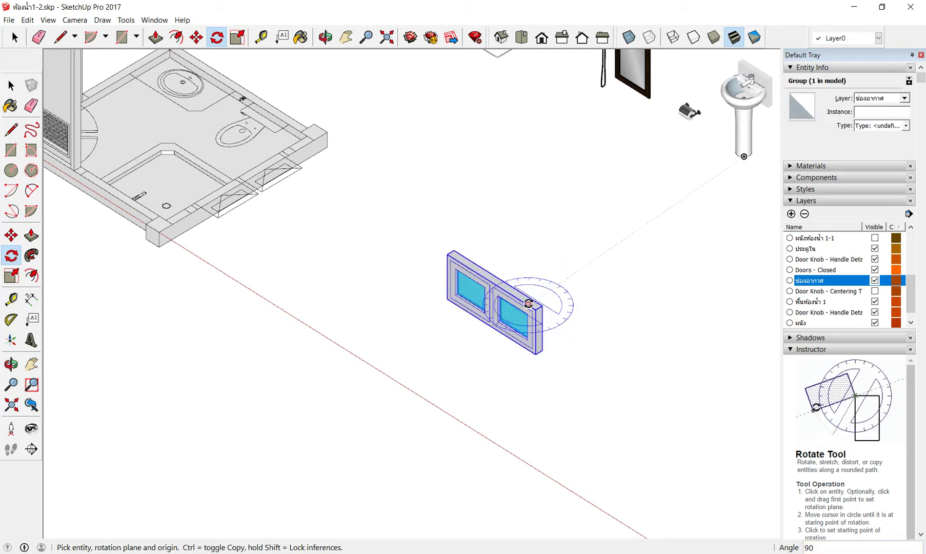
left_click(14, 36)
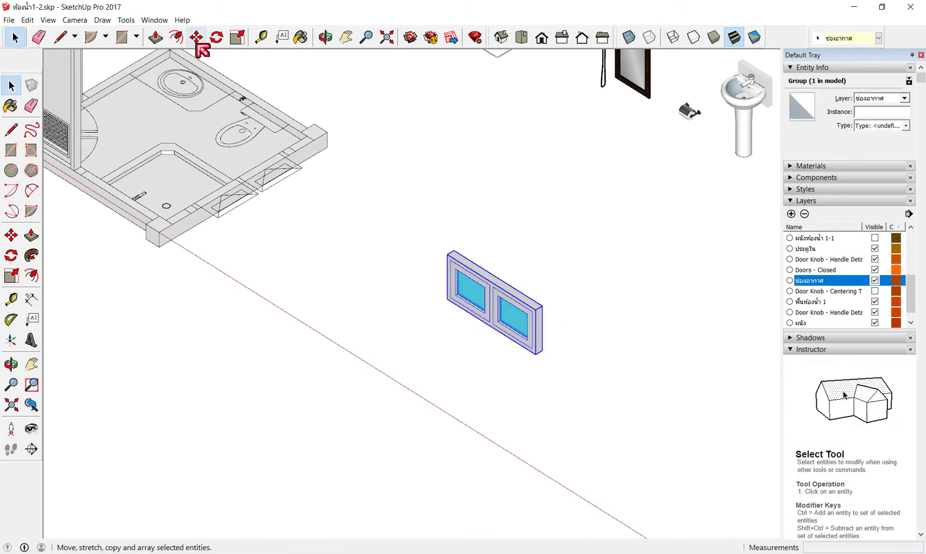
Turn the upright window another 90° about the green axis.
left_click(217, 37)
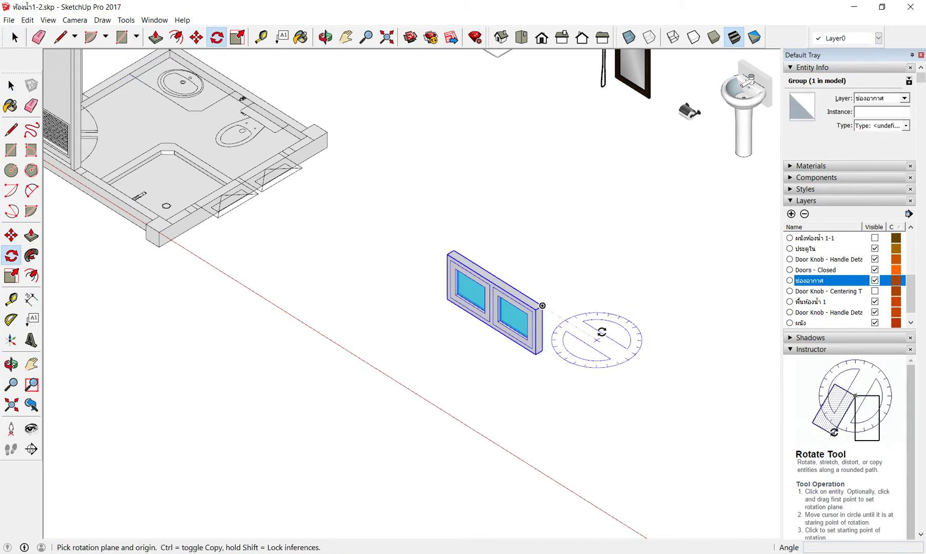
left_click_drag(597, 340, 635, 360)
left_click(677, 391)
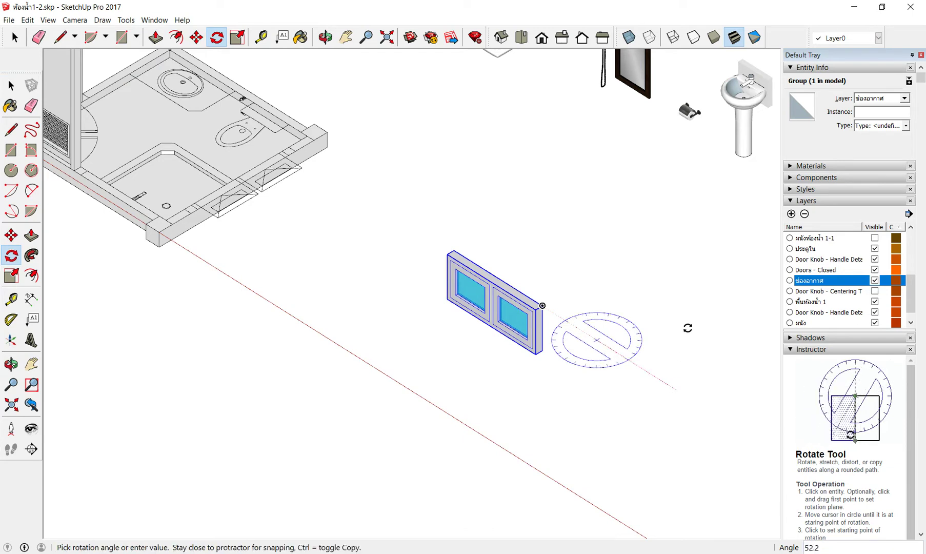
left_click(688, 290)
scroll(444, 466, "up", 3)
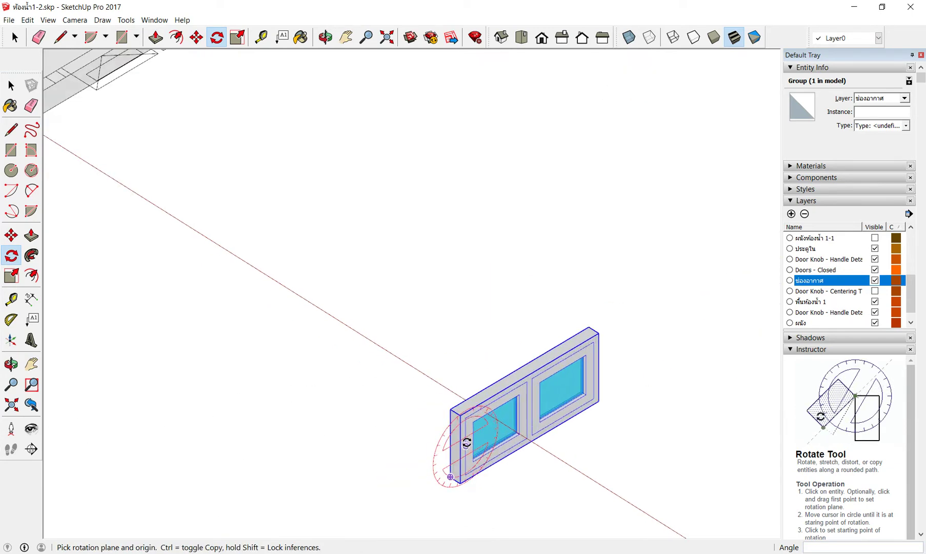
scroll(486, 382, "down", 2)
scroll(528, 342, "down", 1)
scroll(547, 344, "down", 1)
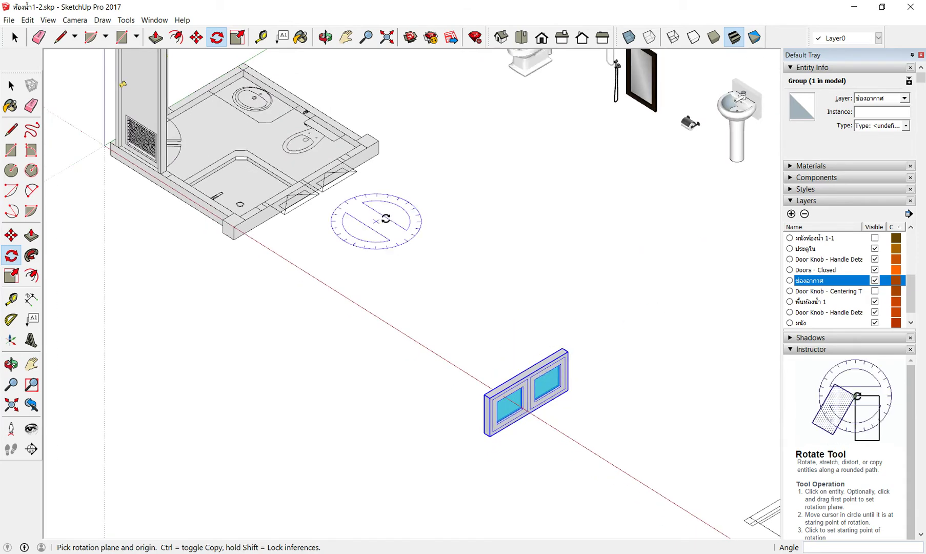
scroll(494, 322, "down", 1)
scroll(494, 322, "down", 1)
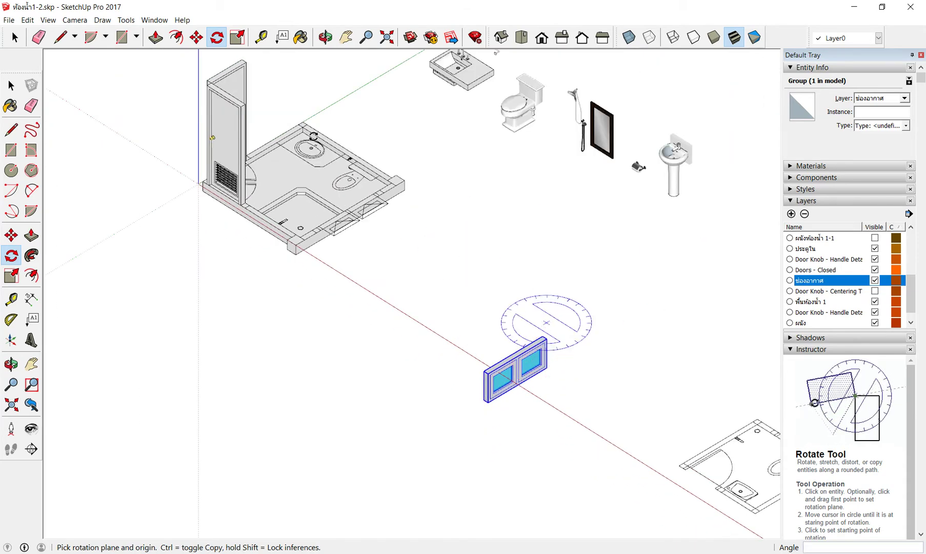
scroll(302, 76, "up", 1)
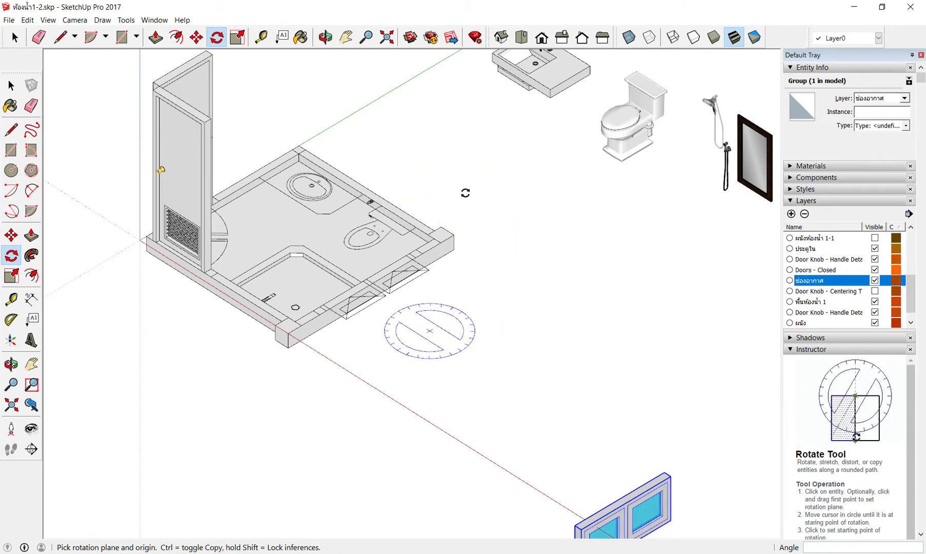
Make the ผนังห้องน้ำ1-3 wall layer visible again.
scroll(865, 270, "up", 4)
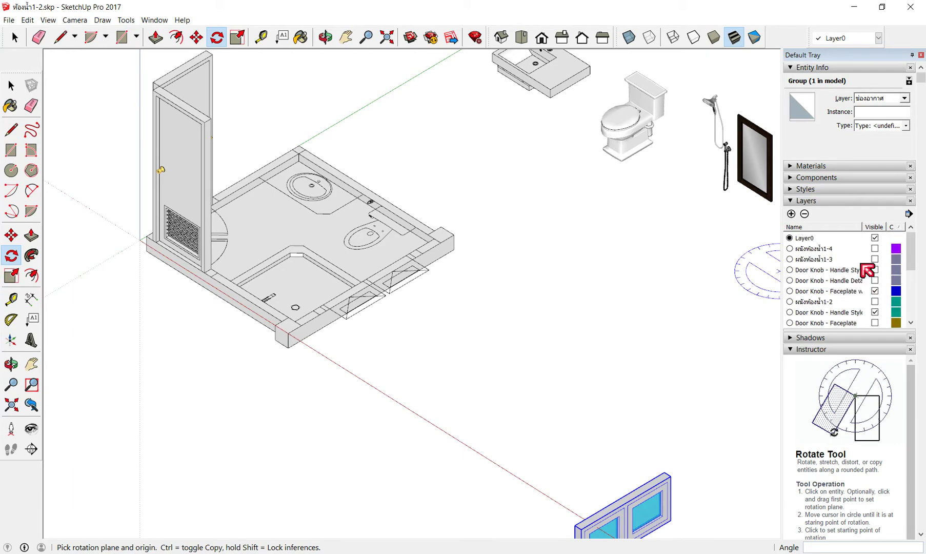
left_click(875, 260)
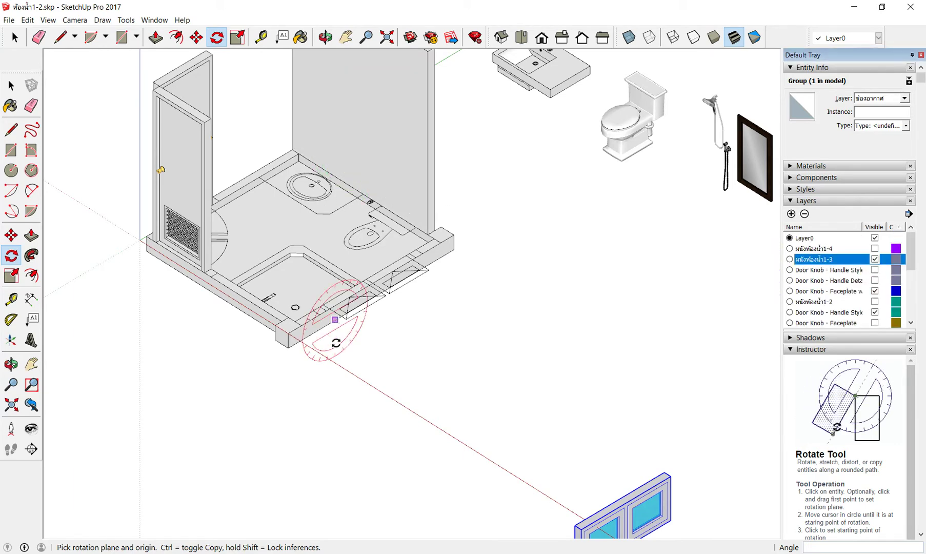
scroll(330, 378, "down", 2)
scroll(321, 161, "up", 3)
scroll(324, 171, "up", 3)
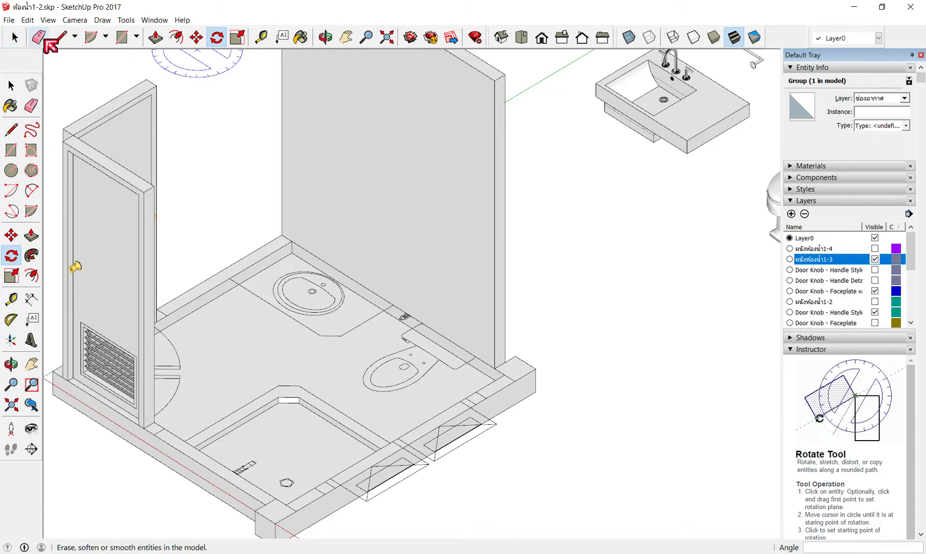
Draw a vertical reference line up from the wall's inner corner.
left_click(61, 37)
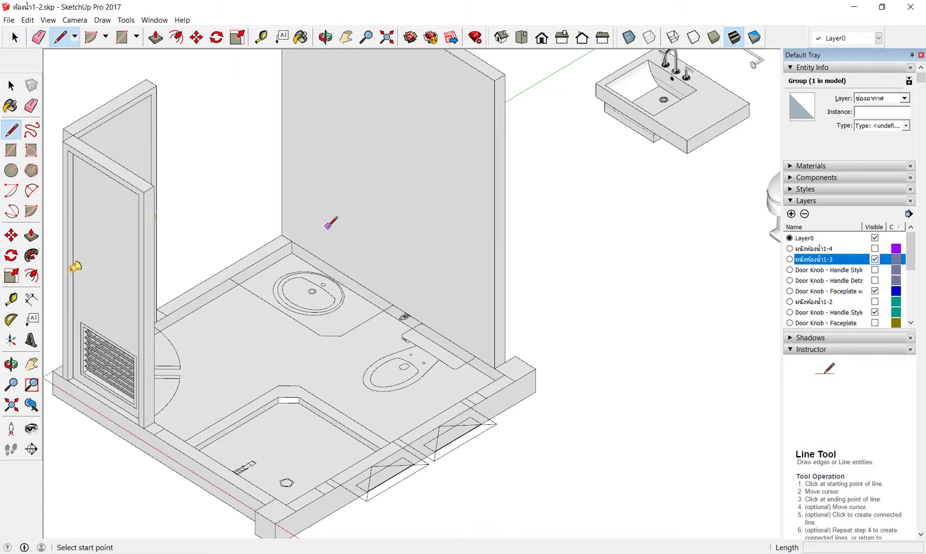
left_click(292, 252)
type(".8")
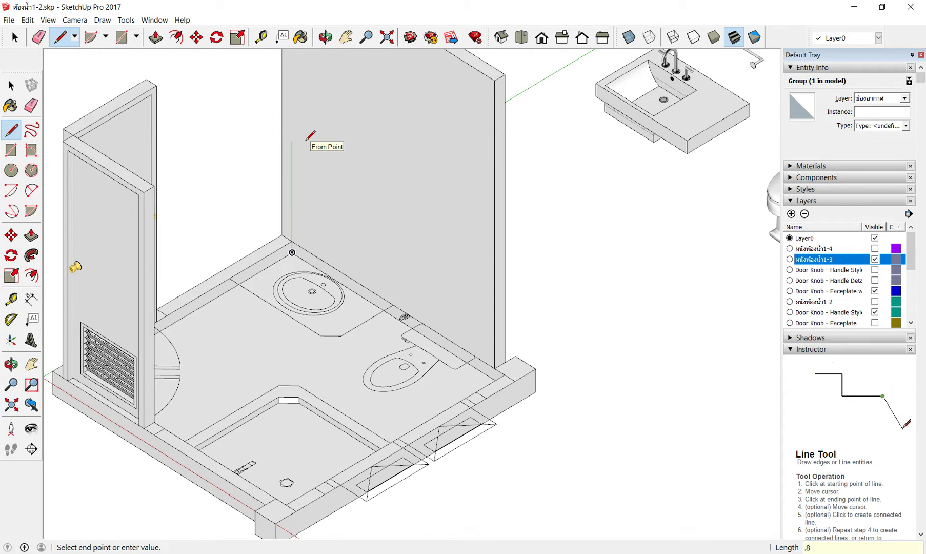
key("Return")
key("Escape")
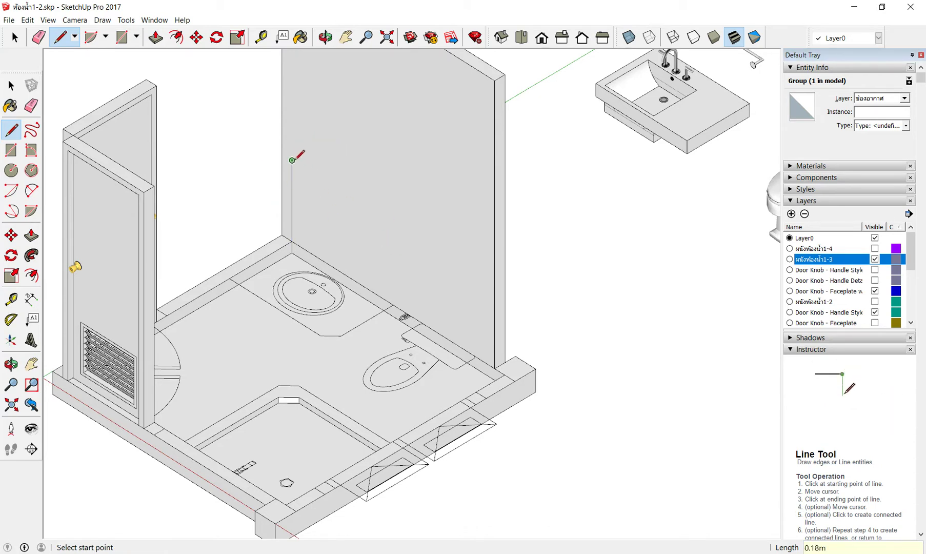
scroll(282, 185, "down", 2)
left_click(15, 37)
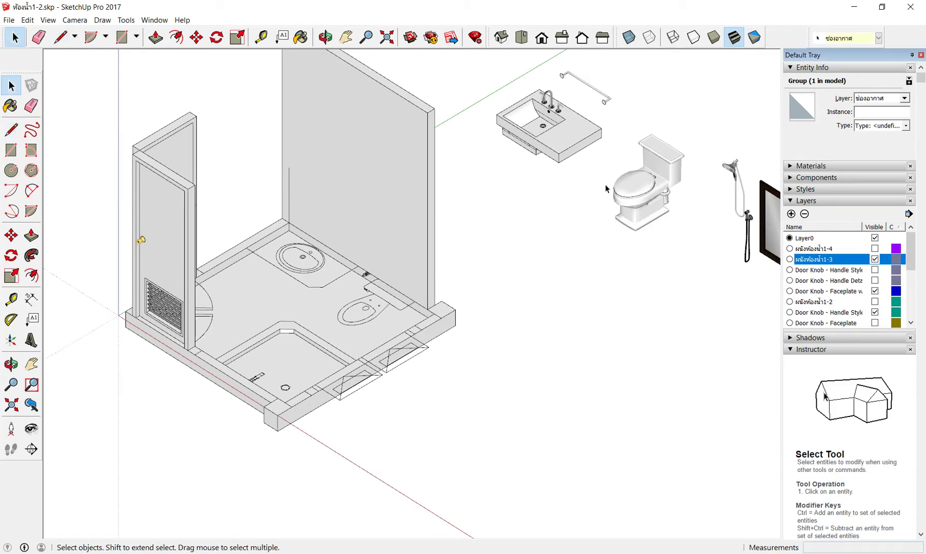
Select the sink and move it from the floor up onto the back wall.
left_click(567, 143)
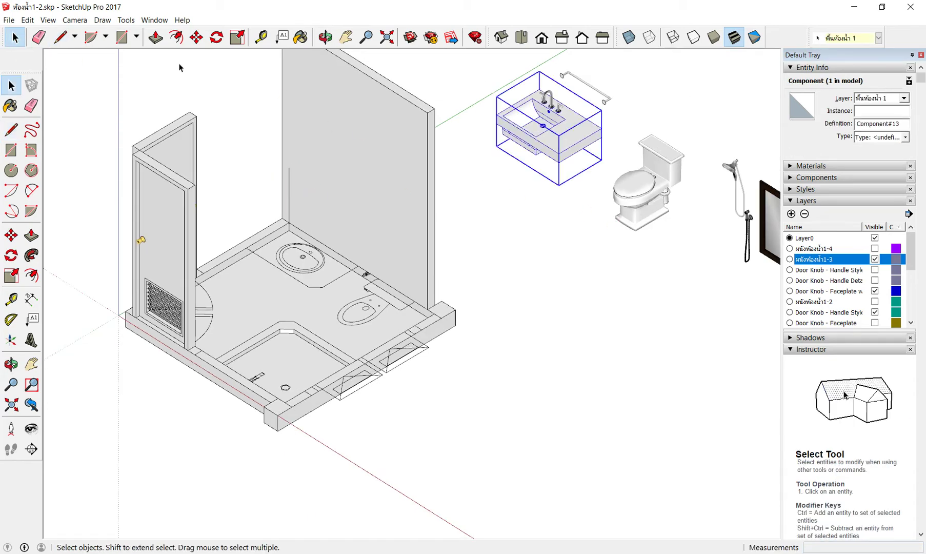
left_click(196, 37)
scroll(543, 88, "up", 1)
scroll(536, 85, "up", 3)
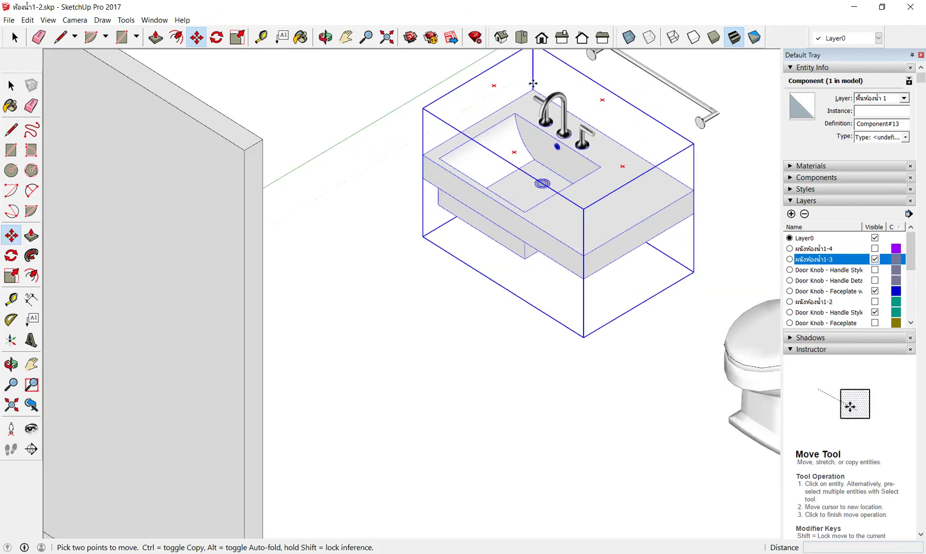
scroll(532, 86, "down", 2)
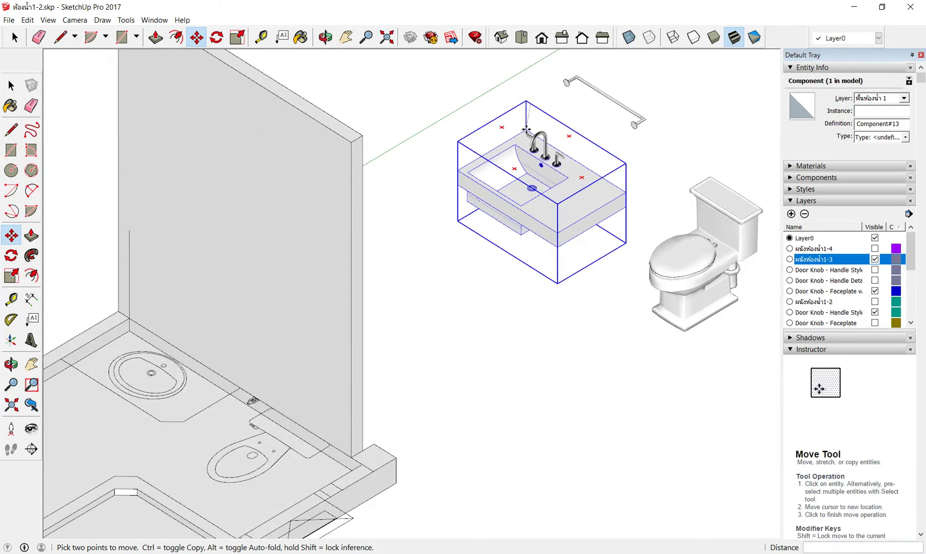
scroll(526, 129, "down", 2)
left_click(526, 128)
scroll(287, 169, "up", 1)
scroll(251, 200, "up", 1)
left_click(251, 200)
View the sink from the front and reposition it by its top corner against the wall.
middle_click_drag(376, 190, 637, 294)
middle_click_drag(477, 359, 382, 354)
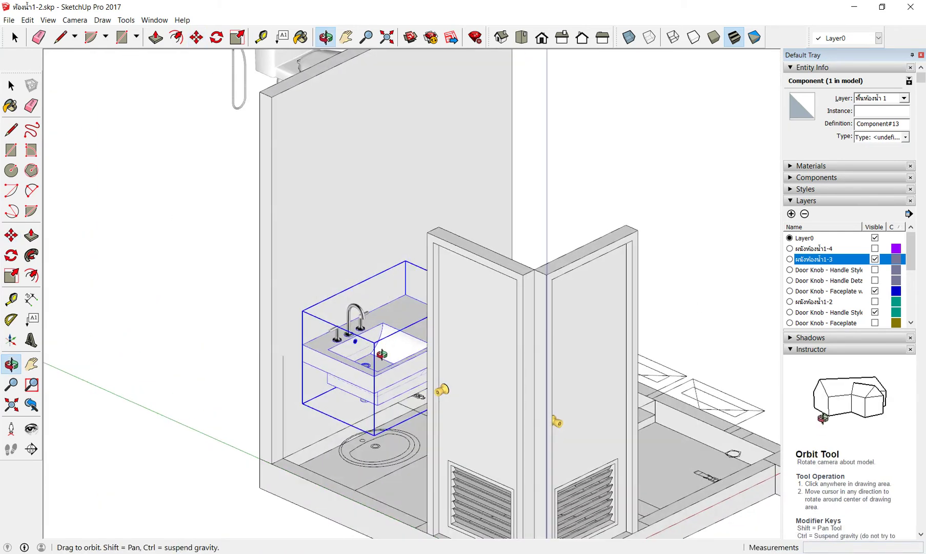
scroll(223, 366, "up", 2)
scroll(257, 342, "up", 2)
scroll(286, 317, "up", 2)
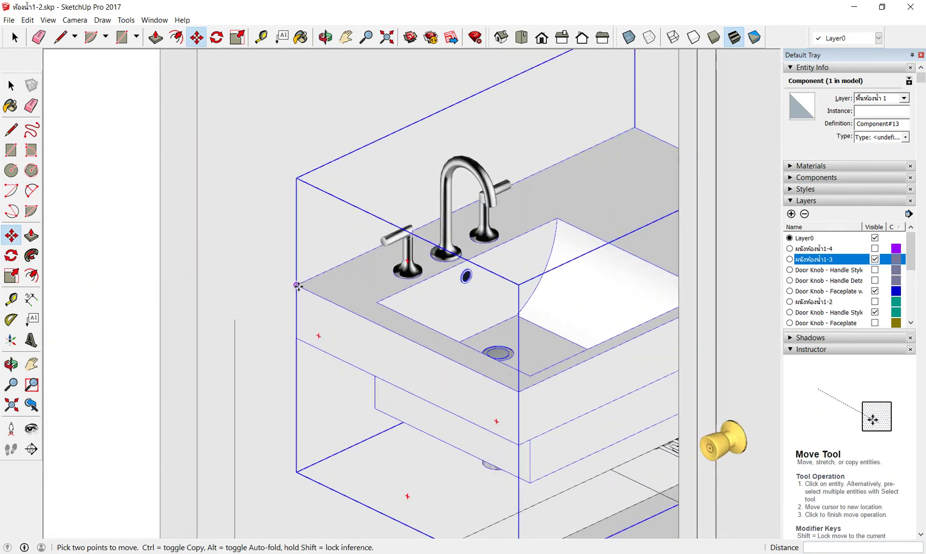
left_click(298, 285)
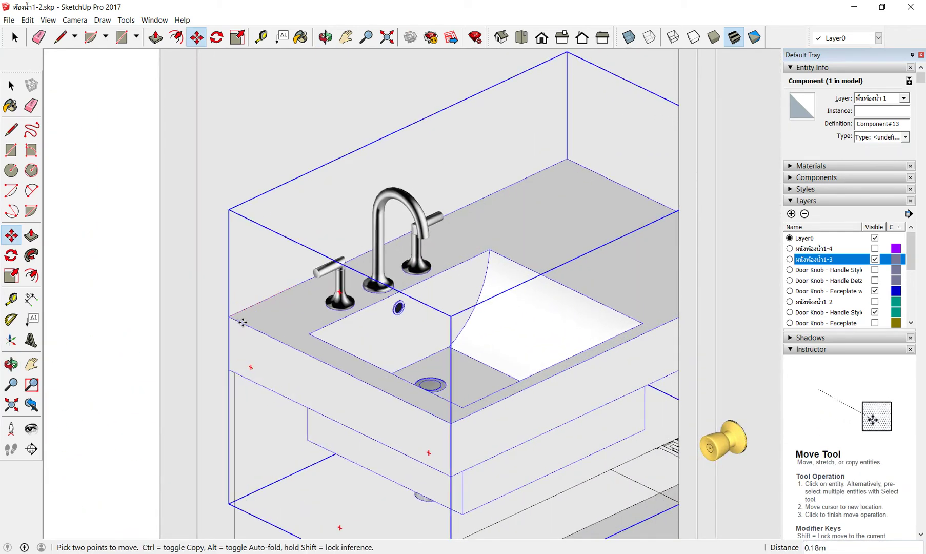
scroll(237, 324, "up", 1)
scroll(239, 327, "up", 1)
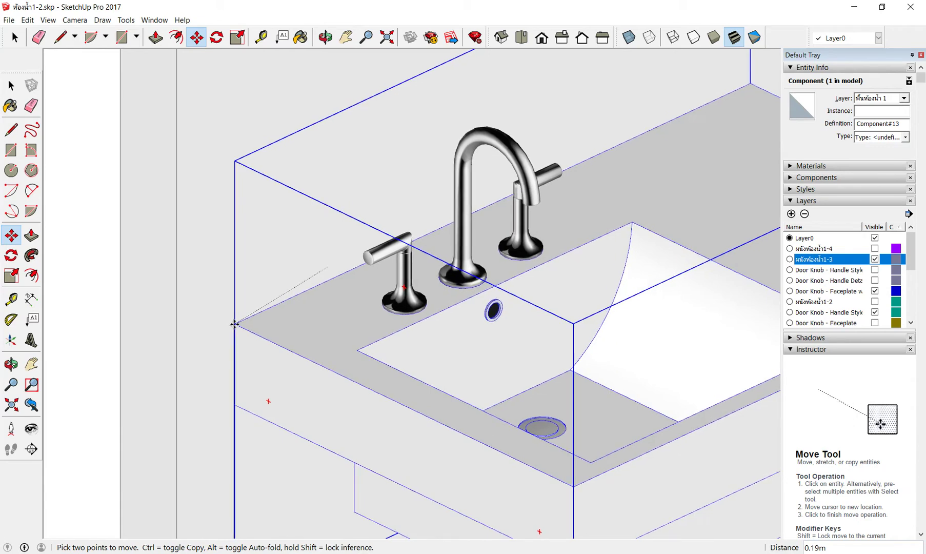
scroll(235, 324, "up", 2)
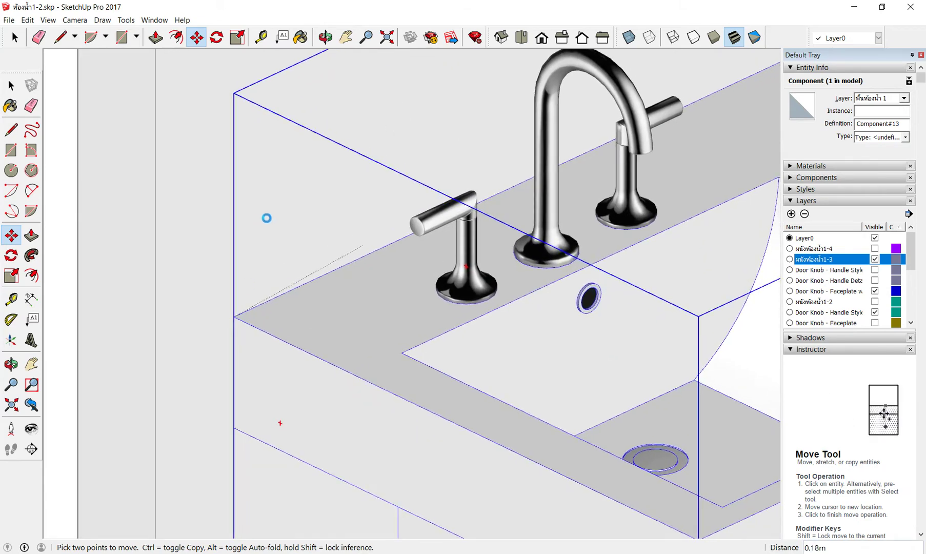
scroll(261, 197, "down", 2)
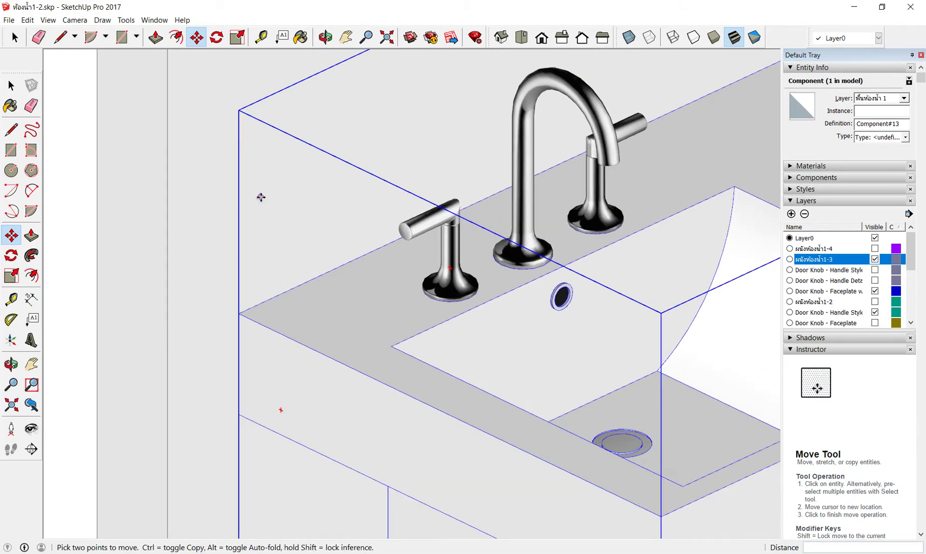
scroll(267, 192, "down", 2)
scroll(267, 192, "down", 3)
Orbit and zoom around the bathroom to an overhead view, checking the sink's placement.
mouse_move(267, 192)
middle_mouse_down()
mouse_move(245, 350)
mouse_move(299, 235)
mouse_move(265, 304)
mouse_move(356, 325)
mouse_move(363, 295)
mouse_move(436, 313)
mouse_move(488, 350)
middle_mouse_up()
scroll(299, 235, "up", 2)
scroll(364, 296, "up", 2)
scroll(376, 279, "up", 2)
scroll(487, 350, "up", 3)
scroll(436, 174, "down", 2)
scroll(459, 180, "up", 1)
scroll(488, 223, "up", 2)
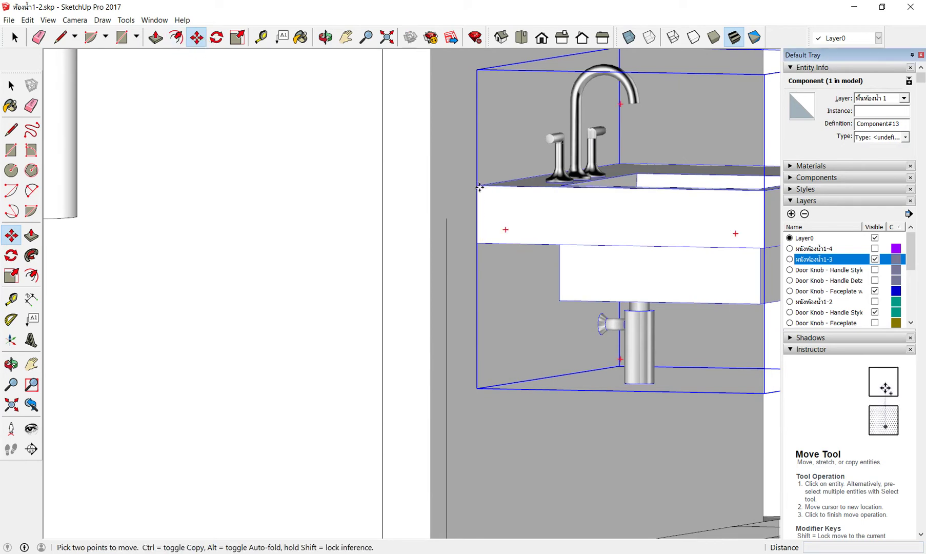
scroll(479, 190, "down", 1)
scroll(462, 205, "down", 1)
scroll(339, 172, "down", 2)
scroll(352, 205, "down", 2)
mouse_move(351, 205)
middle_mouse_down()
mouse_move(401, 234)
mouse_move(110, 272)
middle_mouse_up()
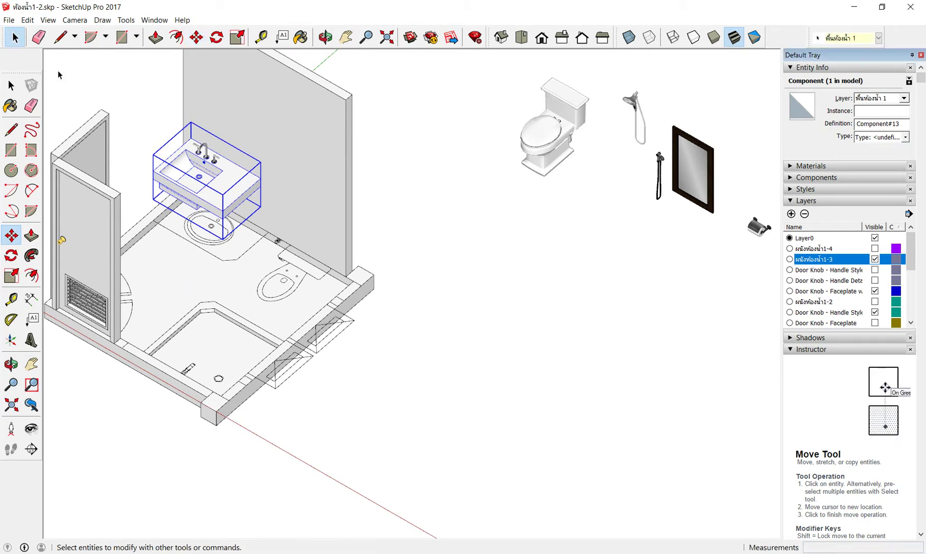
Deselect the sink and inspect it from the side.
left_click(15, 37)
left_click(477, 285)
mouse_move(477, 285)
middle_mouse_down()
mouse_move(484, 148)
mouse_move(288, 318)
middle_mouse_up()
scroll(277, 328, "up", 3)
scroll(270, 336, "up", 3)
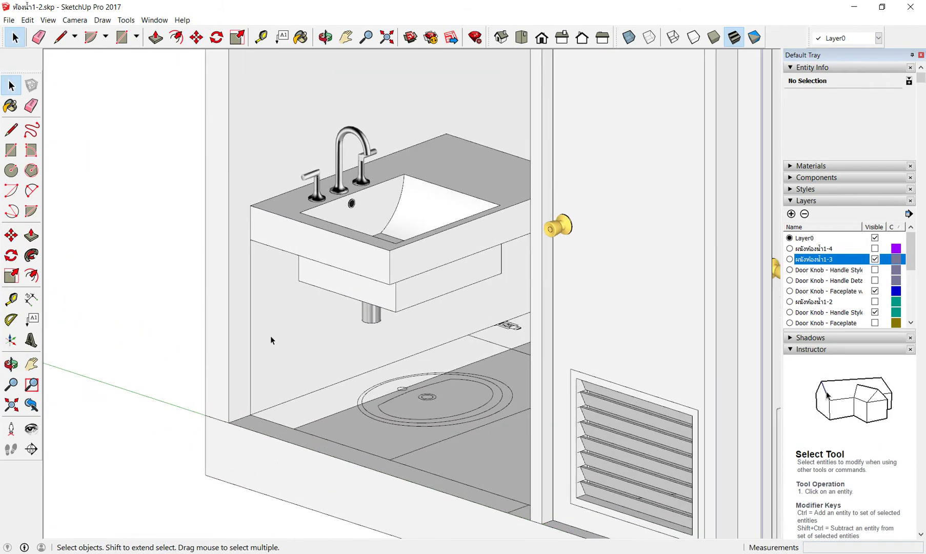
Pick the Eraser, survey the whole bathroom, then return to the Move tool.
left_click(39, 37)
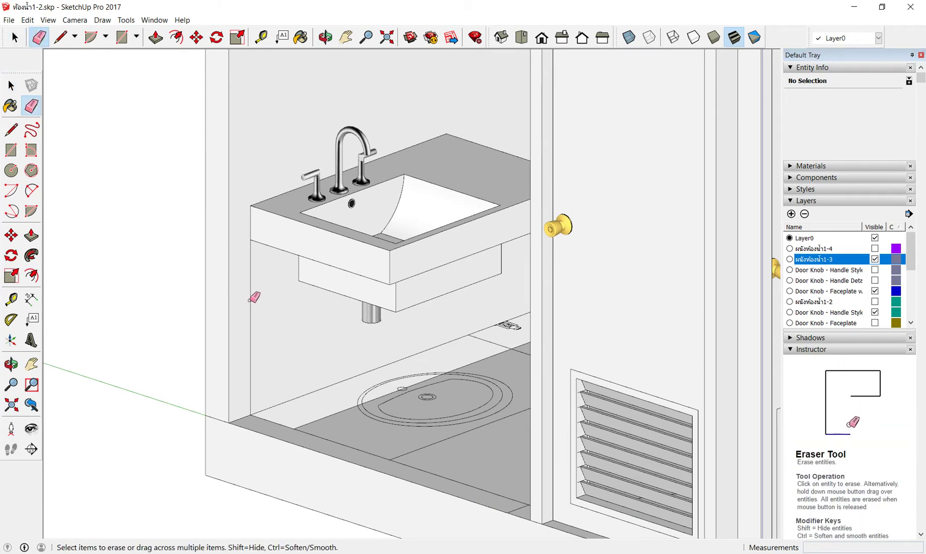
scroll(250, 296, "down", 3)
scroll(251, 262, "down", 2)
mouse_move(251, 261)
middle_mouse_down()
mouse_move(489, 240)
mouse_move(441, 226)
middle_mouse_up()
scroll(415, 214, "up", 2)
scroll(185, 93, "up", 3)
scroll(283, 167, "up", 3)
scroll(283, 167, "down", 3)
scroll(666, 263, "down", 2)
scroll(718, 203, "up", 1)
scroll(241, 184, "up", 2)
left_click(197, 38)
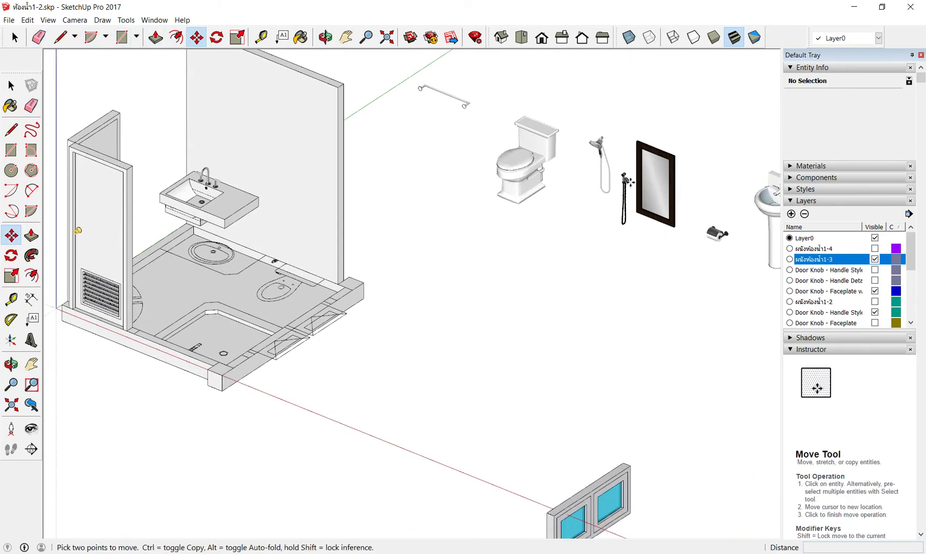
Move the mirror by its lower corner and snap it onto the sink's back edge.
scroll(675, 230, "up", 2)
scroll(671, 232, "up", 2)
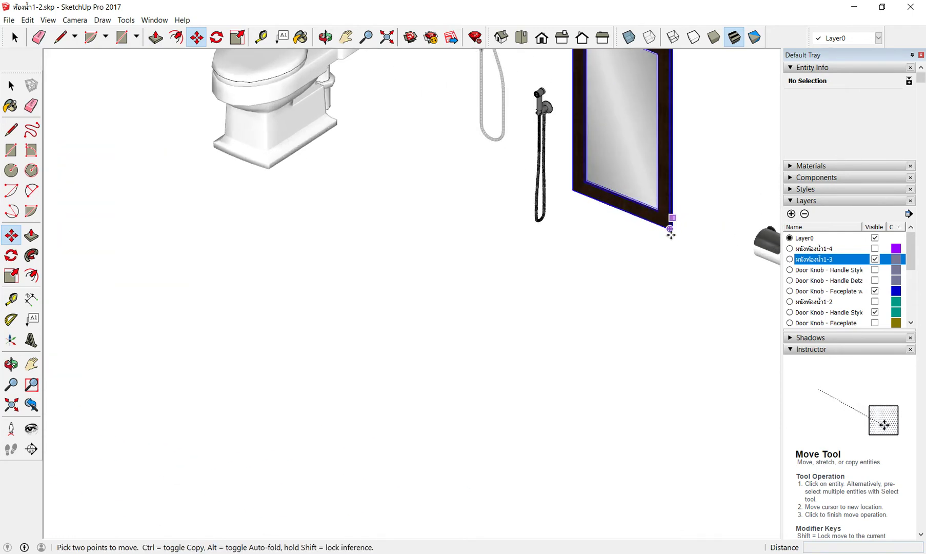
scroll(678, 221, "up", 2)
scroll(678, 219, "up", 2)
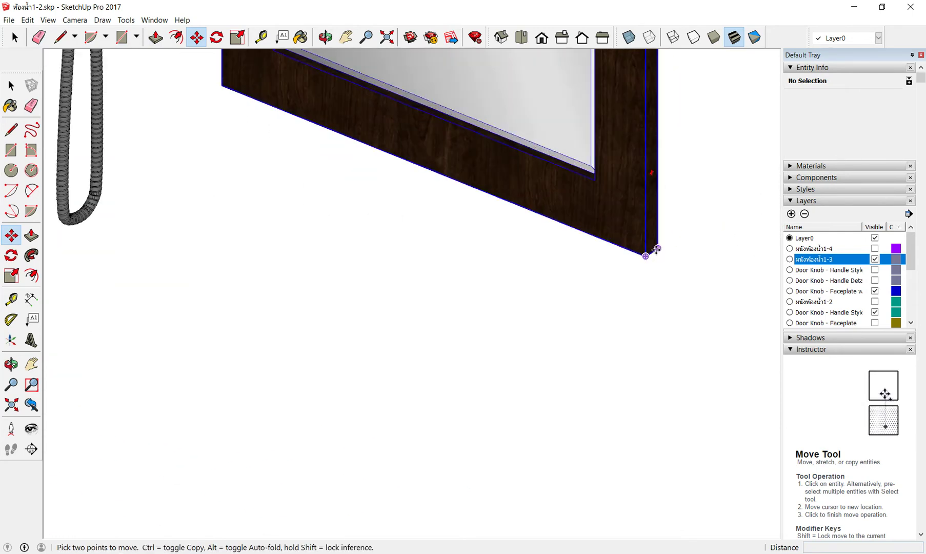
left_click(658, 249)
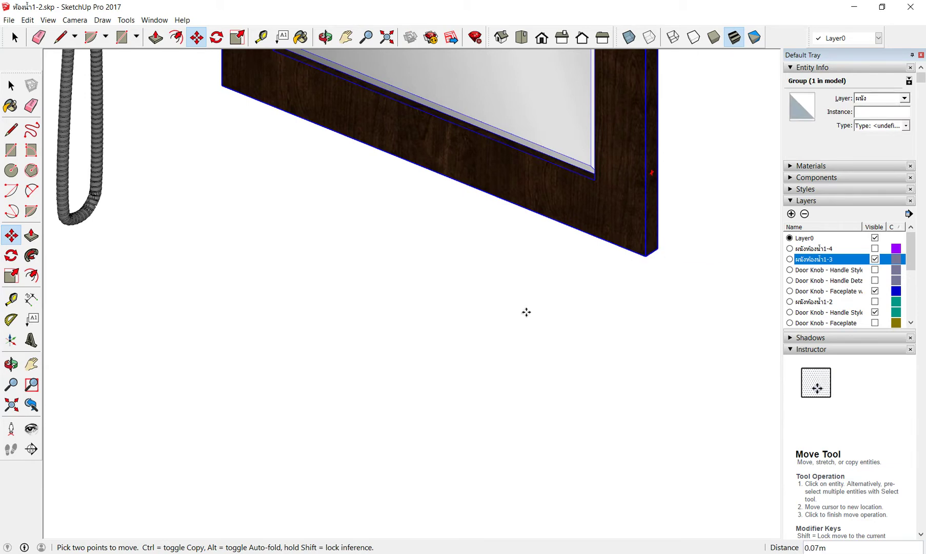
scroll(534, 287, "down", 3)
scroll(576, 255, "down", 3)
scroll(583, 243, "down", 3)
scroll(573, 258, "down", 3)
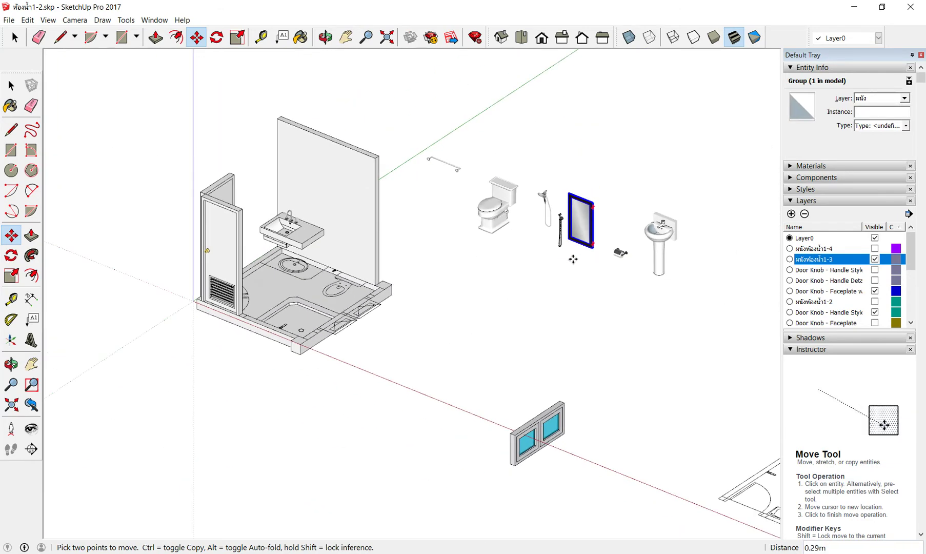
scroll(327, 243, "up", 3)
scroll(336, 210, "up", 3)
scroll(434, 262, "up", 1)
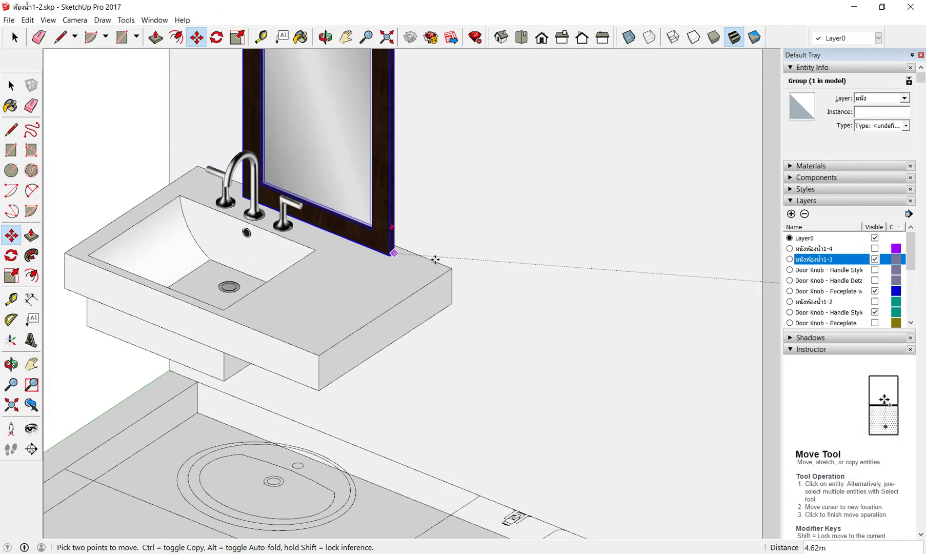
scroll(451, 268, "up", 2)
scroll(451, 266, "up", 1)
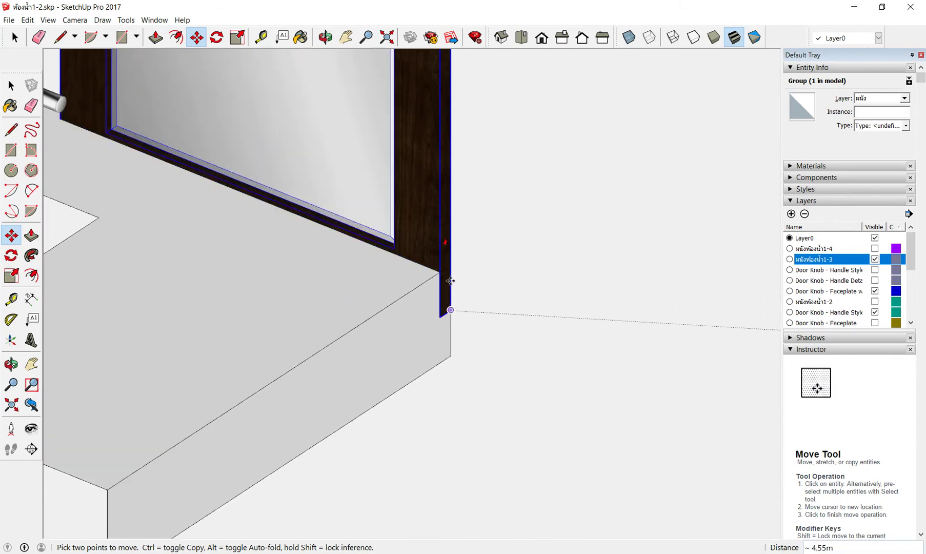
left_click(449, 265)
scroll(448, 266, "down", 3)
scroll(449, 266, "down", 3)
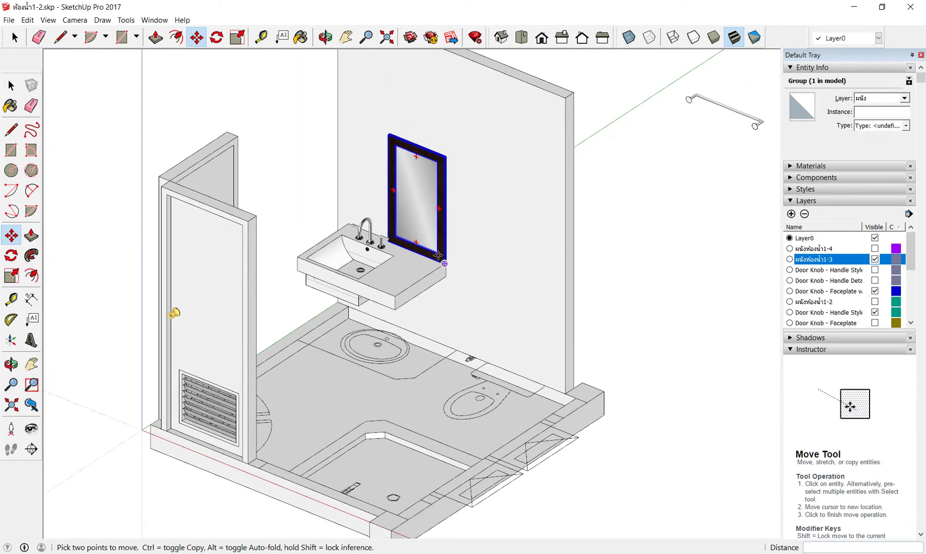
scroll(364, 282, "down", 1)
Reselect the mirror and shift it sideways along the wall on the red axis.
left_click(14, 37)
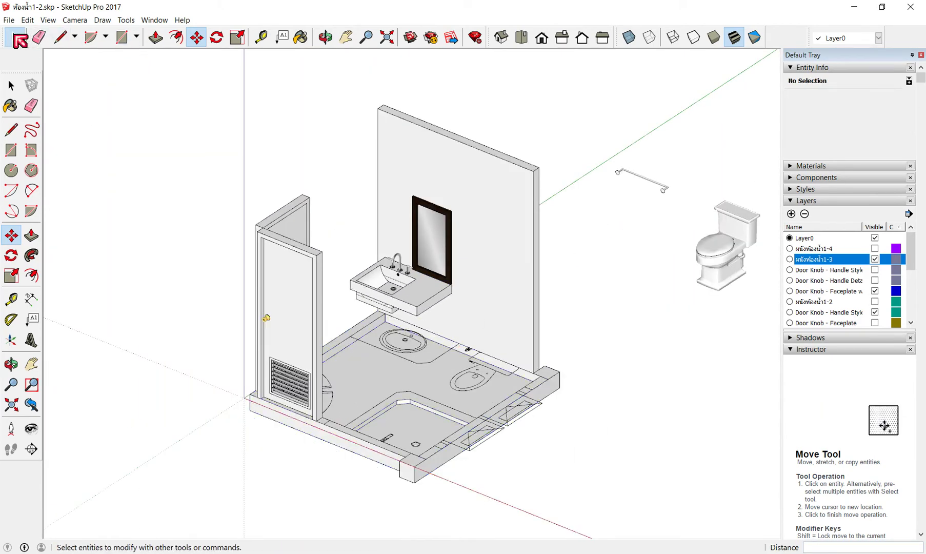
left_click(424, 242)
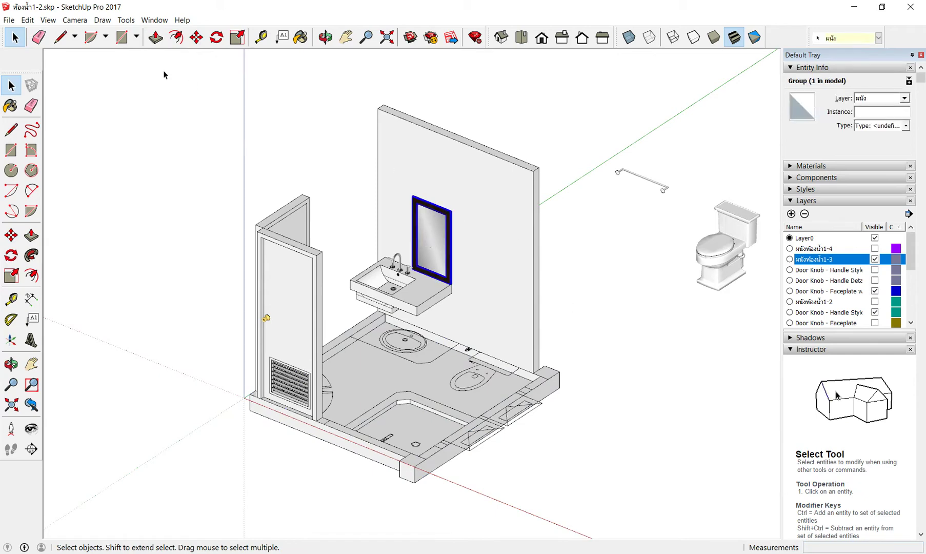
left_click(202, 38)
middle_click_drag(334, 214, 444, 299)
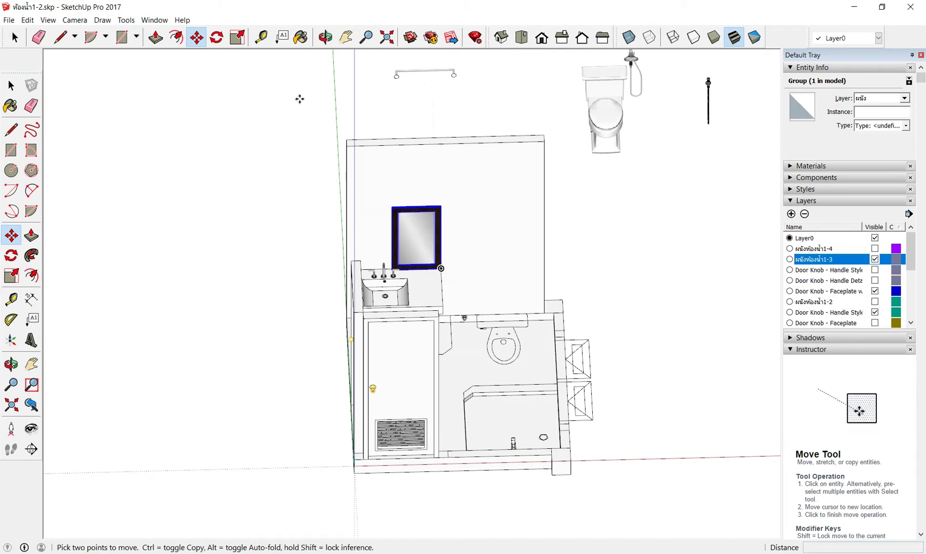
left_click(246, 145)
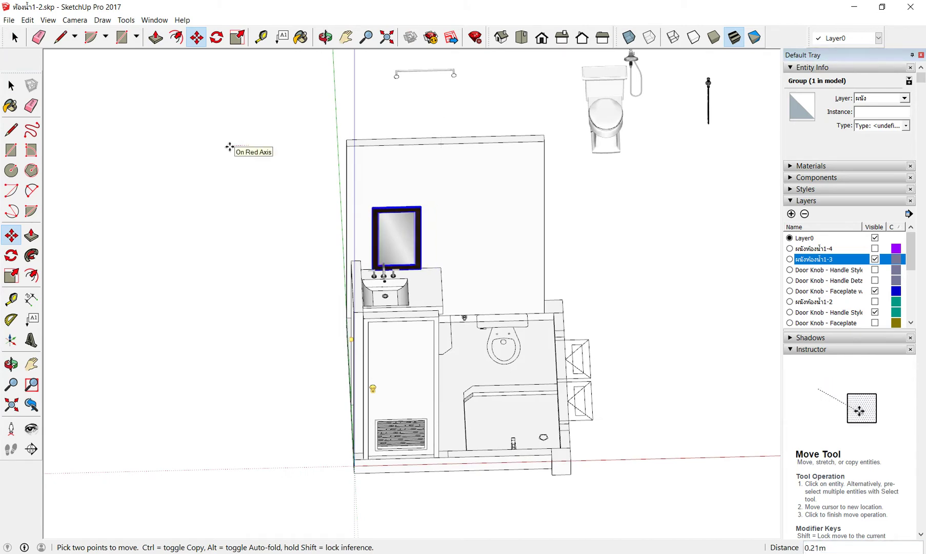
middle_click_drag(229, 147, 339, 242)
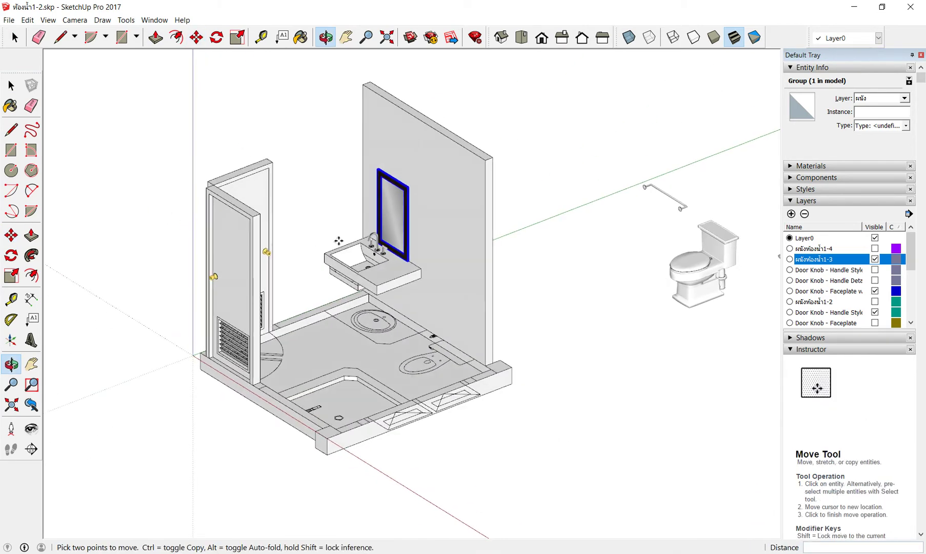
scroll(358, 246, "up", 4)
scroll(642, 310, "down", 2)
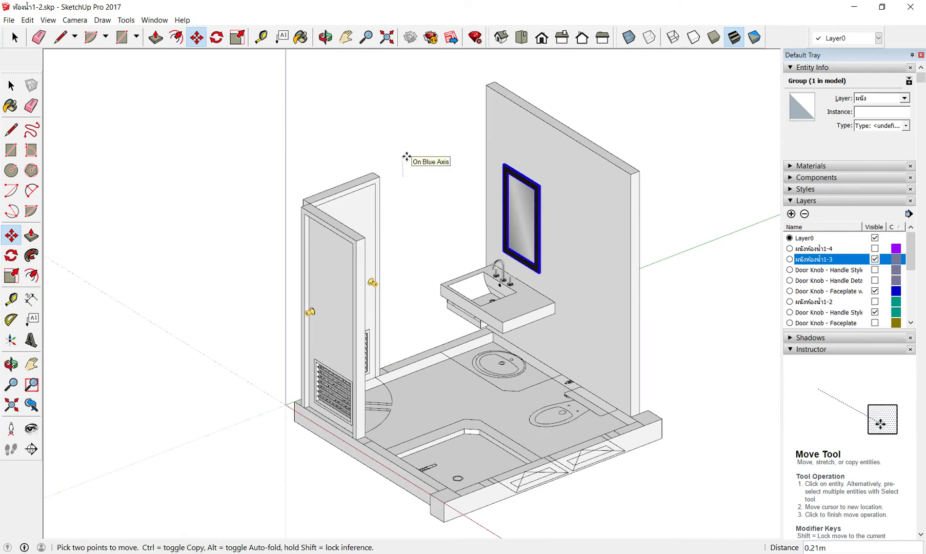
Orbit to a side elevation and back to check the mirror sits above the sink.
mouse_move(407, 156)
middle_mouse_down()
mouse_move(397, 204)
mouse_move(420, 270)
middle_mouse_up()
scroll(424, 271, "up", 1)
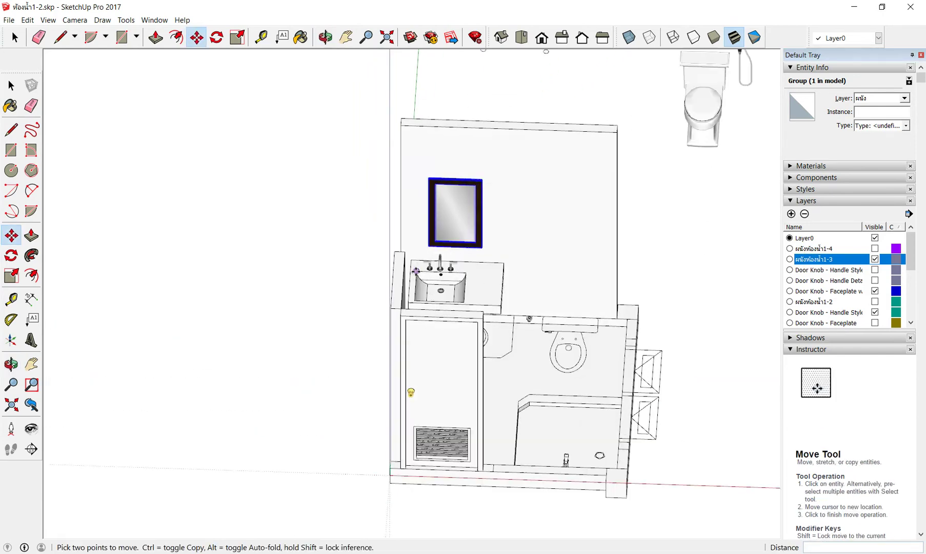
scroll(424, 271, "up", 3)
scroll(480, 279, "down", 4)
mouse_move(475, 270)
middle_mouse_down()
mouse_move(545, 285)
mouse_move(463, 198)
middle_mouse_up()
scroll(572, 324, "down", 2)
scroll(500, 257, "up", 1)
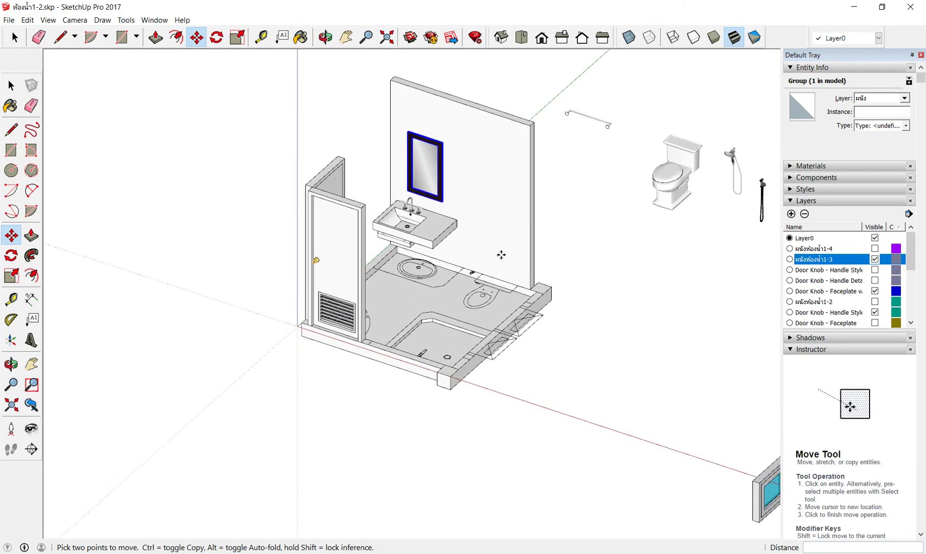
scroll(500, 256, "down", 2)
scroll(548, 155, "up", 3)
scroll(548, 155, "up", 2)
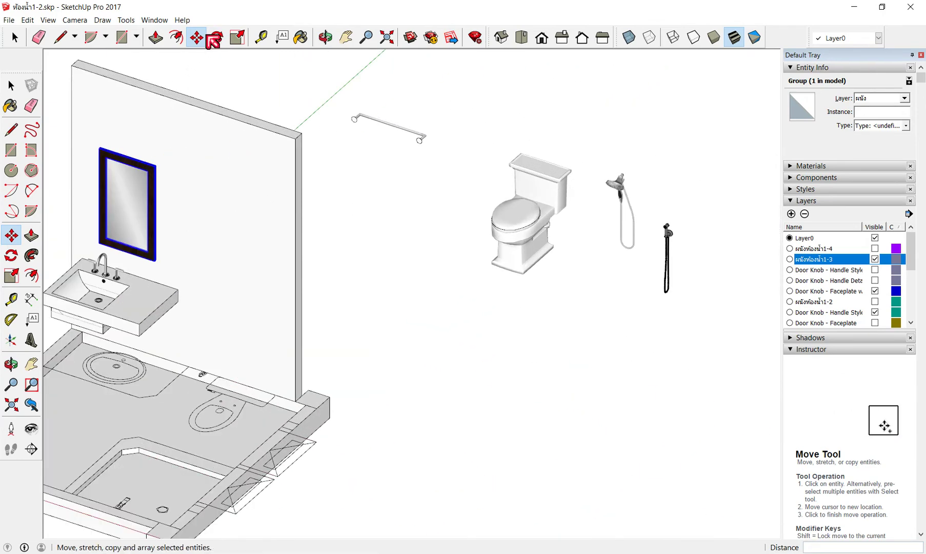
Select the toilet group by its bottom corner and move it onto the bathroom floor by the wall.
left_click(20, 38)
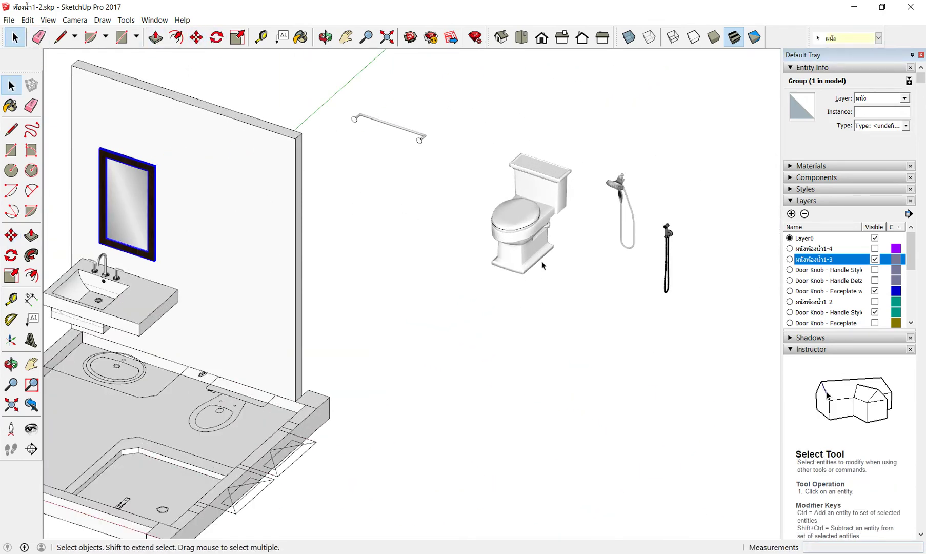
left_click(533, 250)
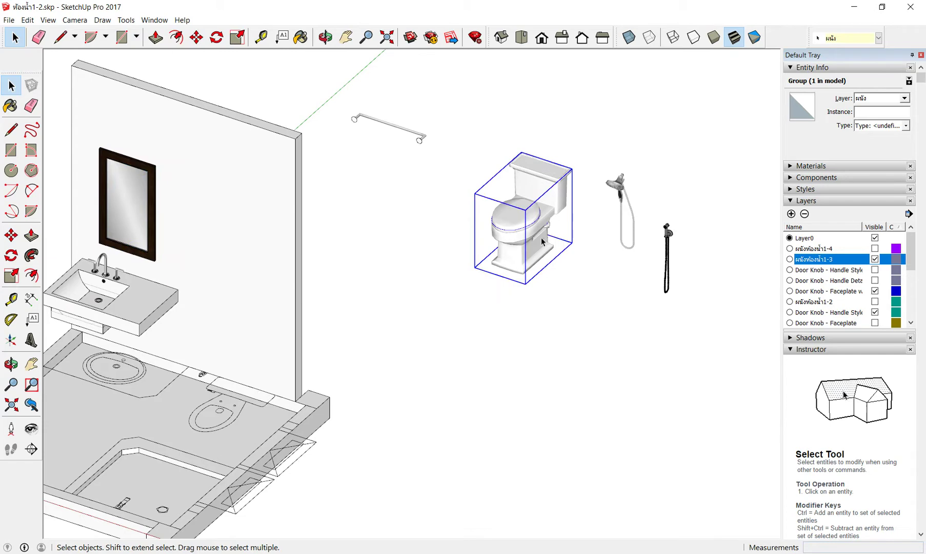
left_click(196, 38)
scroll(586, 247, "up", 1)
mouse_move(579, 215)
middle_mouse_down()
mouse_move(540, 256)
mouse_move(480, 293)
mouse_move(390, 298)
middle_mouse_up()
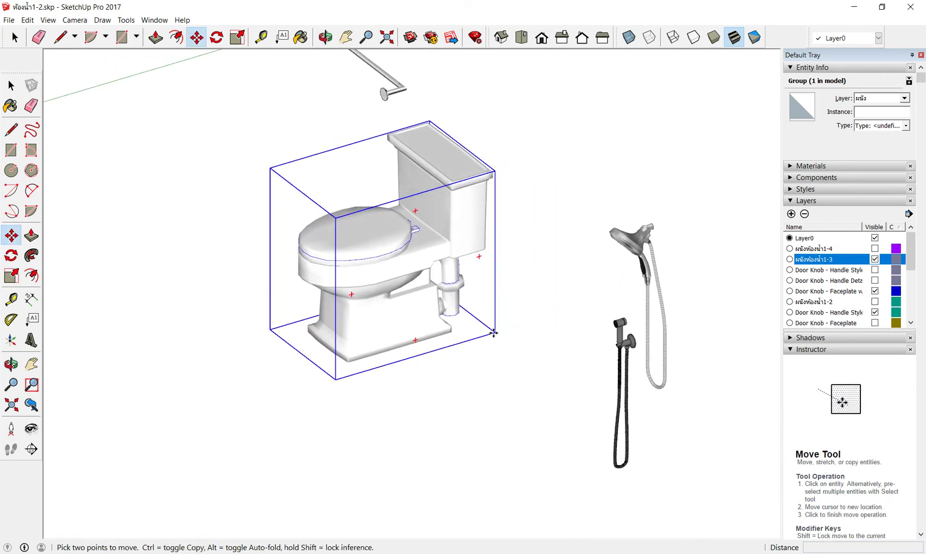
mouse_move(494, 333)
middle_mouse_down()
mouse_move(573, 317)
mouse_move(497, 313)
middle_mouse_up()
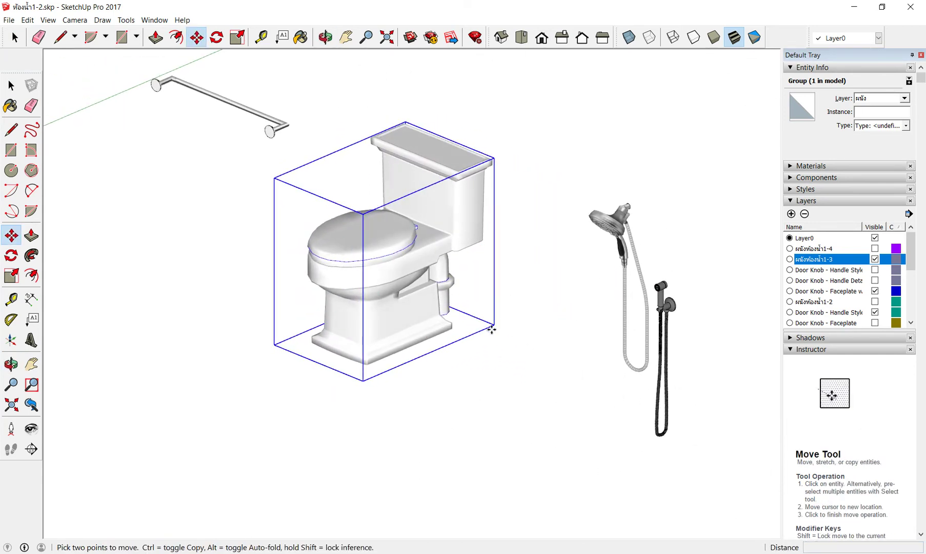
left_click(493, 325)
scroll(493, 324, "down", 1)
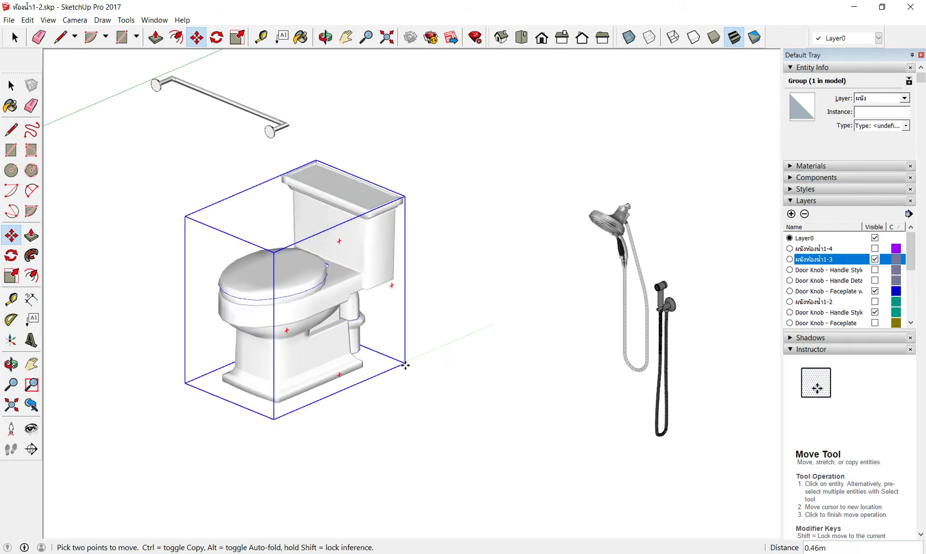
scroll(493, 324, "down", 2)
scroll(390, 360, "down", 2)
scroll(154, 390, "up", 1)
scroll(180, 392, "up", 1)
scroll(216, 394, "up", 2)
scroll(243, 394, "up", 1)
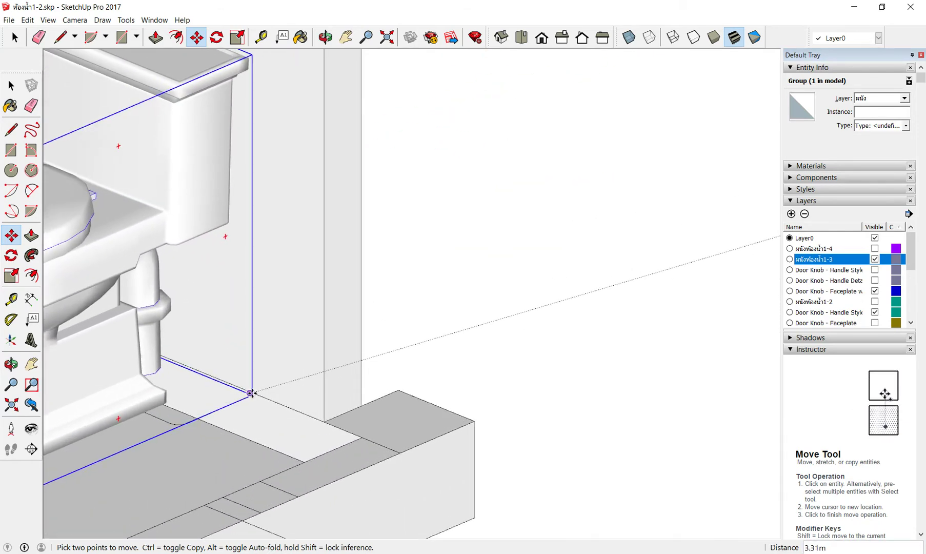
scroll(247, 393, "up", 2)
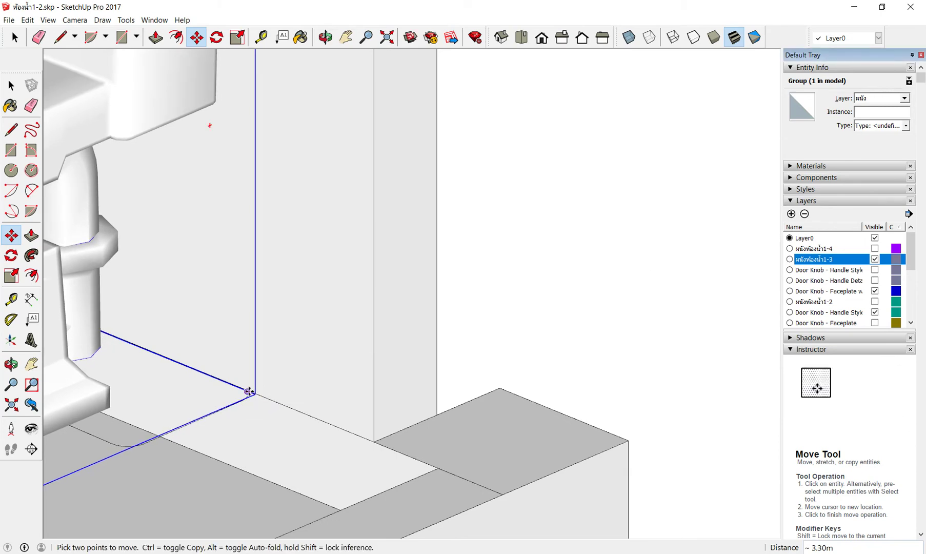
scroll(343, 337, "down", 2)
scroll(356, 343, "down", 2)
mouse_move(357, 344)
middle_mouse_down()
mouse_move(234, 390)
mouse_move(223, 366)
mouse_move(368, 406)
middle_mouse_up()
key("o")
key("m")
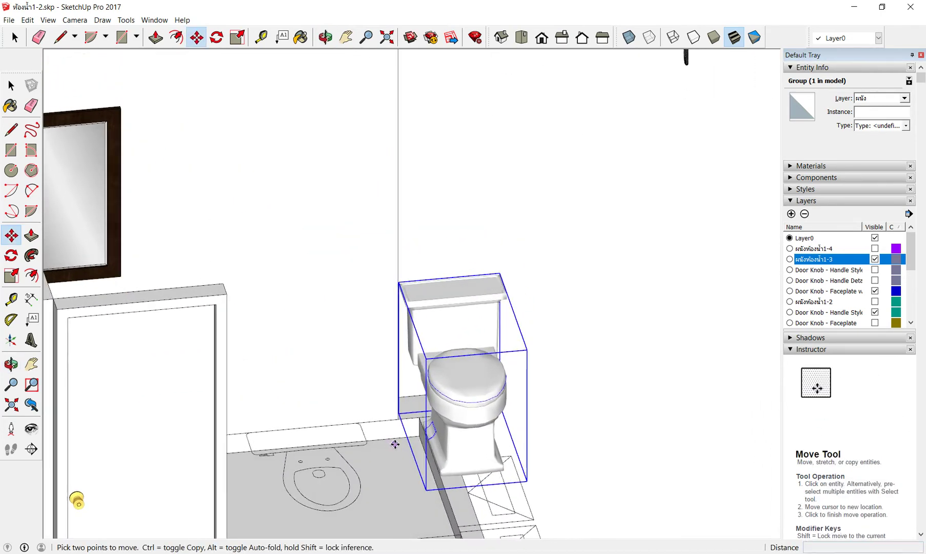
scroll(403, 426, "up", 3)
left_click_drag(352, 411, 200, 474)
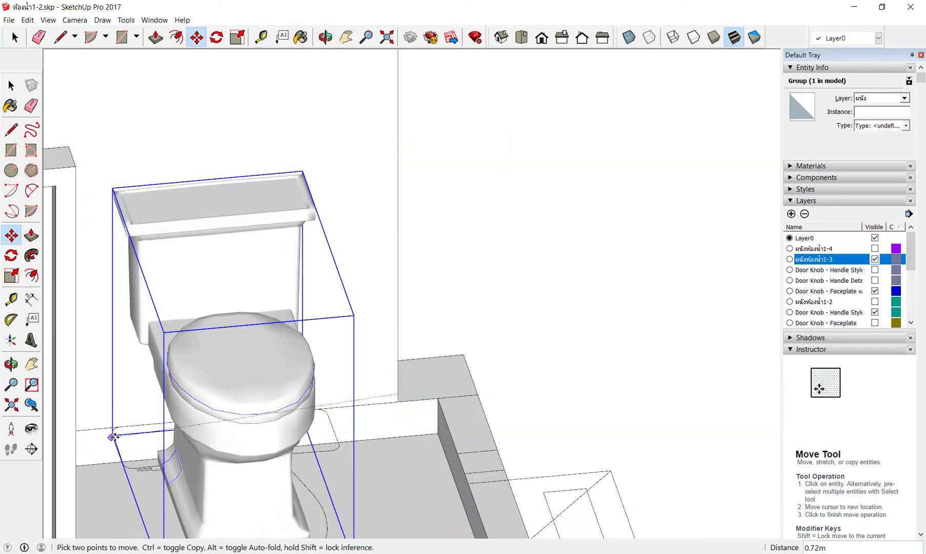
From a side view, snap the toilet's lower corner to the floor corner point.
middle_click_drag(201, 474, 87, 439)
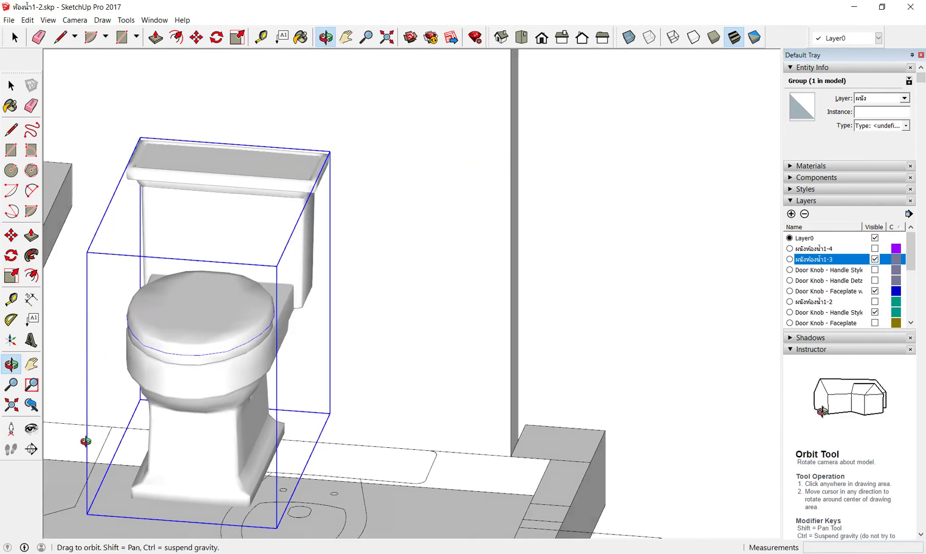
scroll(213, 440, "down", 5)
key("o")
scroll(373, 393, "down", 5)
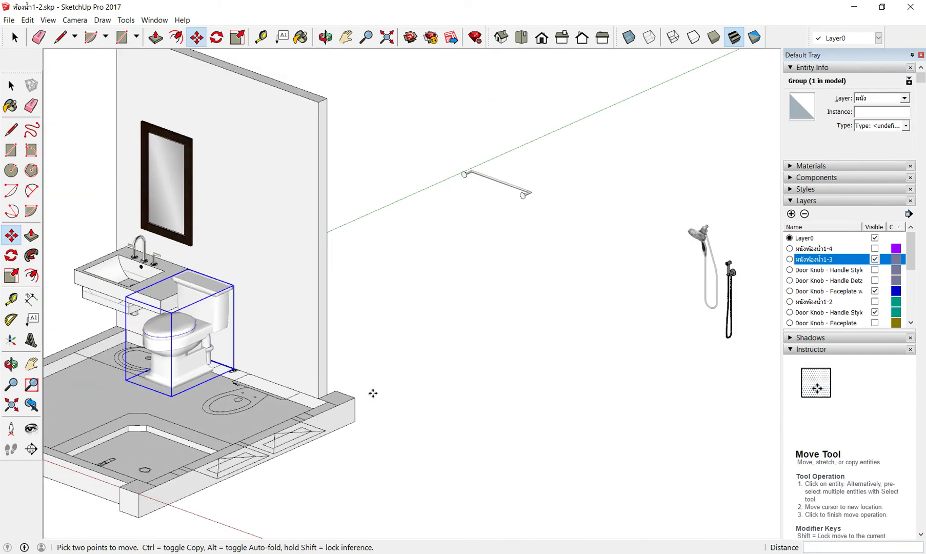
middle_click_drag(372, 393, 184, 355)
key("m")
scroll(206, 338, "up", 2)
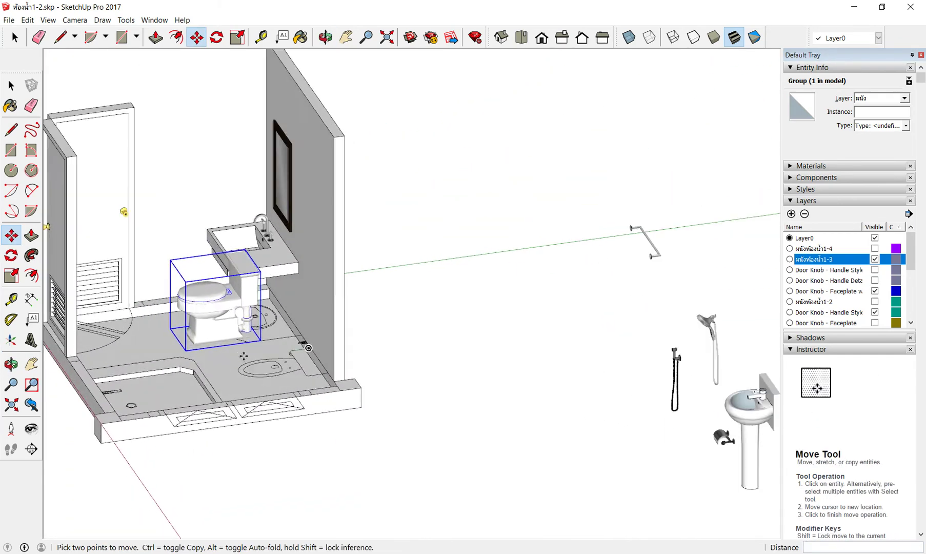
scroll(243, 337, "up", 3)
scroll(236, 347, "up", 3)
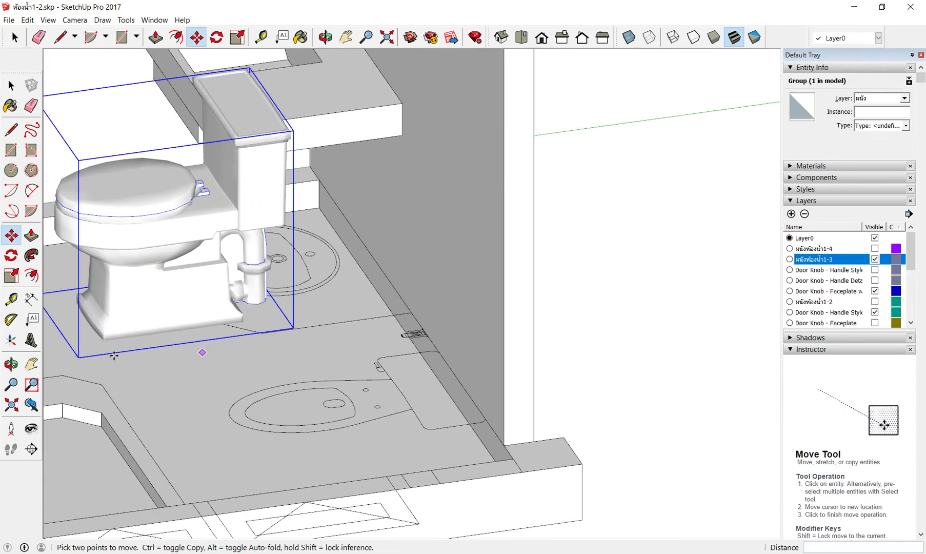
left_click(79, 357)
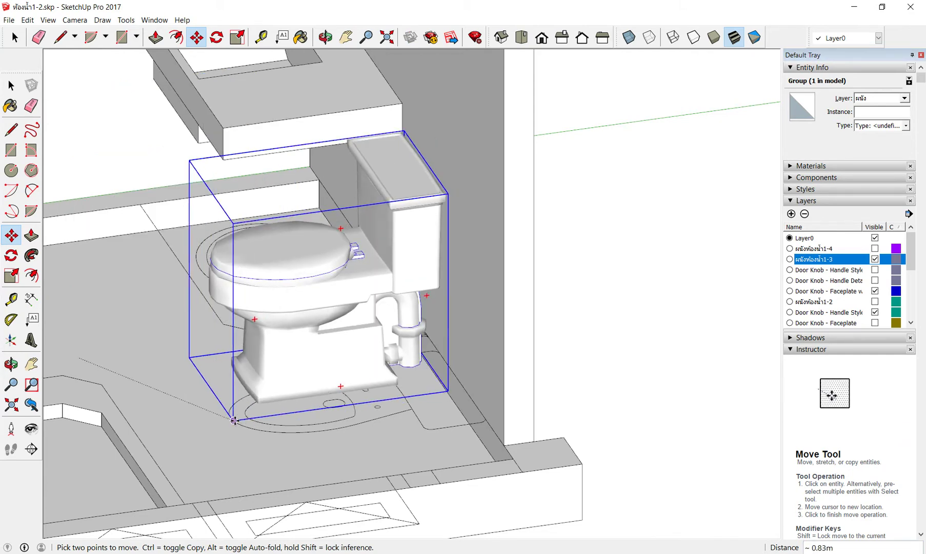
left_click(234, 421)
Adjust the toilet from its base midpoint against the back wall, then deselect it.
middle_click_drag(387, 442, 263, 449)
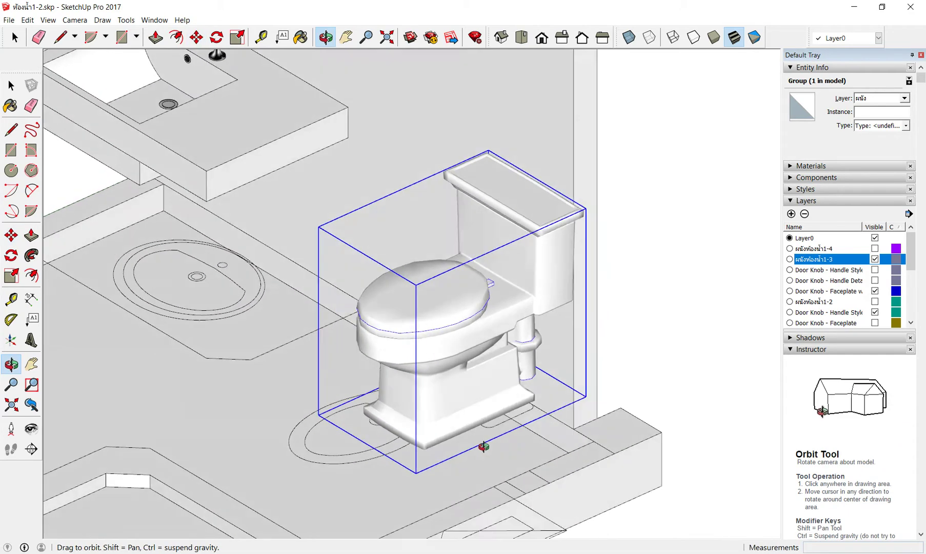
scroll(264, 449, "up", 2)
scroll(291, 444, "up", 1)
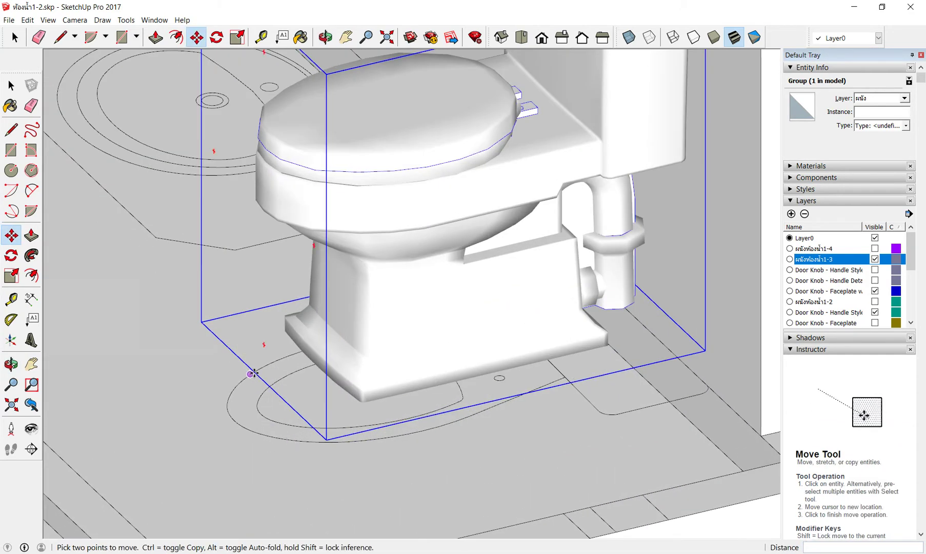
middle_click_drag(263, 384, 453, 421)
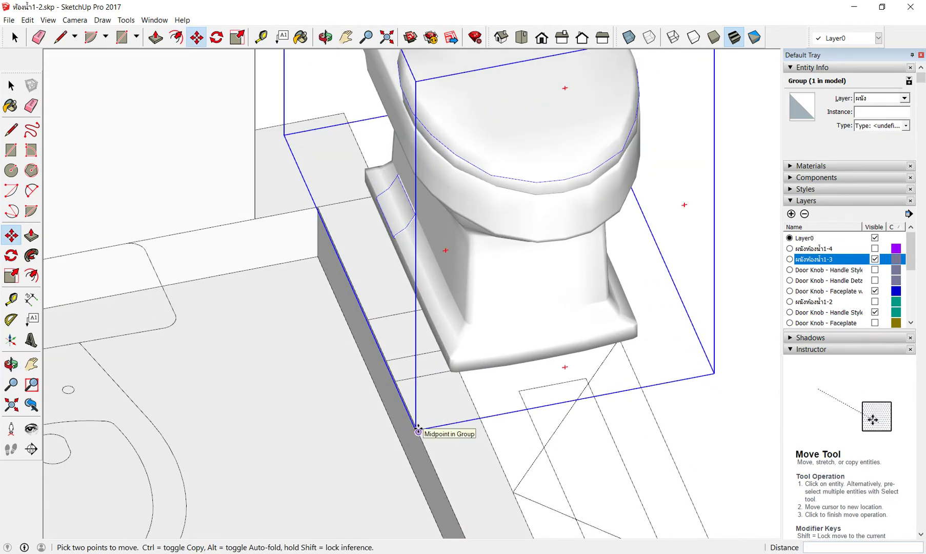
left_click(418, 430)
scroll(360, 379, "down", 3)
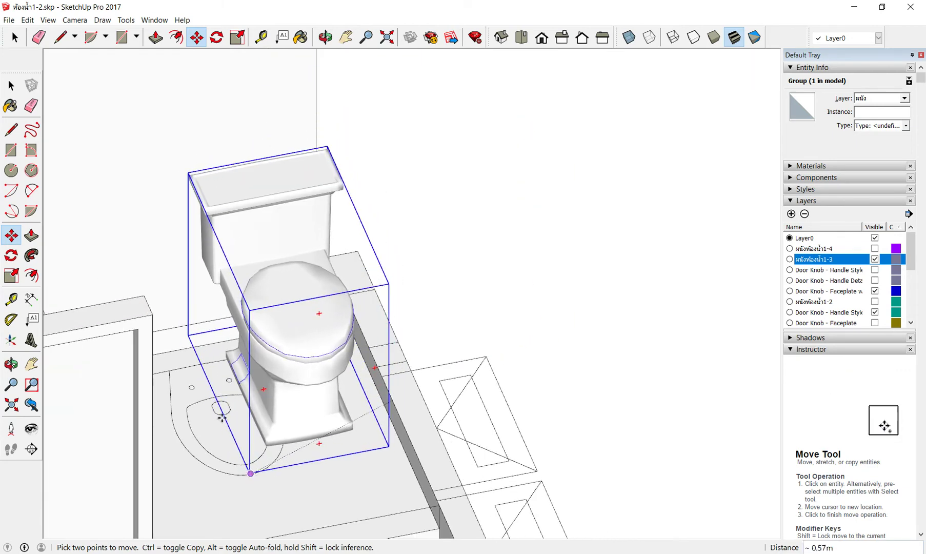
scroll(222, 413, "up", 2)
scroll(221, 408, "up", 2)
scroll(215, 385, "up", 1)
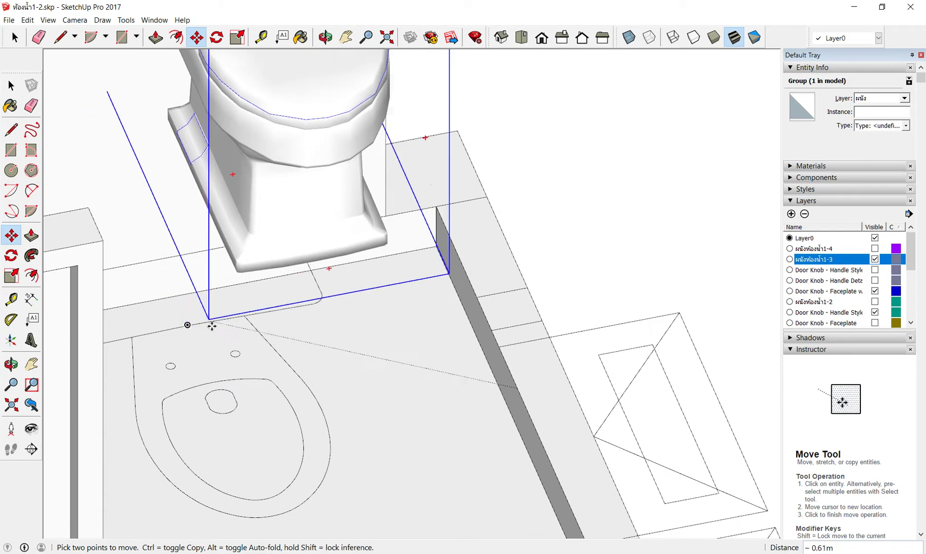
mouse_move(244, 315)
middle_mouse_down()
mouse_move(314, 354)
mouse_move(440, 349)
mouse_move(321, 172)
mouse_move(317, 325)
mouse_move(345, 345)
mouse_move(217, 393)
mouse_move(292, 384)
middle_mouse_up()
scroll(293, 384, "down", 1)
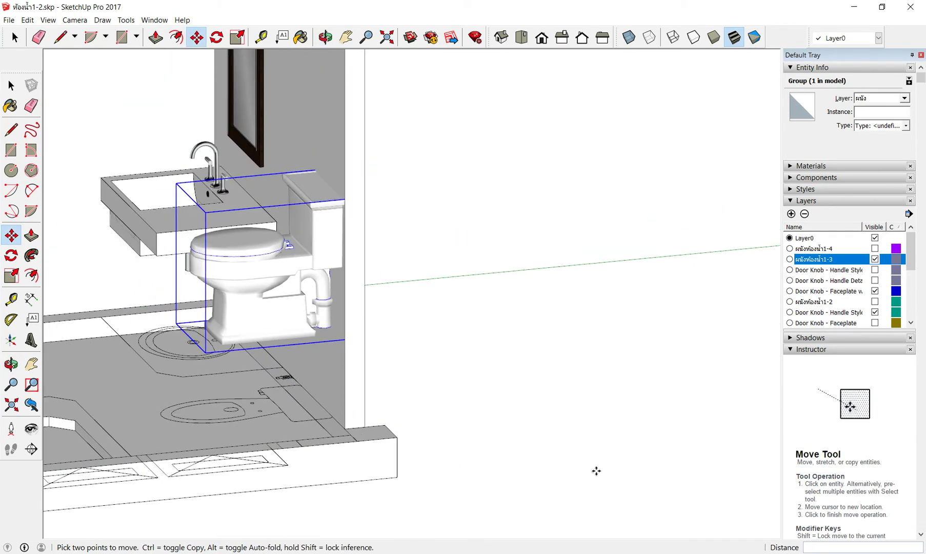
mouse_move(403, 475)
middle_mouse_down()
mouse_move(345, 420)
mouse_move(305, 401)
mouse_move(496, 303)
middle_mouse_up()
scroll(306, 401, "up", 2)
scroll(220, 461, "up", 1)
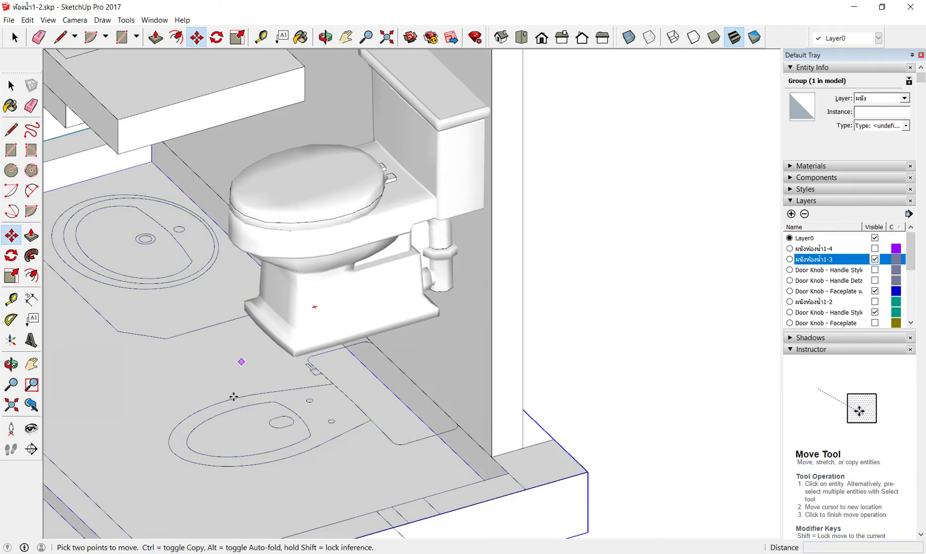
scroll(300, 398, "down", 1)
scroll(304, 404, "up", 2)
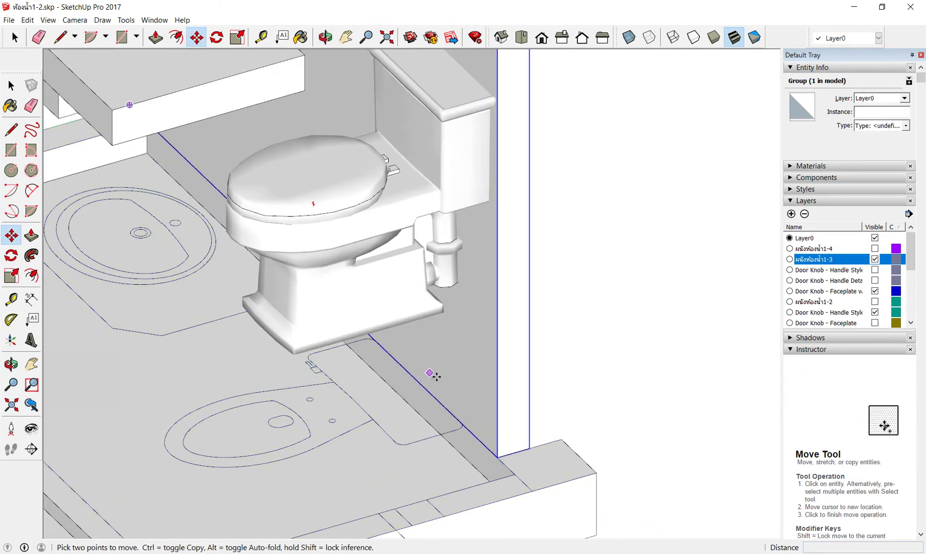
mouse_move(457, 447)
middle_mouse_down()
mouse_move(408, 425)
mouse_move(422, 425)
middle_mouse_up()
scroll(423, 427, "up", 2)
scroll(415, 432, "down", 3)
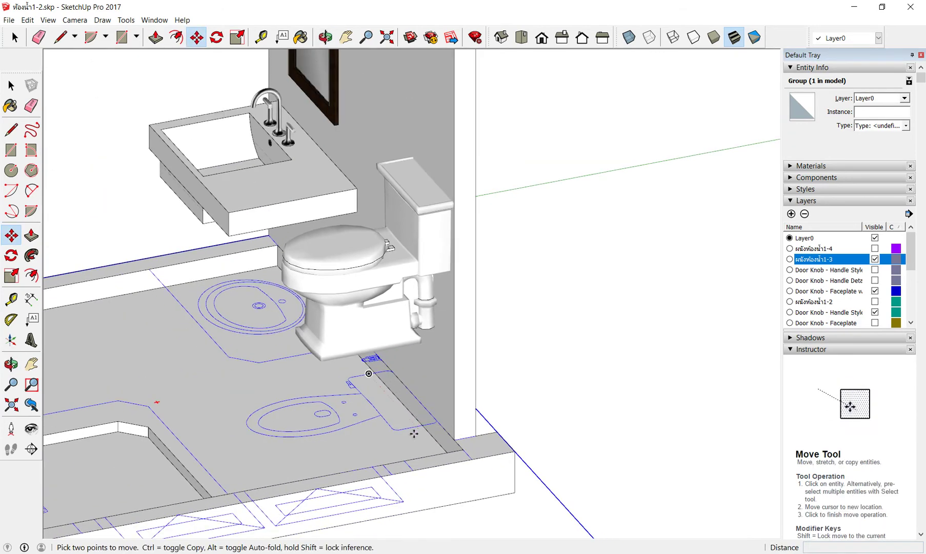
scroll(400, 430, "up", 2)
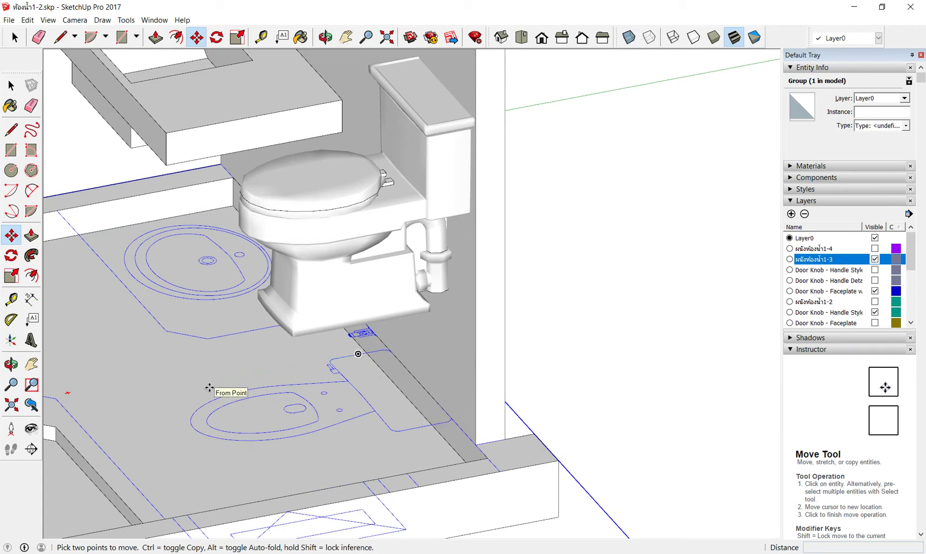
key("Escape")
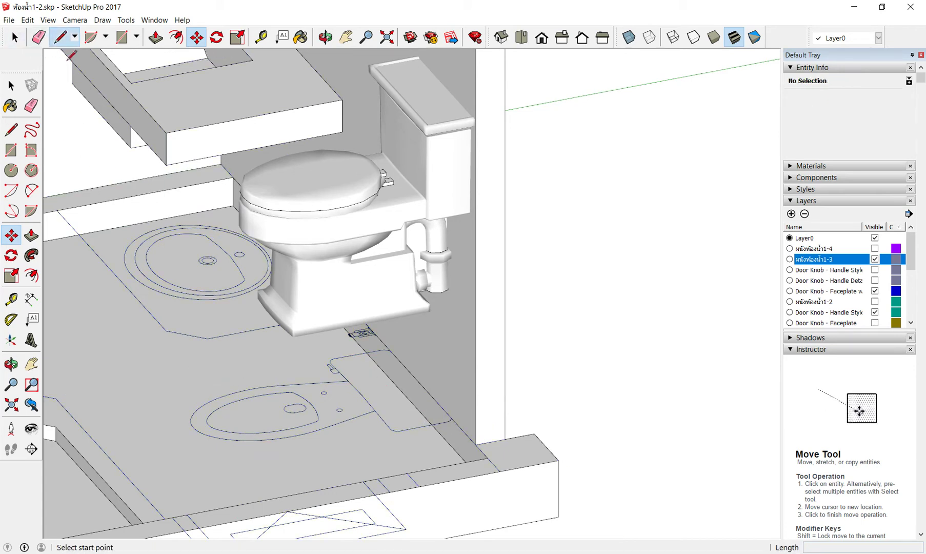
Begin a line at the wall edge above the toilet outline, then cancel it.
left_click(61, 44)
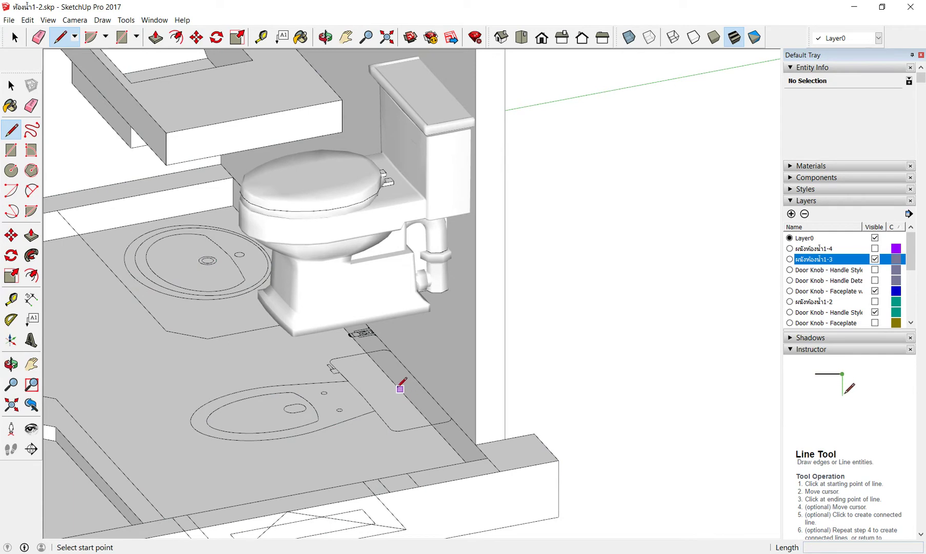
middle_click_drag(395, 380, 515, 400)
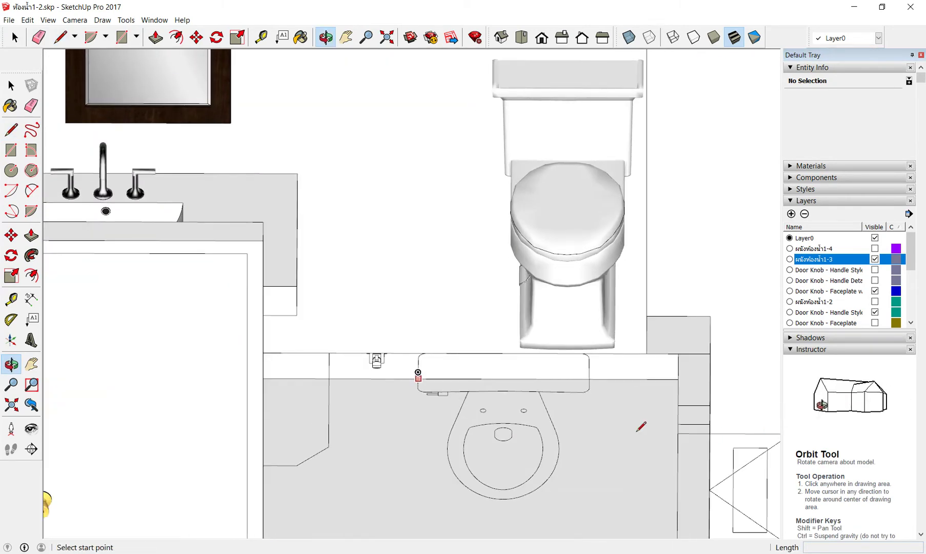
left_click(505, 353)
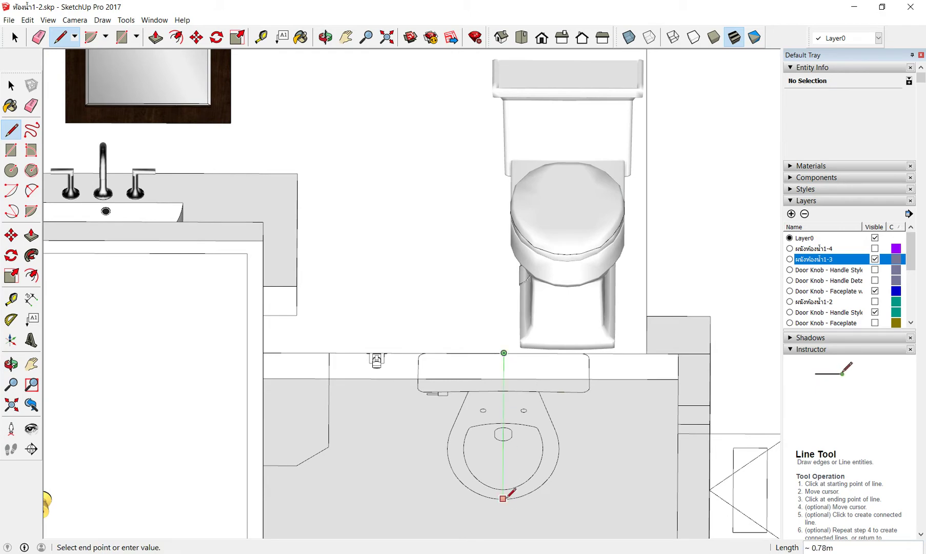
mouse_move(503, 498)
middle_mouse_down()
mouse_move(536, 460)
mouse_move(379, 439)
mouse_move(467, 356)
middle_mouse_up()
scroll(467, 356, "up", 2)
key("Escape")
scroll(764, 403, "down", 2)
middle_click_drag(505, 445, 120, 102)
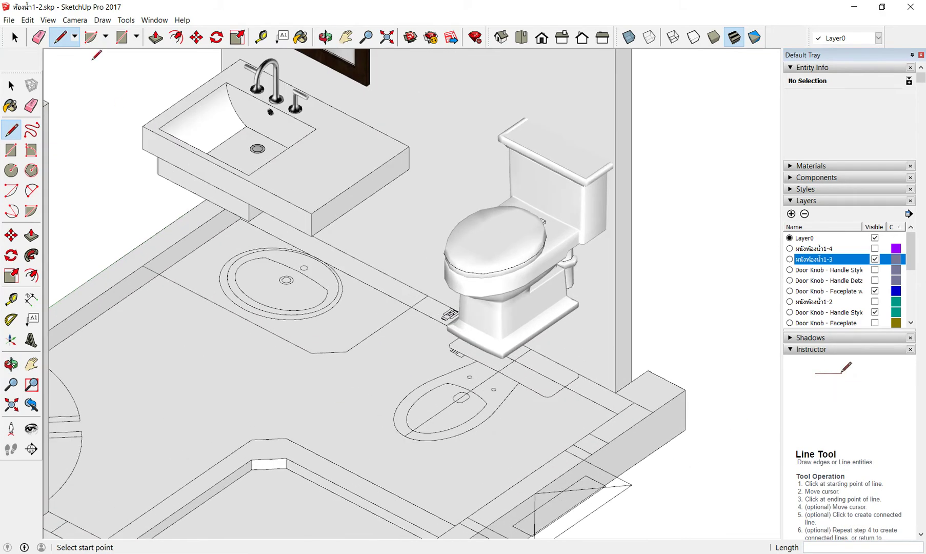
In Top view, move the toilet group 0.13 m closer to the back wall.
key("space")
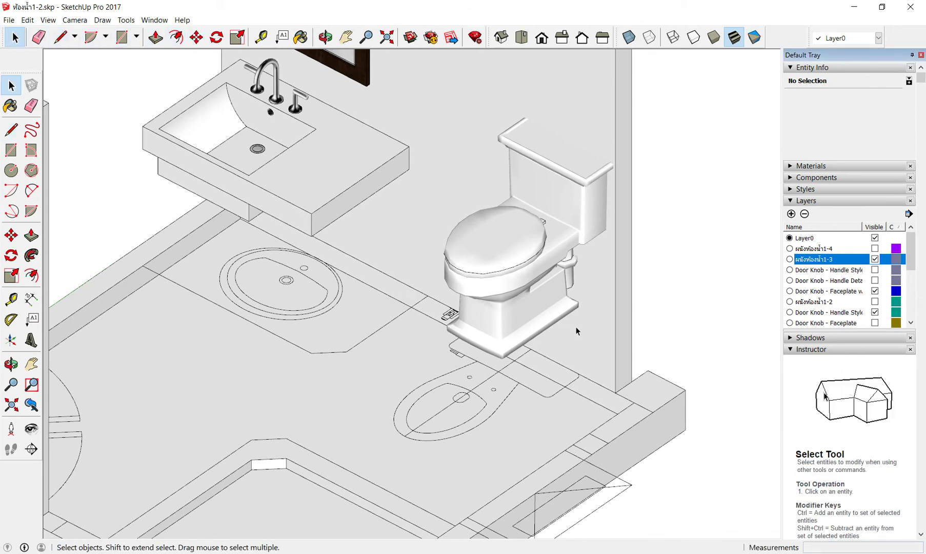
left_click(490, 338)
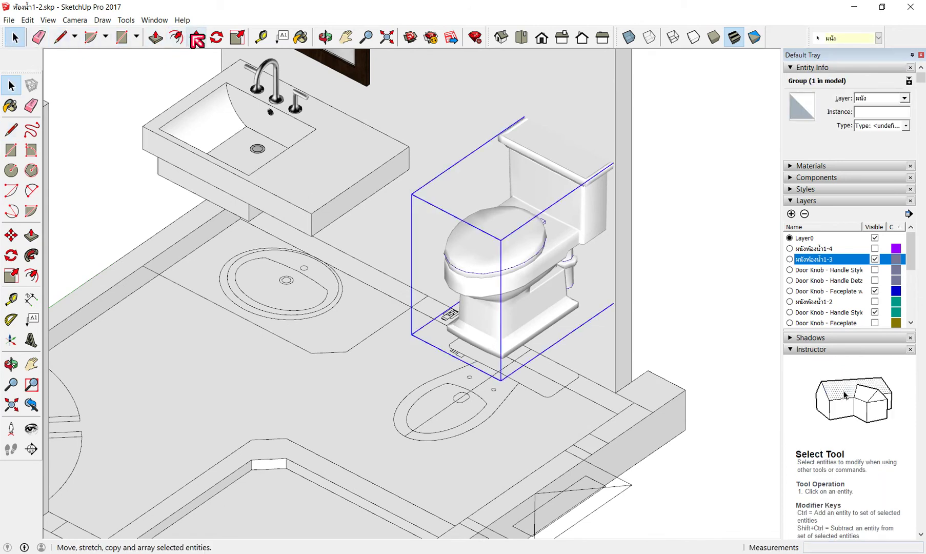
left_click(195, 38)
scroll(468, 345, "up", 2)
mouse_move(471, 335)
middle_mouse_down()
mouse_move(558, 368)
mouse_move(686, 341)
middle_mouse_up()
scroll(541, 353, "up", 1)
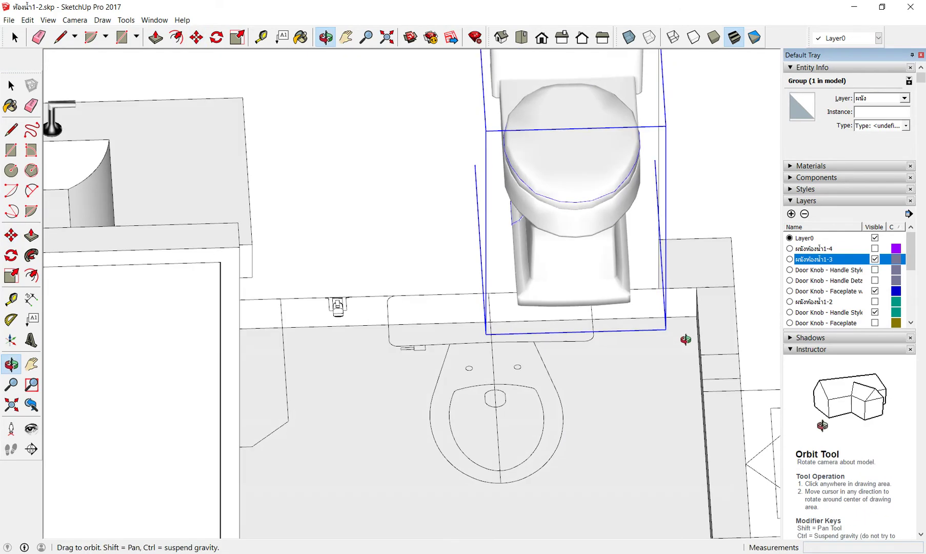
left_click(577, 304)
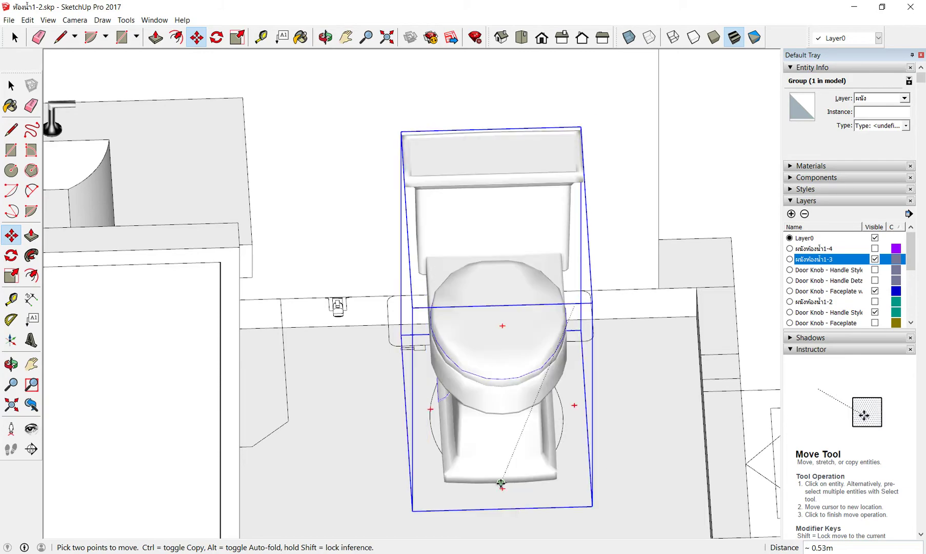
mouse_move(620, 461)
middle_mouse_down()
mouse_move(440, 435)
mouse_move(461, 422)
middle_mouse_up()
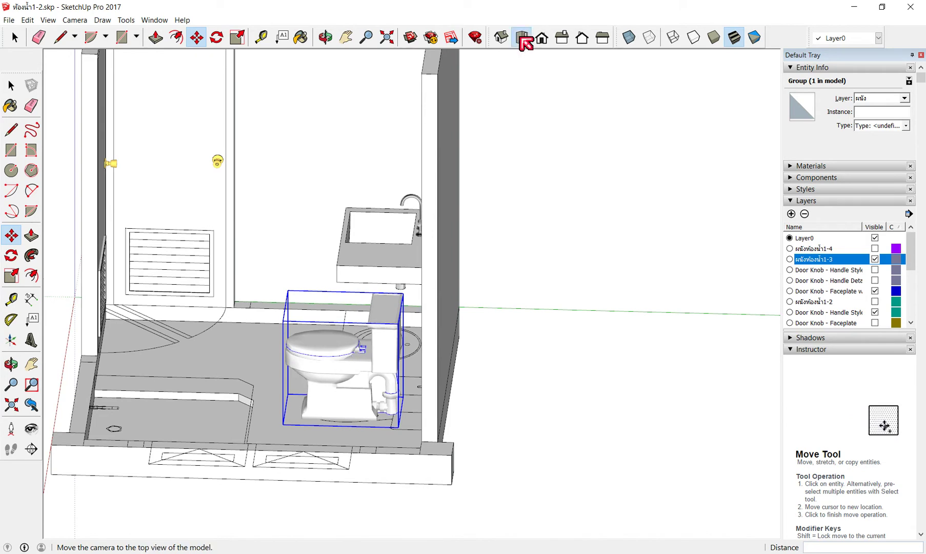
left_click(521, 39)
scroll(571, 192, "up", 1)
scroll(591, 107, "up", 2)
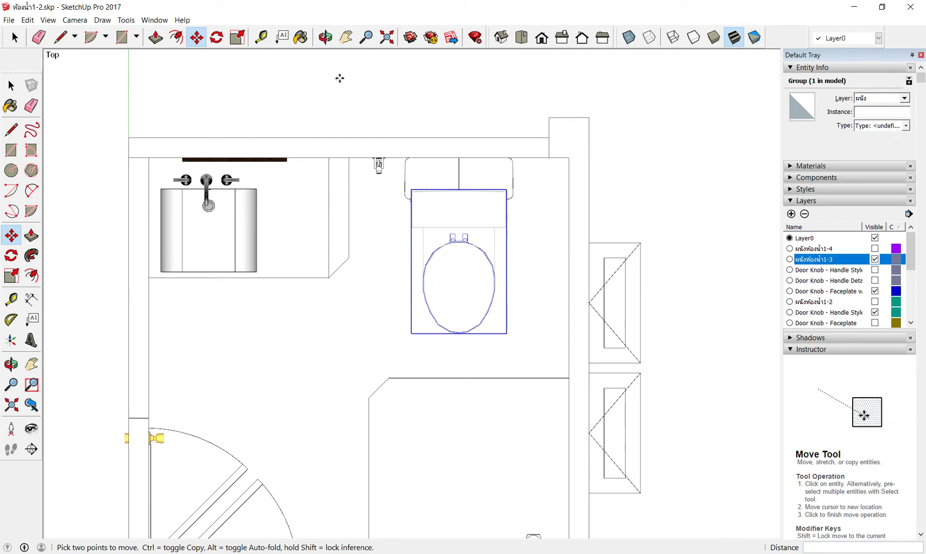
left_click(666, 198)
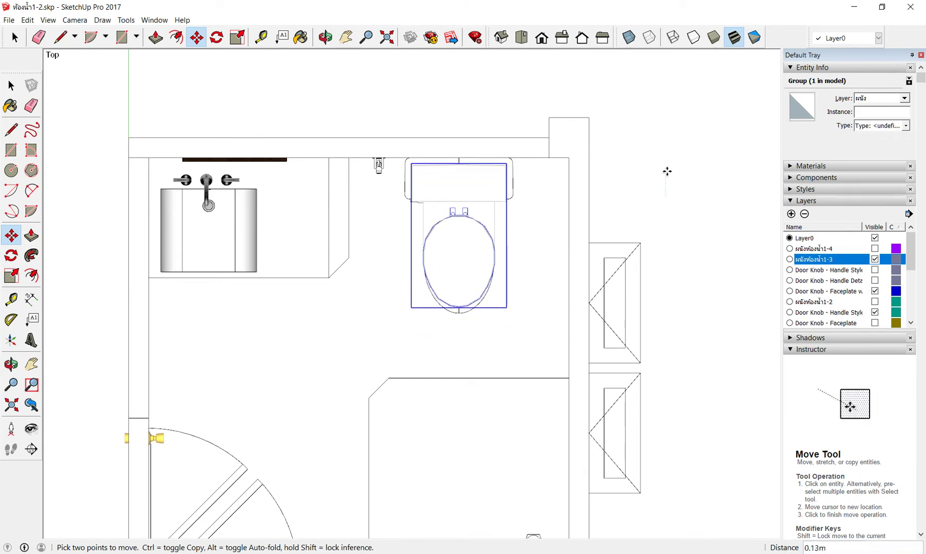
Orbit back into 3D and clear the toilet selection.
middle_click_drag(663, 169, 495, 318)
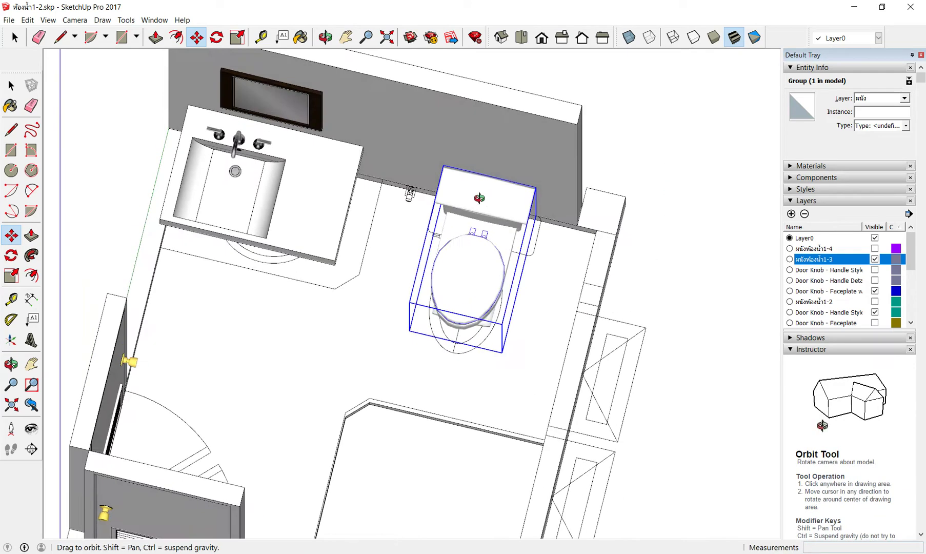
scroll(495, 319, "down", 2)
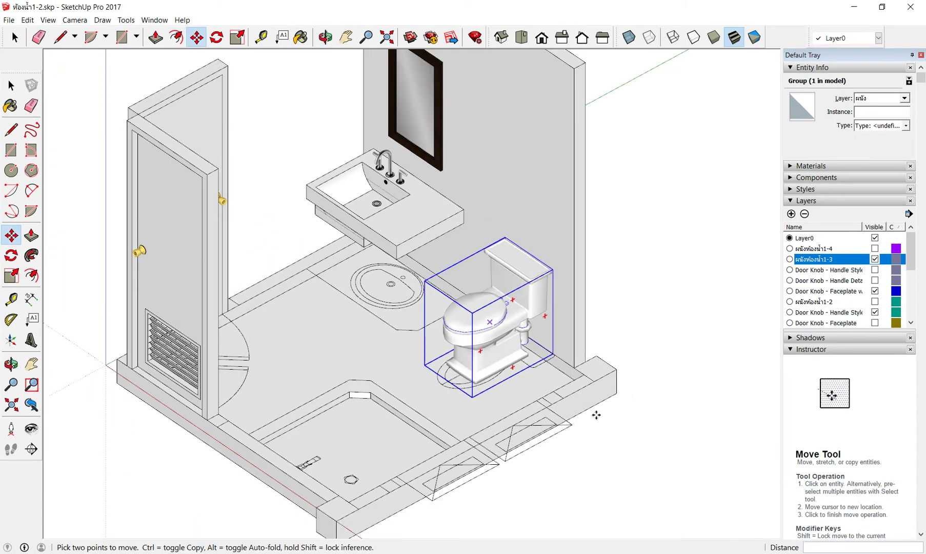
key("Escape")
scroll(657, 341, "up", 2)
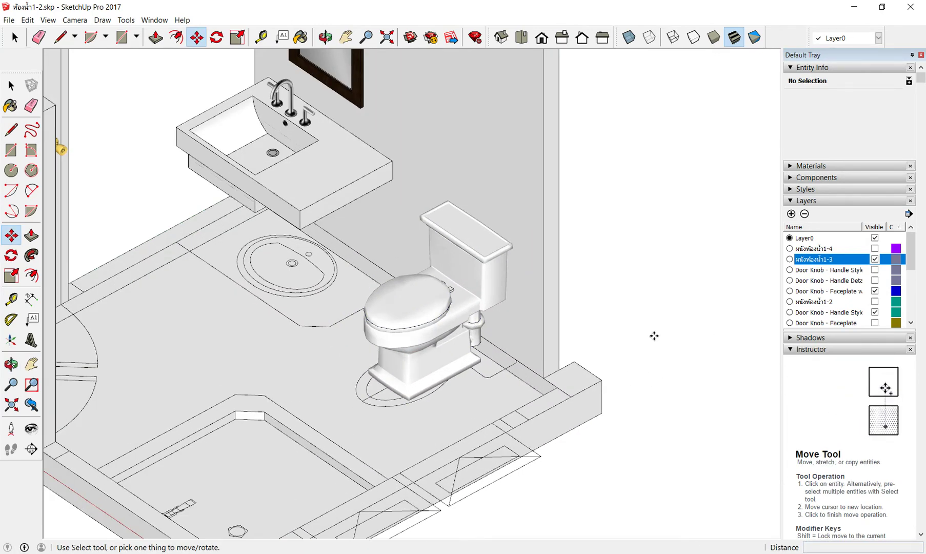
scroll(462, 267, "down", 3)
Inspect the sink, mirror, door and toilet from new angles, cancelling a stray move.
mouse_move(414, 241)
middle_mouse_down()
mouse_move(445, 273)
mouse_move(380, 275)
mouse_move(738, 277)
middle_mouse_up()
scroll(424, 279, "up", 2)
scroll(449, 323, "up", 3)
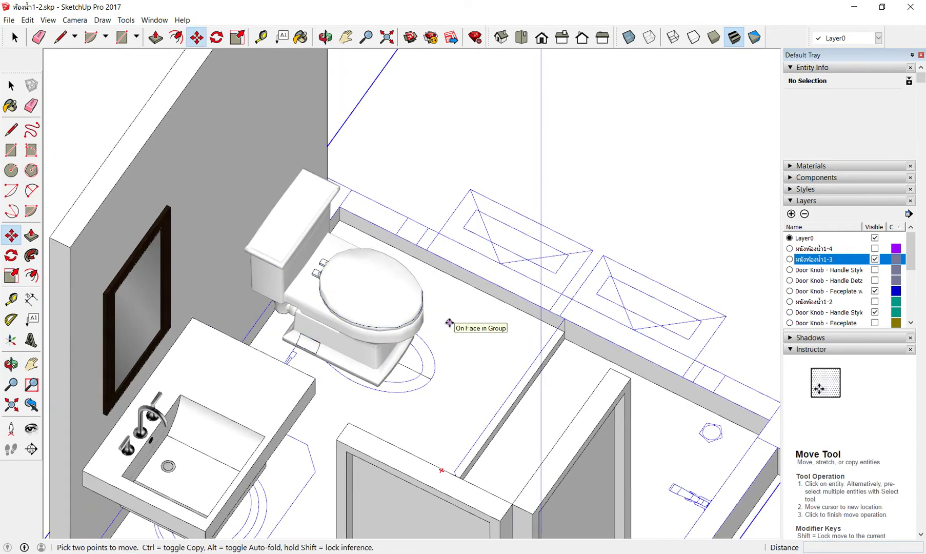
scroll(449, 323, "down", 3)
mouse_move(449, 322)
middle_mouse_down()
mouse_move(441, 377)
mouse_move(347, 308)
middle_mouse_up()
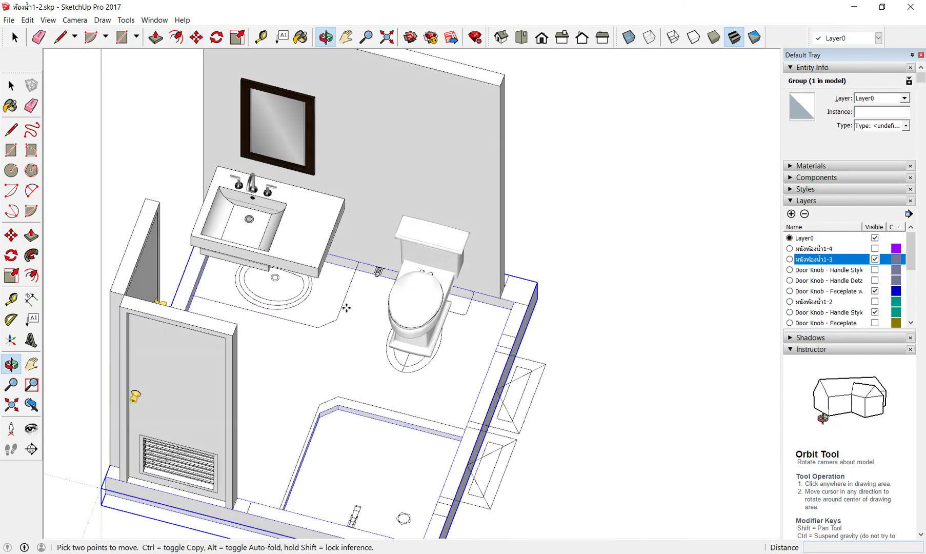
scroll(346, 308, "up", 2)
scroll(404, 289, "down", 2)
scroll(404, 290, "up", 2)
left_click(462, 326)
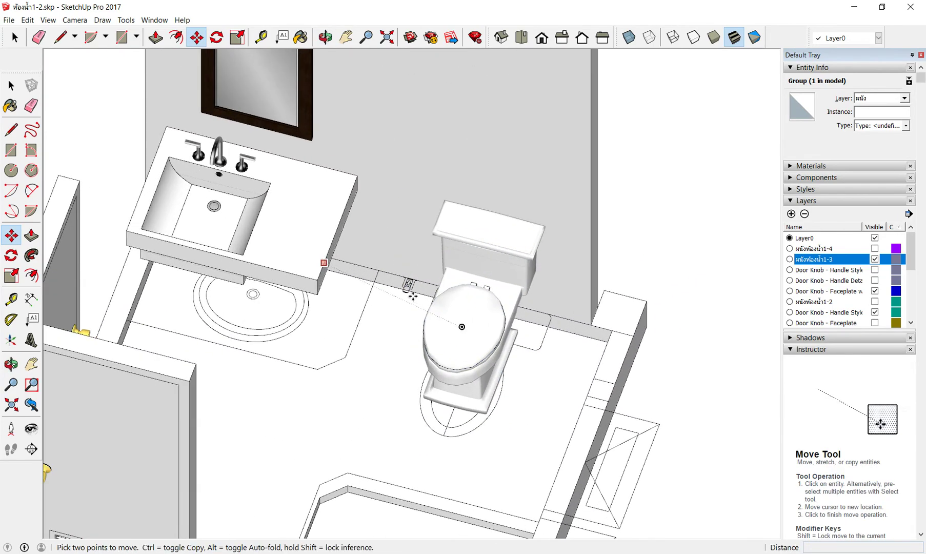
scroll(413, 296, "up", 2)
mouse_move(424, 296)
middle_mouse_down()
mouse_move(509, 257)
mouse_move(554, 201)
mouse_move(489, 241)
middle_mouse_up()
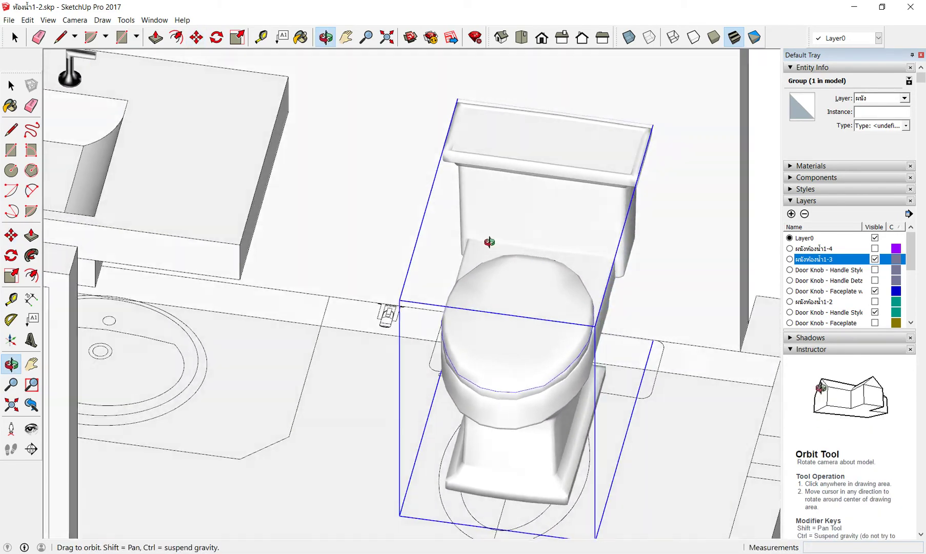
scroll(489, 241, "up", 1)
key("Escape")
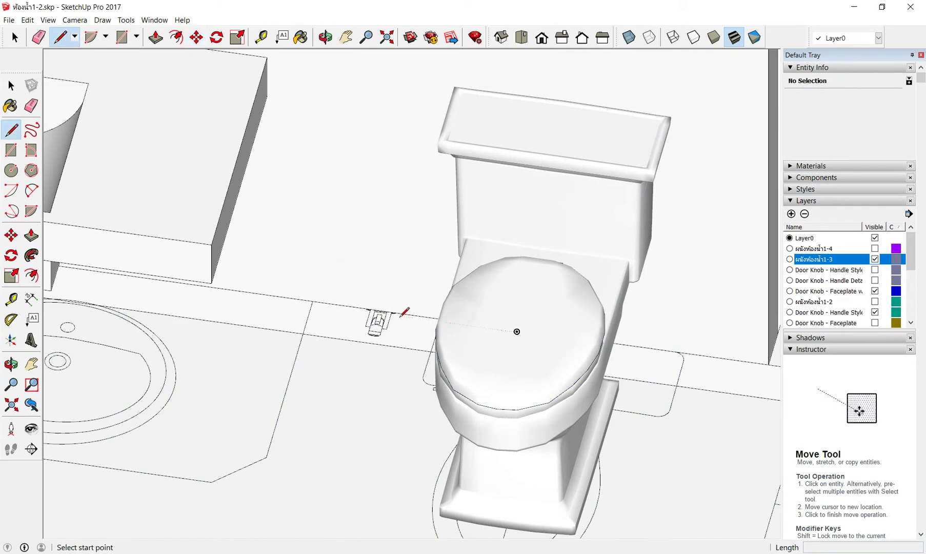
left_click(381, 311)
type(".5")
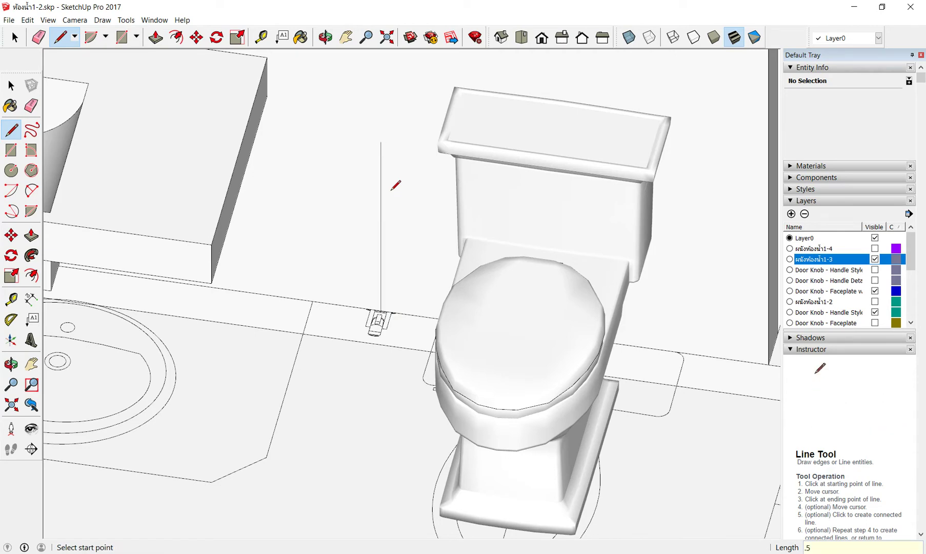
scroll(396, 184, "down", 3)
scroll(376, 207, "down", 2)
mouse_move(368, 376)
middle_mouse_down()
mouse_move(248, 391)
mouse_move(293, 284)
middle_mouse_up()
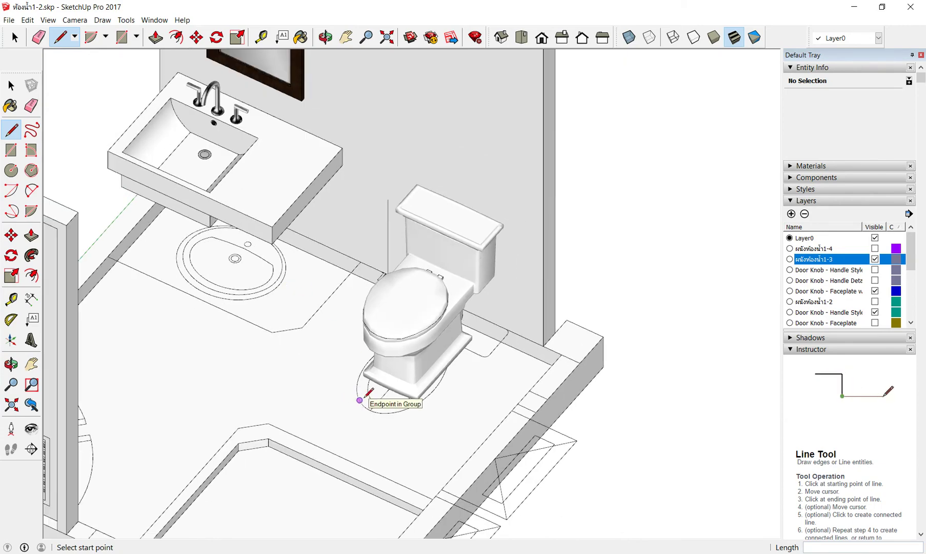
scroll(360, 401, "down", 3)
scroll(382, 177, "down", 2)
middle_click_drag(763, 129, 741, 152)
scroll(251, 395, "up", 5)
mouse_move(251, 395)
middle_mouse_down()
mouse_move(496, 347)
mouse_move(485, 357)
middle_mouse_up()
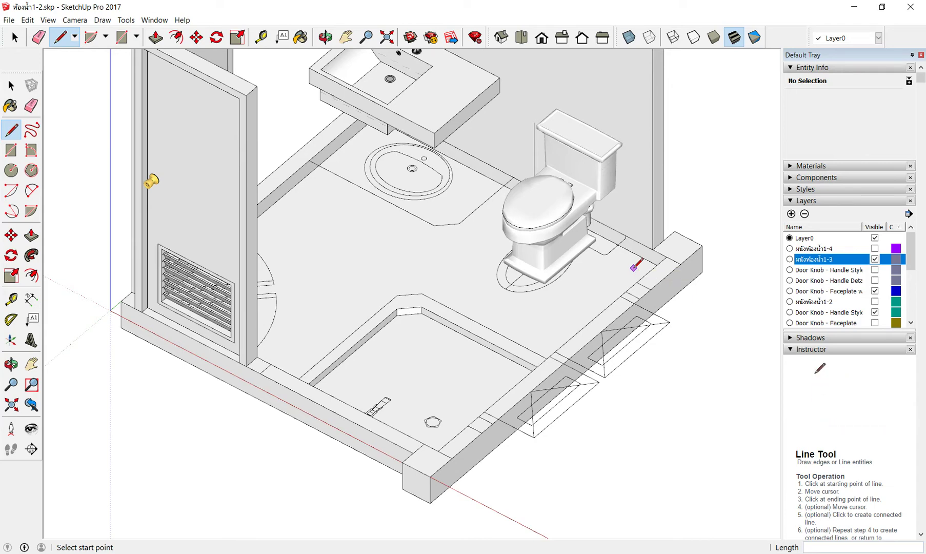
middle_click_drag(479, 316, 588, 240)
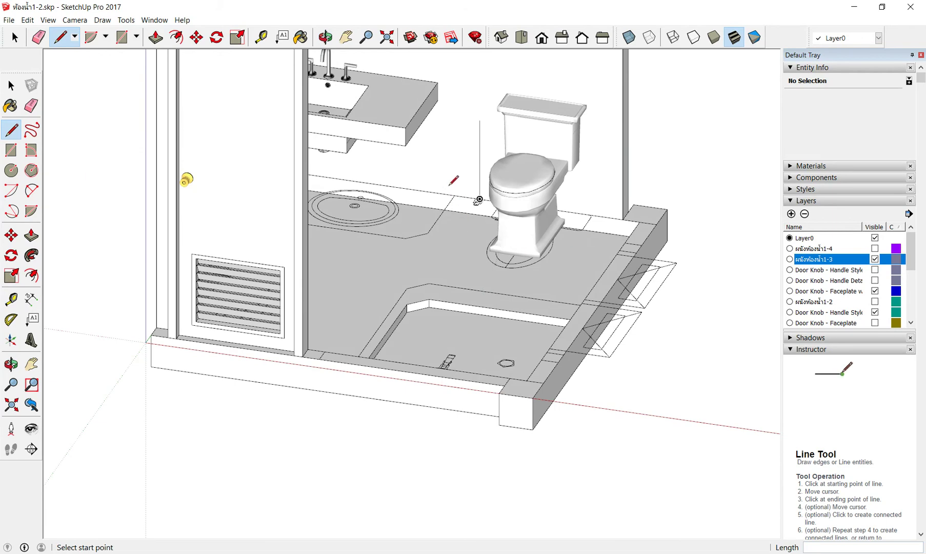
scroll(479, 199, "down", 1)
scroll(452, 257, "down", 3)
scroll(440, 299, "down", 2)
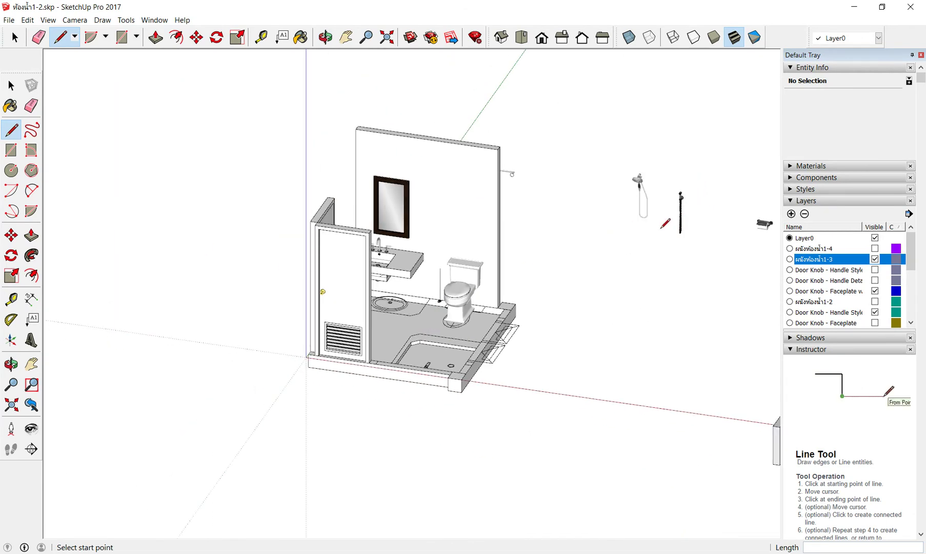
middle_click_drag(452, 212, 453, 243)
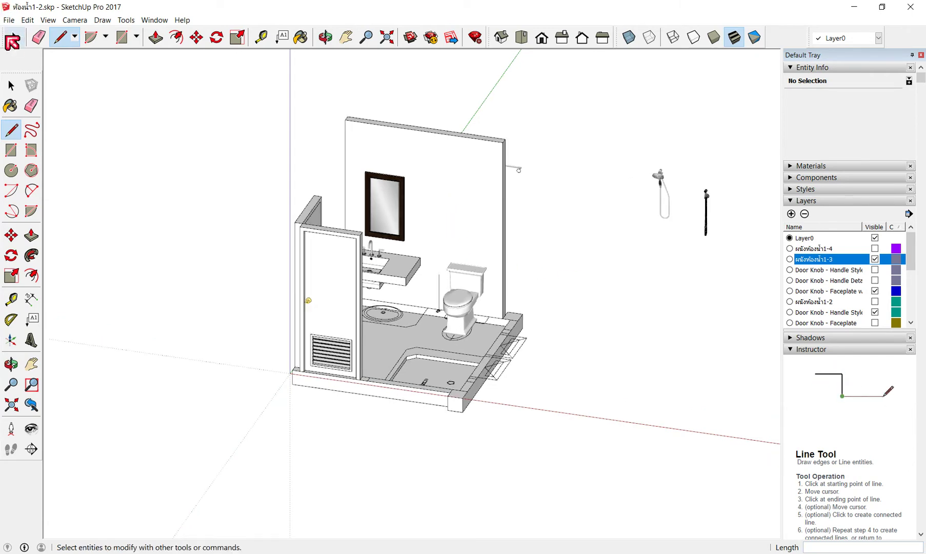
Select the bidet spray hose fixture standing beside the model.
left_click(12, 41)
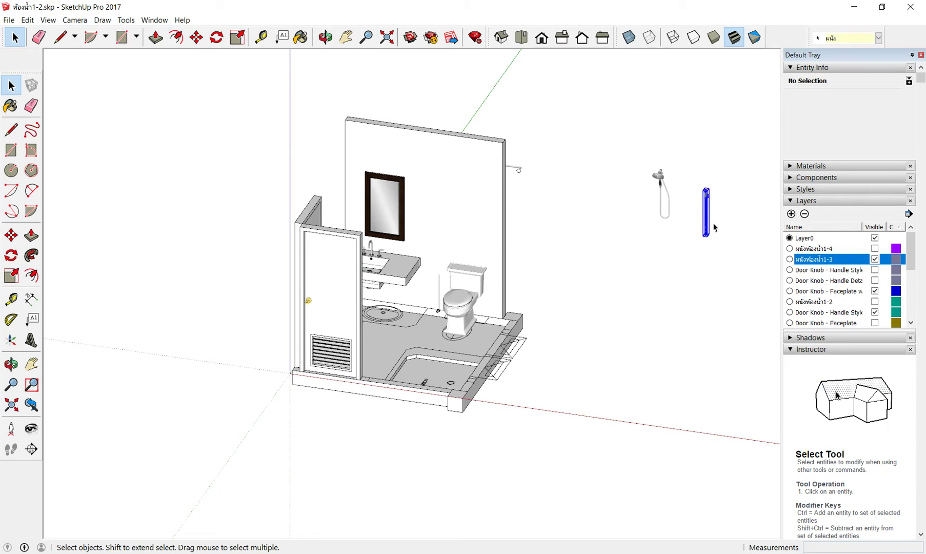
left_click(715, 227)
scroll(713, 205, "up", 4)
scroll(718, 226, "up", 3)
mouse_move(723, 244)
middle_mouse_down()
mouse_move(651, 268)
mouse_move(472, 295)
mouse_move(198, 288)
mouse_move(120, 239)
middle_mouse_up()
scroll(190, 269, "up", 3)
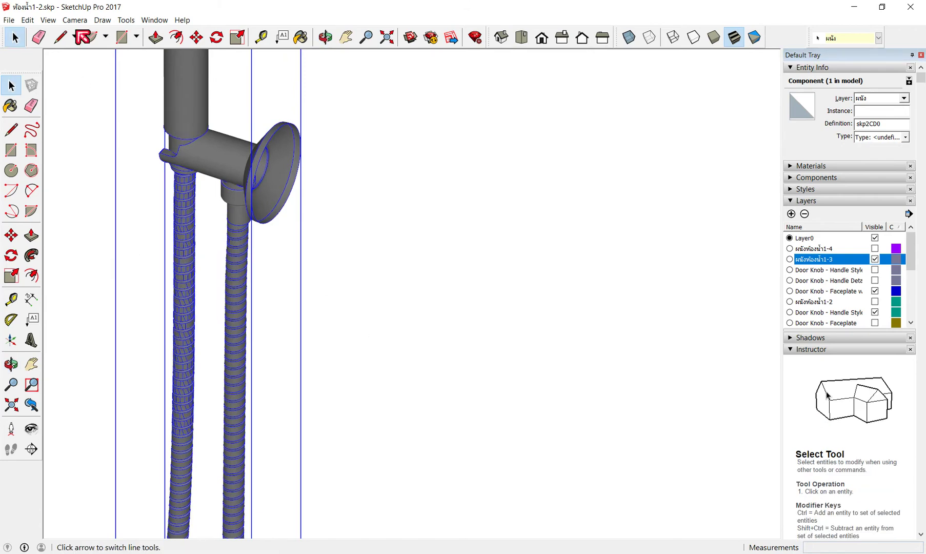
Pick up the hose fixture with Move, viewing the toilet from the front and above.
left_click(202, 37)
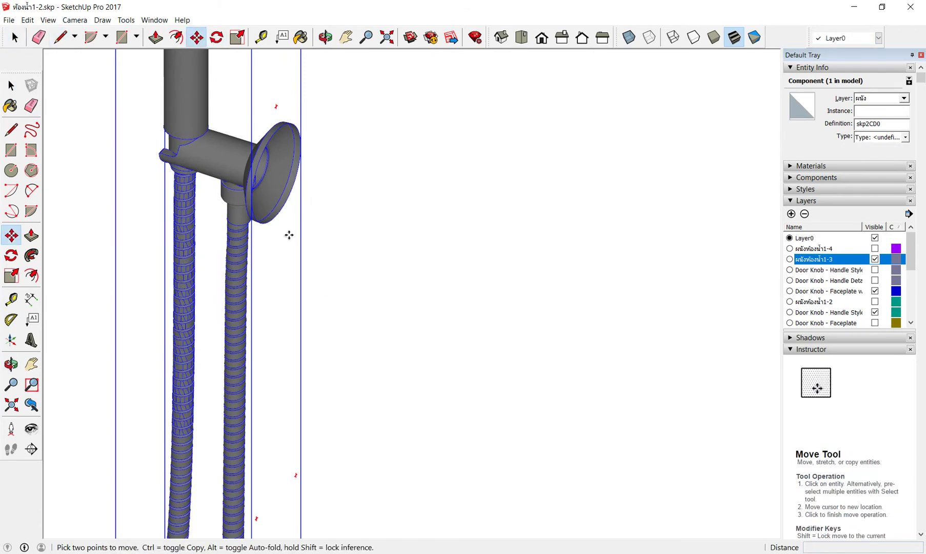
left_click(268, 222)
scroll(372, 217, "down", 2)
scroll(438, 183, "down", 3)
scroll(541, 165, "down", 1)
middle_click_drag(546, 159, 724, 182)
scroll(724, 182, "down", 2)
scroll(450, 207, "down", 3)
scroll(577, 174, "down", 3)
scroll(584, 172, "down", 2)
scroll(299, 146, "up", 1)
scroll(308, 154, "up", 2)
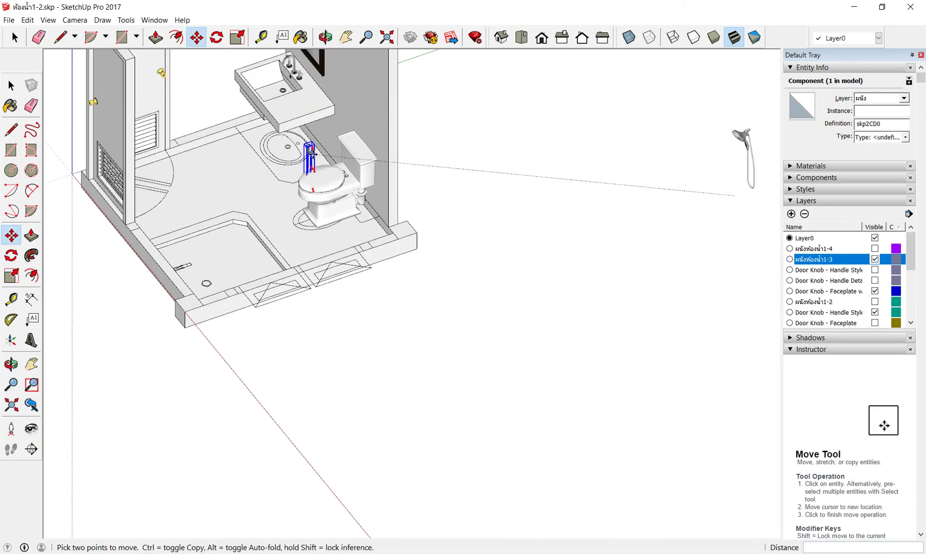
scroll(307, 149, "up", 2)
scroll(378, 183, "up", 2)
mouse_move(378, 183)
middle_mouse_down()
mouse_move(481, 223)
mouse_move(436, 215)
middle_mouse_up()
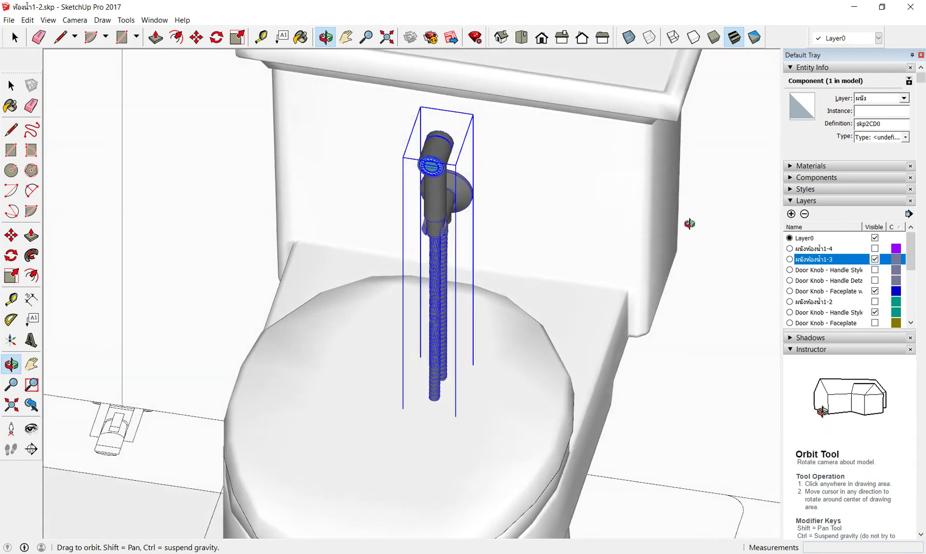
scroll(119, 123, "up", 3)
scroll(119, 123, "down", 3)
scroll(209, 190, "down", 1)
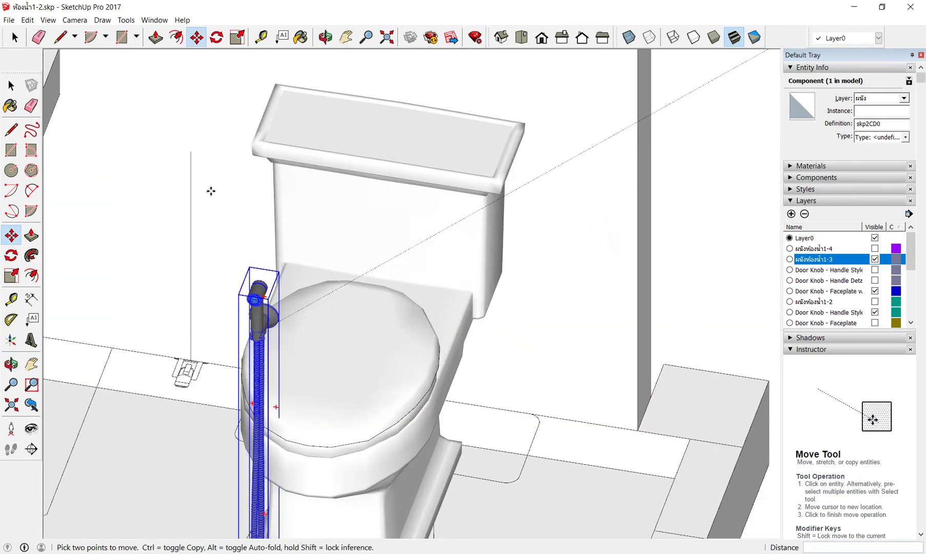
scroll(209, 203, "up", 1)
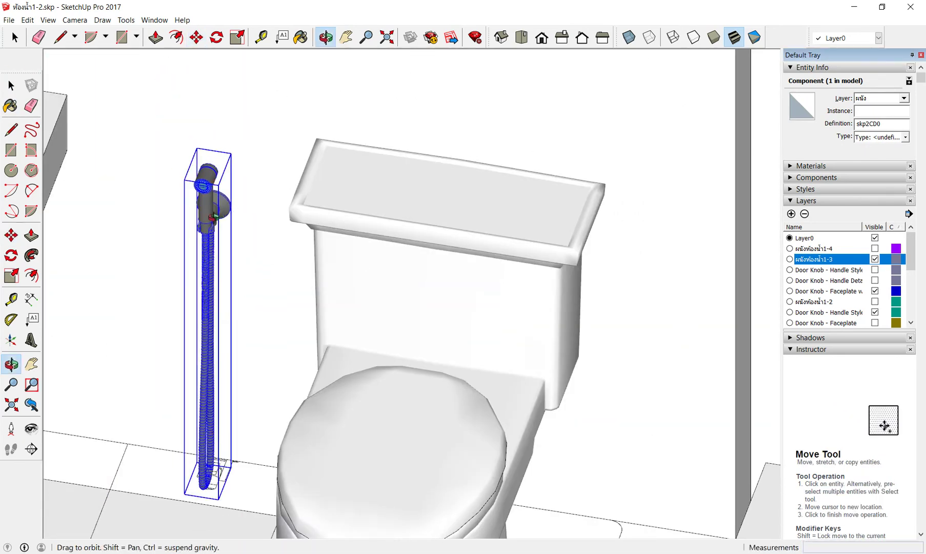
middle_click_drag(210, 203, 240, 201)
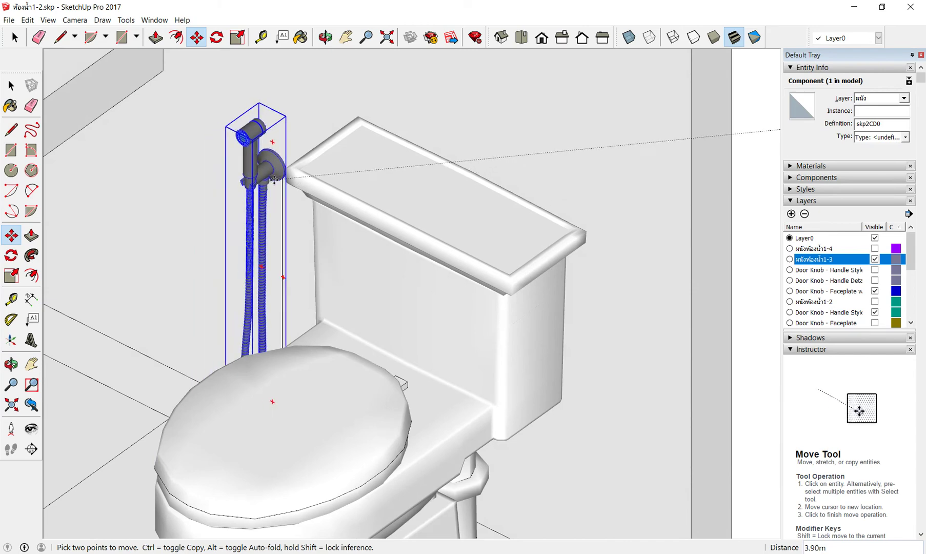
scroll(276, 179, "up", 3)
scroll(276, 180, "up", 2)
scroll(298, 134, "up", 2)
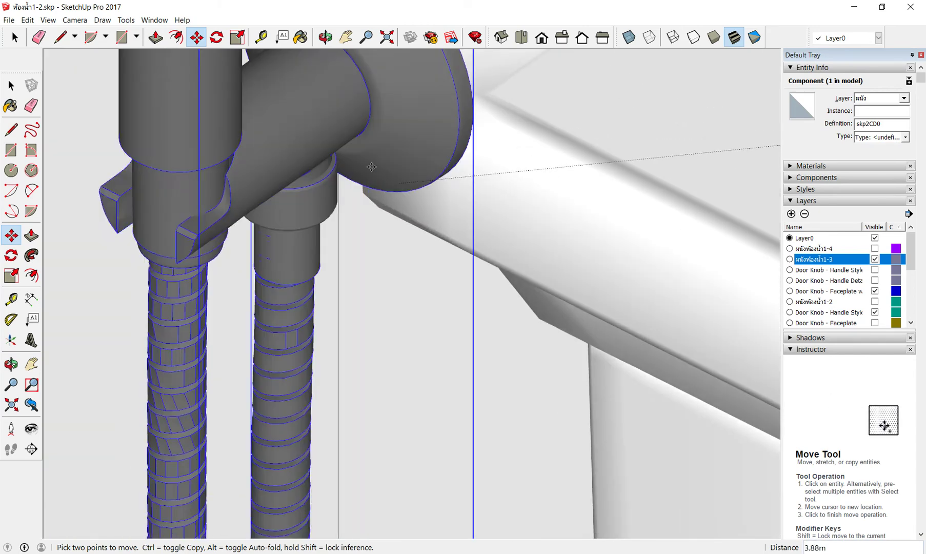
scroll(318, 92, "up", 1)
scroll(341, 52, "up", 1)
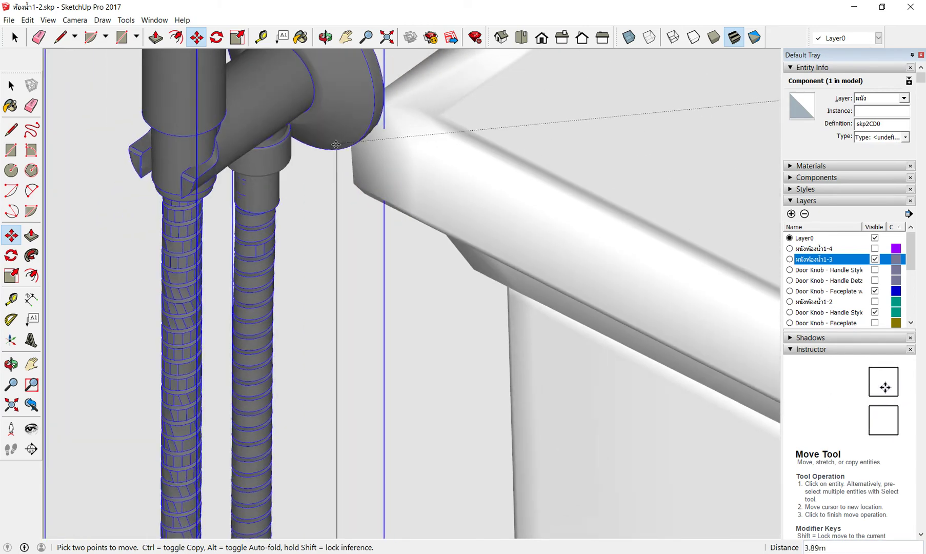
middle_click_drag(341, 51, 229, 395)
scroll(228, 395, "down", 3)
scroll(308, 287, "down", 3)
mouse_move(308, 288)
middle_mouse_down()
mouse_move(523, 240)
mouse_move(366, 240)
middle_mouse_up()
Carry the hose fixture beside the tank and up against the back wall.
left_click_drag(365, 240, 307, 210)
mouse_move(306, 205)
middle_mouse_down()
mouse_move(372, 269)
mouse_move(686, 242)
middle_mouse_up()
left_click_drag(453, 340, 336, 365)
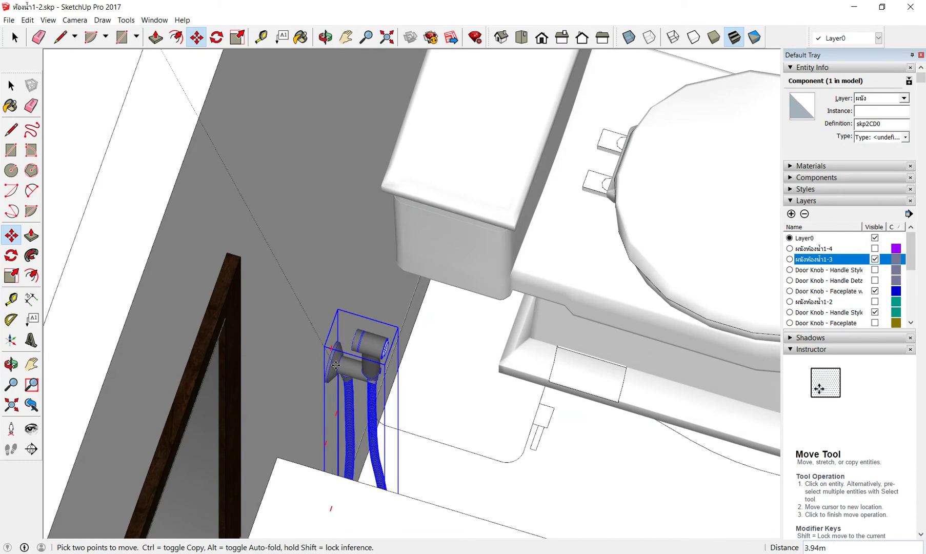
scroll(344, 353, "up", 3)
scroll(344, 353, "up", 2)
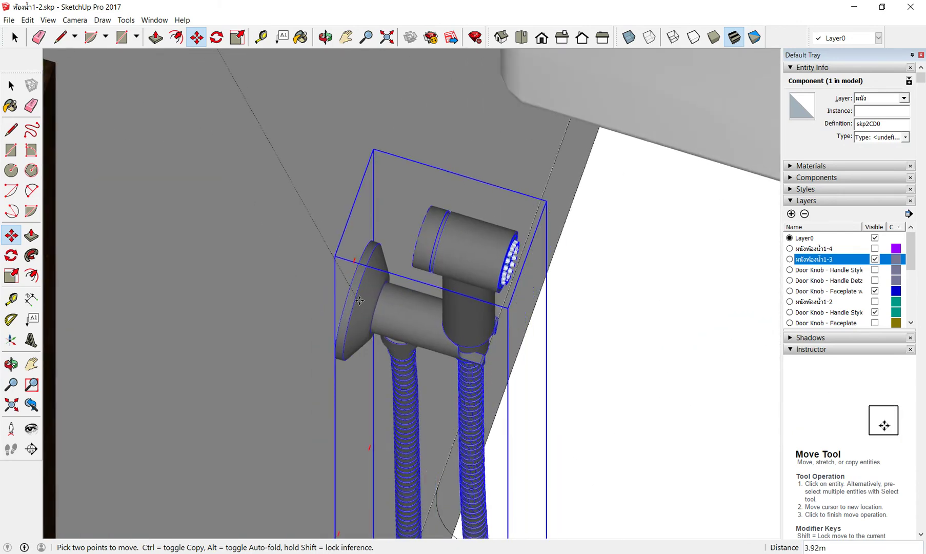
mouse_move(350, 237)
middle_mouse_down()
mouse_move(409, 340)
mouse_move(368, 355)
mouse_move(321, 356)
mouse_move(306, 311)
middle_mouse_up()
scroll(359, 354, "down", 2)
scroll(322, 362, "down", 3)
scroll(359, 370, "up", 2)
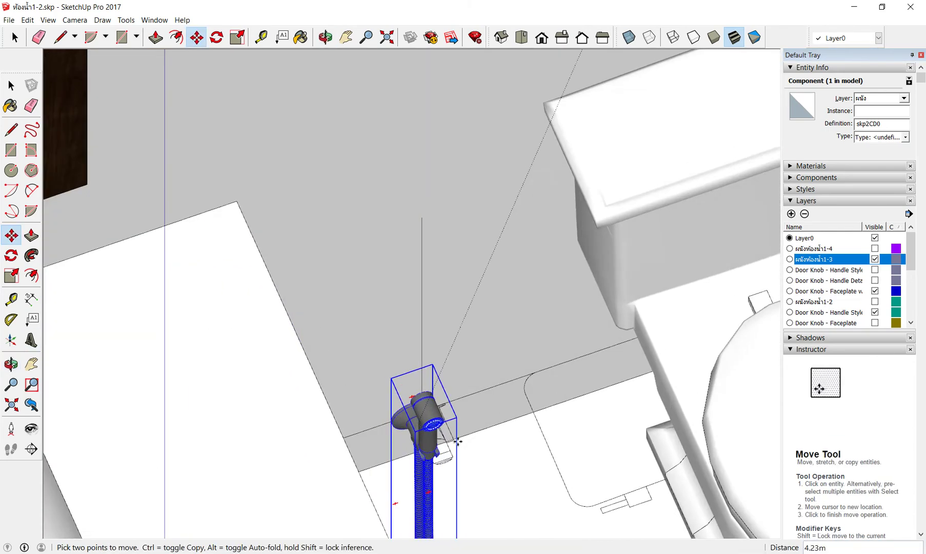
scroll(451, 441, "up", 2)
scroll(463, 444, "up", 3)
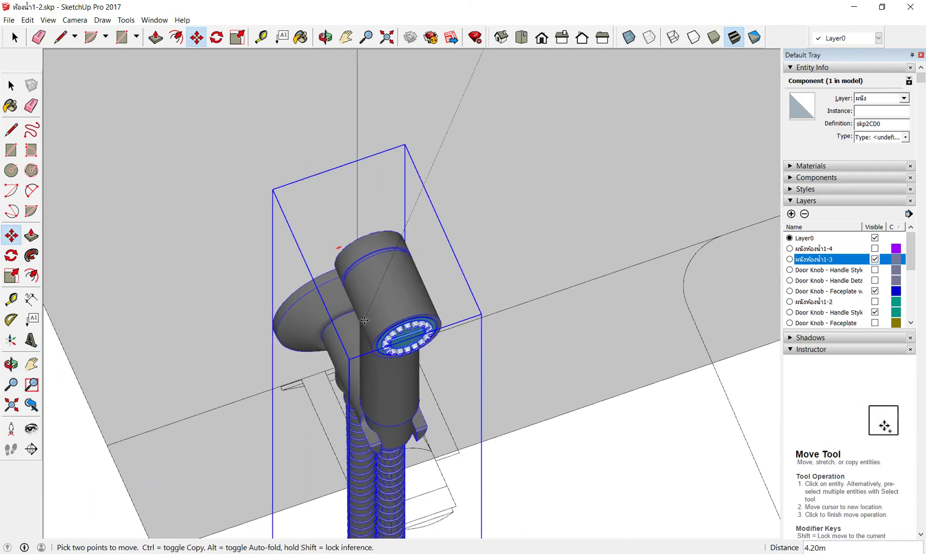
mouse_move(370, 284)
middle_mouse_down()
mouse_move(476, 249)
mouse_move(371, 246)
middle_mouse_up()
scroll(371, 246, "down", 3)
scroll(367, 244, "down", 1)
left_click_drag(367, 244, 333, 164)
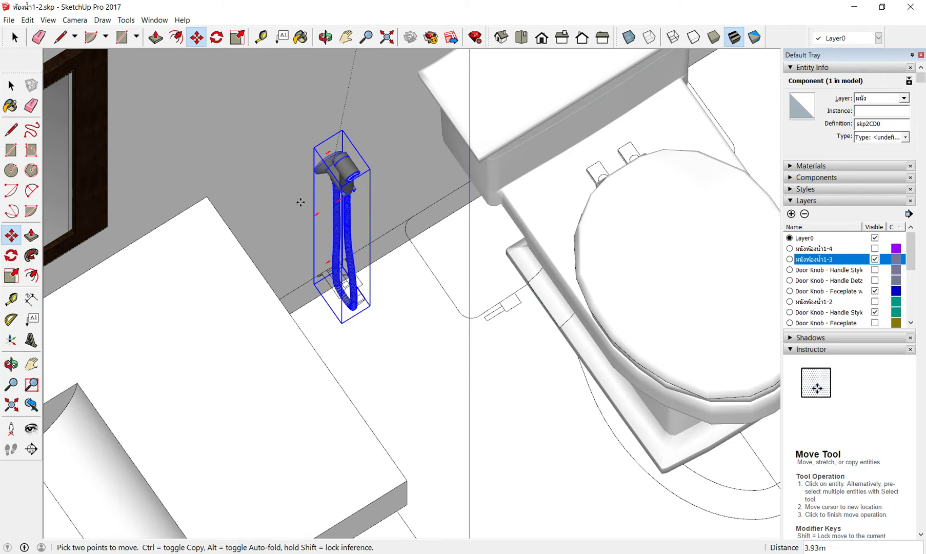
scroll(301, 202, "down", 3)
mouse_move(301, 202)
middle_mouse_down()
mouse_move(207, 192)
mouse_move(316, 240)
middle_mouse_up()
scroll(515, 198, "up", 2)
scroll(515, 198, "up", 3)
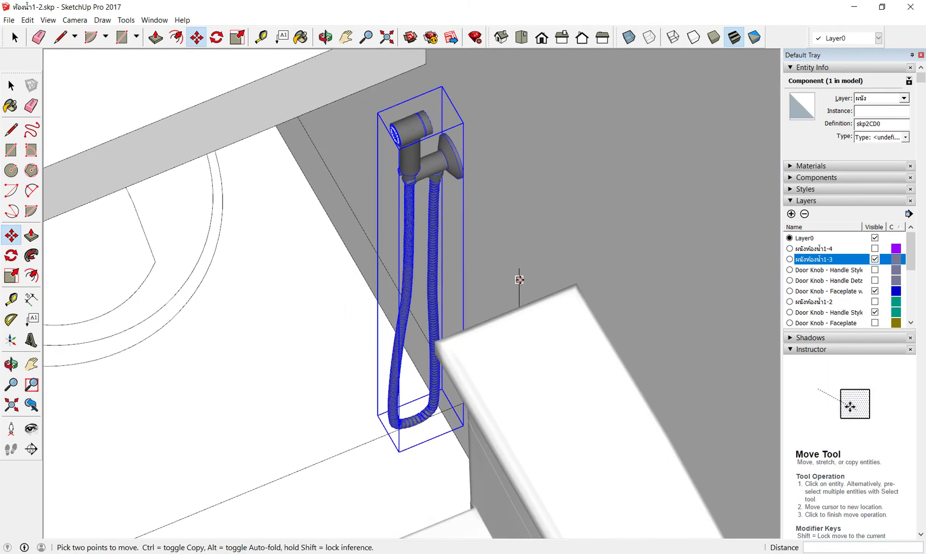
scroll(520, 279, "up", 2)
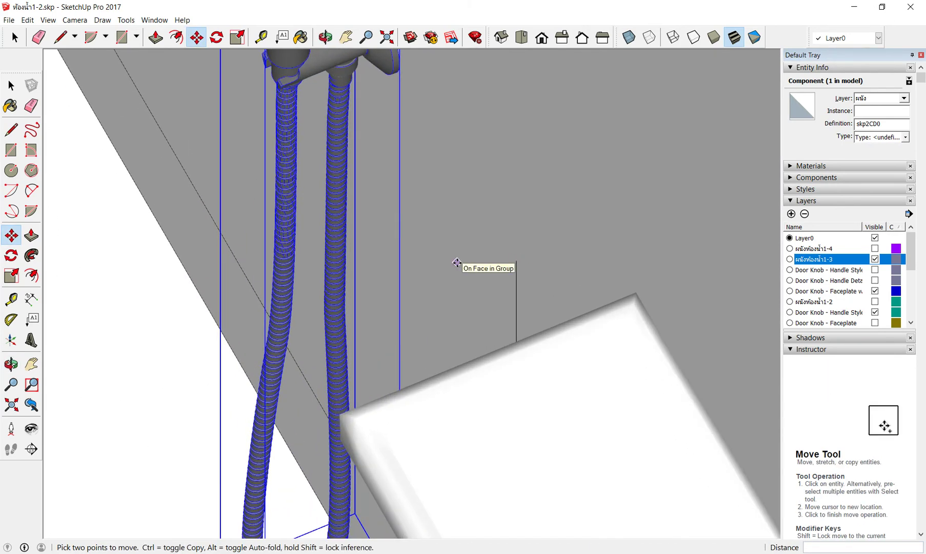
scroll(456, 262, "down", 3)
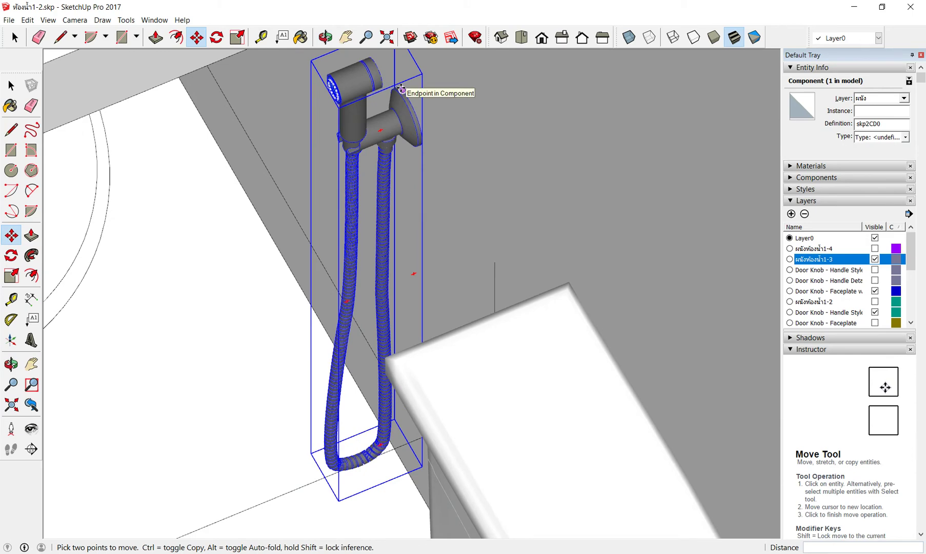
Try moving the hose from its wall-plate corner, then cancel the move with Esc.
left_click(400, 89)
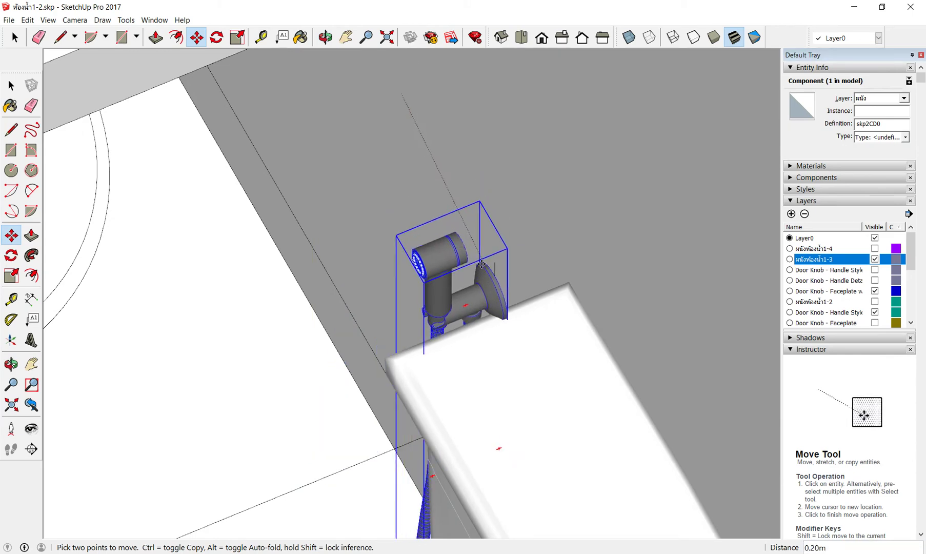
middle_click_drag(535, 273, 529, 289)
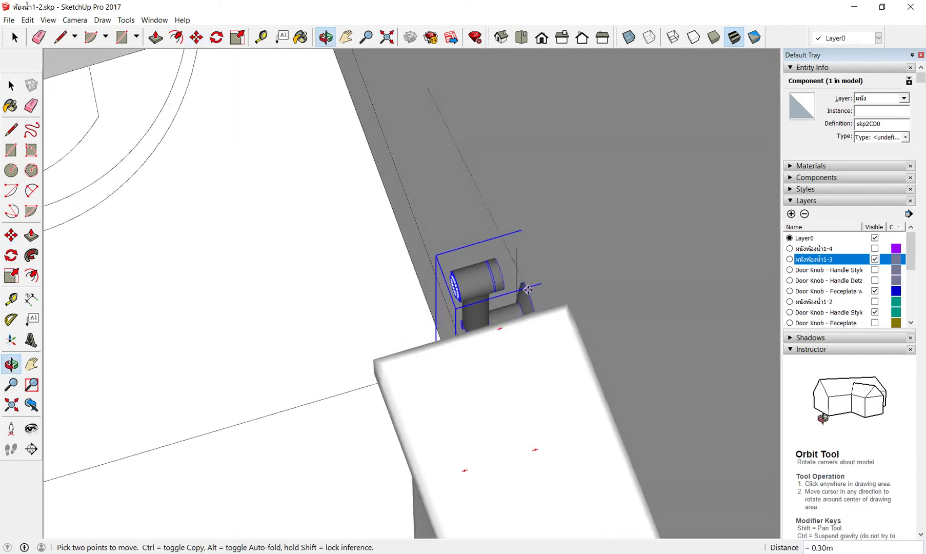
scroll(528, 290, "up", 2)
scroll(513, 231, "up", 3)
scroll(492, 165, "up", 3)
scroll(480, 93, "up", 2)
scroll(481, 94, "down", 2)
scroll(481, 94, "down", 3)
scroll(480, 94, "down", 3)
mouse_move(480, 94)
middle_mouse_down()
mouse_move(235, 170)
mouse_move(480, 172)
mouse_move(624, 194)
mouse_move(584, 240)
middle_mouse_up()
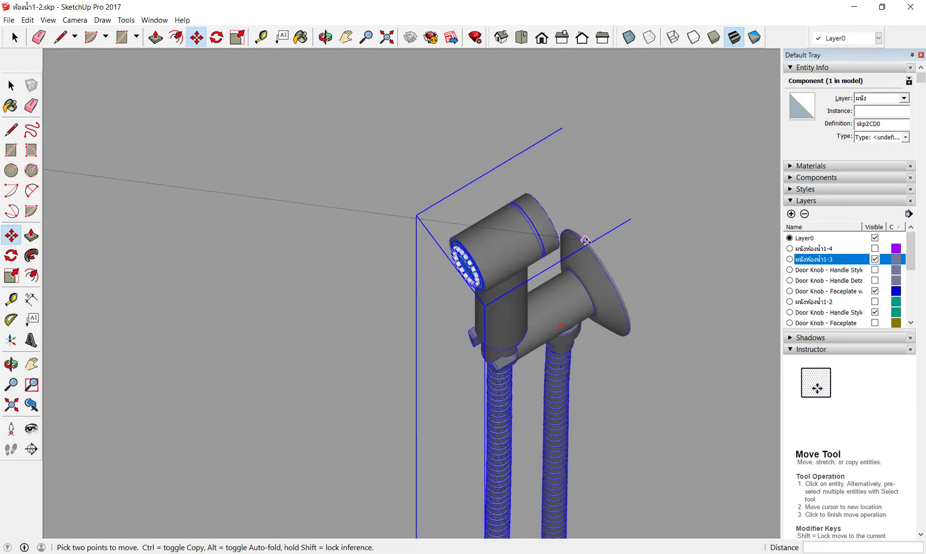
scroll(585, 240, "down", 3)
scroll(585, 240, "down", 3)
mouse_move(471, 271)
middle_mouse_down()
mouse_move(334, 288)
mouse_move(377, 289)
middle_mouse_up()
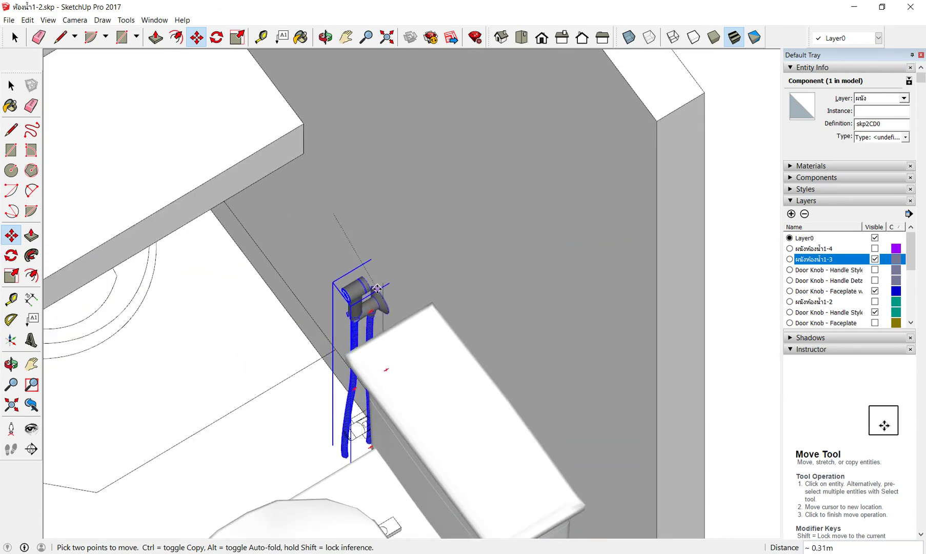
scroll(379, 285, "up", 2)
scroll(378, 286, "up", 2)
scroll(411, 271, "up", 3)
scroll(446, 256, "up", 2)
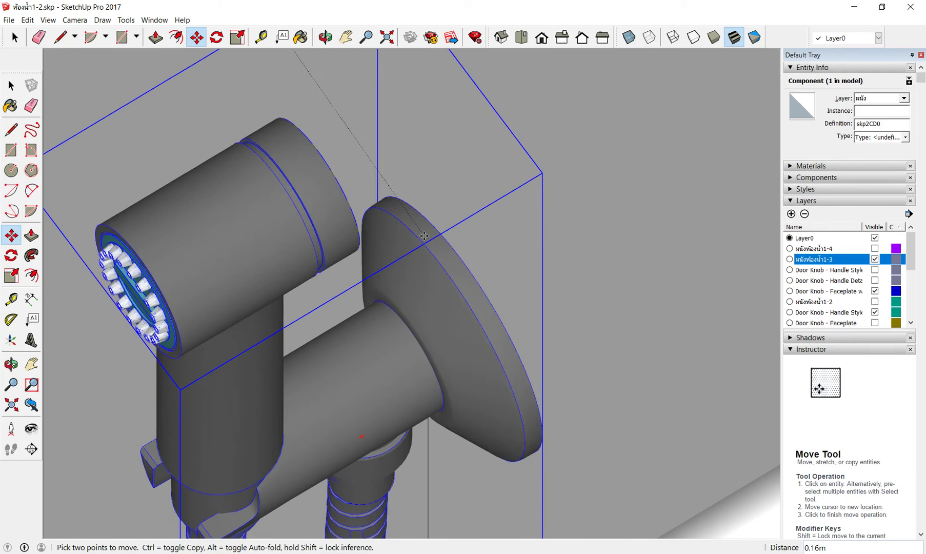
middle_click_drag(427, 239, 389, 229)
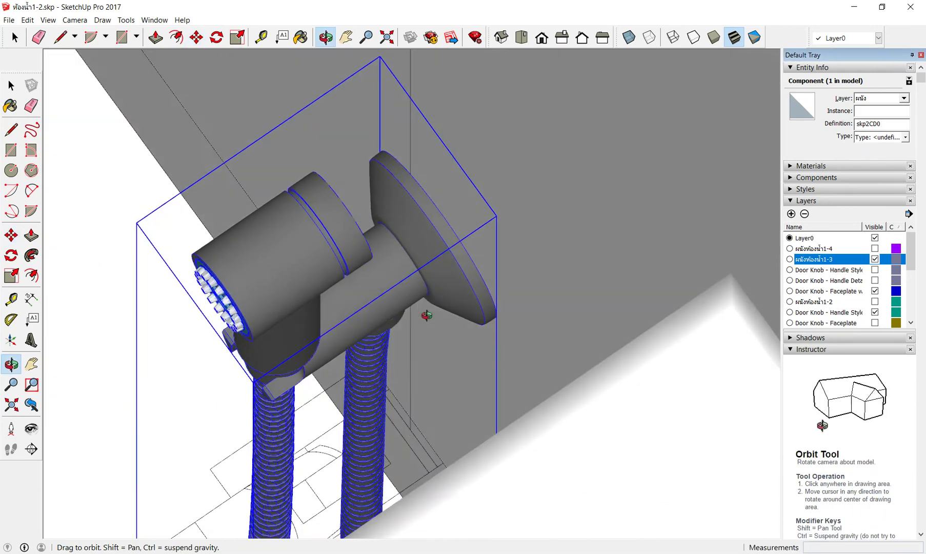
scroll(390, 229, "down", 5)
scroll(410, 241, "down", 3)
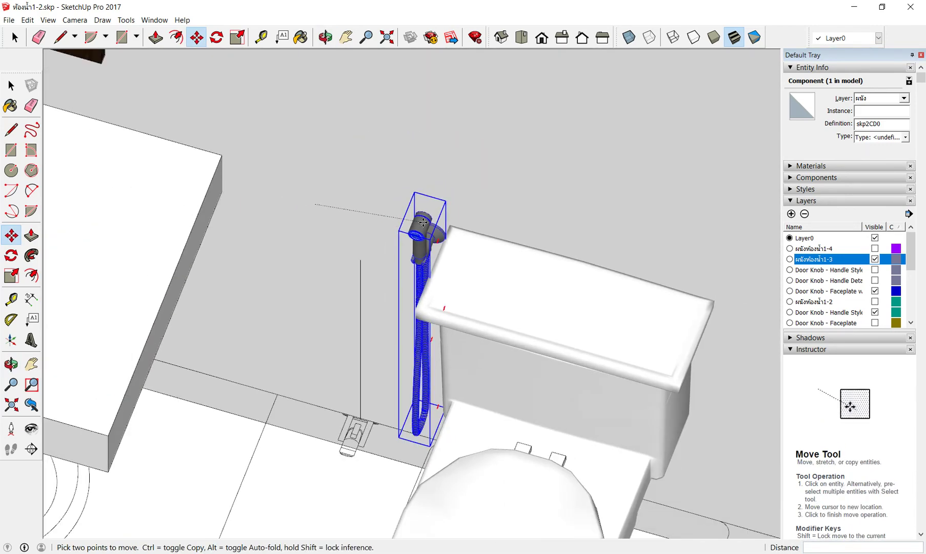
scroll(360, 261, "down", 2)
scroll(359, 307, "down", 2)
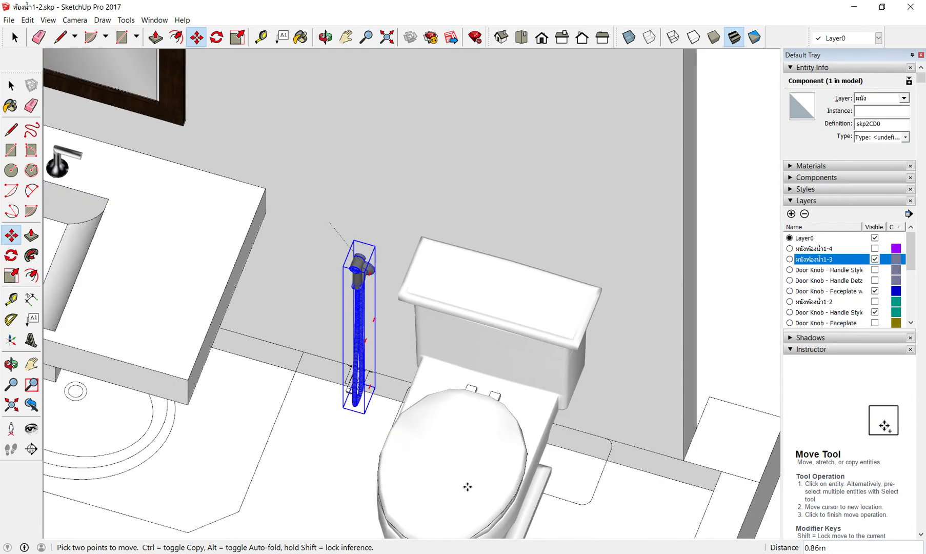
scroll(468, 488, "down", 2)
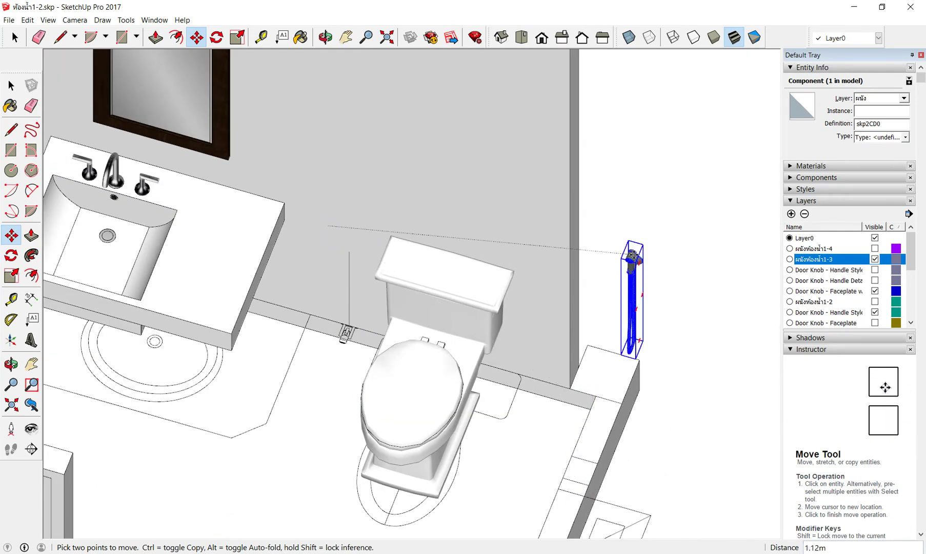
key("Escape")
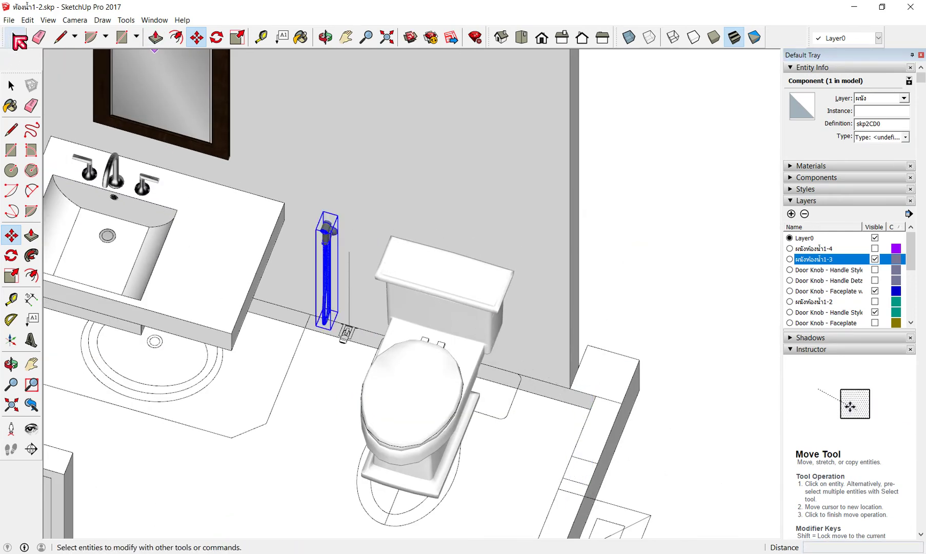
left_click(73, 38)
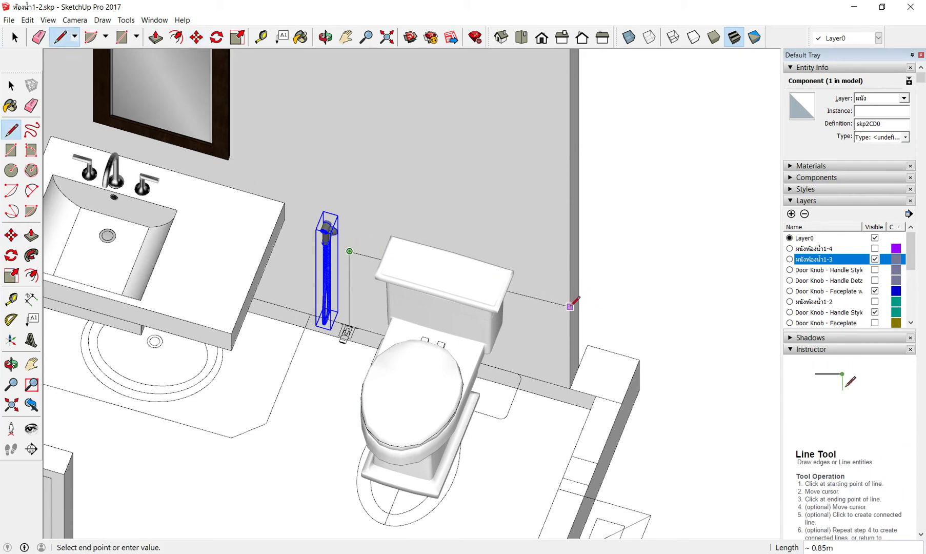
Abandon the reference line and pick up the hose fixture with the Move tool.
key("Escape")
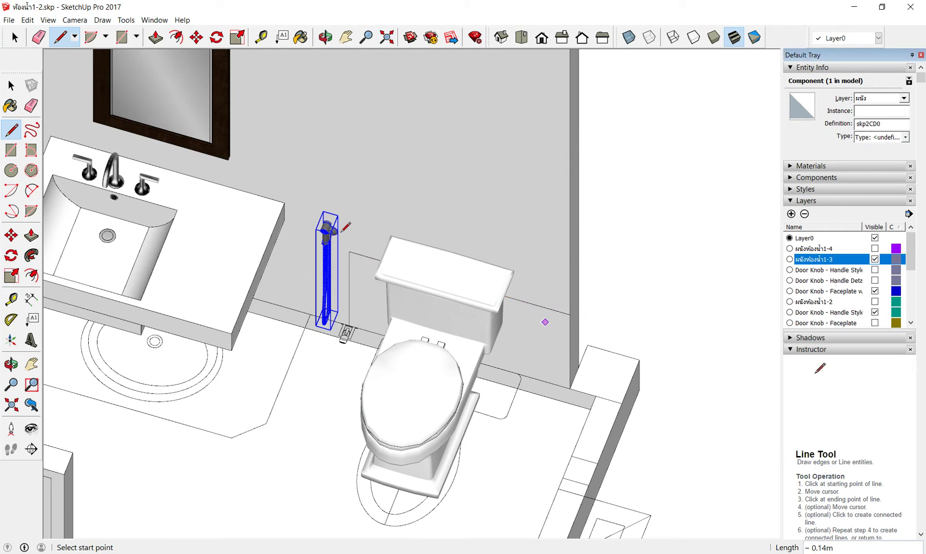
left_click(203, 37)
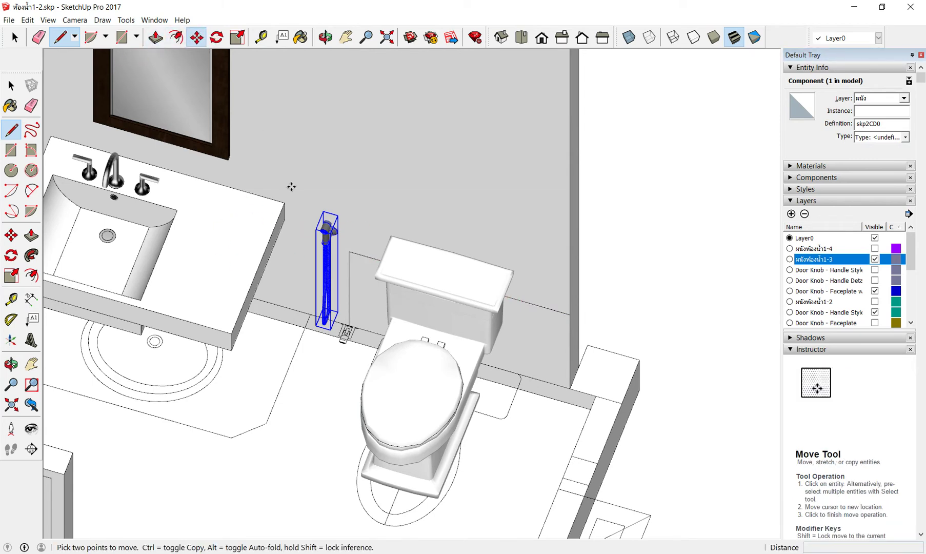
scroll(368, 248, "up", 2)
scroll(347, 232, "up", 2)
scroll(316, 218, "up", 2)
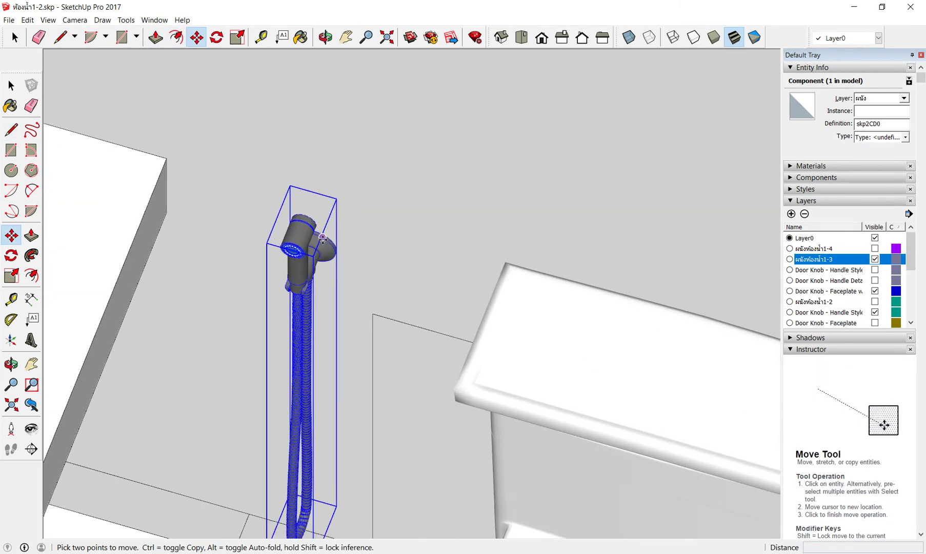
middle_click_drag(322, 237, 308, 173)
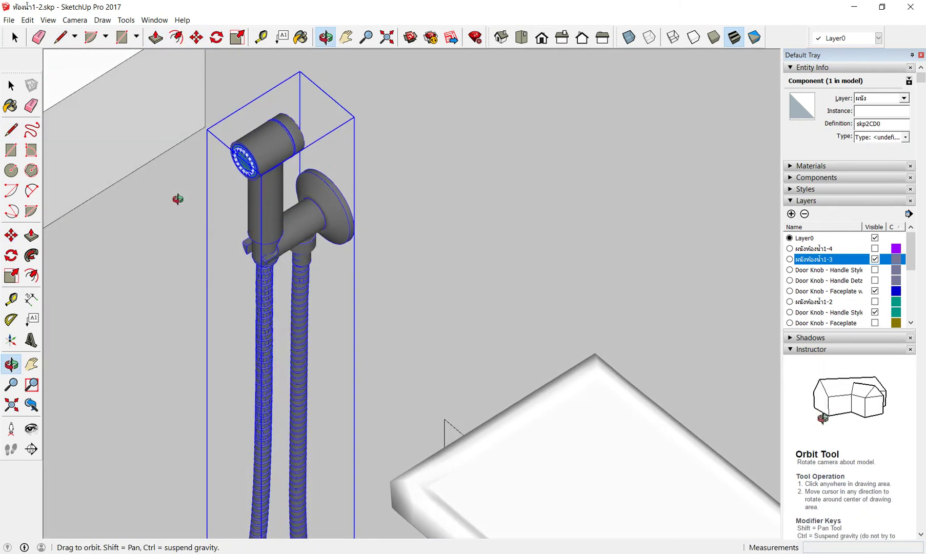
left_click(326, 173)
scroll(327, 173, "down", 2)
scroll(326, 173, "down", 2)
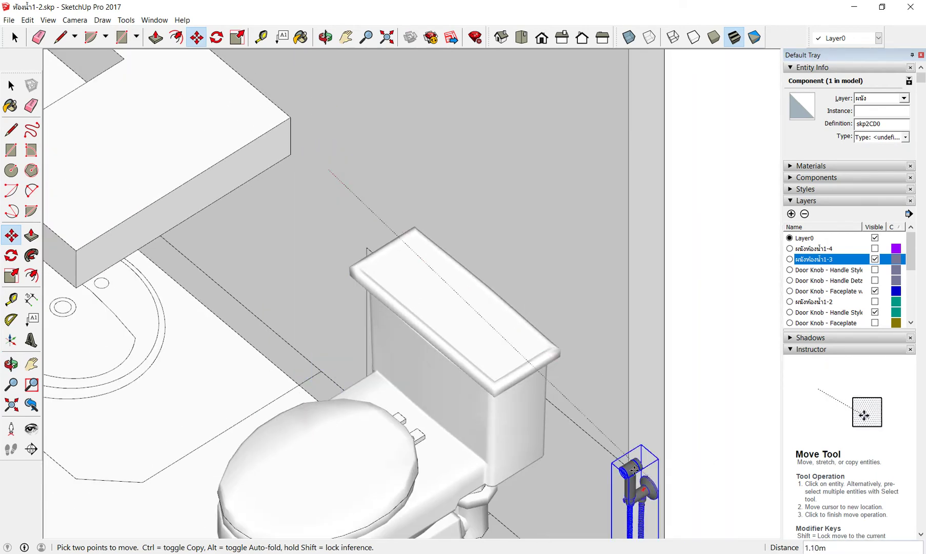
scroll(623, 467, "up", 2)
scroll(625, 469, "up", 2)
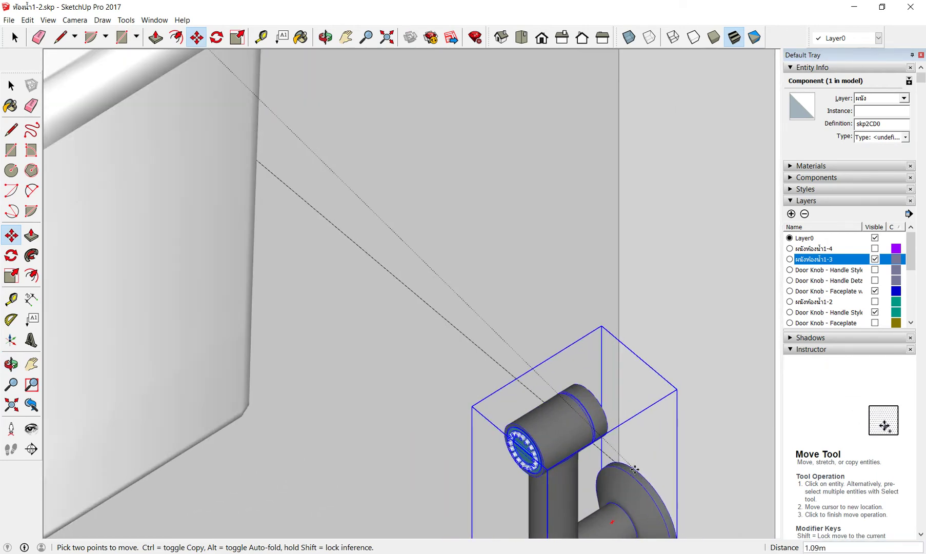
scroll(627, 474, "up", 2)
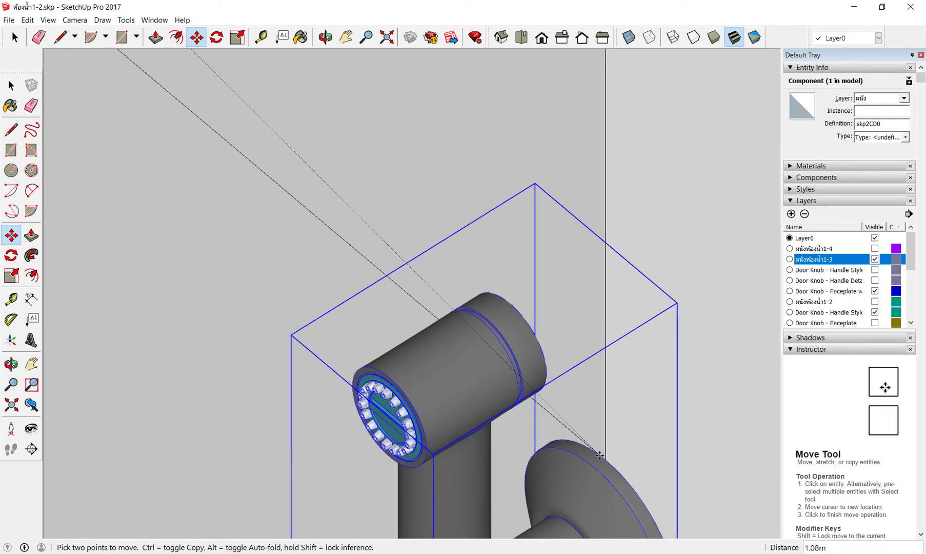
scroll(600, 456, "down", 5)
middle_click_drag(527, 289, 219, 353)
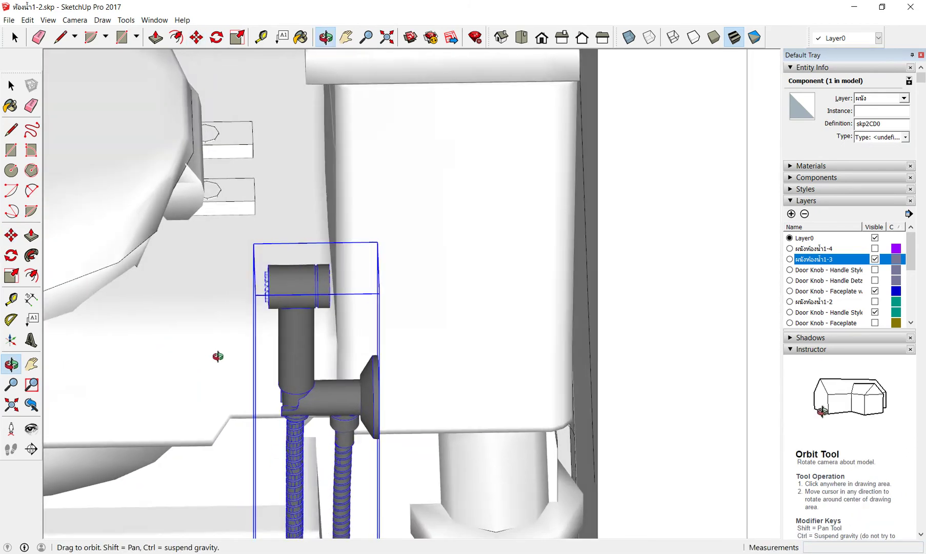
scroll(443, 368, "up", 5)
mouse_move(442, 368)
middle_mouse_down()
mouse_move(722, 356)
mouse_move(382, 411)
mouse_move(511, 358)
mouse_move(565, 176)
middle_mouse_up()
Set the hose on the back wall right beside the toilet tank, then deselect it.
left_click(607, 224)
mouse_move(325, 450)
middle_mouse_down()
mouse_move(385, 455)
mouse_move(424, 502)
mouse_move(492, 538)
mouse_move(361, 527)
mouse_move(297, 307)
middle_mouse_up()
scroll(297, 267, "up", 2)
scroll(296, 264, "up", 3)
scroll(297, 262, "up", 2)
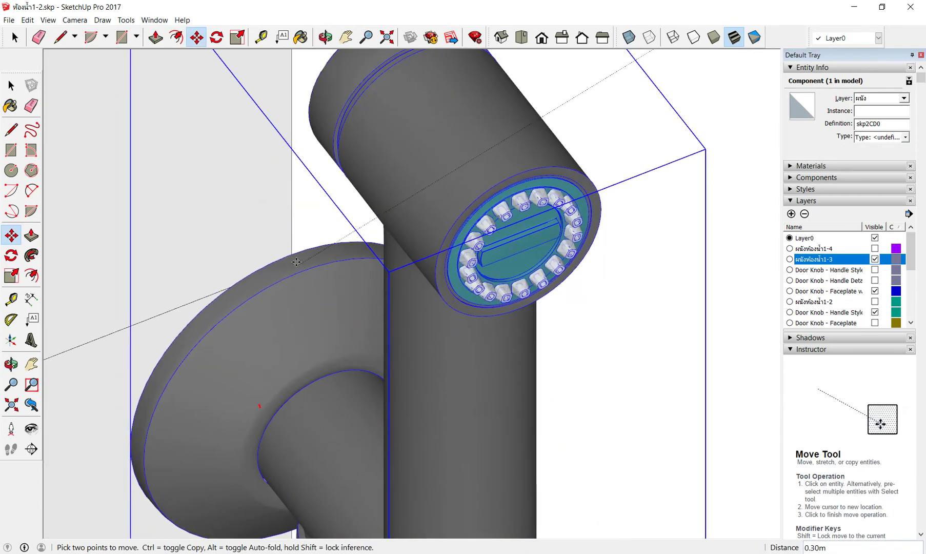
scroll(296, 261, "down", 3)
middle_click_drag(296, 262, 233, 366)
scroll(447, 287, "up", 3)
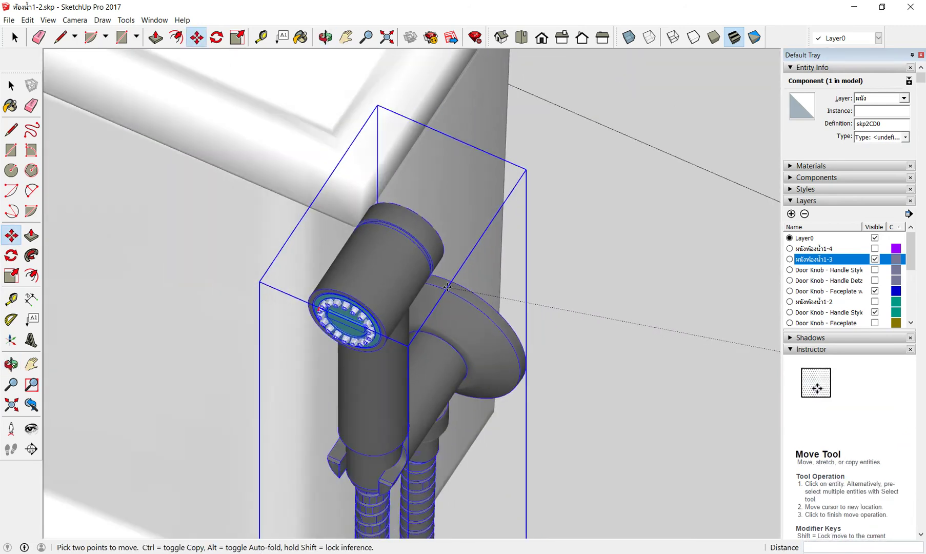
scroll(447, 287, "down", 3)
middle_click_drag(448, 288, 538, 269)
scroll(538, 269, "down", 3)
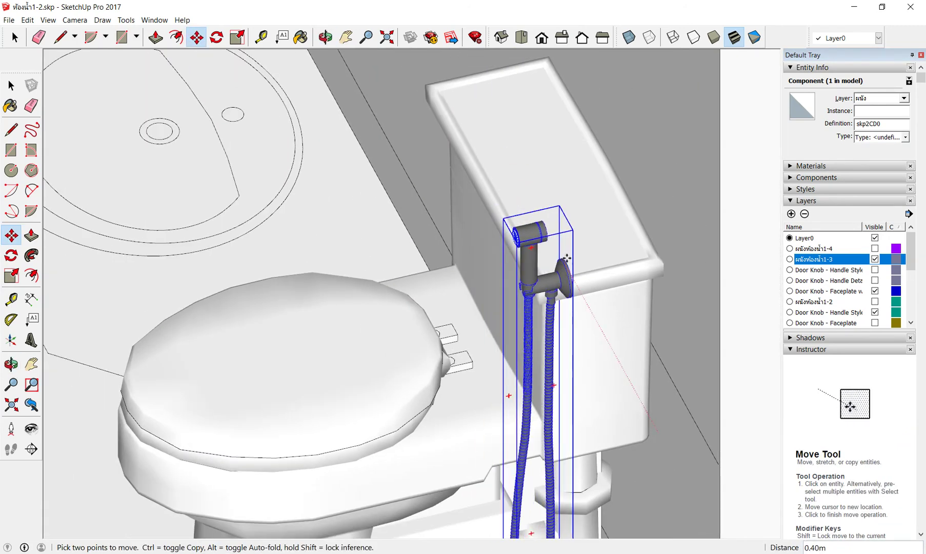
scroll(567, 257, "down", 2)
scroll(542, 233, "down", 2)
scroll(639, 355, "down", 2)
scroll(661, 328, "up", 3)
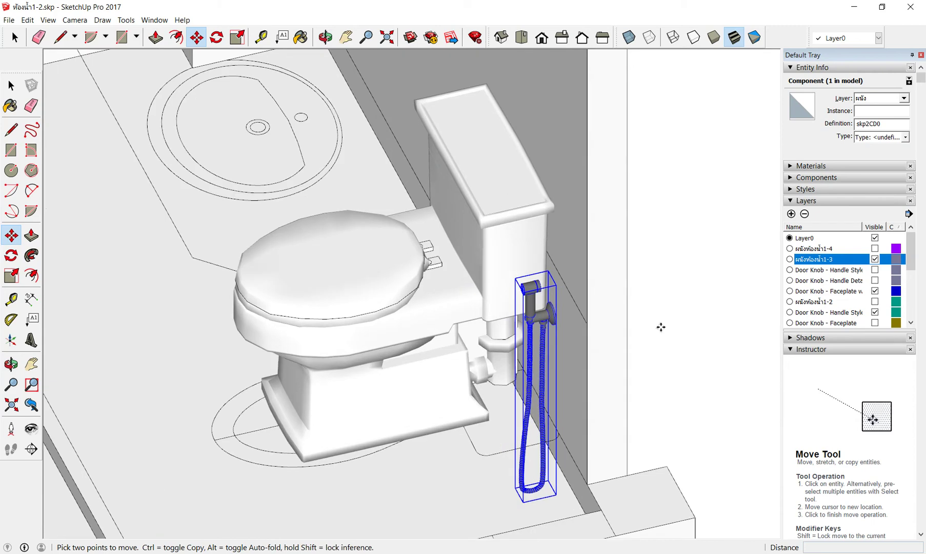
left_click(16, 37)
left_click(662, 318)
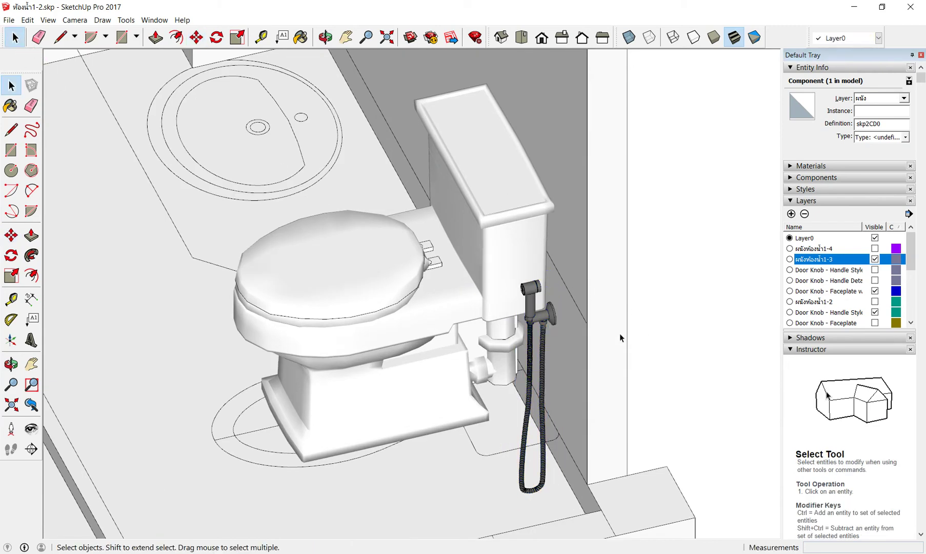
Zoom in on the bidet hose fixture and select it.
scroll(591, 336, "up", 3)
scroll(591, 336, "up", 2)
middle_click_drag(574, 332, 640, 319)
scroll(580, 270, "up", 2)
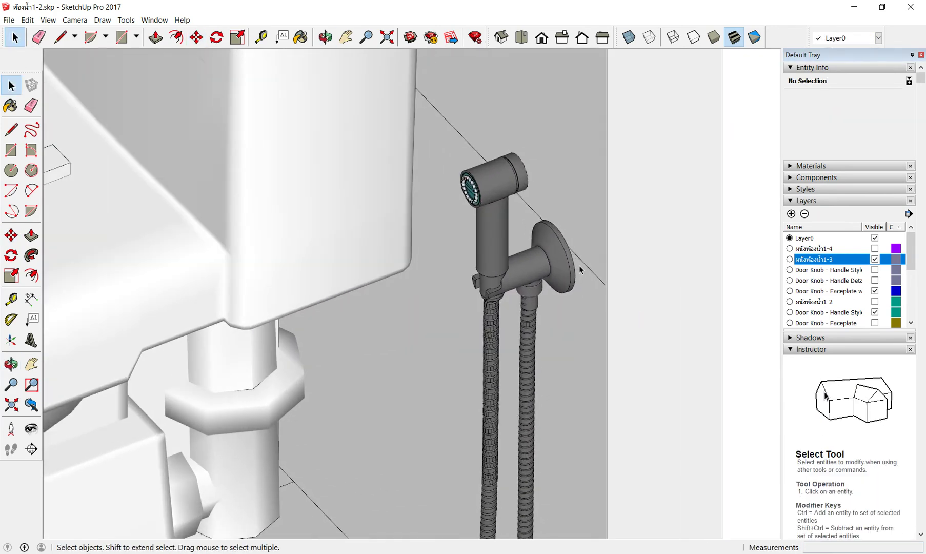
left_click(563, 274)
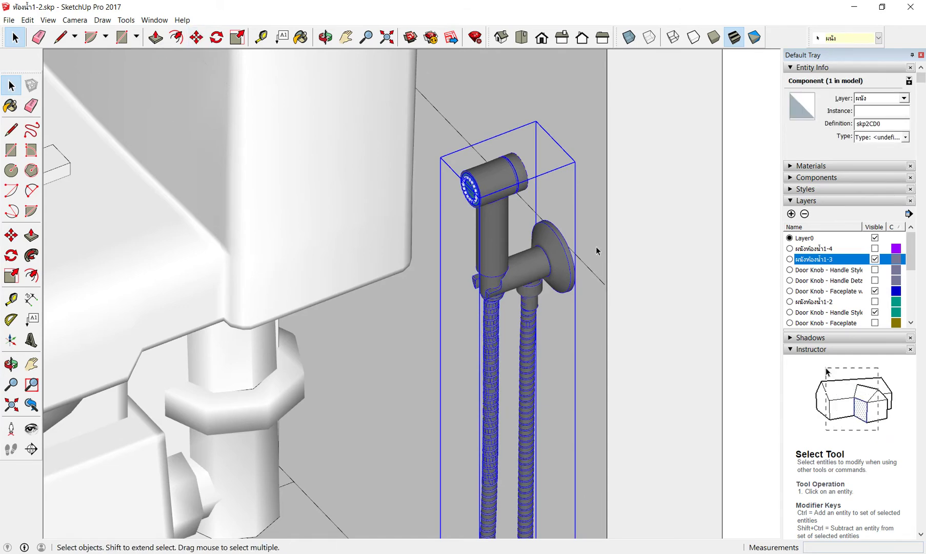
mouse_move(576, 287)
middle_mouse_down()
mouse_move(386, 331)
mouse_move(399, 318)
middle_mouse_up()
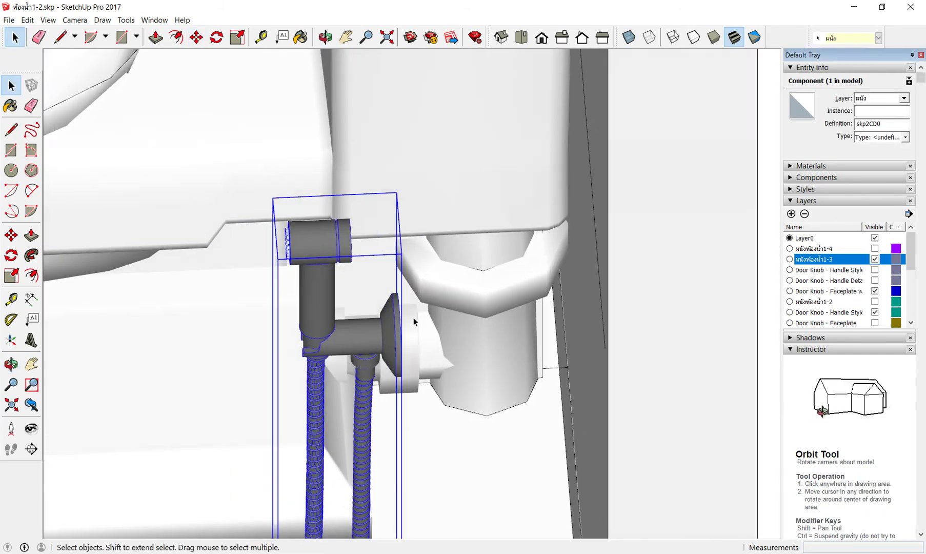
scroll(398, 305, "up", 2)
scroll(398, 305, "up", 2)
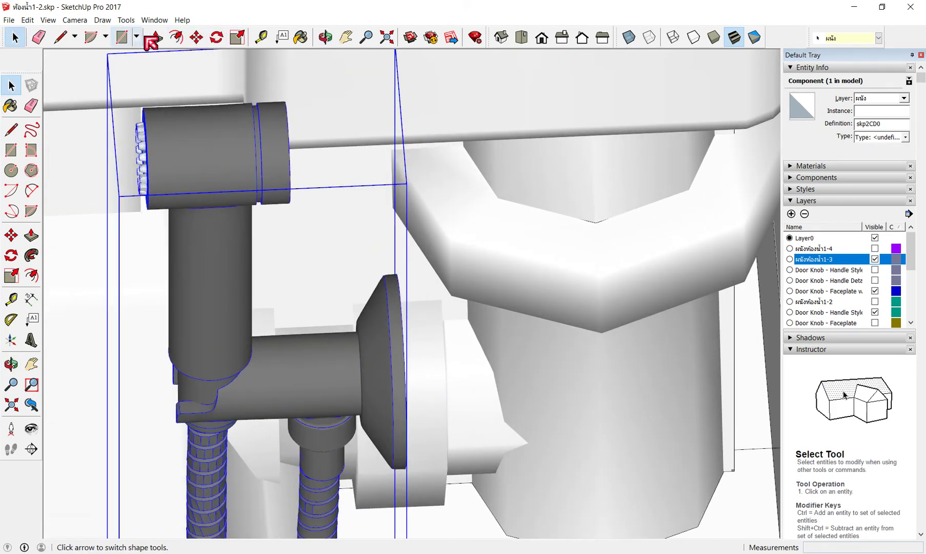
Move the hose by its wall plate edge so the plate sits flush on the wall.
left_click(197, 38)
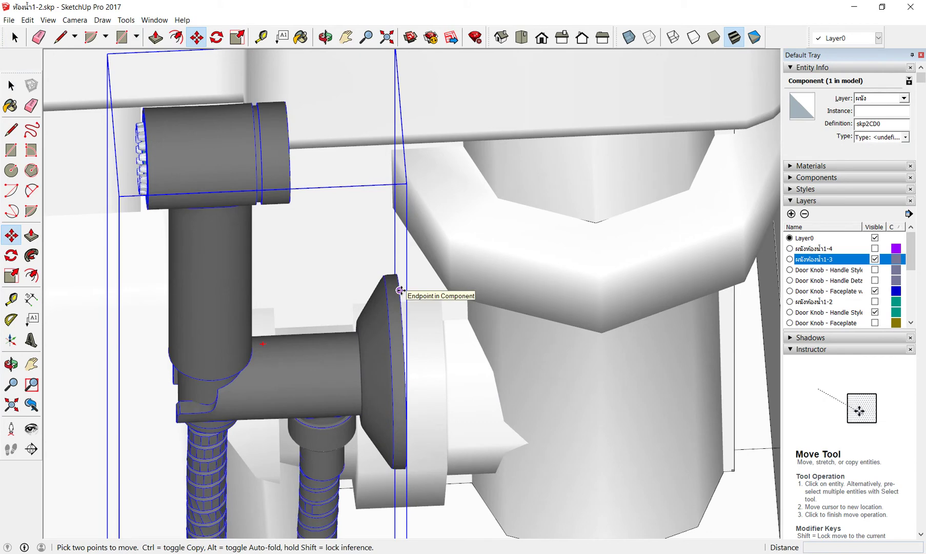
mouse_move(390, 280)
middle_mouse_down()
mouse_move(518, 287)
mouse_move(334, 308)
middle_mouse_up()
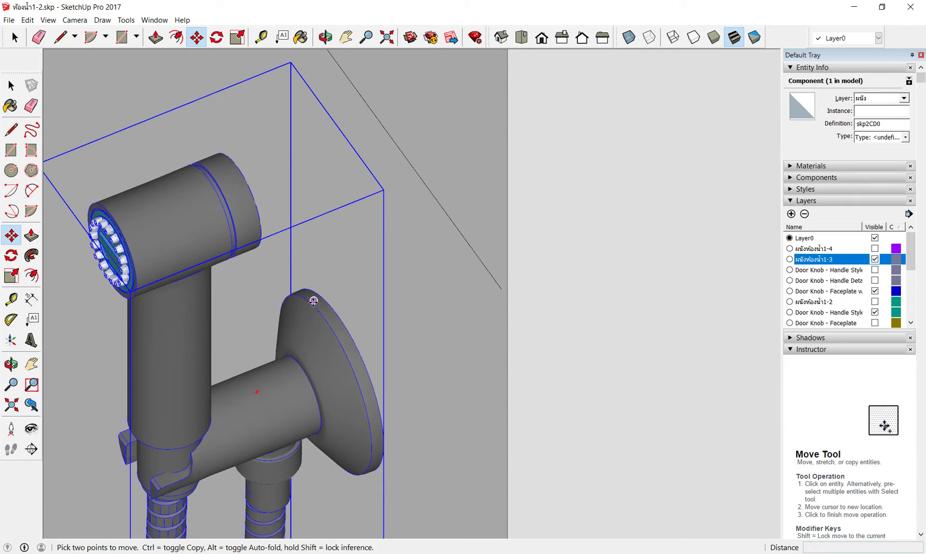
scroll(313, 308, "up", 2)
scroll(315, 308, "up", 1)
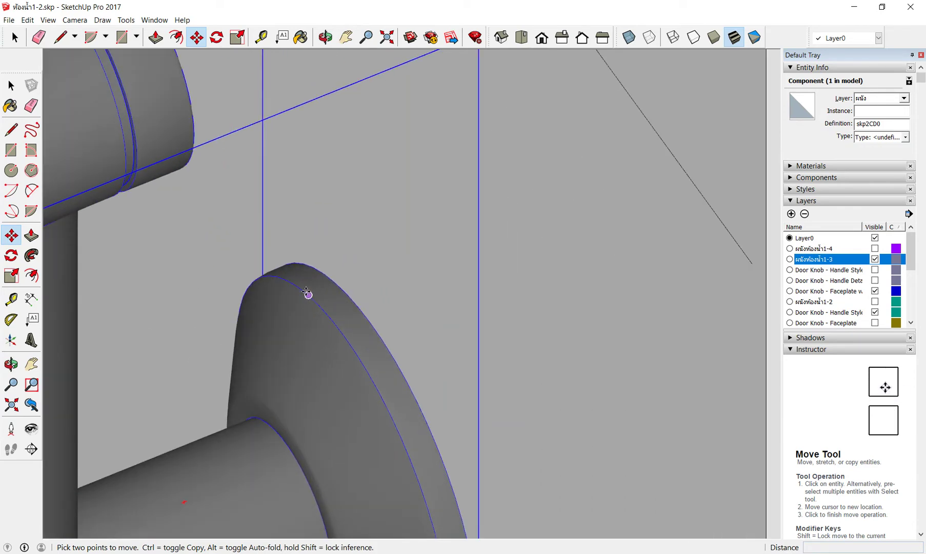
left_click(334, 281)
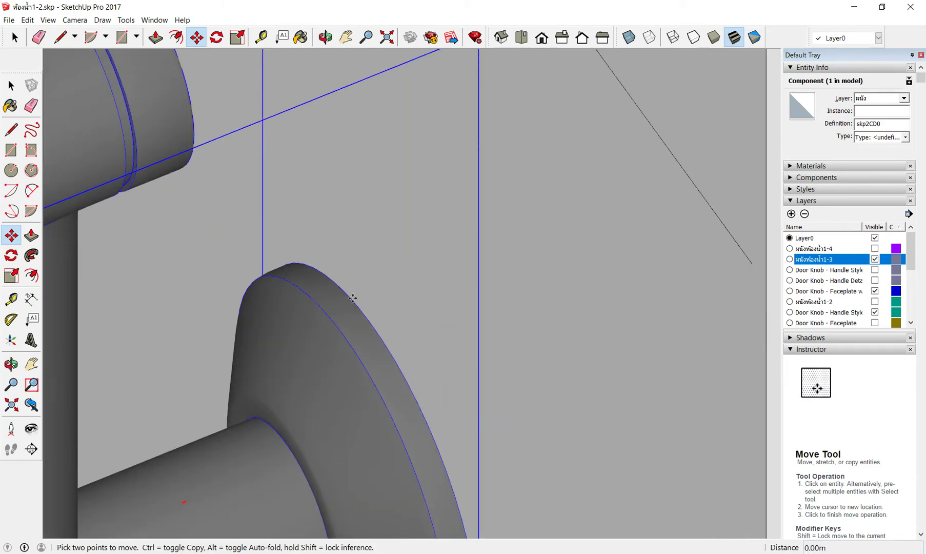
scroll(397, 254, "down", 3)
scroll(397, 254, "down", 1)
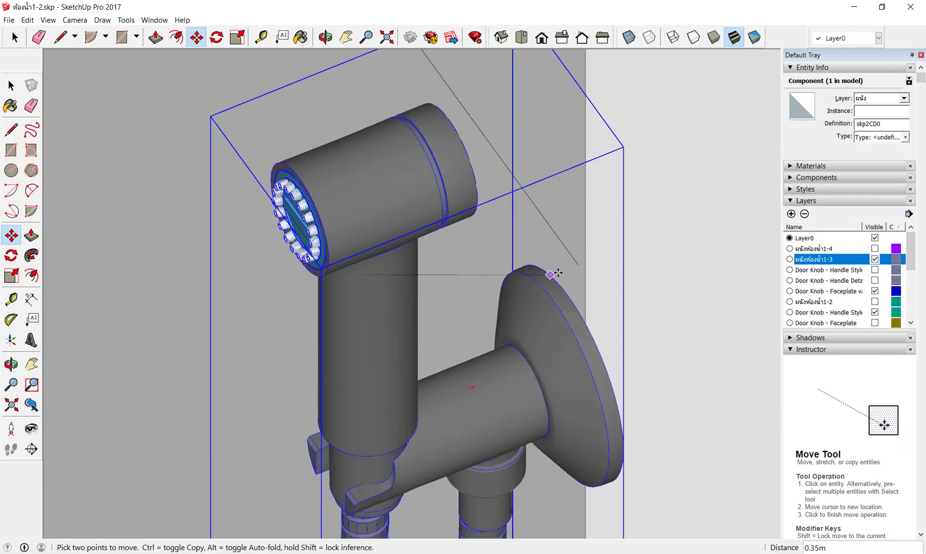
scroll(533, 311, "down", 3)
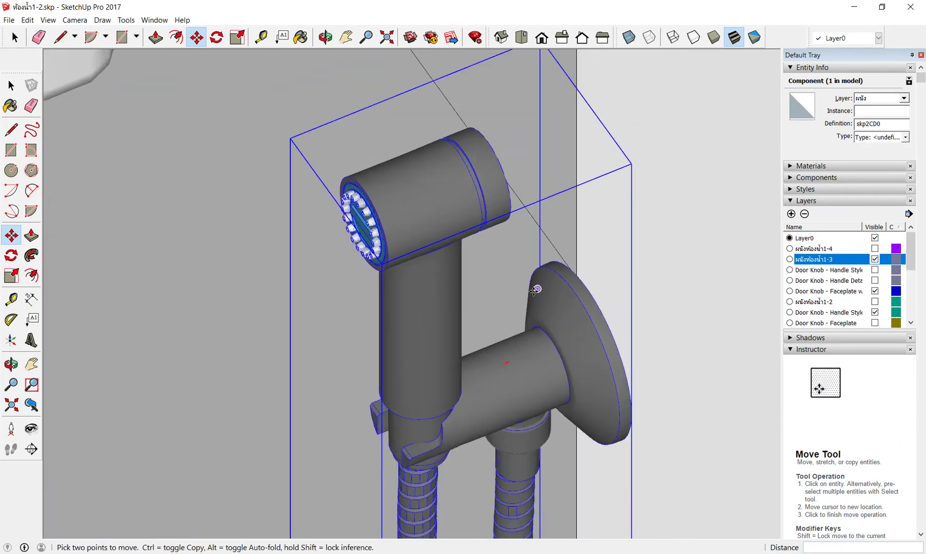
scroll(535, 289, "down", 3)
Check from Top view that the hose sits against the back wall, right of the toilet.
mouse_move(585, 341)
middle_mouse_down()
mouse_move(311, 311)
mouse_move(712, 327)
mouse_move(670, 260)
mouse_move(562, 260)
middle_mouse_up()
scroll(564, 261, "down", 3)
scroll(575, 293, "down", 2)
scroll(576, 293, "down", 3)
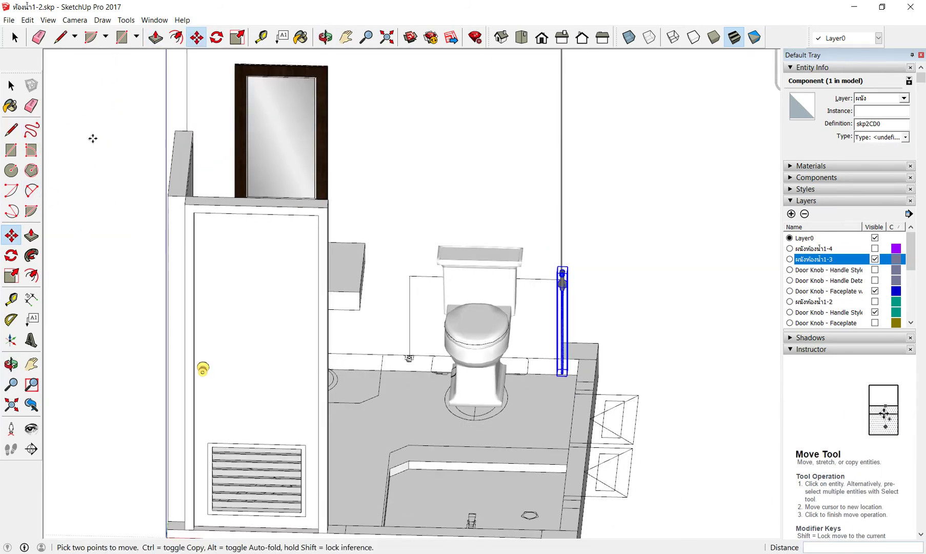
left_click(529, 45)
scroll(513, 415, "up", 2)
scroll(530, 386, "up", 2)
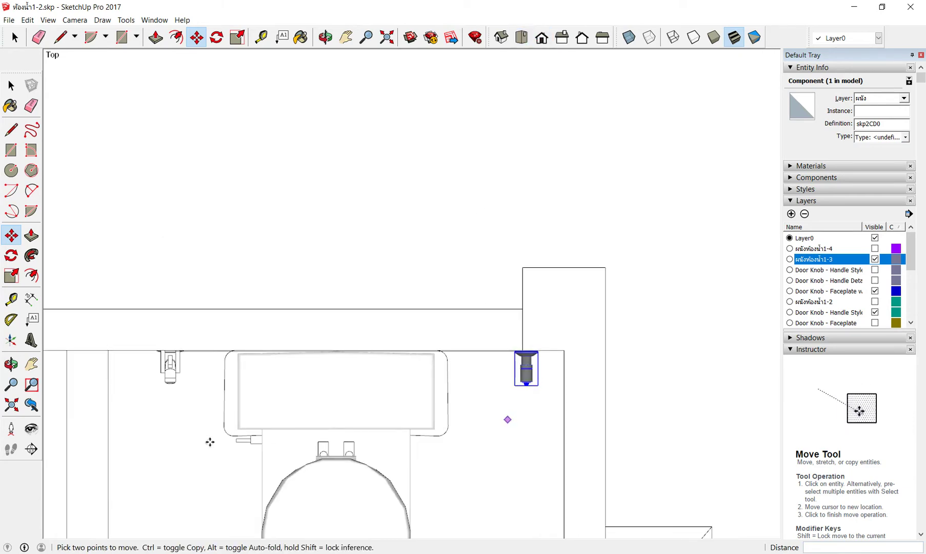
mouse_move(165, 422)
middle_mouse_down()
mouse_move(209, 424)
mouse_move(201, 390)
middle_mouse_up()
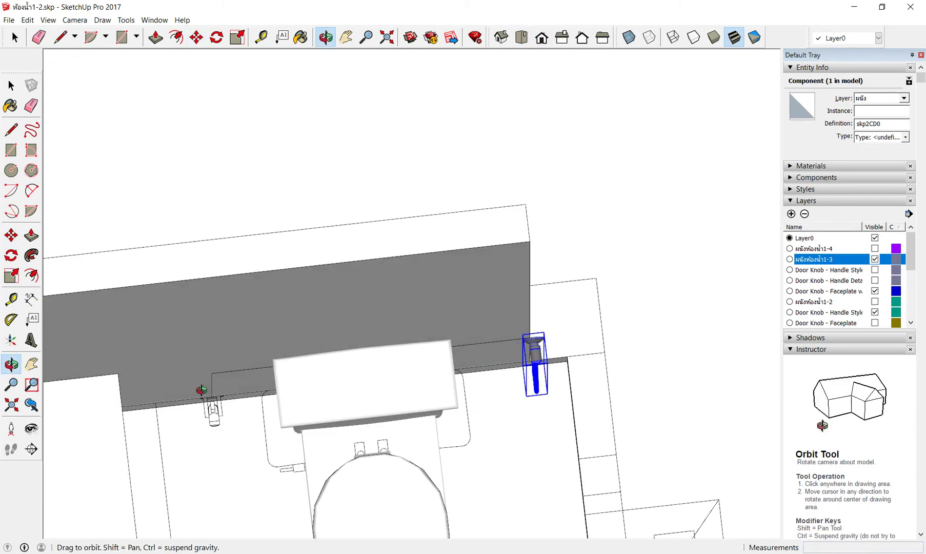
mouse_move(577, 488)
middle_mouse_down()
mouse_move(534, 504)
mouse_move(227, 139)
middle_mouse_up()
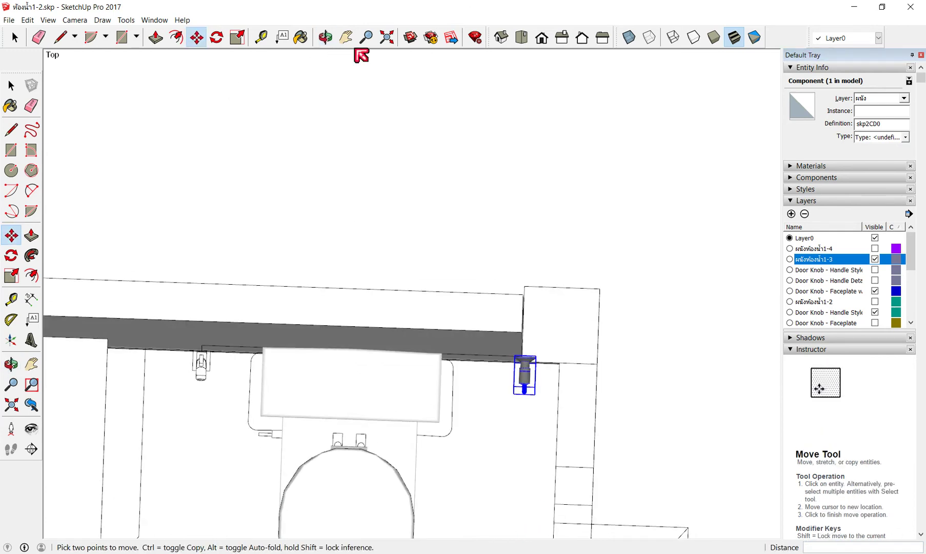
left_click(524, 40)
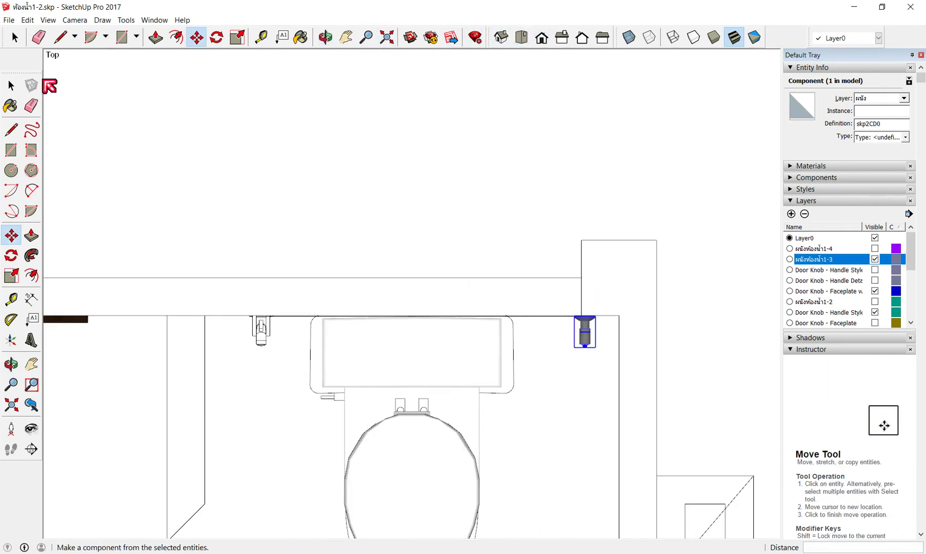
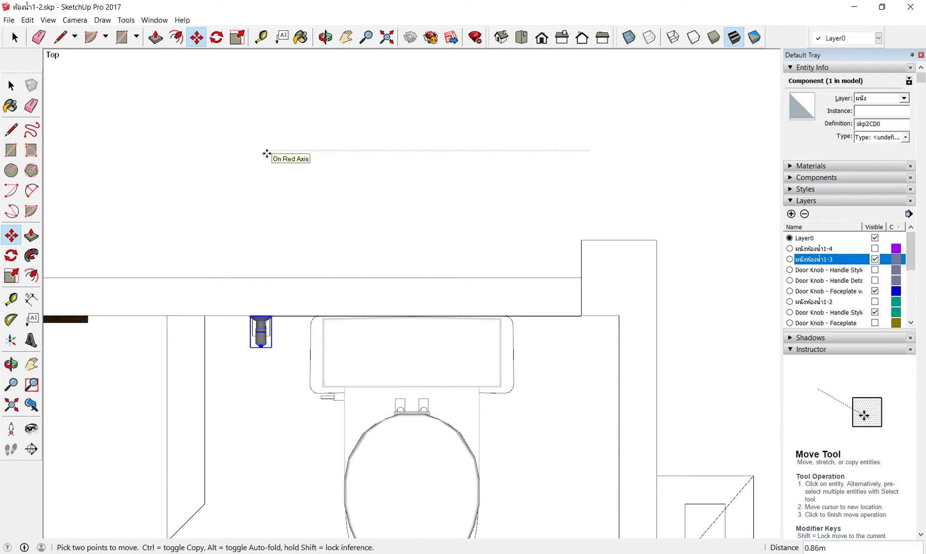
Orbit and zoom around the toilet, shower hose, mirror wall and whole room to inspect the model.
mouse_move(199, 463)
middle_mouse_down()
mouse_move(301, 450)
mouse_move(258, 434)
middle_mouse_up()
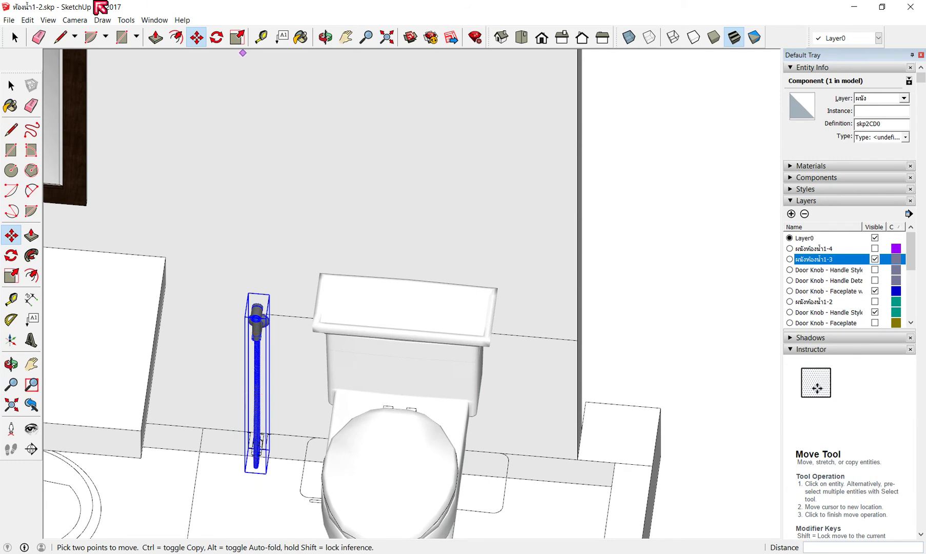
left_click(37, 38)
left_click(296, 292)
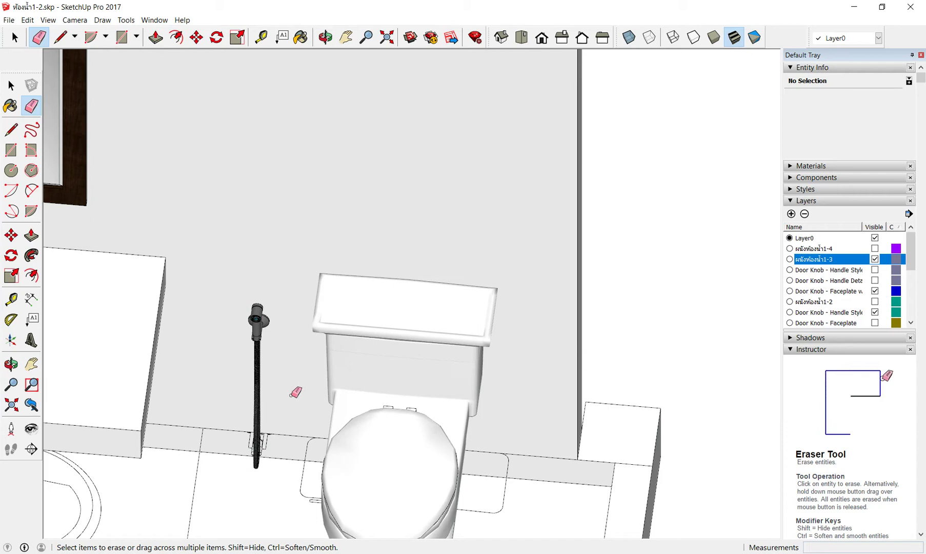
middle_click_drag(296, 392, 337, 411)
scroll(295, 412, "up", 2)
scroll(299, 391, "up", 5)
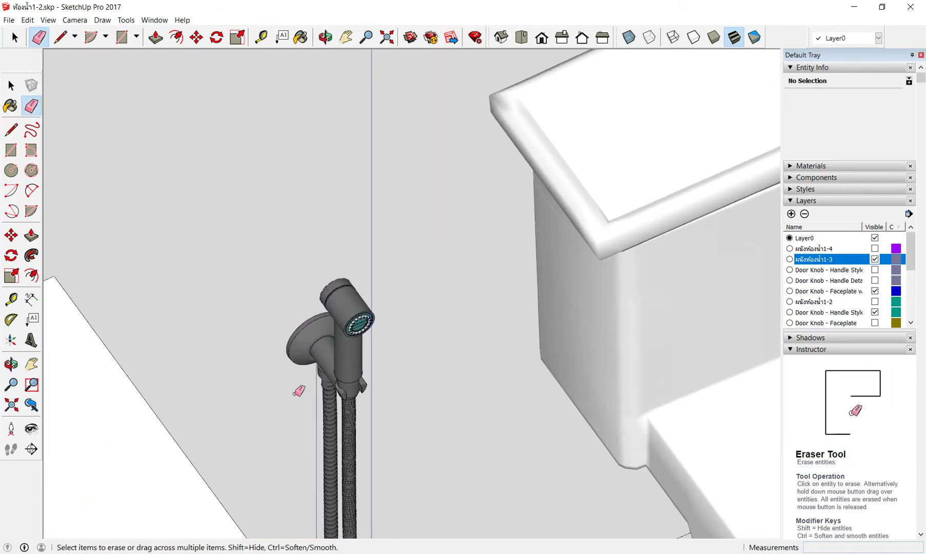
scroll(299, 391, "up", 2)
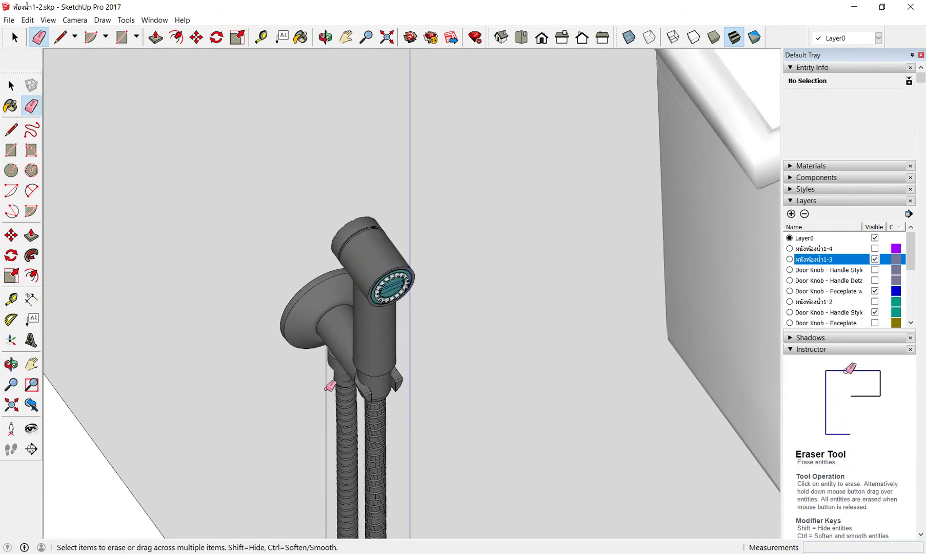
scroll(323, 387, "down", 1)
scroll(318, 395, "down", 1)
scroll(320, 395, "up", 2)
scroll(316, 379, "down", 2)
scroll(312, 376, "down", 3)
mouse_move(307, 379)
middle_mouse_down()
mouse_move(321, 333)
mouse_move(325, 487)
middle_mouse_up()
scroll(333, 425, "down", 1)
scroll(335, 425, "down", 1)
mouse_move(532, 426)
middle_mouse_down()
mouse_move(252, 355)
mouse_move(385, 374)
middle_mouse_up()
scroll(364, 411, "down", 2)
scroll(350, 368, "up", 1)
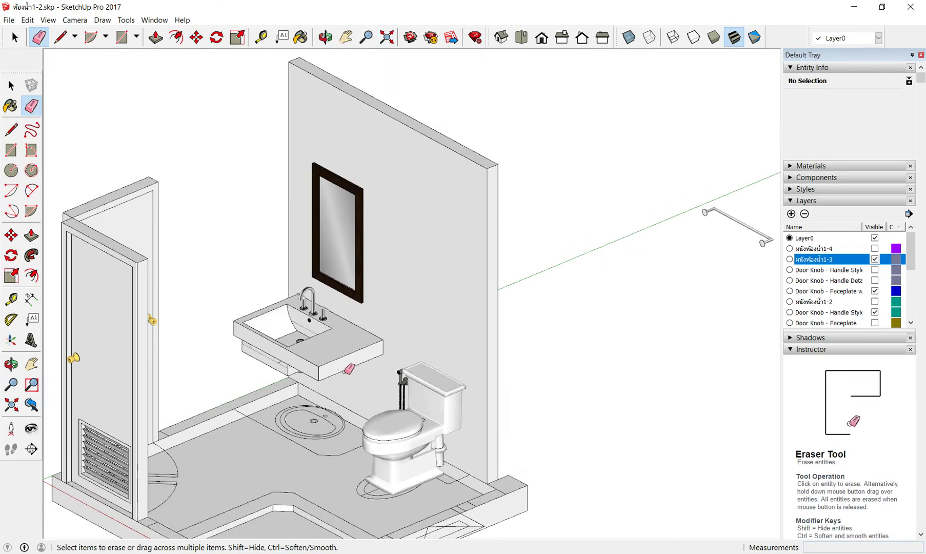
scroll(347, 372, "up", 1)
scroll(395, 331, "down", 3)
middle_click_drag(395, 331, 527, 385)
scroll(434, 367, "up", 2)
scroll(435, 365, "up", 2)
scroll(433, 292, "down", 4)
middle_click_drag(433, 293, 210, 339)
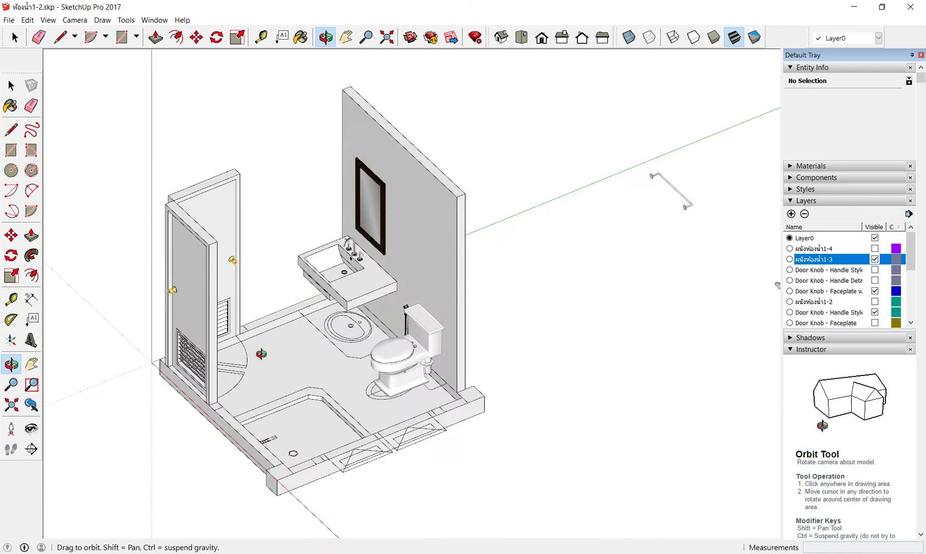
mouse_move(439, 319)
middle_mouse_down()
mouse_move(431, 312)
mouse_move(505, 364)
mouse_move(713, 363)
middle_mouse_up()
scroll(430, 311, "down", 1)
scroll(527, 345, "up", 4)
scroll(527, 345, "down", 3)
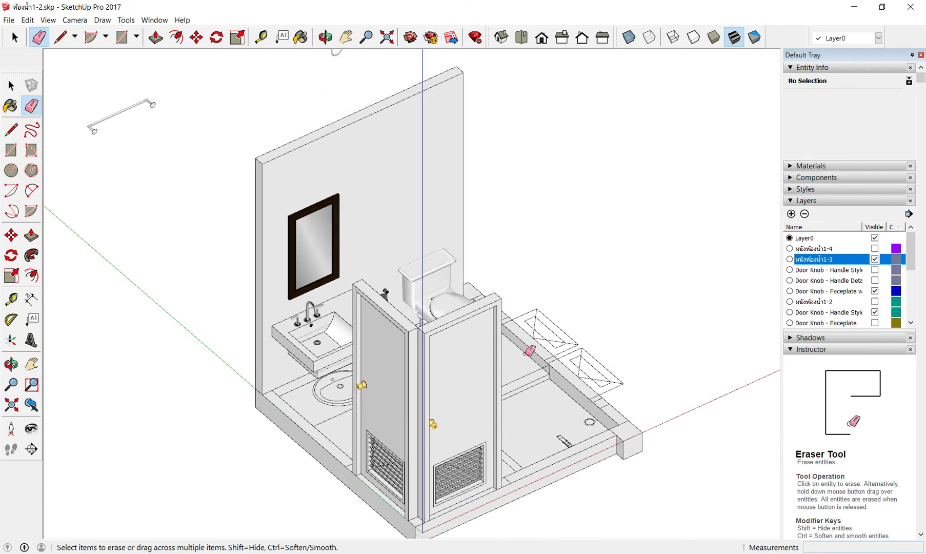
scroll(527, 345, "down", 2)
scroll(844, 279, "down", 5)
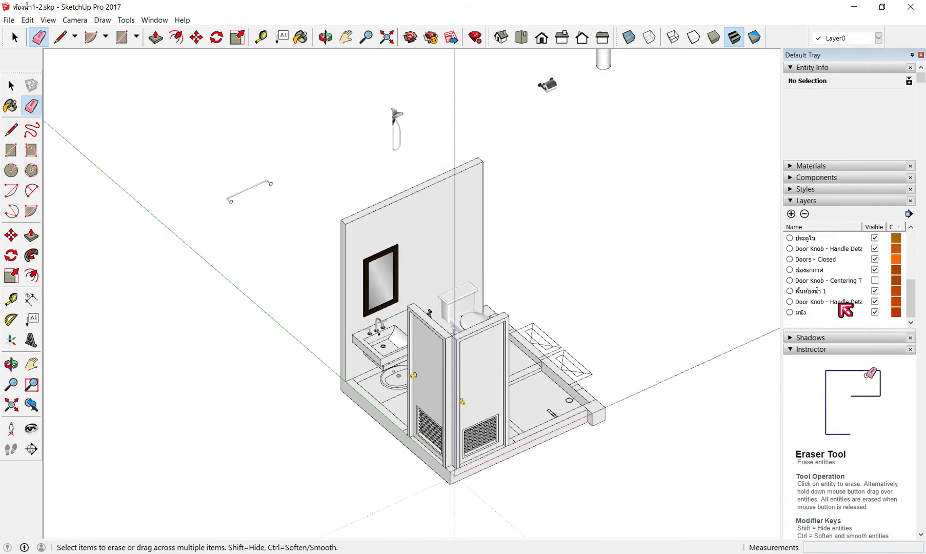
scroll(846, 309, "up", 2)
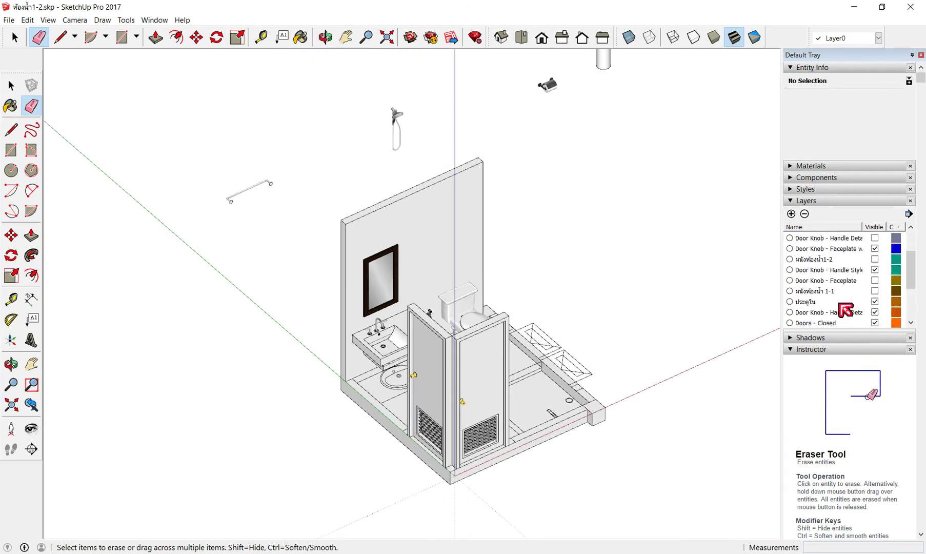
Hide the ประตูใน layer so the doors disappear from the model.
left_click(875, 302)
scroll(511, 376, "up", 3)
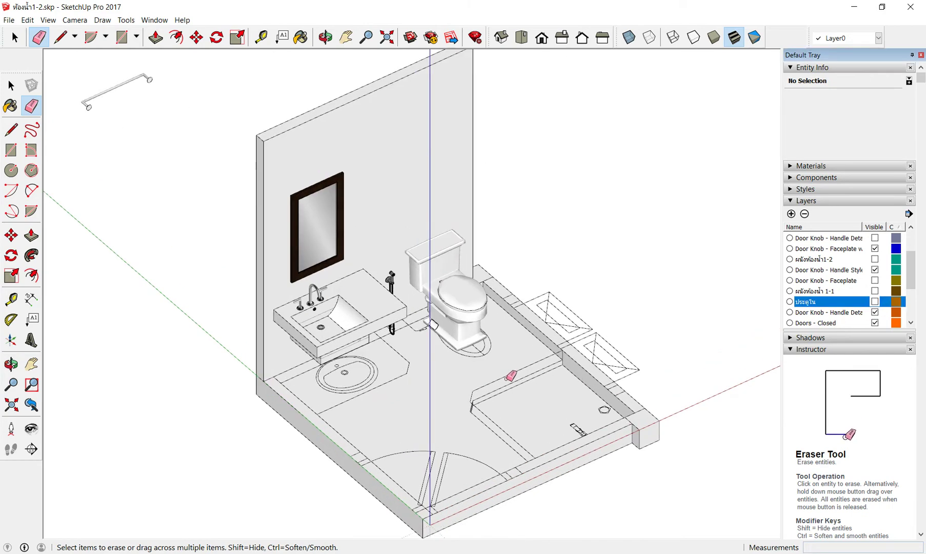
scroll(604, 280, "down", 1)
scroll(445, 359, "down", 1)
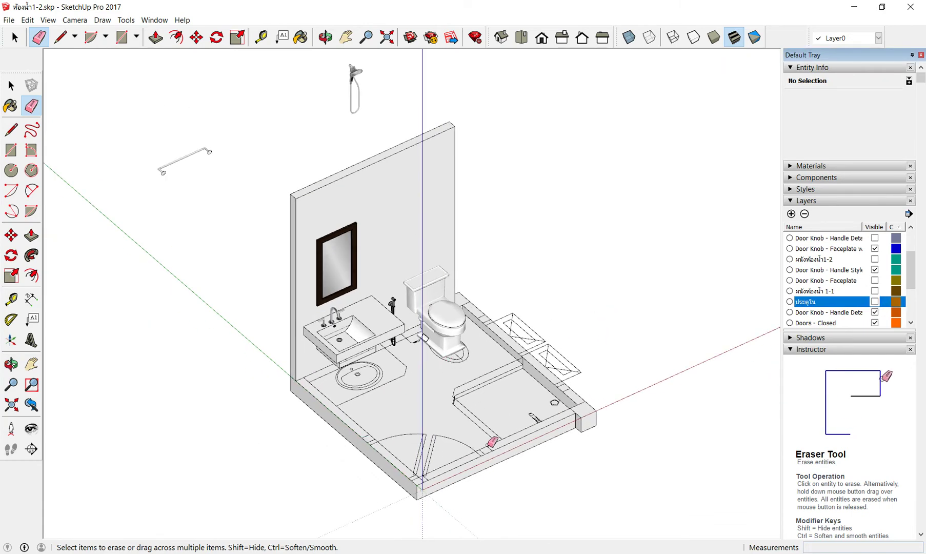
middle_click_drag(562, 380, 334, 478)
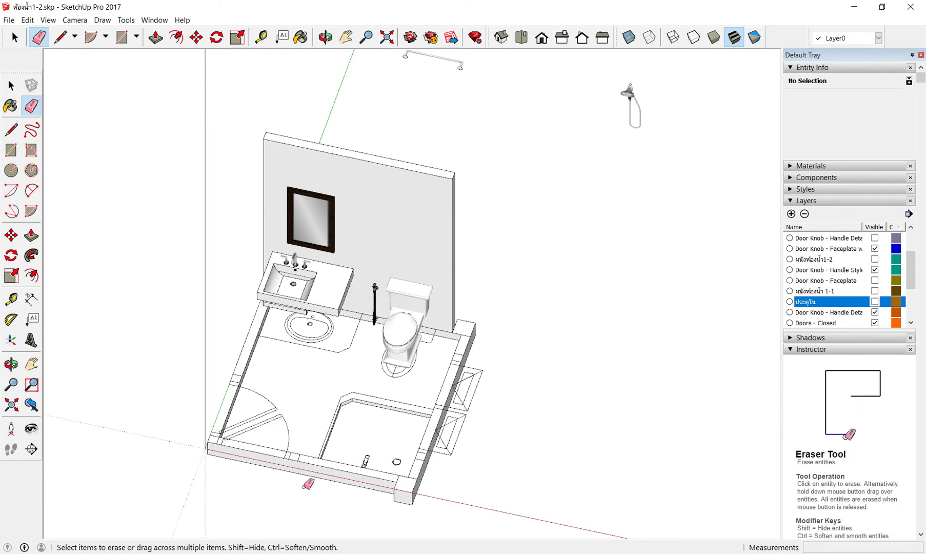
middle_click_drag(388, 435, 571, 407)
scroll(872, 294, "up", 2)
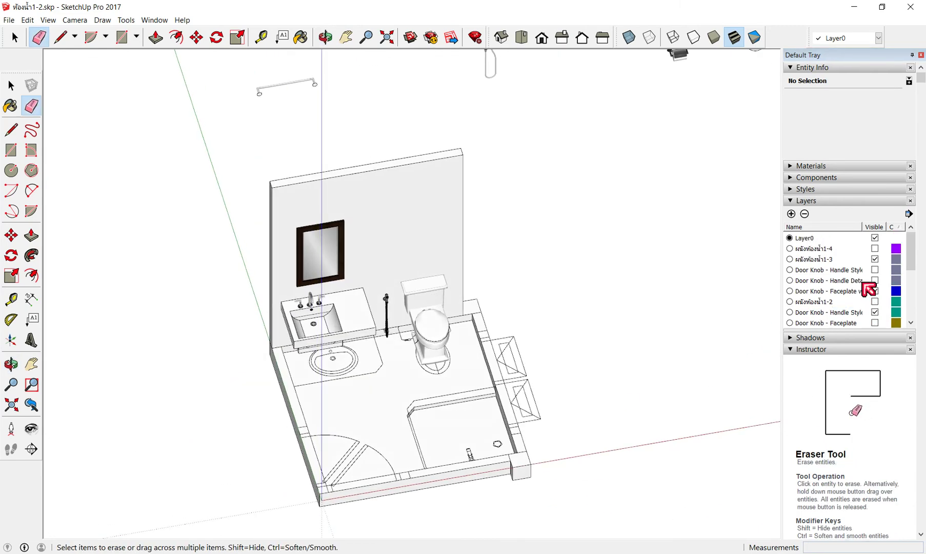
Make the ผนังห้องน้ำ1-2 wall layer visible to show the bathroom's side wall.
left_click(875, 302)
middle_click_drag(510, 352, 613, 293)
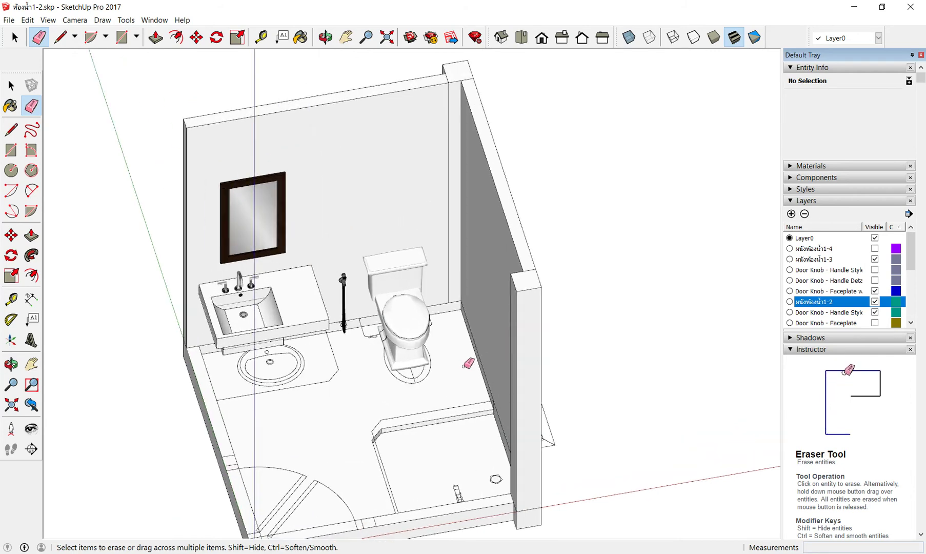
mouse_move(451, 412)
middle_mouse_down()
mouse_move(620, 389)
mouse_move(545, 374)
middle_mouse_up()
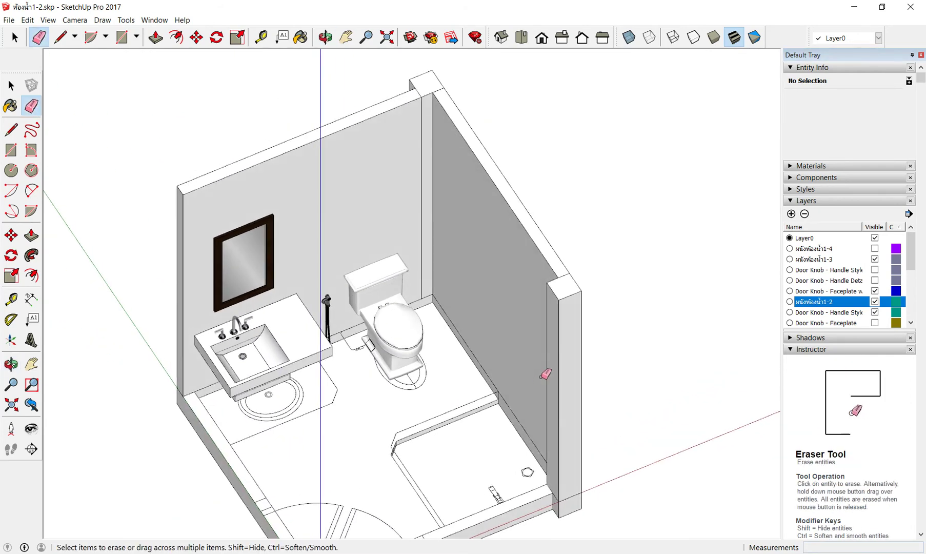
scroll(472, 300, "down", 3)
scroll(482, 183, "down", 3)
scroll(493, 197, "up", 1)
scroll(513, 153, "up", 6)
scroll(513, 154, "up", 3)
scroll(511, 161, "down", 2)
scroll(513, 164, "down", 2)
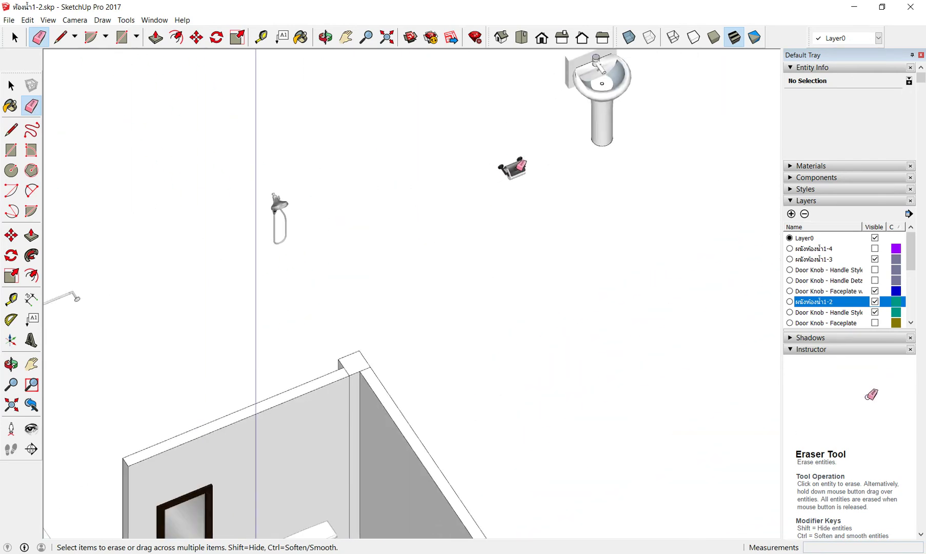
scroll(520, 162, "up", 4)
scroll(524, 159, "up", 1)
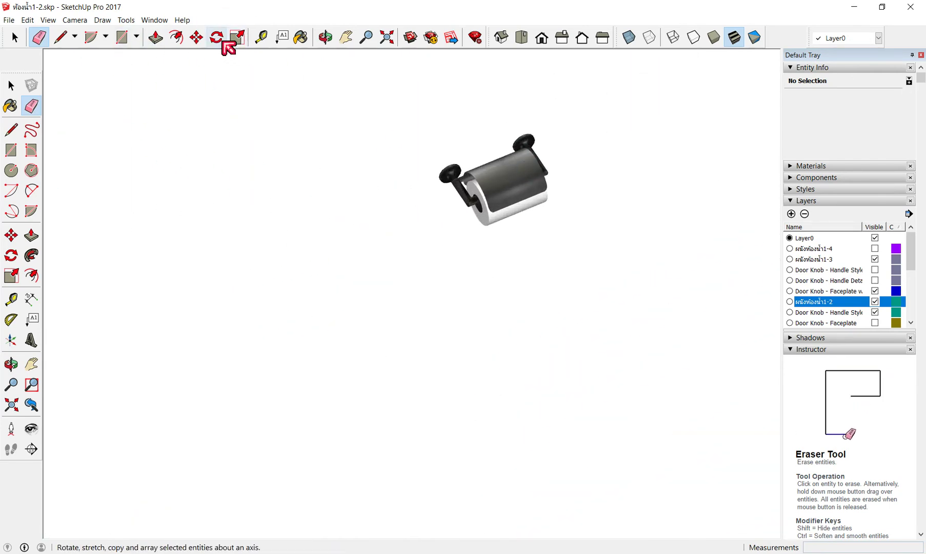
Rotate the toilet-paper holder by 90 degrees.
left_click(217, 37)
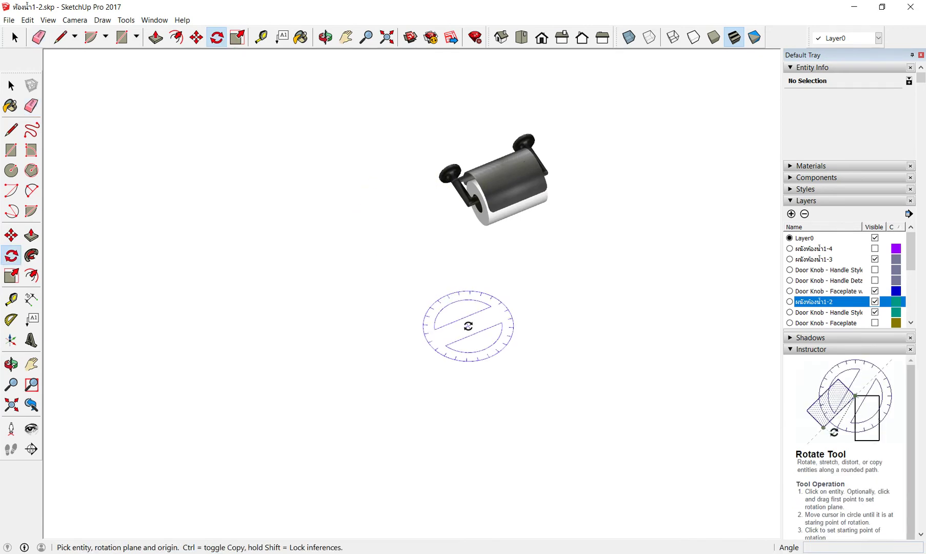
left_click(15, 37)
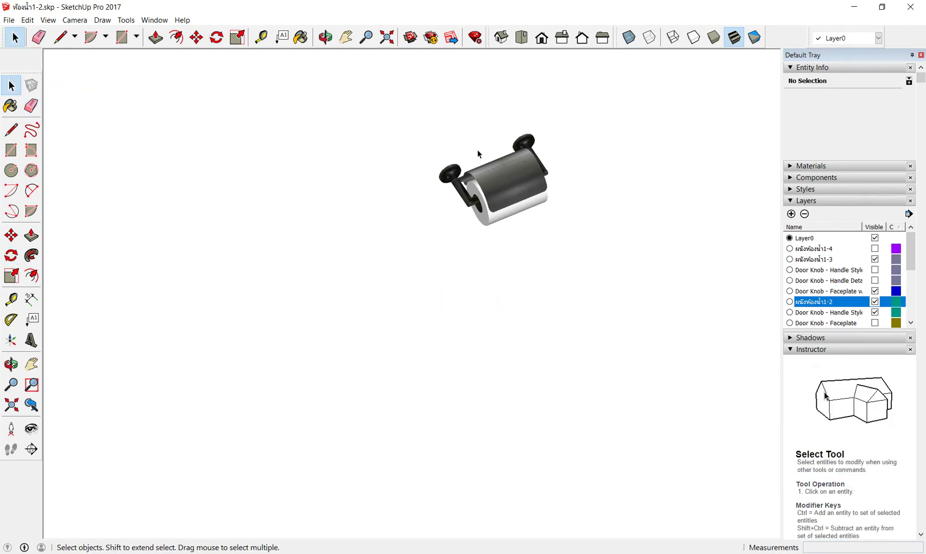
left_click_drag(573, 265, 478, 195)
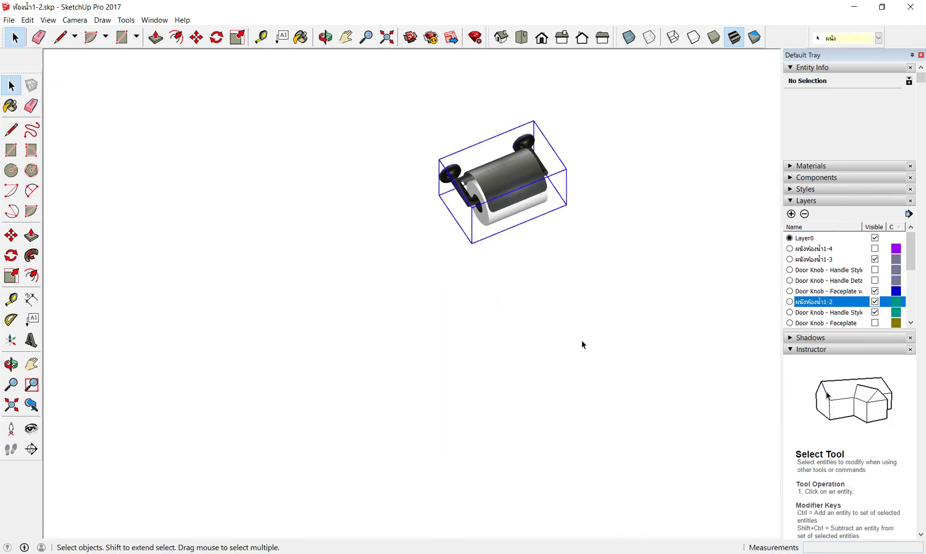
left_click(217, 37)
left_click_drag(375, 254, 429, 331)
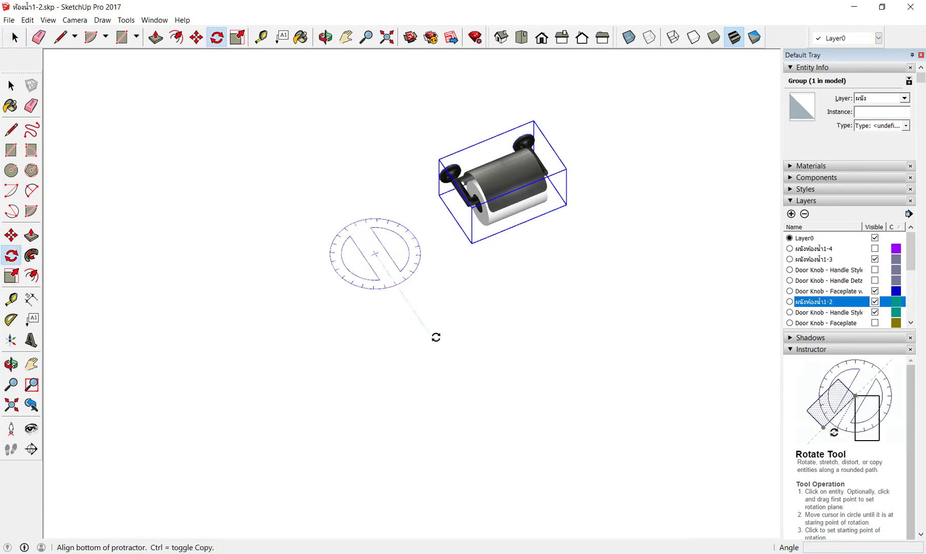
left_click(436, 337)
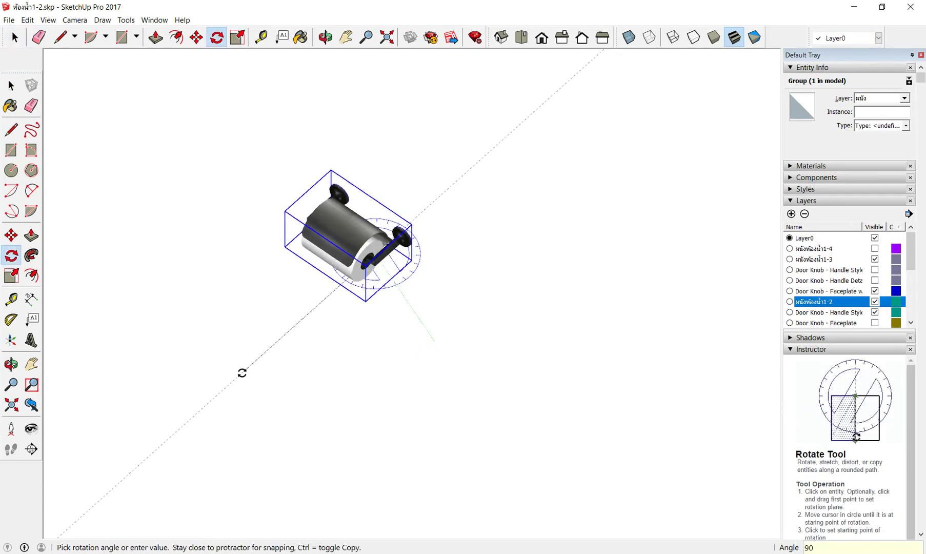
left_click(242, 373)
scroll(407, 280, "down", 3)
scroll(408, 272, "down", 2)
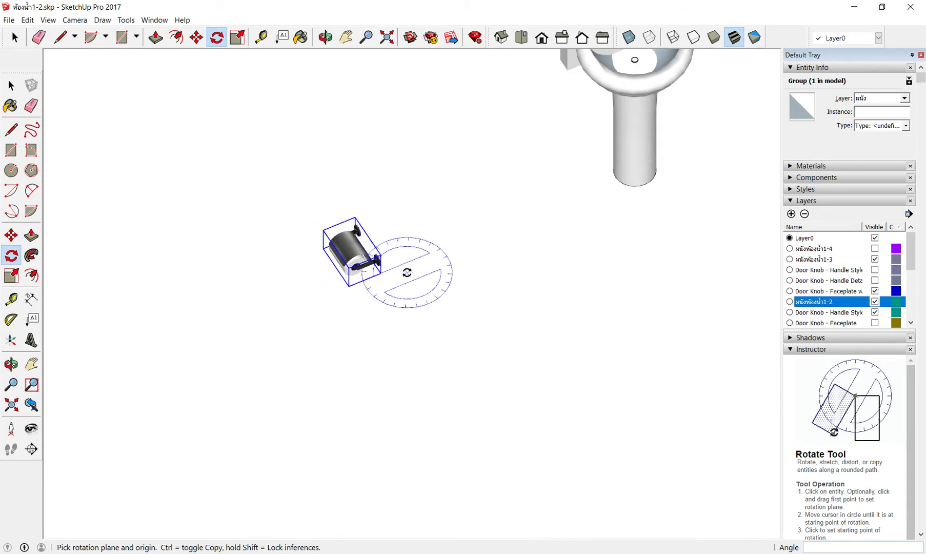
scroll(408, 272, "up", 3)
mouse_move(393, 300)
middle_mouse_down()
mouse_move(127, 123)
mouse_move(368, 201)
middle_mouse_up()
Check the toilet-paper holder's 0.60 height on the AutoCAD elevation, then return to SketchUp.
scroll(407, 263, "down", 3)
scroll(393, 257, "down", 3)
scroll(393, 256, "down", 2)
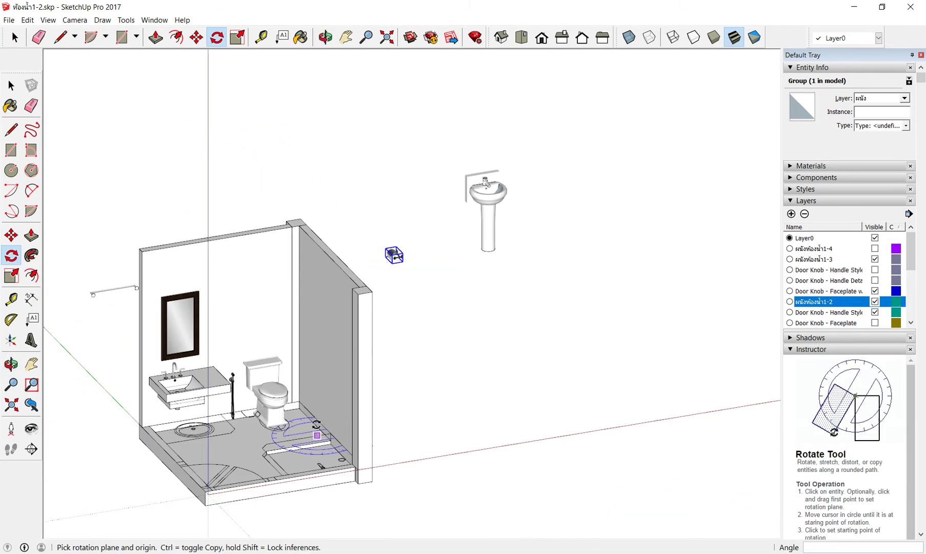
scroll(316, 426, "up", 3)
scroll(296, 385, "up", 2)
scroll(332, 387, "up", 1)
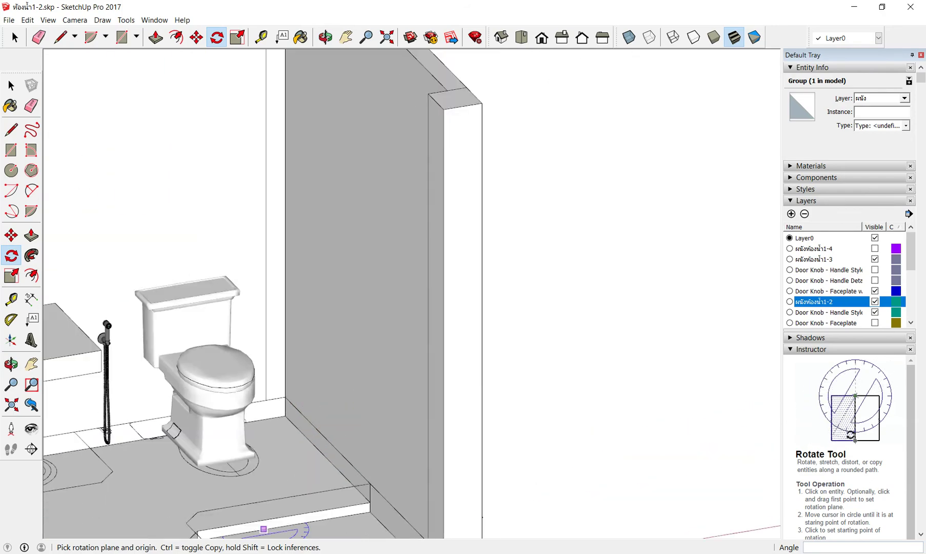
scroll(363, 207, "up", 3)
scroll(232, 330, "up", 2)
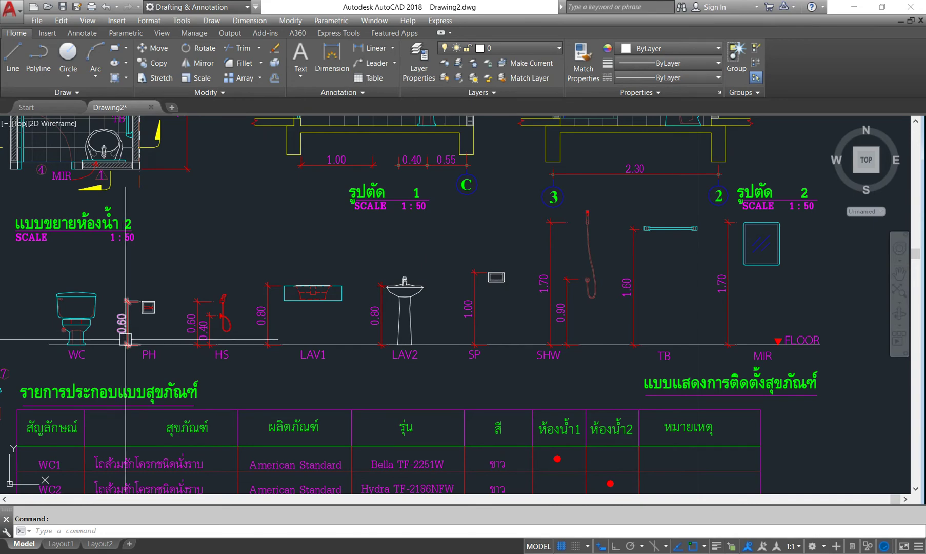
mouse_move(330, 539)
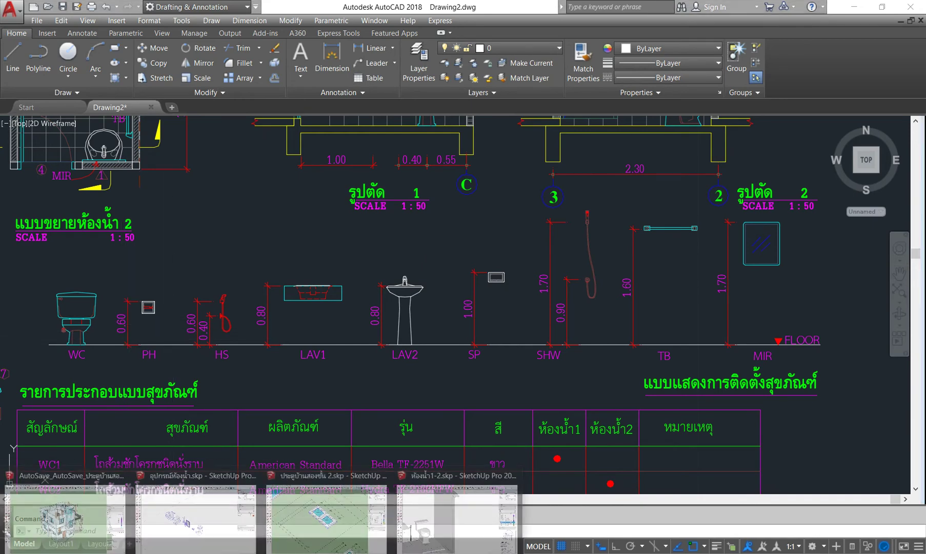
left_click(446, 536)
Bring the wall beside the toilet into view with the Line tool active.
scroll(366, 282, "down", 3)
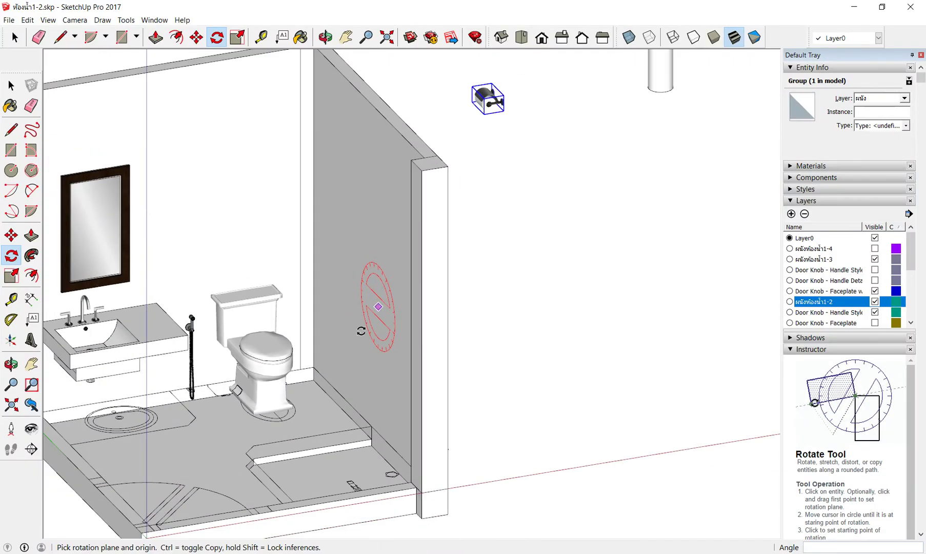
scroll(310, 393, "up", 2)
scroll(348, 394, "up", 1)
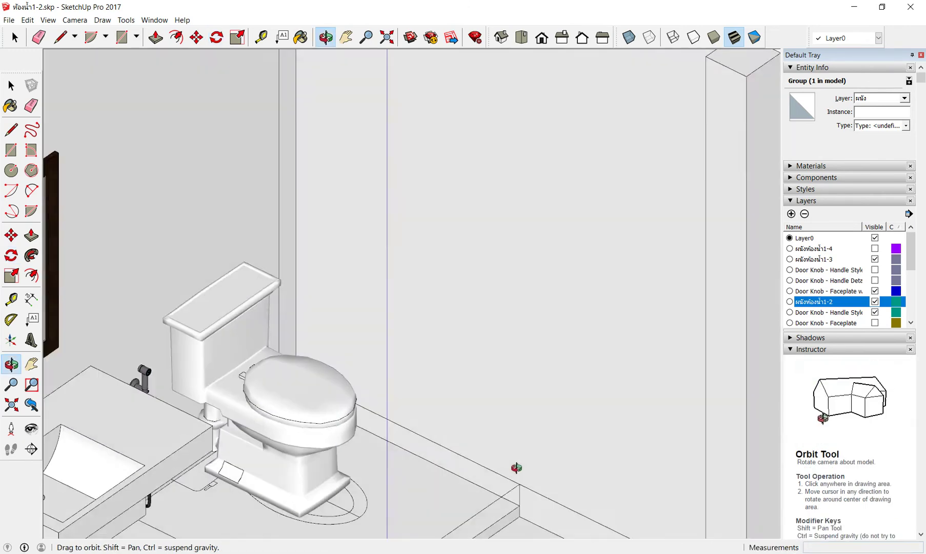
middle_click_drag(347, 393, 451, 503)
scroll(363, 357, "up", 2)
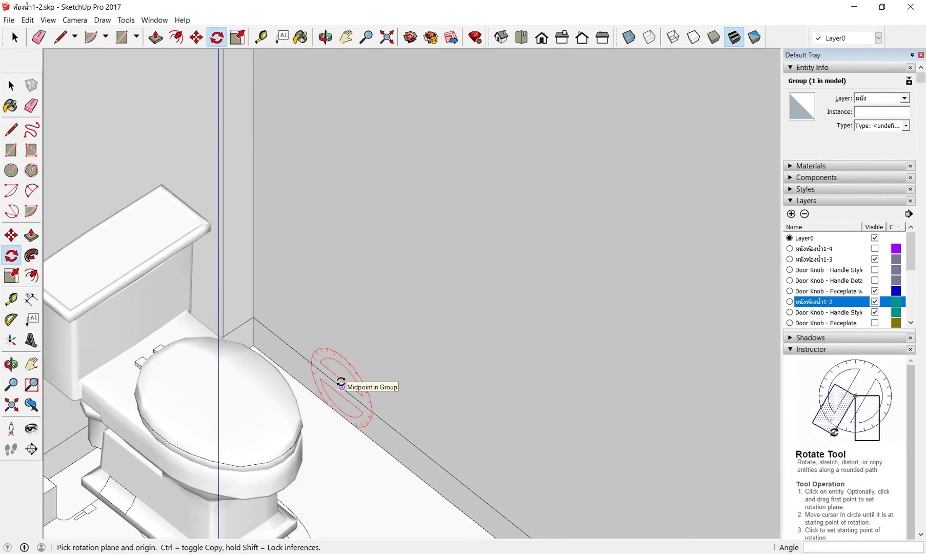
left_click(60, 37)
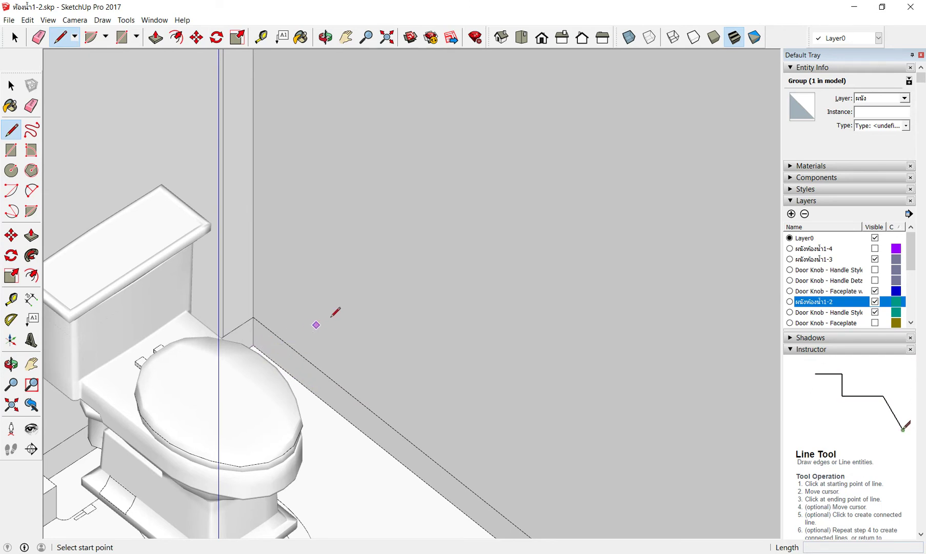
Inside the wall group, draw a 0.6 m vertical line up from the wall base beside the toilet.
right_click(349, 313)
left_click(396, 366)
mouse_move(262, 347)
middle_mouse_down()
mouse_move(213, 263)
mouse_move(286, 353)
middle_mouse_up()
left_click(277, 344)
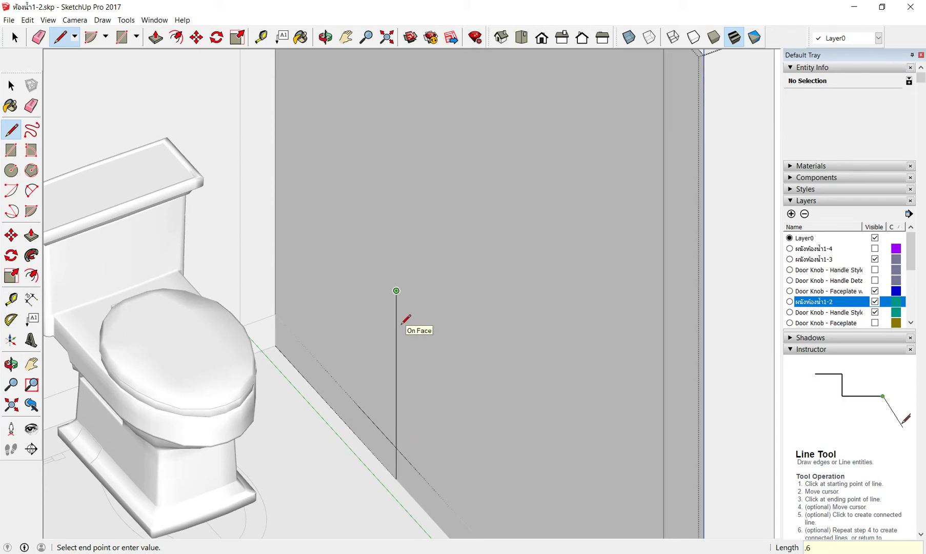
key("Return")
scroll(407, 304, "down", 3)
scroll(407, 314, "down", 3)
mouse_move(407, 314)
middle_mouse_down()
mouse_move(554, 337)
mouse_move(473, 312)
mouse_move(352, 534)
middle_mouse_up()
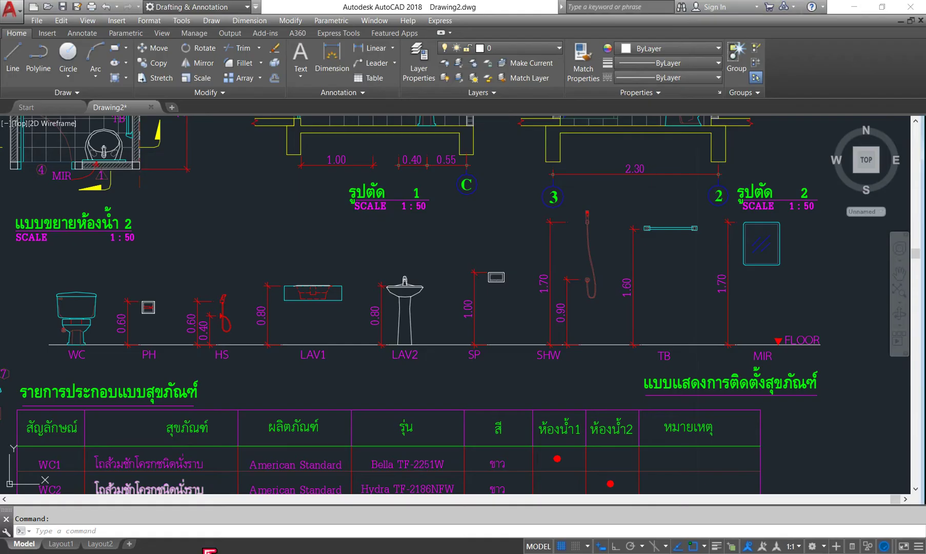
Check the 0.90 dimension beside the toilet in AutoCAD bathroom plan 2, then return to SketchUp.
scroll(223, 215, "down", 3)
scroll(153, 228, "up", 4)
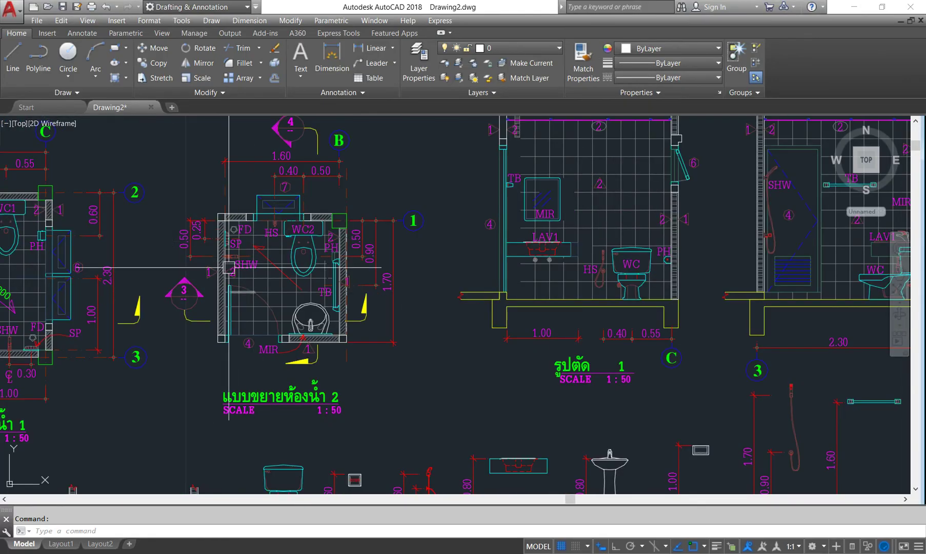
scroll(213, 255, "up", 6)
scroll(228, 266, "down", 3)
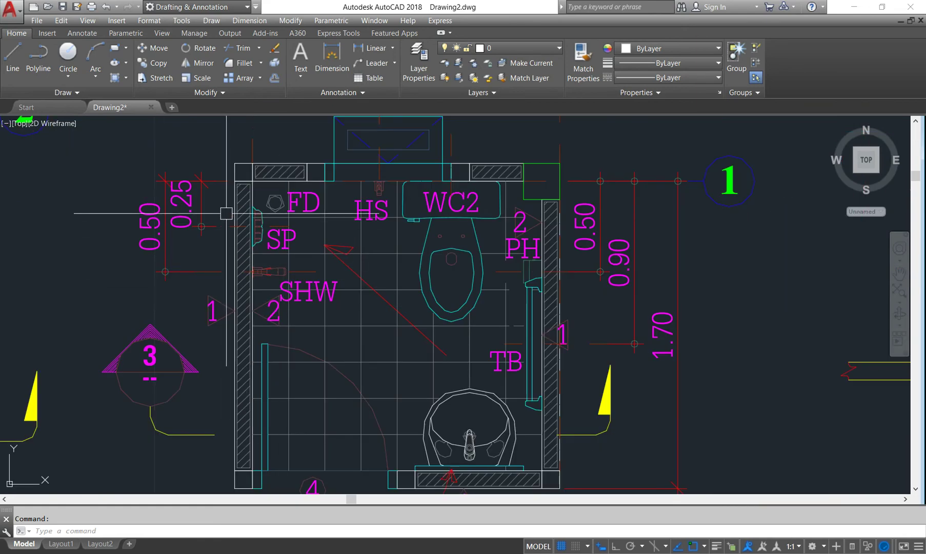
left_click(610, 262)
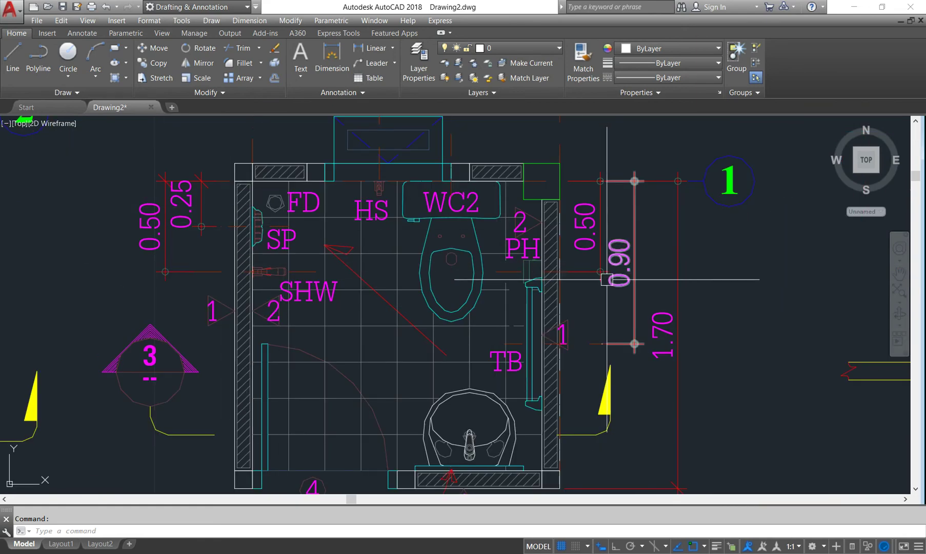
key("Escape")
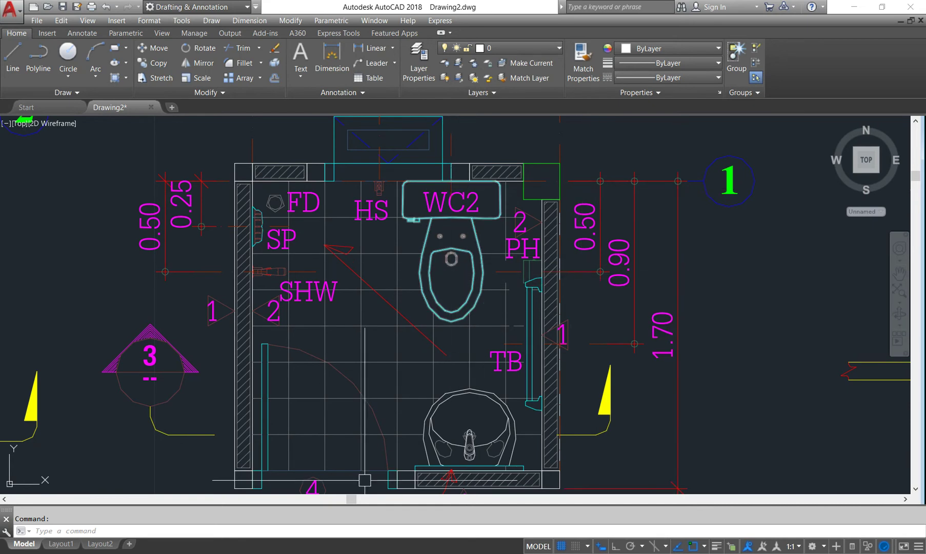
mouse_move(268, 549)
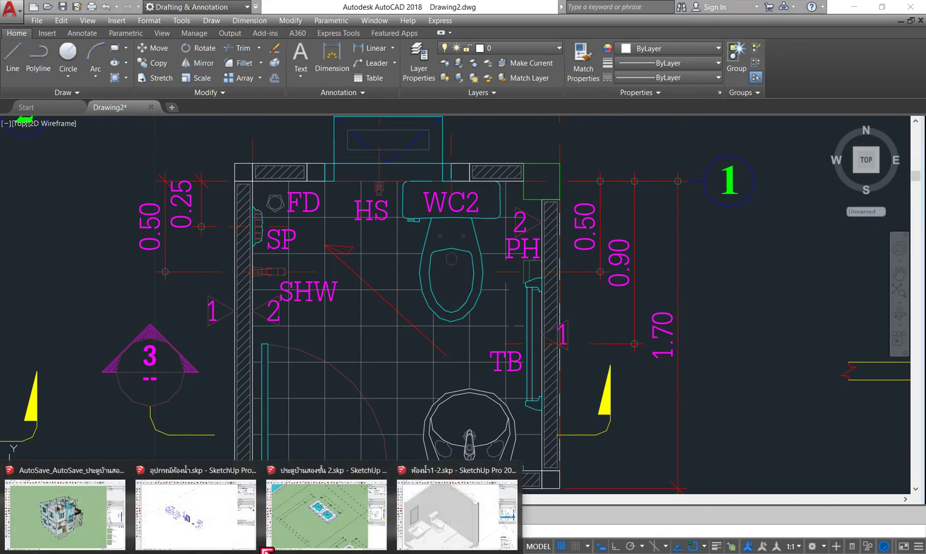
left_click(420, 527)
scroll(400, 310, "down", 1)
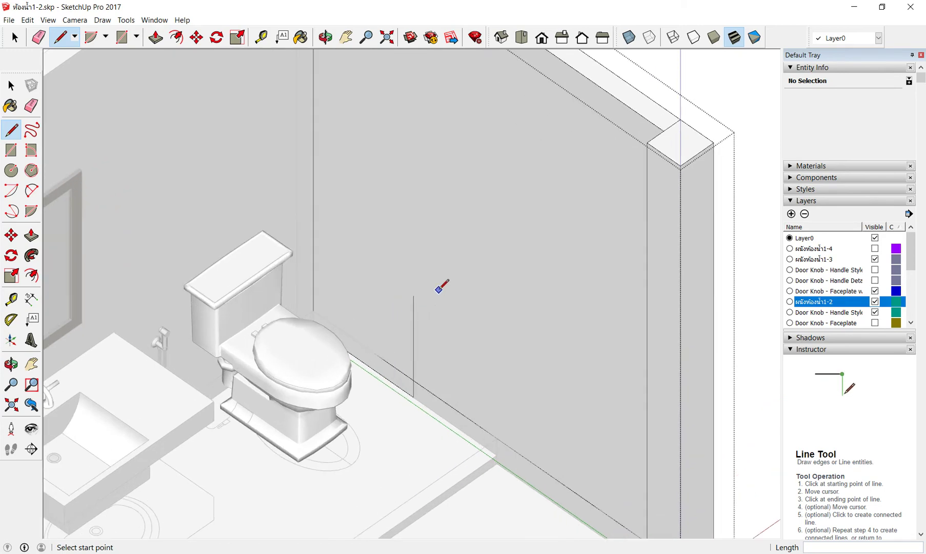
Close the wall group to leave group editing.
scroll(436, 294, "down", 1)
scroll(407, 285, "down", 1)
scroll(384, 271, "down", 2)
scroll(380, 271, "up", 1)
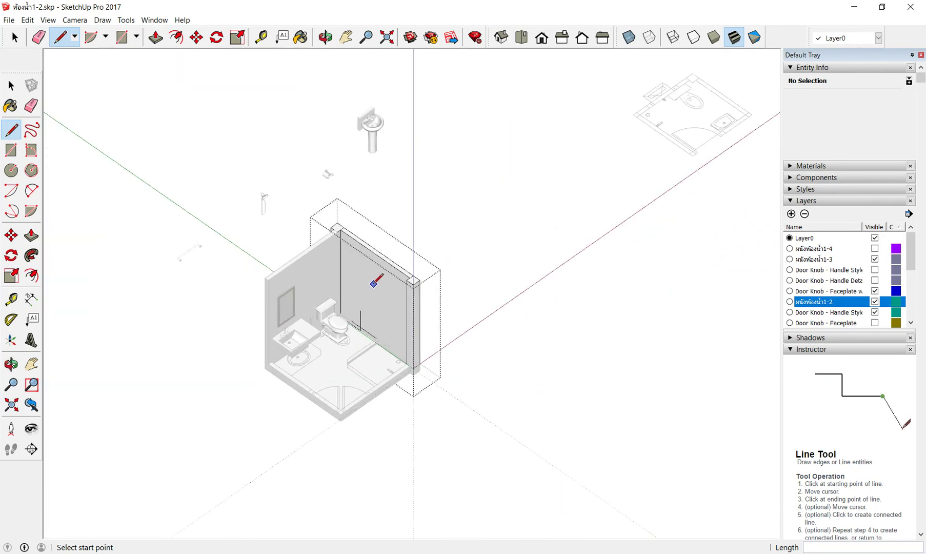
scroll(348, 195, "up", 1)
right_click(523, 128)
left_click(557, 136)
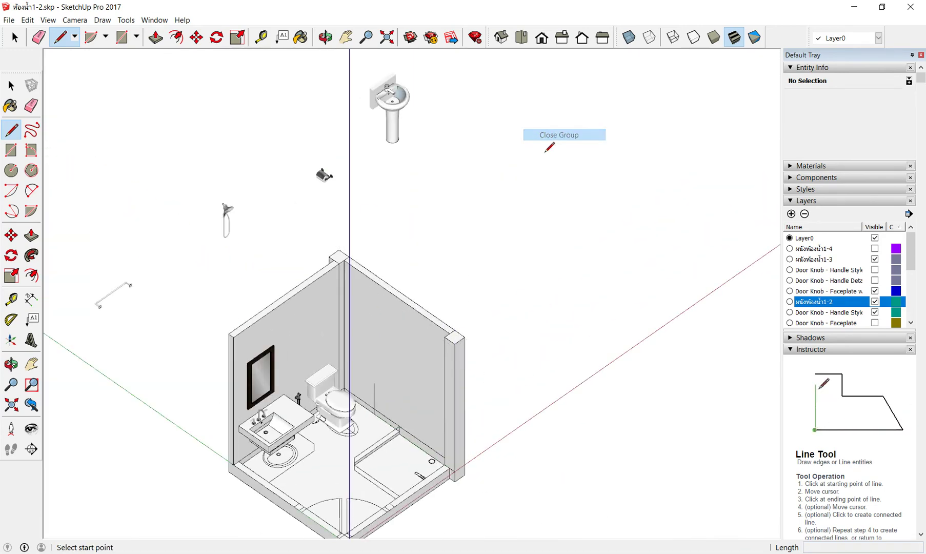
scroll(386, 390, "up", 2)
scroll(310, 197, "down", 2)
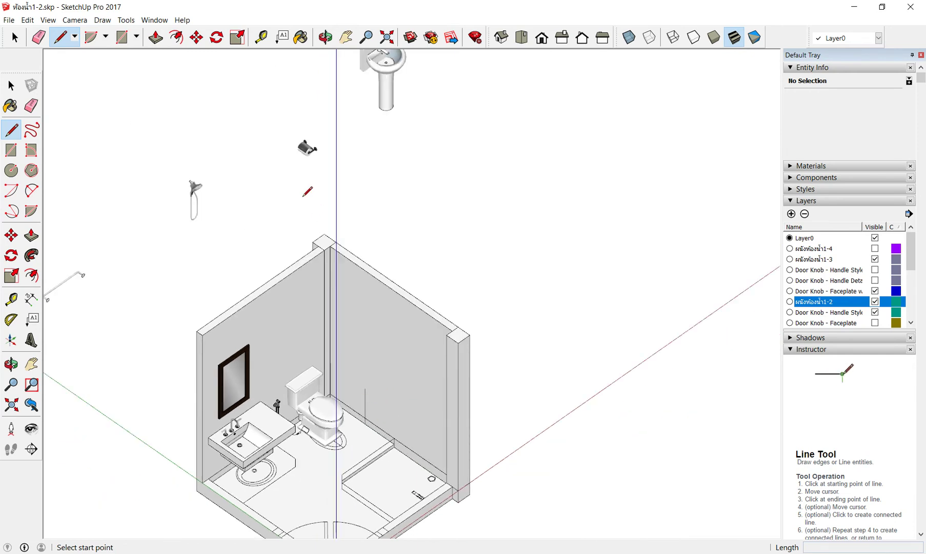
scroll(259, 188, "up", 3)
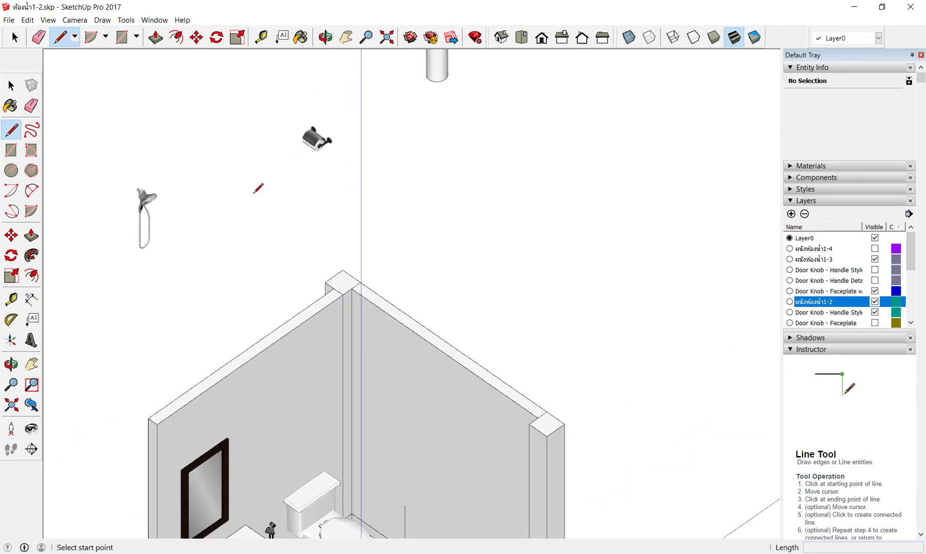
Select the toilet-paper holder.
left_click(198, 37)
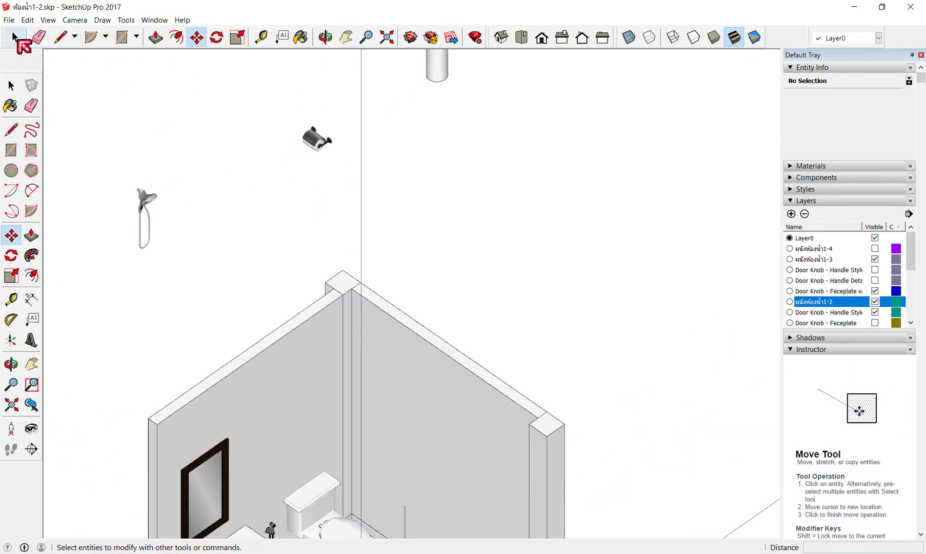
left_click(15, 37)
scroll(350, 99, "up", 2)
scroll(317, 172, "up", 3)
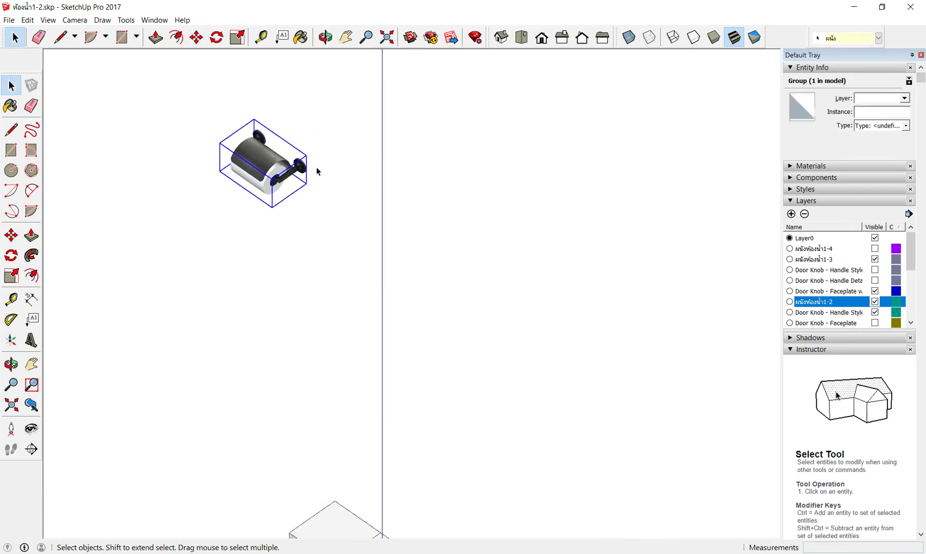
middle_click_drag(316, 171, 285, 178)
scroll(336, 195, "up", 3)
scroll(389, 110, "up", 1)
scroll(389, 110, "up", 2)
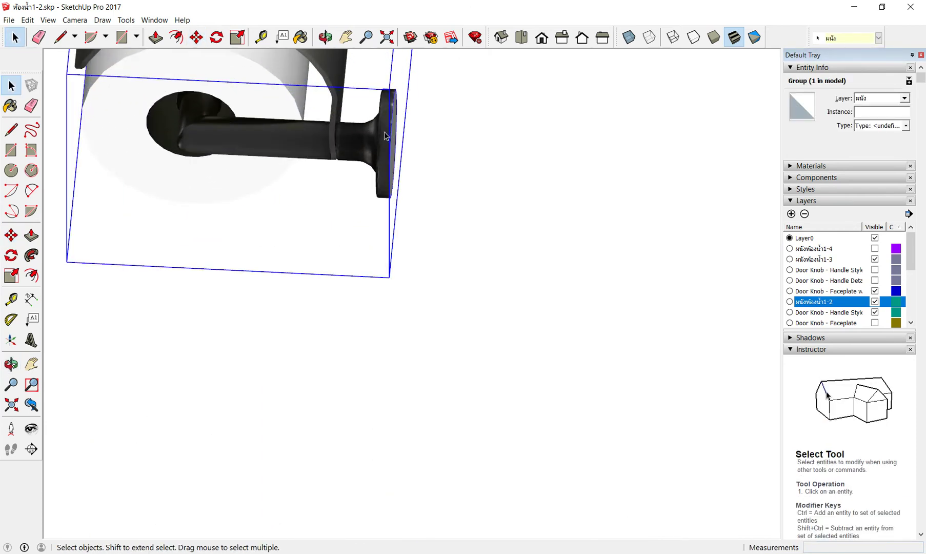
scroll(348, 207, "up", 2)
mouse_move(347, 207)
middle_mouse_down()
mouse_move(541, 139)
mouse_move(453, 337)
middle_mouse_up()
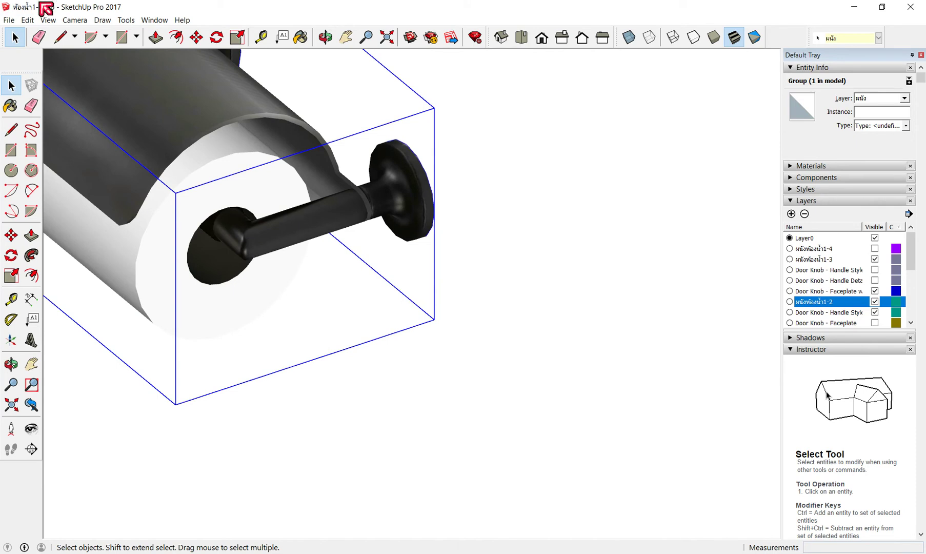
Move the holder by its mounting corner onto the top of the 0.6 m guide line.
left_click(198, 42)
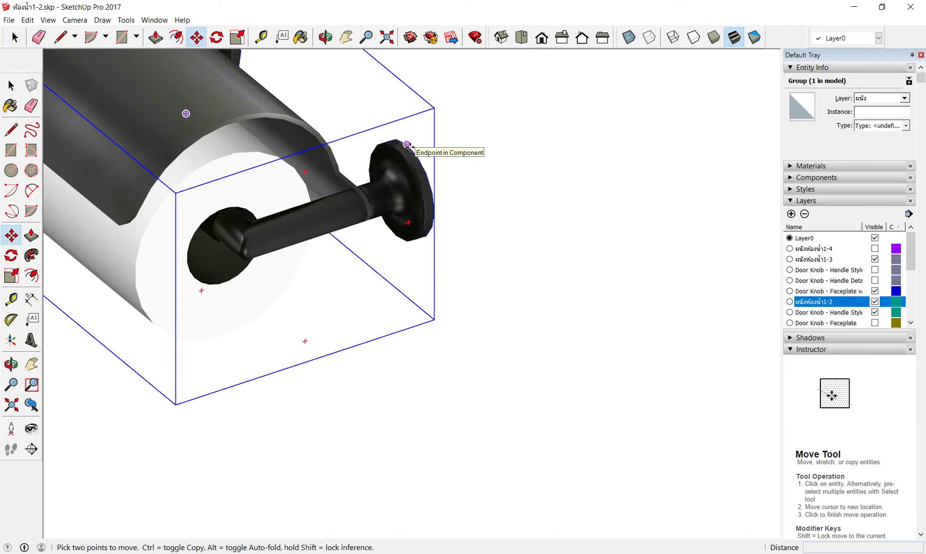
scroll(406, 151, "down", 1)
scroll(403, 155, "down", 2)
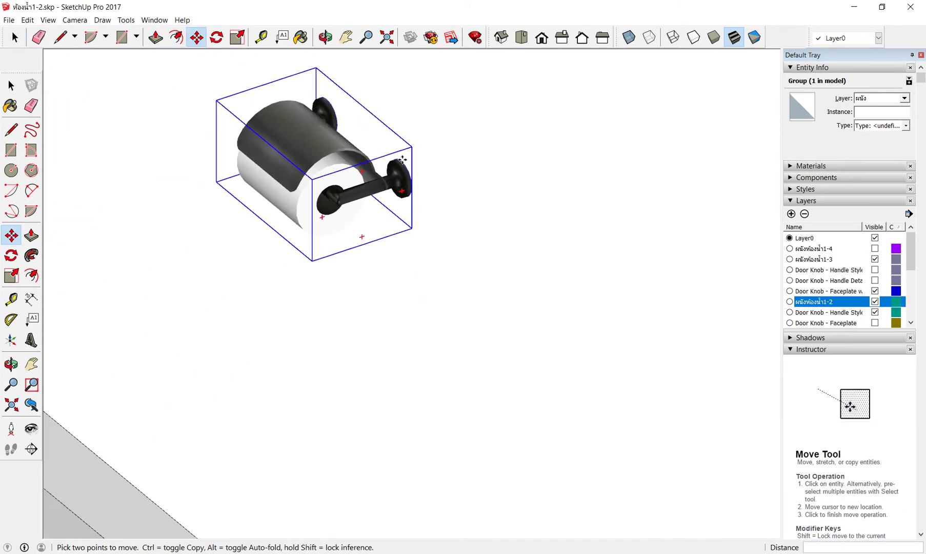
scroll(403, 156, "down", 2)
scroll(403, 155, "down", 3)
scroll(403, 155, "up", 2)
left_click(403, 155)
scroll(355, 346, "up", 2)
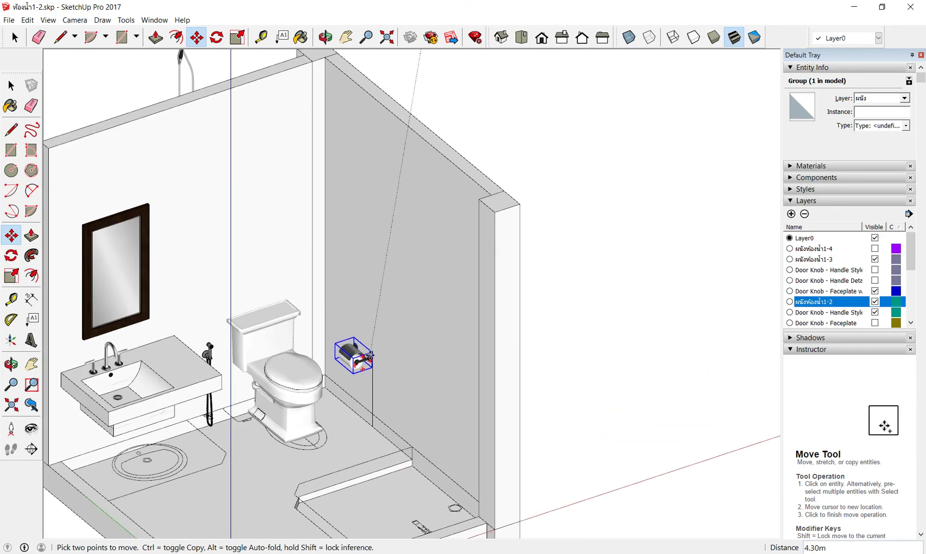
scroll(372, 347, "up", 1)
scroll(368, 344, "up", 2)
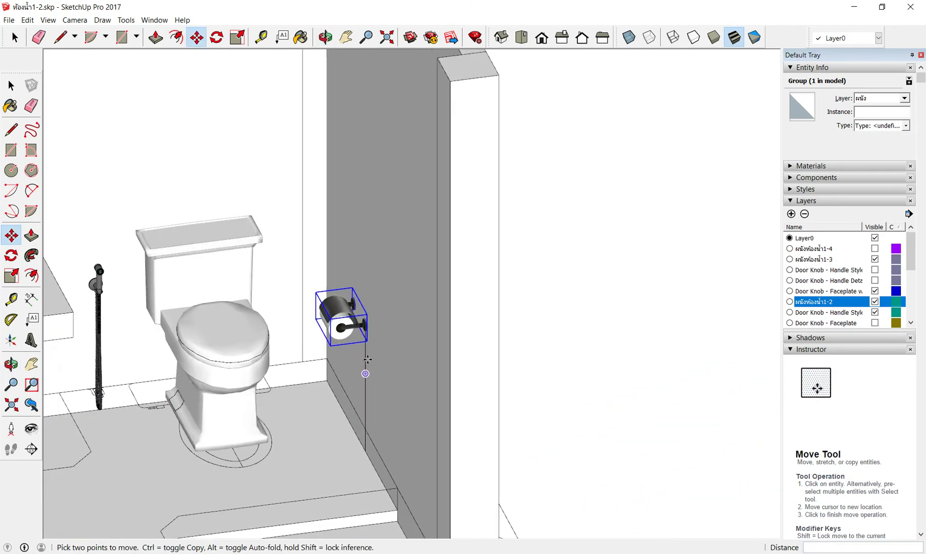
scroll(364, 340, "up", 2)
middle_click_drag(364, 341, 394, 191)
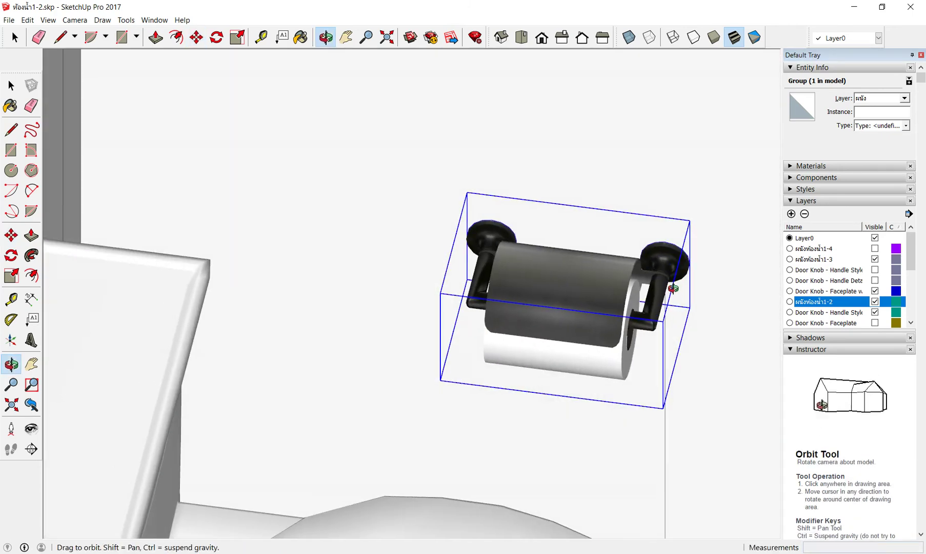
scroll(390, 226, "down", 3)
middle_click_drag(387, 258, 426, 328)
scroll(426, 328, "down", 2)
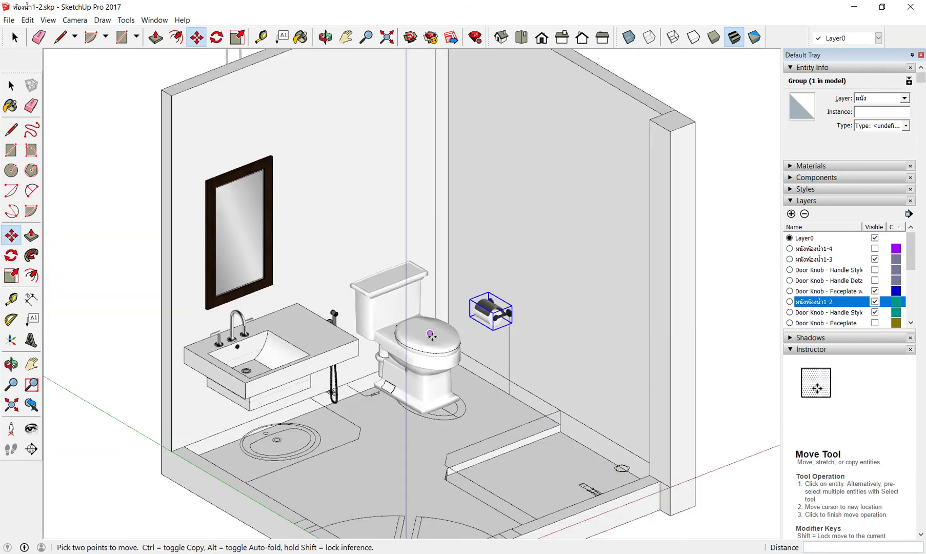
scroll(570, 378, "up", 2)
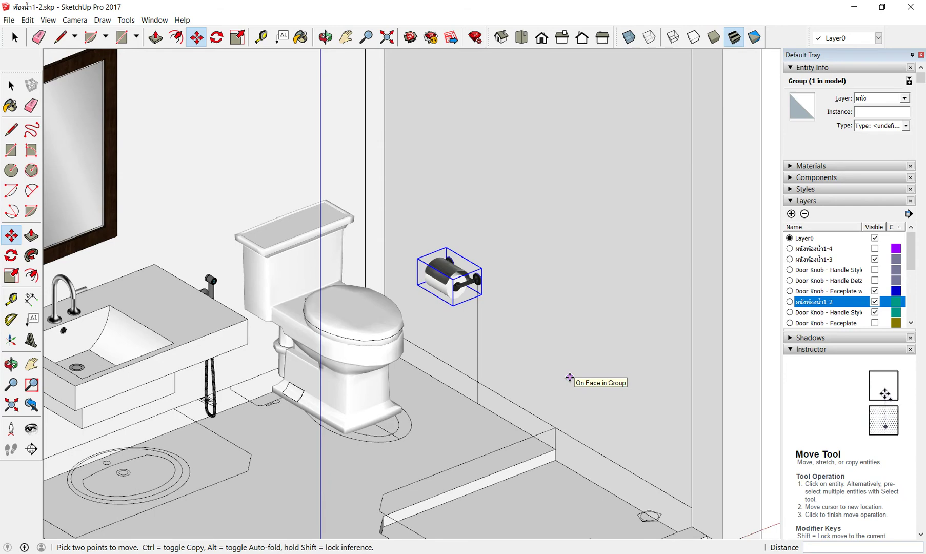
scroll(533, 363, "up", 2)
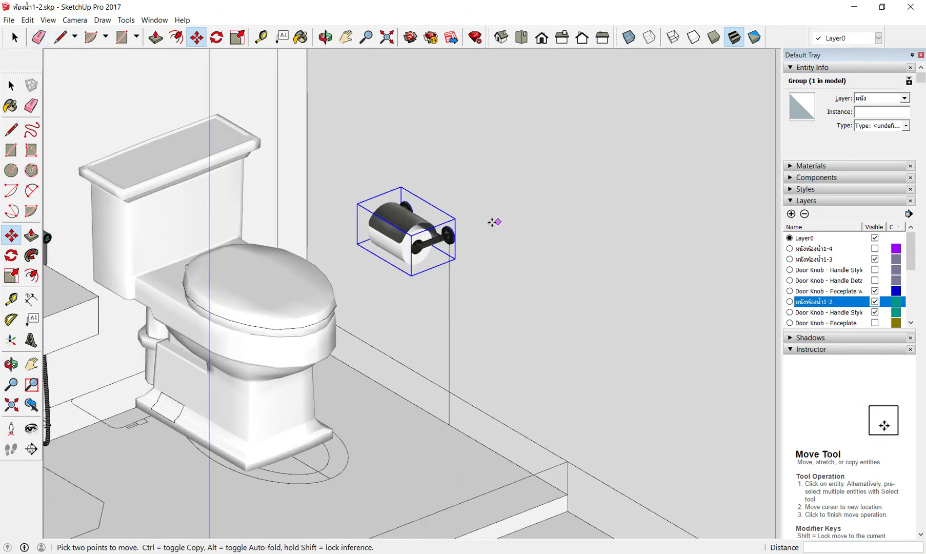
scroll(501, 221, "down", 3)
scroll(513, 231, "down", 2)
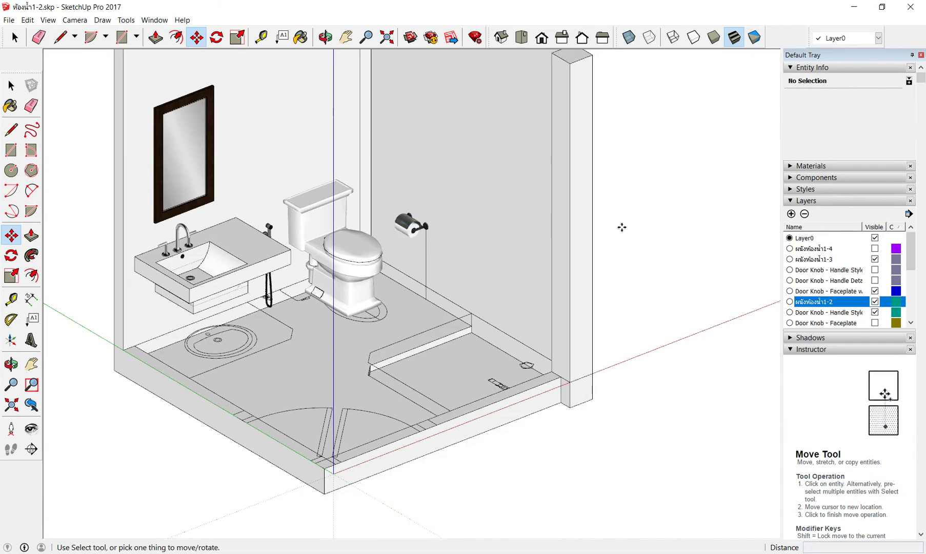
left_click(38, 37)
scroll(441, 266, "up", 4)
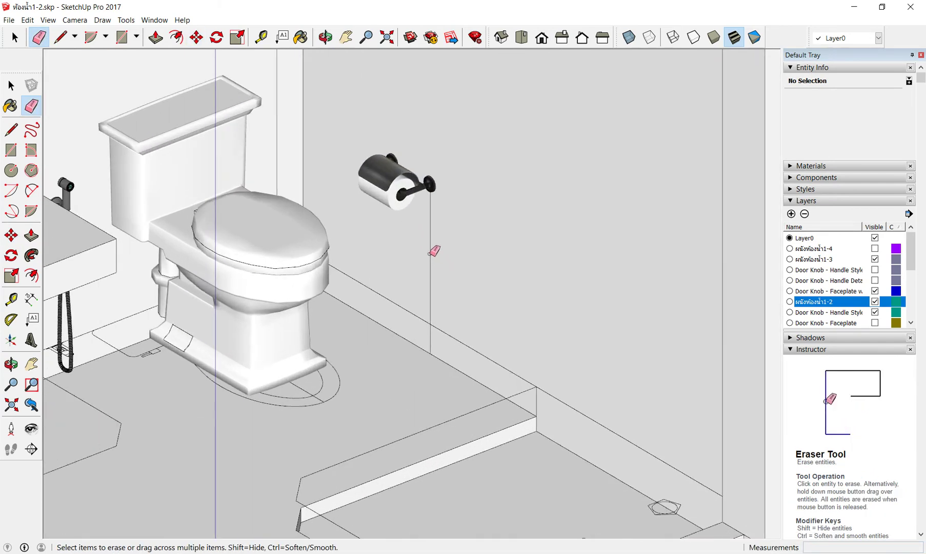
right_click(522, 224)
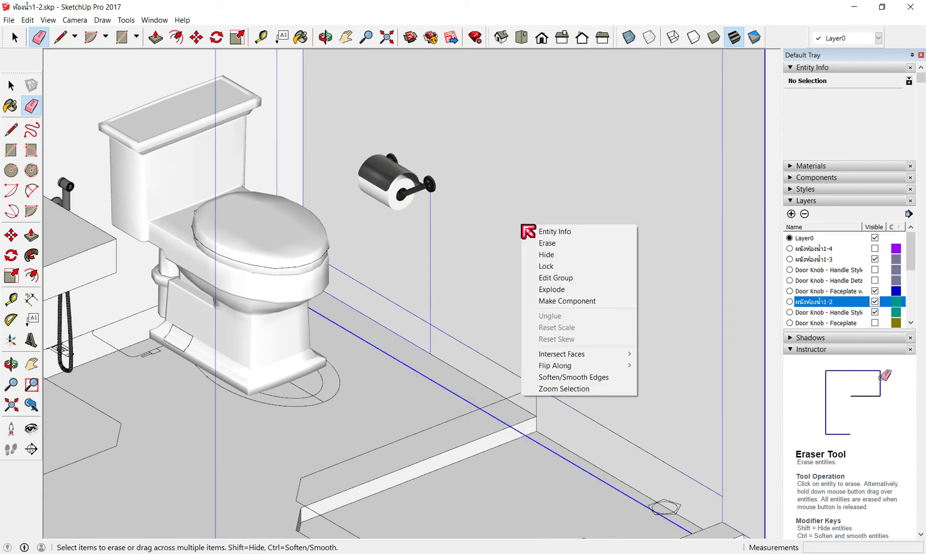
left_click(558, 278)
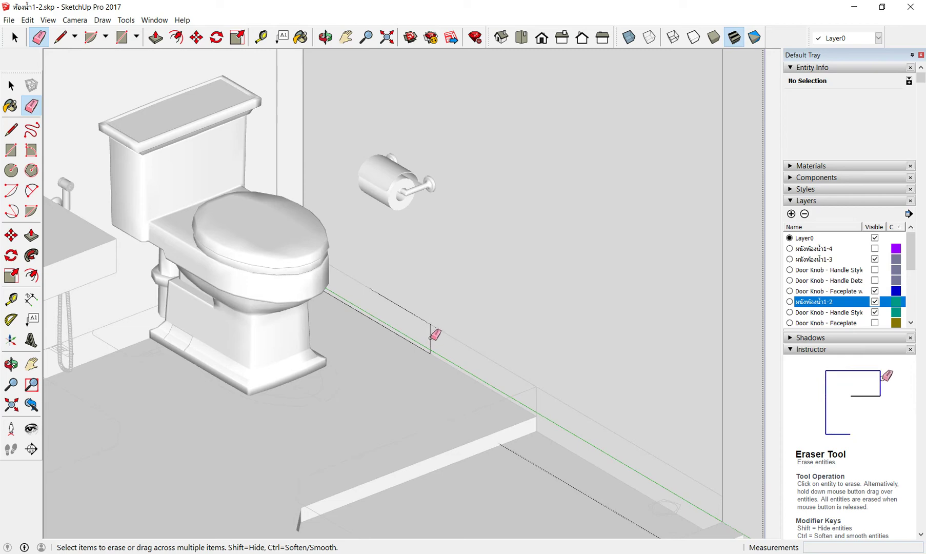
scroll(432, 342, "up", 2)
scroll(410, 328, "down", 3)
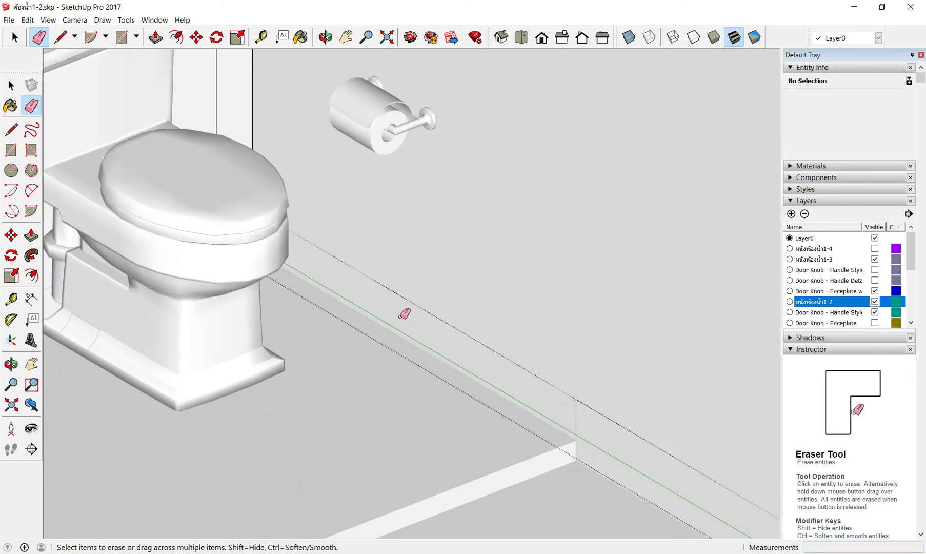
scroll(403, 314, "down", 3)
mouse_move(496, 397)
middle_mouse_down()
mouse_move(271, 317)
mouse_move(108, 349)
mouse_move(432, 364)
middle_mouse_up()
scroll(599, 374, "down", 3)
scroll(493, 344, "down", 2)
middle_click_drag(493, 343, 604, 302)
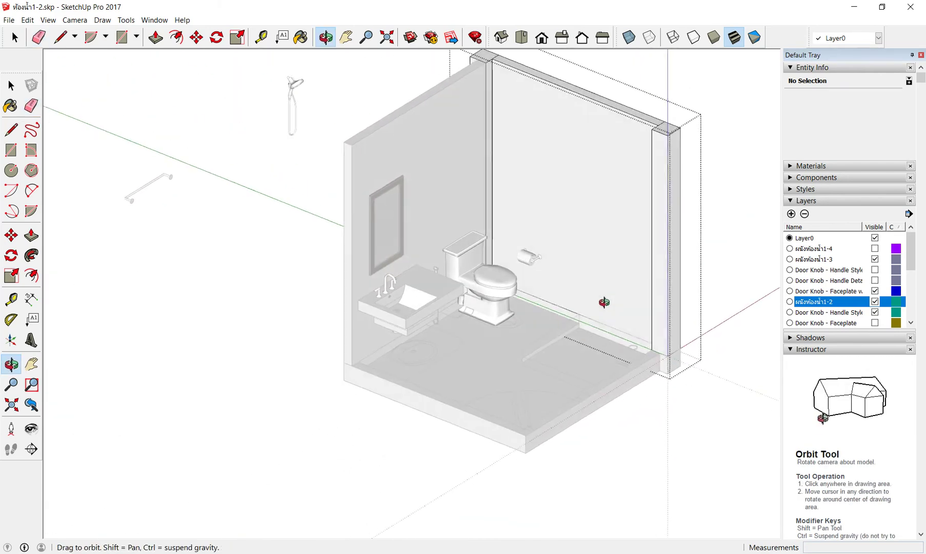
Close the wall group being edited and orbit down into the room.
right_click(242, 248)
left_click(275, 253)
scroll(265, 256, "down", 2)
mouse_move(265, 257)
middle_mouse_down()
mouse_move(531, 316)
mouse_move(424, 294)
mouse_move(608, 264)
mouse_move(595, 337)
middle_mouse_up()
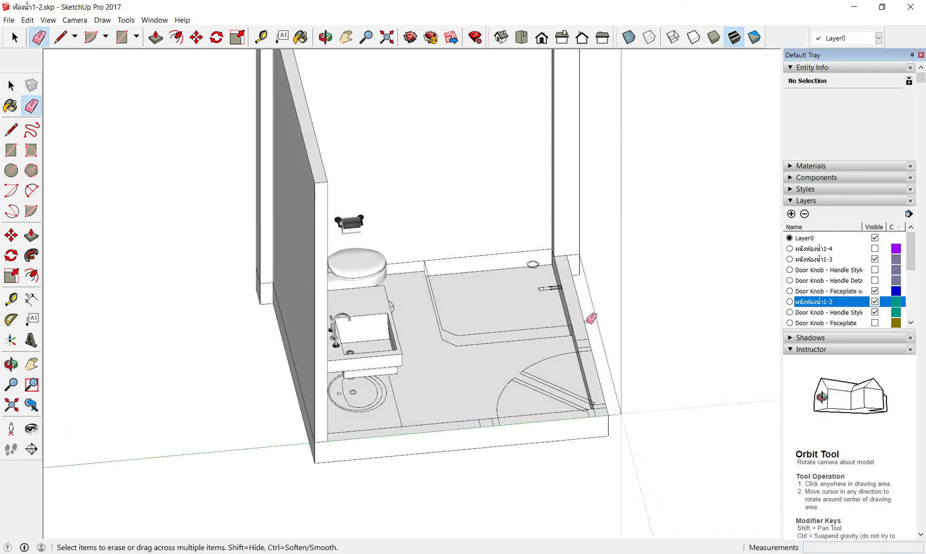
scroll(575, 304, "down", 3)
mouse_move(575, 303)
middle_mouse_down()
mouse_move(657, 262)
mouse_move(621, 246)
middle_mouse_up()
scroll(621, 247, "up", 2)
Orbit past the sink wall and toilet side, then zoom out to the whole model.
mouse_move(488, 327)
middle_mouse_down()
mouse_move(249, 337)
mouse_move(166, 374)
middle_mouse_up()
scroll(201, 402, "up", 2)
scroll(201, 402, "up", 2)
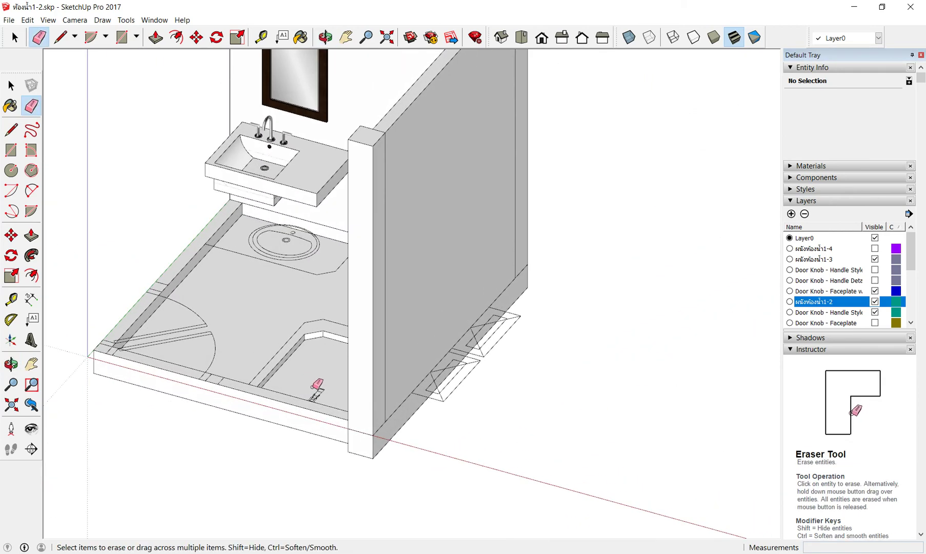
scroll(312, 387, "down", 3)
mouse_move(315, 387)
middle_mouse_down()
mouse_move(548, 348)
mouse_move(339, 361)
mouse_move(417, 351)
middle_mouse_up()
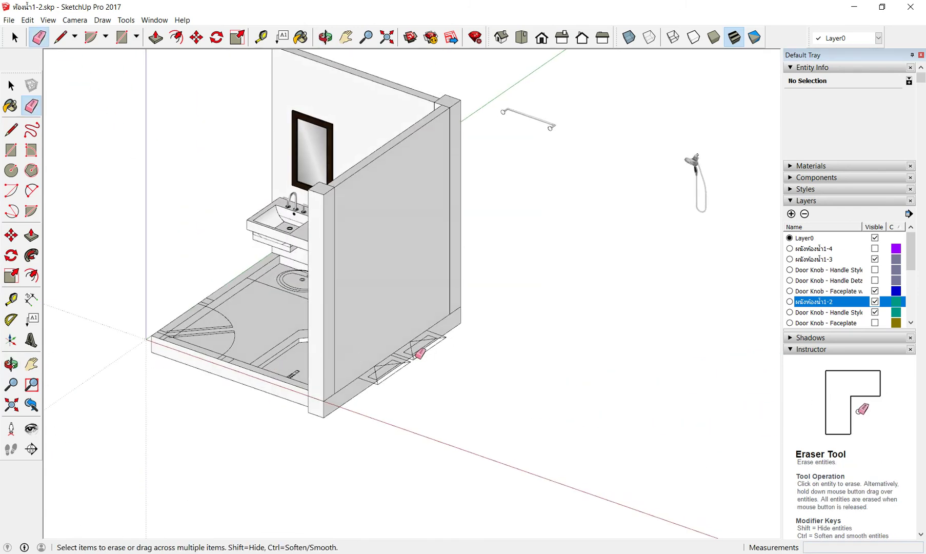
scroll(396, 316, "up", 1)
scroll(384, 262, "down", 1)
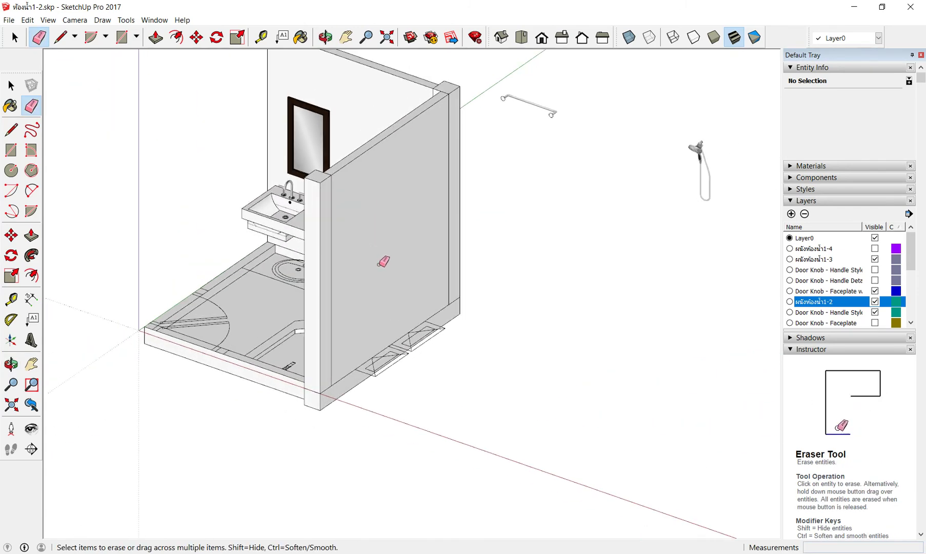
scroll(409, 337, "up", 1)
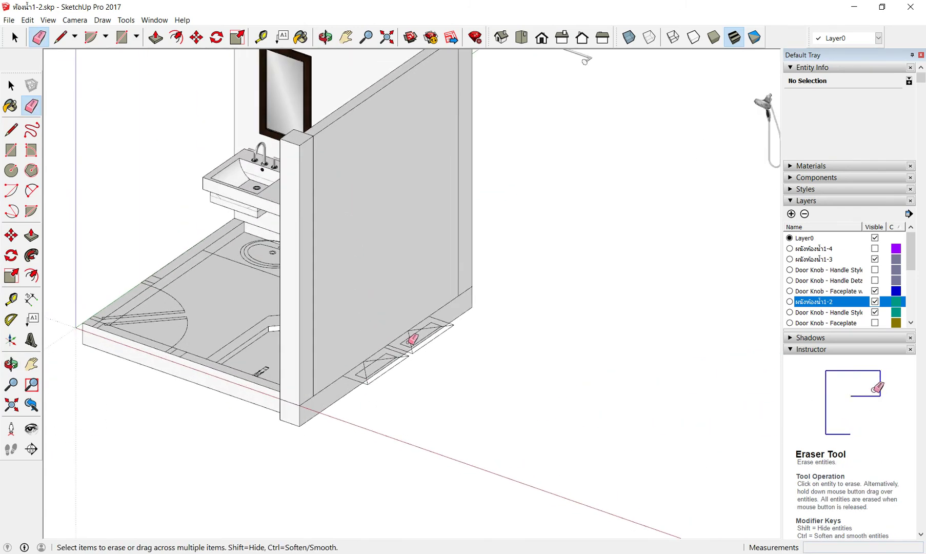
scroll(428, 345, "up", 2)
scroll(425, 333, "down", 4)
scroll(448, 338, "down", 2)
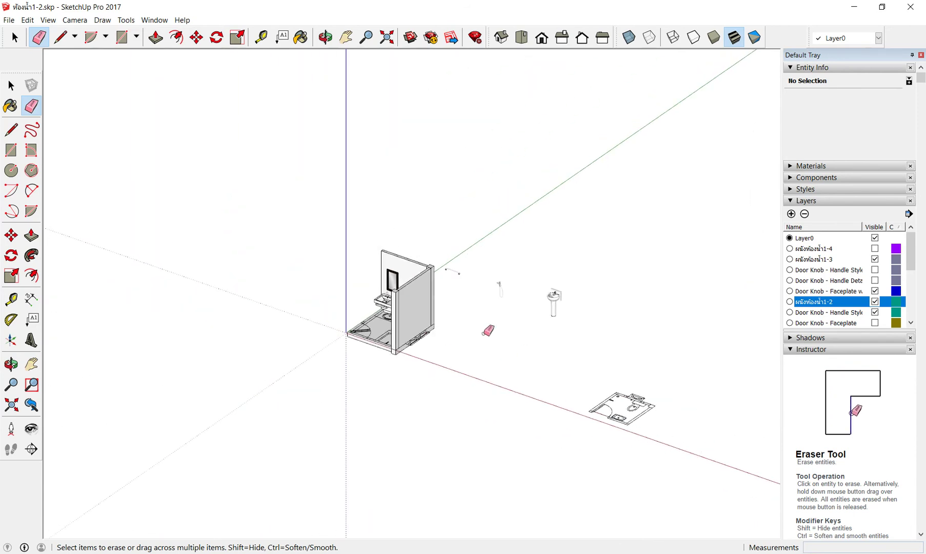
scroll(513, 359, "down", 1)
mouse_move(540, 377)
middle_mouse_down()
mouse_move(600, 387)
mouse_move(647, 352)
middle_mouse_up()
scroll(564, 346, "up", 2)
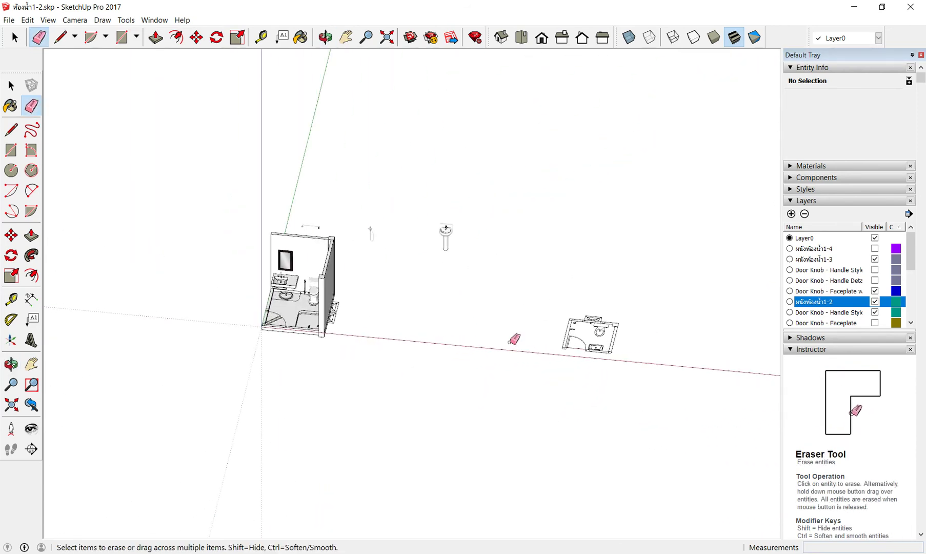
scroll(826, 297, "down", 2)
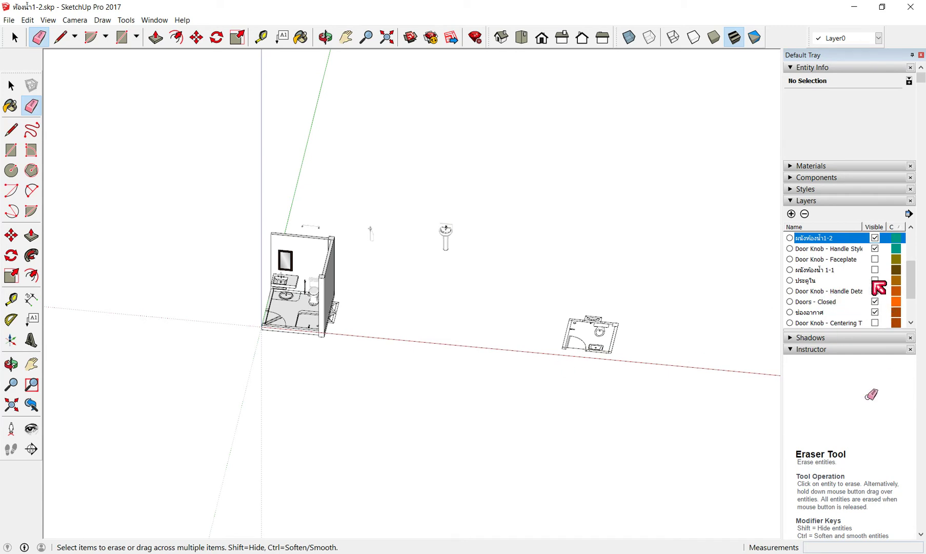
scroll(860, 291, "up", 2)
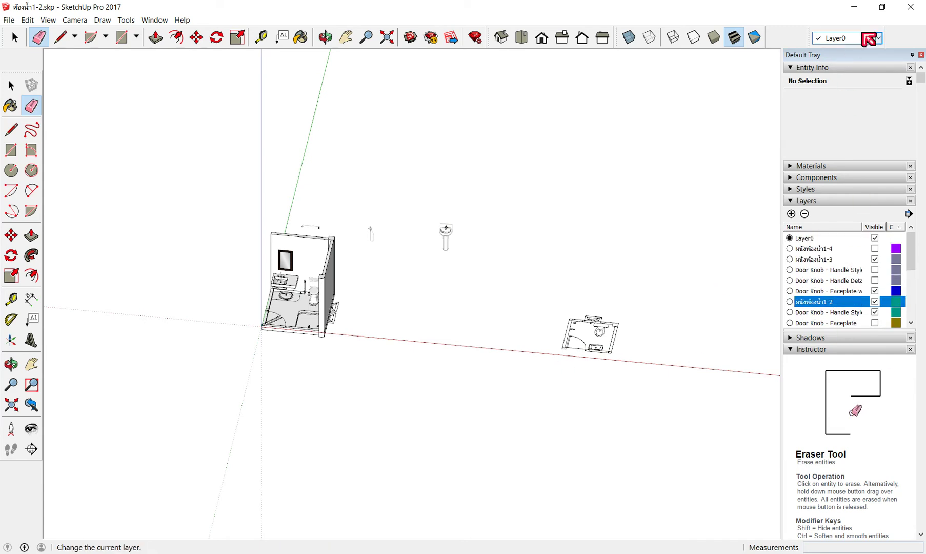
Turn on visibility of the ประตูใน layer to restore the doors.
left_click(879, 37)
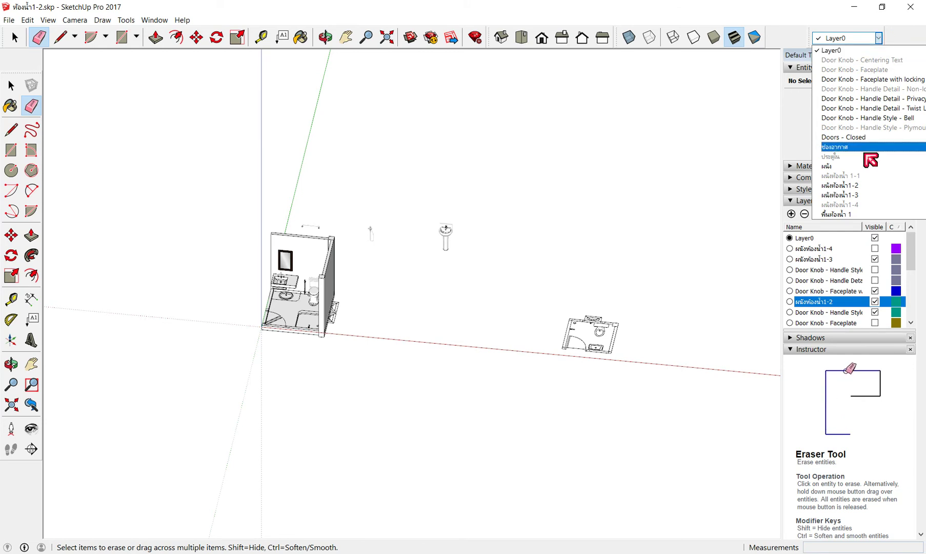
left_click(711, 312)
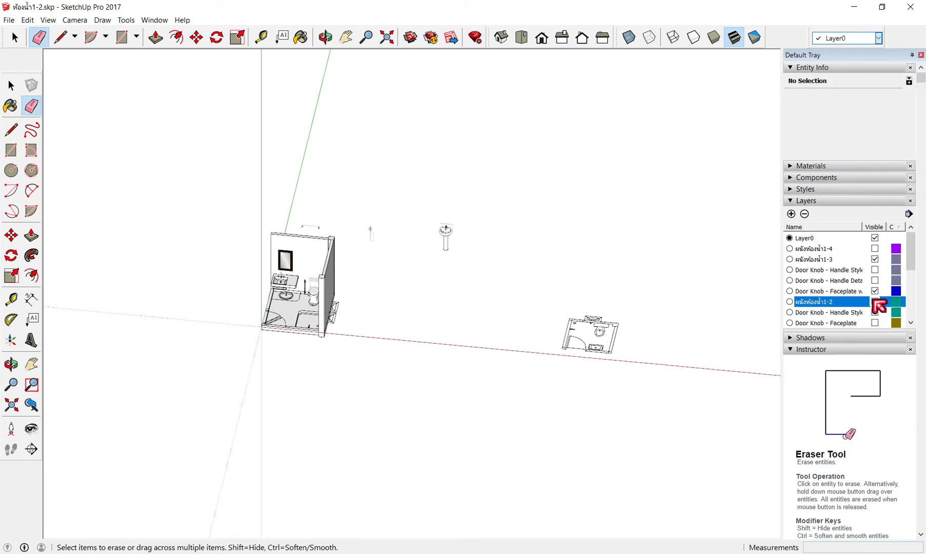
scroll(875, 300, "down", 2)
scroll(870, 293, "down", 1)
scroll(874, 302, "up", 3)
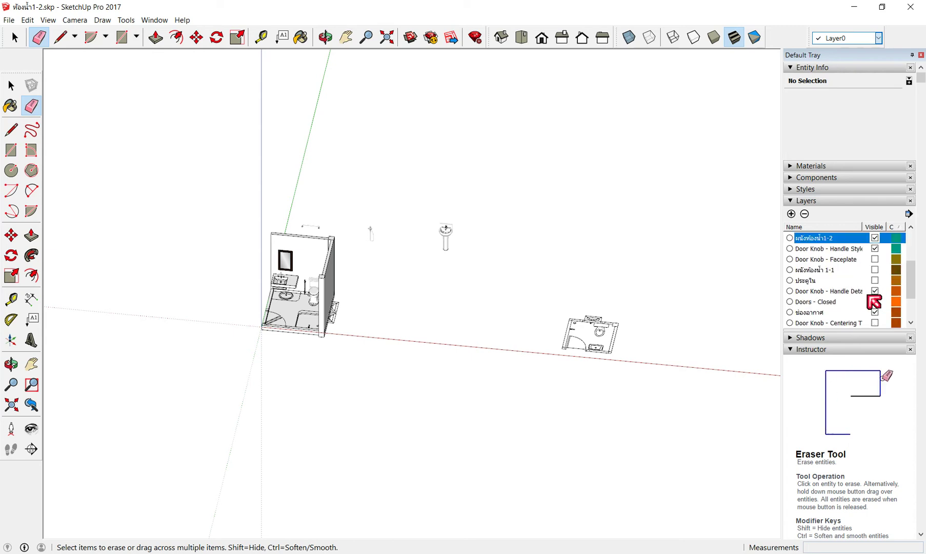
left_click(875, 280)
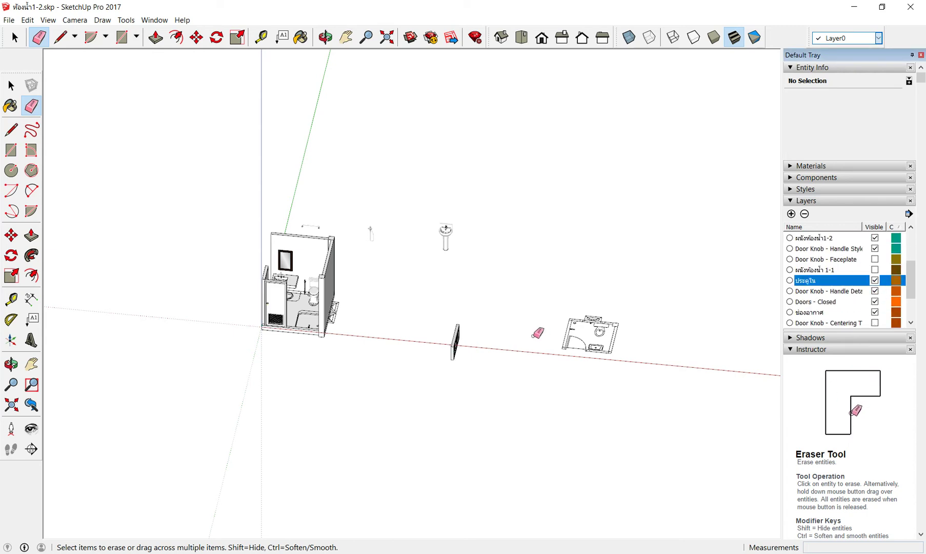
scroll(380, 354, "up", 3)
scroll(513, 354, "up", 3)
Orbit and zoom in on the loose two-pane window and door.
middle_click_drag(538, 356, 769, 296)
scroll(642, 266, "up", 2)
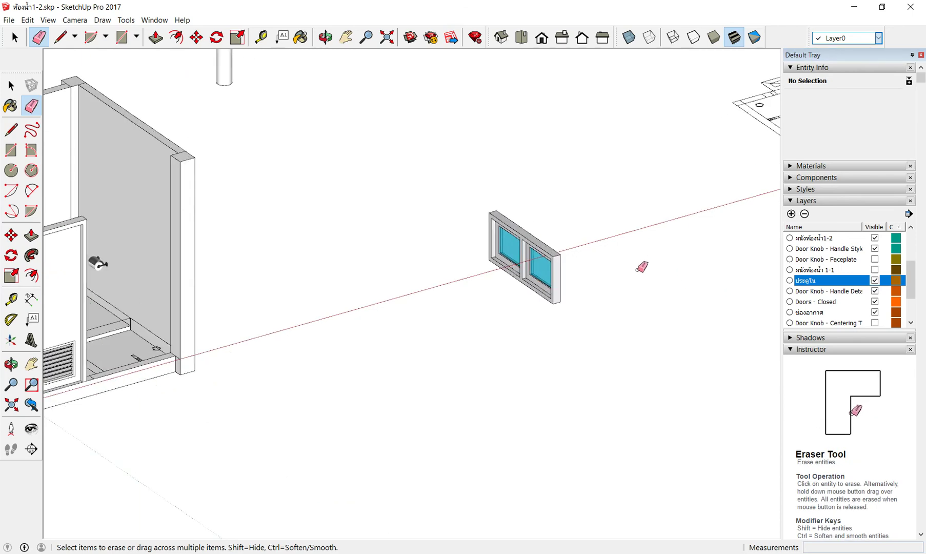
scroll(582, 279, "down", 2)
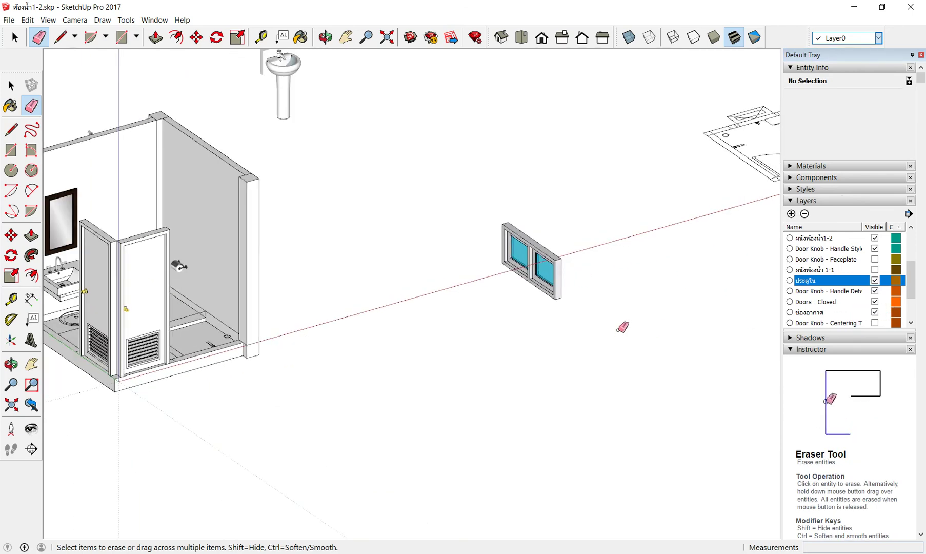
middle_click_drag(623, 327, 165, 324)
scroll(493, 359, "down", 1)
scroll(545, 366, "up", 3)
scroll(546, 366, "up", 1)
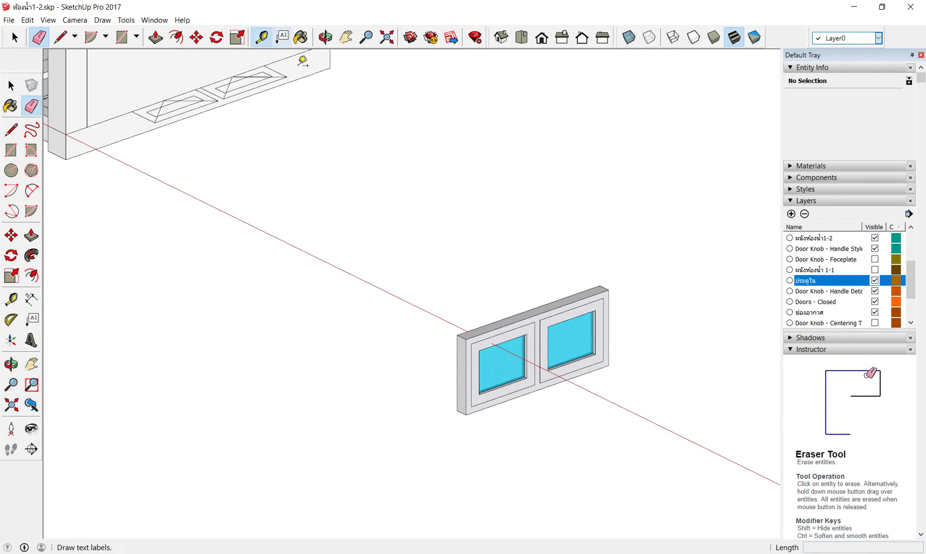
Tape-measure from the loose window's corner, reading about 2.22 m.
left_click(270, 41)
left_click(466, 338)
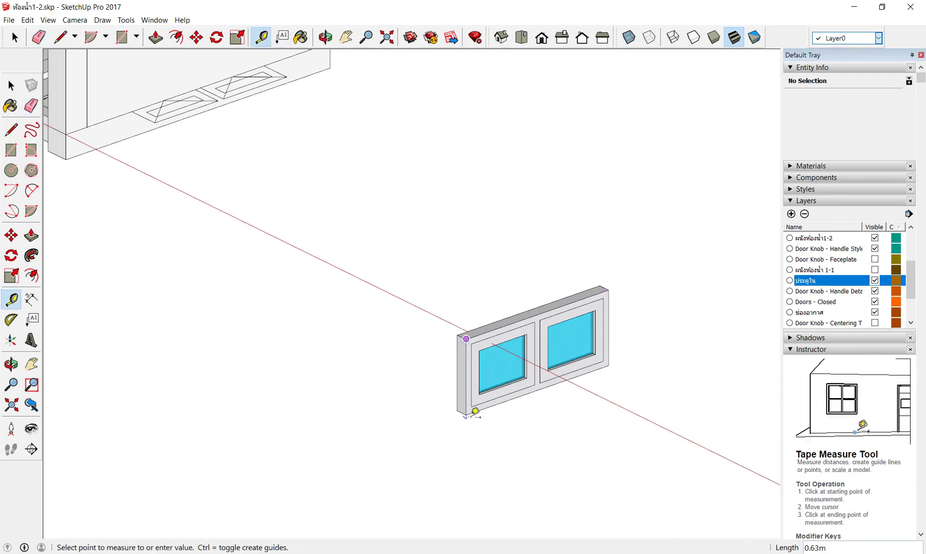
scroll(476, 408, "down", 2)
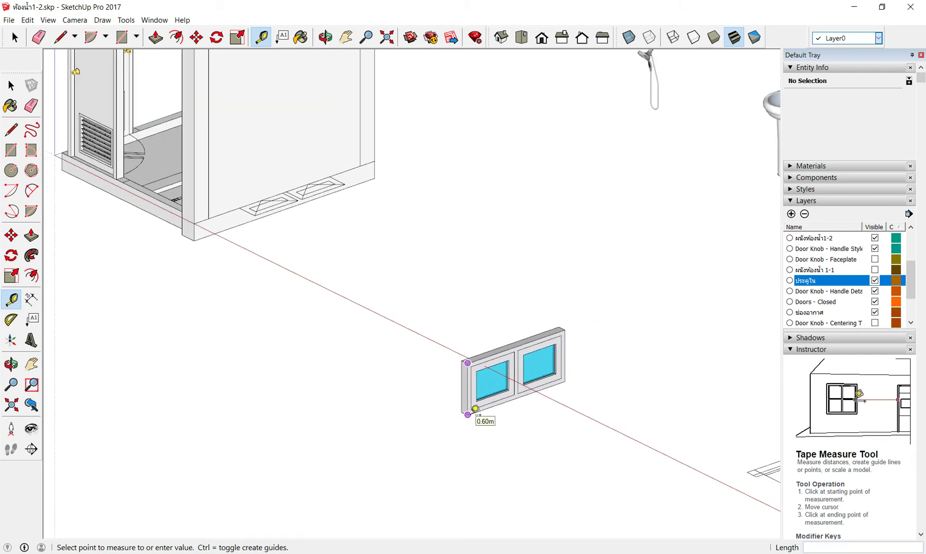
scroll(476, 409, "down", 2)
left_click(482, 243)
Orbit to bring the whole bathroom model into view.
mouse_move(482, 243)
middle_mouse_down()
mouse_move(405, 242)
mouse_move(335, 210)
middle_mouse_up()
scroll(338, 252, "up", 3)
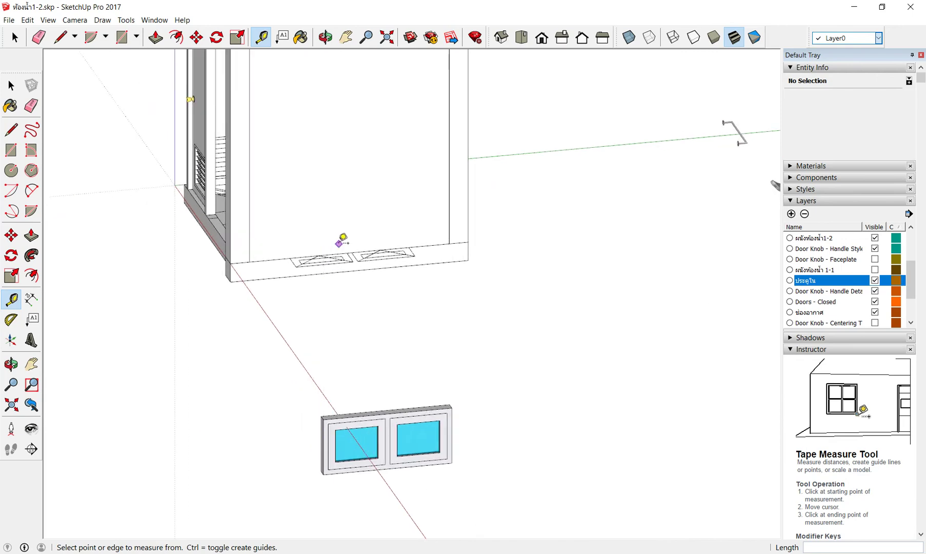
scroll(531, 293, "up", 2)
scroll(552, 304, "down", 5)
mouse_move(552, 304)
middle_mouse_down()
mouse_move(681, 125)
mouse_move(647, 155)
middle_mouse_up()
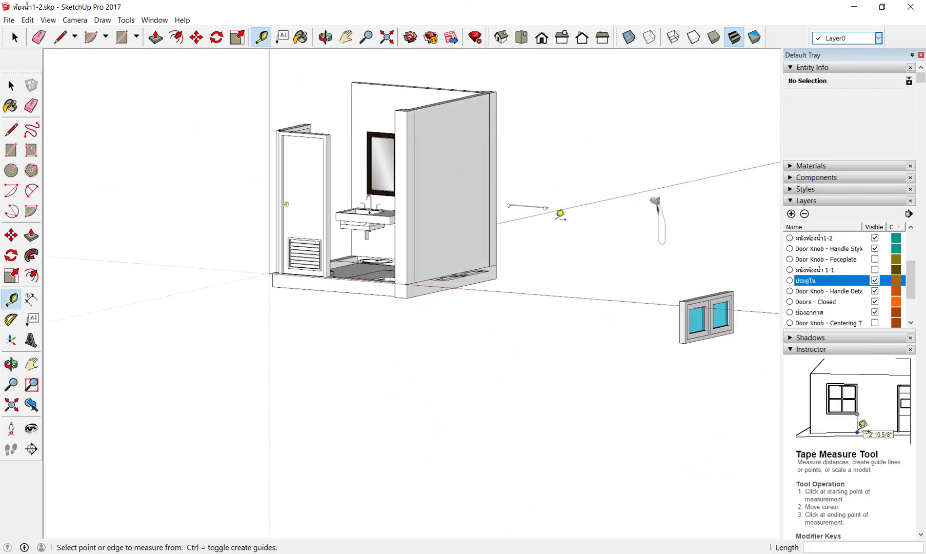
middle_click_drag(482, 261, 462, 263)
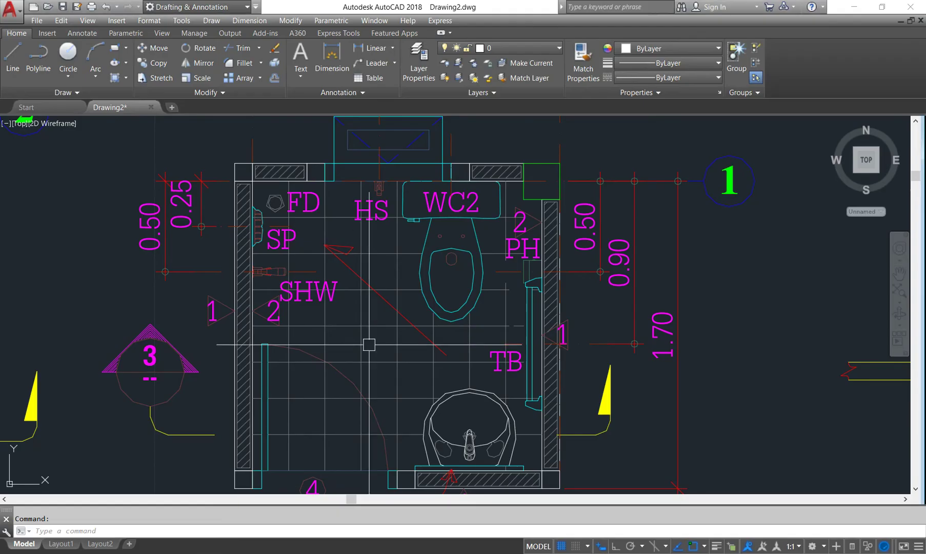
Pan and zoom the AutoCAD drawing to the bathroom plan and section C.
scroll(368, 331, "down", 5)
scroll(257, 403, "down", 3)
scroll(256, 403, "up", 3)
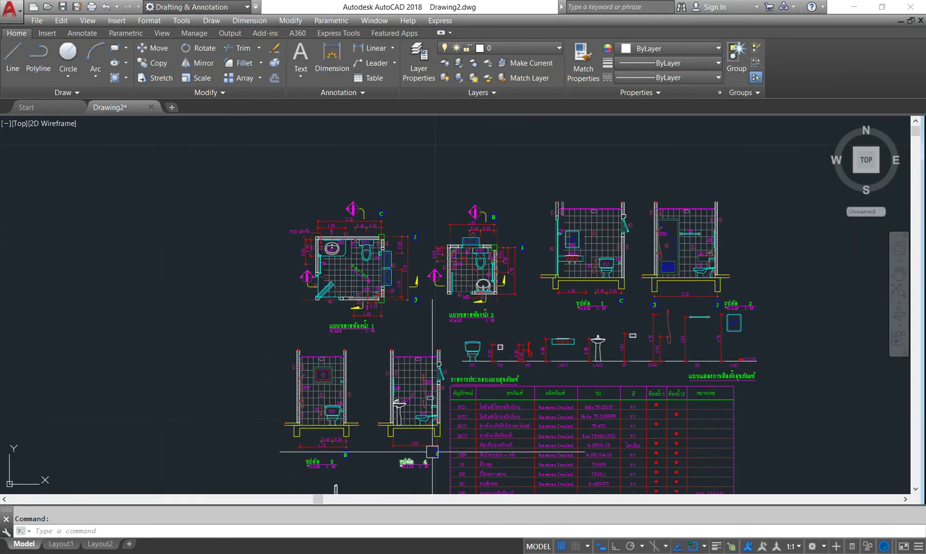
scroll(453, 373, "up", 2)
scroll(347, 283, "down", 4)
scroll(384, 341, "up", 6)
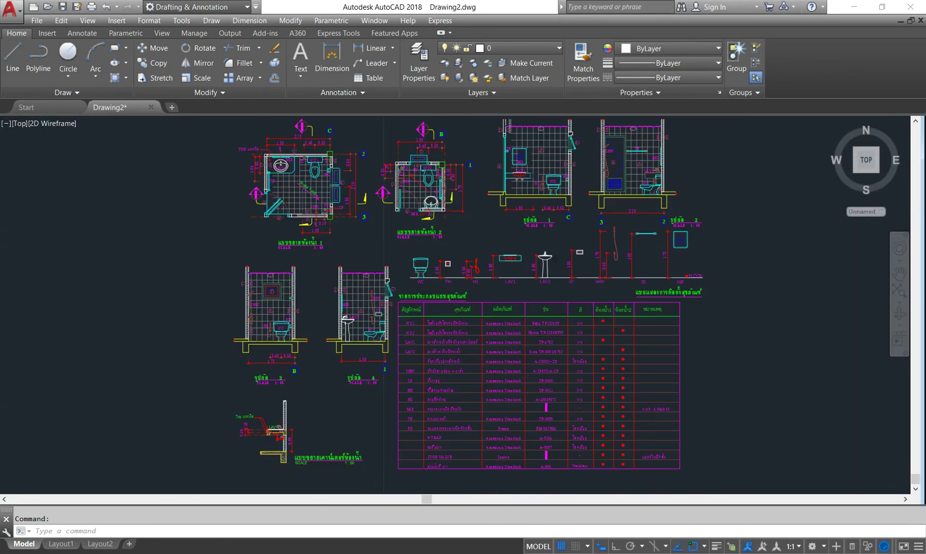
scroll(385, 341, "up", 2)
scroll(363, 365, "down", 4)
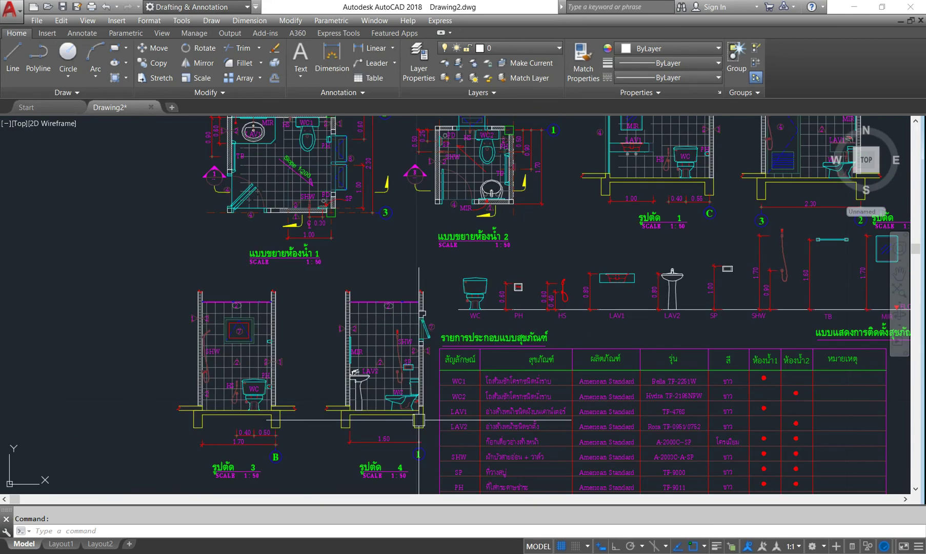
middle_click_drag(362, 366, 305, 399)
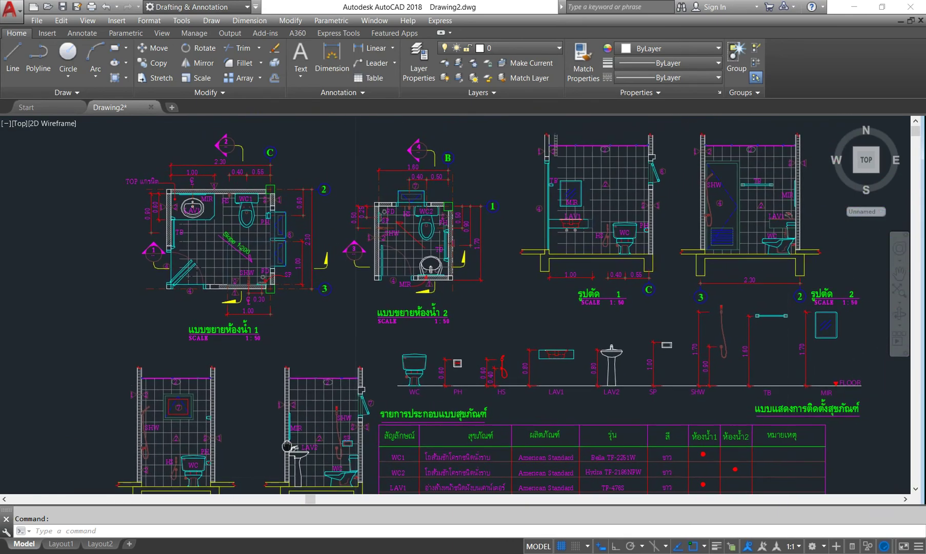
scroll(508, 308, "up", 5)
scroll(474, 212, "down", 2)
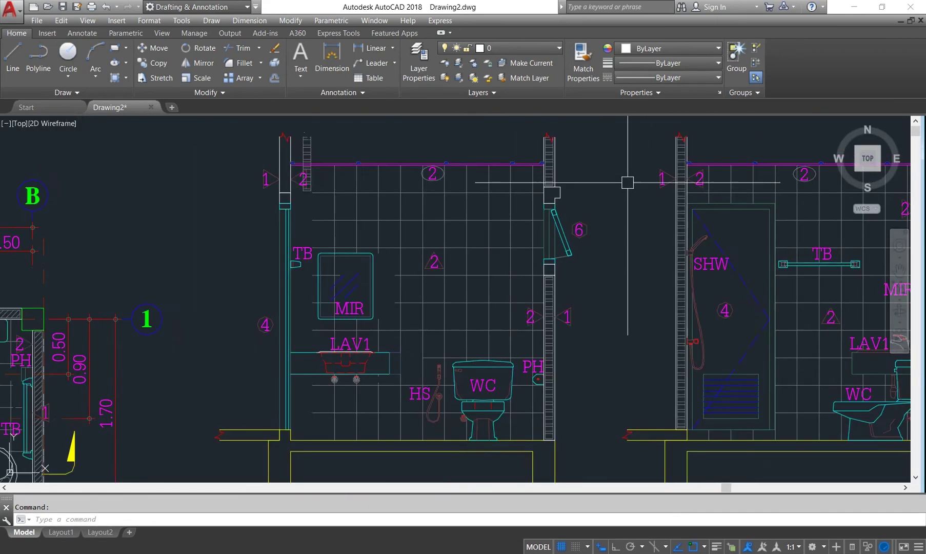
middle_click_drag(473, 212, 438, 207)
scroll(439, 208, "down", 3)
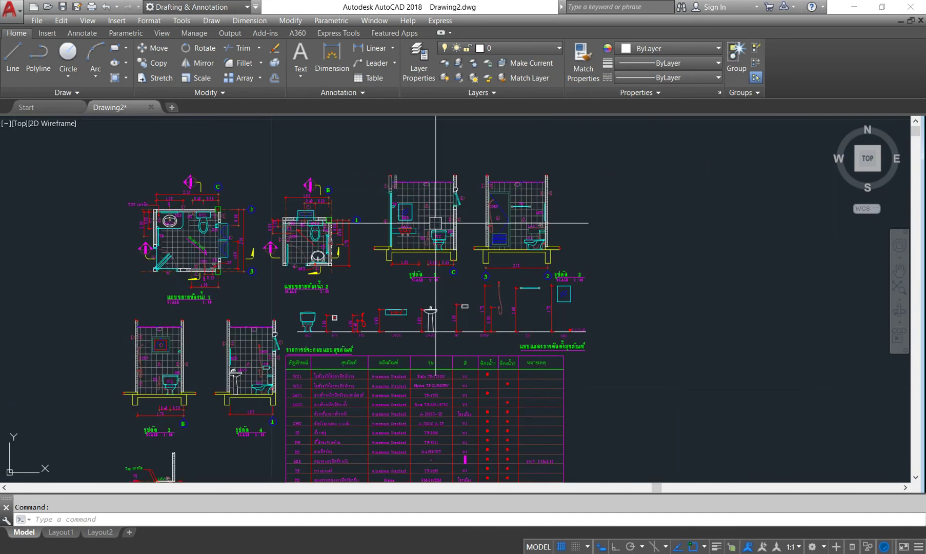
scroll(455, 196, "up", 5)
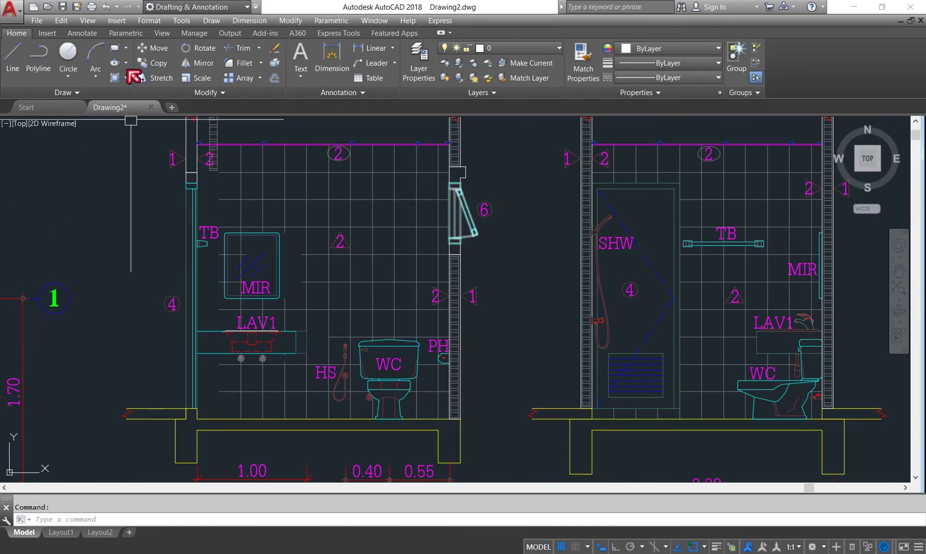
Start a linear dimension across the door jamb, picking its two points.
left_click(365, 48)
scroll(479, 203, "up", 5)
scroll(539, 201, "down", 4)
scroll(453, 337, "up", 4)
left_click(452, 317)
scroll(462, 257, "down", 5)
scroll(483, 379, "up", 5)
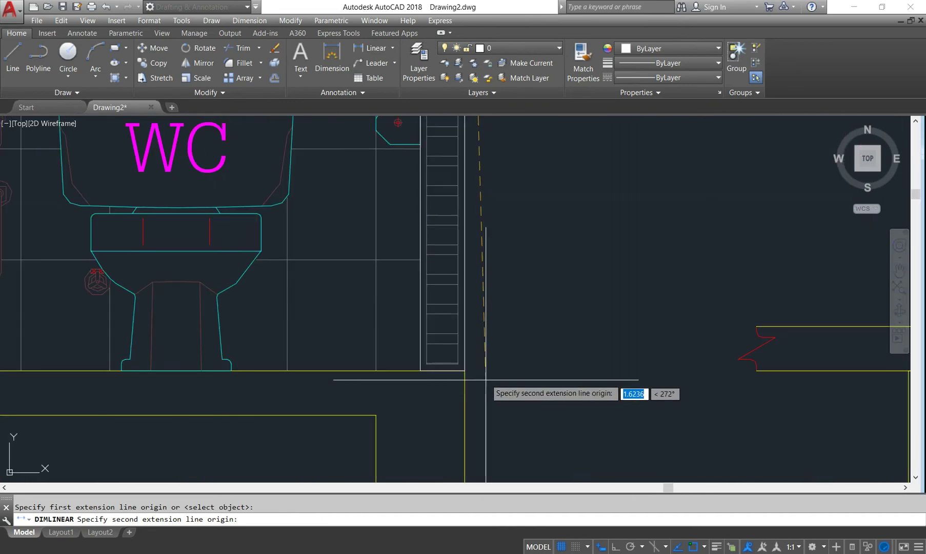
left_click(464, 371)
scroll(464, 371, "down", 3)
scroll(495, 321, "down", 2)
scroll(505, 319, "down", 2)
scroll(529, 314, "down", 2)
scroll(597, 301, "up", 4)
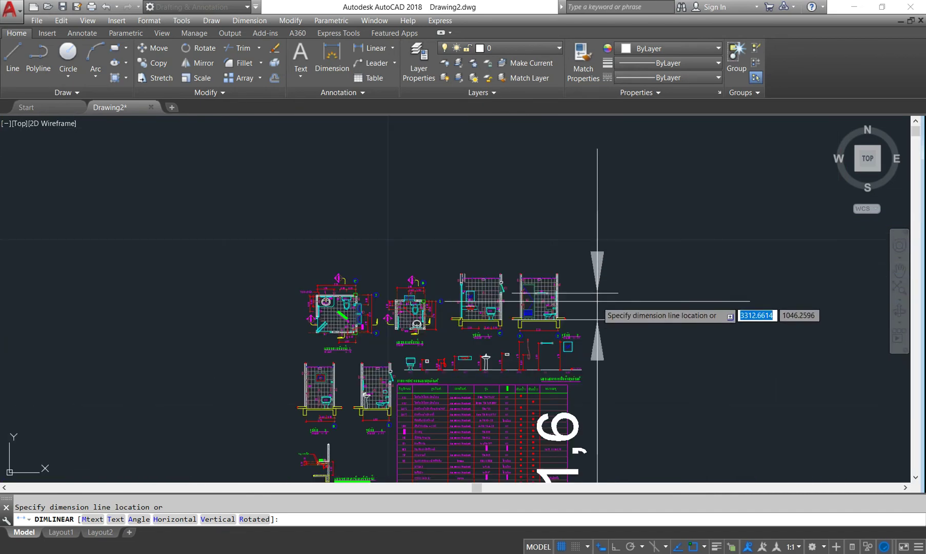
scroll(597, 302, "up", 1)
scroll(554, 296, "up", 2)
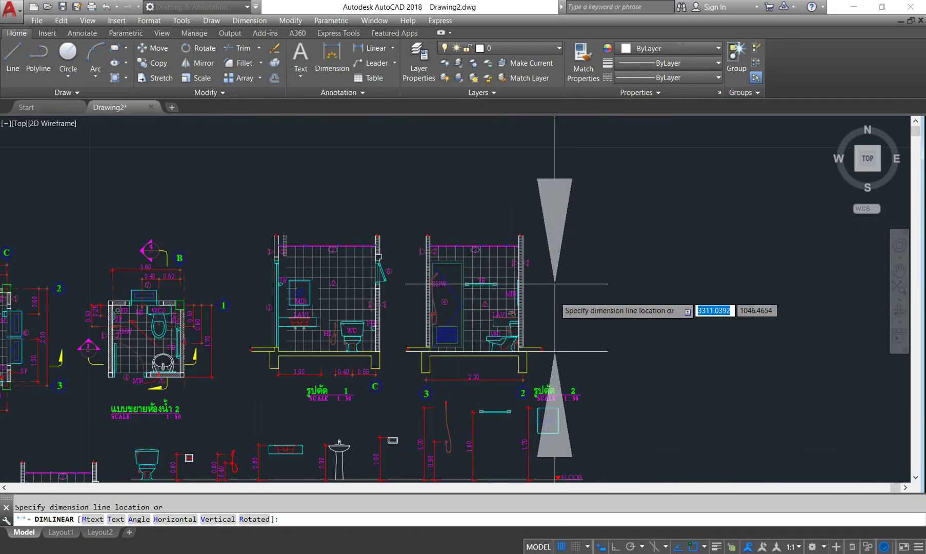
scroll(554, 295, "up", 2)
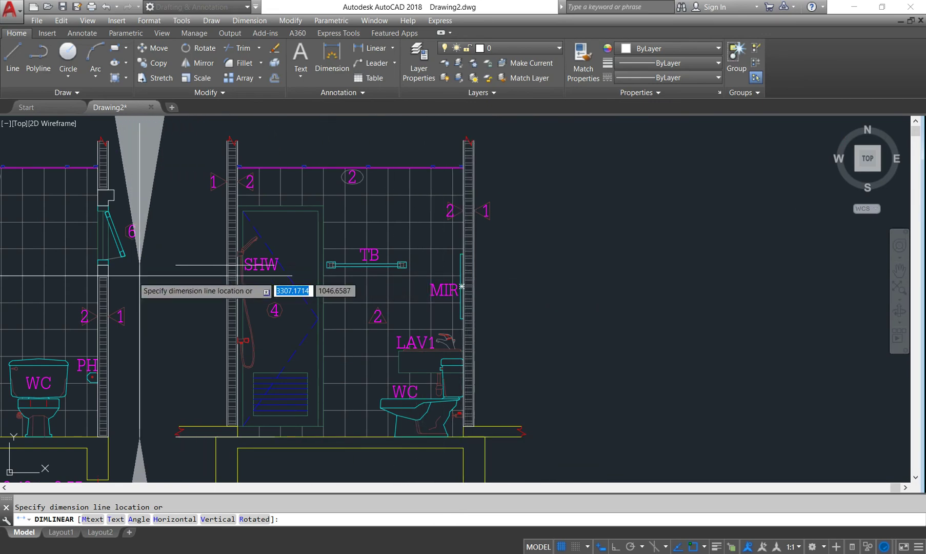
Cancel the unfinished dimension and return to the SketchUp model.
key("Escape")
scroll(476, 240, "down", 4)
scroll(380, 185, "down", 2)
scroll(378, 182, "up", 6)
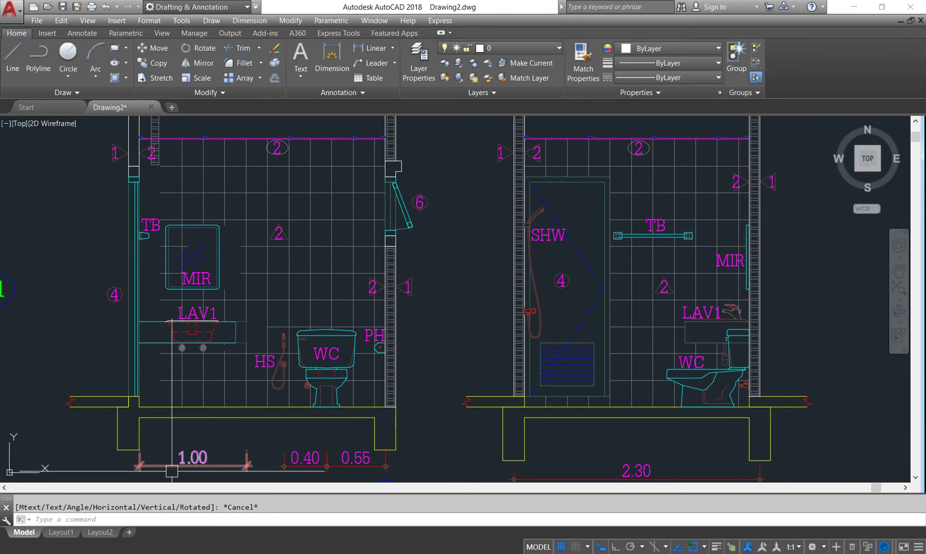
left_click(446, 529)
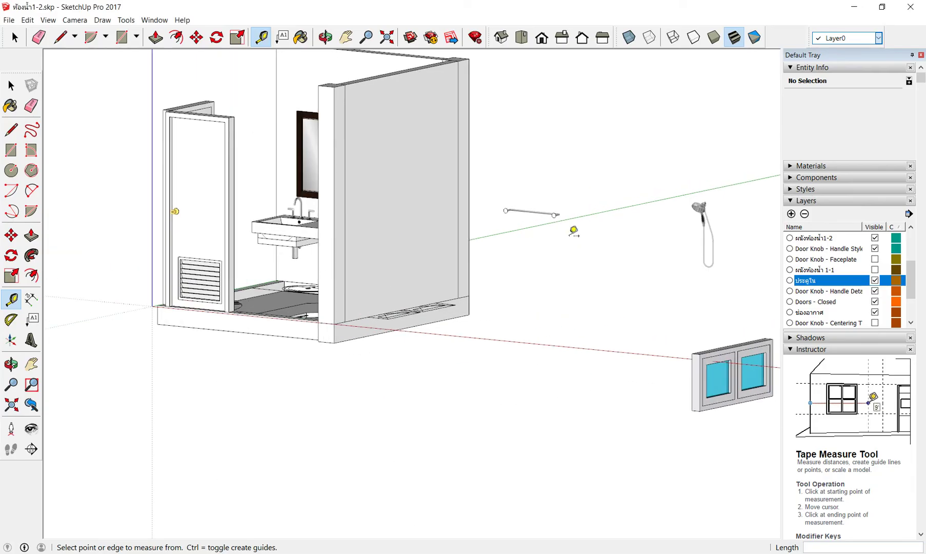
Orbit to face the front wall and open the wall group for editing.
middle_click_drag(574, 231, 413, 403)
scroll(367, 263, "up", 5)
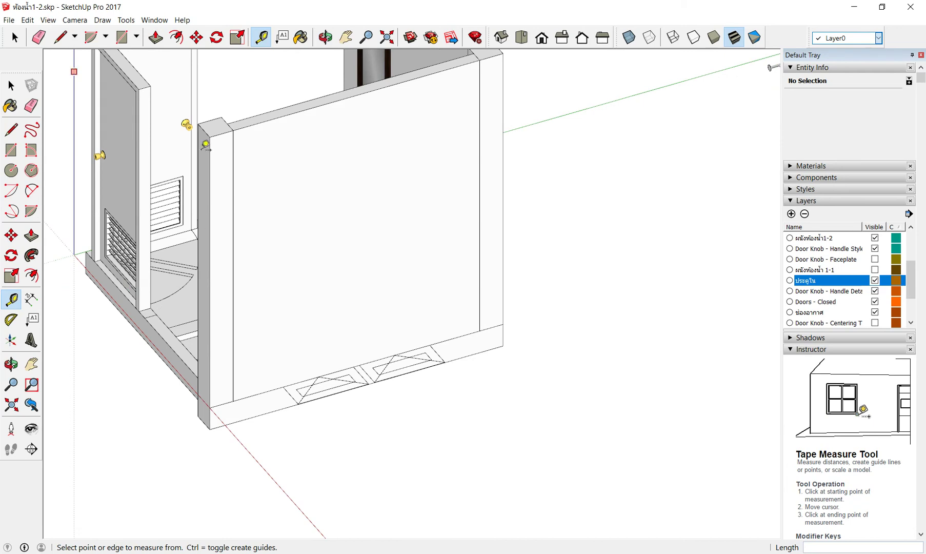
middle_click_drag(373, 334, 389, 327)
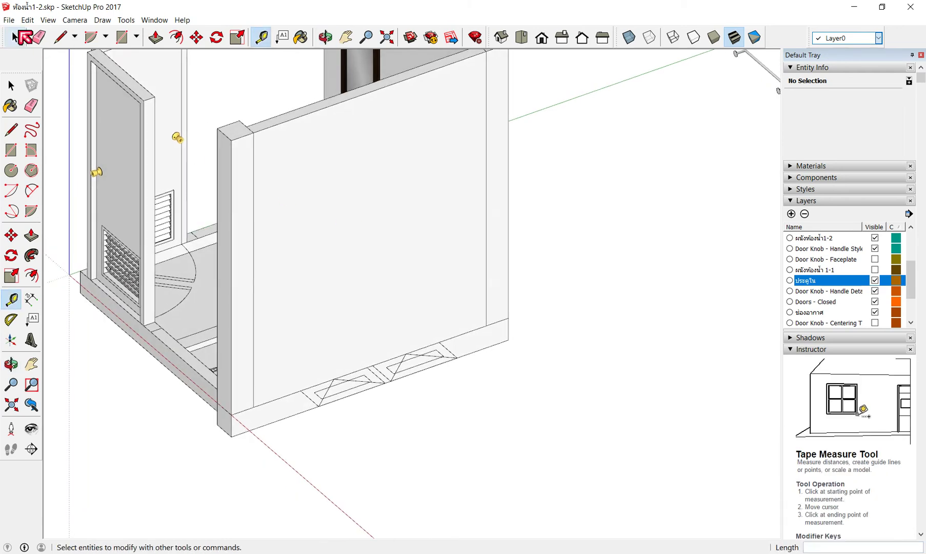
left_click(66, 37)
right_click(379, 219)
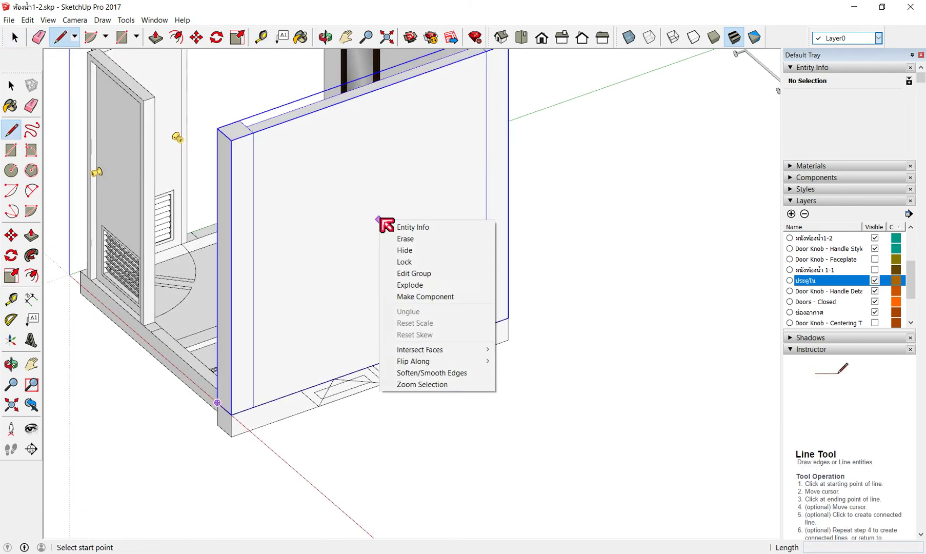
left_click(414, 274)
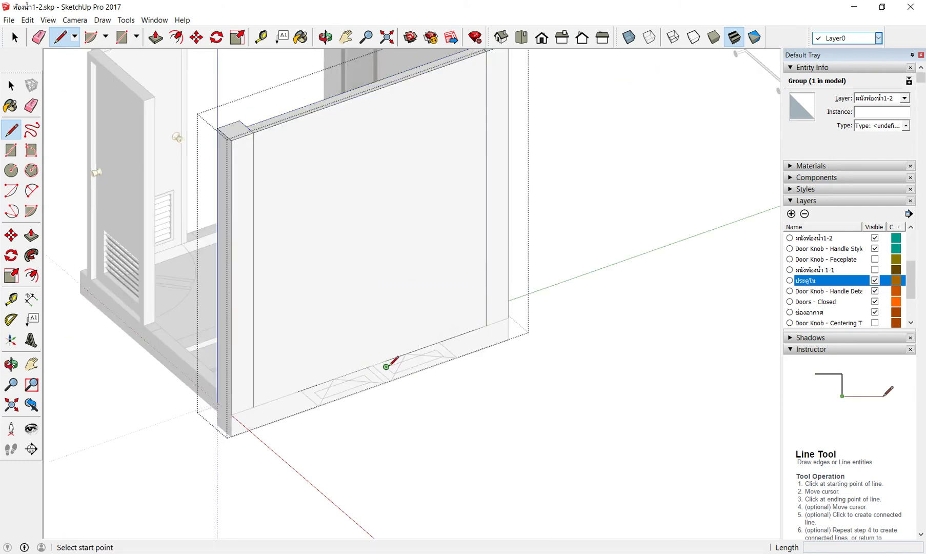
scroll(373, 365, "up", 4)
scroll(373, 365, "up", 3)
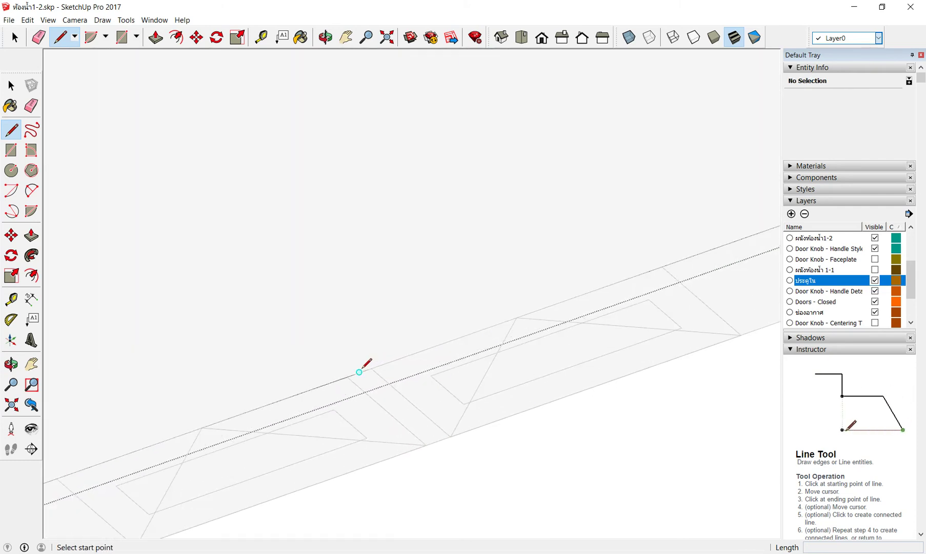
Draw the outline's vertical edge from the wall's floor edge upward.
left_click(359, 372)
scroll(358, 198, "down", 1)
scroll(356, 198, "down", 1)
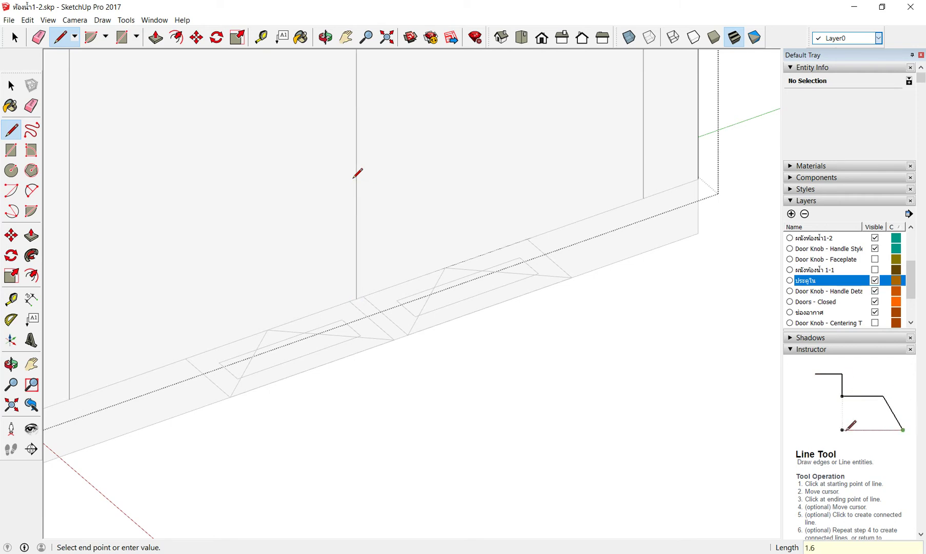
scroll(696, 375, "down", 3)
scroll(436, 324, "up", 4)
left_click(404, 160)
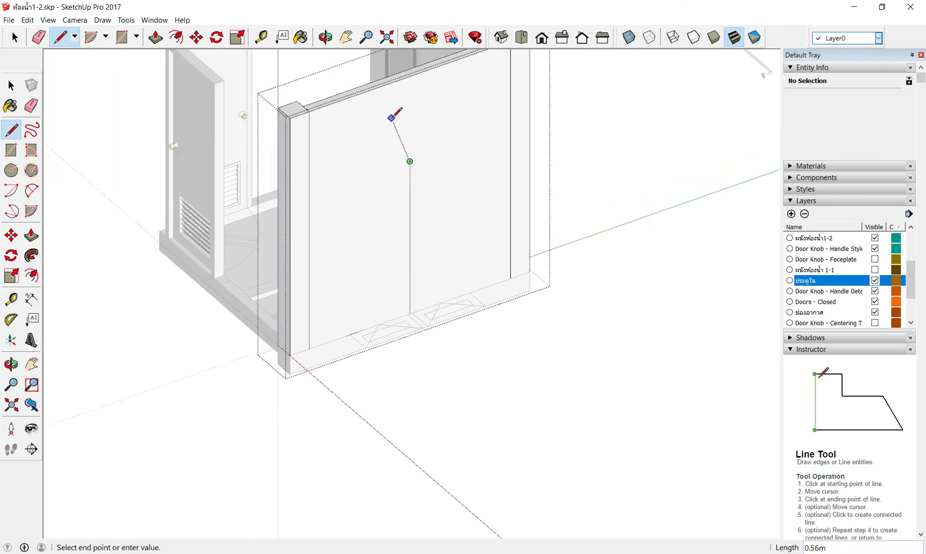
scroll(393, 113, "up", 1)
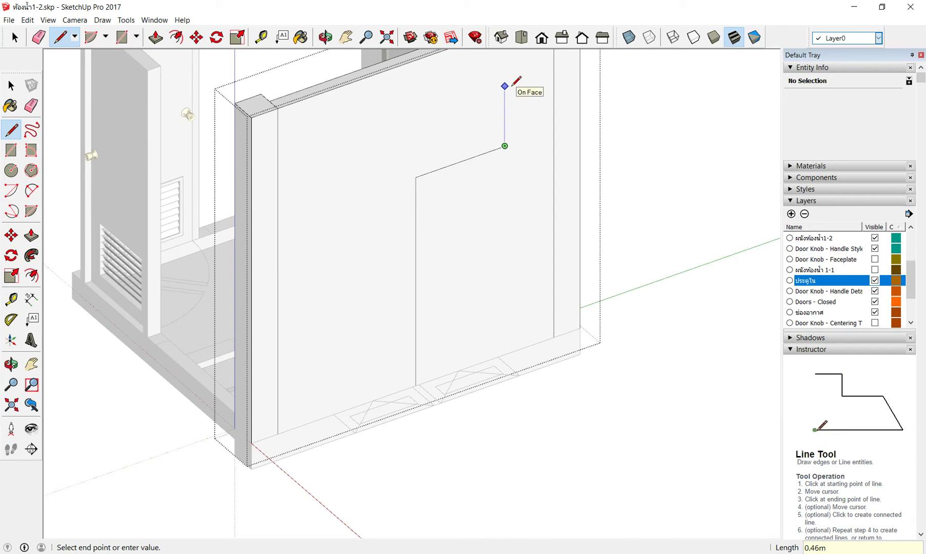
Finish the last edge of the rectangular window outline.
scroll(513, 85, "down", 3)
scroll(506, 116, "down", 2)
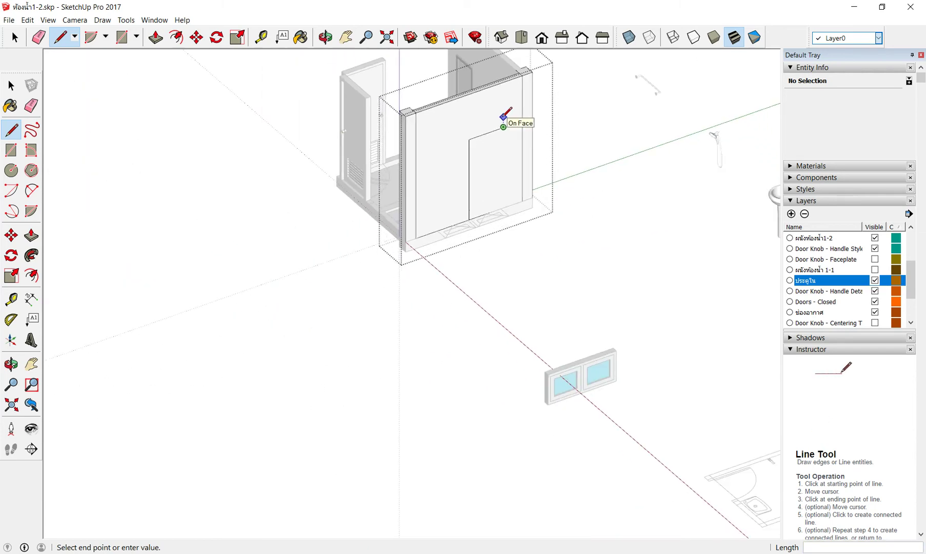
scroll(595, 447, "up", 3)
scroll(564, 405, "down", 2)
scroll(503, 201, "up", 2)
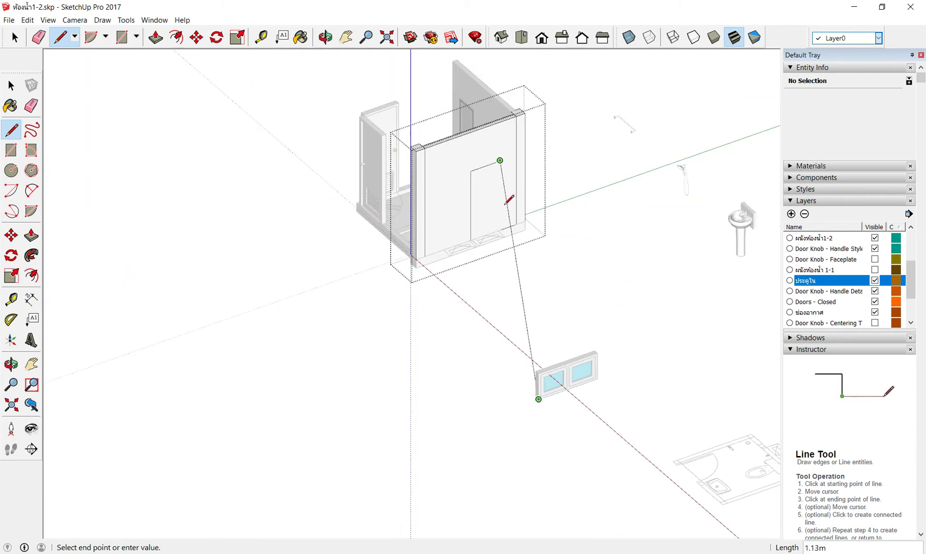
scroll(500, 140, "up", 2)
scroll(497, 134, "up", 1)
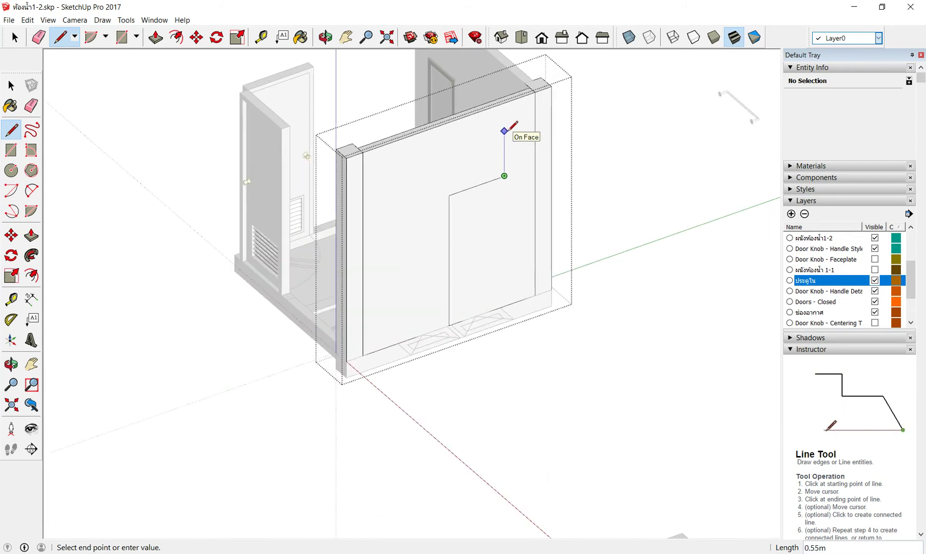
type(".")
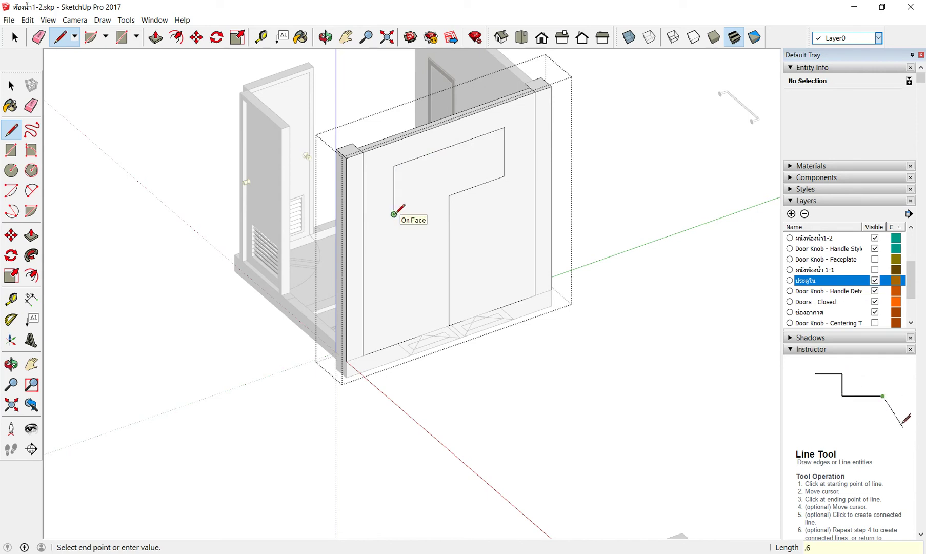
left_click(450, 196)
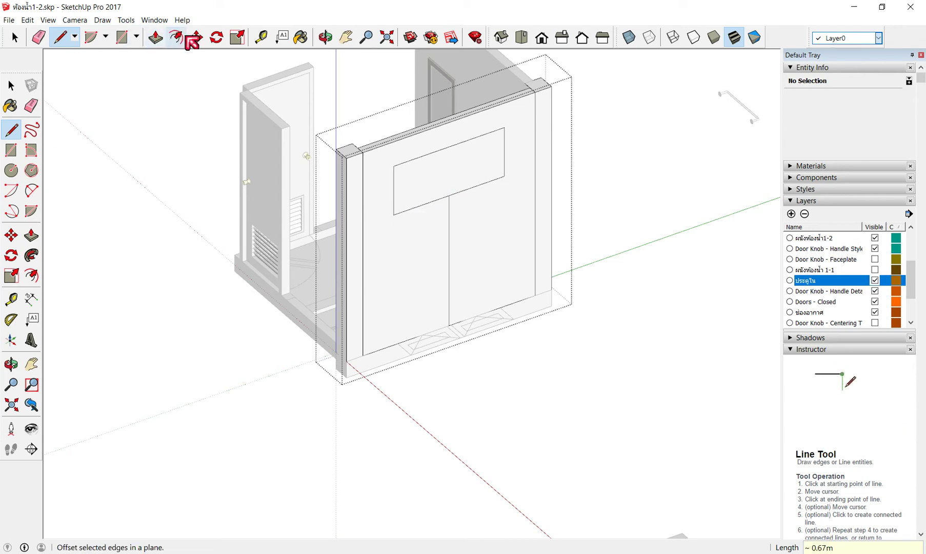
Push-pull the window rectangle through the wall, then close the wall group.
left_click(156, 38)
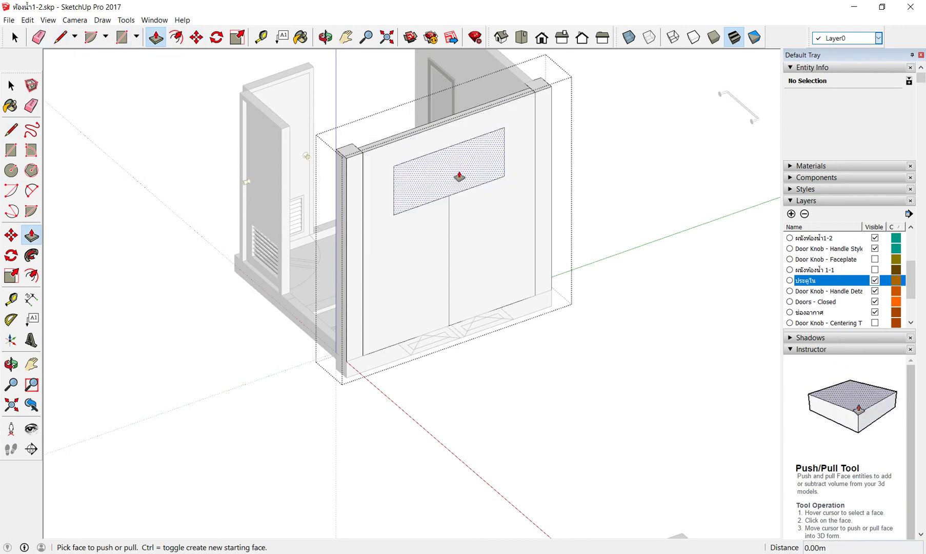
scroll(459, 176, "up", 3)
left_click(449, 180)
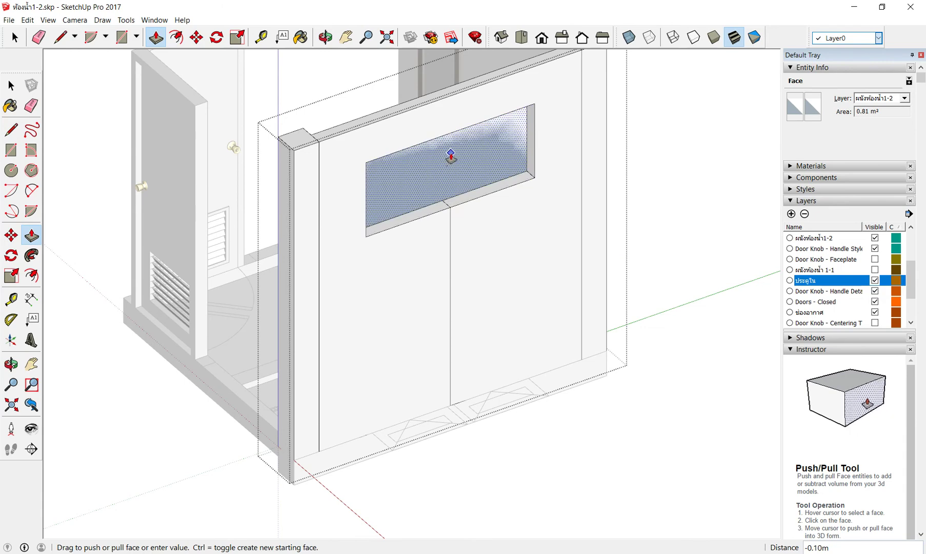
left_click(442, 158)
mouse_move(486, 228)
middle_mouse_down()
mouse_move(286, 237)
mouse_move(371, 207)
middle_mouse_up()
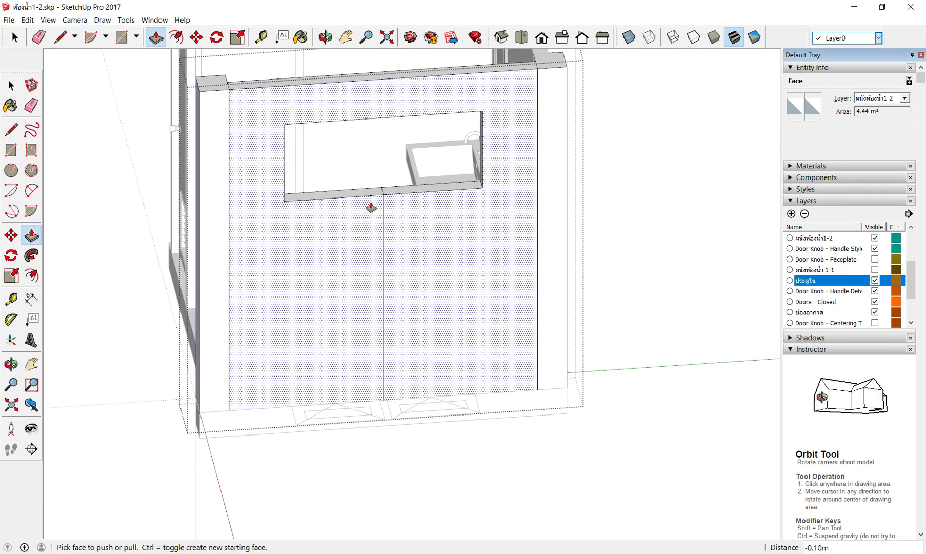
scroll(373, 203, "down", 3)
scroll(415, 378, "down", 2)
right_click(556, 268)
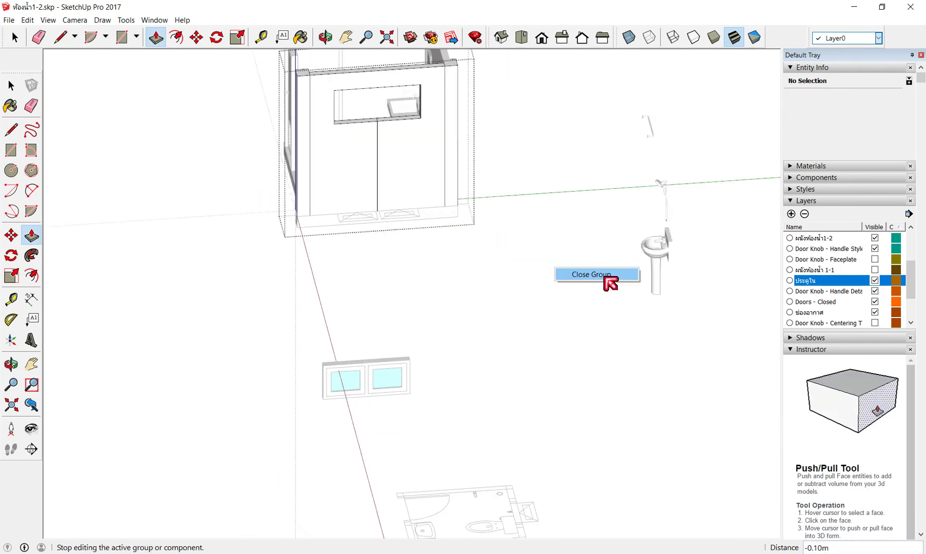
left_click(600, 275)
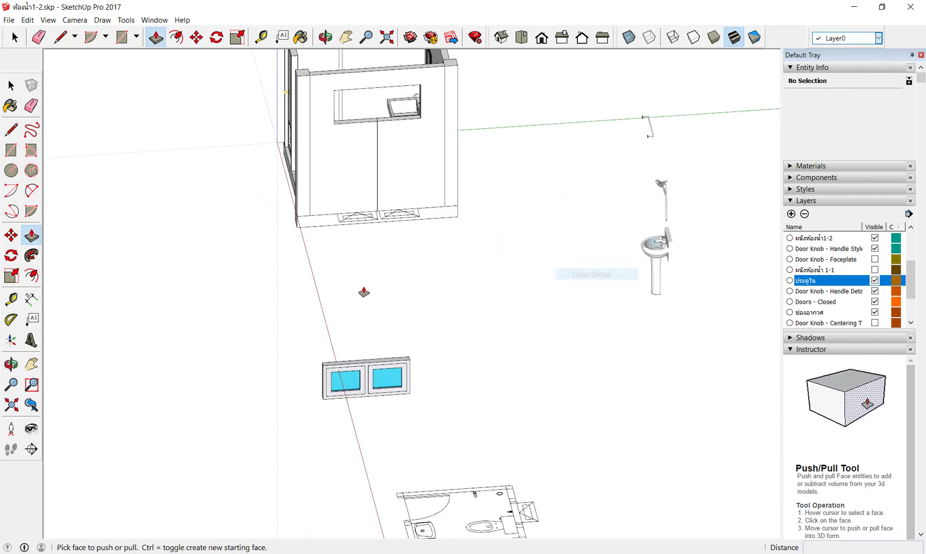
Tape-measure from the window opening's top-left corner.
left_click(261, 37)
scroll(331, 384, "up", 3)
scroll(323, 359, "up", 2)
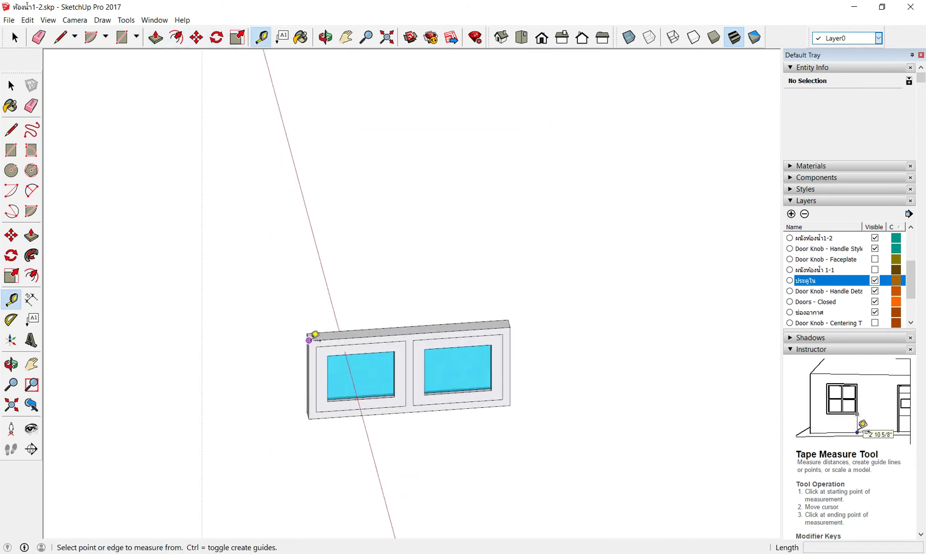
left_click(310, 339)
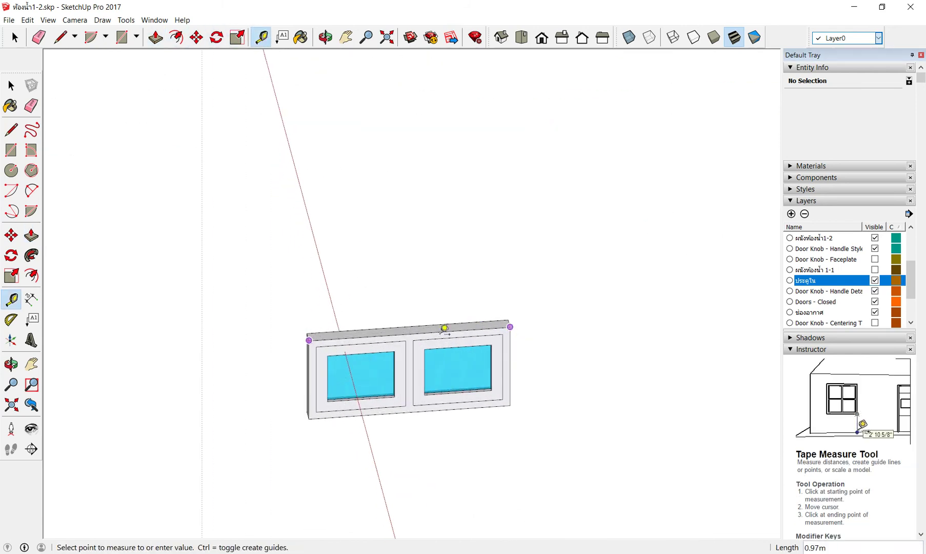
scroll(314, 412, "down", 1)
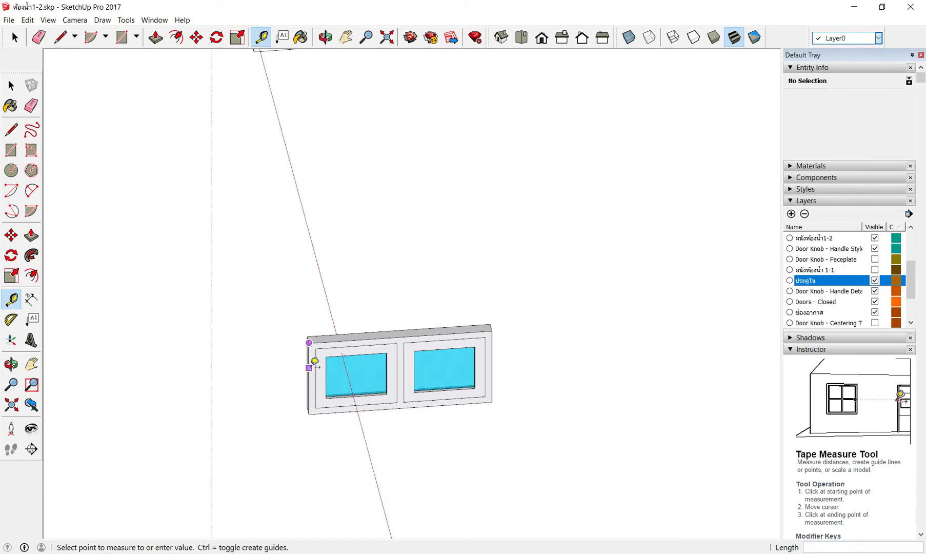
middle_click_drag(314, 362, 320, 306)
scroll(337, 358, "down", 1)
scroll(357, 384, "down", 3)
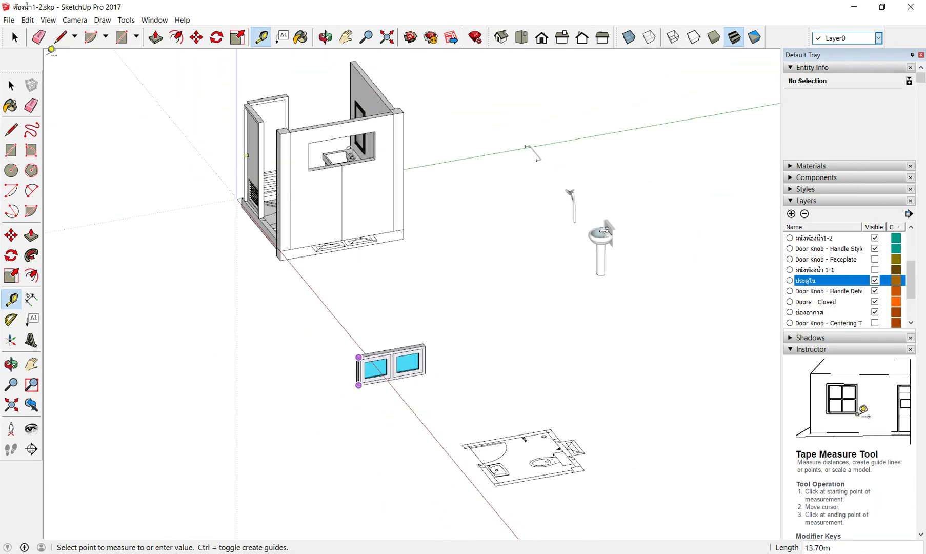
Reopen the wall group, erase the stray centre line, and close it again.
left_click(39, 37)
scroll(388, 154, "up", 3)
scroll(332, 193, "up", 2)
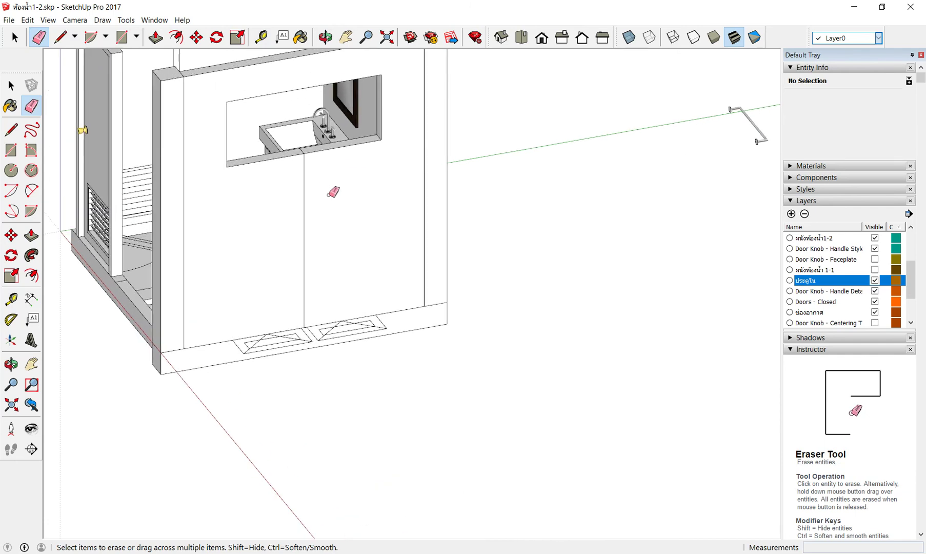
right_click(331, 193)
left_click(372, 249)
scroll(301, 159, "up", 1)
scroll(314, 162, "up", 2)
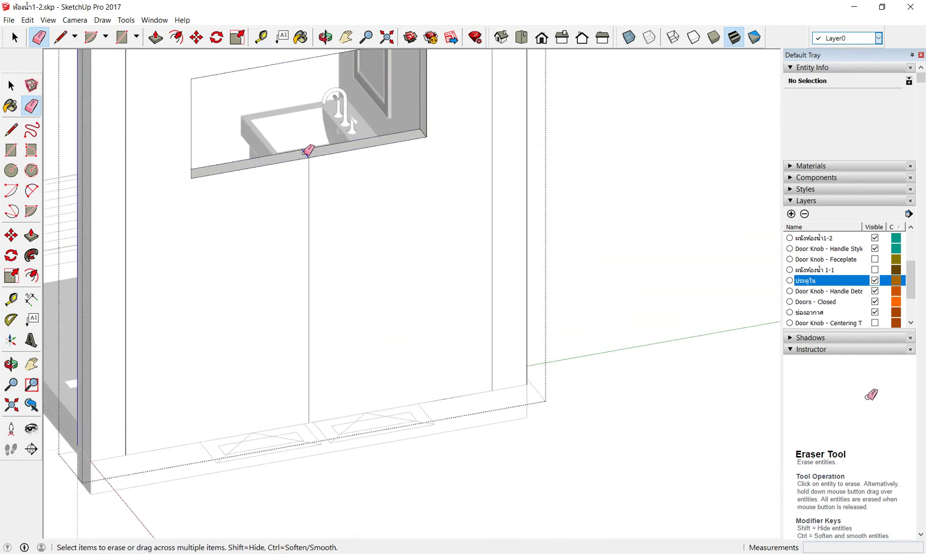
scroll(313, 174, "down", 3)
scroll(359, 205, "down", 3)
right_click(514, 146)
left_click(533, 149)
scroll(462, 134, "down", 1)
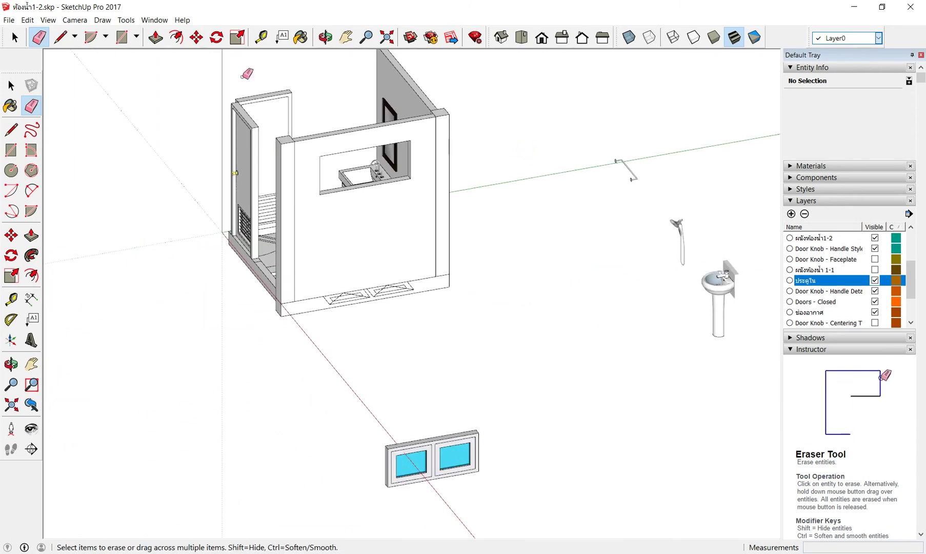
left_click(197, 37)
scroll(381, 481, "up", 5)
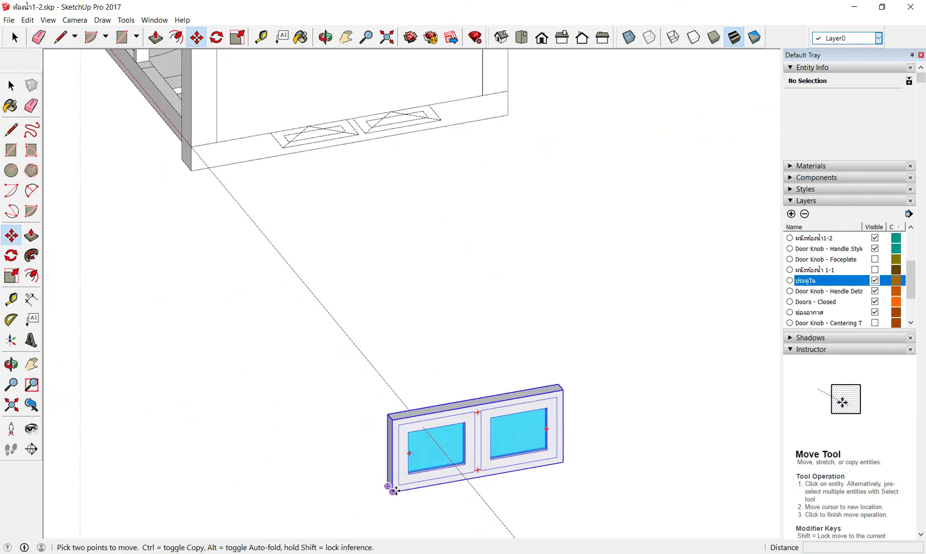
Move the double window by its corner and snap it into the back wall's opening.
scroll(390, 487, "up", 1)
left_click(389, 490)
scroll(390, 493, "down", 2)
scroll(375, 421, "down", 2)
scroll(359, 307, "down", 1)
scroll(322, 208, "up", 3)
scroll(312, 205, "up", 2)
left_click(311, 205)
Check the fitted window from an isometric view and save the bathroom model.
scroll(336, 292, "down", 4)
mouse_move(342, 314)
middle_mouse_down()
mouse_move(570, 218)
mouse_move(554, 212)
mouse_move(374, 269)
middle_mouse_up()
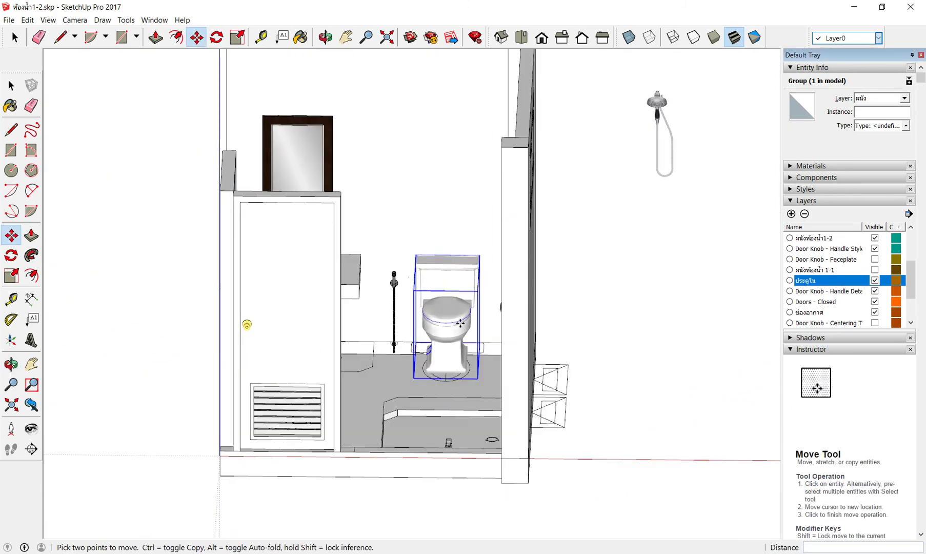
scroll(461, 322, "down", 5)
mouse_move(460, 322)
middle_mouse_down()
mouse_move(503, 300)
mouse_move(490, 306)
mouse_move(492, 299)
middle_mouse_up()
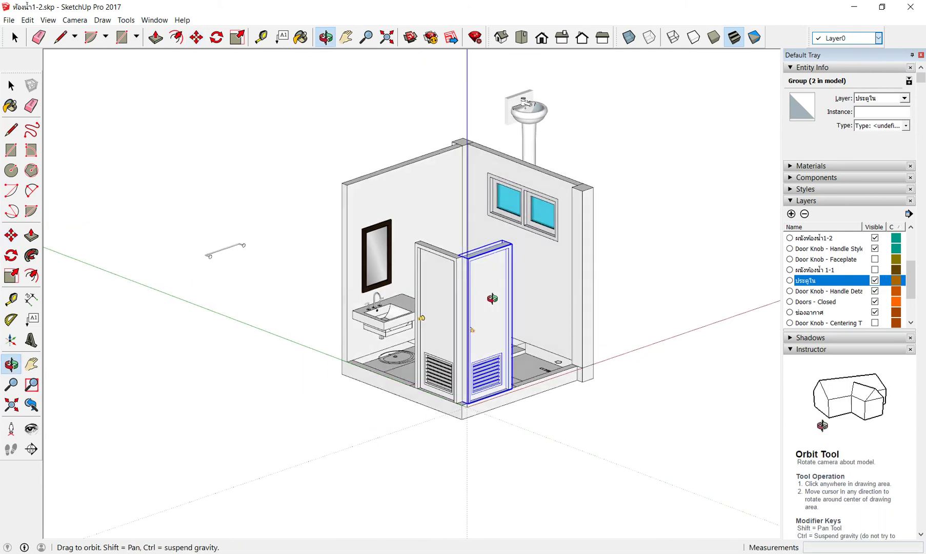
left_click(8, 20)
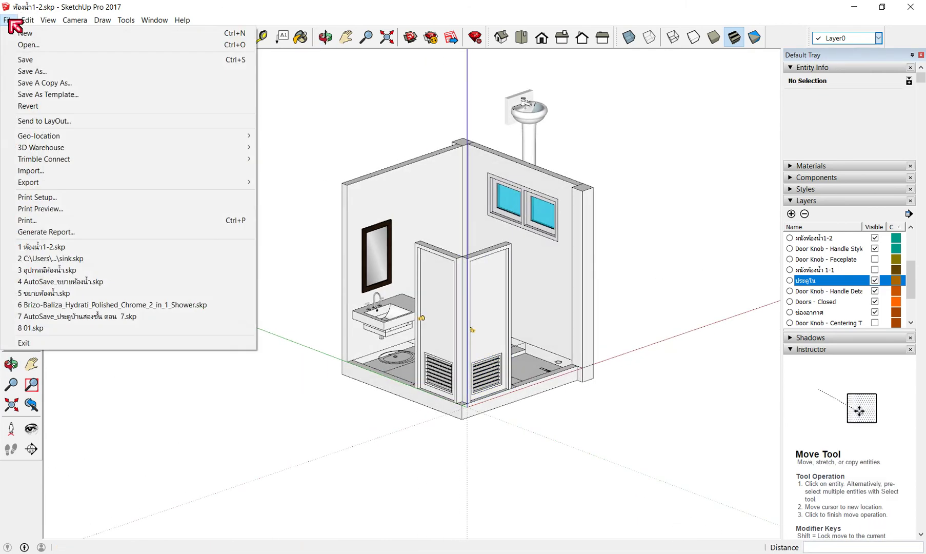
left_click(31, 59)
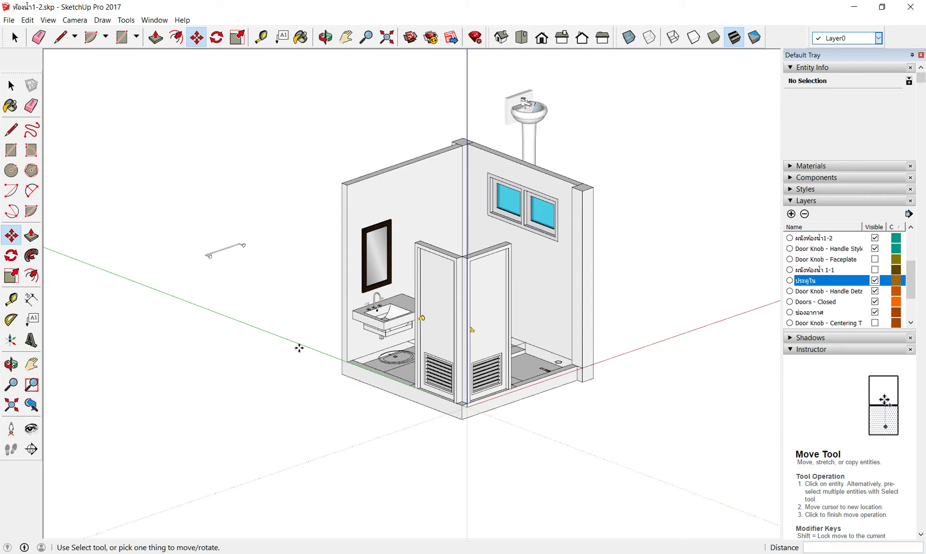
middle_click_drag(480, 310, 614, 374)
scroll(657, 181, "up", 3)
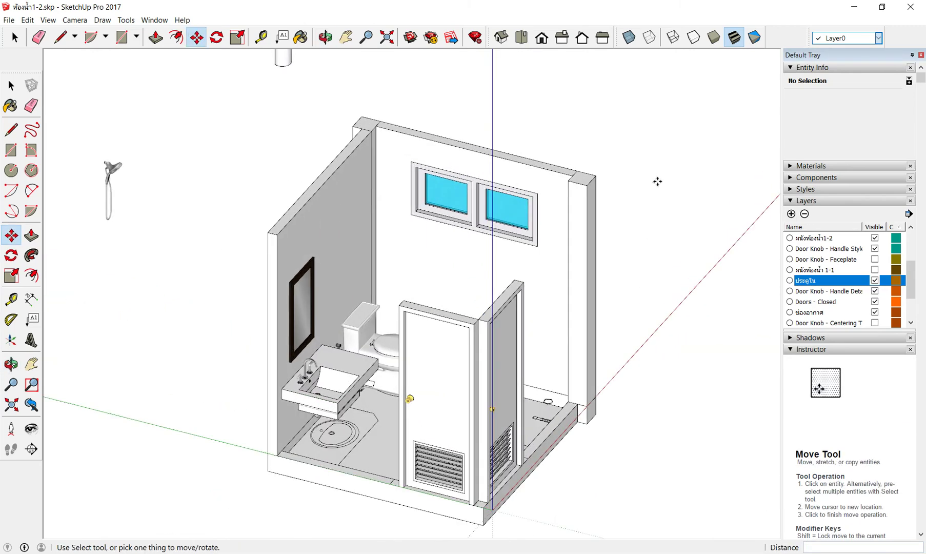
middle_click_drag(618, 271, 550, 289)
scroll(550, 289, "down", 2)
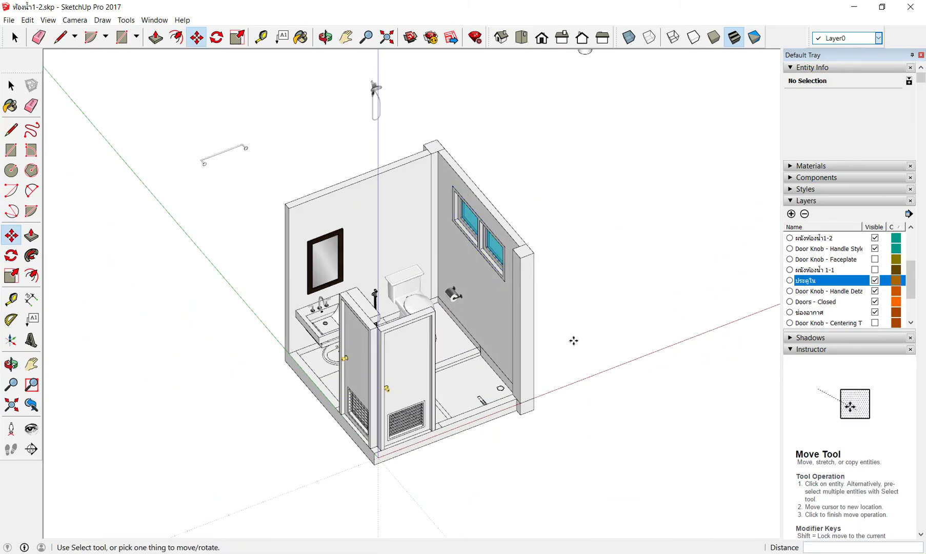
middle_click_drag(554, 373, 541, 385)
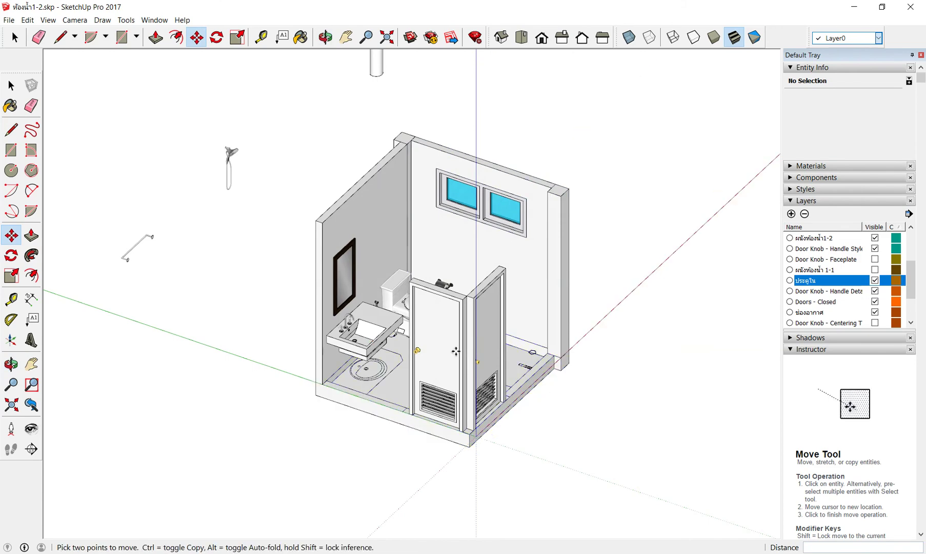
middle_click_drag(469, 359, 508, 377)
scroll(511, 380, "up", 2)
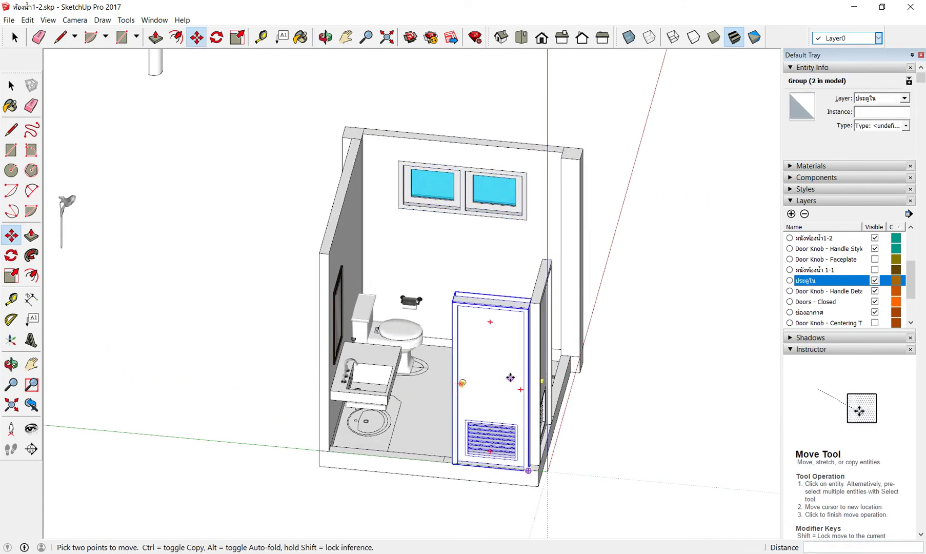
scroll(511, 379, "down", 2)
scroll(480, 382, "up", 2)
scroll(481, 361, "down", 1)
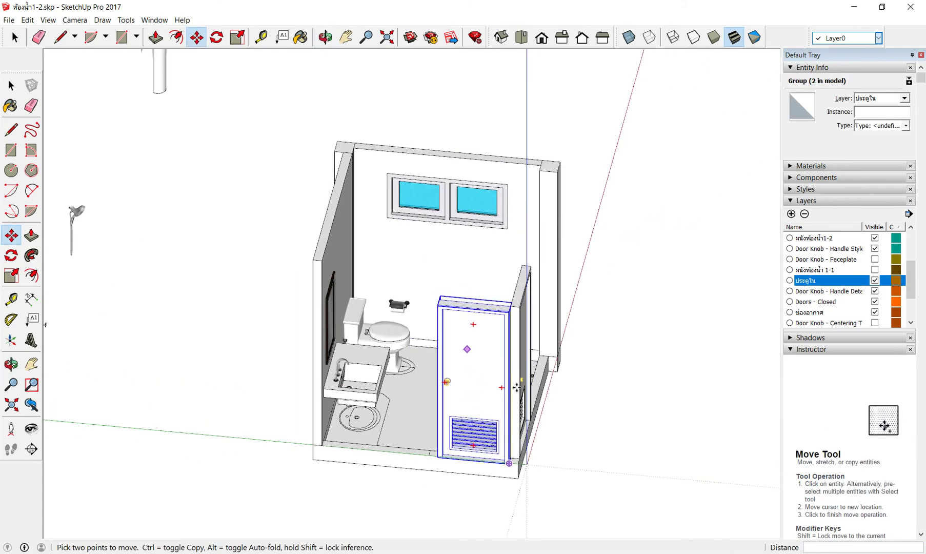
mouse_move(470, 382)
middle_mouse_down()
mouse_move(788, 389)
mouse_move(444, 181)
mouse_move(485, 257)
middle_mouse_up()
scroll(492, 287, "up", 2)
scroll(512, 342, "up", 2)
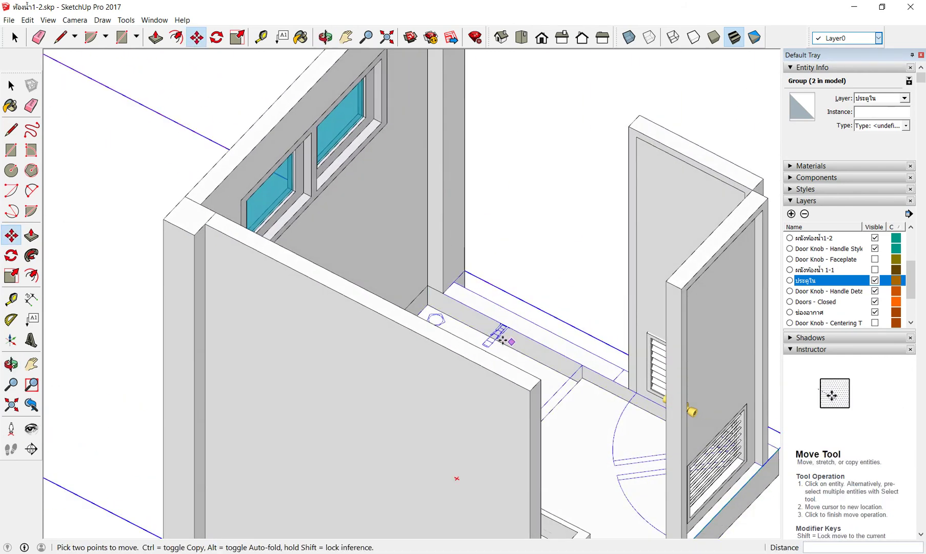
scroll(508, 339, "down", 3)
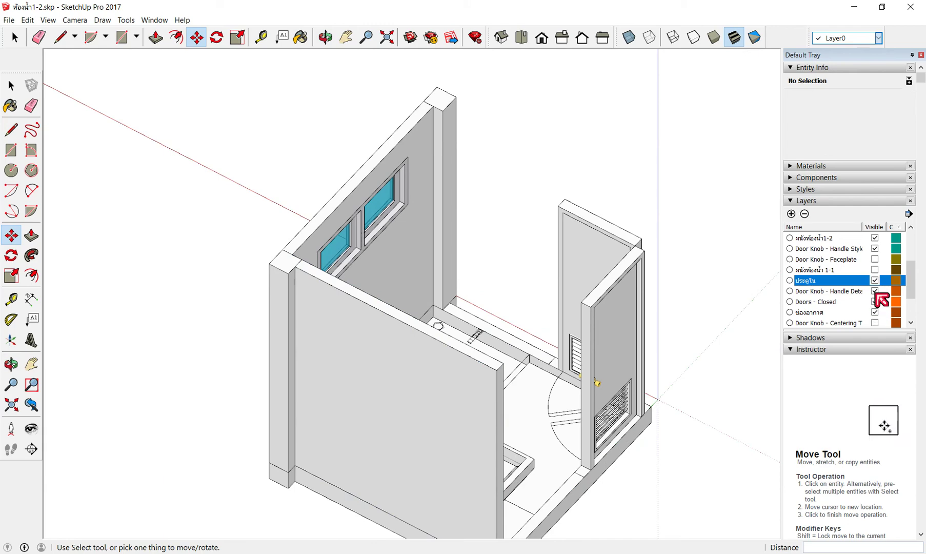
left_click(876, 281)
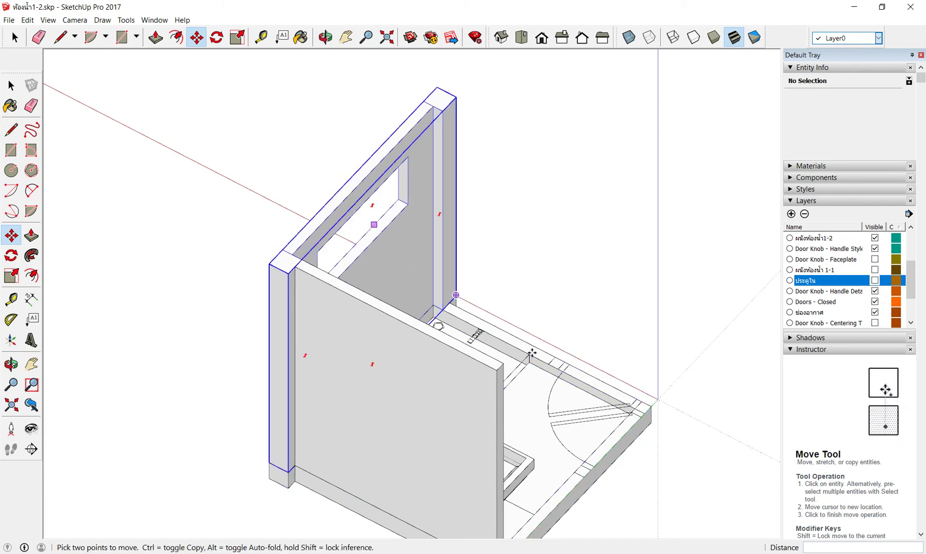
Make the ผนังห้องน้ำ 1-1 wall layer visible.
middle_click_drag(390, 359, 458, 341)
mouse_move(703, 419)
middle_mouse_down()
mouse_move(577, 362)
mouse_move(550, 421)
mouse_move(356, 451)
mouse_move(503, 344)
middle_mouse_up()
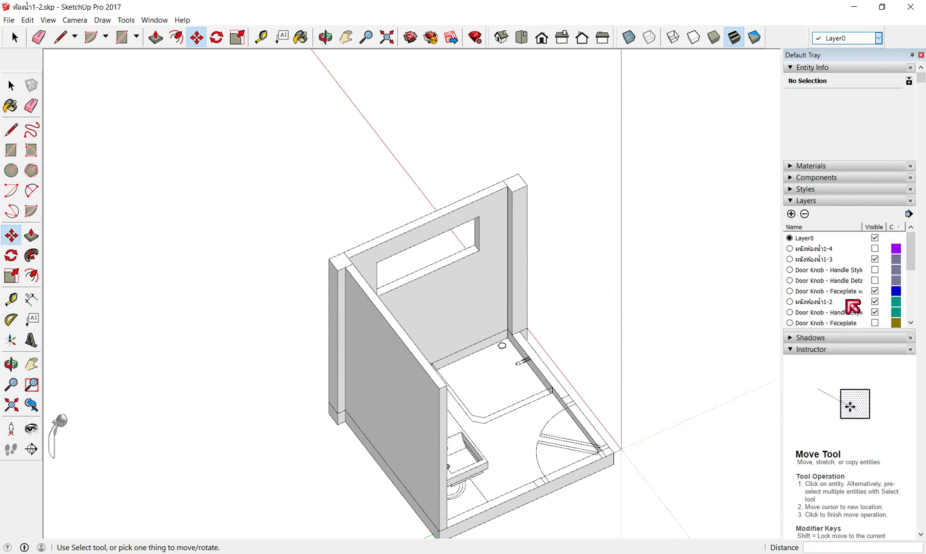
left_click(876, 270)
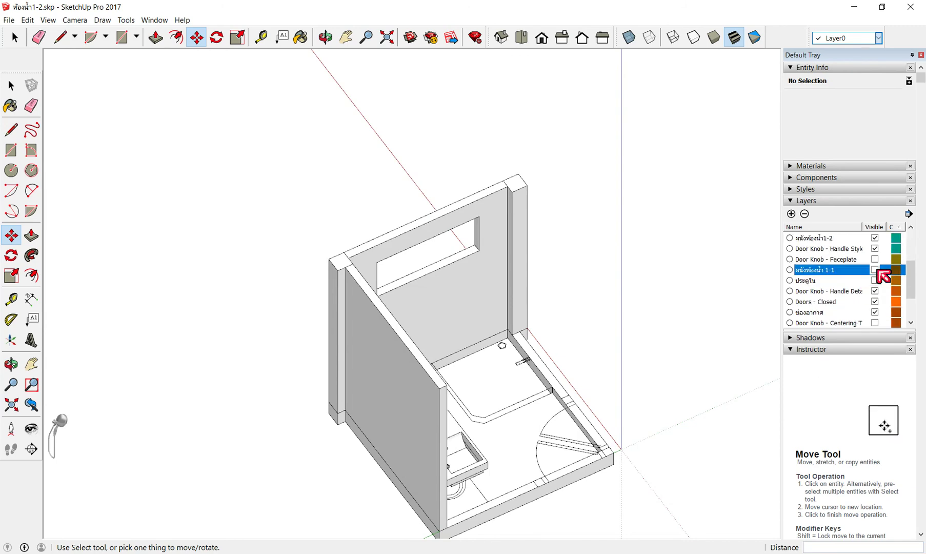
scroll(580, 360, "up", 2)
scroll(511, 326, "up", 3)
mouse_move(510, 327)
middle_mouse_down()
mouse_move(430, 411)
mouse_move(488, 365)
middle_mouse_up()
scroll(488, 366, "up", 3)
Inside the wall group, draw a 1.7 m vertical guide line up from the wall's base.
right_click(480, 290)
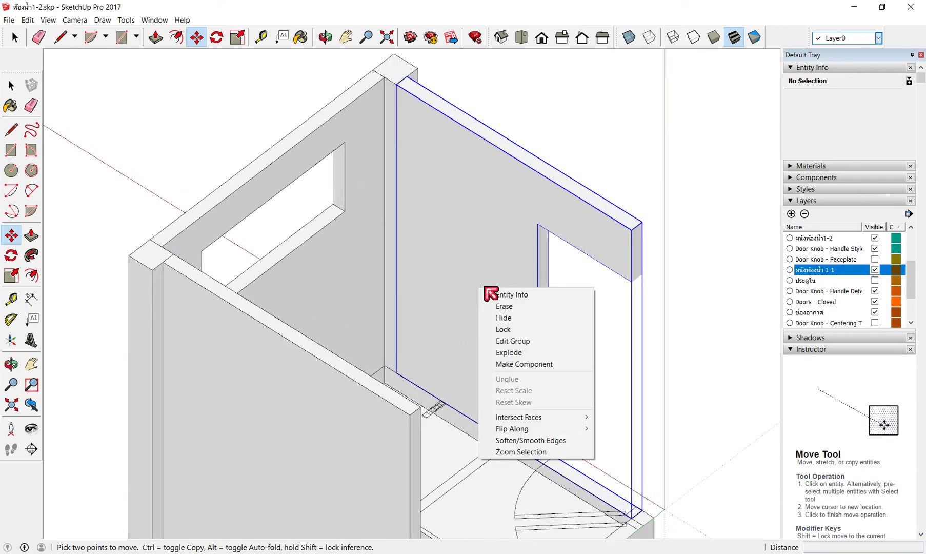
left_click(519, 341)
left_click(60, 37)
scroll(420, 385, "up", 2)
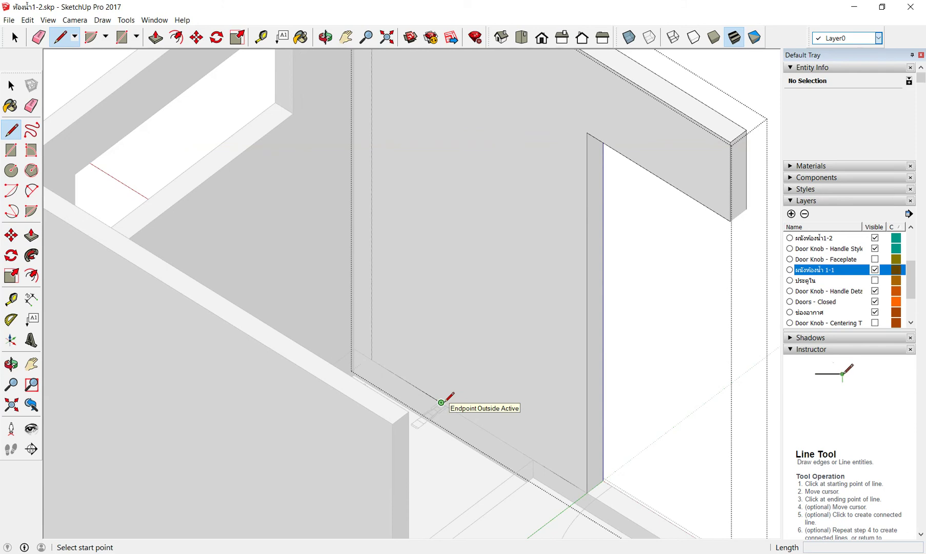
left_click(441, 403)
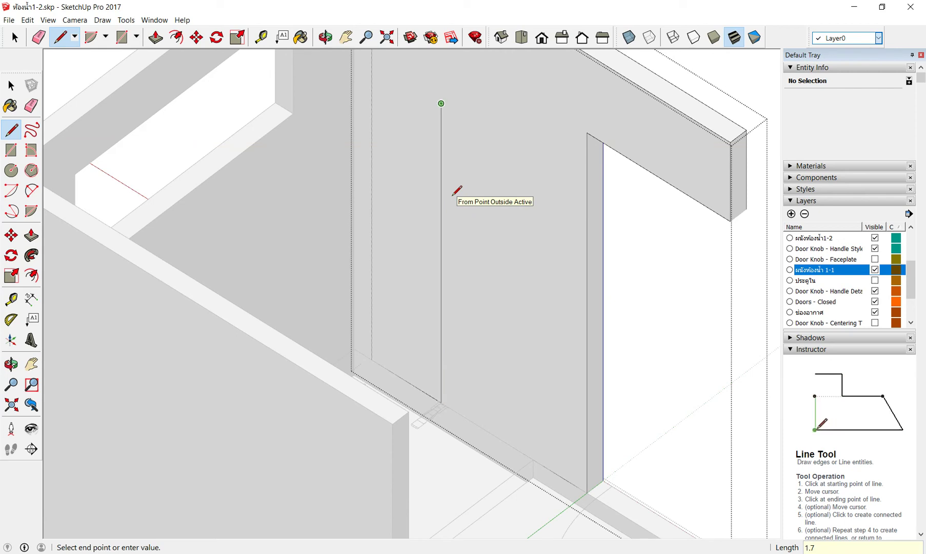
key("Escape")
Close the wall group to finish editing it.
scroll(467, 251, "down", 3)
scroll(464, 257, "down", 3)
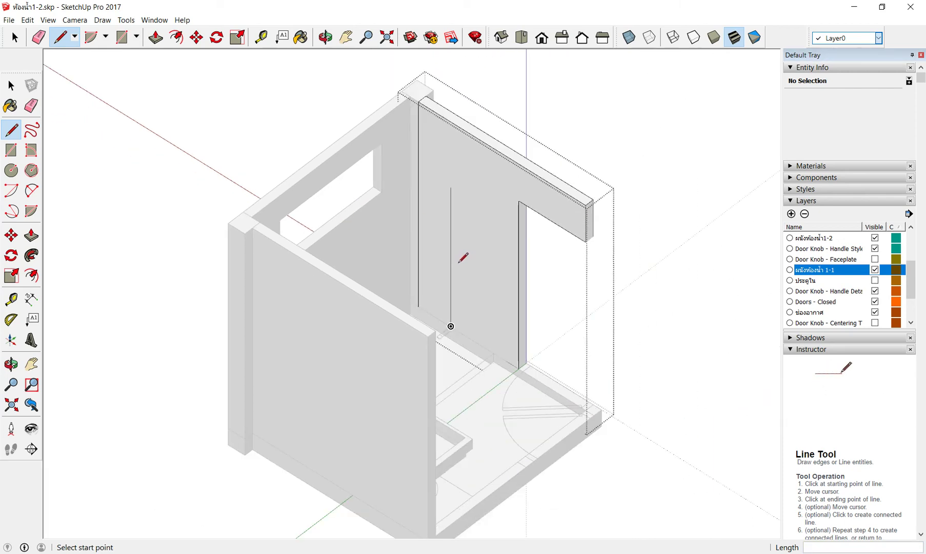
scroll(155, 463, "down", 2)
scroll(349, 344, "down", 2)
right_click(632, 132)
left_click(675, 142)
scroll(359, 292, "down", 2)
Rotate the selected shower head 180 degrees about the red axis.
scroll(206, 399, "down", 1)
scroll(226, 354, "up", 3)
scroll(236, 362, "up", 3)
scroll(277, 400, "up", 2)
scroll(295, 390, "down", 3)
scroll(300, 379, "down", 1)
scroll(298, 379, "up", 2)
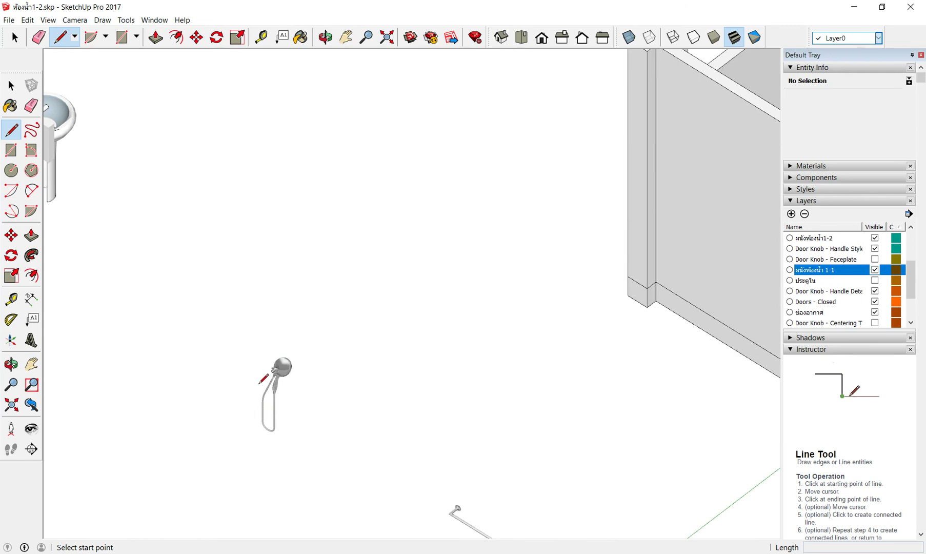
left_click(13, 38)
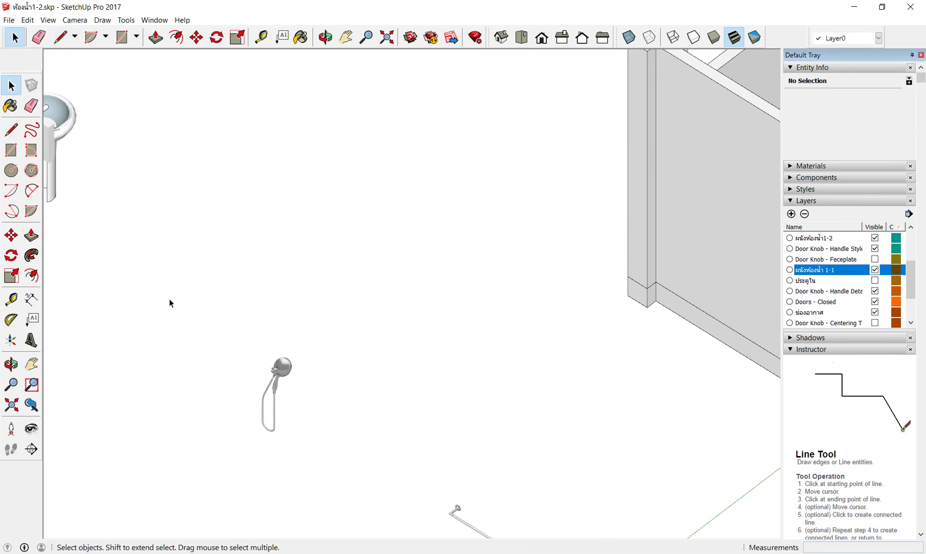
left_click(219, 45)
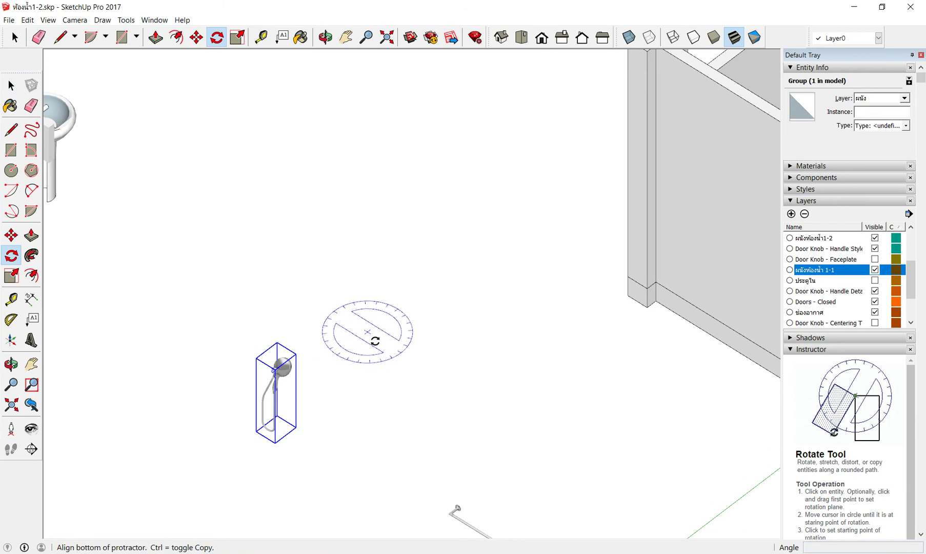
left_click(491, 403)
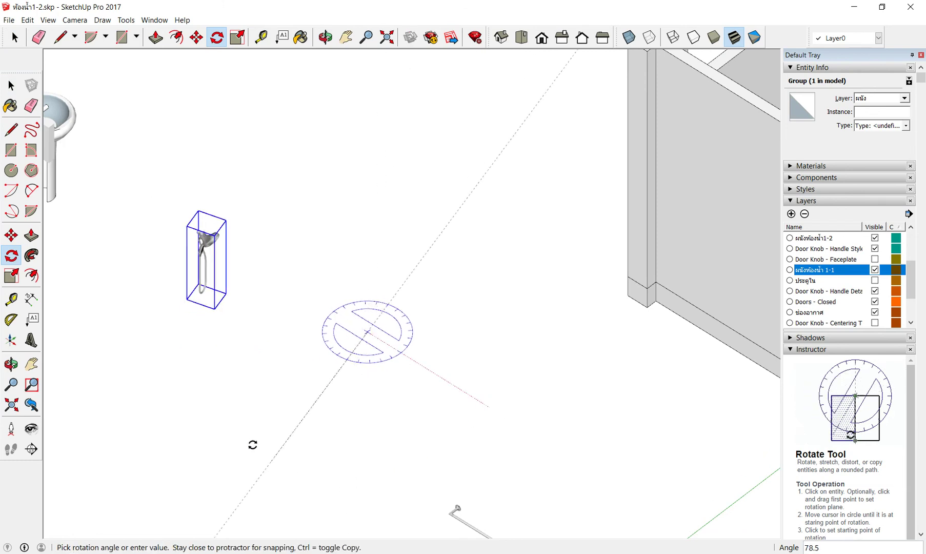
type("80")
key("Return")
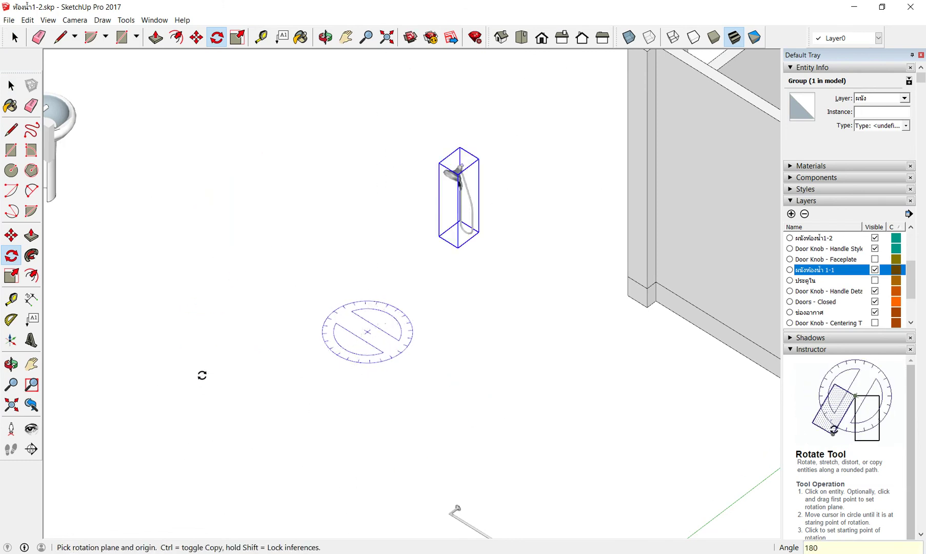
Orbit around the rotated shower head to check it from other angles.
scroll(492, 164, "up", 3)
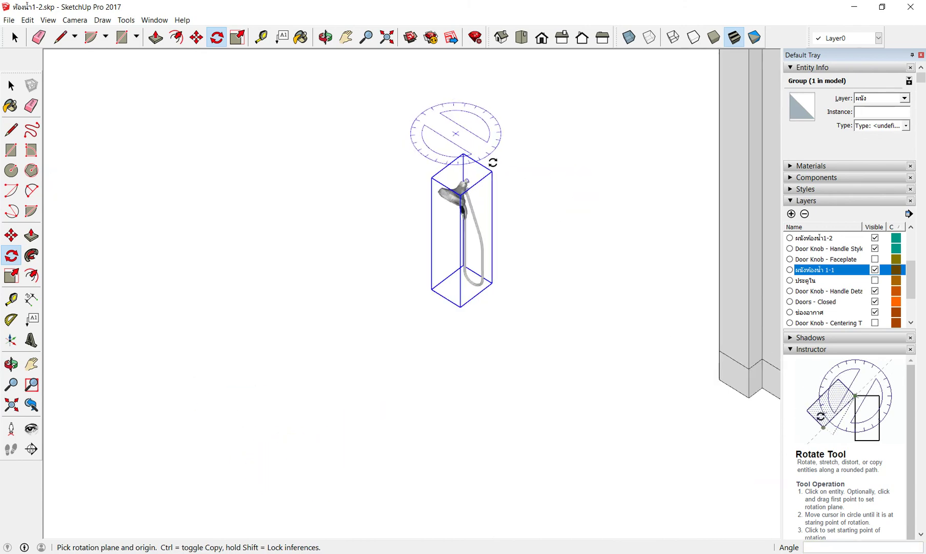
scroll(491, 167, "up", 2)
scroll(491, 167, "up", 2)
middle_click_drag(507, 207, 249, 263)
mouse_move(544, 307)
middle_mouse_down()
mouse_move(592, 296)
mouse_move(93, 424)
middle_mouse_up()
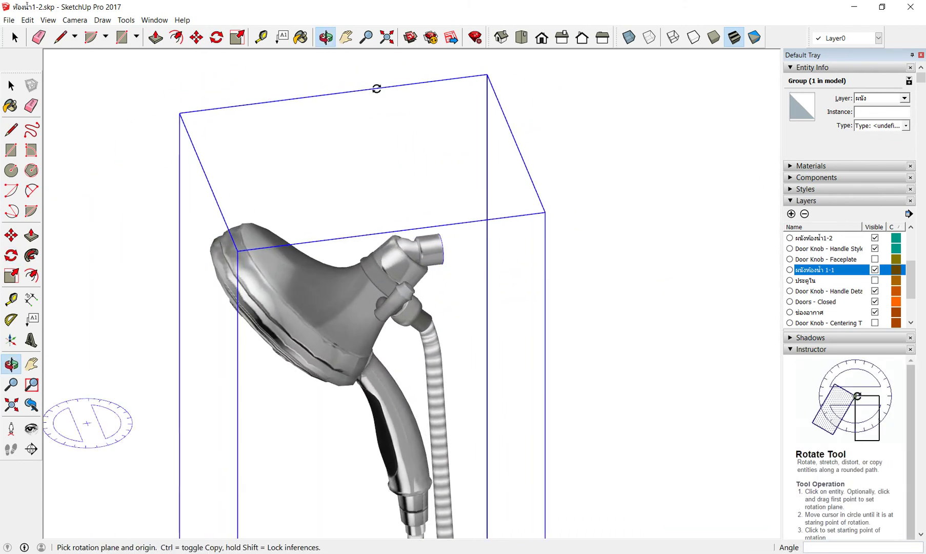
Move the shower head onto the grey wall at the top of the guide line.
left_click(197, 38)
scroll(431, 245, "up", 3)
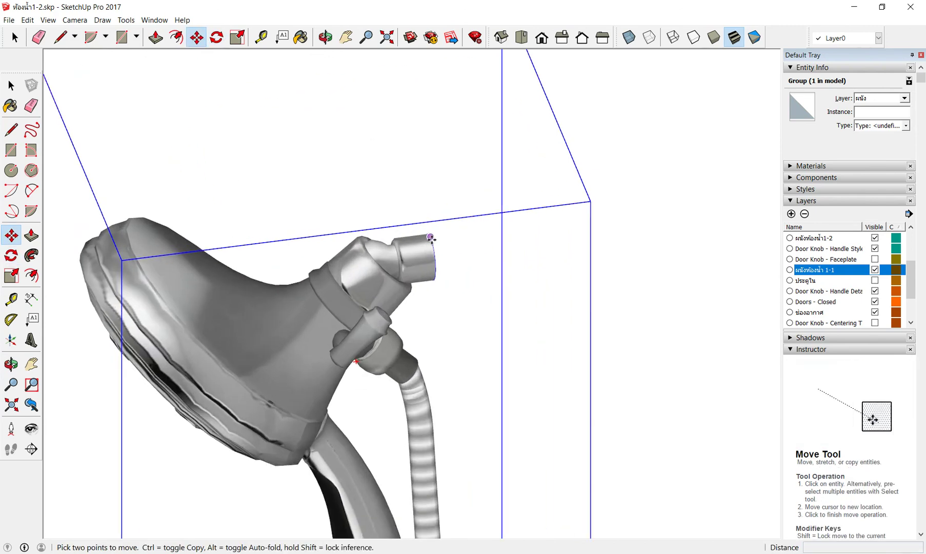
scroll(431, 238, "down", 3)
scroll(407, 246, "down", 3)
scroll(404, 245, "down", 3)
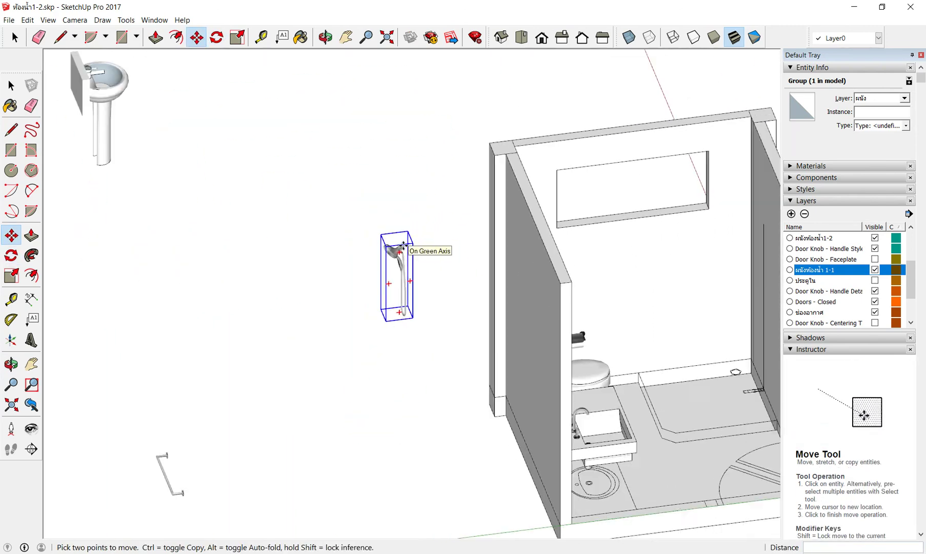
scroll(405, 245, "down", 1)
left_click(405, 245)
scroll(631, 259, "up", 1)
scroll(620, 252, "up", 3)
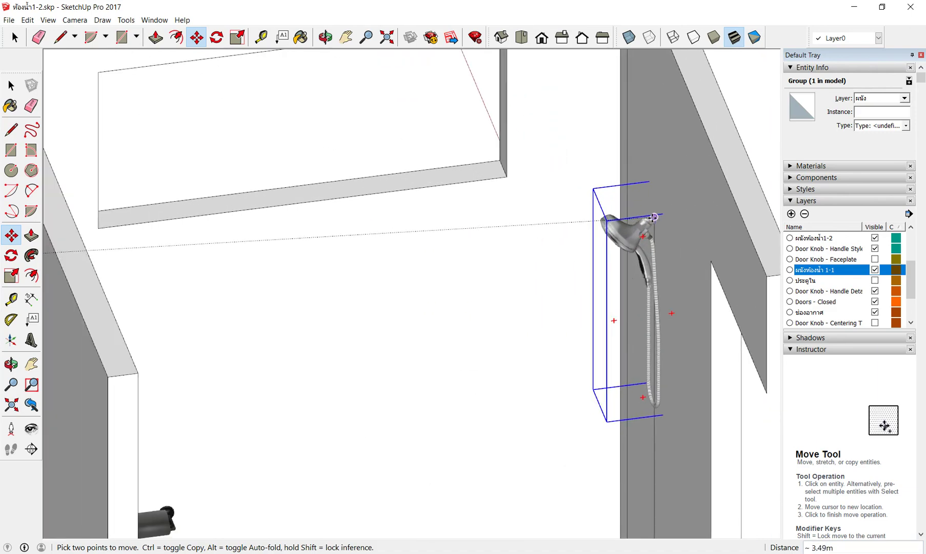
mouse_move(499, 310)
middle_mouse_down()
mouse_move(442, 229)
mouse_move(664, 196)
mouse_move(397, 215)
middle_mouse_up()
scroll(443, 297, "down", 3)
scroll(492, 242, "up", 1)
mouse_move(492, 242)
middle_mouse_down()
mouse_move(413, 300)
mouse_move(482, 372)
middle_mouse_up()
scroll(504, 304, "up", 3)
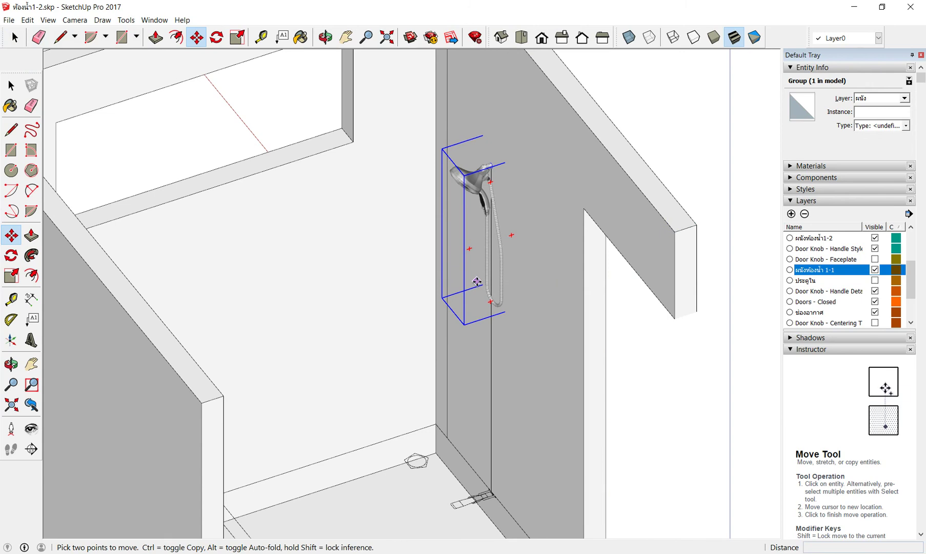
Edit the wall group with the Eraser, then close the group again.
right_click(547, 209)
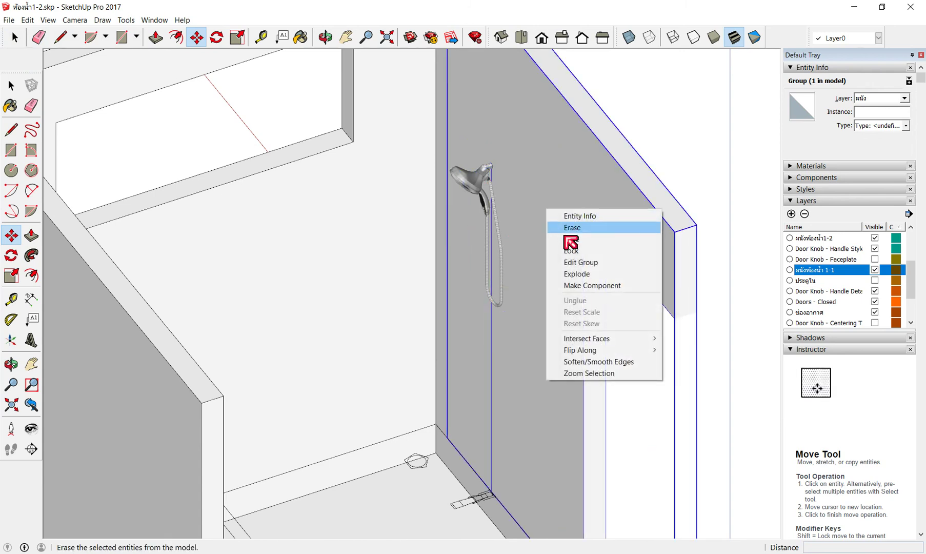
left_click(573, 263)
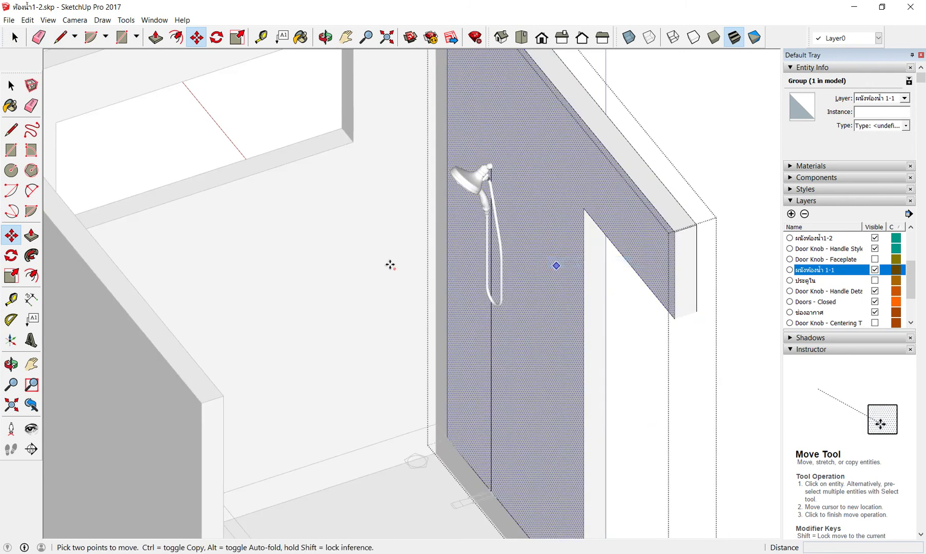
left_click(42, 38)
scroll(535, 232, "up", 3)
scroll(508, 169, "up", 2)
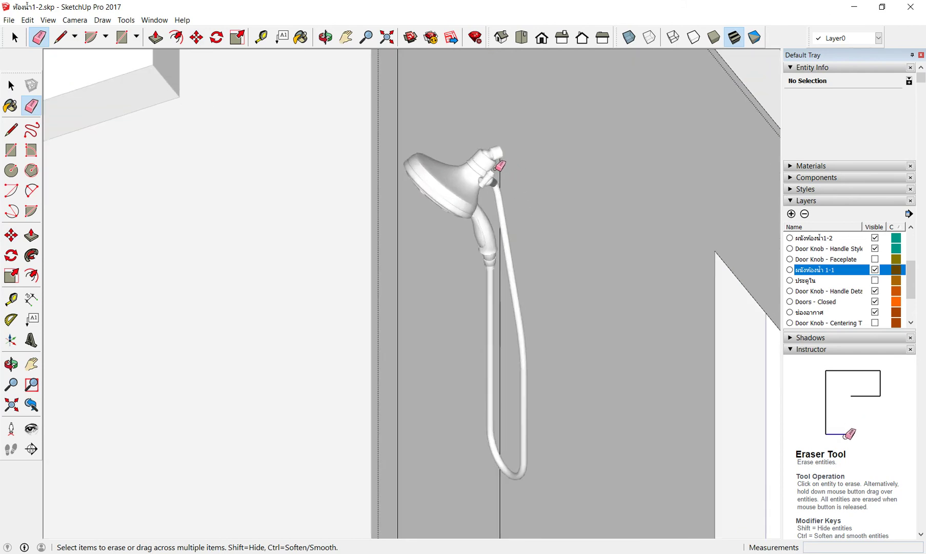
scroll(500, 169, "down", 2)
scroll(505, 172, "down", 2)
scroll(507, 205, "down", 2)
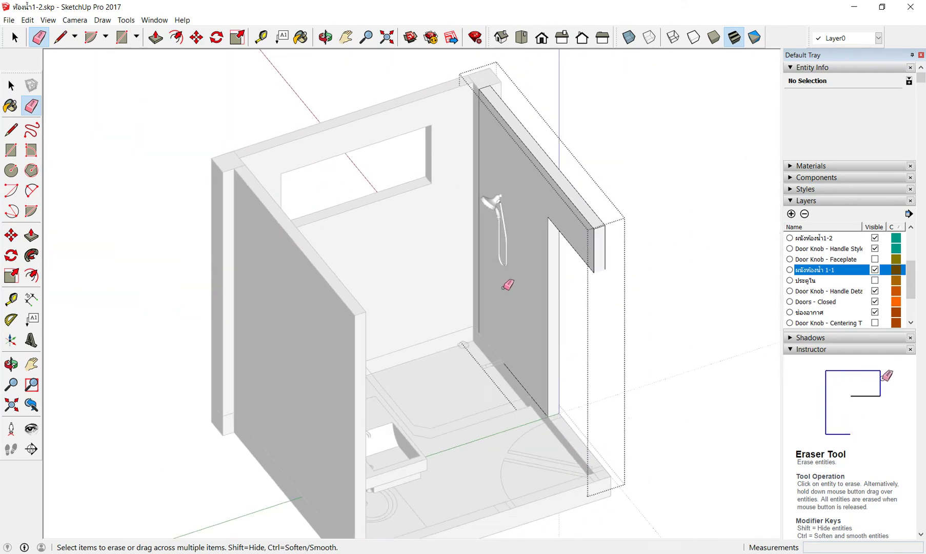
scroll(621, 152, "down", 1)
right_click(618, 154)
left_click(648, 163)
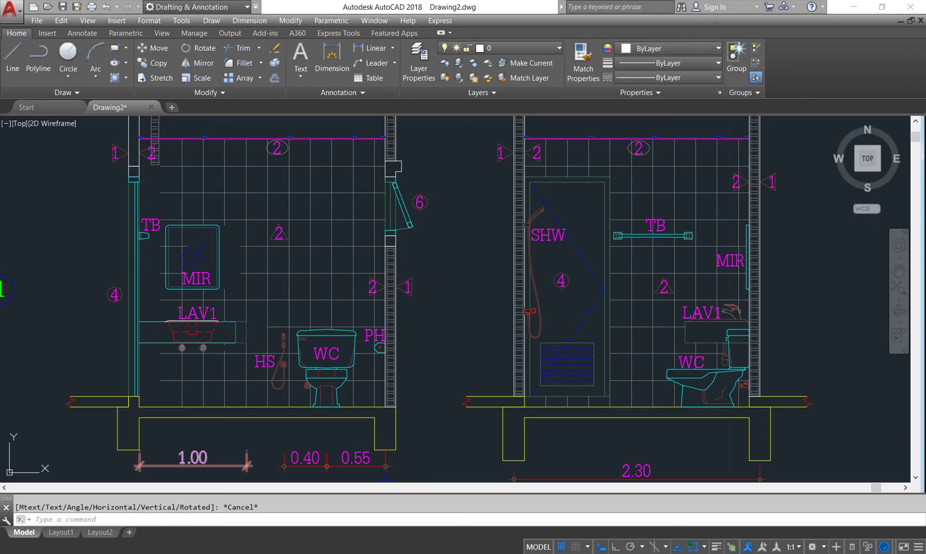
Review the AutoCAD fixture elevations with shower heights 1.70 and 0.90, then return to SketchUp.
scroll(355, 325, "down", 6)
scroll(368, 373, "up", 3)
scroll(368, 374, "up", 3)
scroll(362, 206, "up", 3)
middle_click_drag(361, 207, 356, 372)
scroll(356, 279, "down", 3)
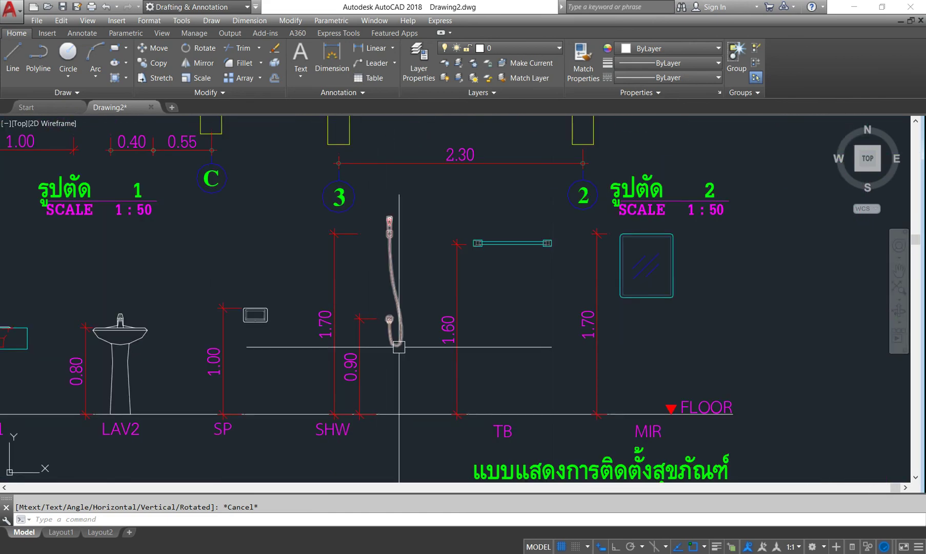
scroll(354, 267, "down", 3)
scroll(304, 308, "down", 3)
scroll(304, 307, "up", 3)
scroll(281, 311, "down", 3)
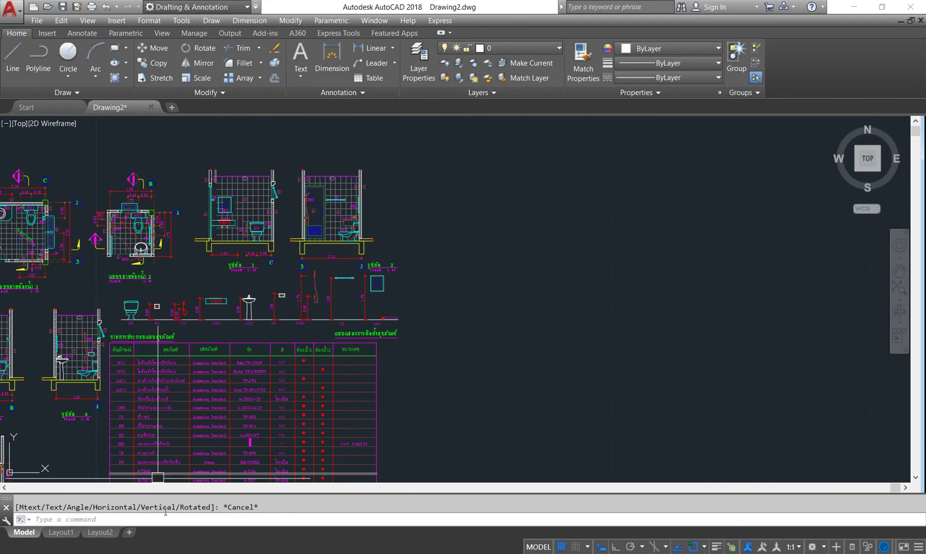
left_click(465, 513)
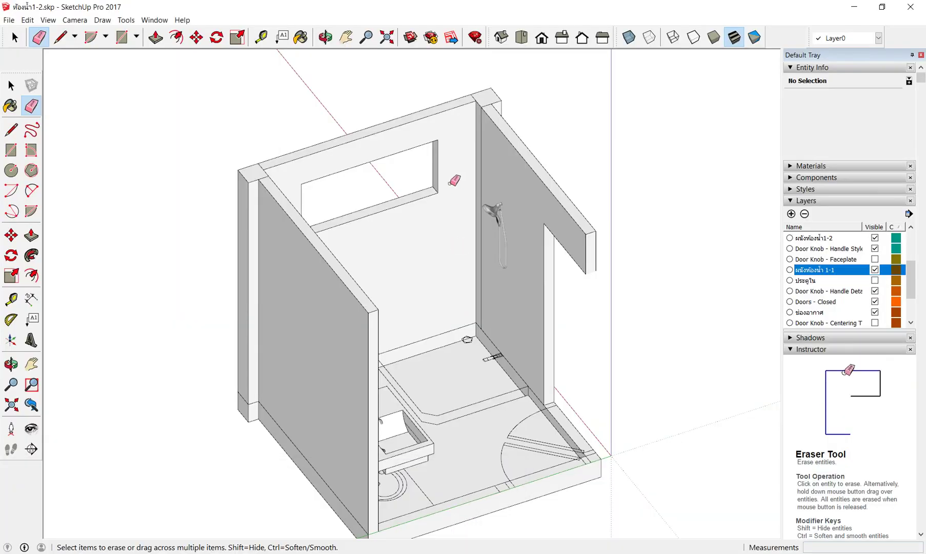
Orbit the bathroom model to an isometric overall view.
mouse_move(532, 307)
middle_mouse_down()
mouse_move(353, 359)
mouse_move(516, 271)
middle_mouse_up()
scroll(354, 362, "up", 3)
scroll(354, 362, "up", 3)
scroll(516, 271, "down", 3)
middle_click_drag(484, 213, 408, 263)
scroll(620, 325, "down", 2)
mouse_move(620, 325)
middle_mouse_down()
mouse_move(345, 243)
mouse_move(566, 213)
mouse_move(384, 303)
middle_mouse_up()
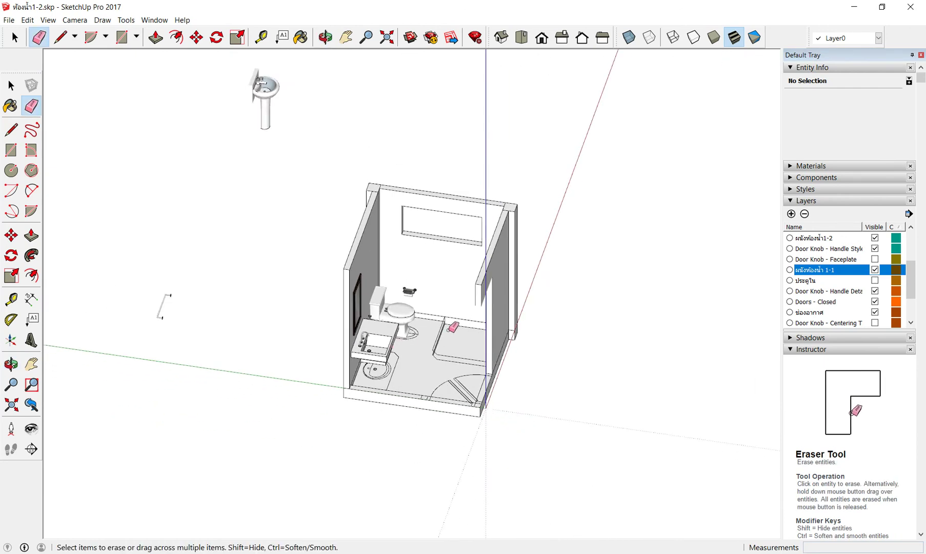
Turn on visibility of the ผนังห้องน้ำ1-4 wall layer.
key("e")
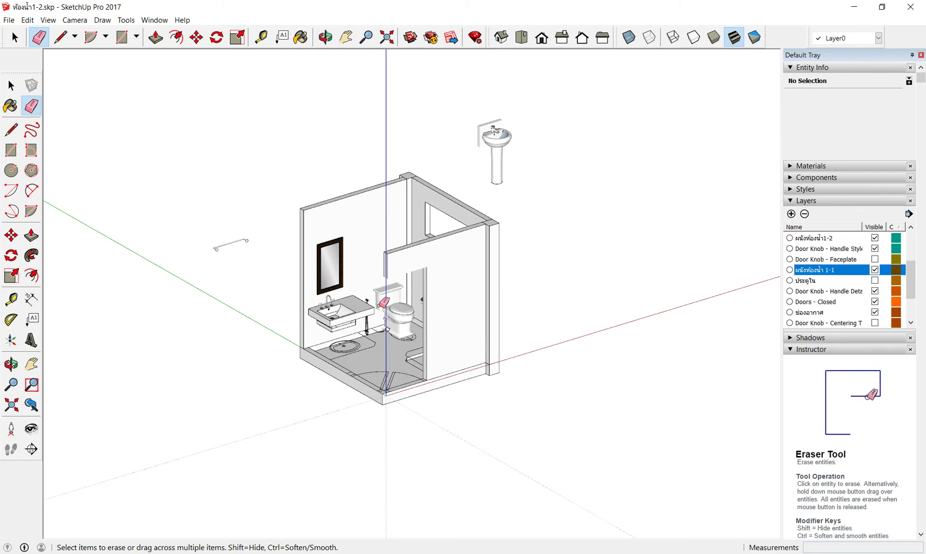
mouse_move(377, 307)
middle_mouse_down()
mouse_move(420, 327)
mouse_move(245, 403)
middle_mouse_up()
mouse_move(477, 310)
middle_mouse_down()
mouse_move(153, 366)
mouse_move(364, 235)
middle_mouse_up()
mouse_move(294, 364)
middle_mouse_down()
mouse_move(286, 353)
mouse_move(304, 366)
mouse_move(475, 277)
mouse_move(451, 335)
middle_mouse_up()
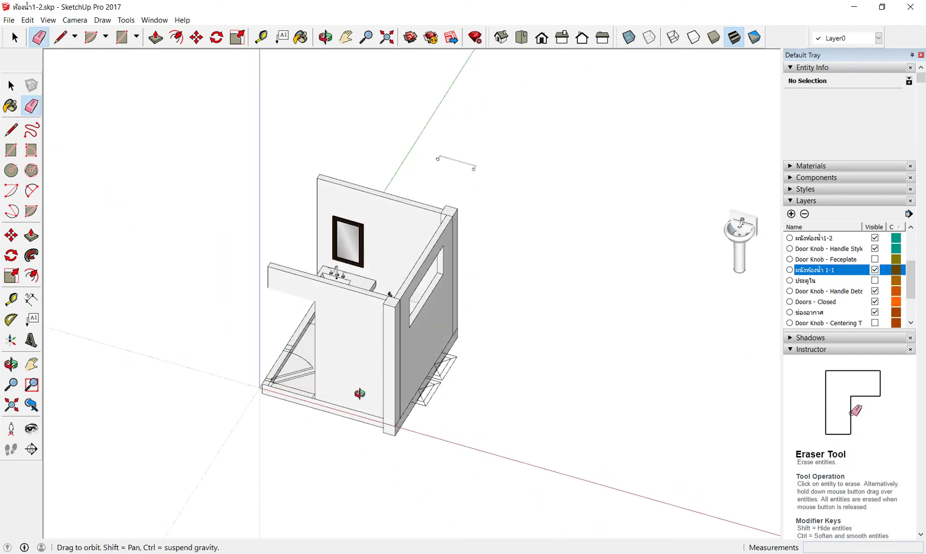
middle_click_drag(351, 389, 309, 376)
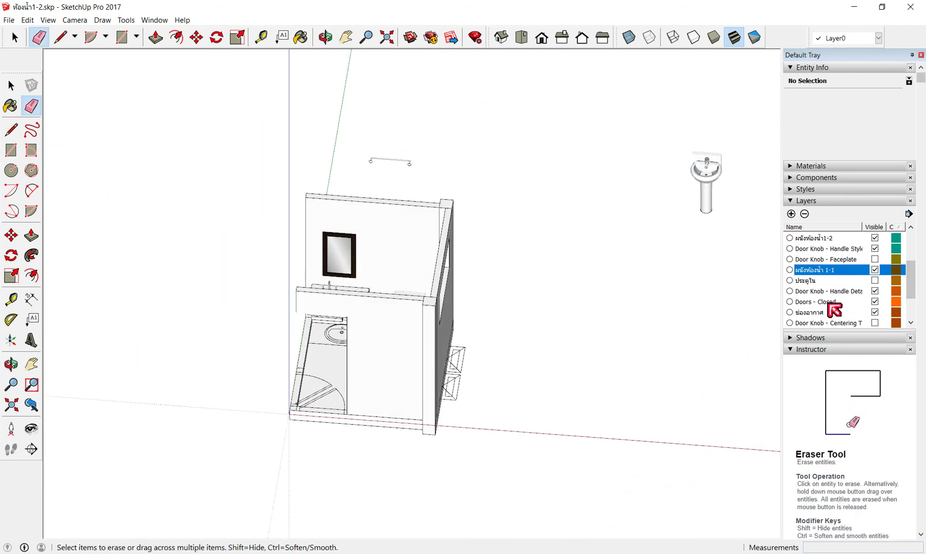
scroll(832, 308, "down", 3)
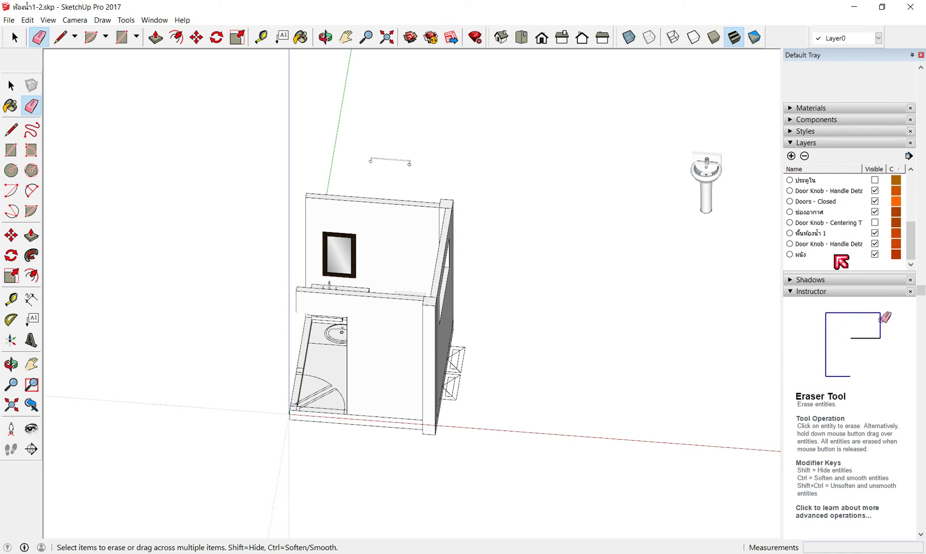
scroll(851, 255, "up", 2)
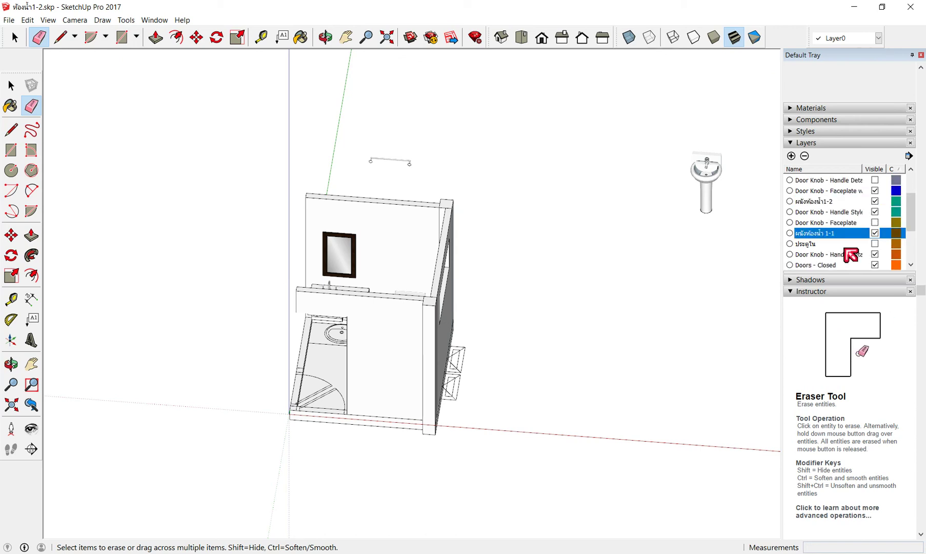
scroll(851, 255, "down", 2)
scroll(854, 254, "up", 1)
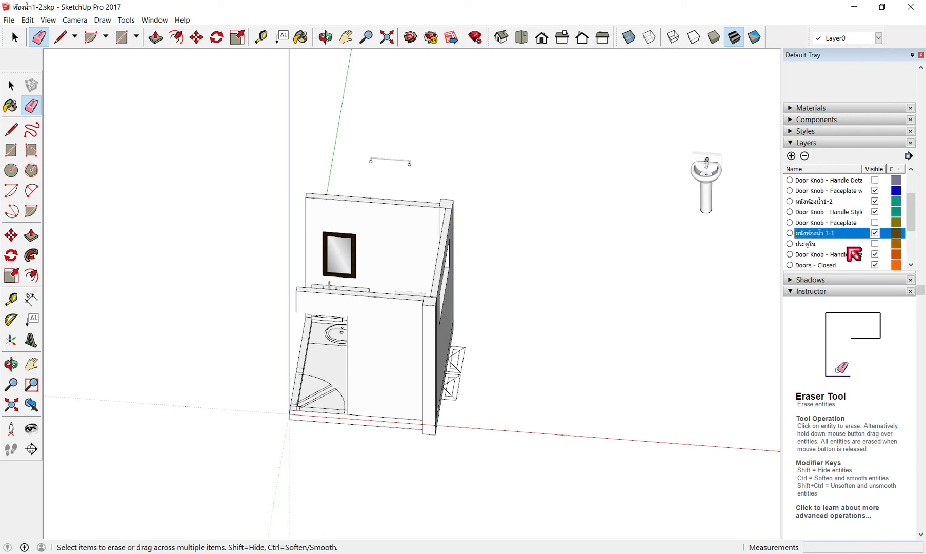
scroll(854, 254, "up", 1)
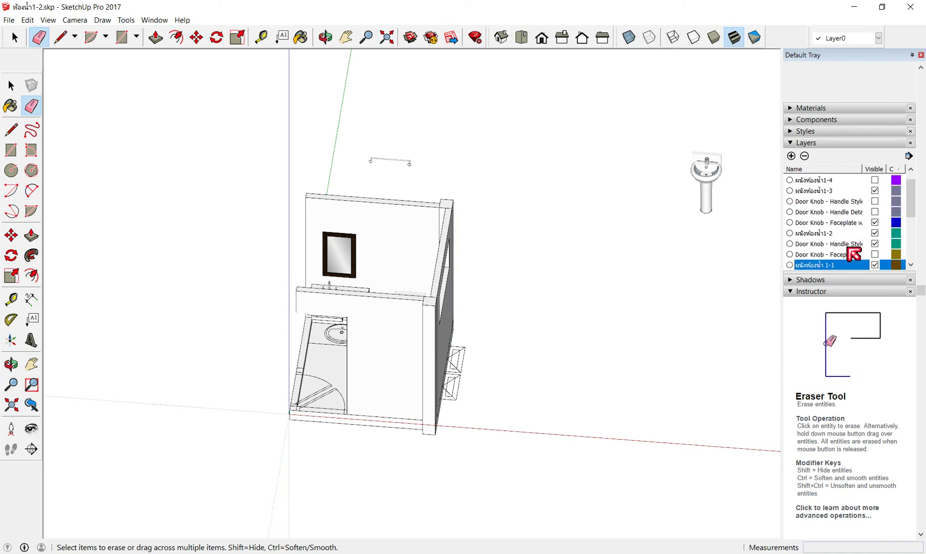
left_click(876, 179)
Orbit into the bathroom to view the new wall around the sink and mirror.
middle_click_drag(180, 372, 321, 217)
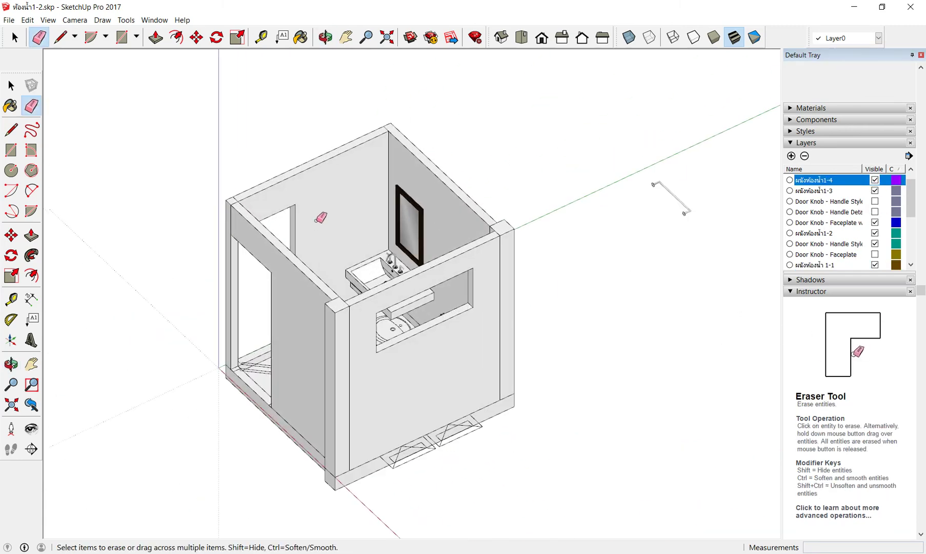
scroll(414, 299, "up", 2)
middle_click_drag(413, 300, 341, 320)
scroll(347, 285, "up", 3)
mouse_move(347, 285)
middle_mouse_down()
mouse_move(466, 303)
mouse_move(366, 277)
middle_mouse_up()
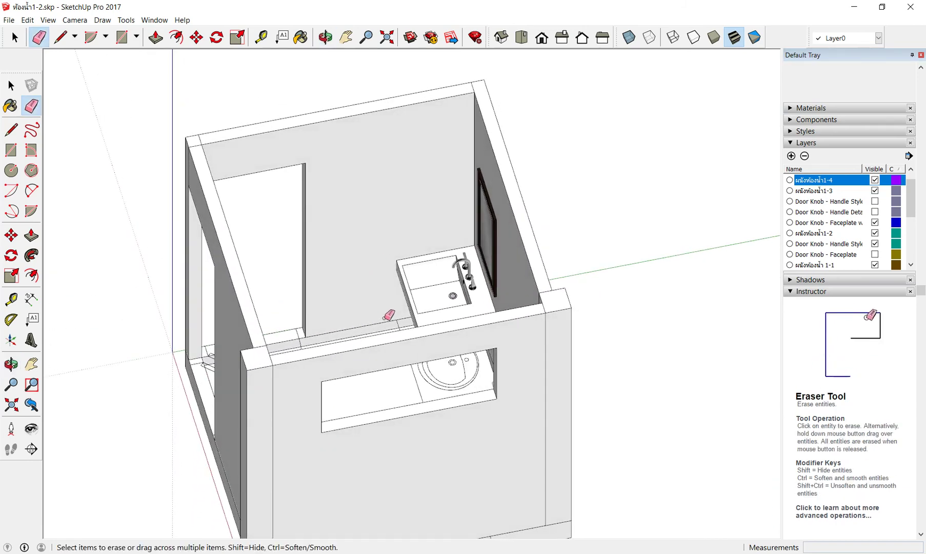
scroll(386, 318, "down", 2)
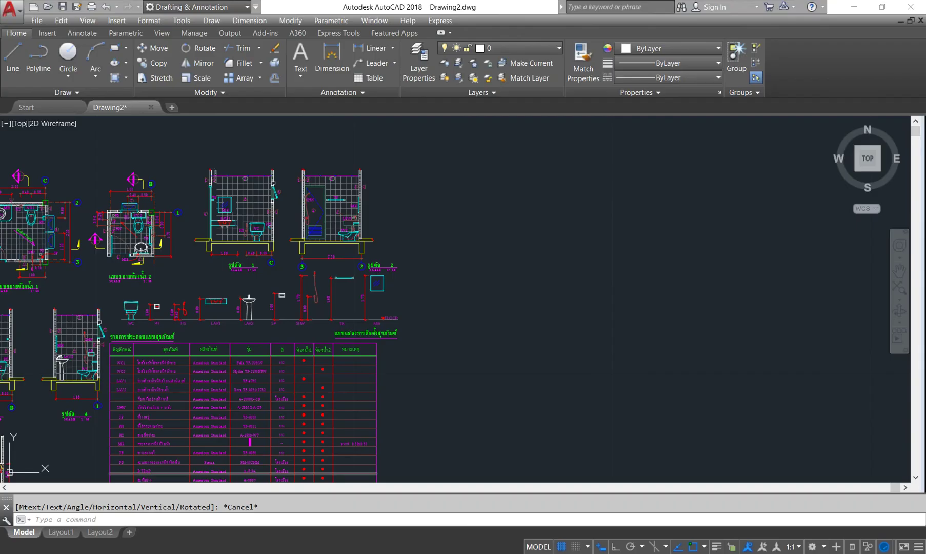
Zoom over bathroom plan 1's sink wall and 0.90 dimension, then return to SketchUp.
scroll(405, 340, "down", 5)
scroll(311, 327, "up", 6)
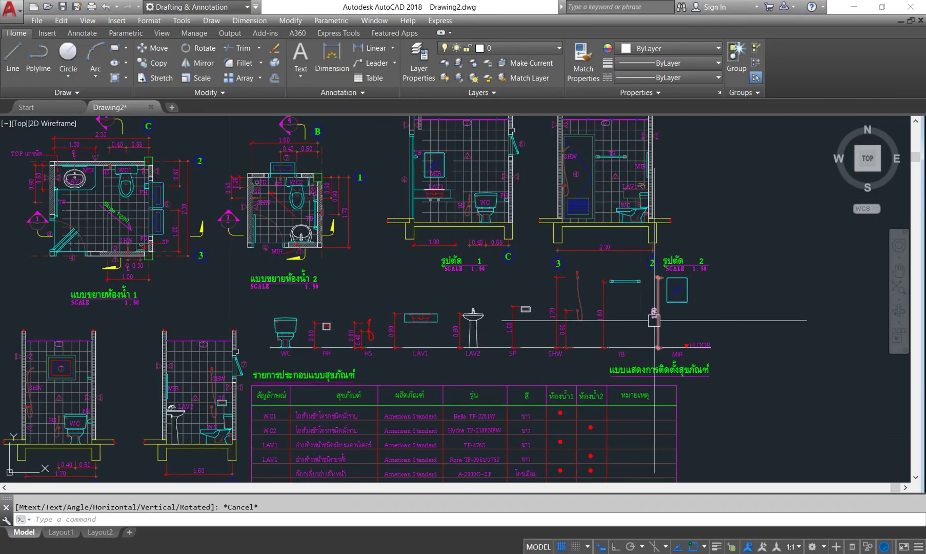
scroll(627, 314, "up", 3)
scroll(627, 315, "down", 3)
scroll(627, 315, "down", 3)
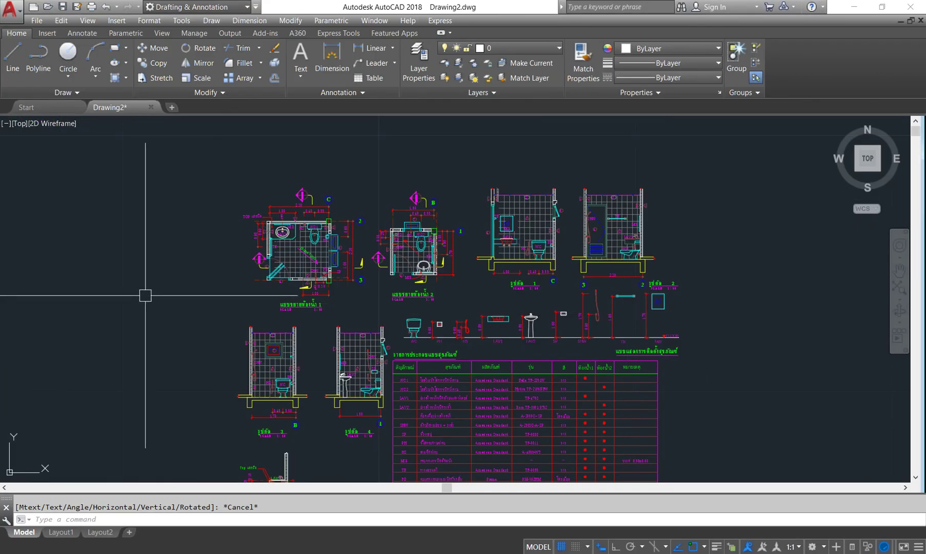
scroll(225, 354, "up", 4)
scroll(308, 307, "up", 3)
scroll(413, 278, "up", 1)
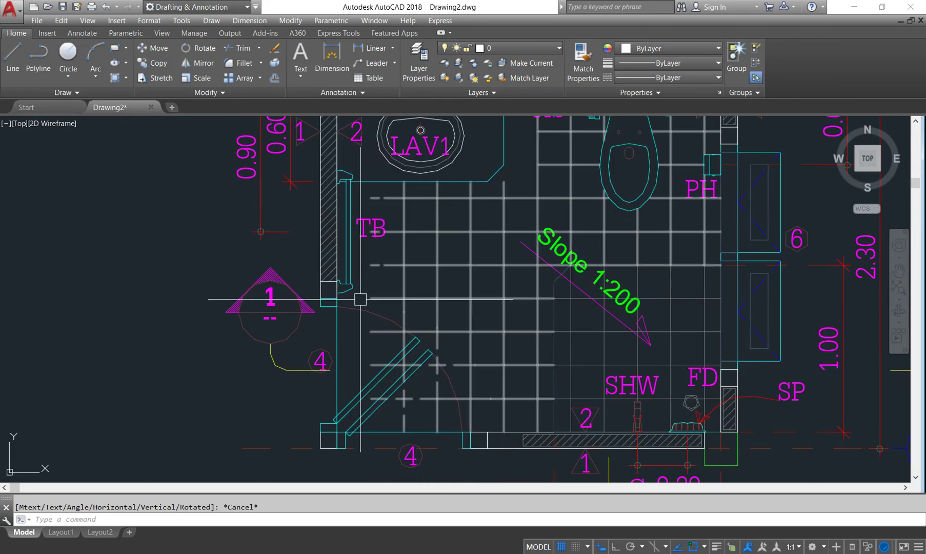
scroll(336, 295, "up", 4)
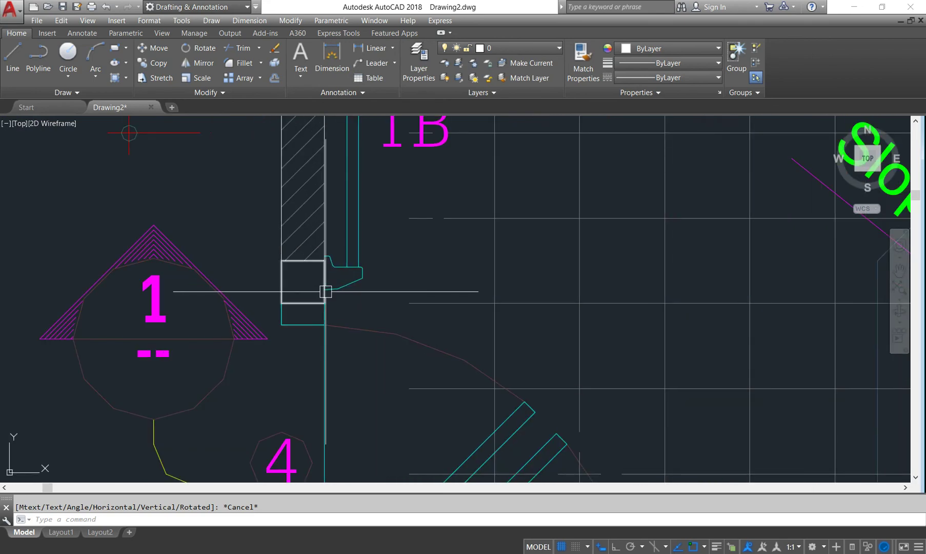
scroll(325, 288, "down", 3)
scroll(327, 286, "down", 6)
scroll(321, 249, "up", 6)
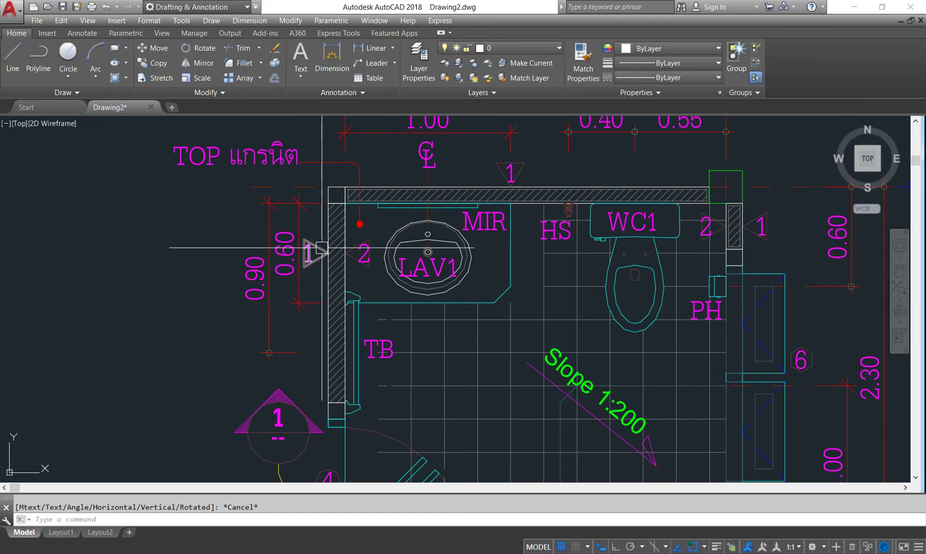
scroll(305, 206, "down", 3)
scroll(305, 206, "down", 5)
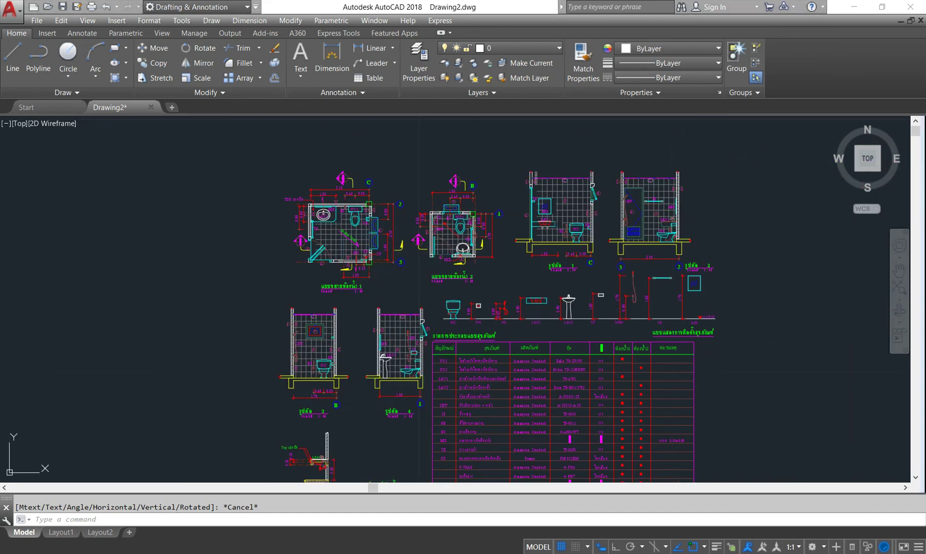
left_click(438, 518)
scroll(404, 263, "up", 1)
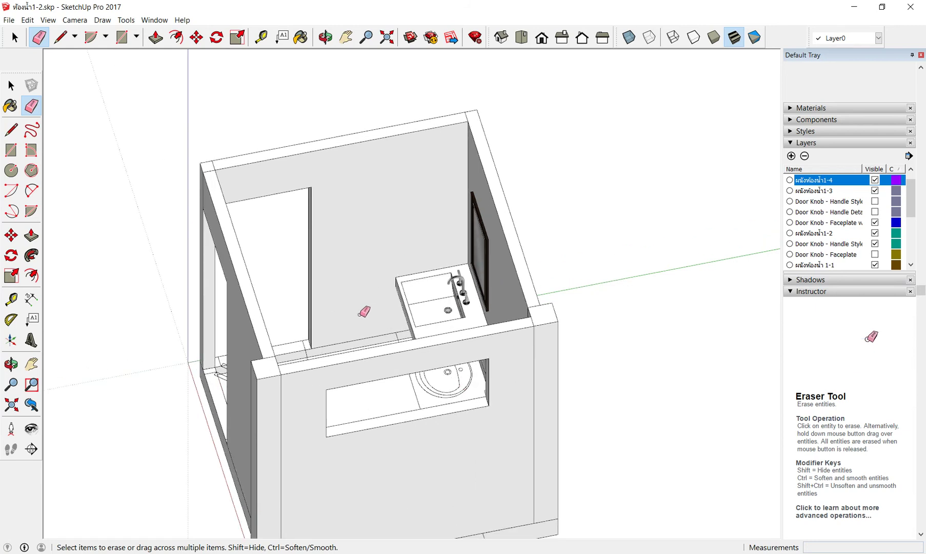
Inside the wall group, draw a vertical edge from the wall corner to its bottom edge.
scroll(352, 317, "up", 2)
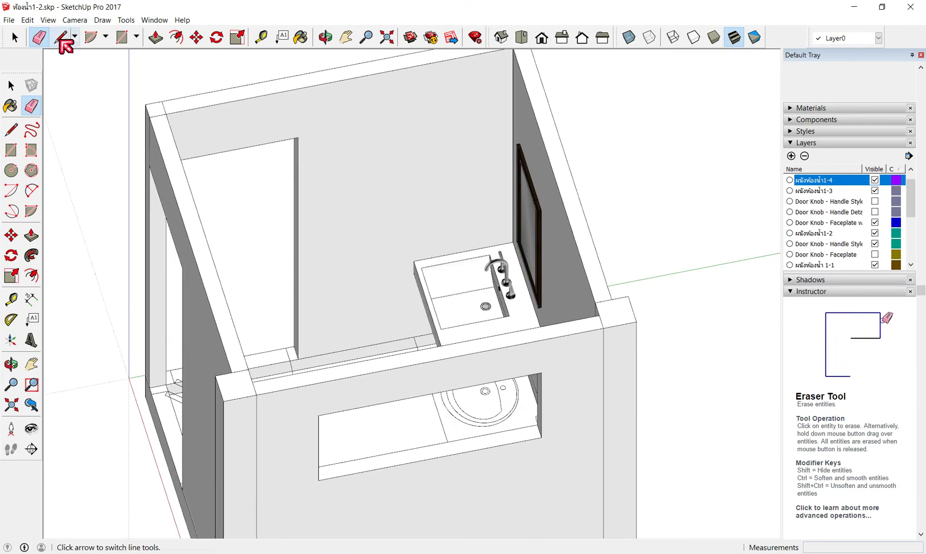
right_click(335, 239)
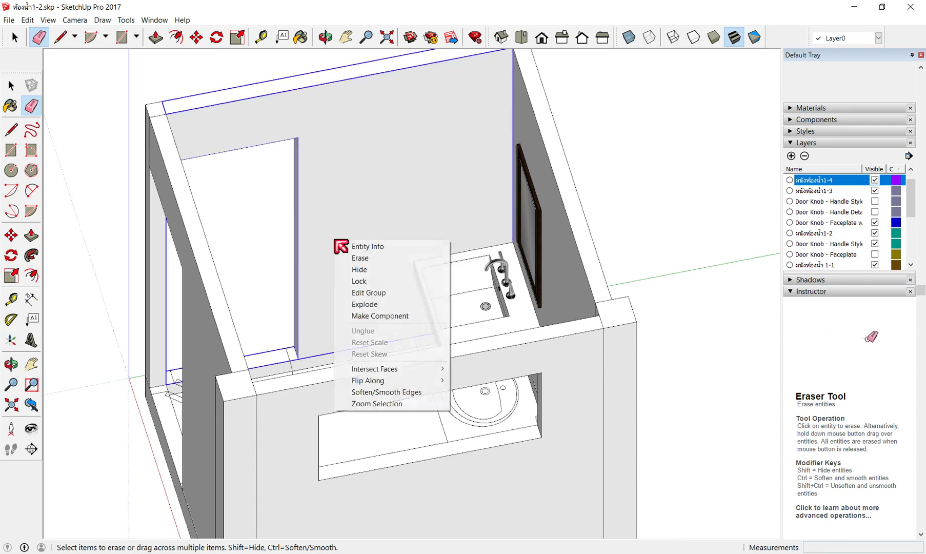
left_click(380, 293)
left_click(61, 37)
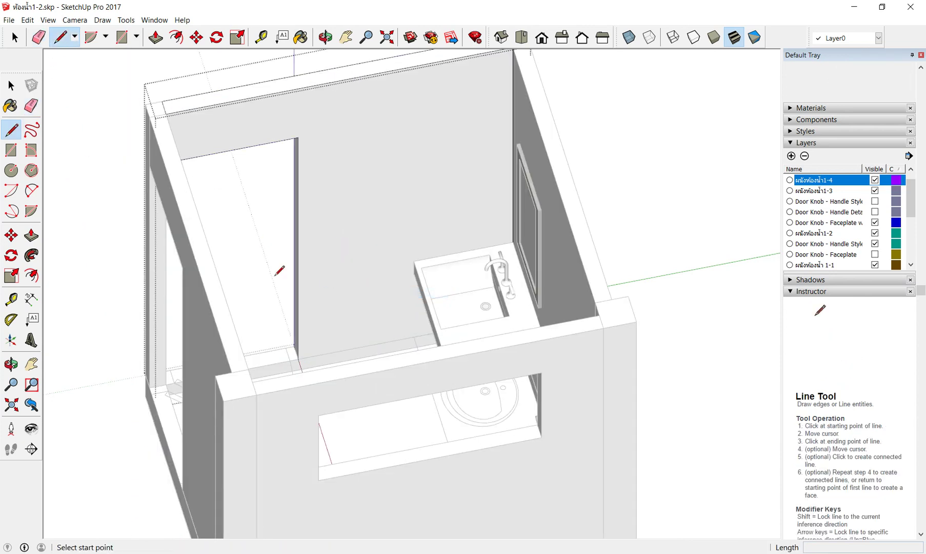
scroll(302, 353, "up", 3)
left_click(306, 362)
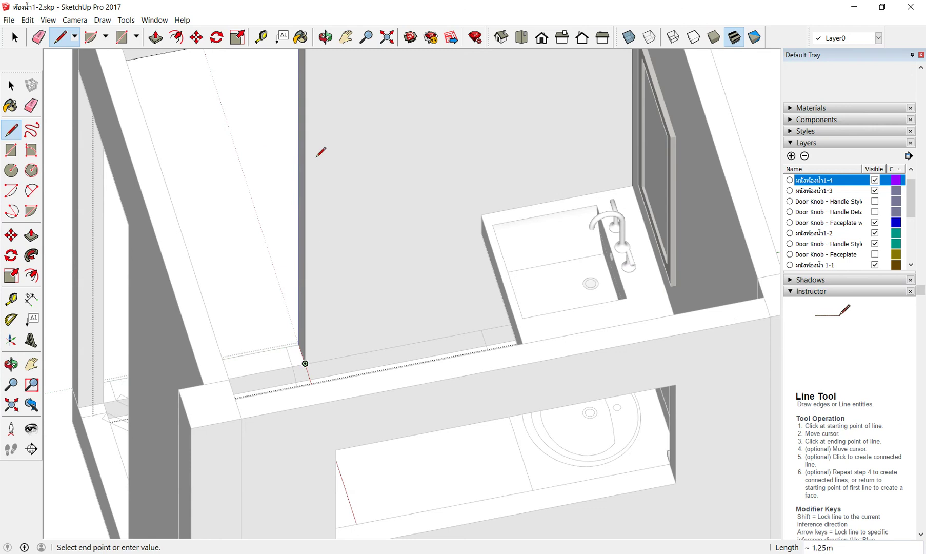
left_click(305, 118)
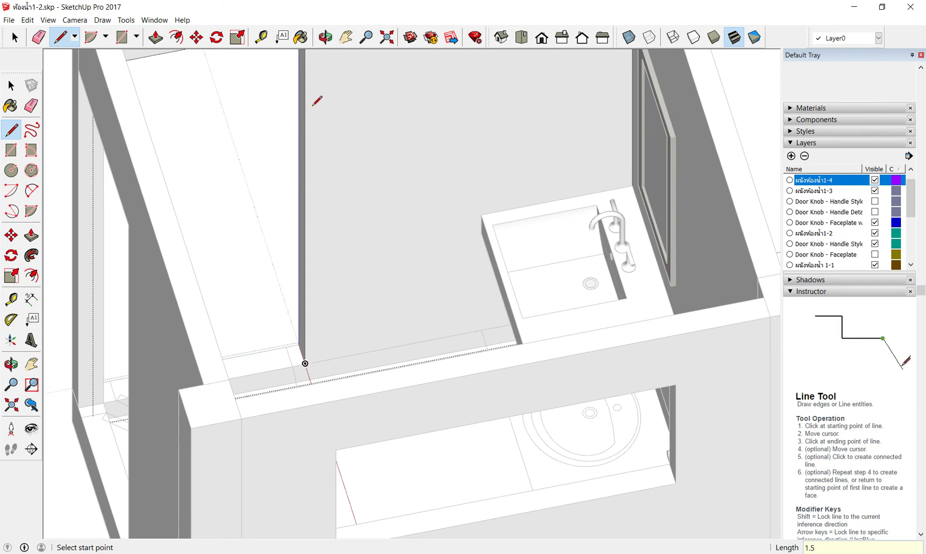
Zoom back out and close the wall group.
scroll(302, 158, "down", 2)
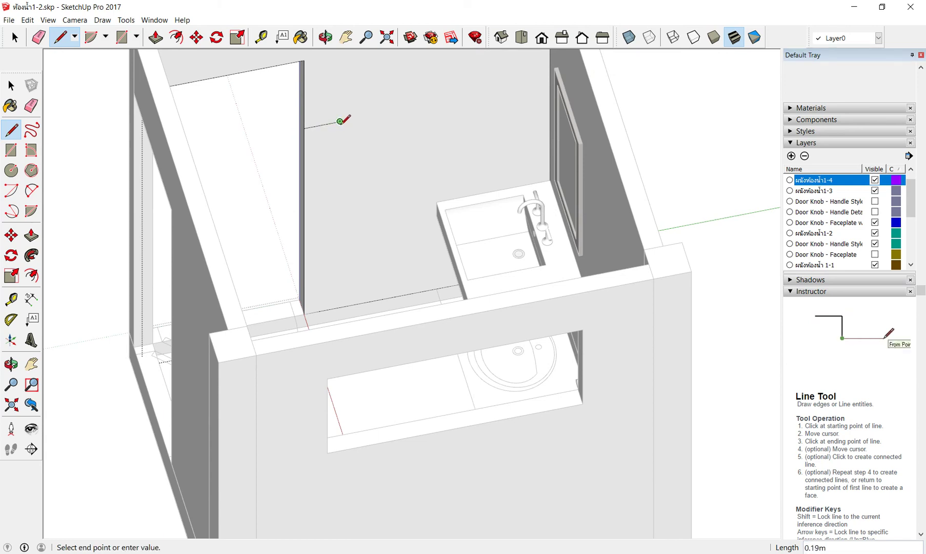
scroll(405, 226, "down", 3)
scroll(363, 161, "down", 2)
scroll(361, 161, "down", 2)
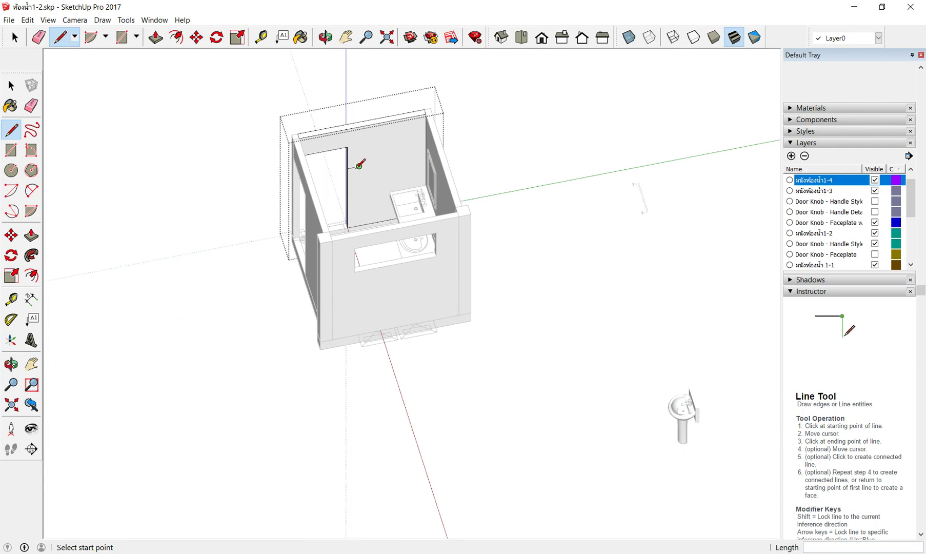
scroll(360, 161, "down", 1)
right_click(492, 163)
left_click(533, 172)
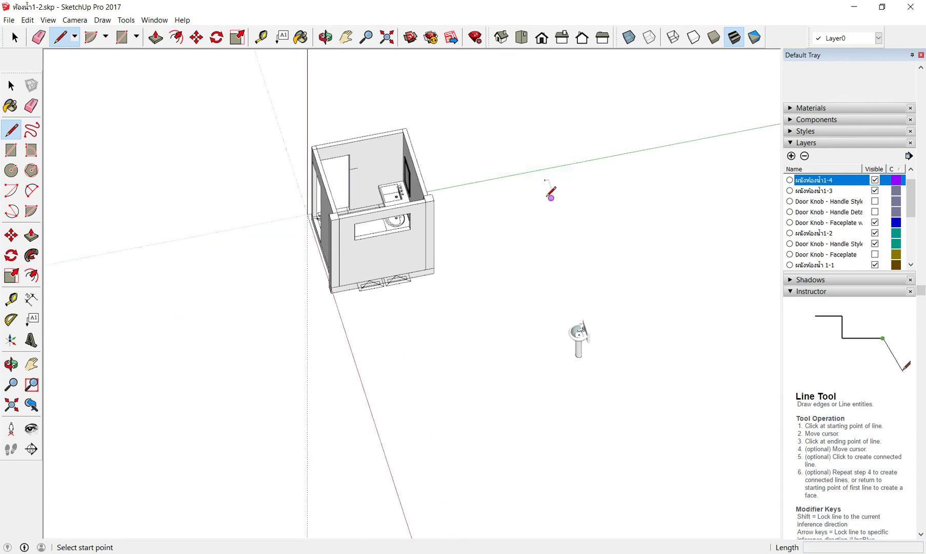
Zoom to the loose towel bar and set a rotation centre just below it.
scroll(544, 197, "up", 2)
scroll(572, 184, "up", 3)
scroll(546, 281, "up", 2)
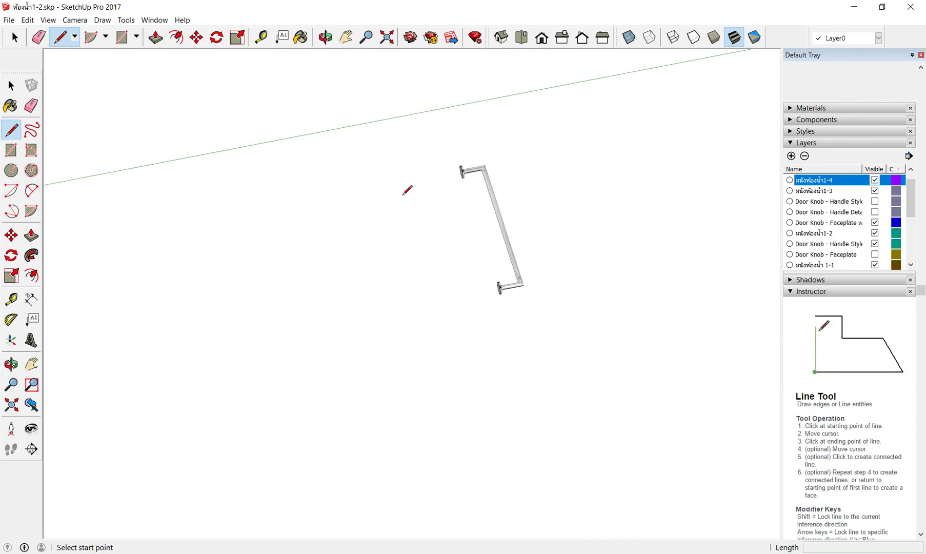
left_click(15, 37)
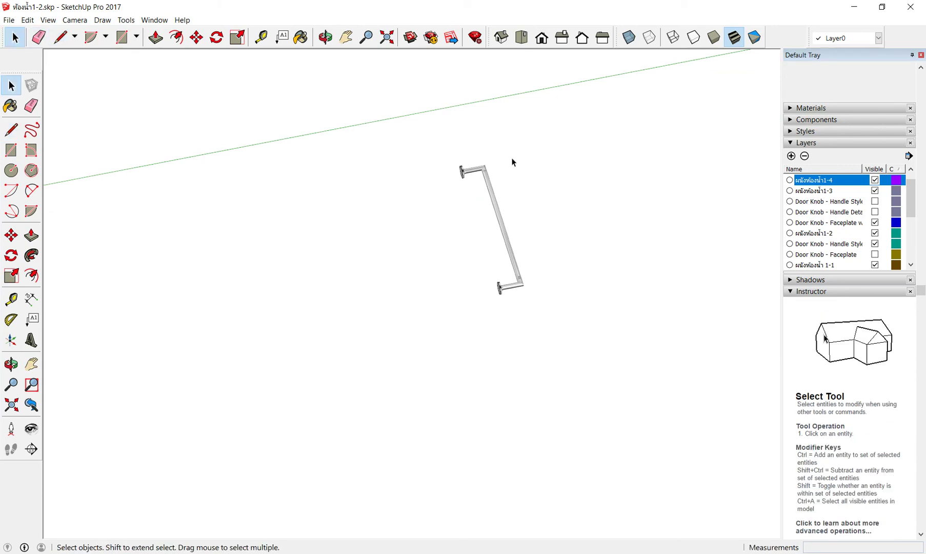
left_click(216, 37)
left_click(484, 371)
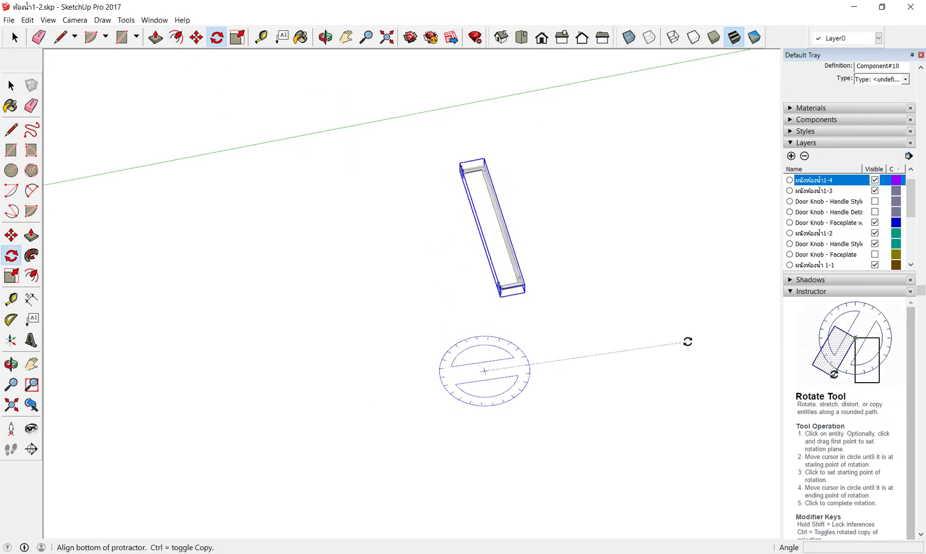
Turn the towel bar 90° to horizontal, then orbit around to check it.
left_click(688, 330)
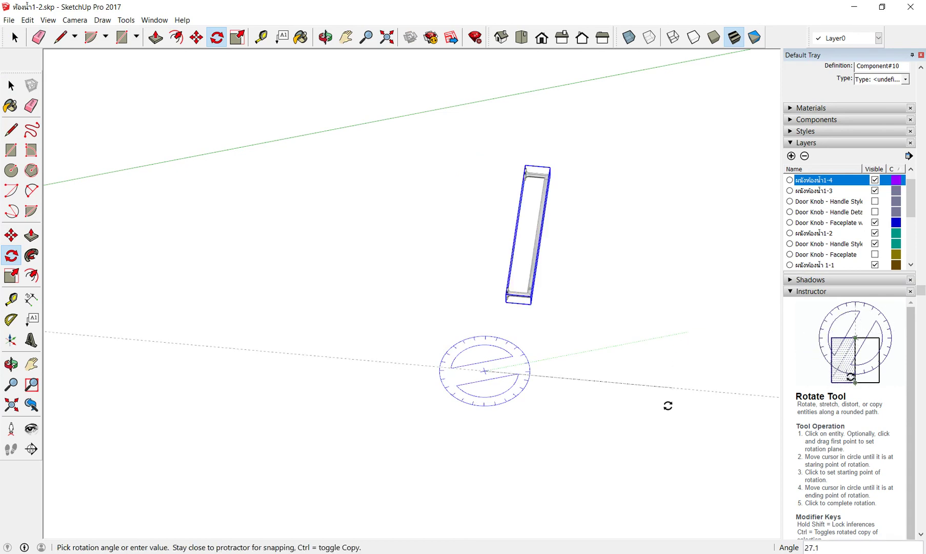
left_click(594, 484)
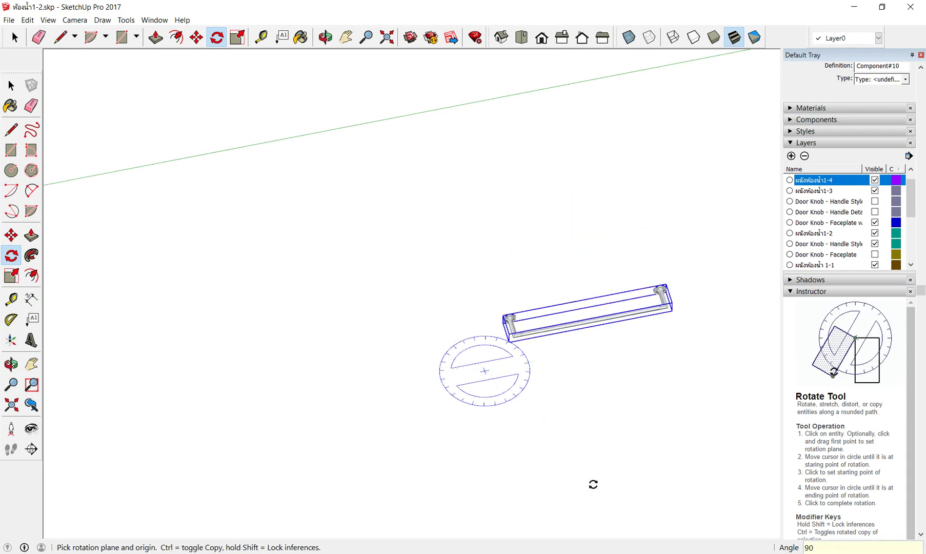
scroll(506, 331, "up", 2)
scroll(507, 331, "up", 3)
middle_click_drag(506, 331, 665, 196)
scroll(475, 235, "up", 2)
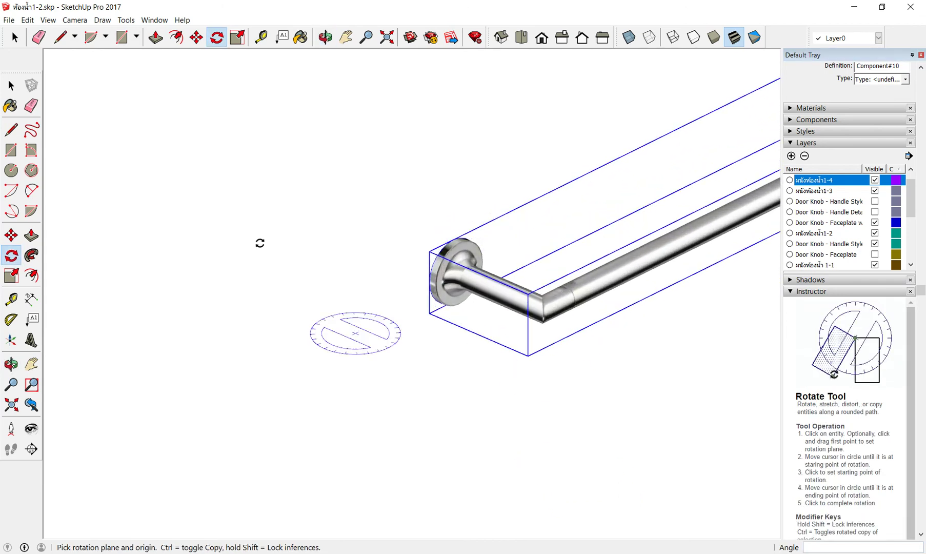
left_click(196, 37)
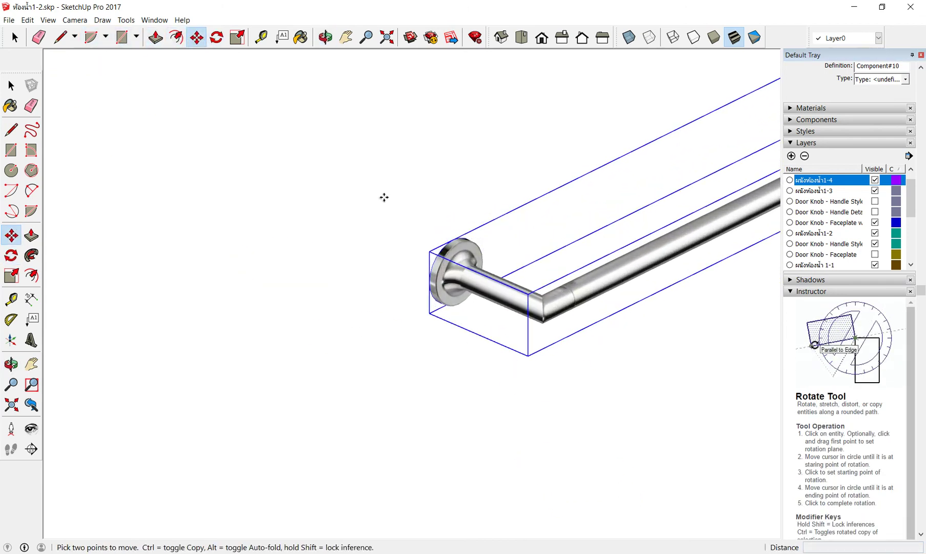
Start moving the towel bar from its end while orbiting to find the wall beside the door.
left_click(430, 283)
scroll(498, 326, "down", 2)
scroll(497, 326, "down", 2)
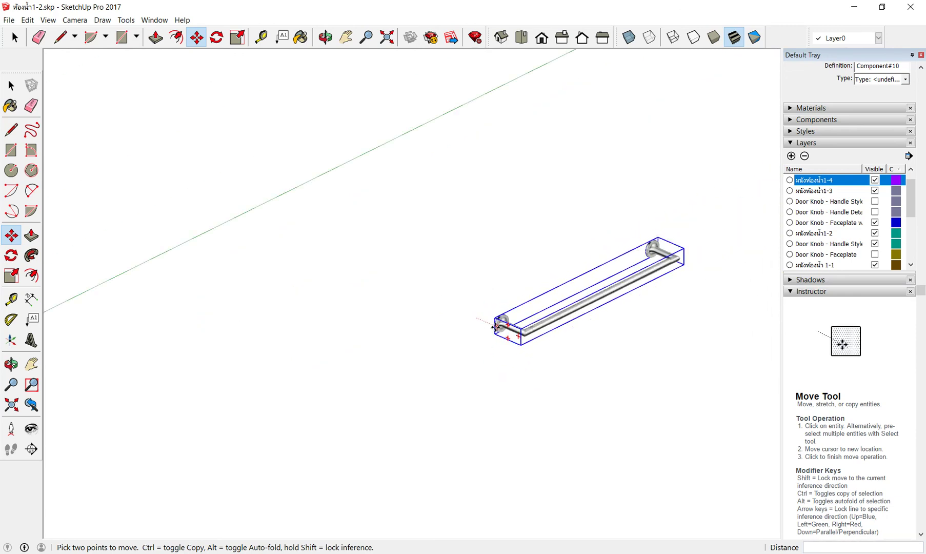
scroll(498, 327, "down", 2)
scroll(498, 326, "down", 2)
scroll(497, 326, "down", 2)
scroll(201, 277, "up", 2)
mouse_move(202, 287)
middle_mouse_down()
mouse_move(300, 345)
mouse_move(418, 274)
middle_mouse_up()
scroll(186, 303, "up", 3)
scroll(183, 307, "up", 3)
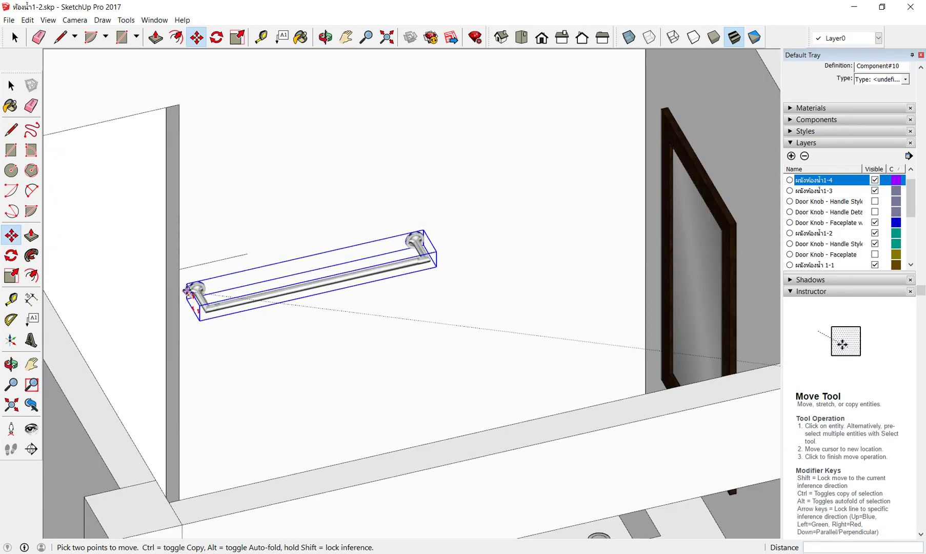
scroll(180, 275, "up", 2)
scroll(181, 273, "up", 3)
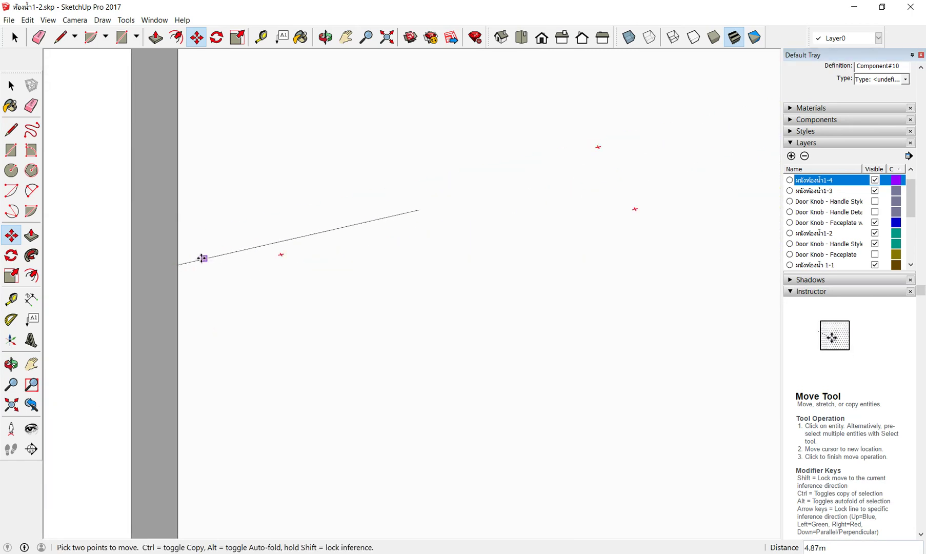
scroll(188, 264, "down", 3)
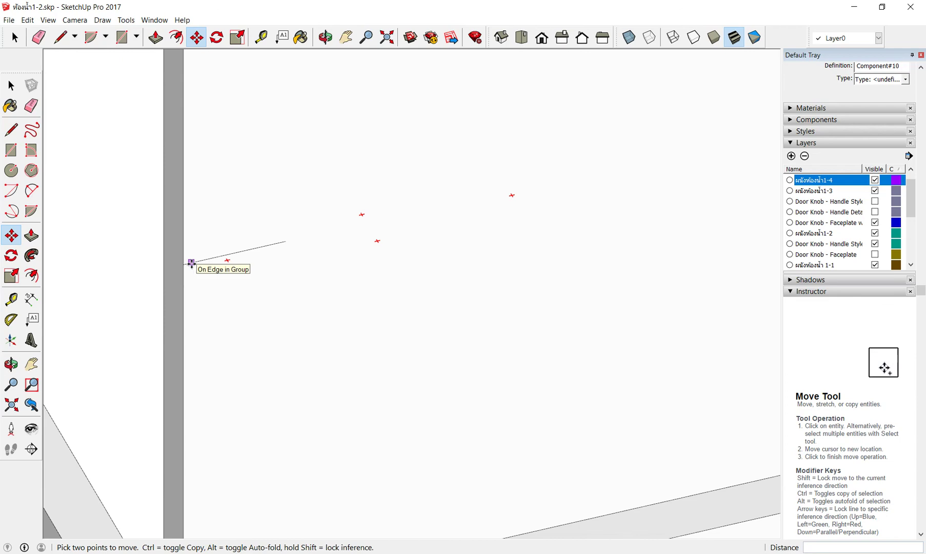
scroll(191, 263, "down", 3)
scroll(318, 277, "down", 5)
middle_click_drag(120, 295, 374, 242)
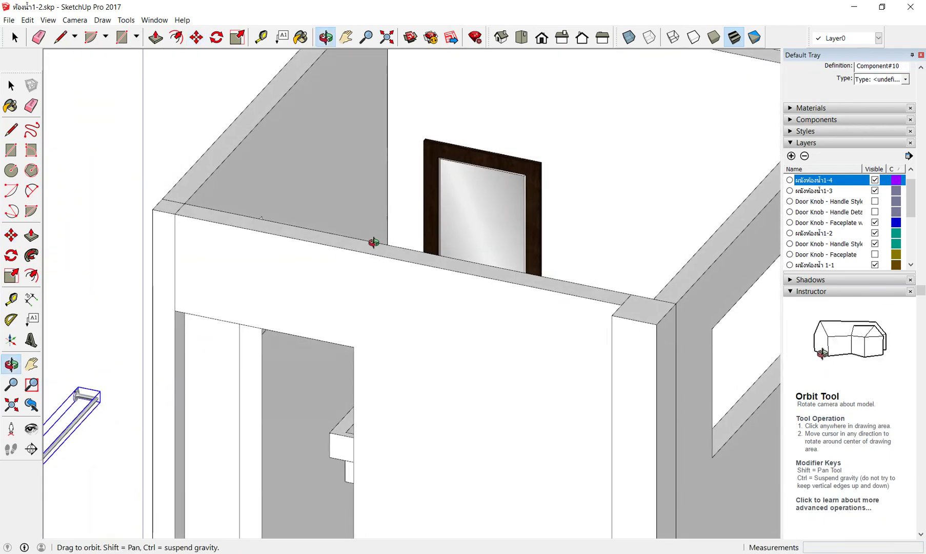
scroll(374, 236, "down", 2)
scroll(111, 392, "up", 1)
scroll(112, 392, "up", 5)
scroll(129, 385, "up", 3)
scroll(144, 387, "up", 3)
scroll(155, 386, "up", 2)
Snap the towel bar's back corner flat against the back wall beside the door.
left_click(172, 379)
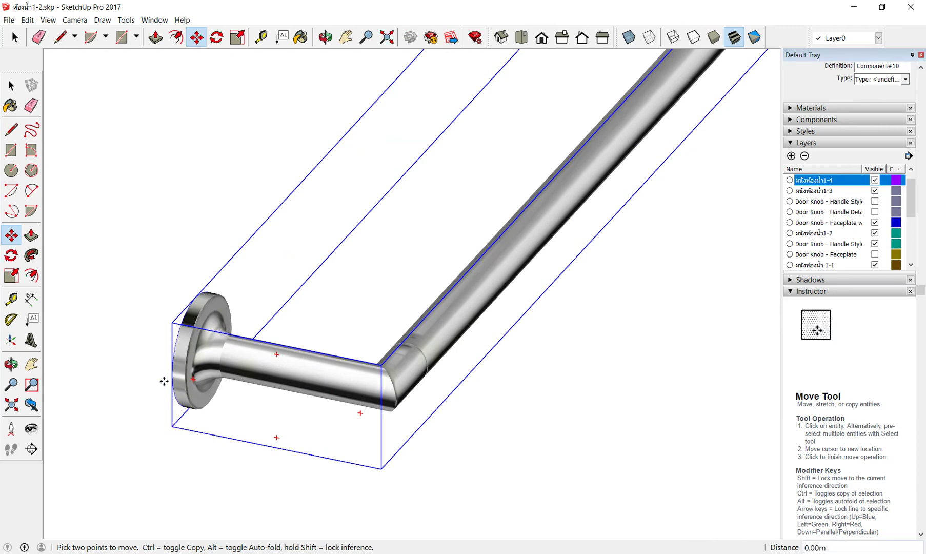
scroll(172, 380, "down", 3)
scroll(57, 328, "down", 3)
scroll(103, 379, "down", 3)
scroll(204, 374, "down", 3)
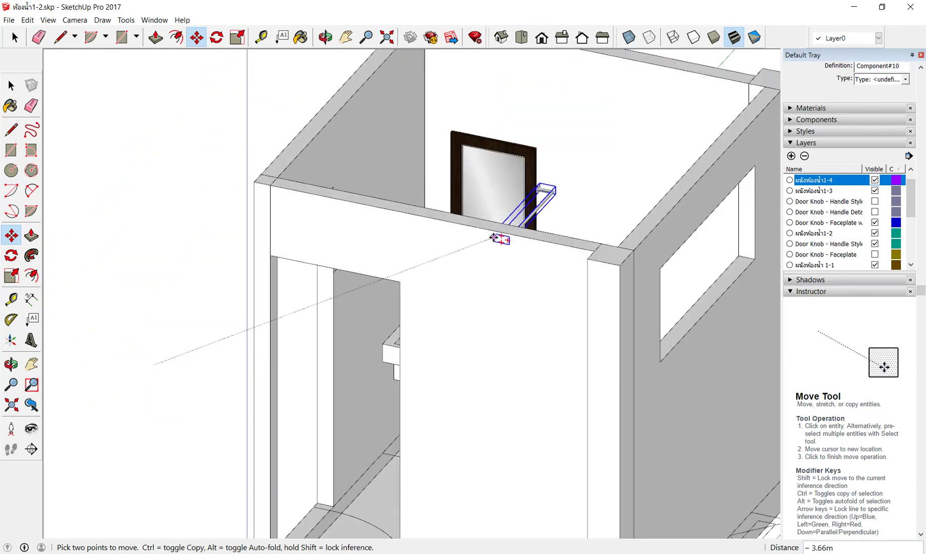
middle_click_drag(533, 234, 376, 341)
scroll(341, 263, "up", 3)
scroll(350, 259, "up", 3)
scroll(349, 259, "up", 3)
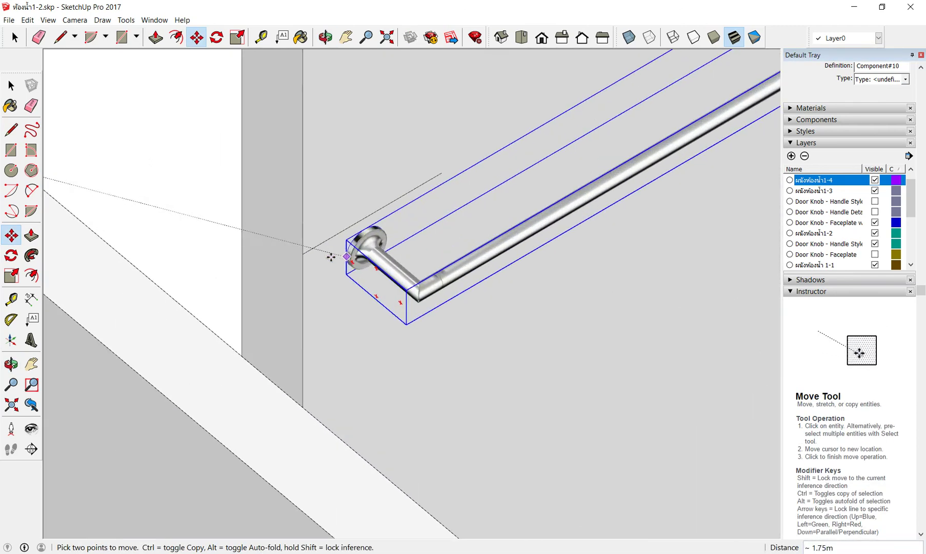
left_click(304, 255)
scroll(304, 255, "up", 2)
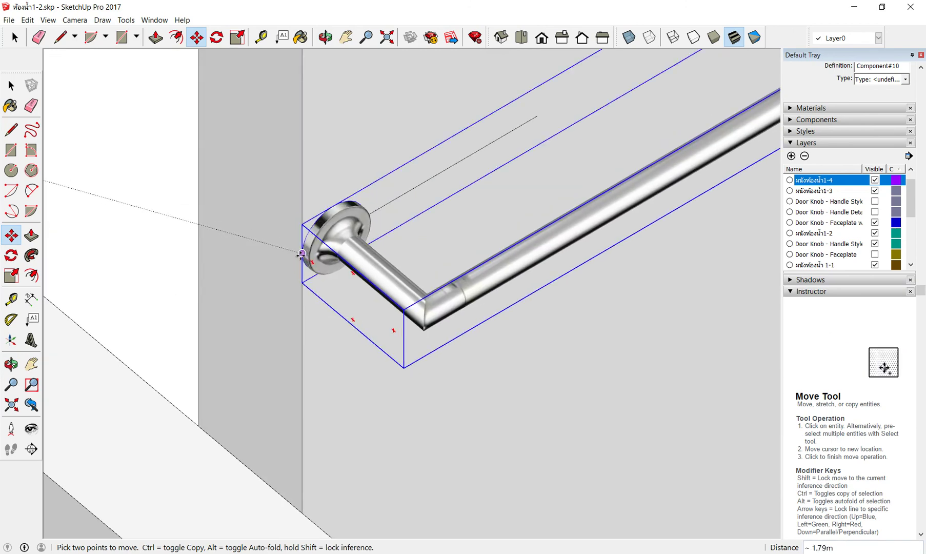
scroll(442, 328, "down", 4)
scroll(449, 319, "down", 1)
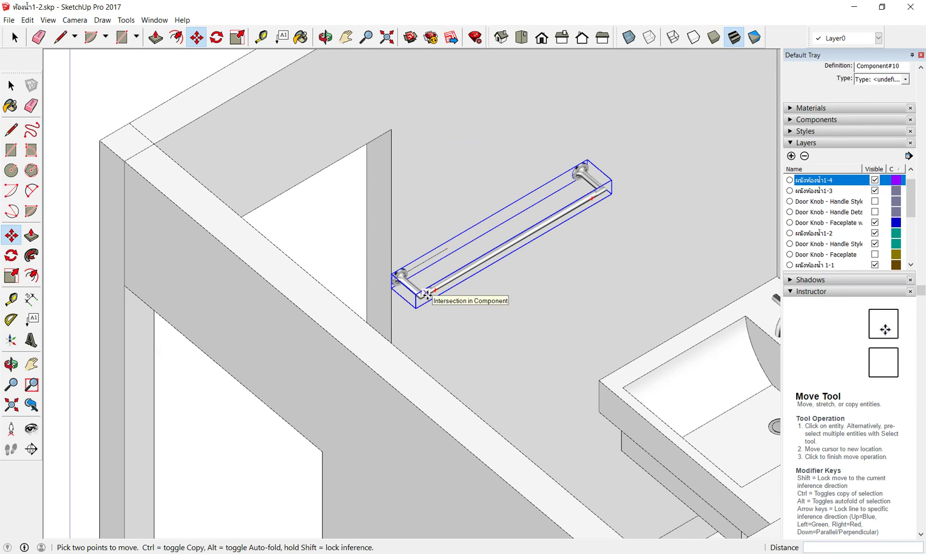
scroll(427, 294, "up", 2)
scroll(419, 291, "up", 2)
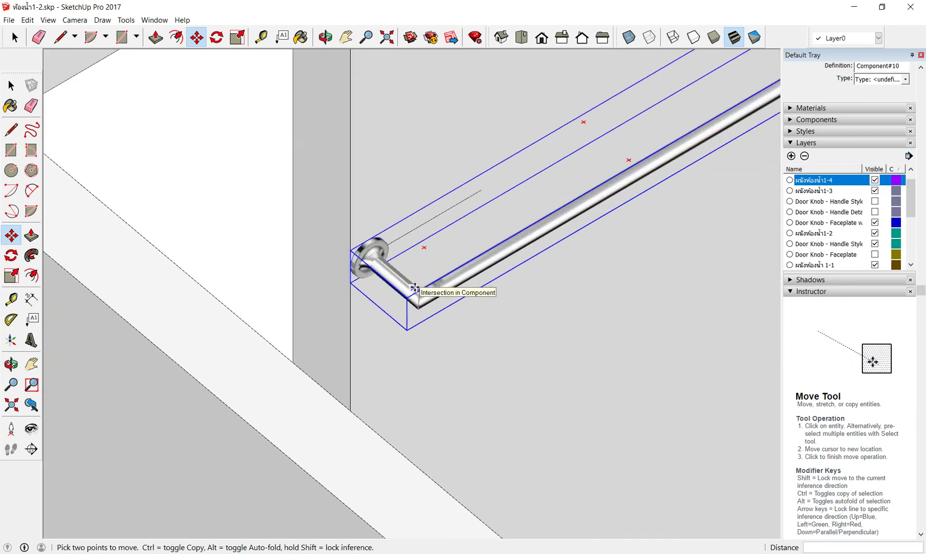
scroll(419, 292, "up", 1)
Deselect the towel bar, then explode it into loose geometry.
key("Escape")
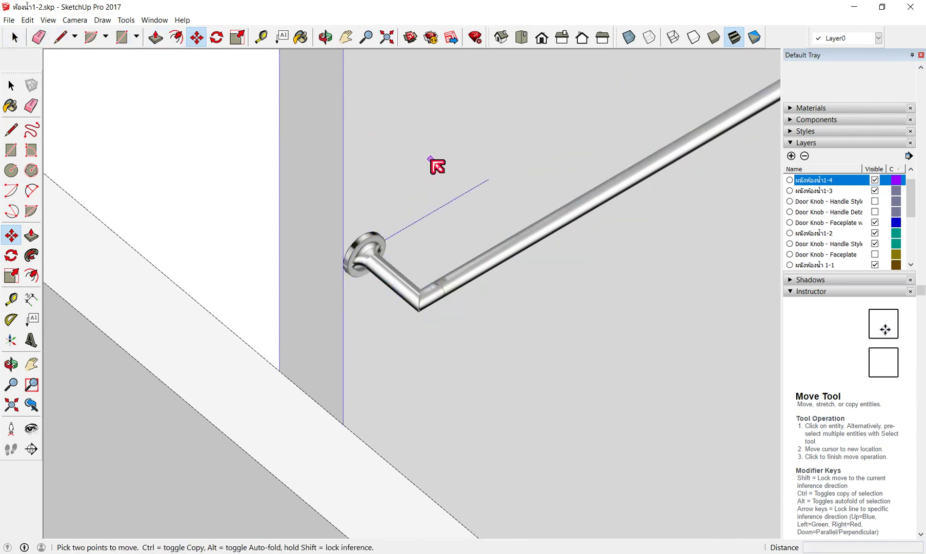
right_click(431, 161)
left_click(470, 213)
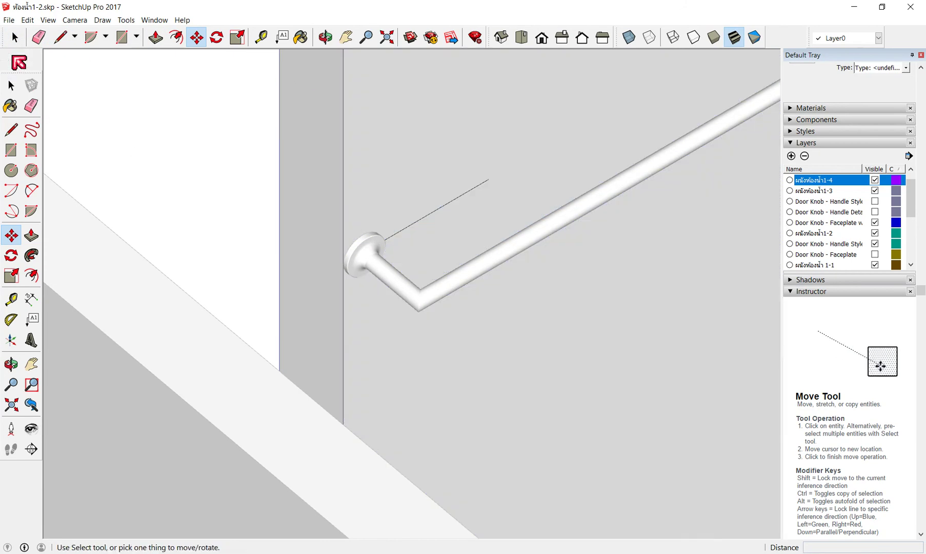
left_click(38, 37)
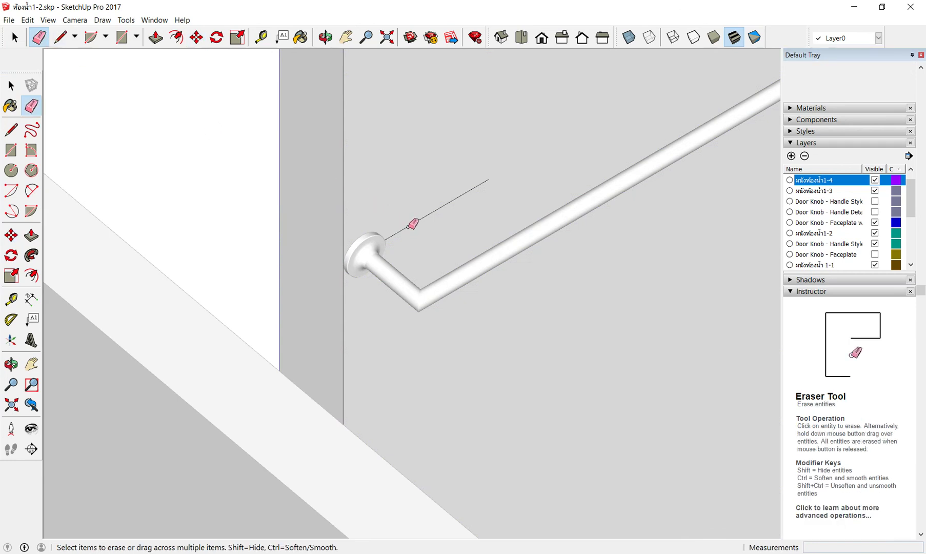
left_click(343, 293)
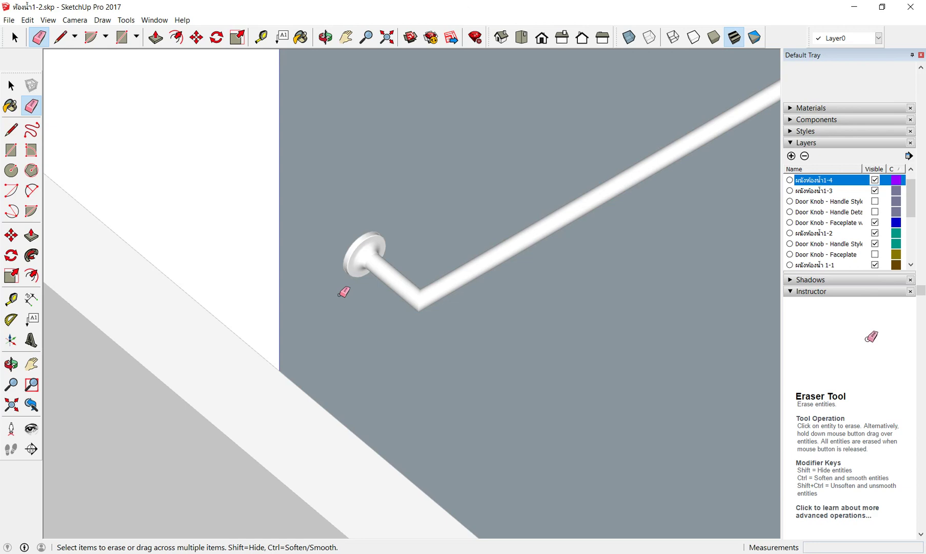
scroll(344, 292, "down", 3)
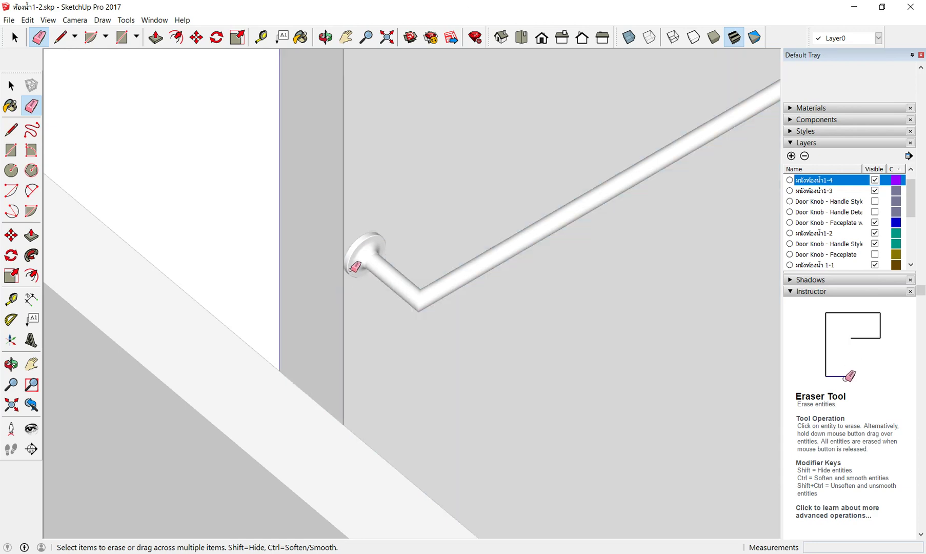
scroll(351, 265, "down", 3)
scroll(372, 234, "down", 3)
middle_click_drag(489, 233, 205, 209)
scroll(506, 245, "down", 3)
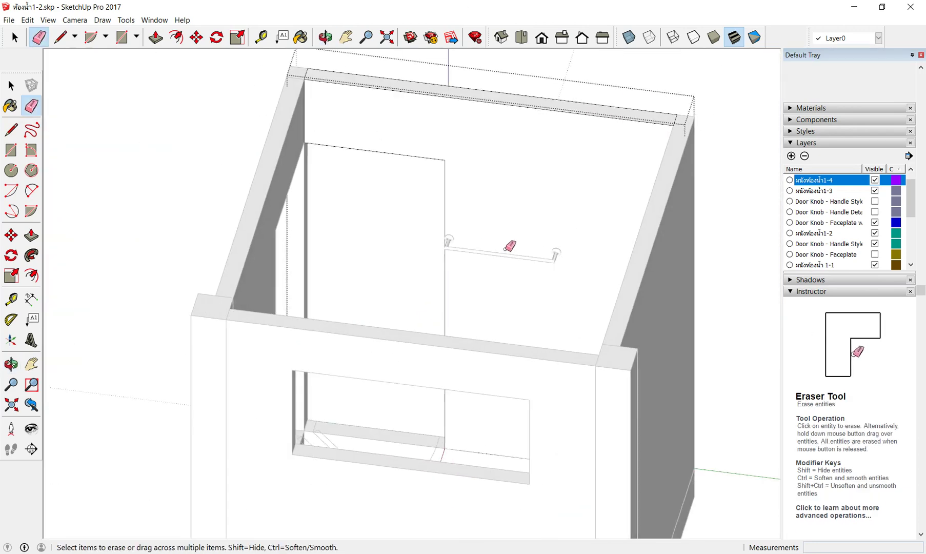
scroll(430, 260, "down", 2)
middle_click_drag(430, 260, 595, 316)
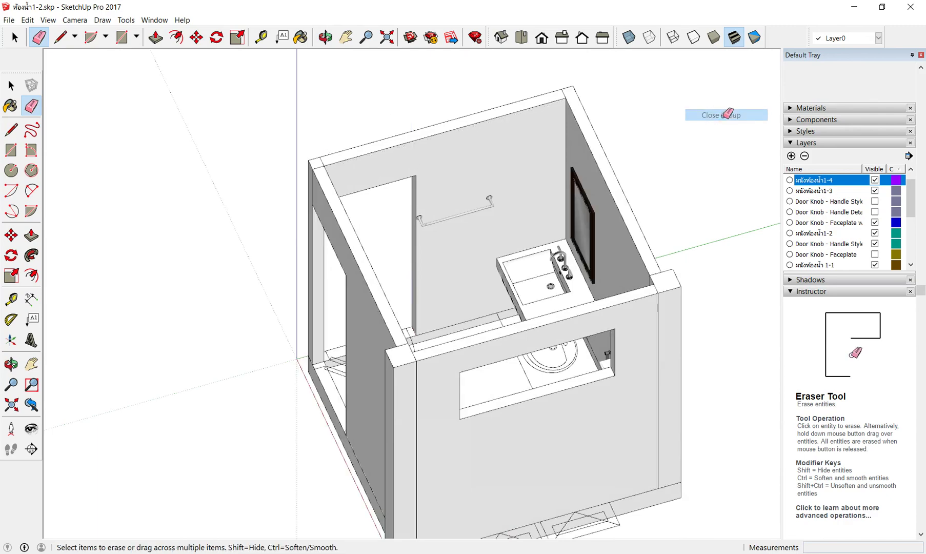
scroll(456, 255, "down", 2)
mouse_move(457, 255)
middle_mouse_down()
mouse_move(574, 247)
mouse_move(451, 227)
middle_mouse_up()
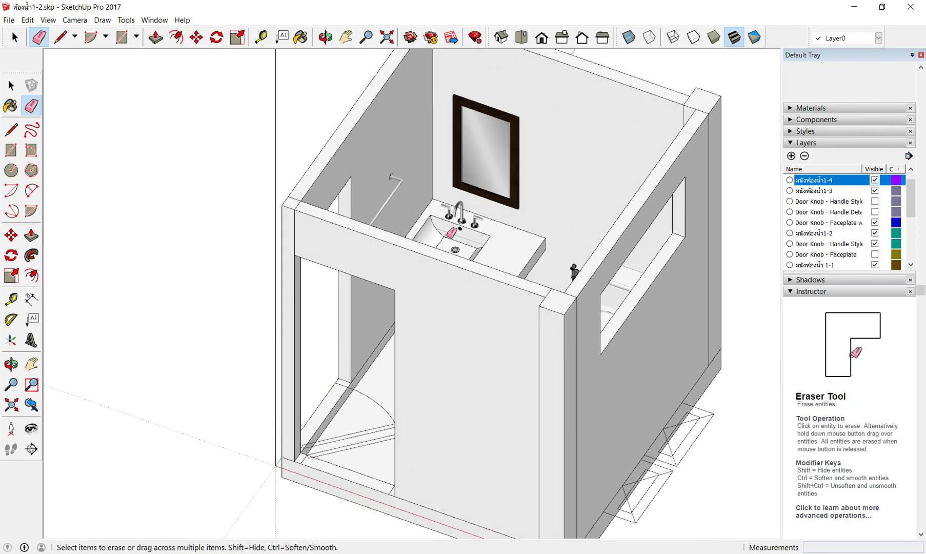
scroll(467, 159, "up", 2)
scroll(461, 190, "down", 2)
mouse_move(461, 191)
middle_mouse_down()
mouse_move(622, 195)
mouse_move(256, 323)
mouse_move(335, 285)
mouse_move(564, 275)
middle_mouse_up()
scroll(622, 196, "down", 3)
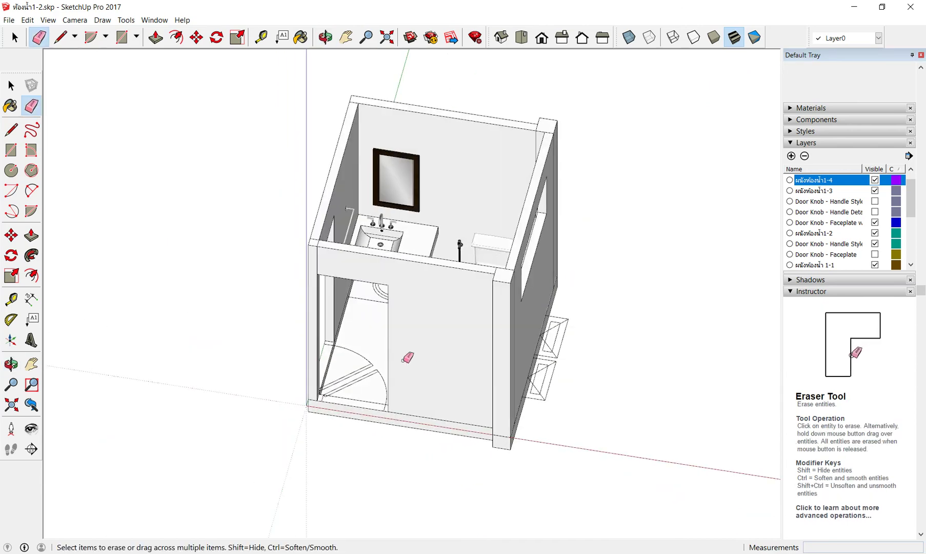
mouse_move(405, 359)
middle_mouse_down()
mouse_move(453, 341)
mouse_move(374, 337)
middle_mouse_up()
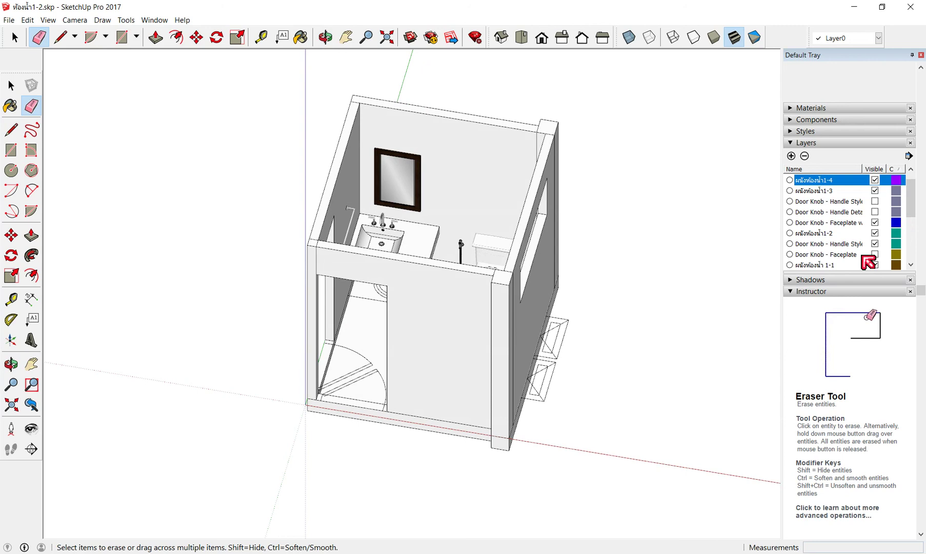
Tick the ประตูใน layer visible and orbit to inspect the doors, window, sink and mirror.
scroll(872, 236, "up", 3)
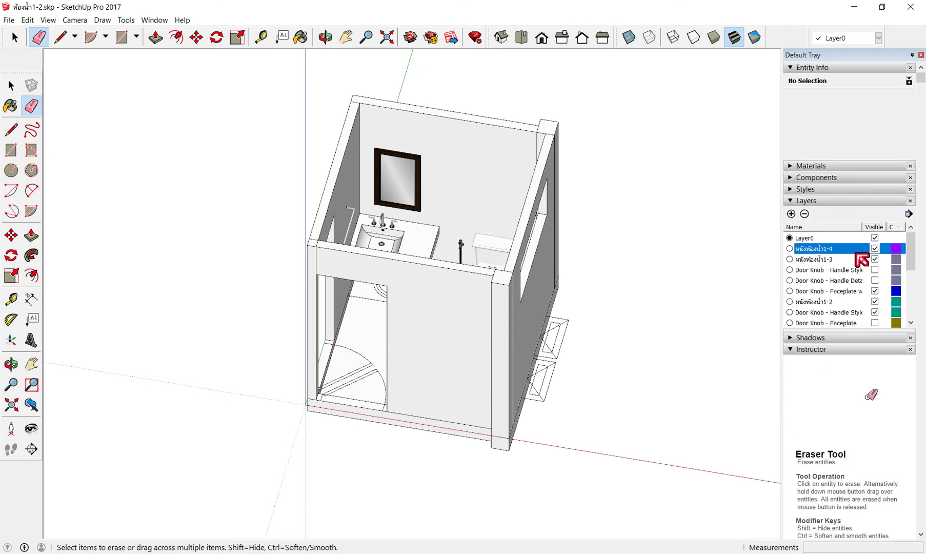
scroll(856, 257, "down", 3)
scroll(856, 287, "down", 3)
scroll(856, 298, "down", 3)
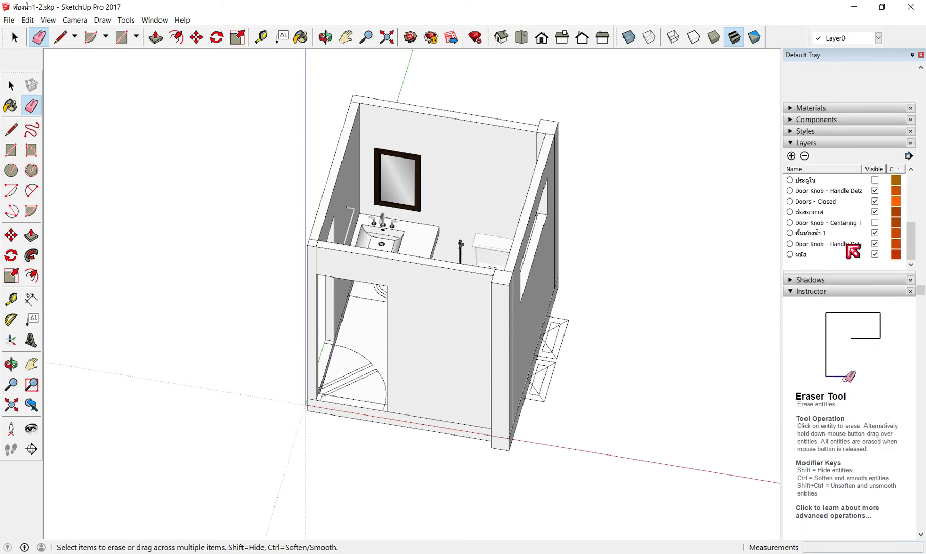
scroll(847, 246, "up", 2)
left_click(875, 243)
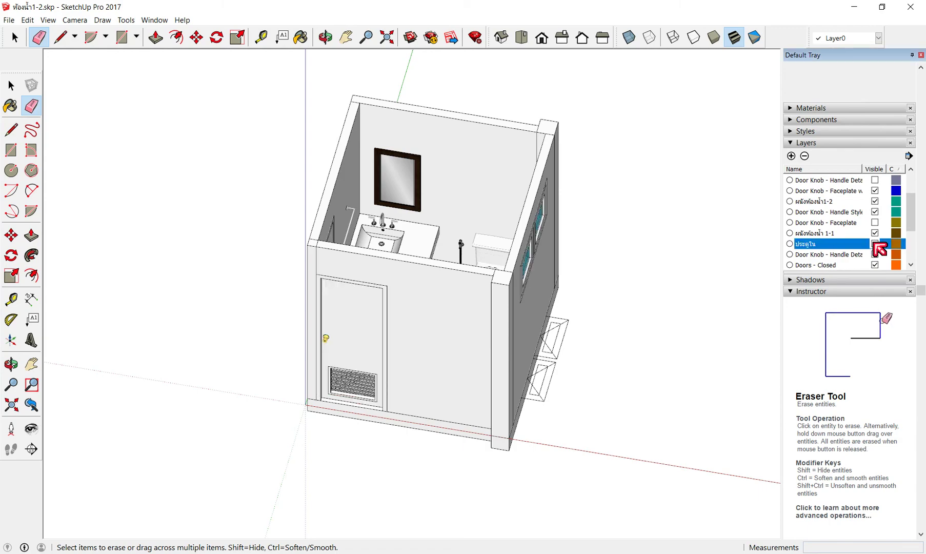
middle_click_drag(295, 254, 430, 295)
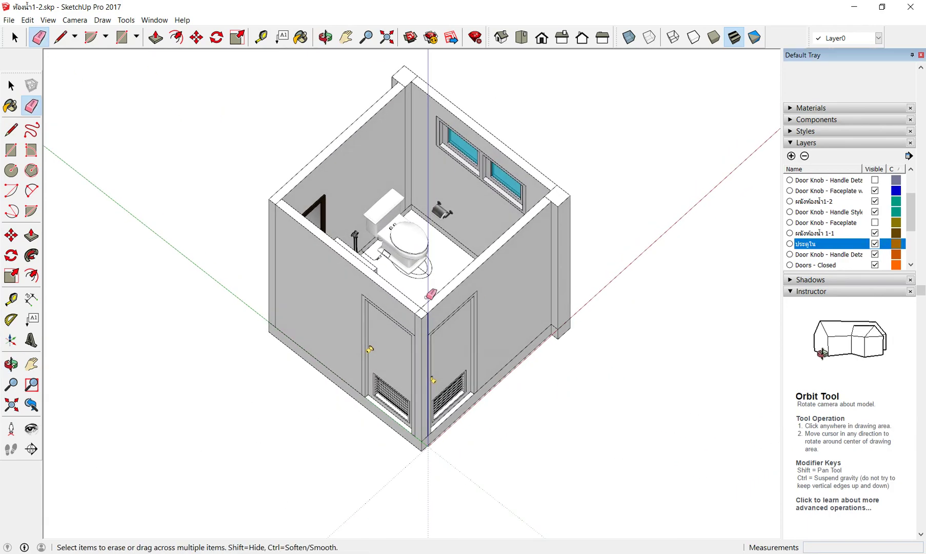
scroll(431, 295, "up", 3)
scroll(424, 324, "down", 2)
scroll(424, 325, "down", 2)
middle_click_drag(471, 331, 424, 308)
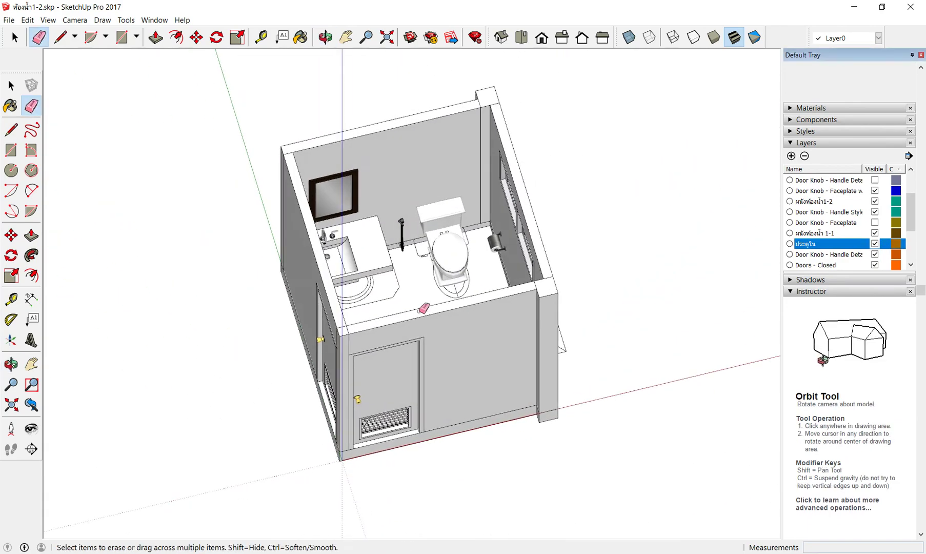
scroll(434, 344, "up", 3)
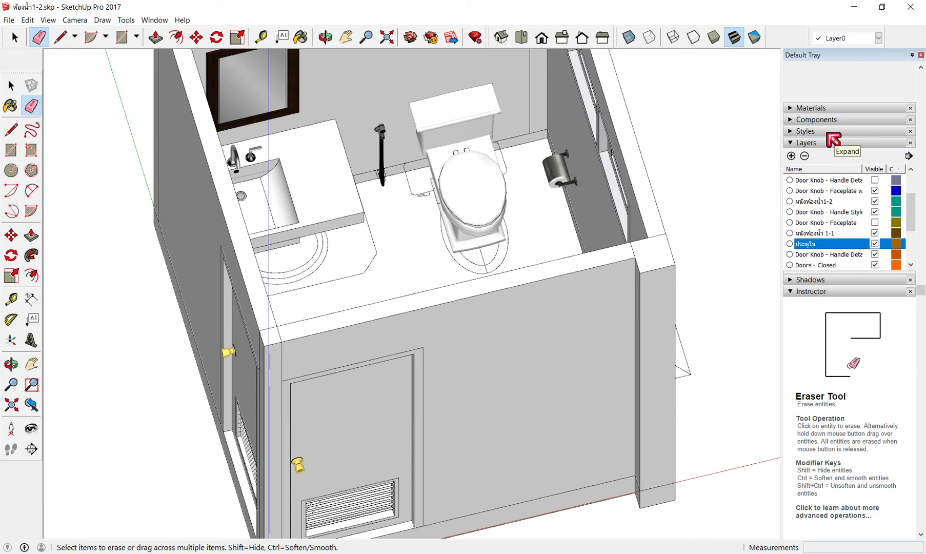
Open the Materials panel and choose the Tile collection.
left_click(830, 132)
left_click(838, 110)
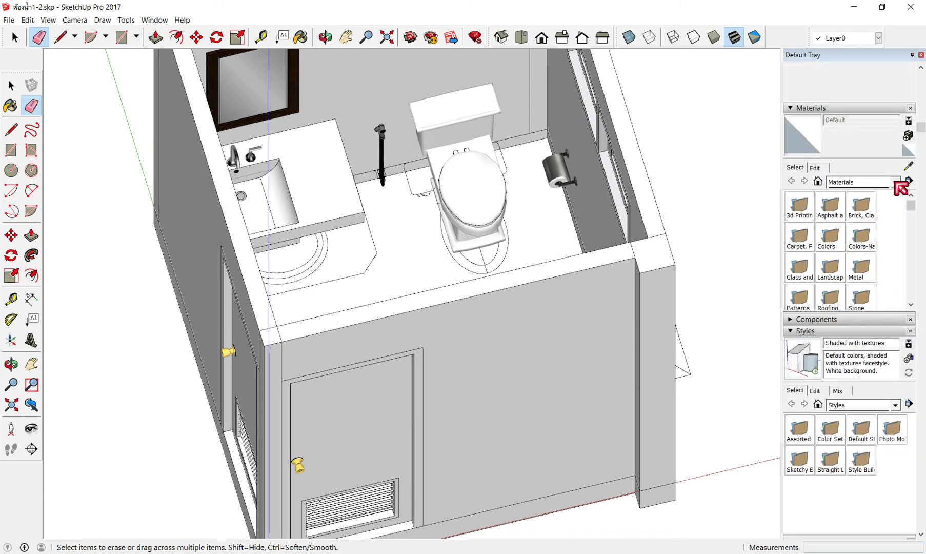
left_click(896, 183)
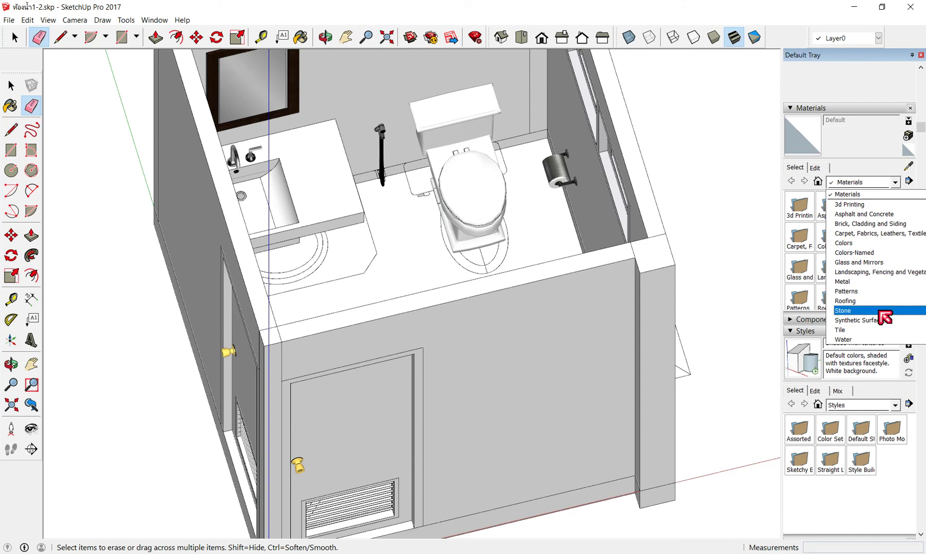
left_click(860, 330)
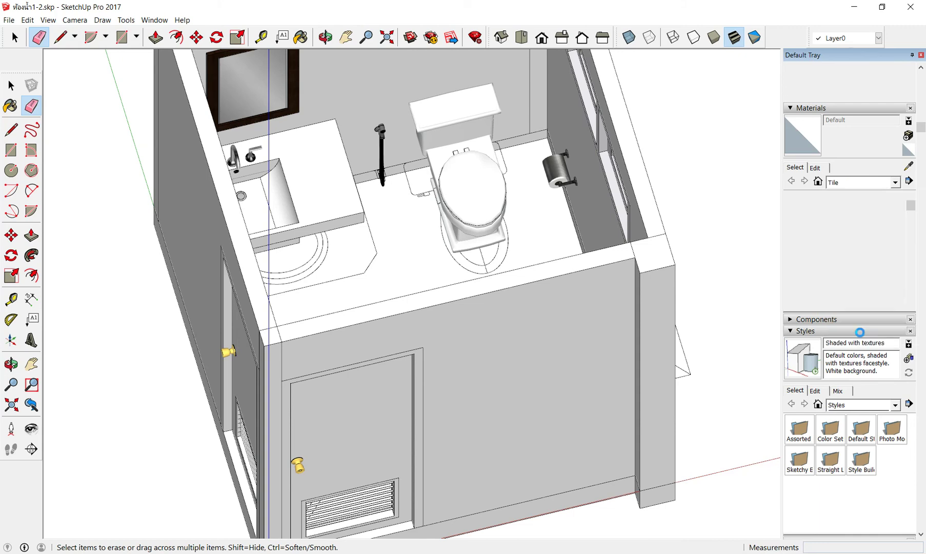
Scroll through the Tile swatches to browse the available textures.
scroll(853, 277, "down", 2)
scroll(853, 275, "down", 1)
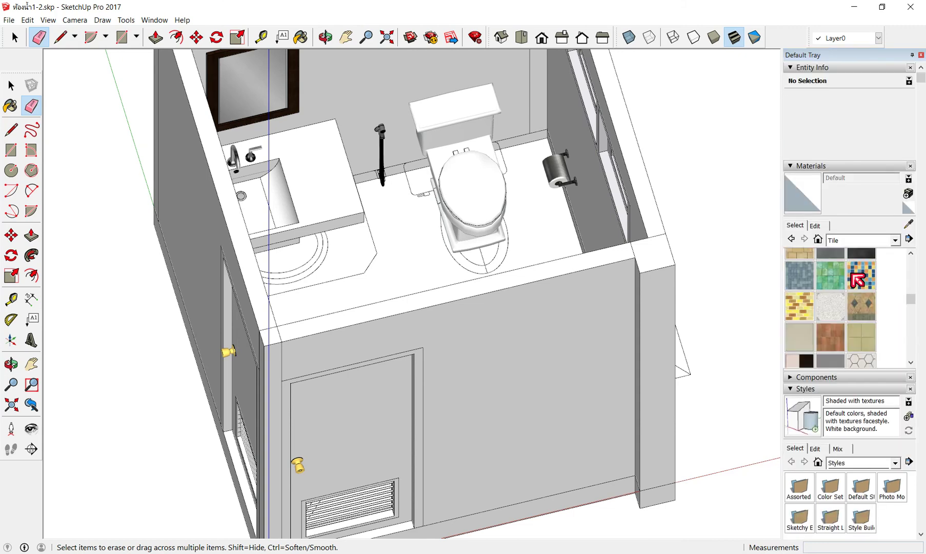
scroll(833, 323, "down", 1)
scroll(833, 323, "down", 1)
scroll(834, 322, "down", 1)
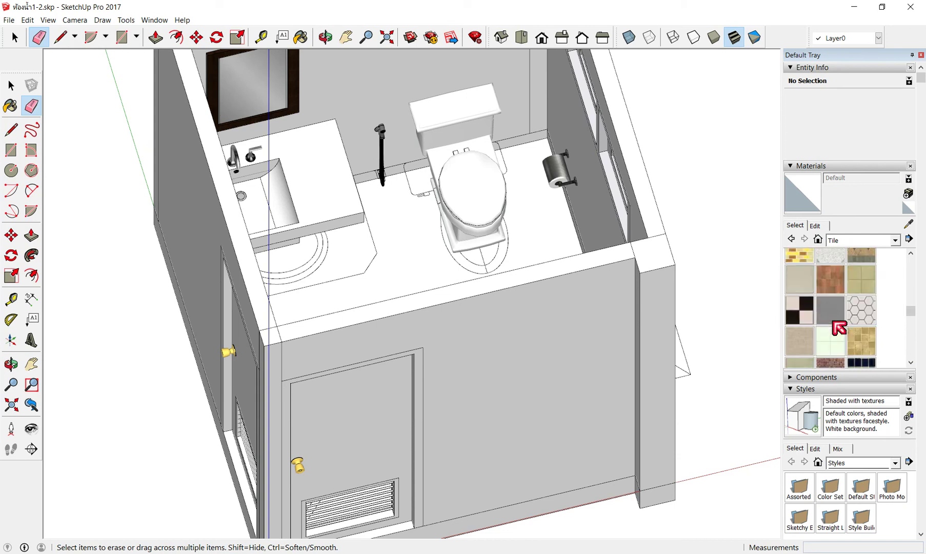
scroll(839, 328, "up", 2)
scroll(839, 328, "down", 2)
scroll(841, 323, "down", 1)
scroll(843, 318, "down", 1)
scroll(845, 313, "up", 2)
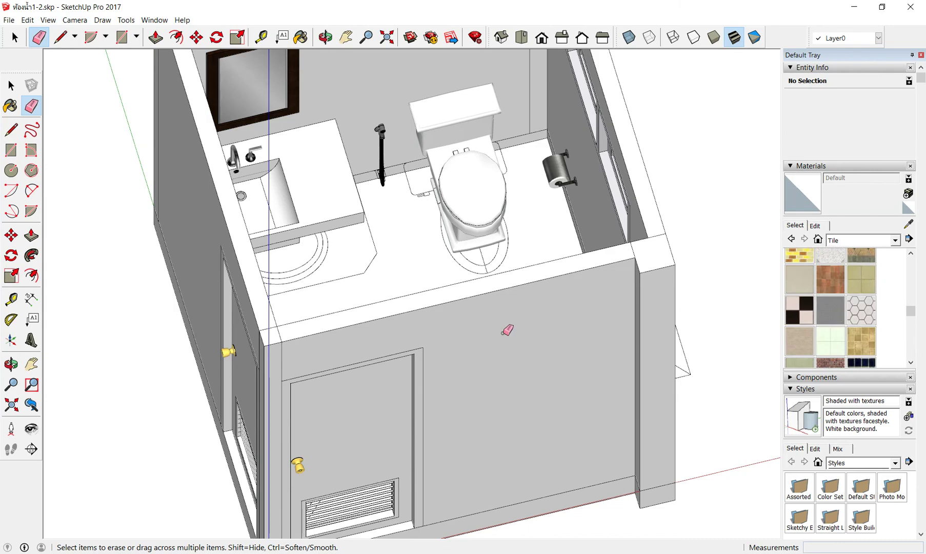
middle_click_drag(507, 327, 496, 283)
scroll(474, 304, "up", 3)
scroll(474, 304, "up", 2)
scroll(342, 363, "down", 5)
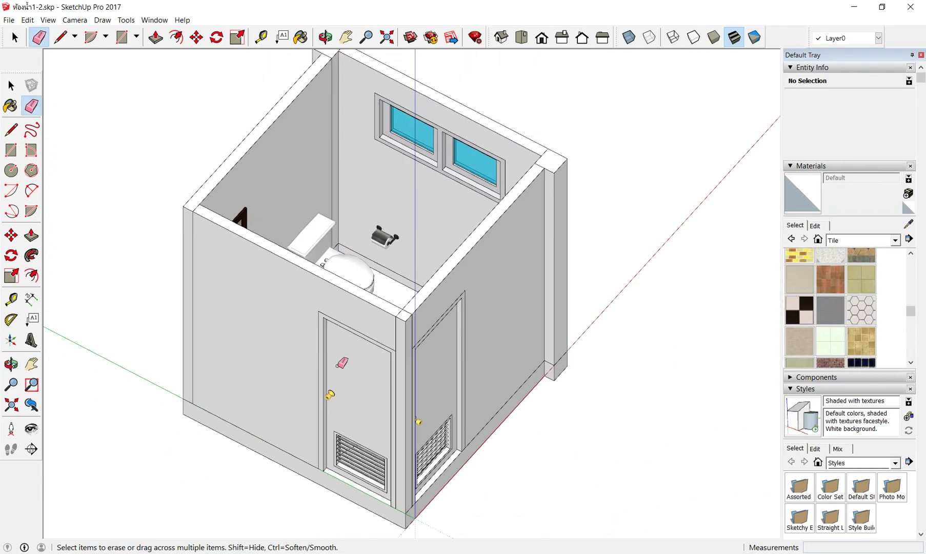
scroll(395, 246, "up", 2)
middle_click_drag(400, 305, 391, 315)
scroll(305, 331, "up", 2)
middle_click_drag(305, 331, 513, 215)
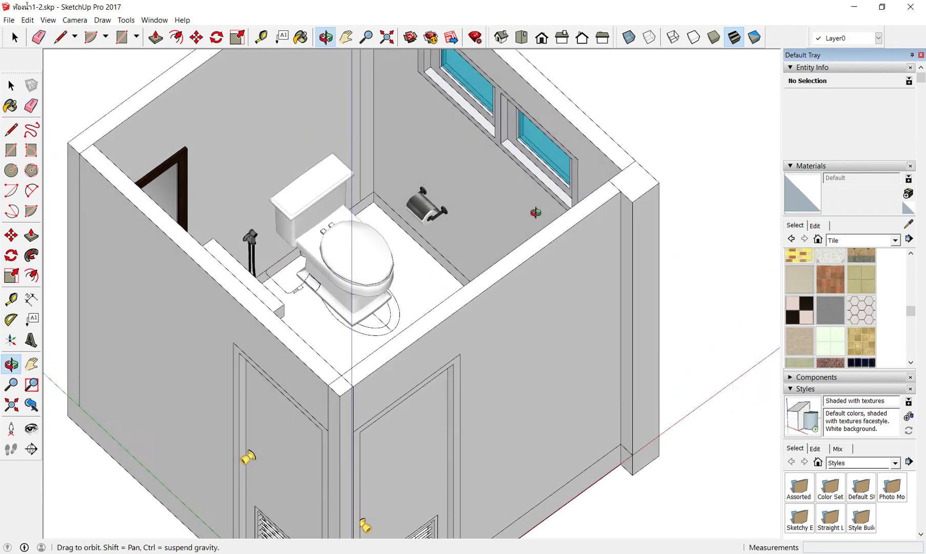
scroll(257, 285, "up", 3)
middle_click_drag(257, 285, 339, 277)
scroll(268, 325, "up", 1)
scroll(268, 325, "down", 2)
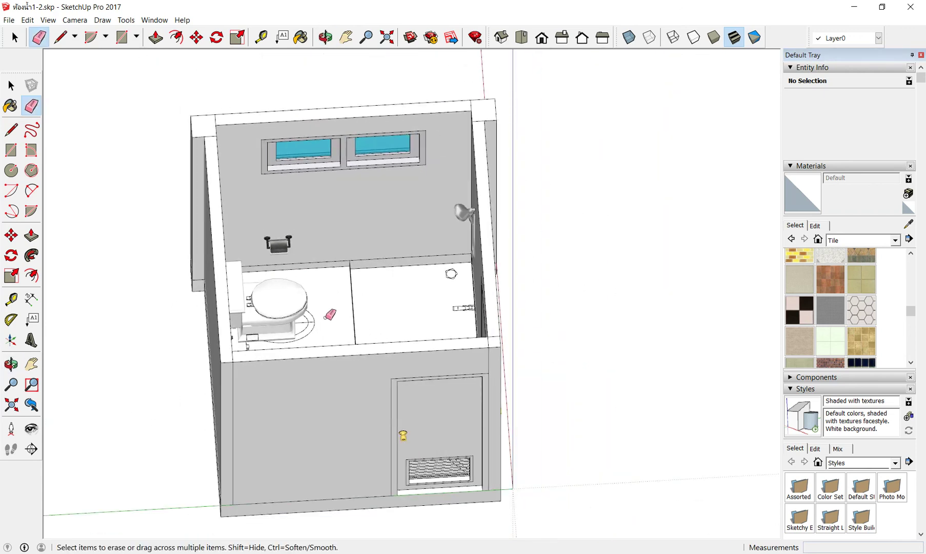
scroll(325, 316, "down", 2)
middle_click_drag(385, 360, 385, 354)
scroll(384, 354, "up", 3)
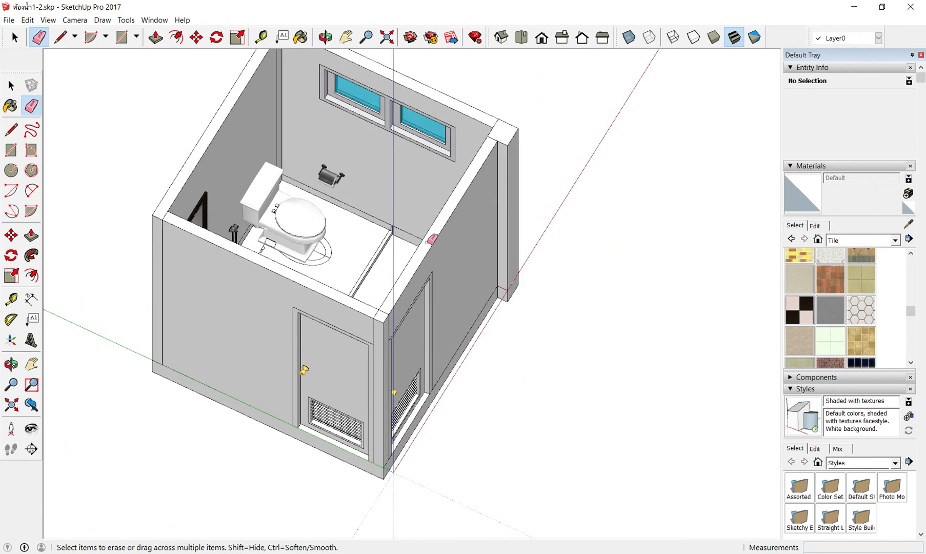
middle_click_drag(318, 315, 575, 322)
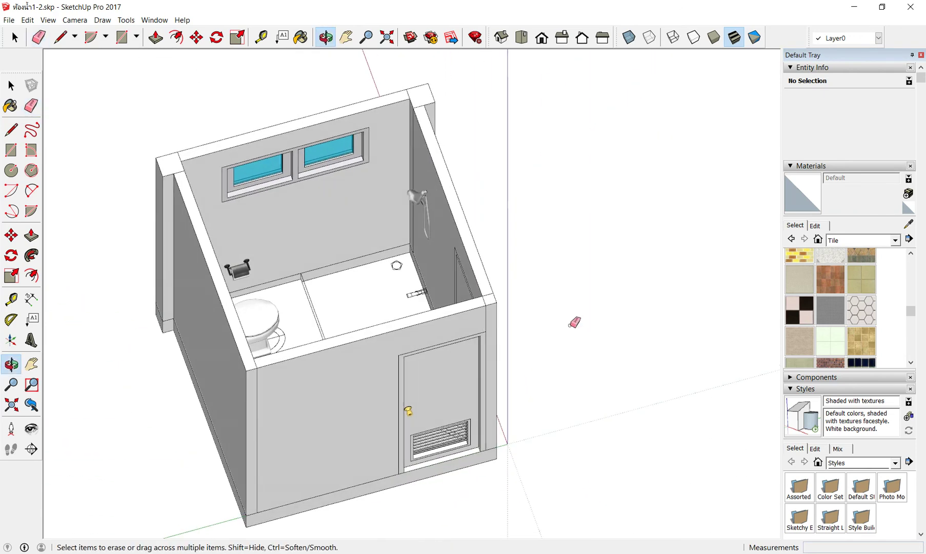
mouse_move(482, 387)
middle_mouse_down()
mouse_move(333, 335)
mouse_move(260, 327)
middle_mouse_up()
scroll(260, 327, "down", 2)
middle_click_drag(318, 328, 296, 292)
scroll(296, 291, "up", 2)
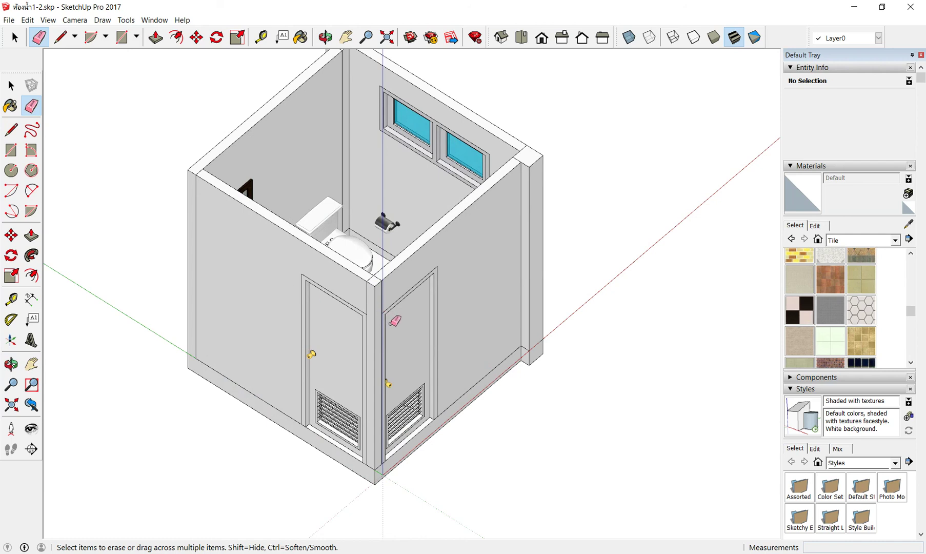
scroll(395, 321, "down", 2)
scroll(271, 122, "up", 3)
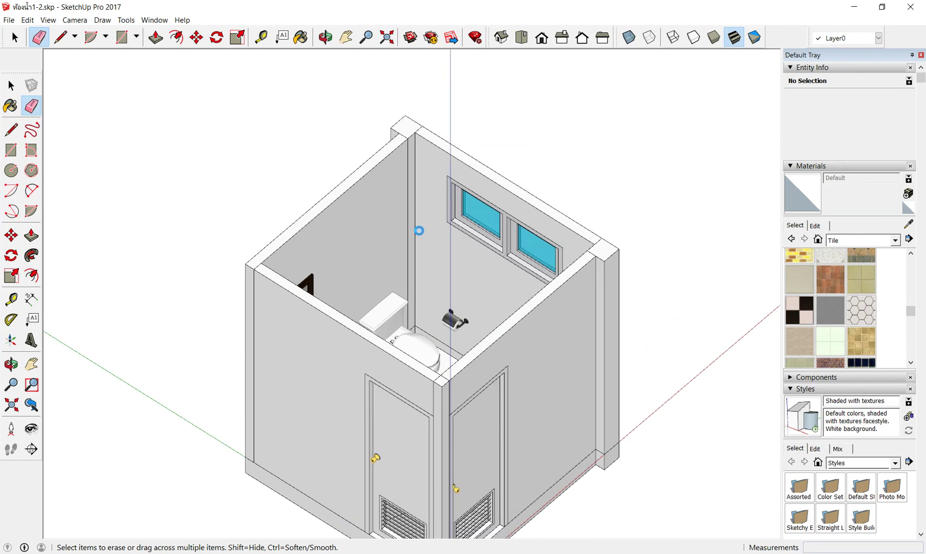
scroll(419, 230, "down", 1)
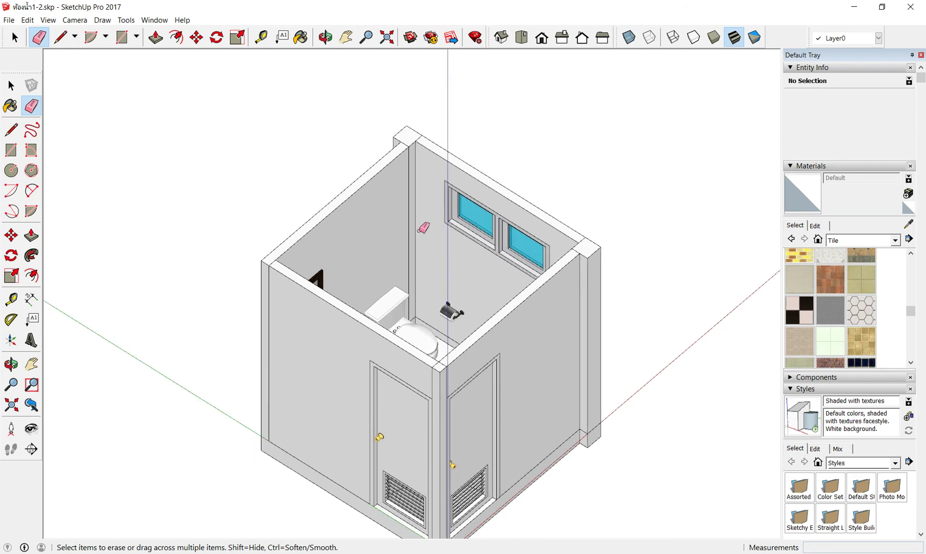
scroll(420, 230, "down", 1)
scroll(479, 399, "up", 2)
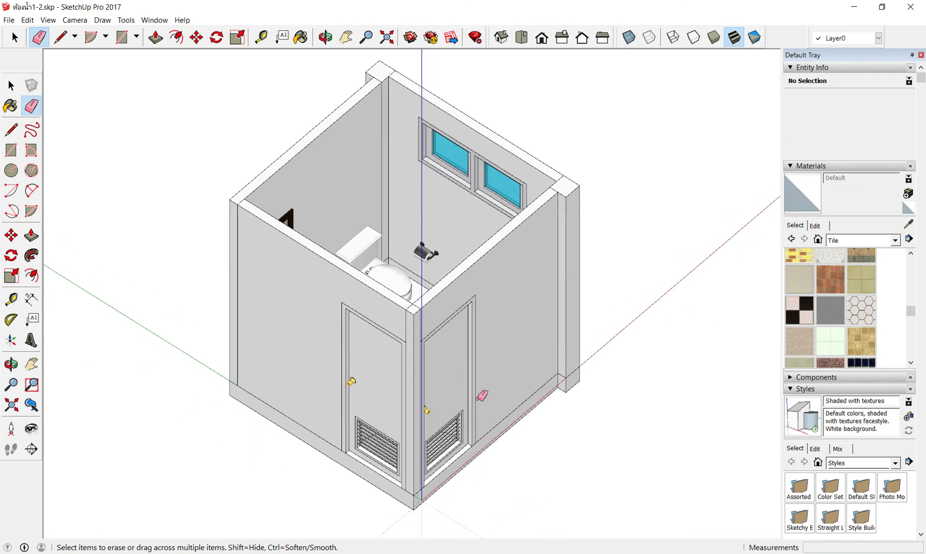